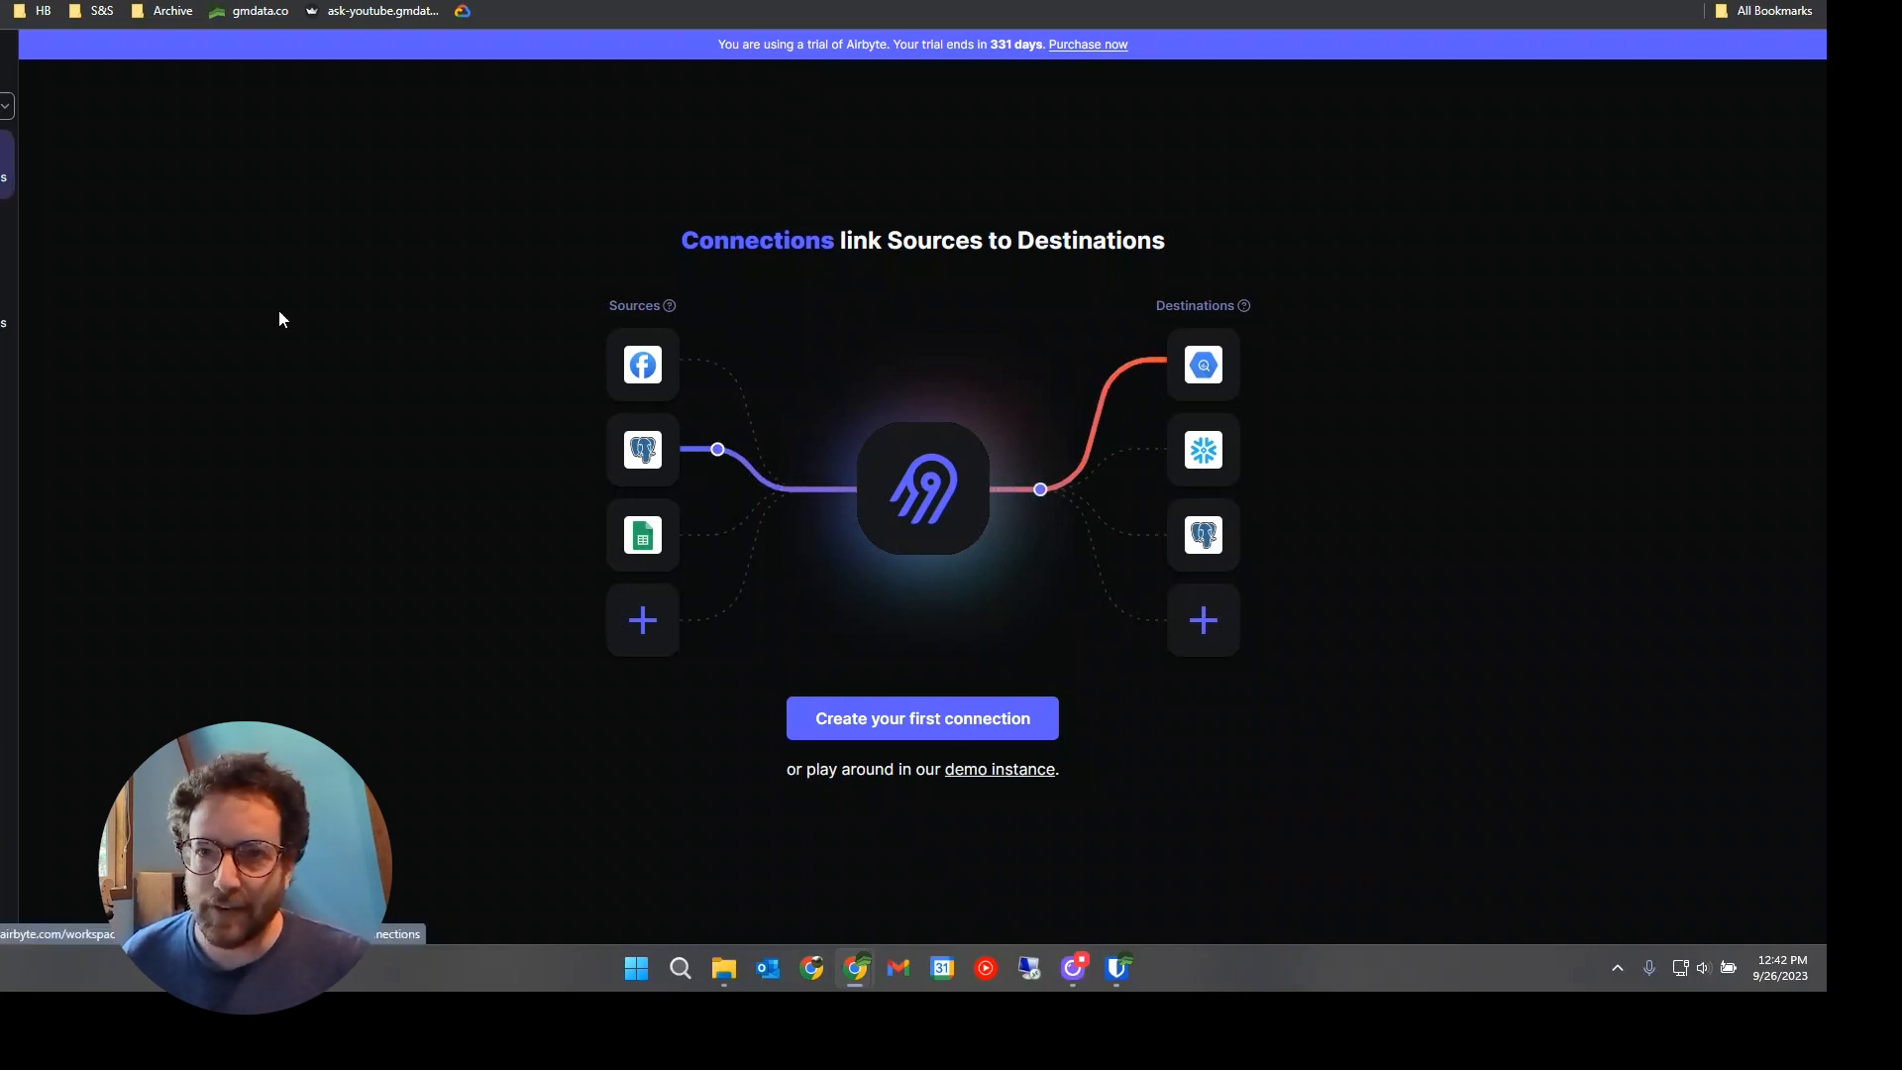
Browse Airbyte's catalog of new source connectors with the custom connectors filtered out and check the connector count.
{"action": "mouse_move", "coordinate": [629, 311]}
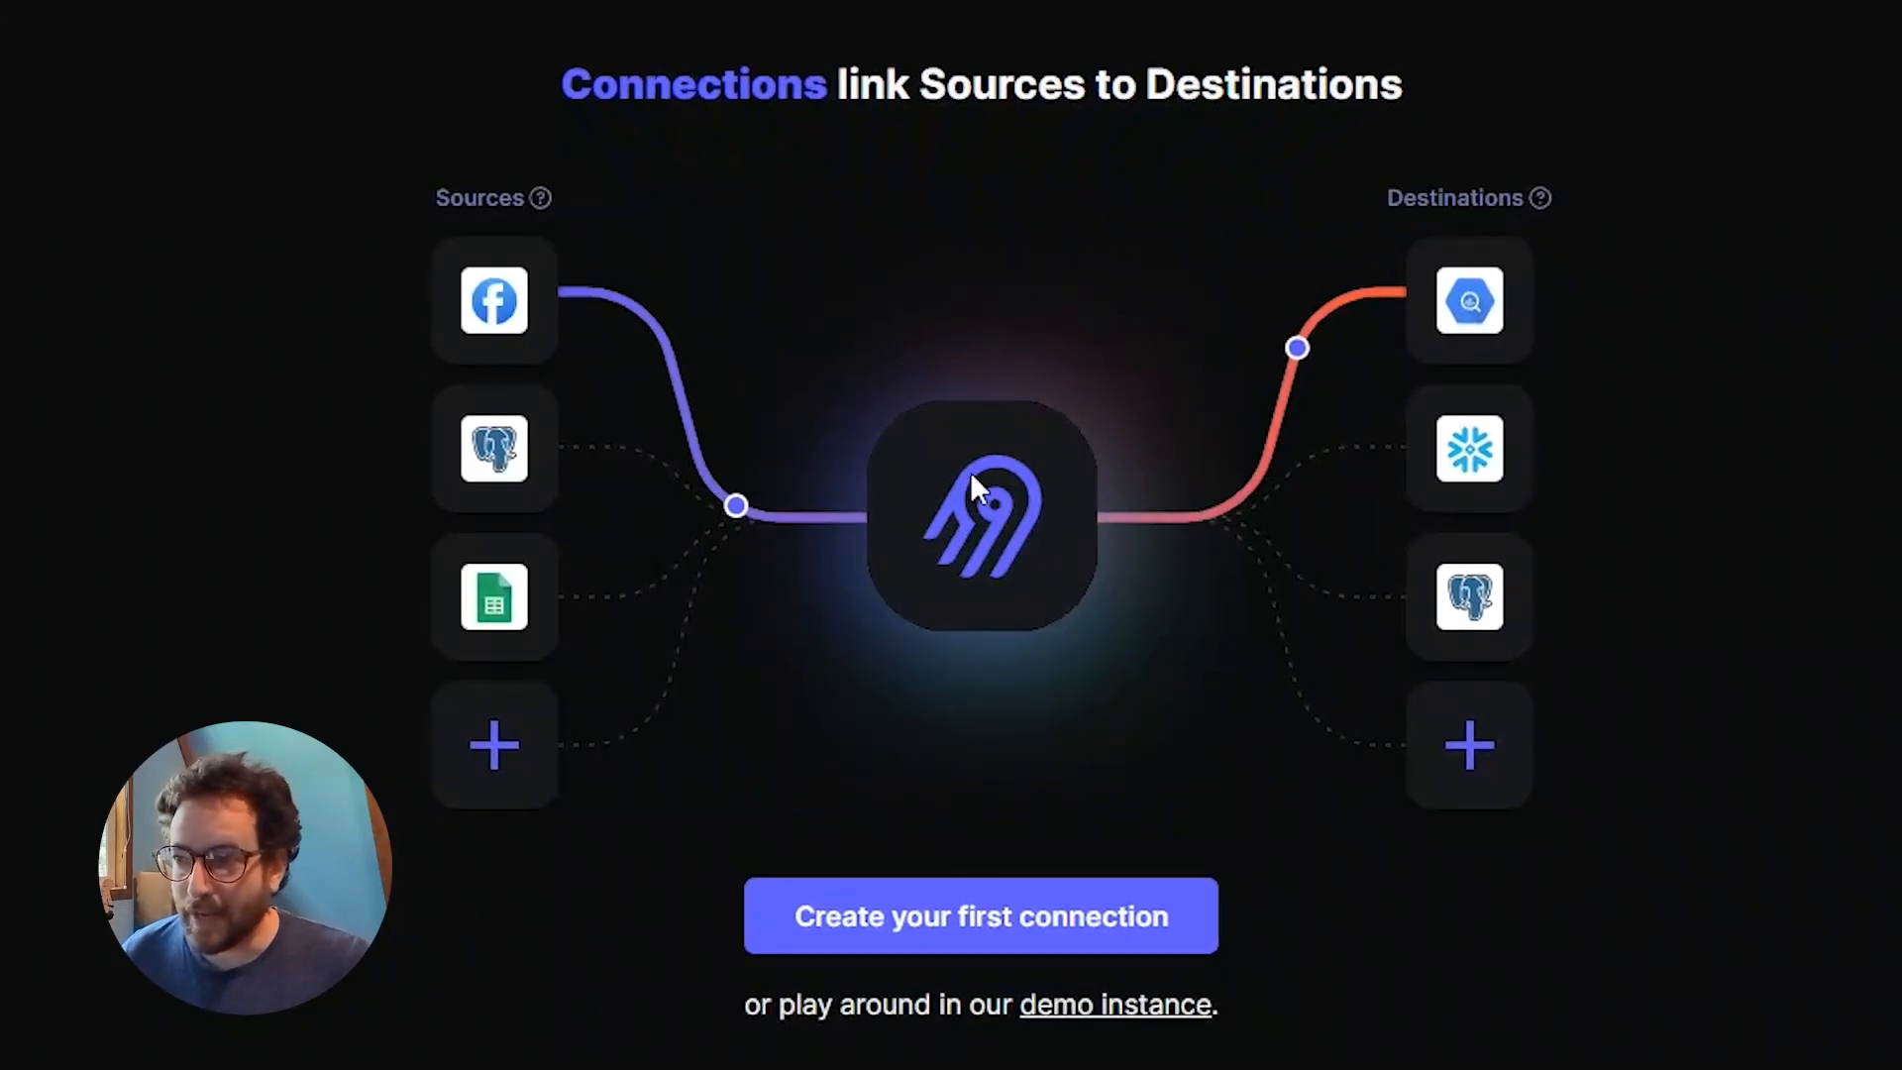
{"action": "mouse_move", "coordinate": [1458, 210]}
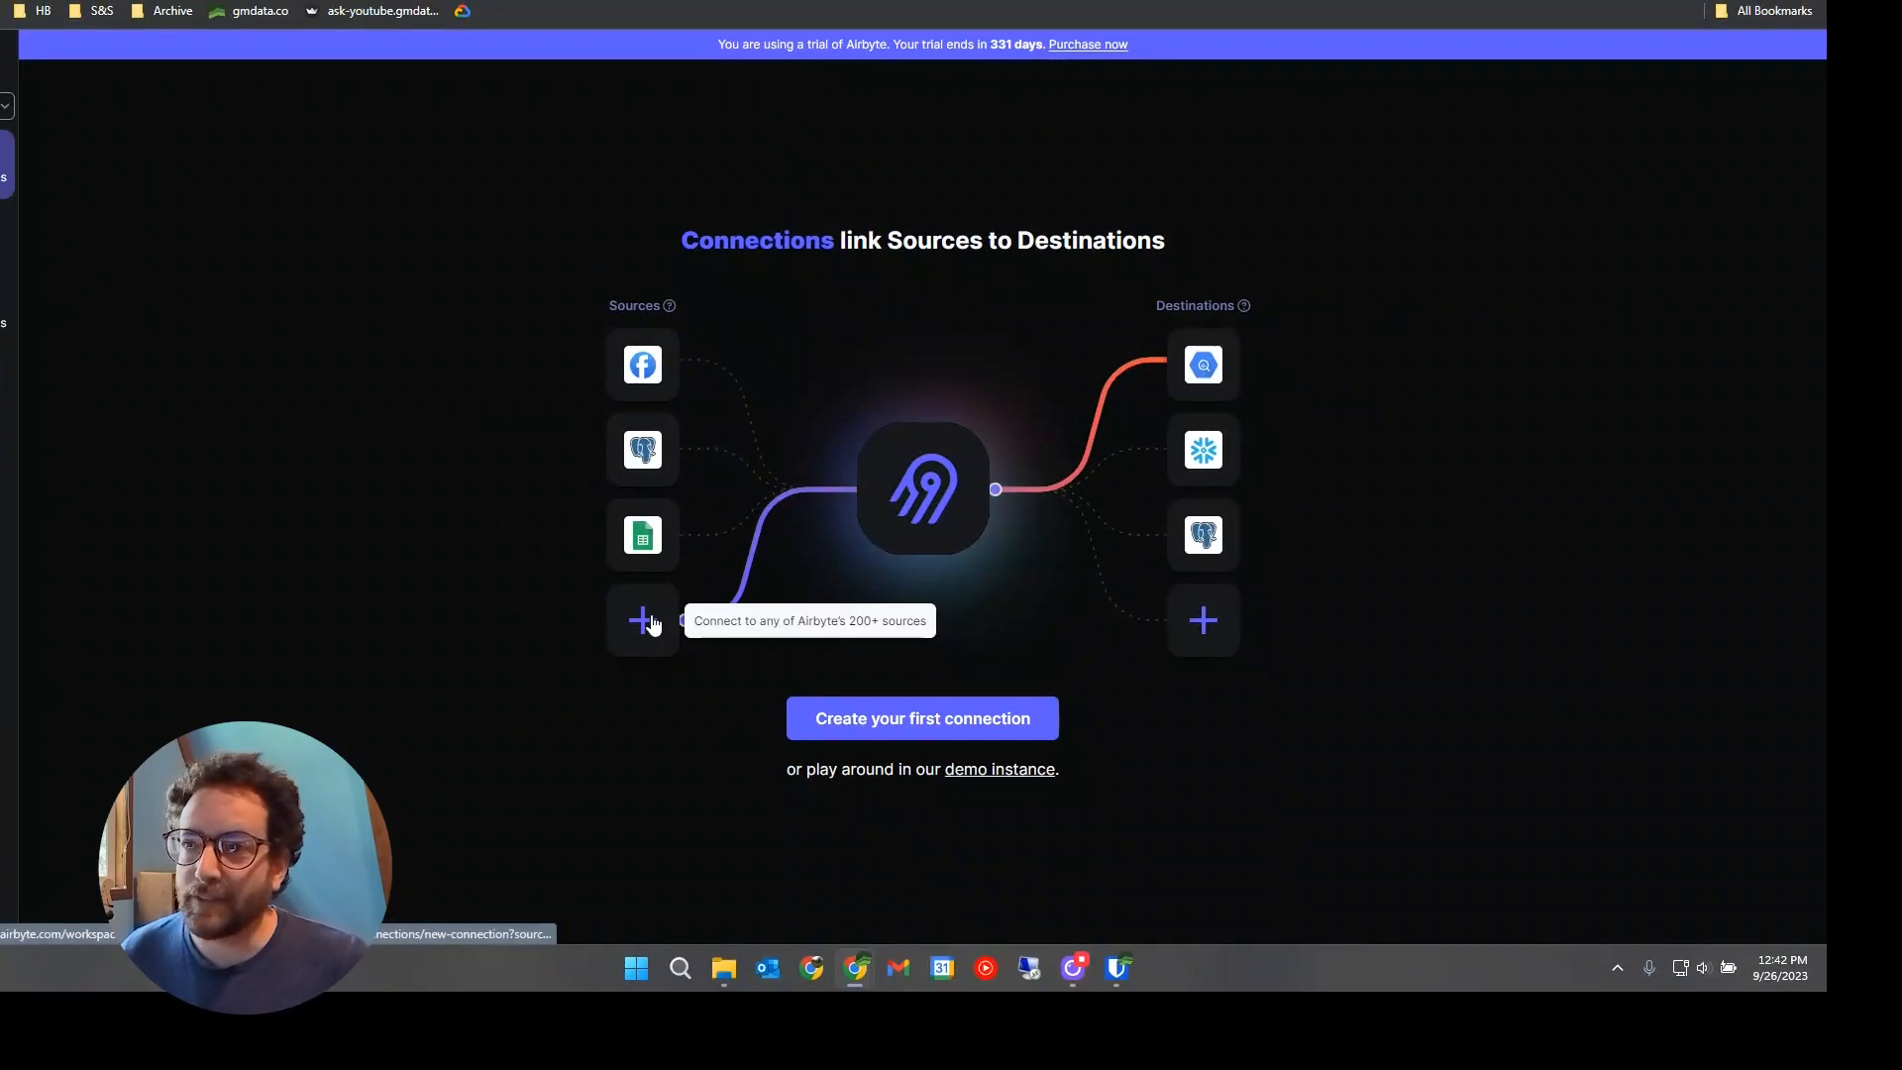
{"action": "left_click", "coordinate": [643, 621]}
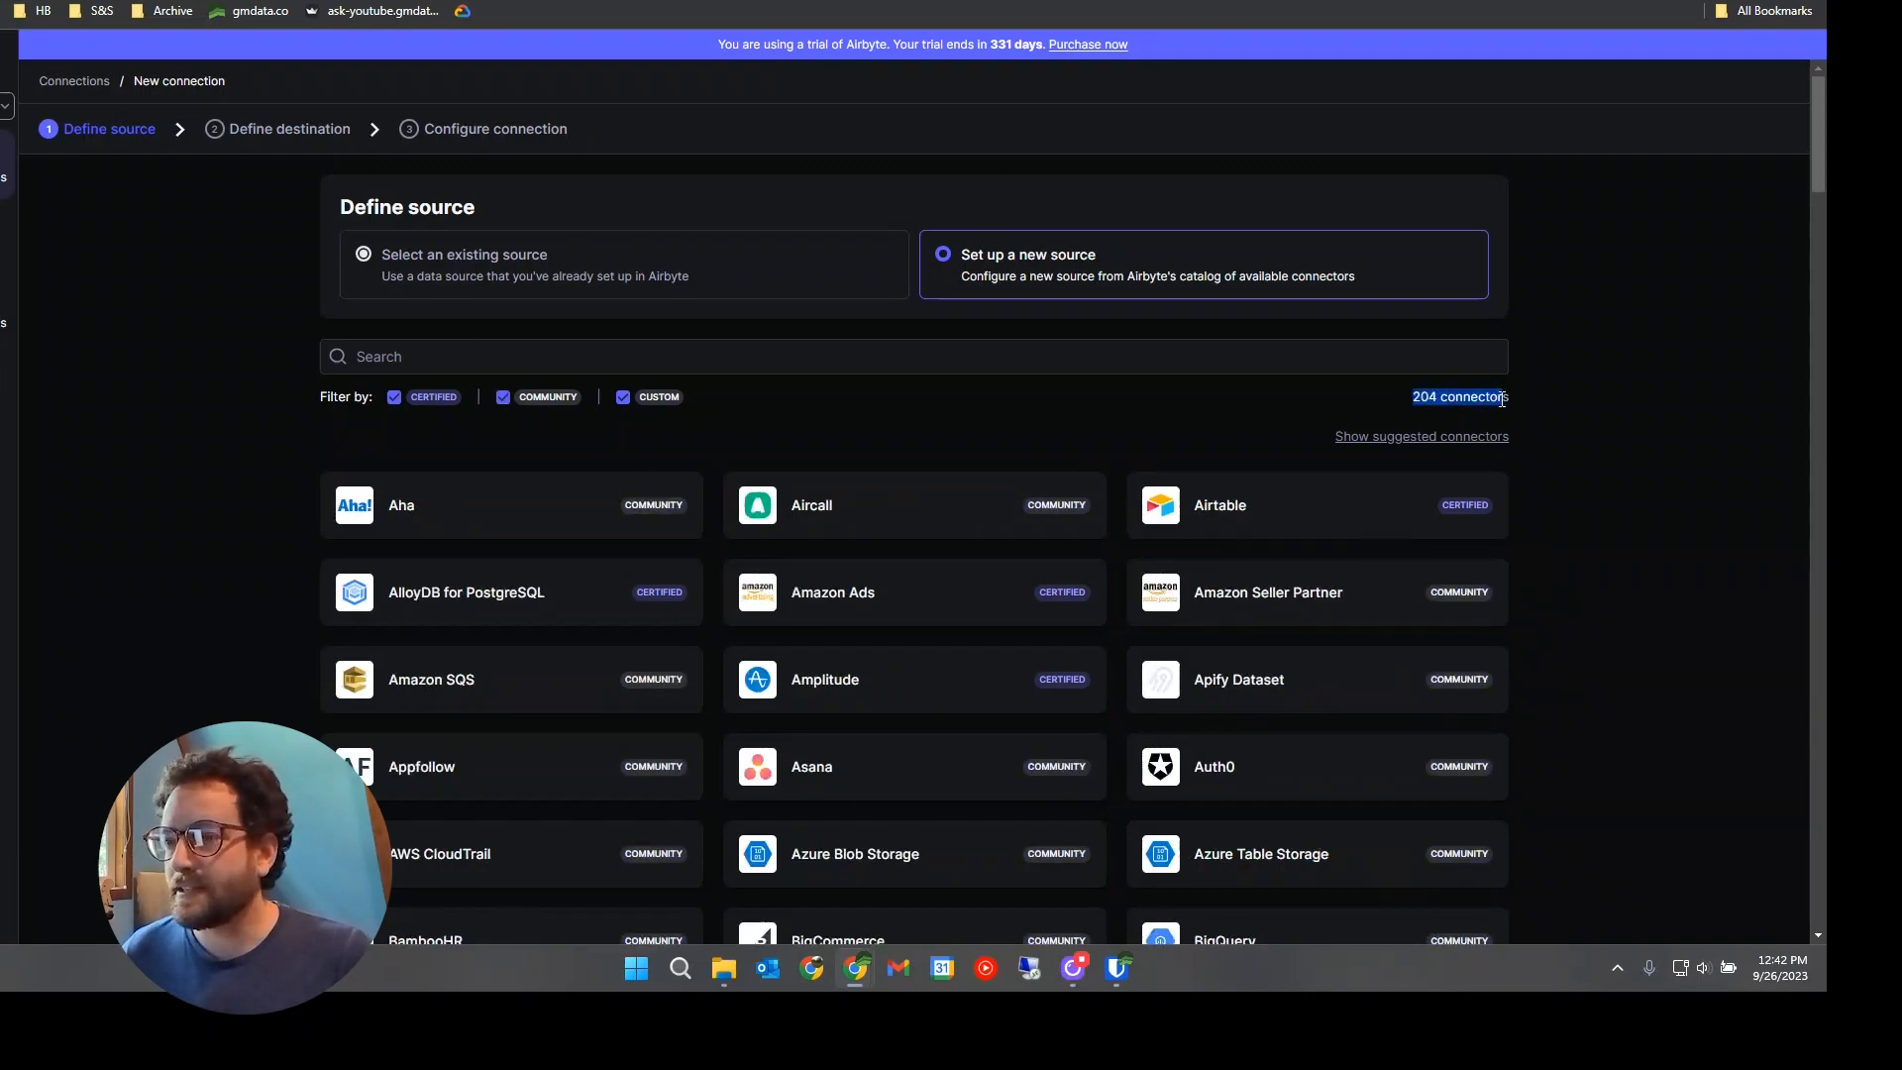
{"action": "left_click", "coordinate": [622, 397]}
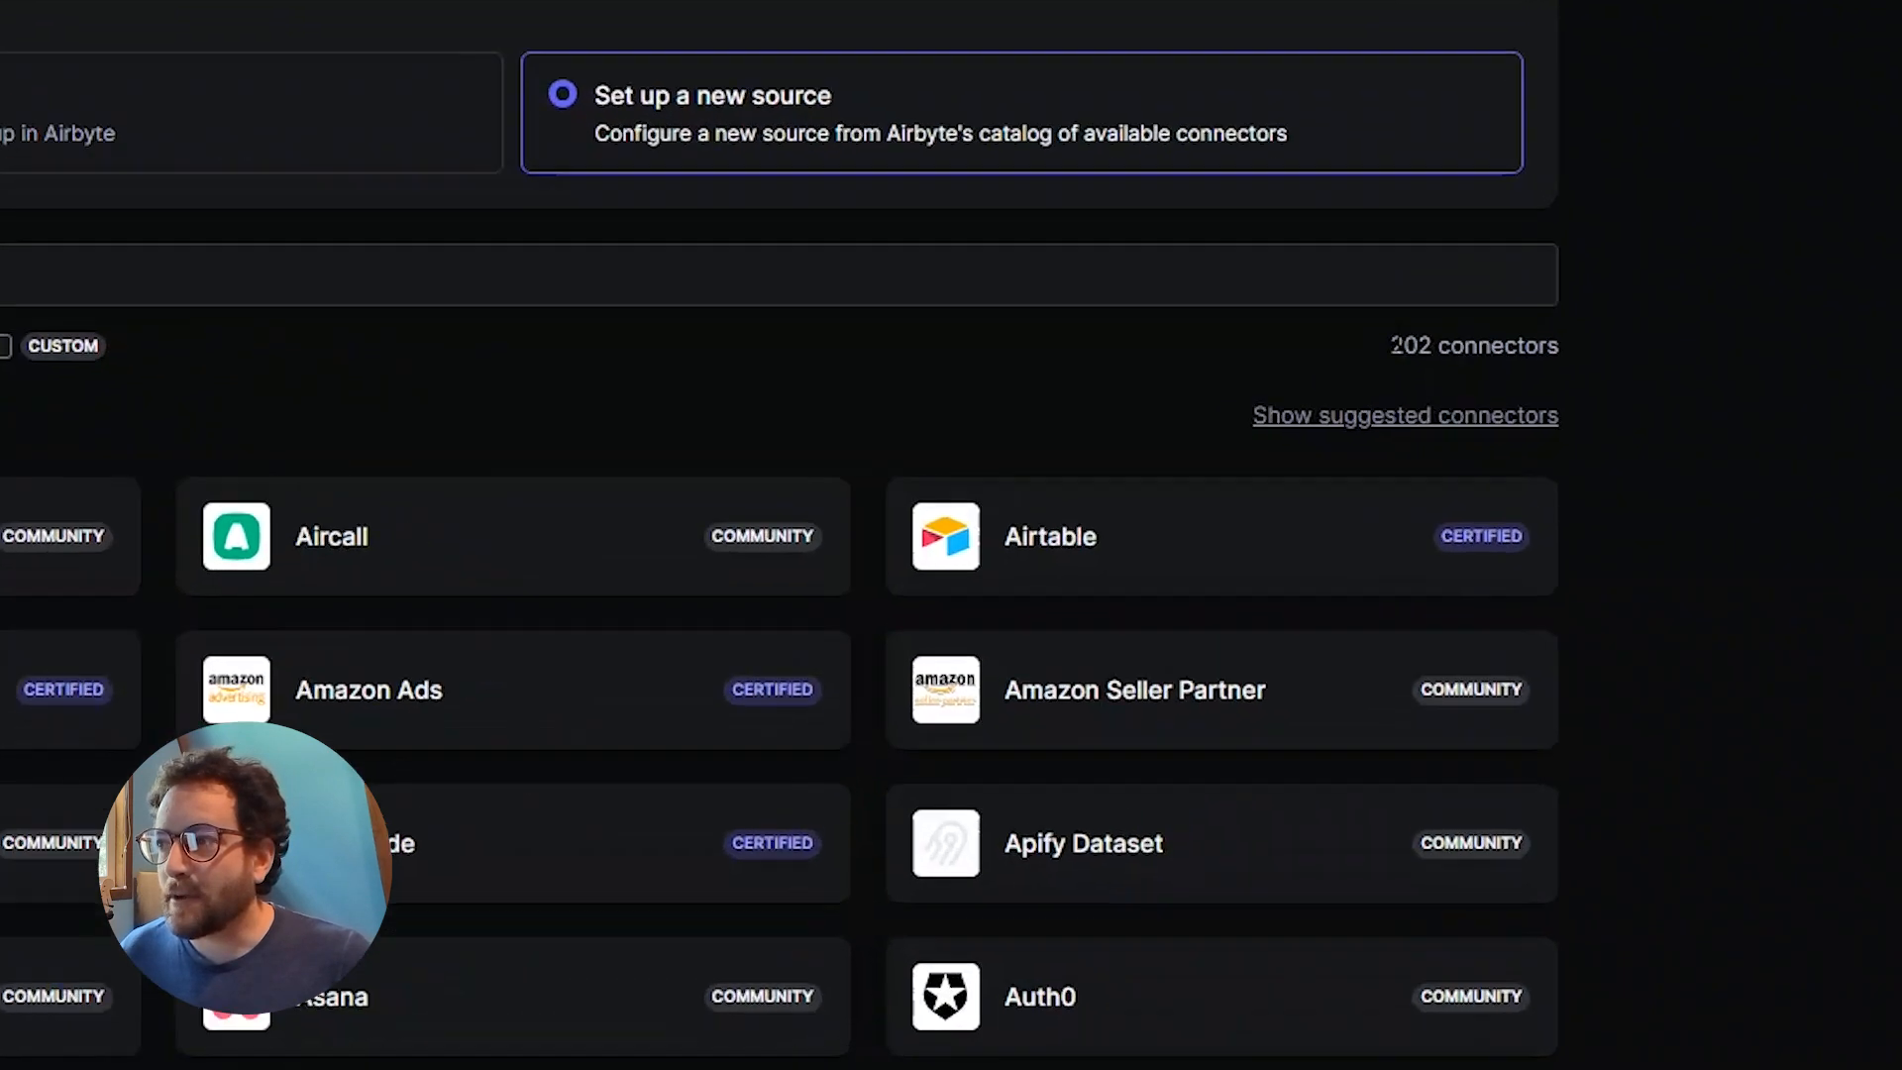
{"action": "left_click_drag", "start_coordinate": [1412, 398], "coordinate": [1503, 406]}
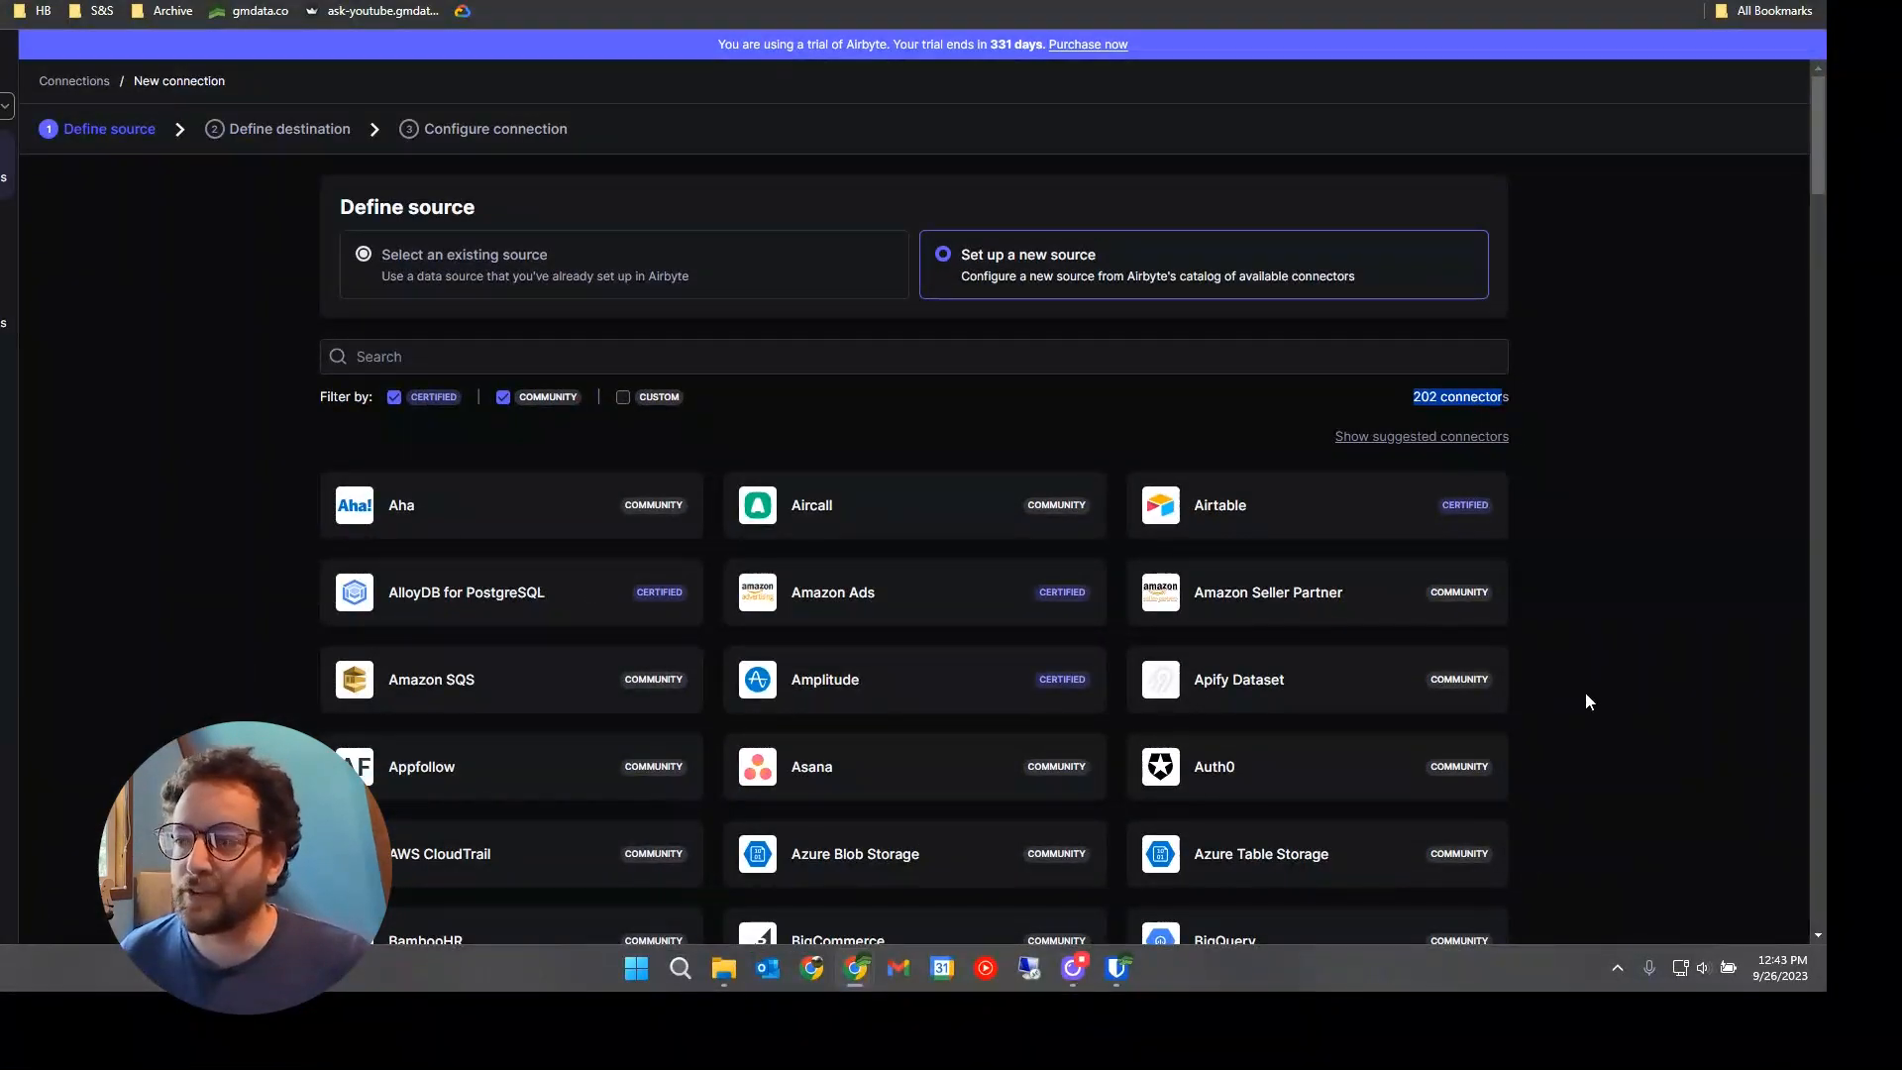
{"action": "scroll", "coordinate": [1585, 700], "scroll_direction": "down", "scroll_amount": 1}
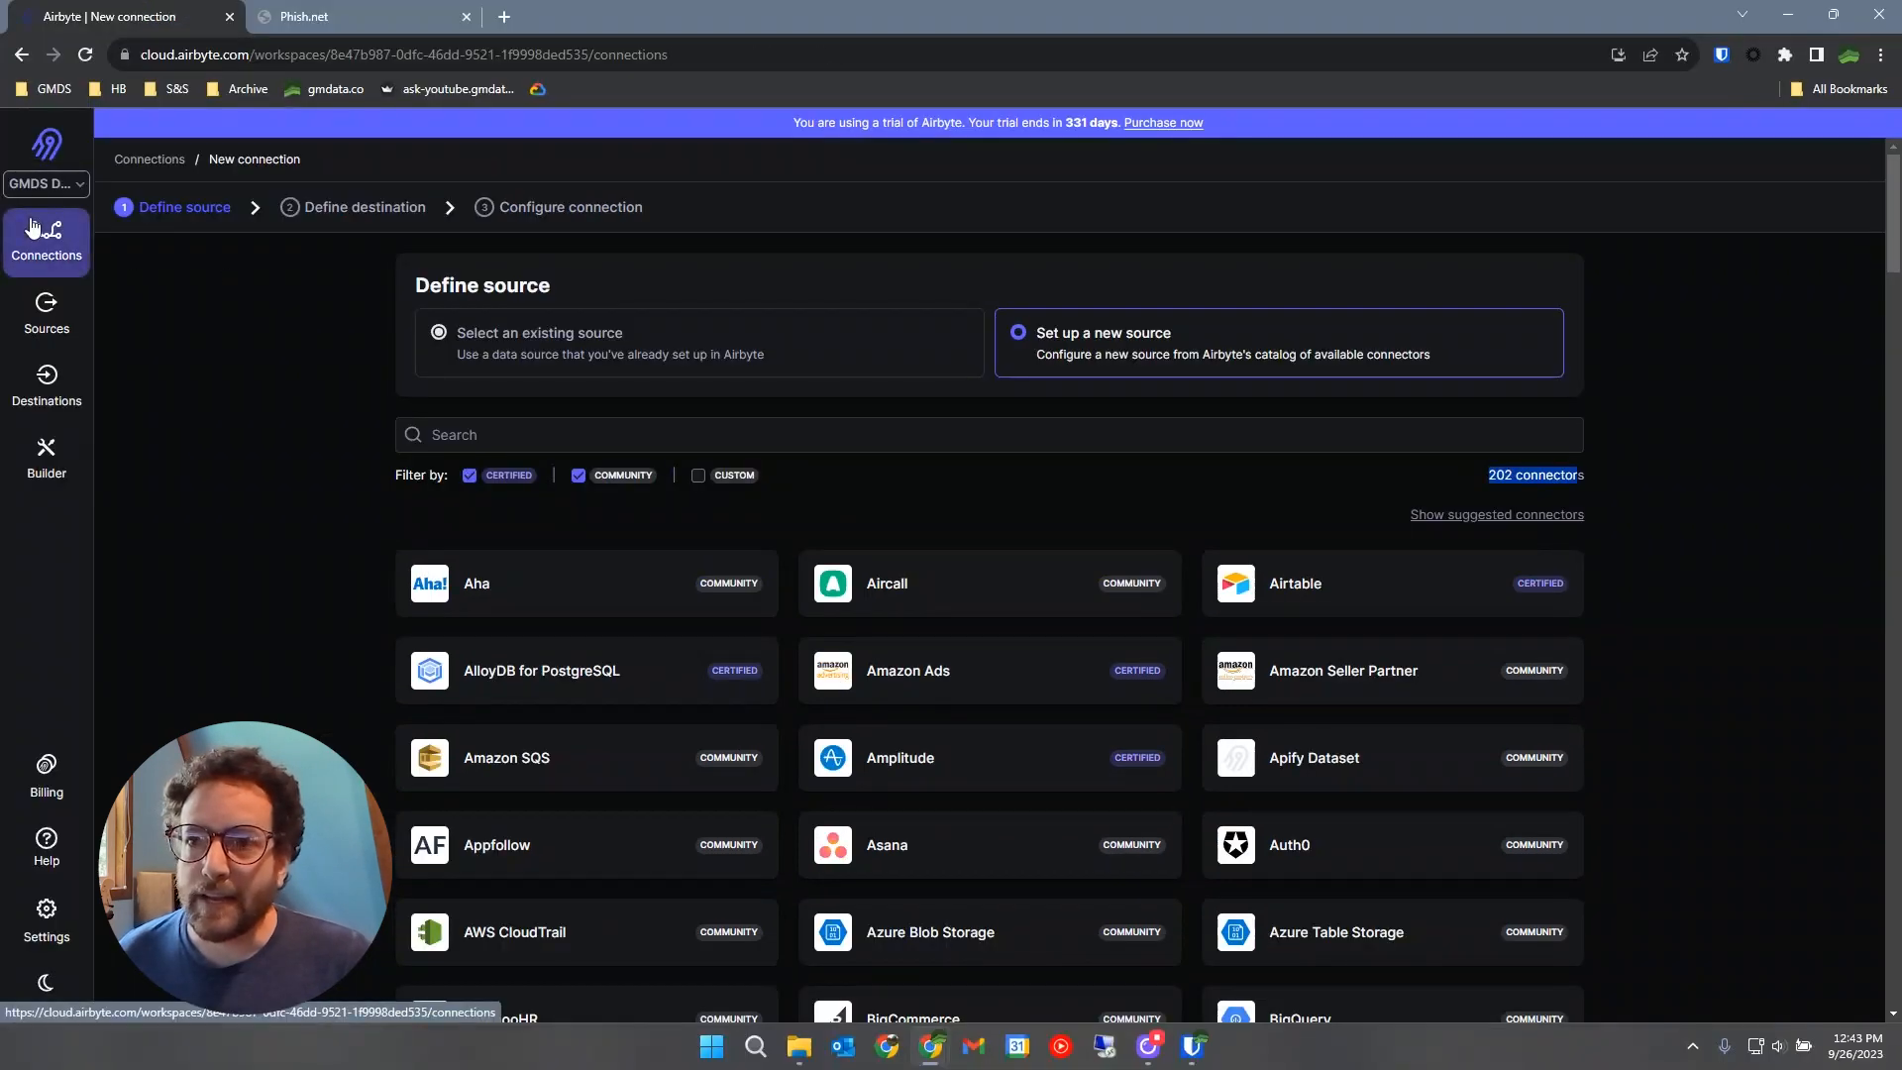
Browse the full catalog of destination connectors for a new destination and check the connector count.
{"action": "left_click", "coordinate": [32, 228]}
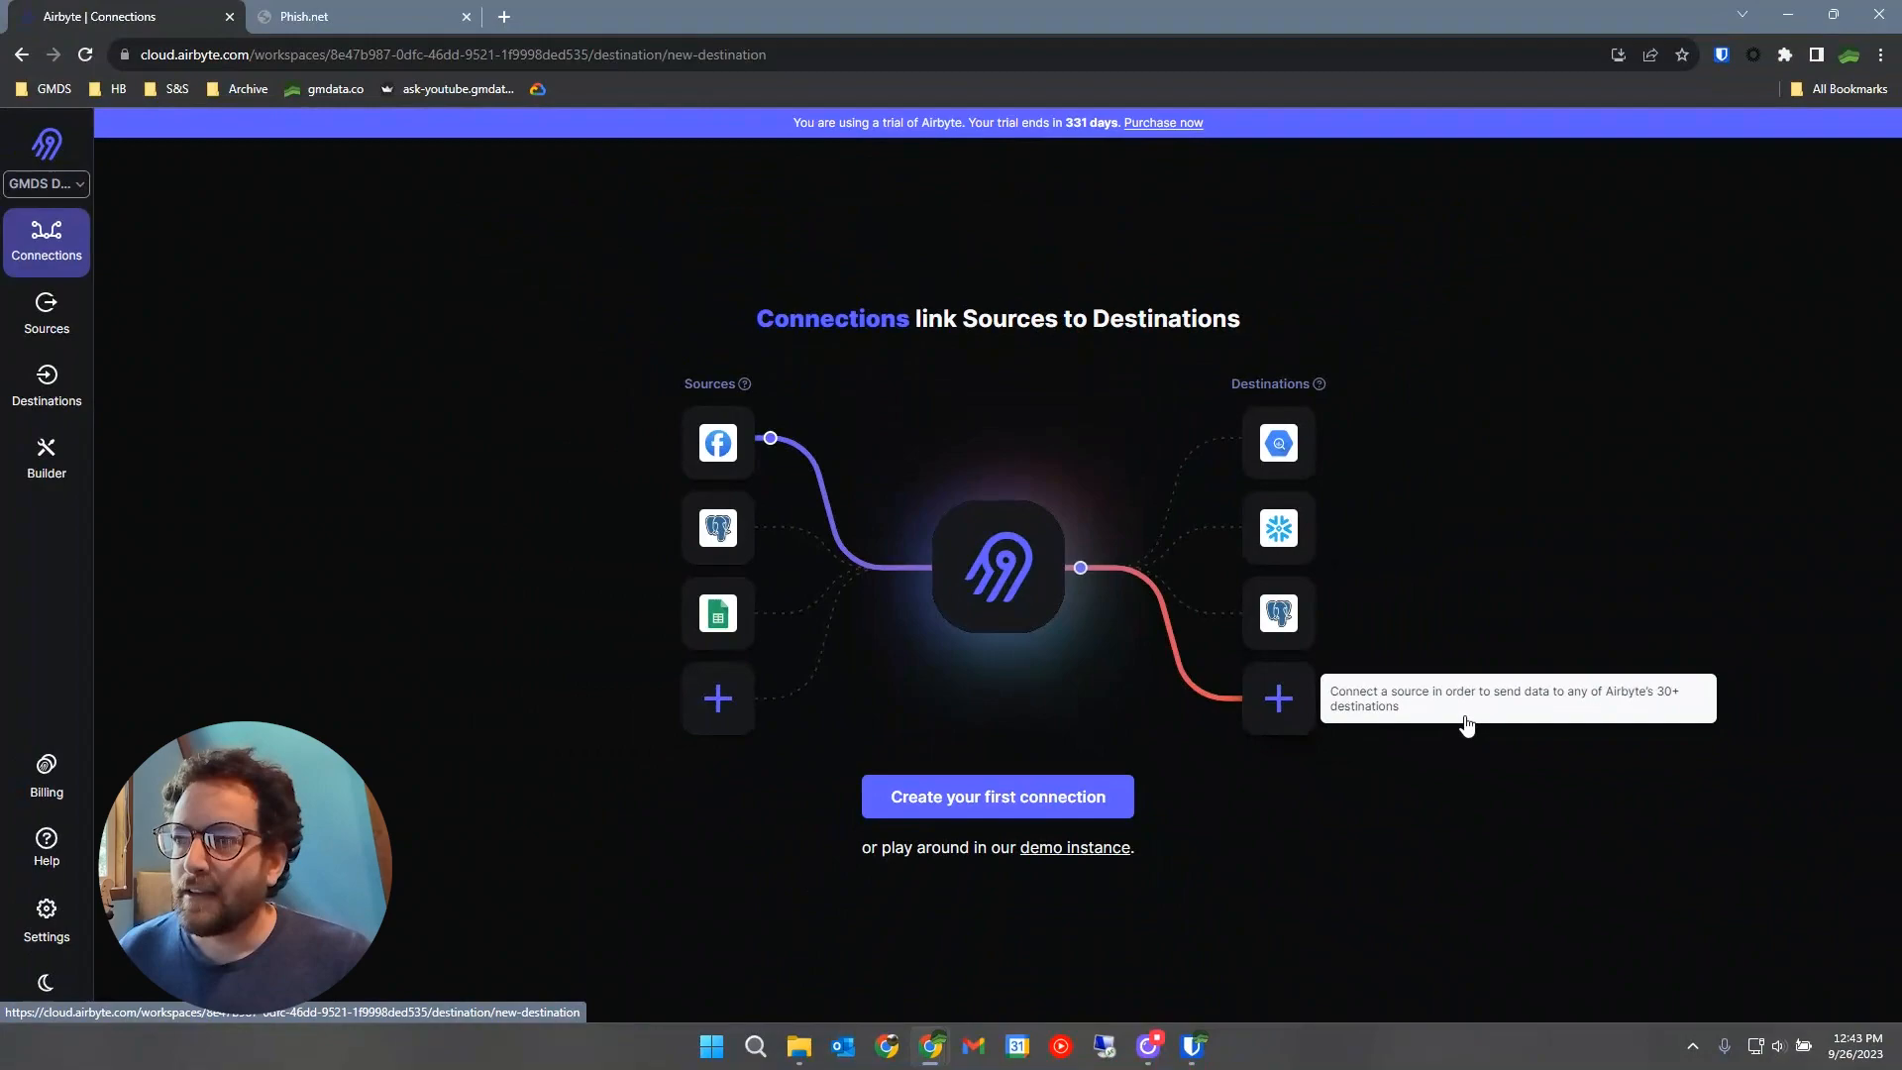
{"action": "left_click", "coordinate": [1477, 755]}
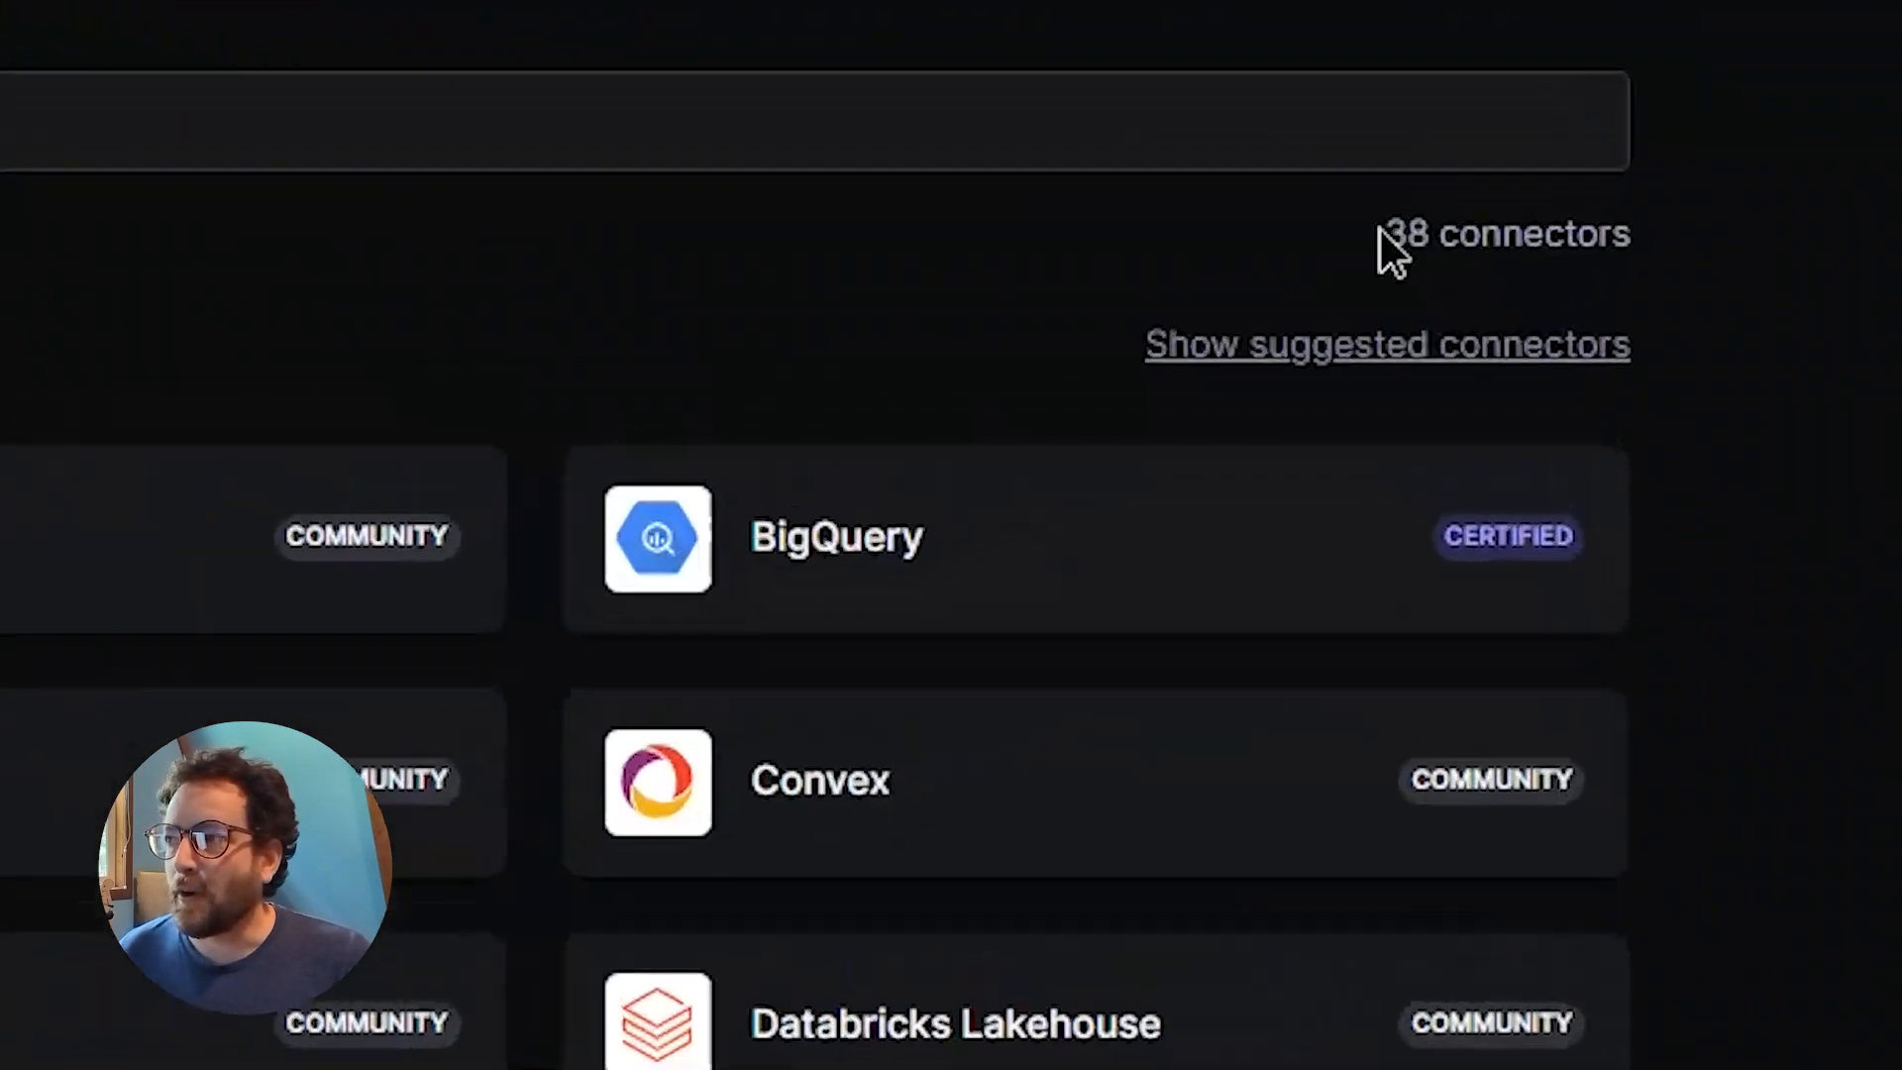
{"action": "left_click_drag", "start_coordinate": [1500, 289], "coordinate": [1593, 299]}
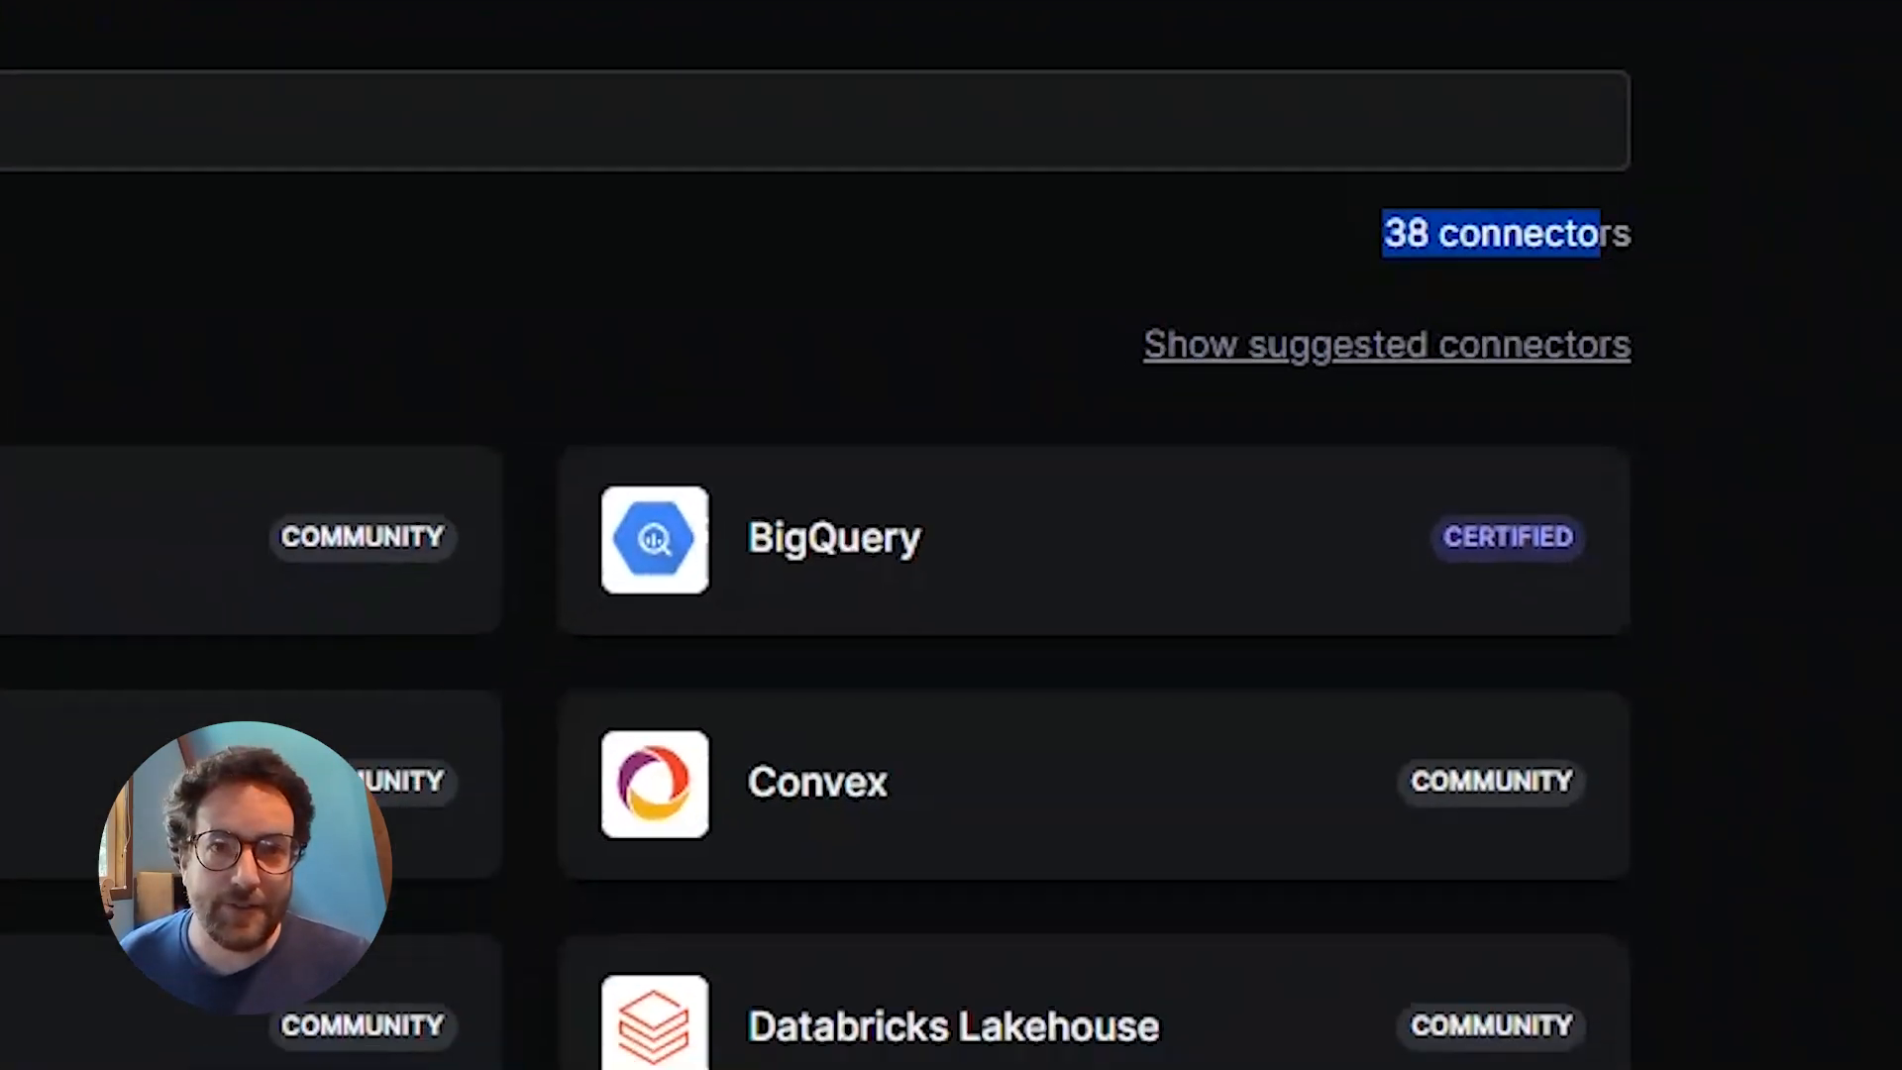
{"action": "left_click", "coordinate": [1820, 637]}
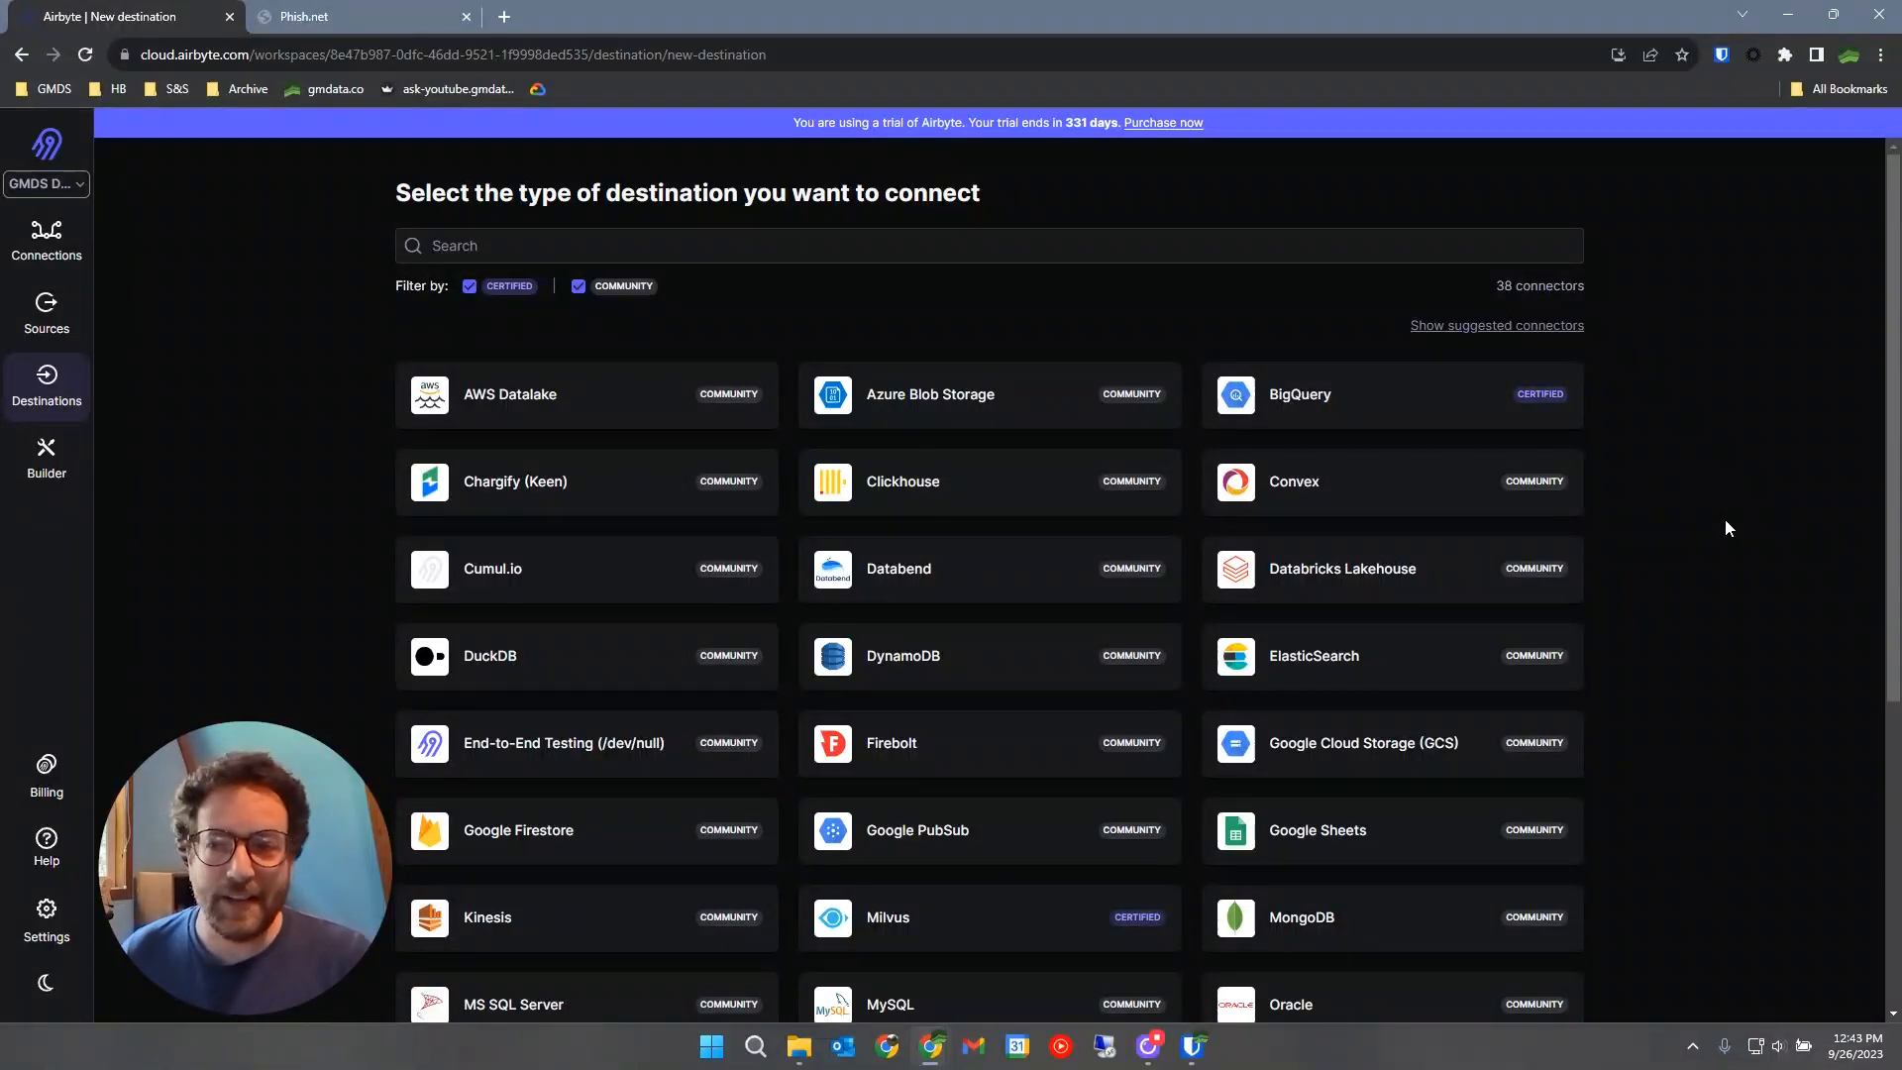
{"action": "scroll", "coordinate": [1723, 520], "scroll_direction": "down", "scroll_amount": 2}
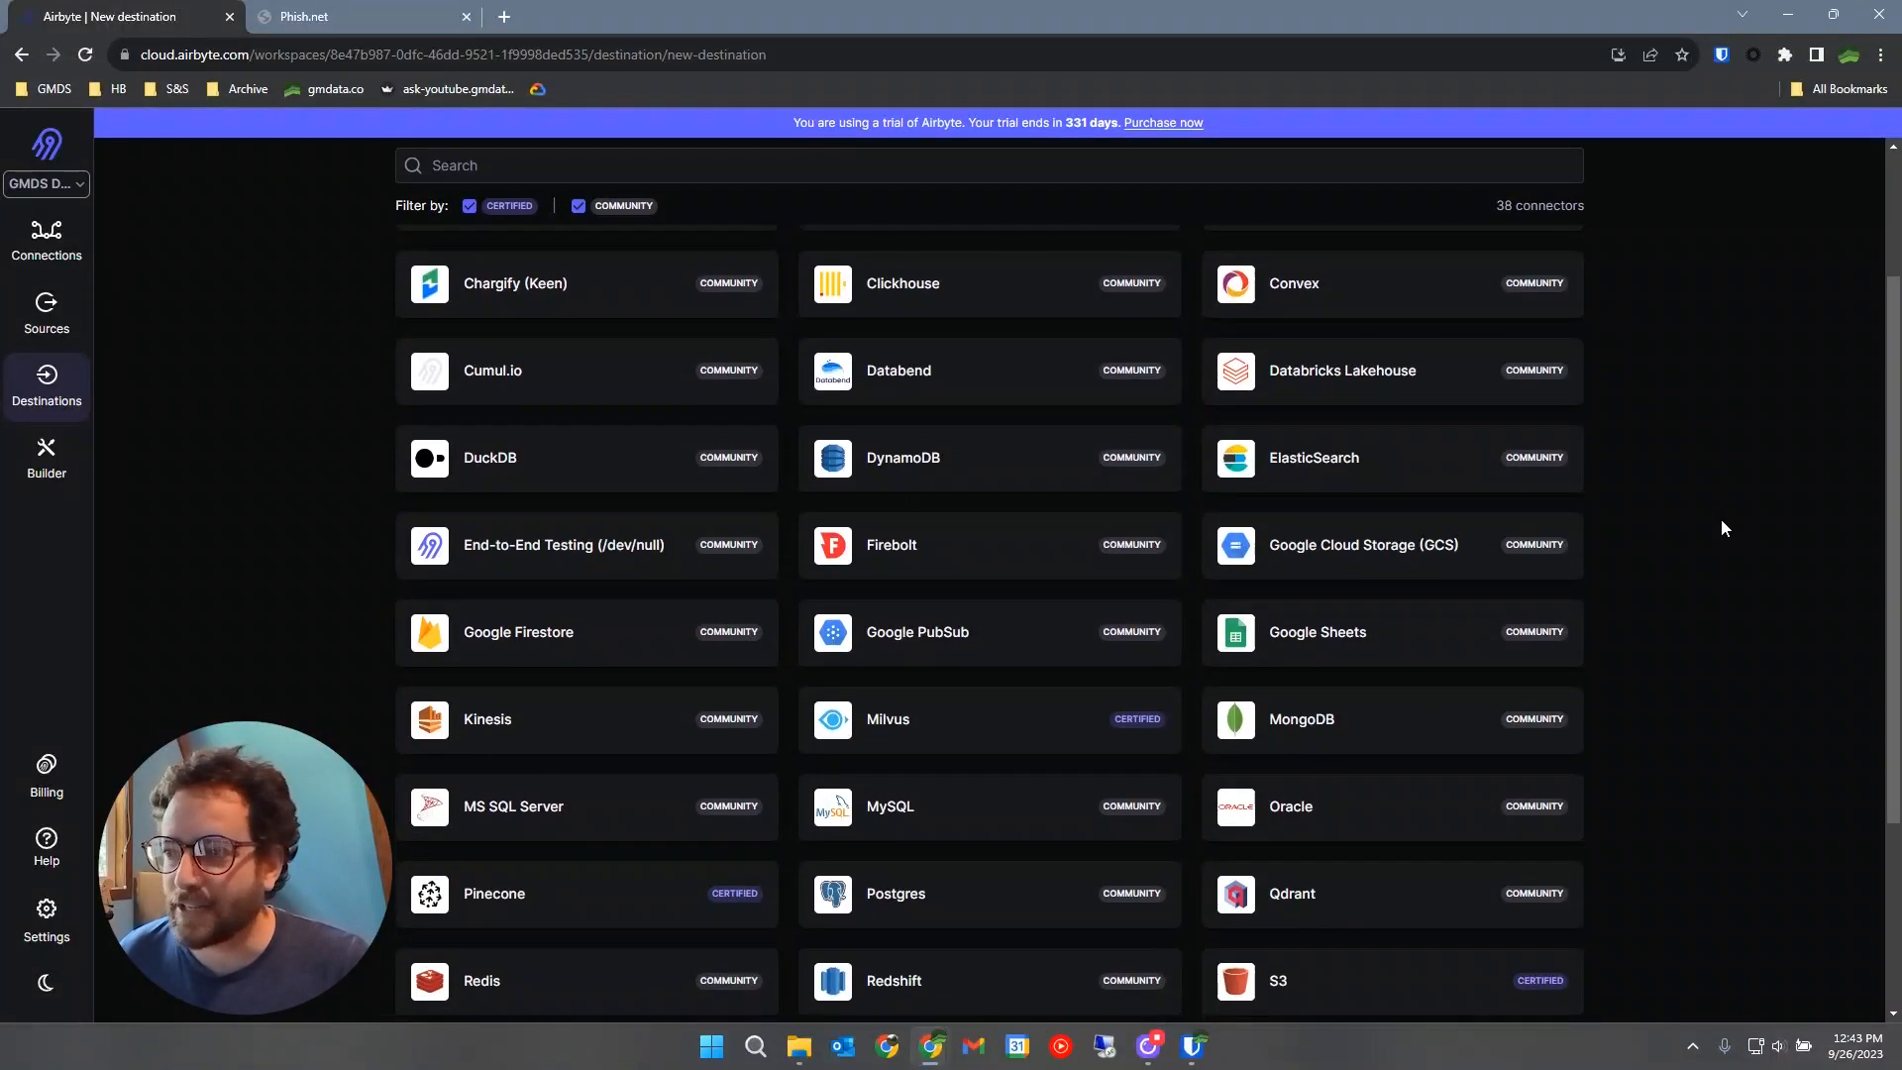
{"action": "scroll", "coordinate": [1720, 519], "scroll_direction": "down", "scroll_amount": 1}
{"action": "scroll", "coordinate": [1719, 519], "scroll_direction": "down", "scroll_amount": 1}
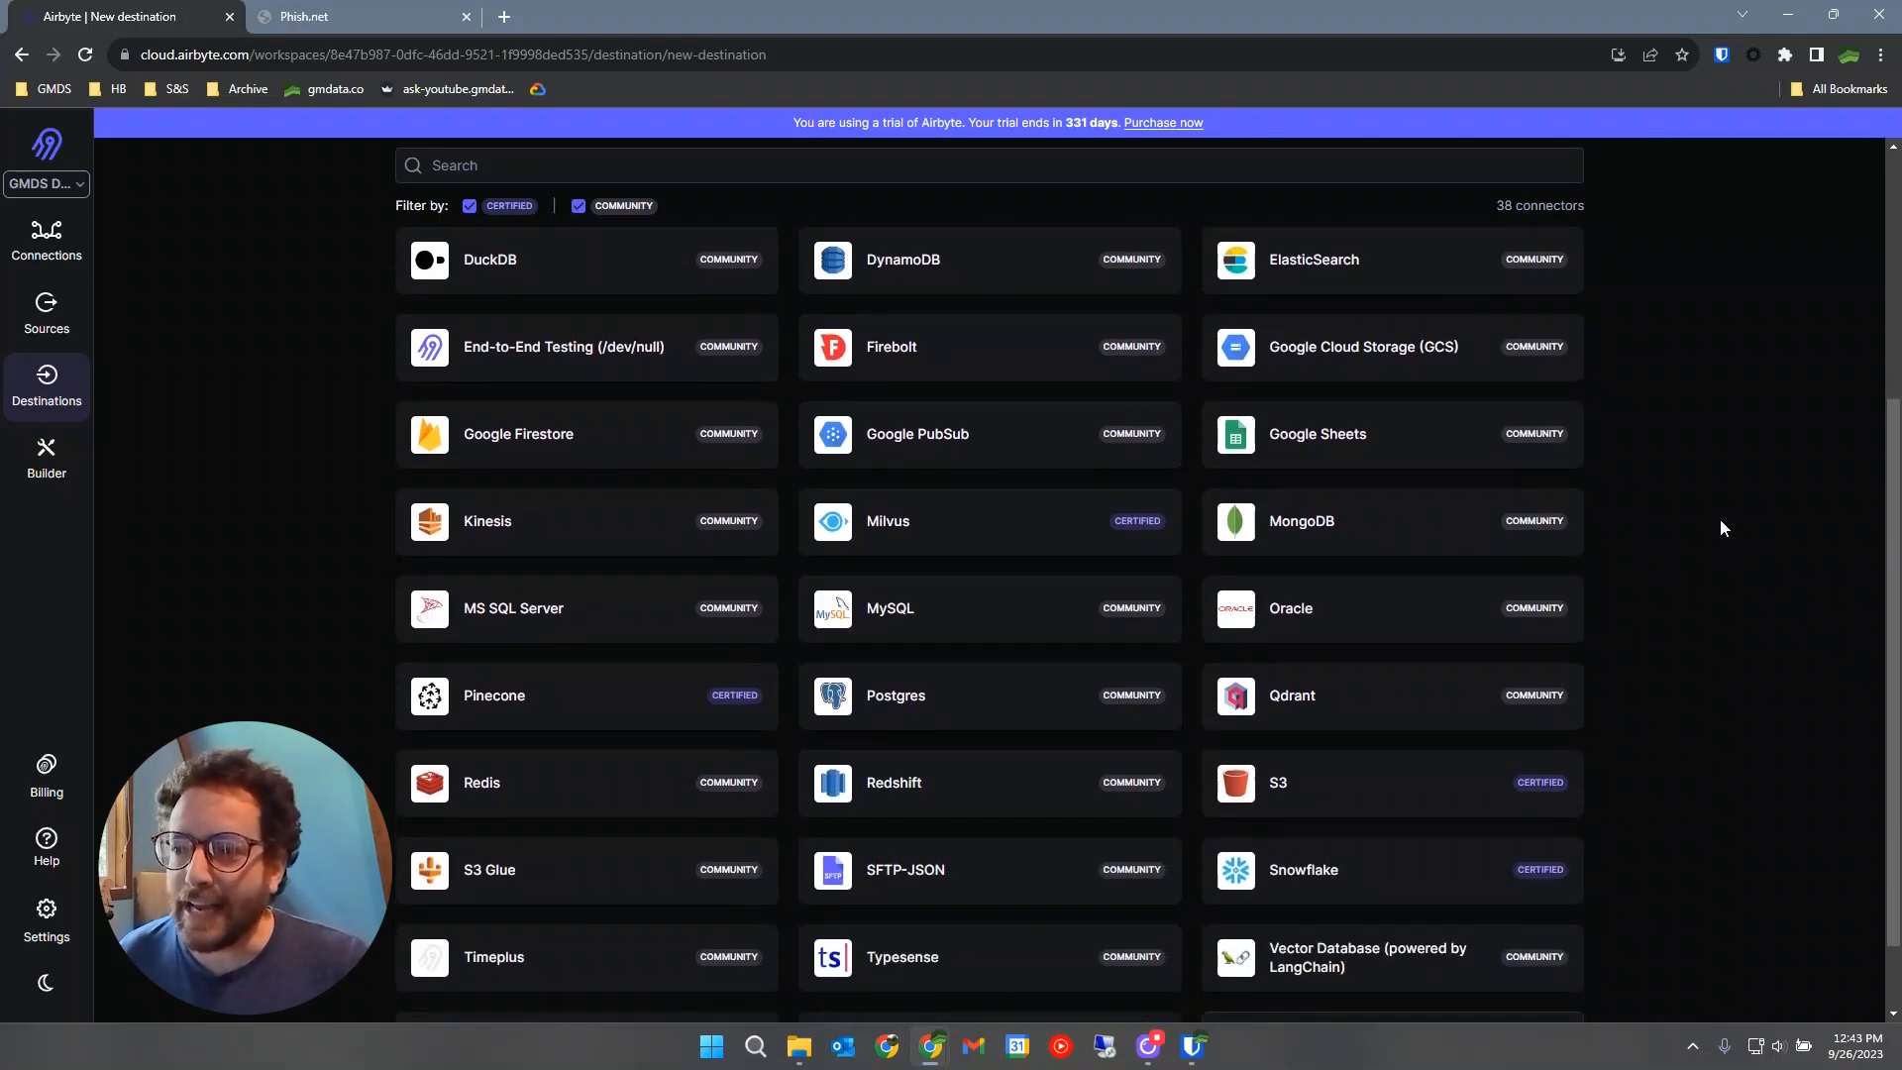
{"action": "scroll", "coordinate": [1719, 519], "scroll_direction": "down", "scroll_amount": 1}
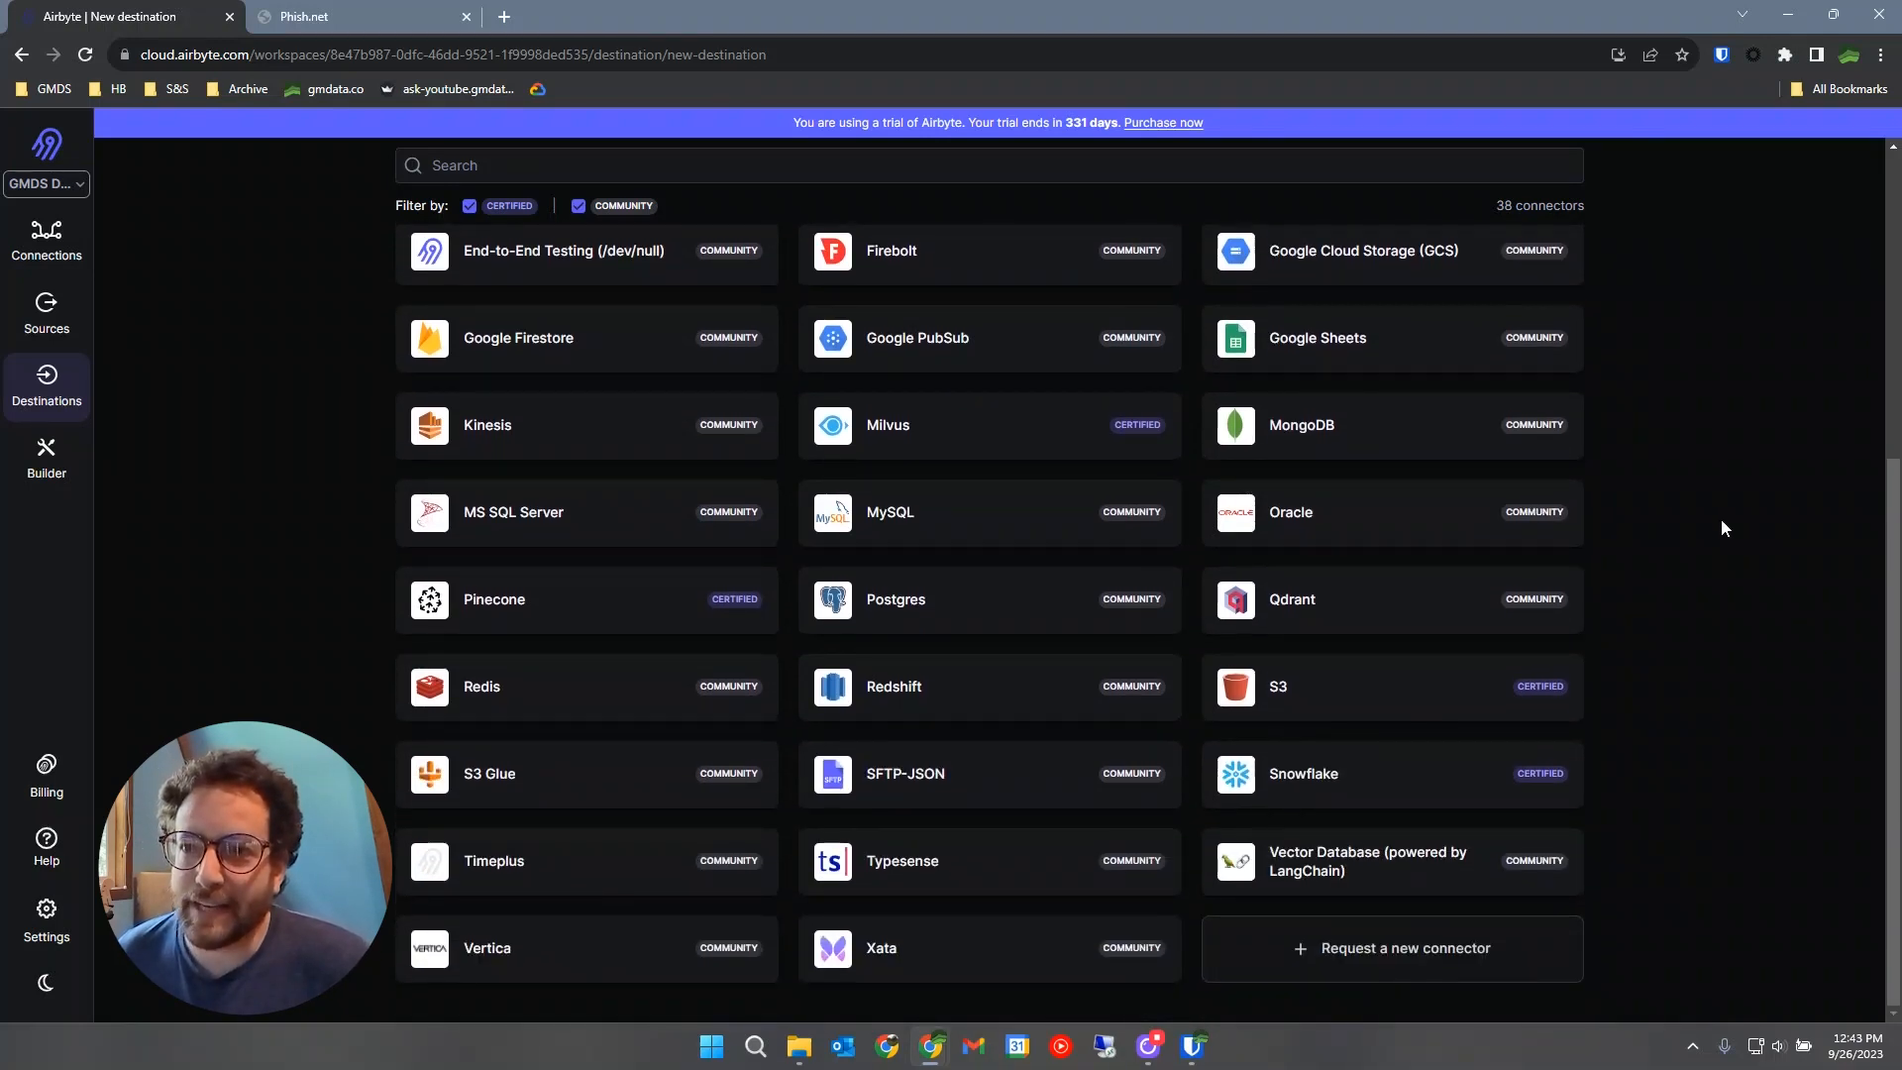
{"action": "scroll", "coordinate": [1720, 520], "scroll_direction": "up", "scroll_amount": 5}
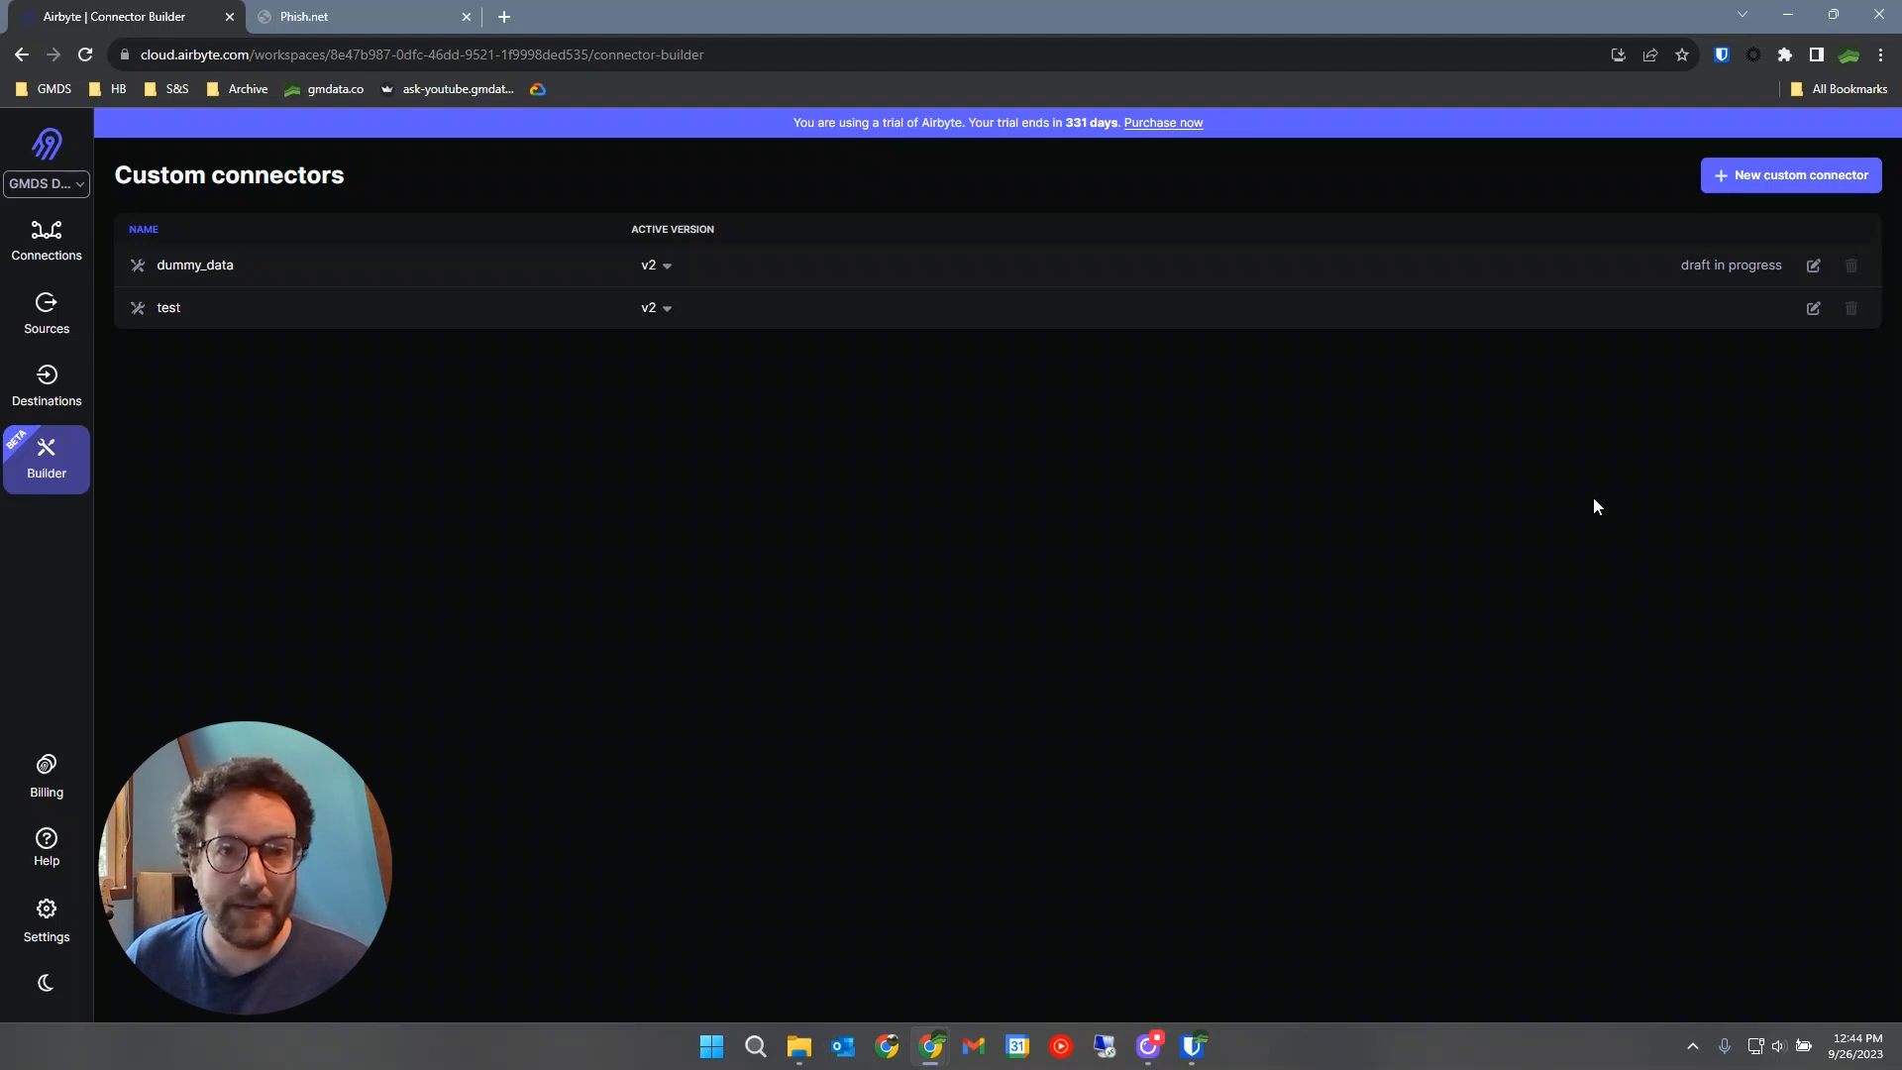
{"action": "left_click", "coordinate": [1822, 176]}
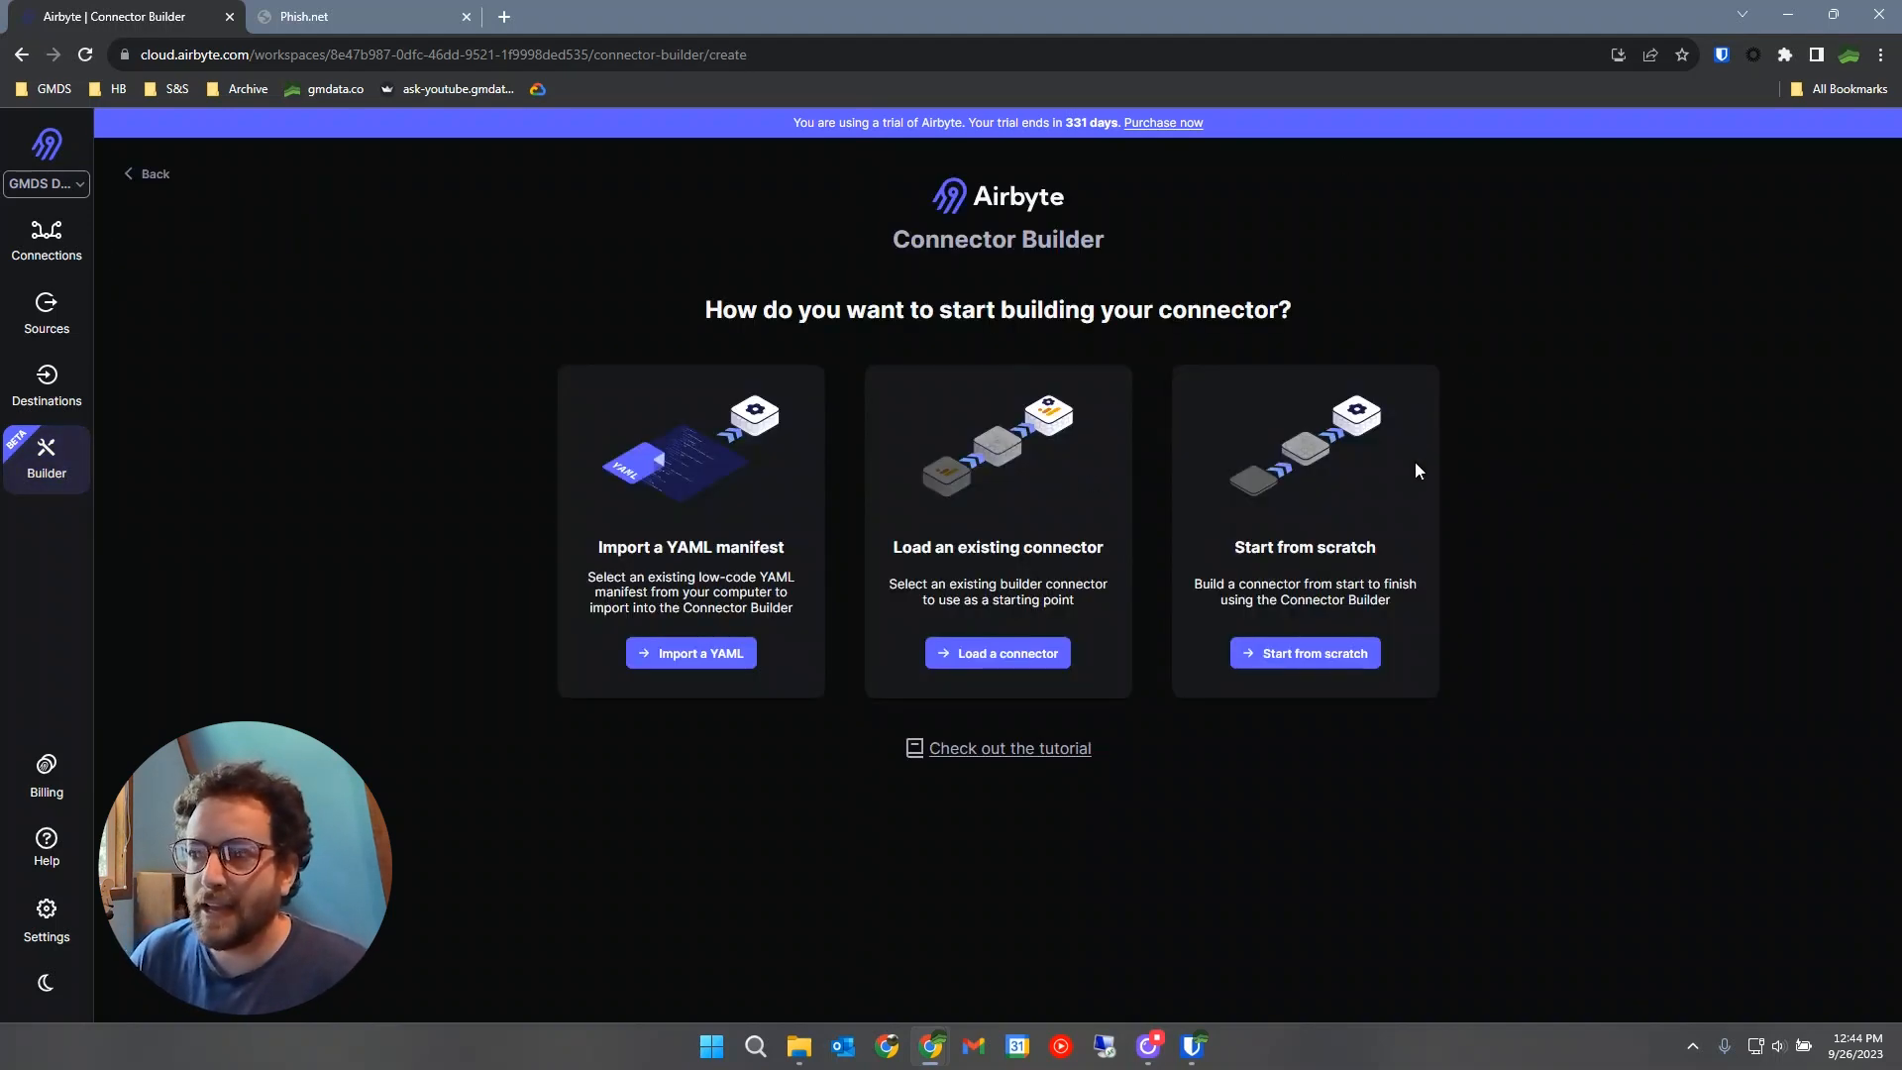
{"action": "left_click", "coordinate": [1287, 655]}
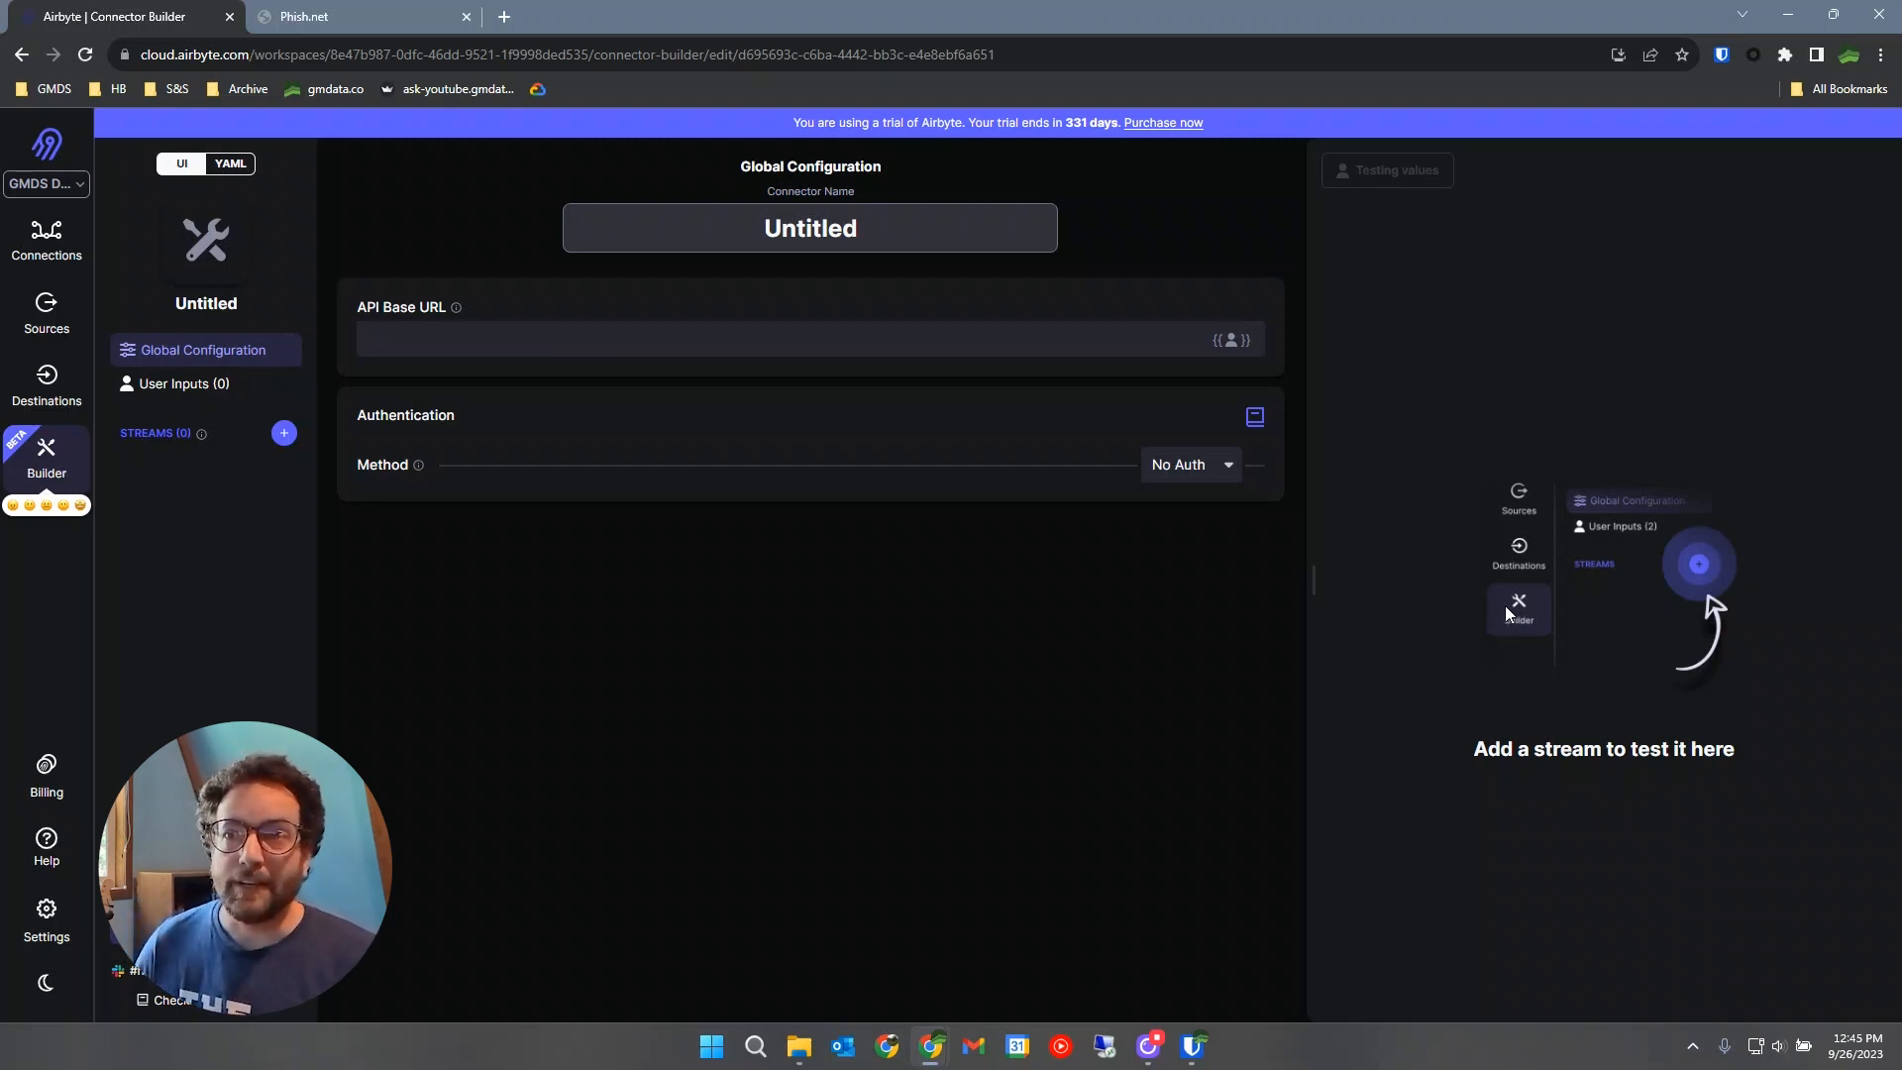
{"action": "left_click", "coordinate": [334, 16]}
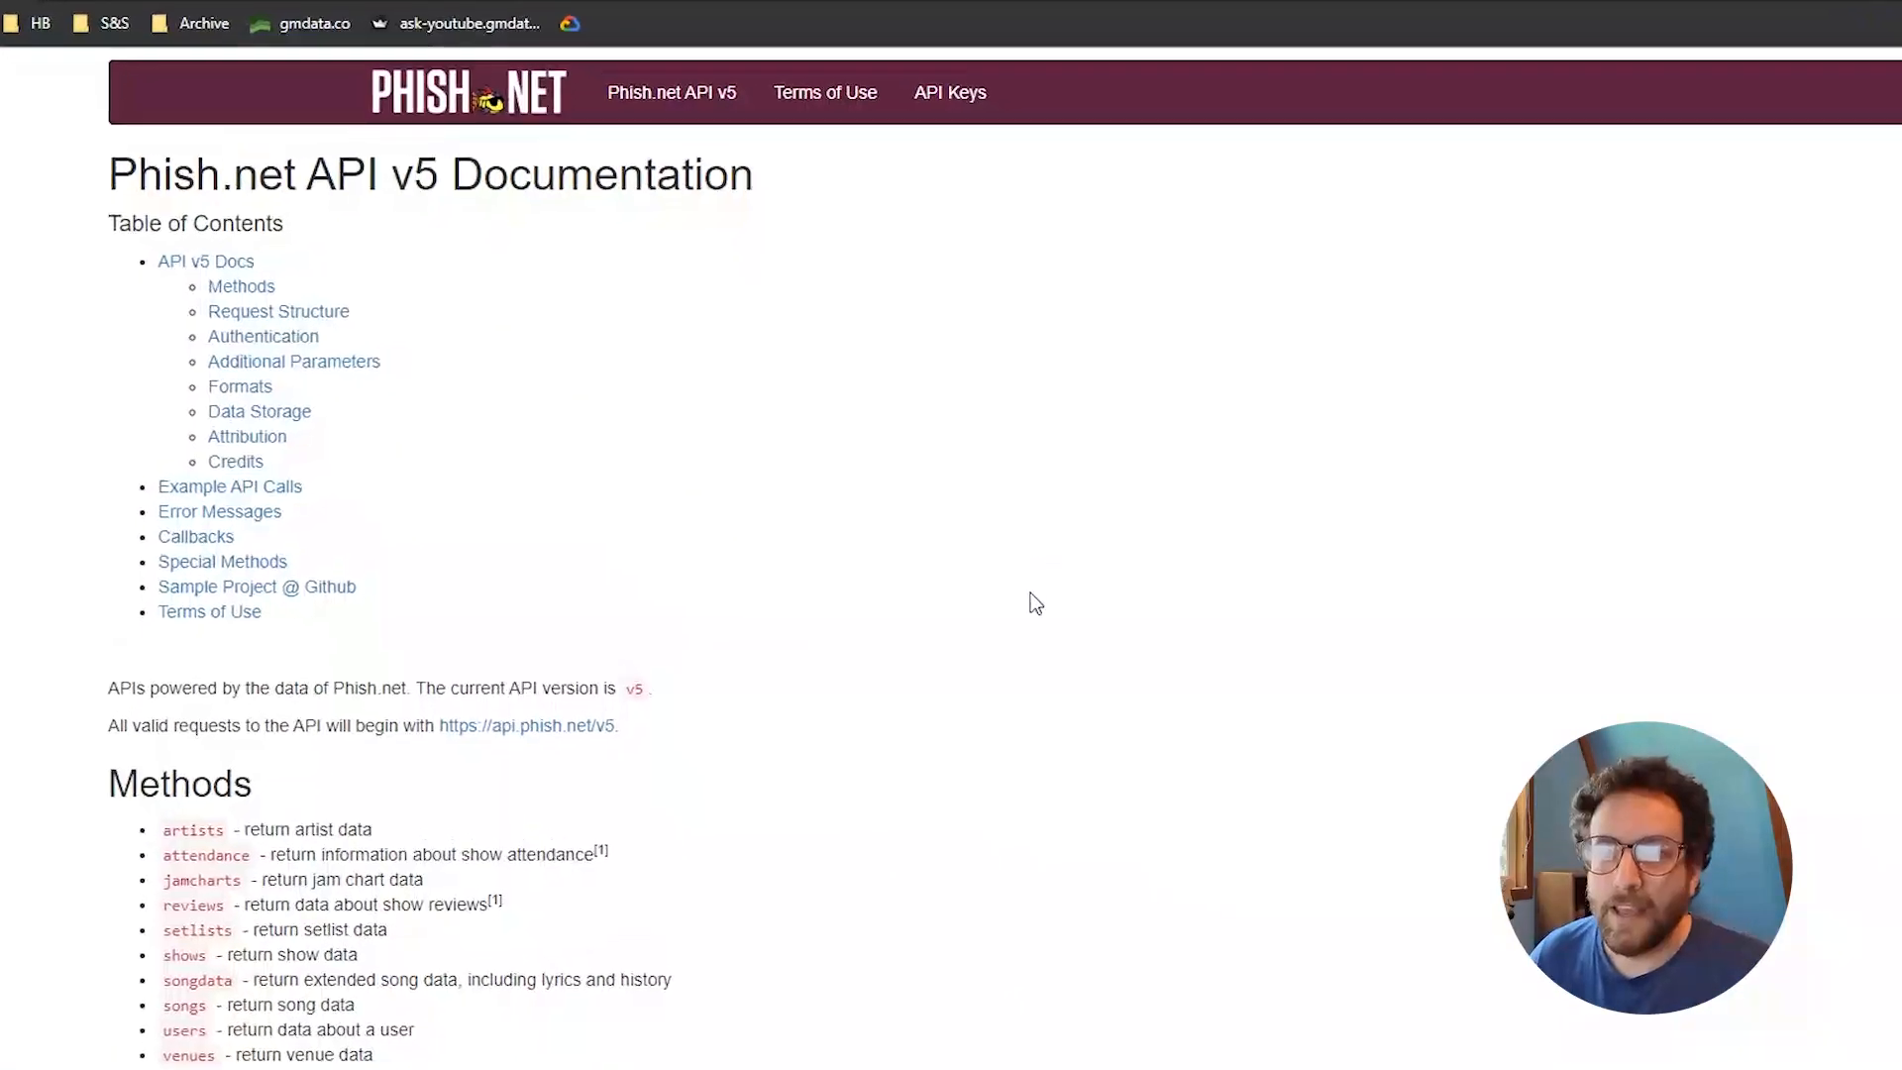
{"action": "scroll", "coordinate": [722, 833], "scroll_direction": "down", "scroll_amount": 2}
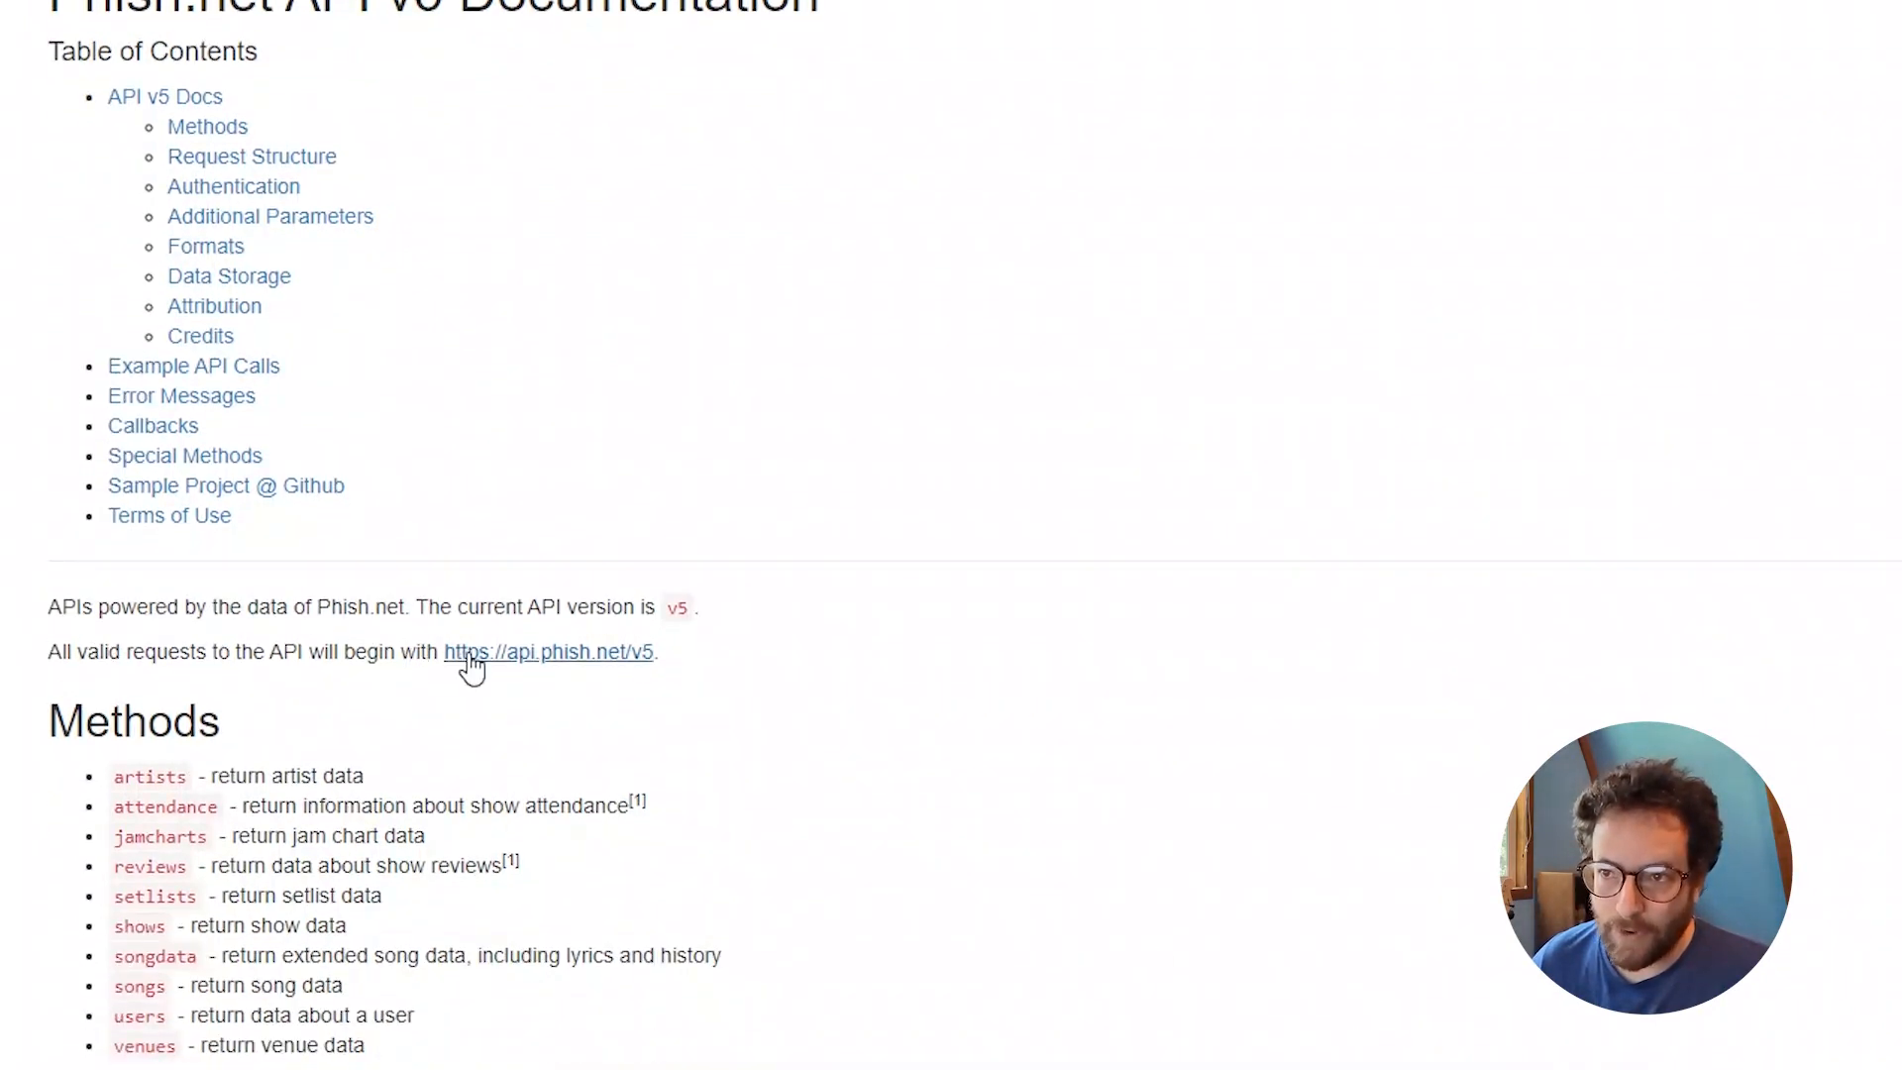
{"action": "right_click", "coordinate": [547, 664]}
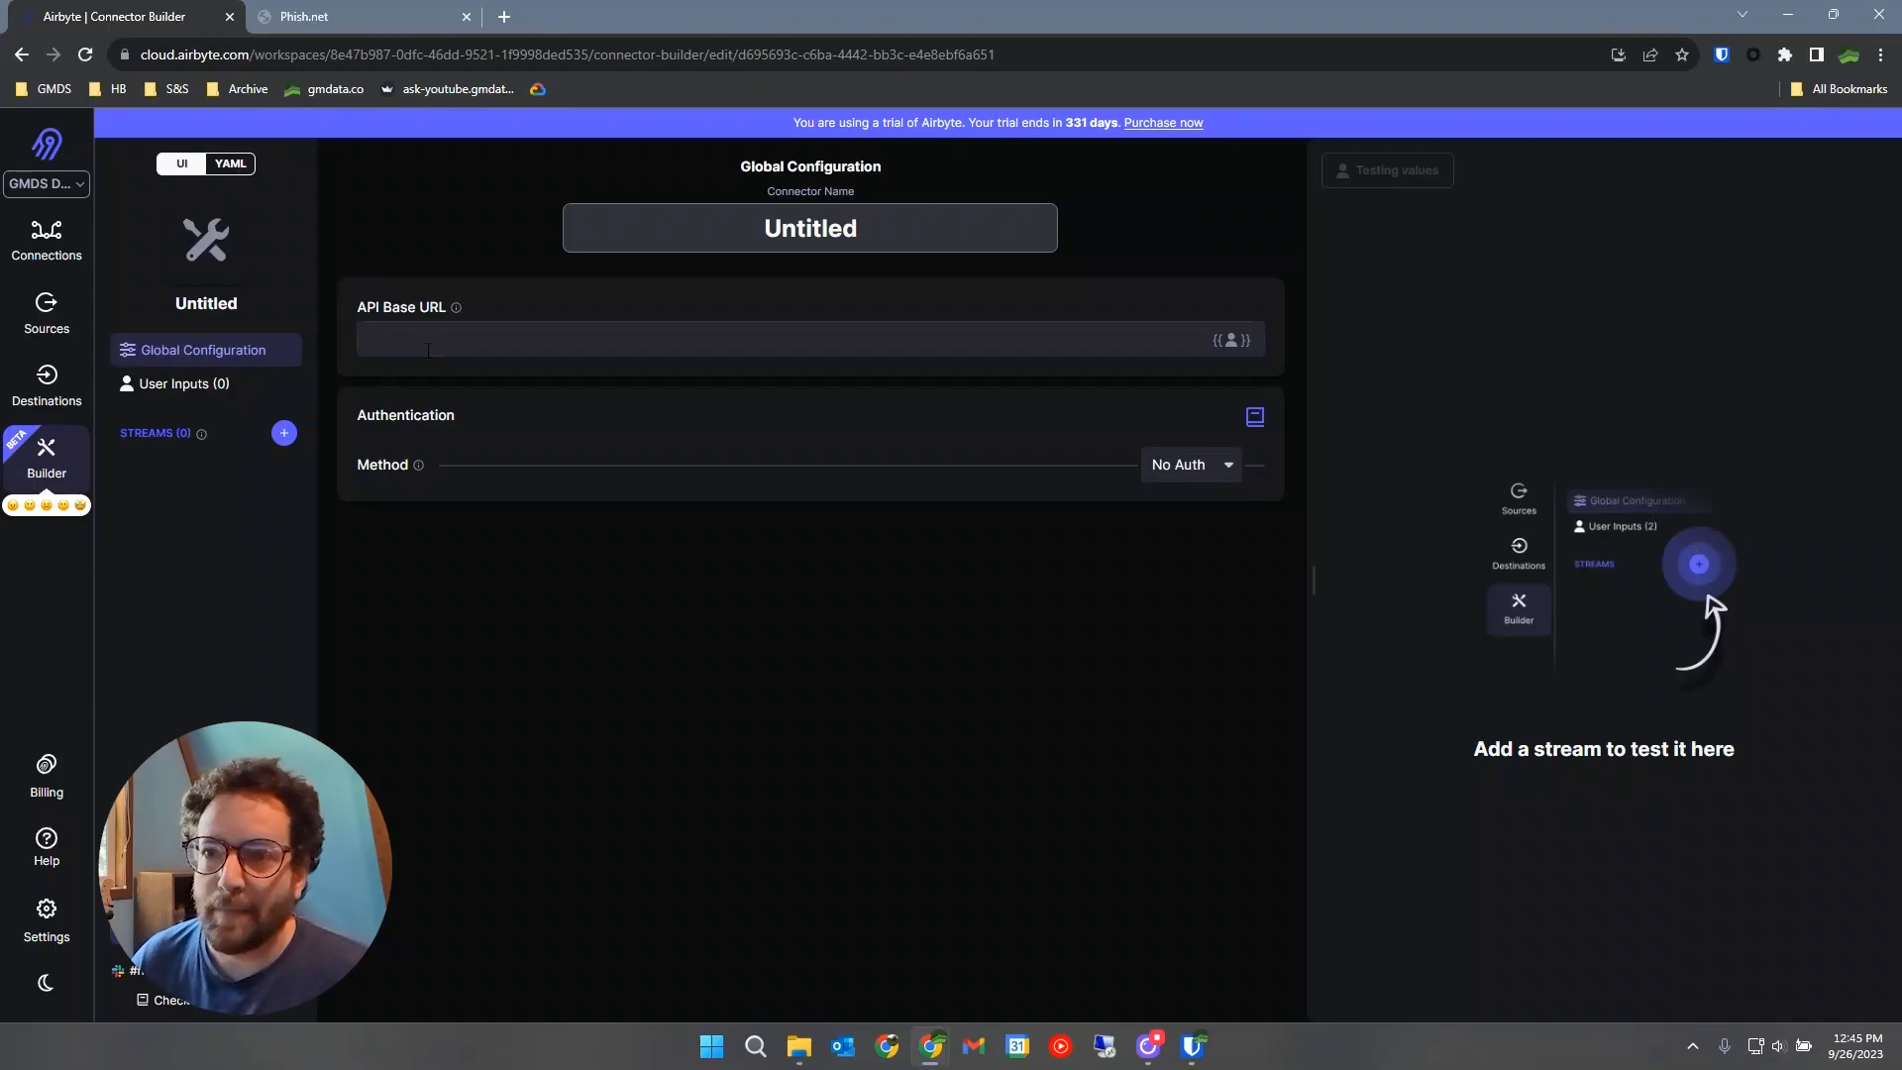
{"action": "left_click", "coordinate": [428, 342]}
{"action": "left_click", "coordinate": [533, 386]}
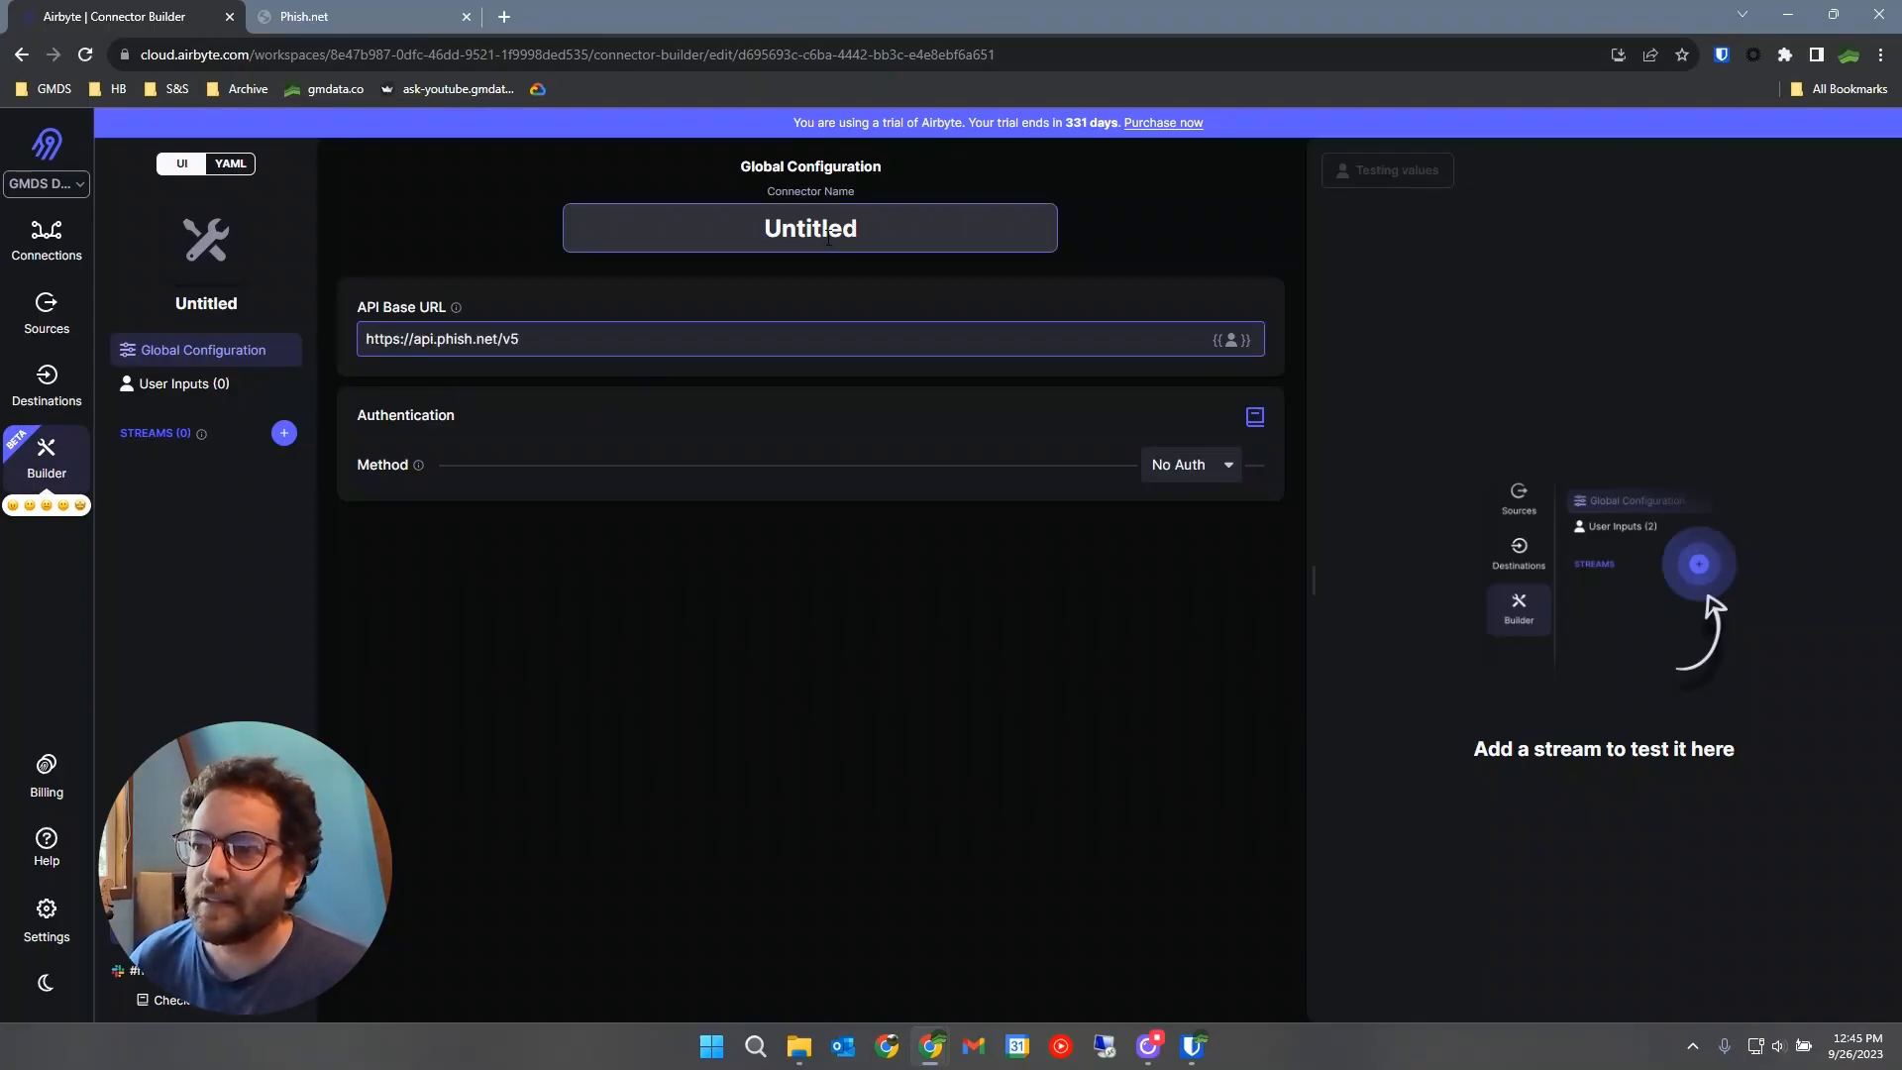
Name the new custom connector phish.net.
{"action": "left_click", "coordinate": [746, 226]}
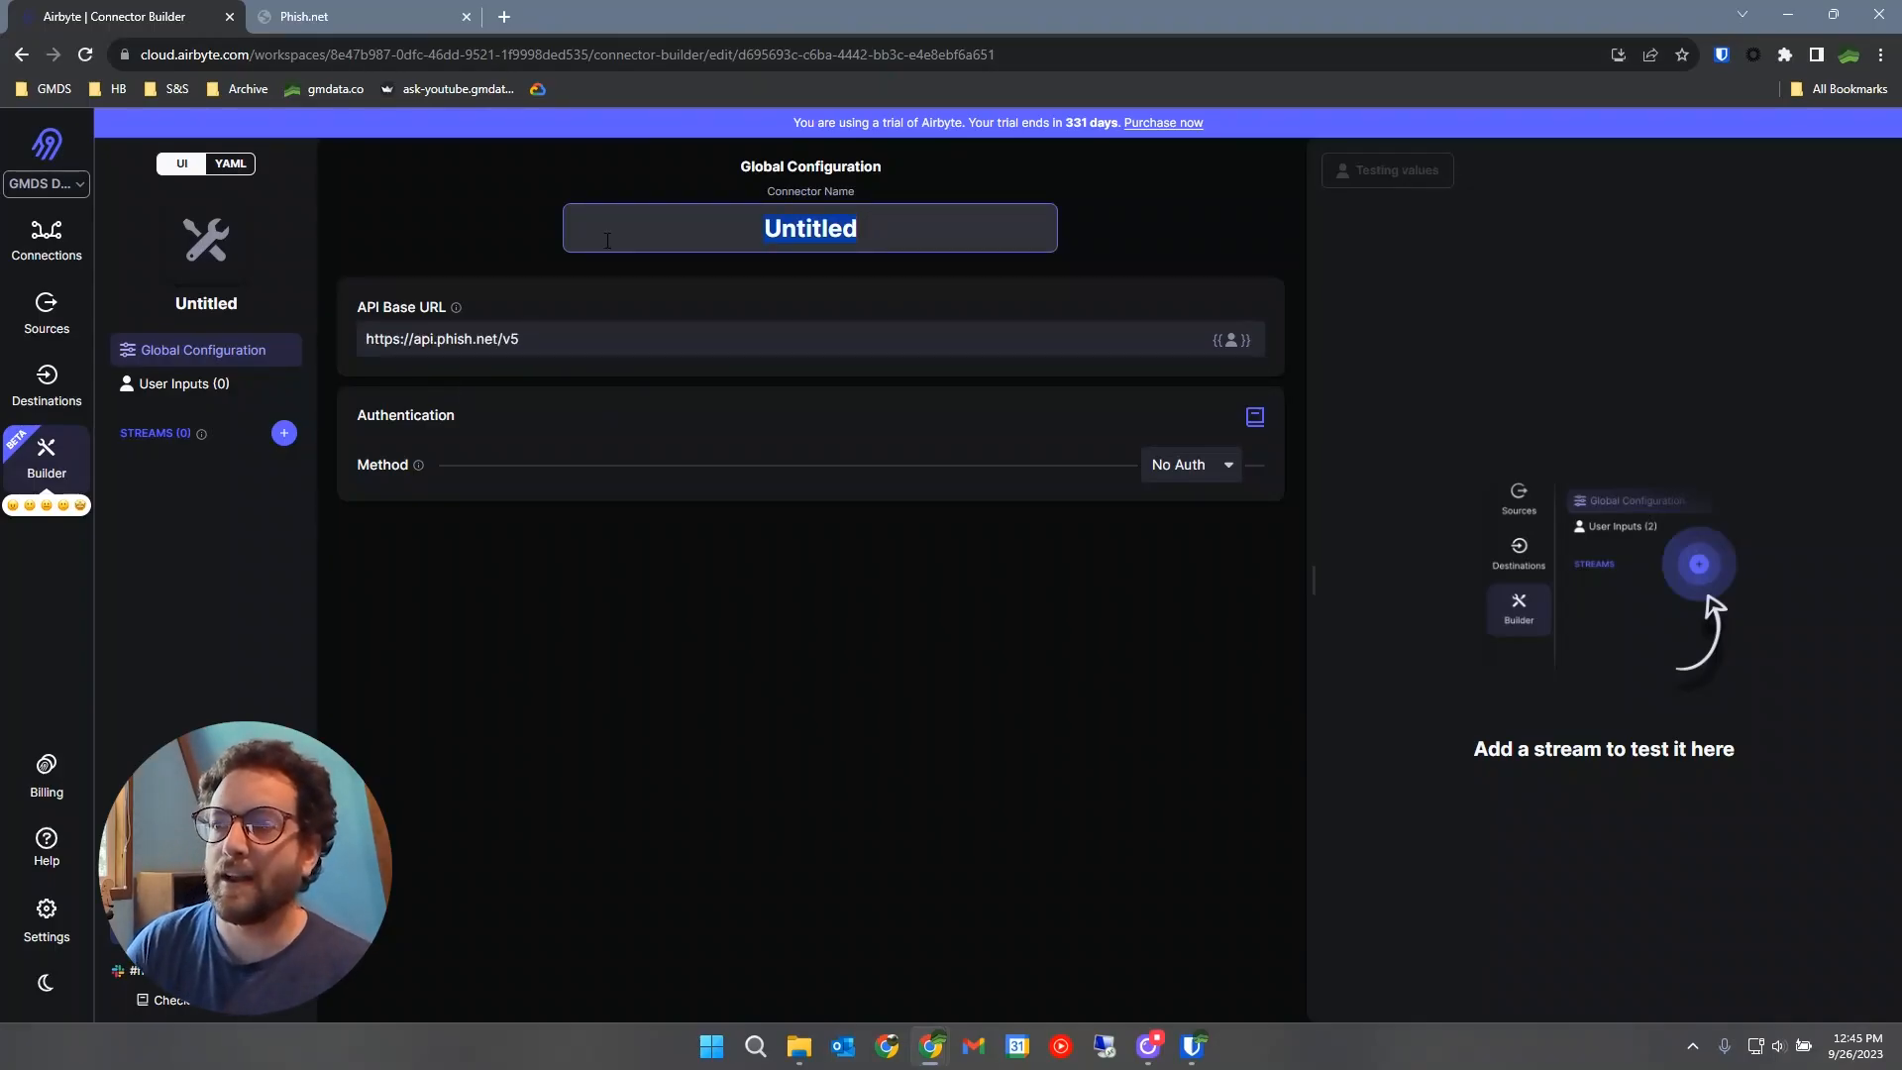
{"action": "type", "text": "phish."}
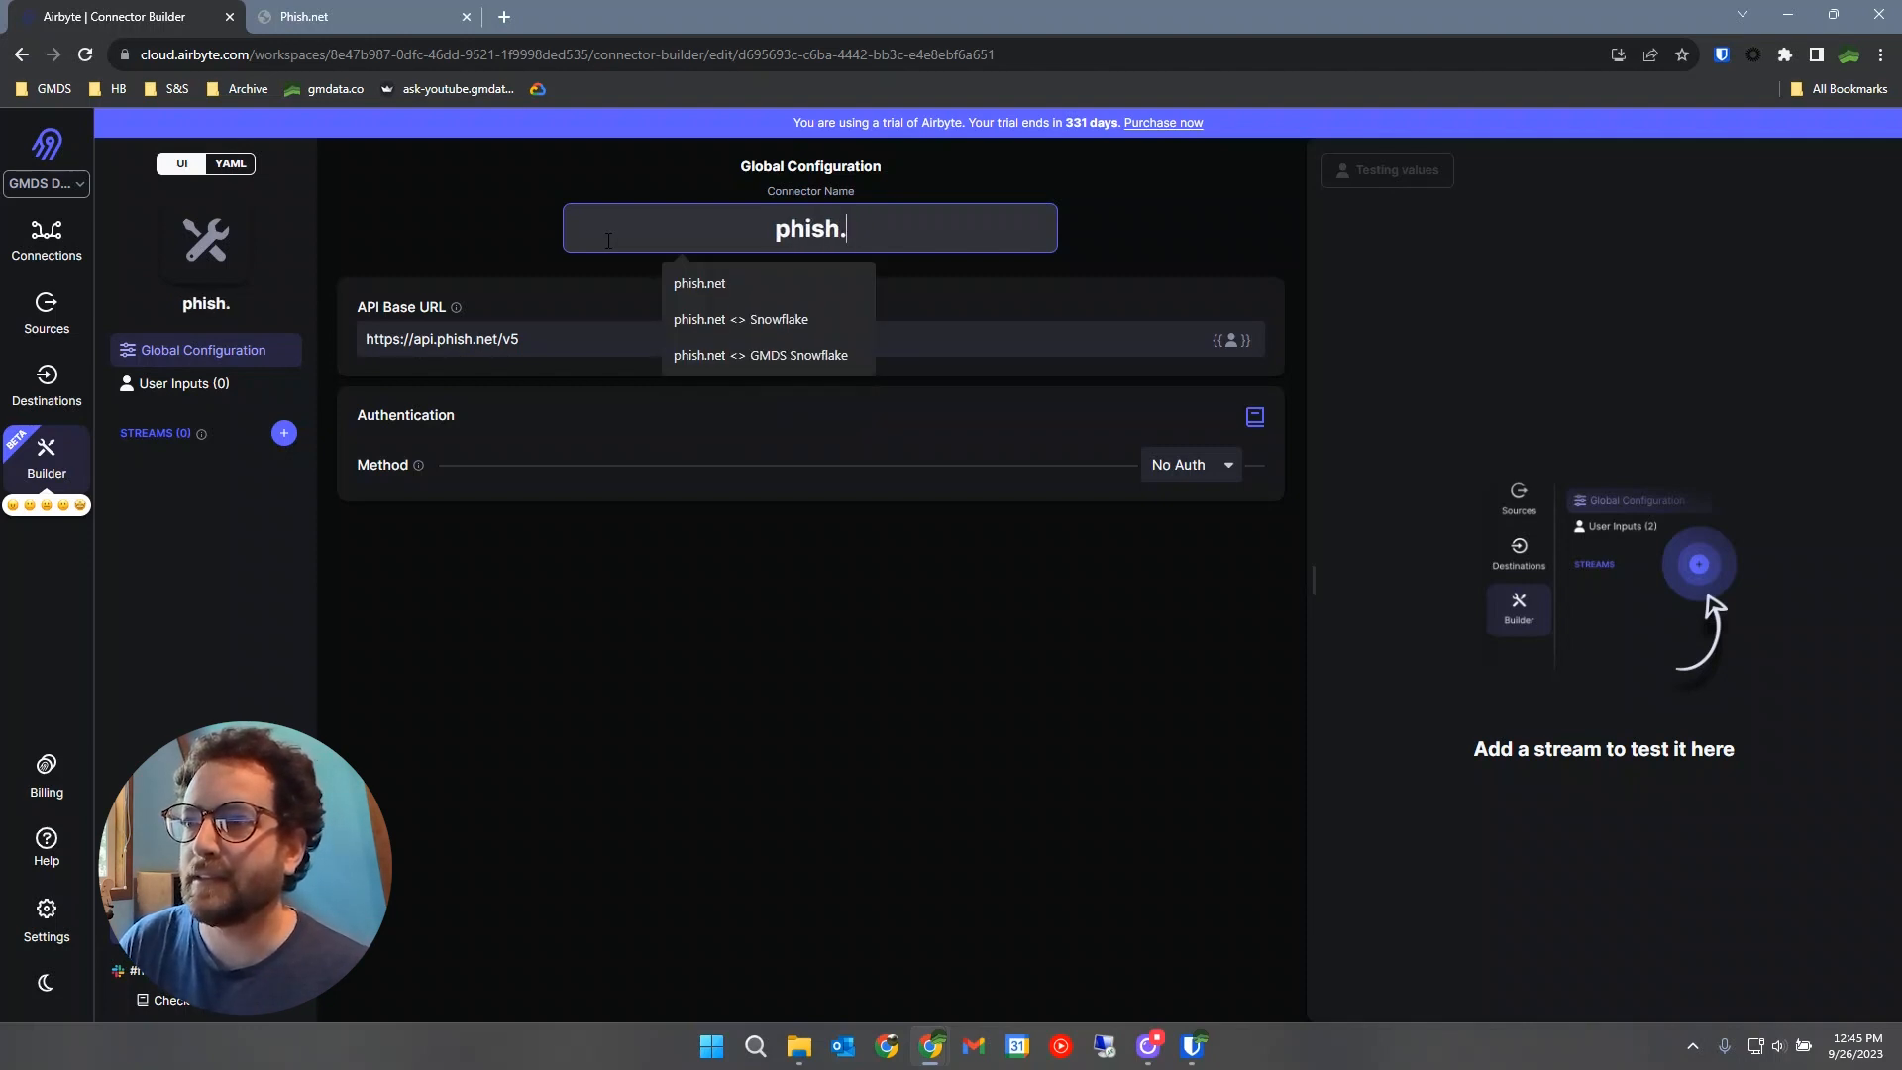
{"action": "type", "text": "net"}
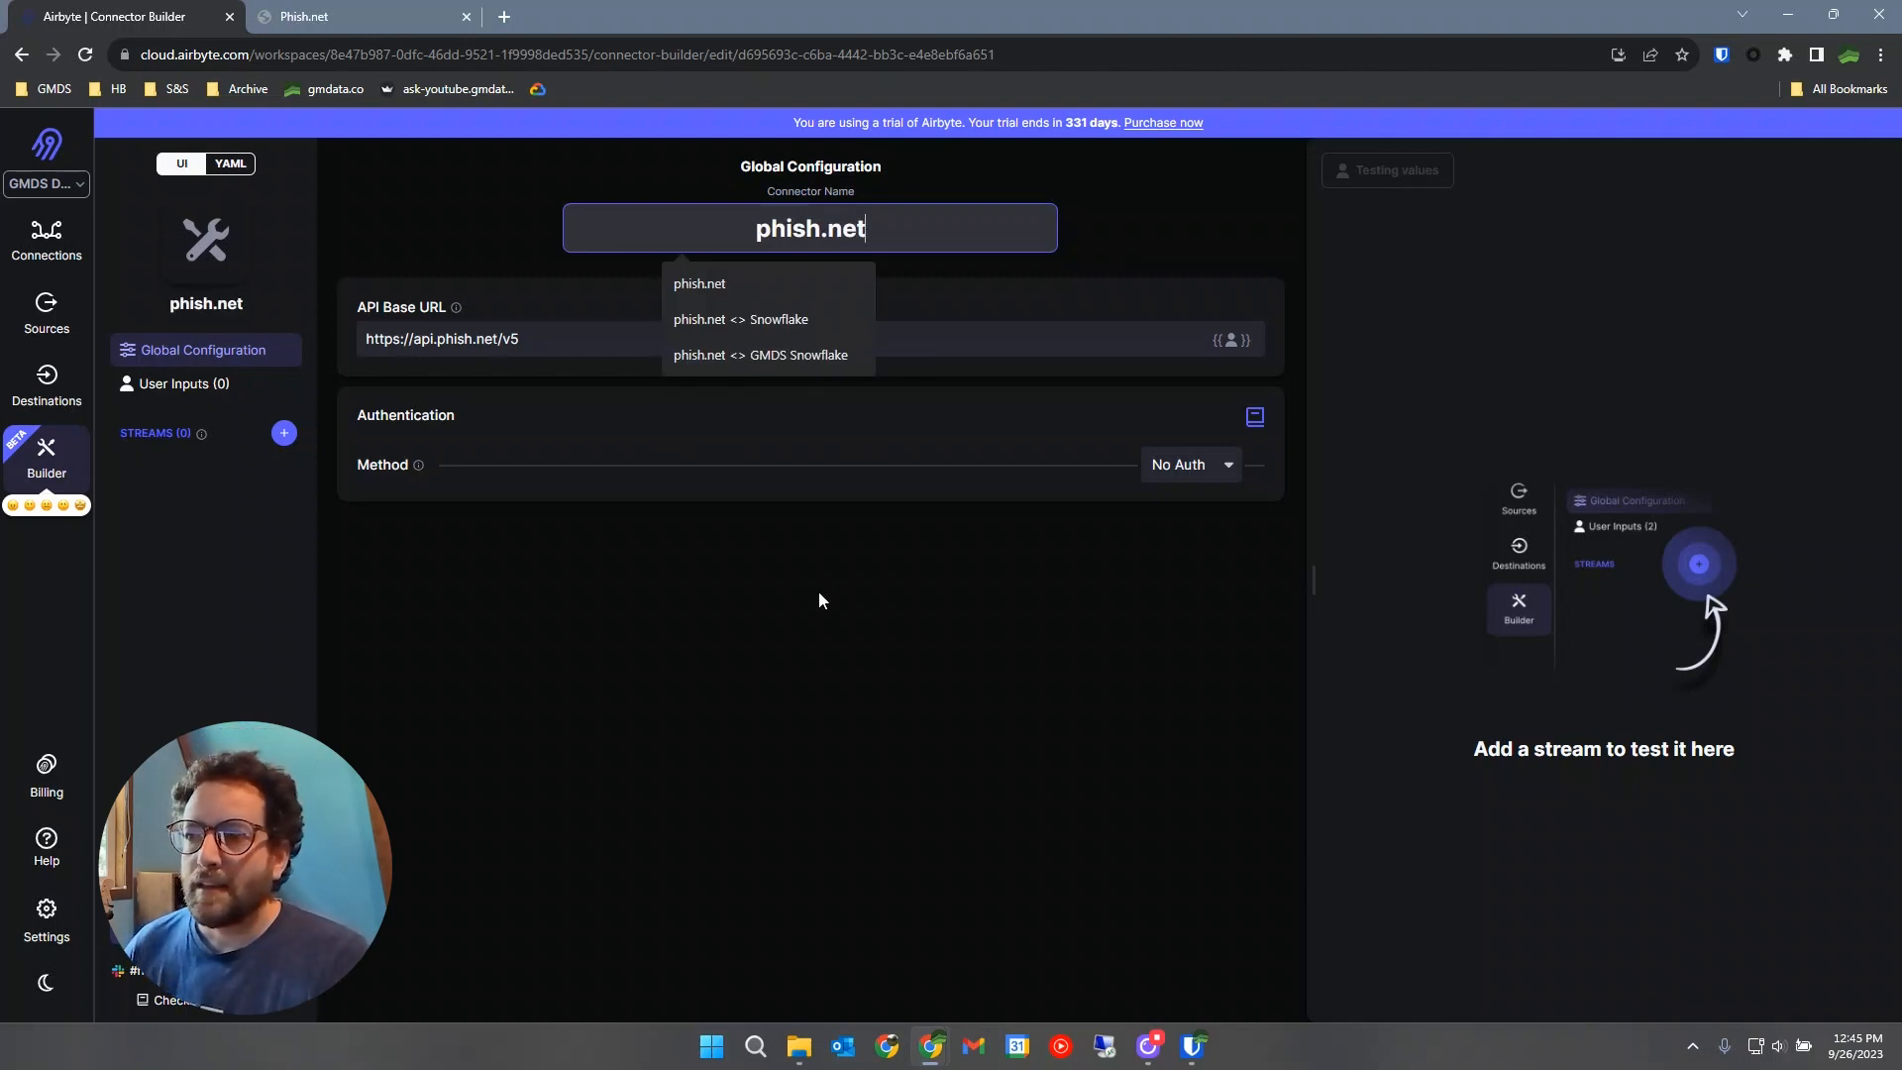
{"action": "left_click", "coordinate": [819, 599]}
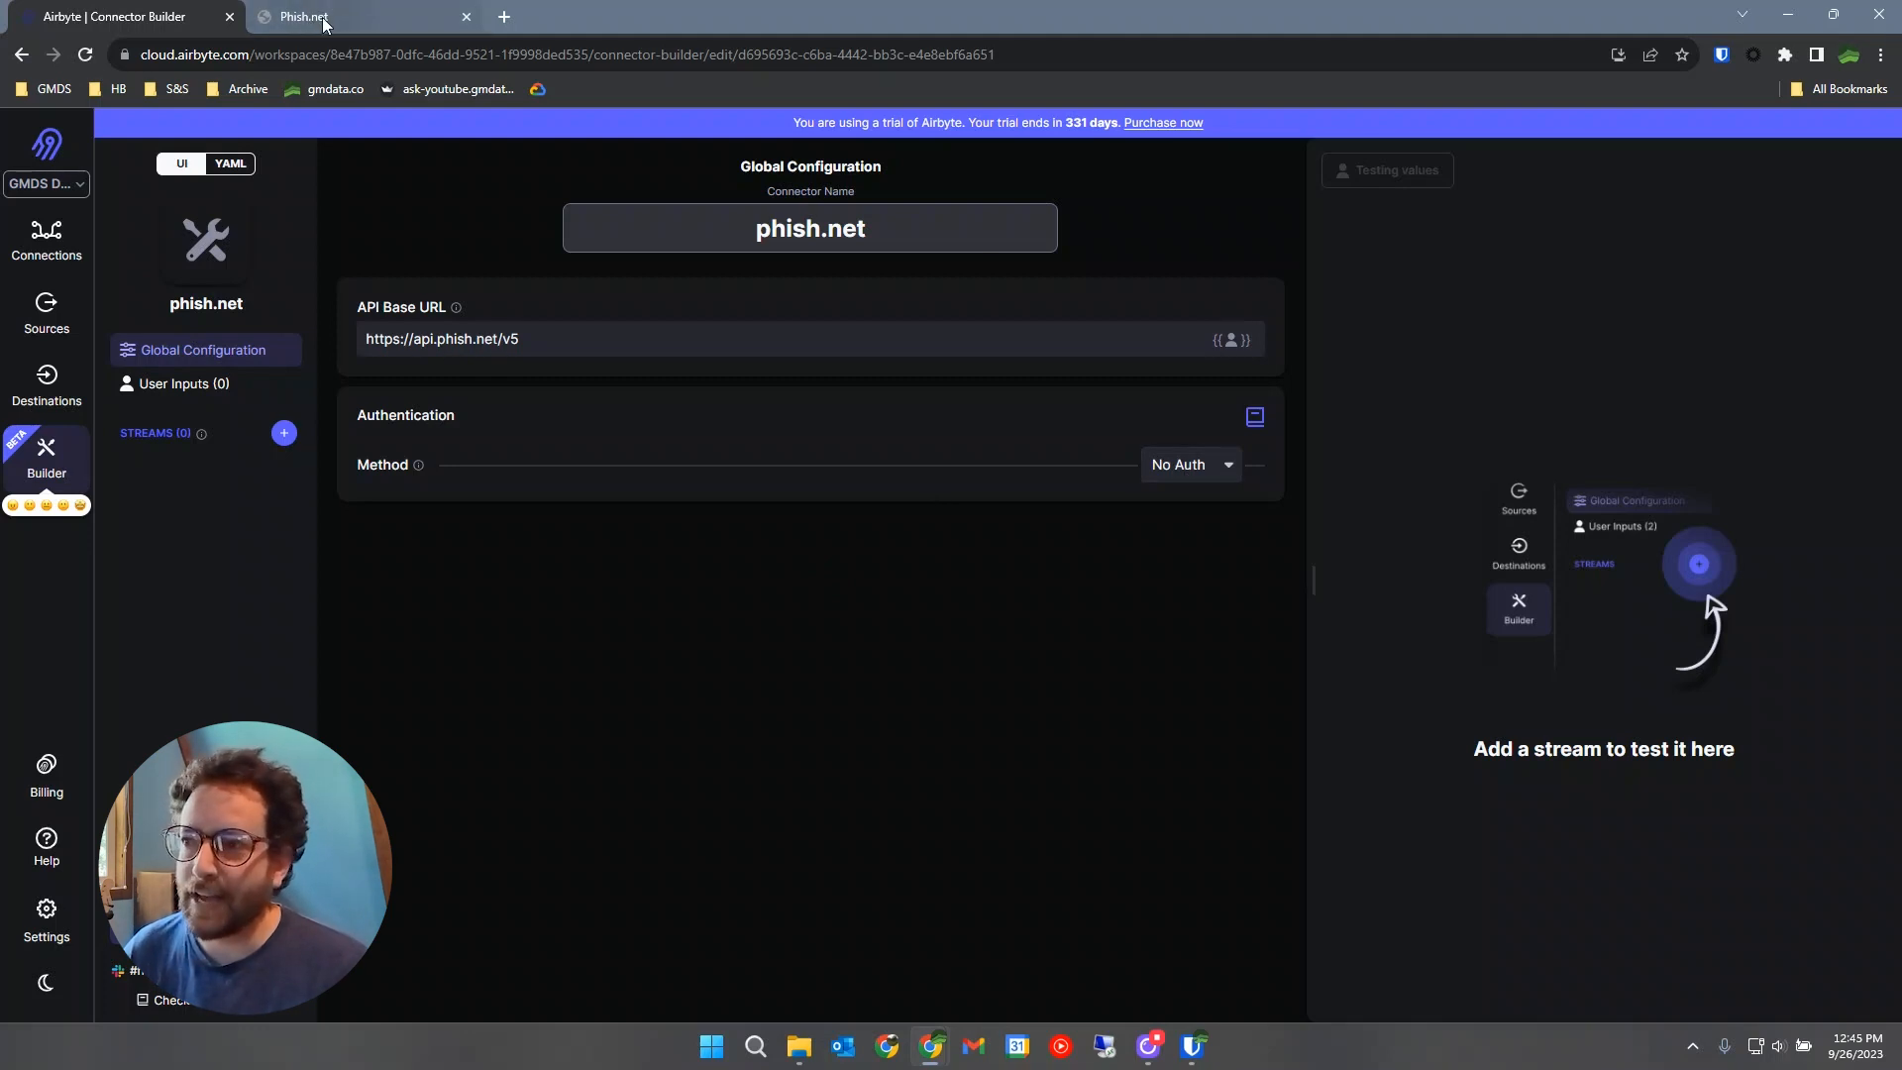
Examine in the Phish.net API documentation how the apikey parameter is passed in the request's query string.
{"action": "key", "text": "ctrl+Tab"}
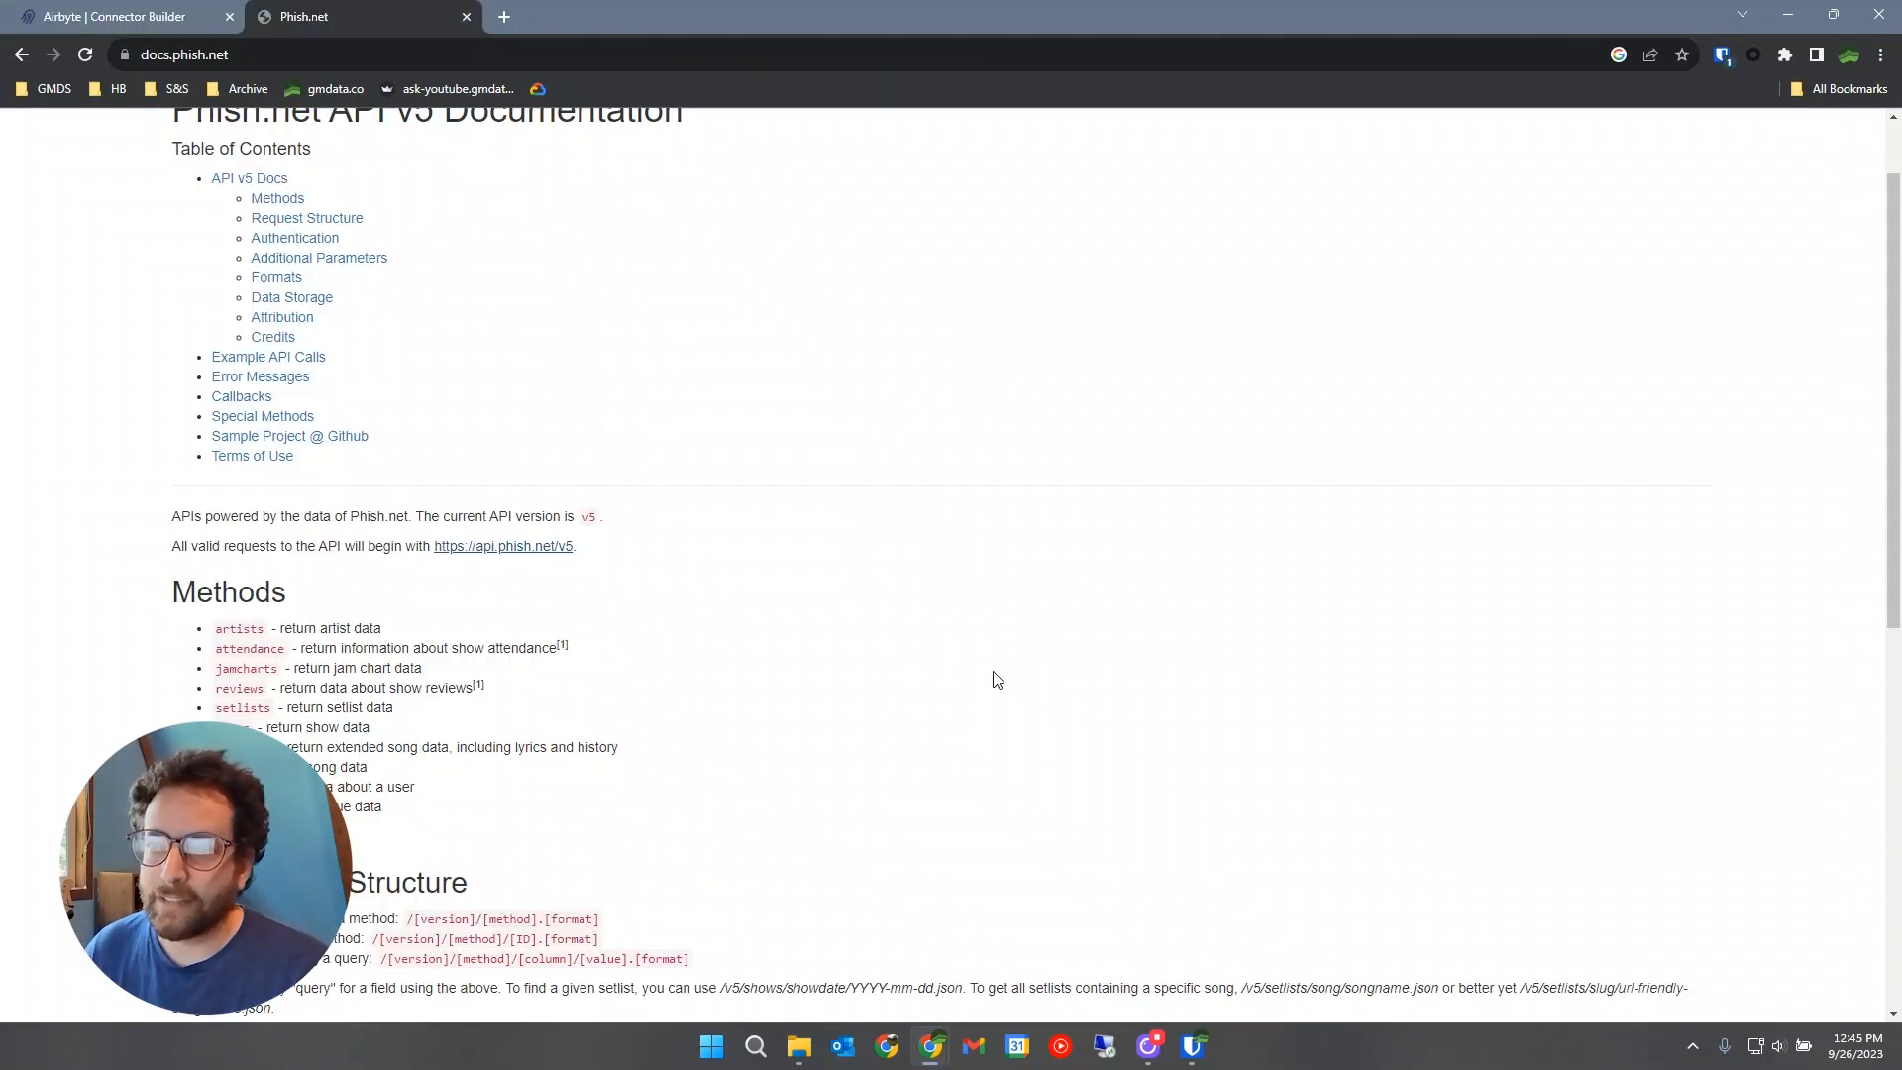
{"action": "scroll", "coordinate": [996, 679], "scroll_direction": "down", "scroll_amount": 6}
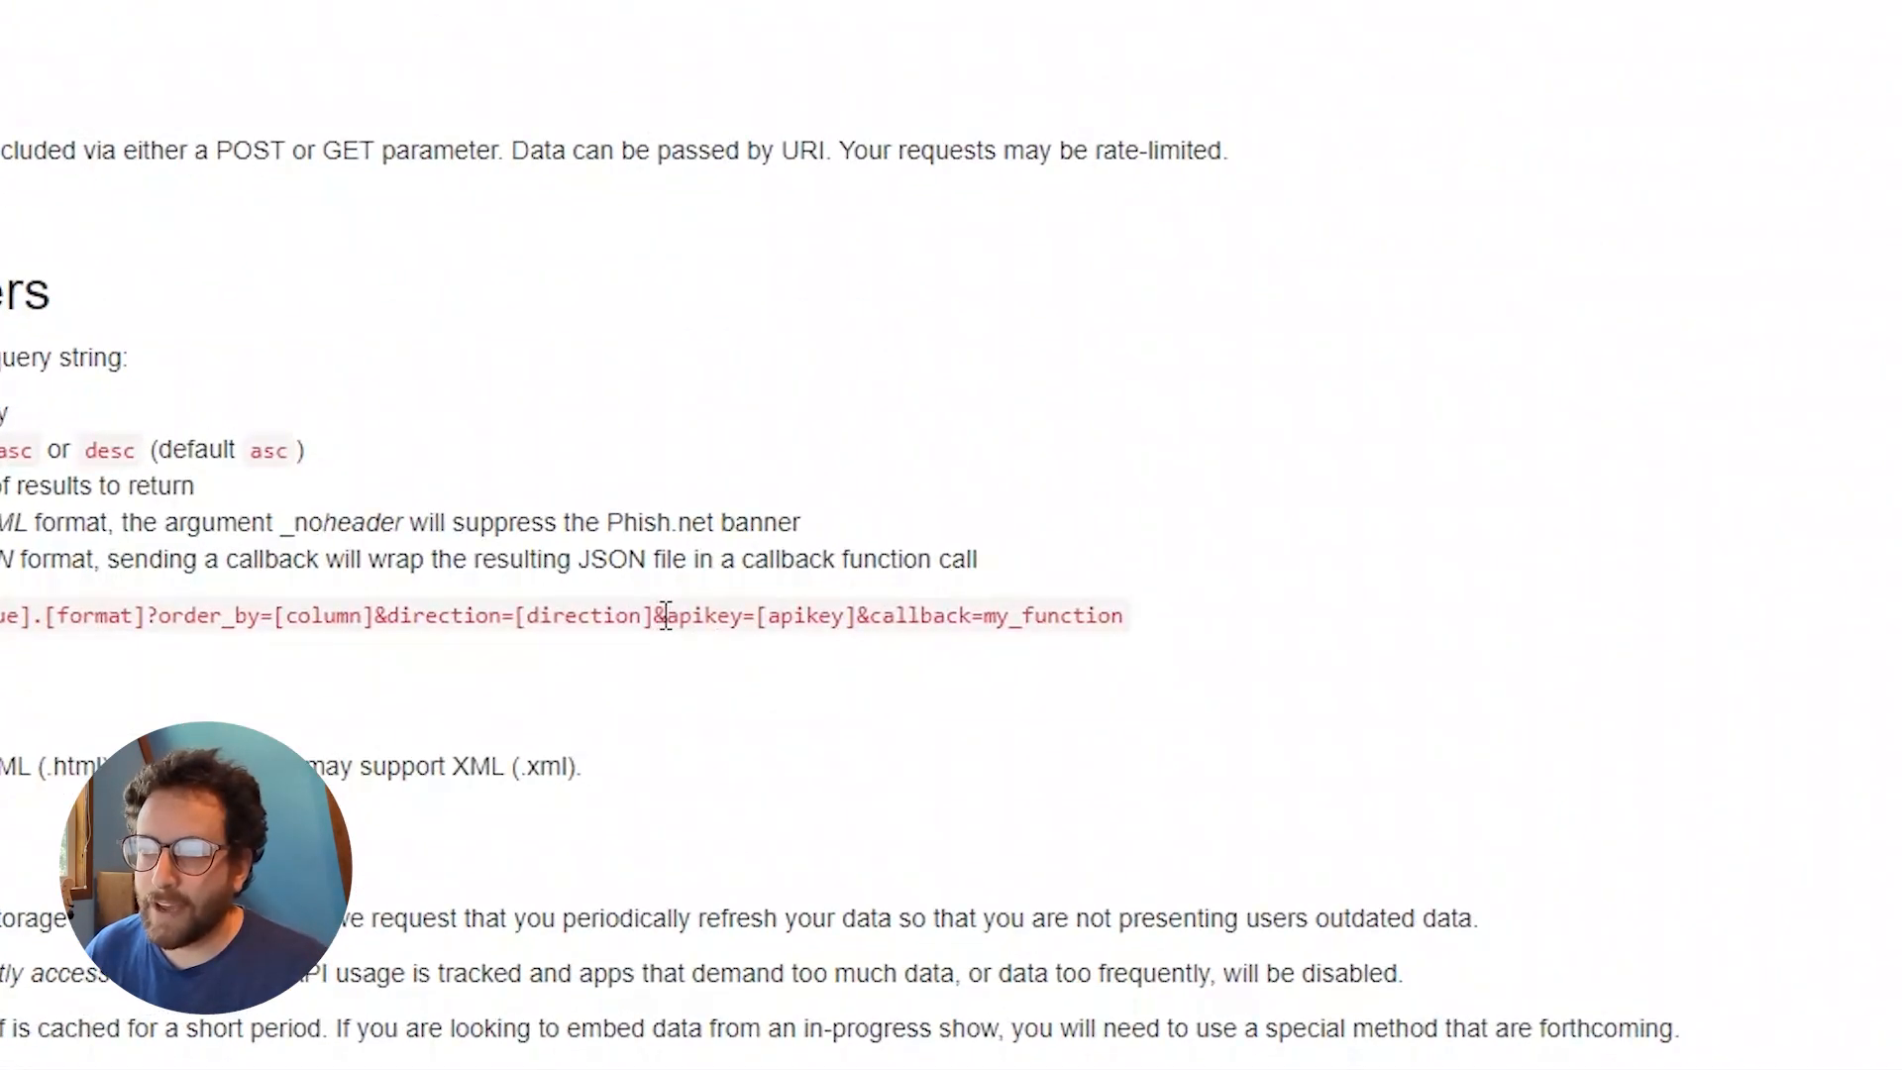
{"action": "left_click_drag", "start_coordinate": [663, 619], "coordinate": [854, 619]}
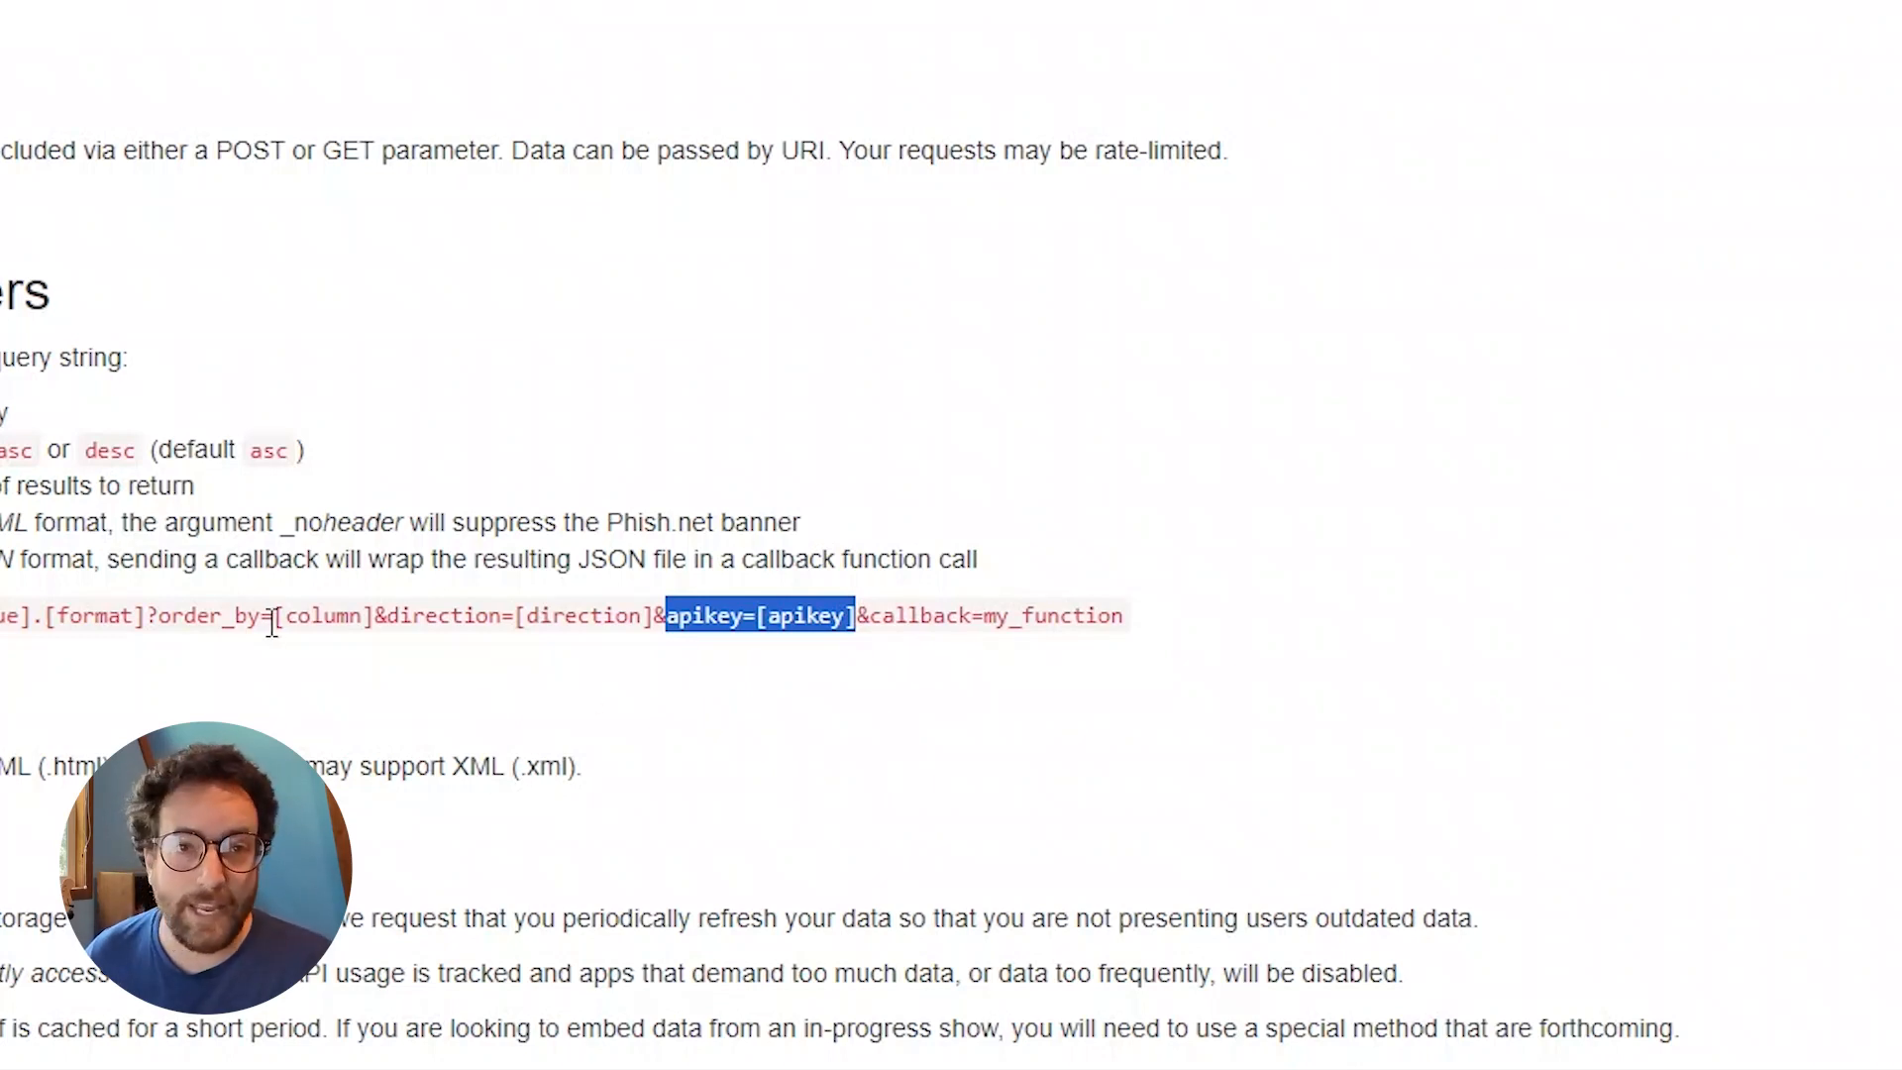
{"action": "double_click", "coordinate": [696, 619]}
{"action": "left_click", "coordinate": [673, 616]}
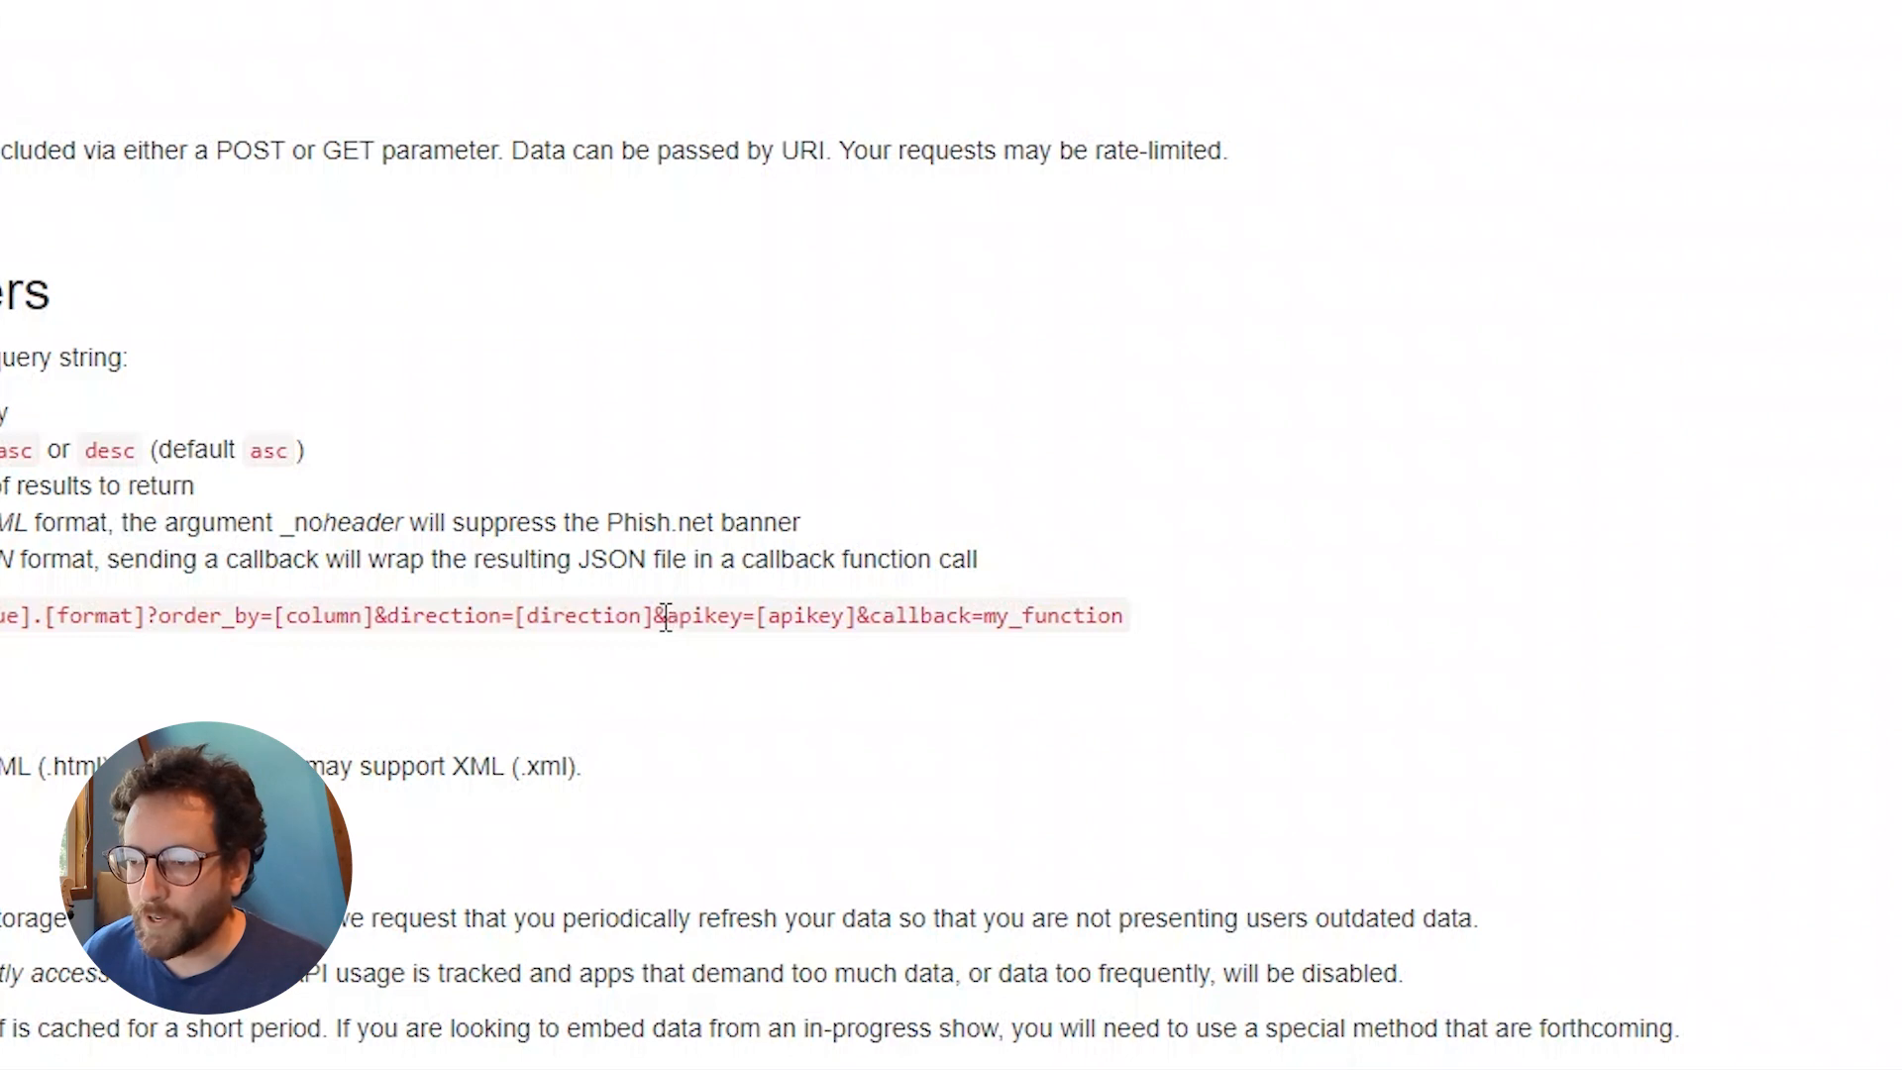
{"action": "left_click_drag", "start_coordinate": [678, 616], "coordinate": [854, 616]}
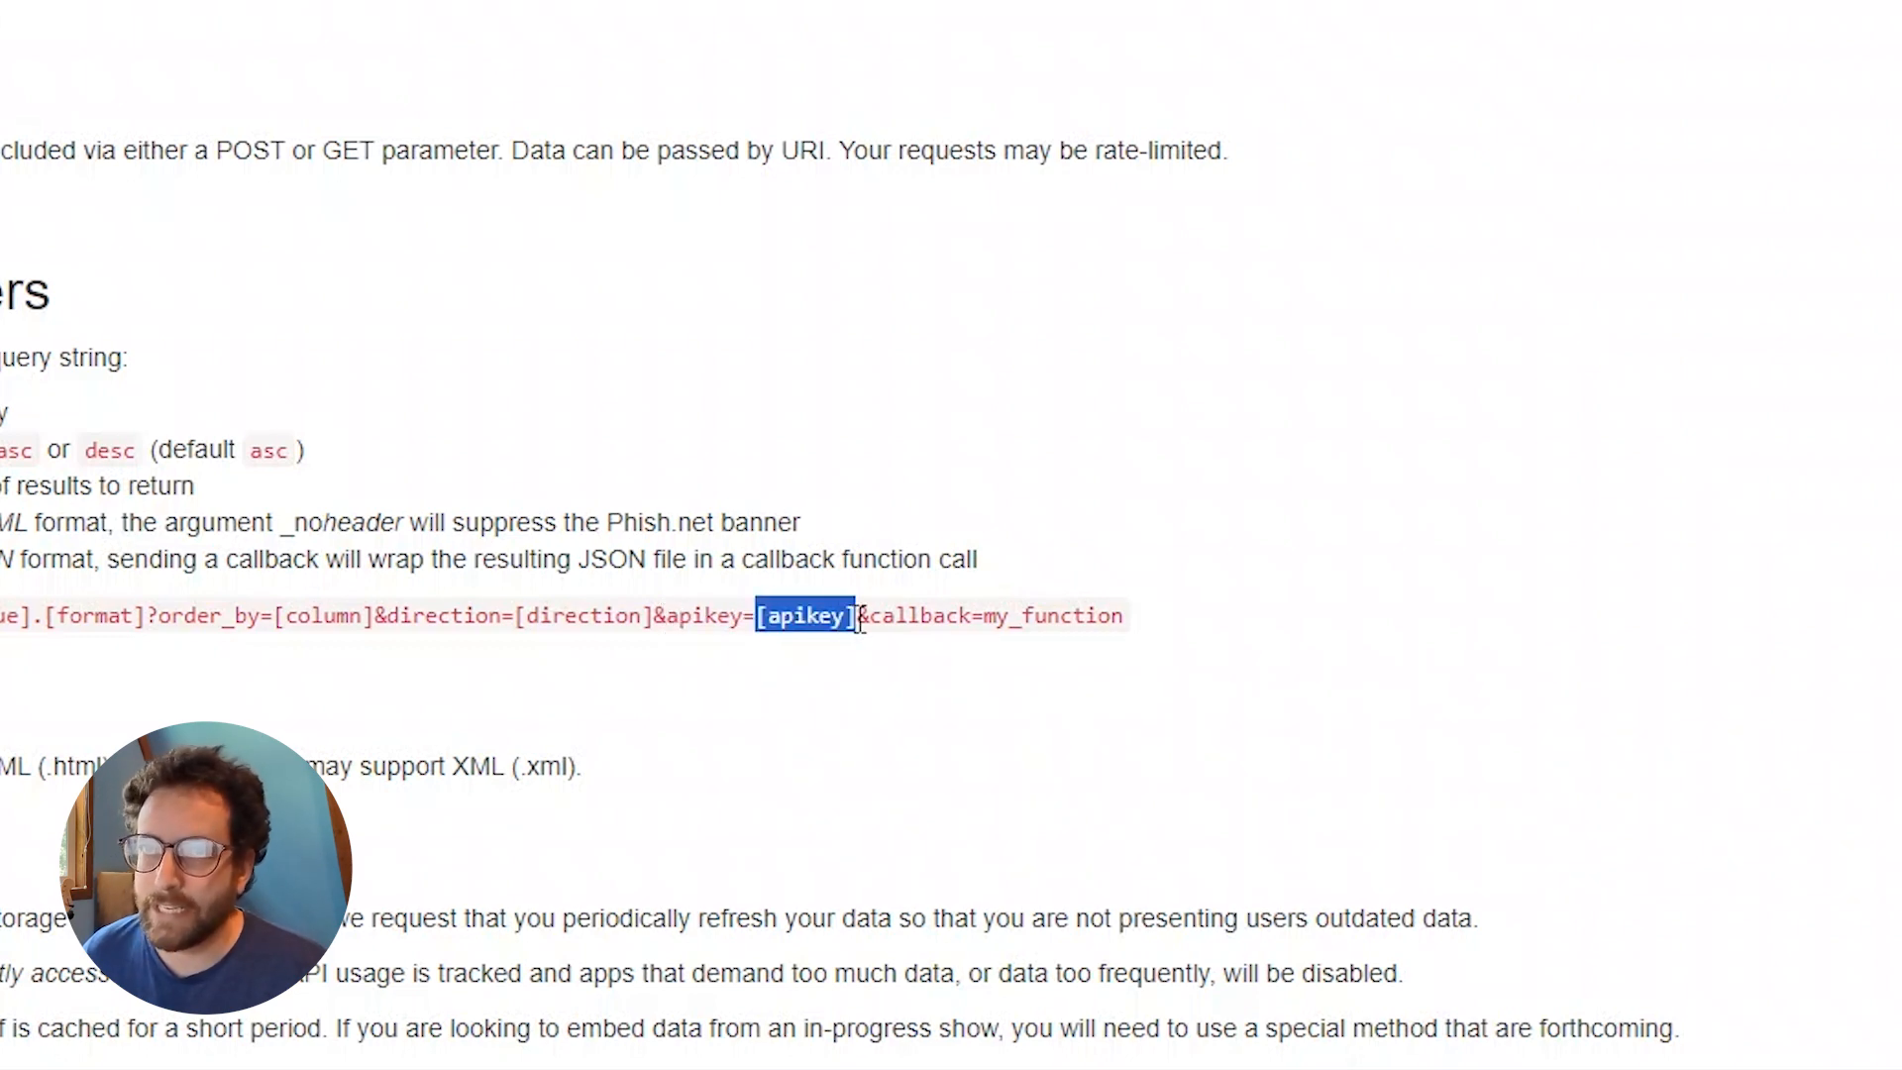
Review the available authentication methods in the connector's global configuration, leaving No Auth selected.
{"action": "left_click", "coordinate": [192, 26]}
{"action": "left_click", "coordinate": [1174, 462]}
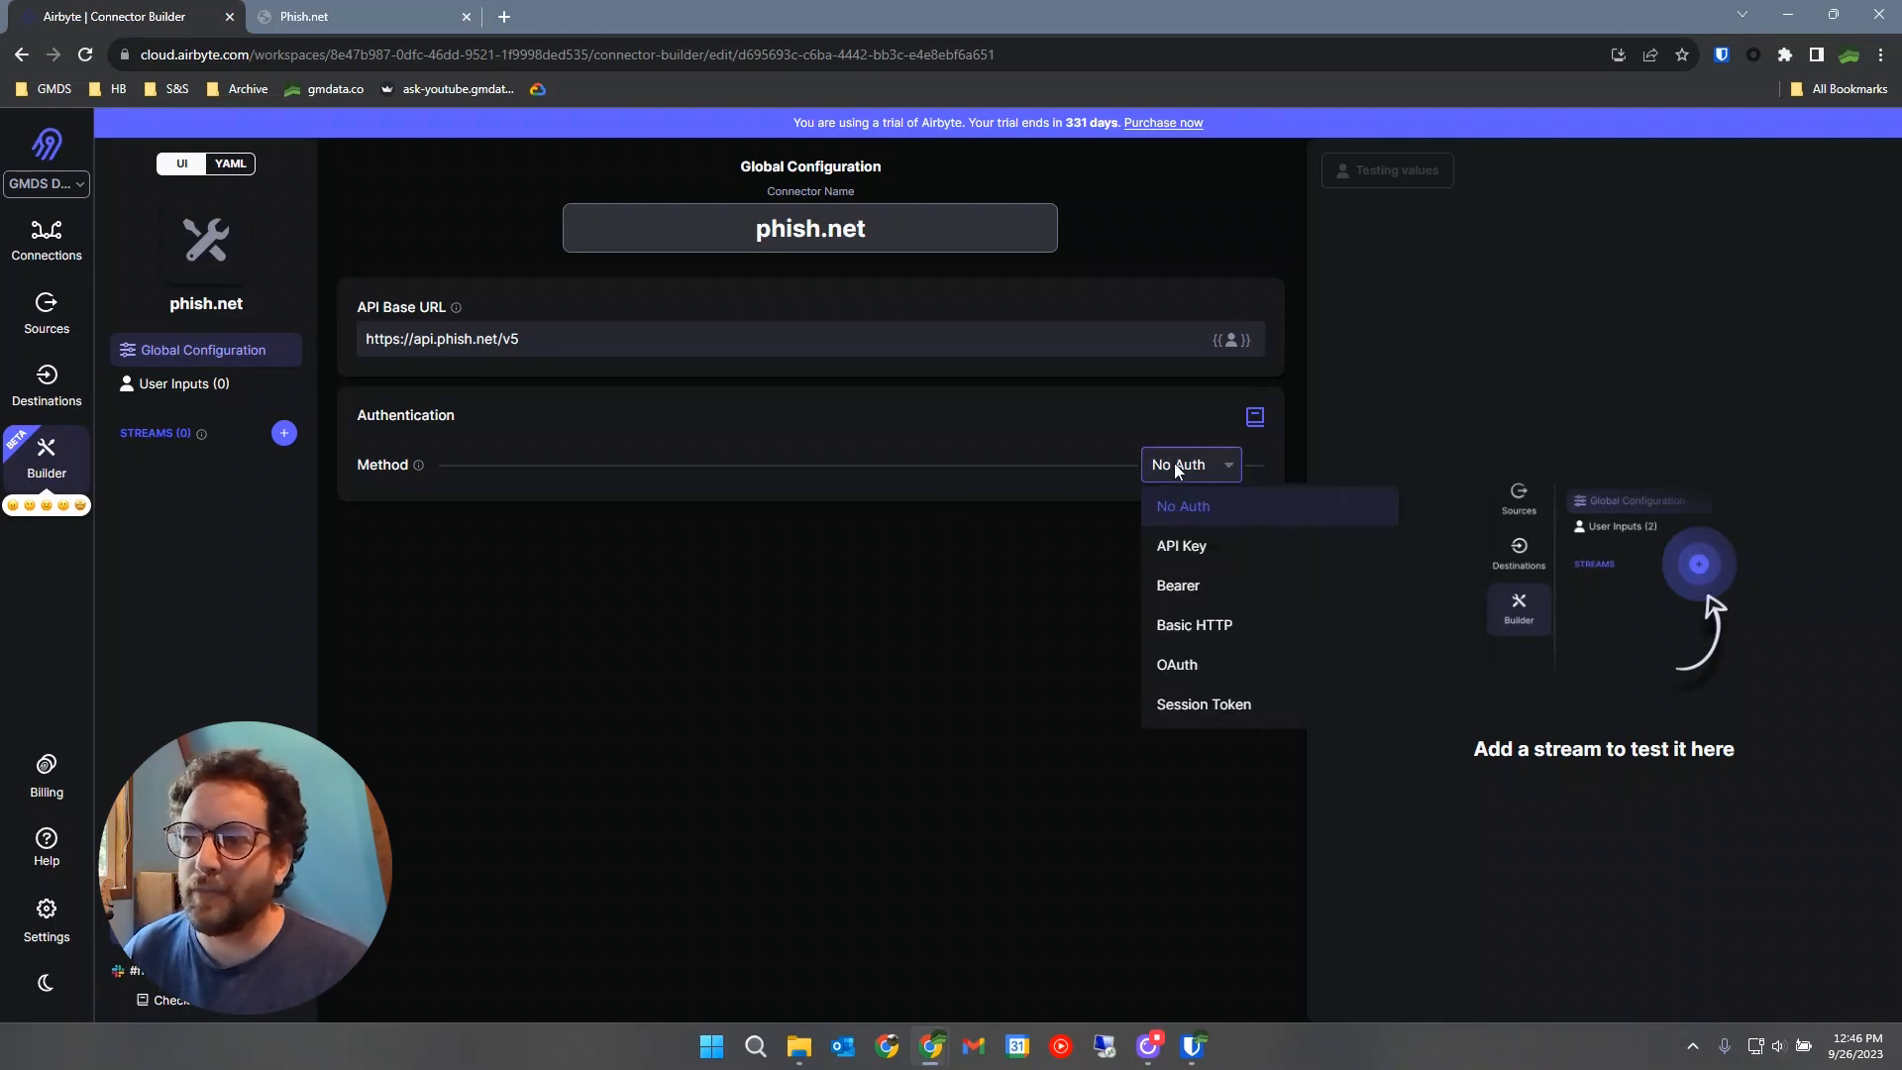
{"action": "left_click", "coordinate": [1174, 462]}
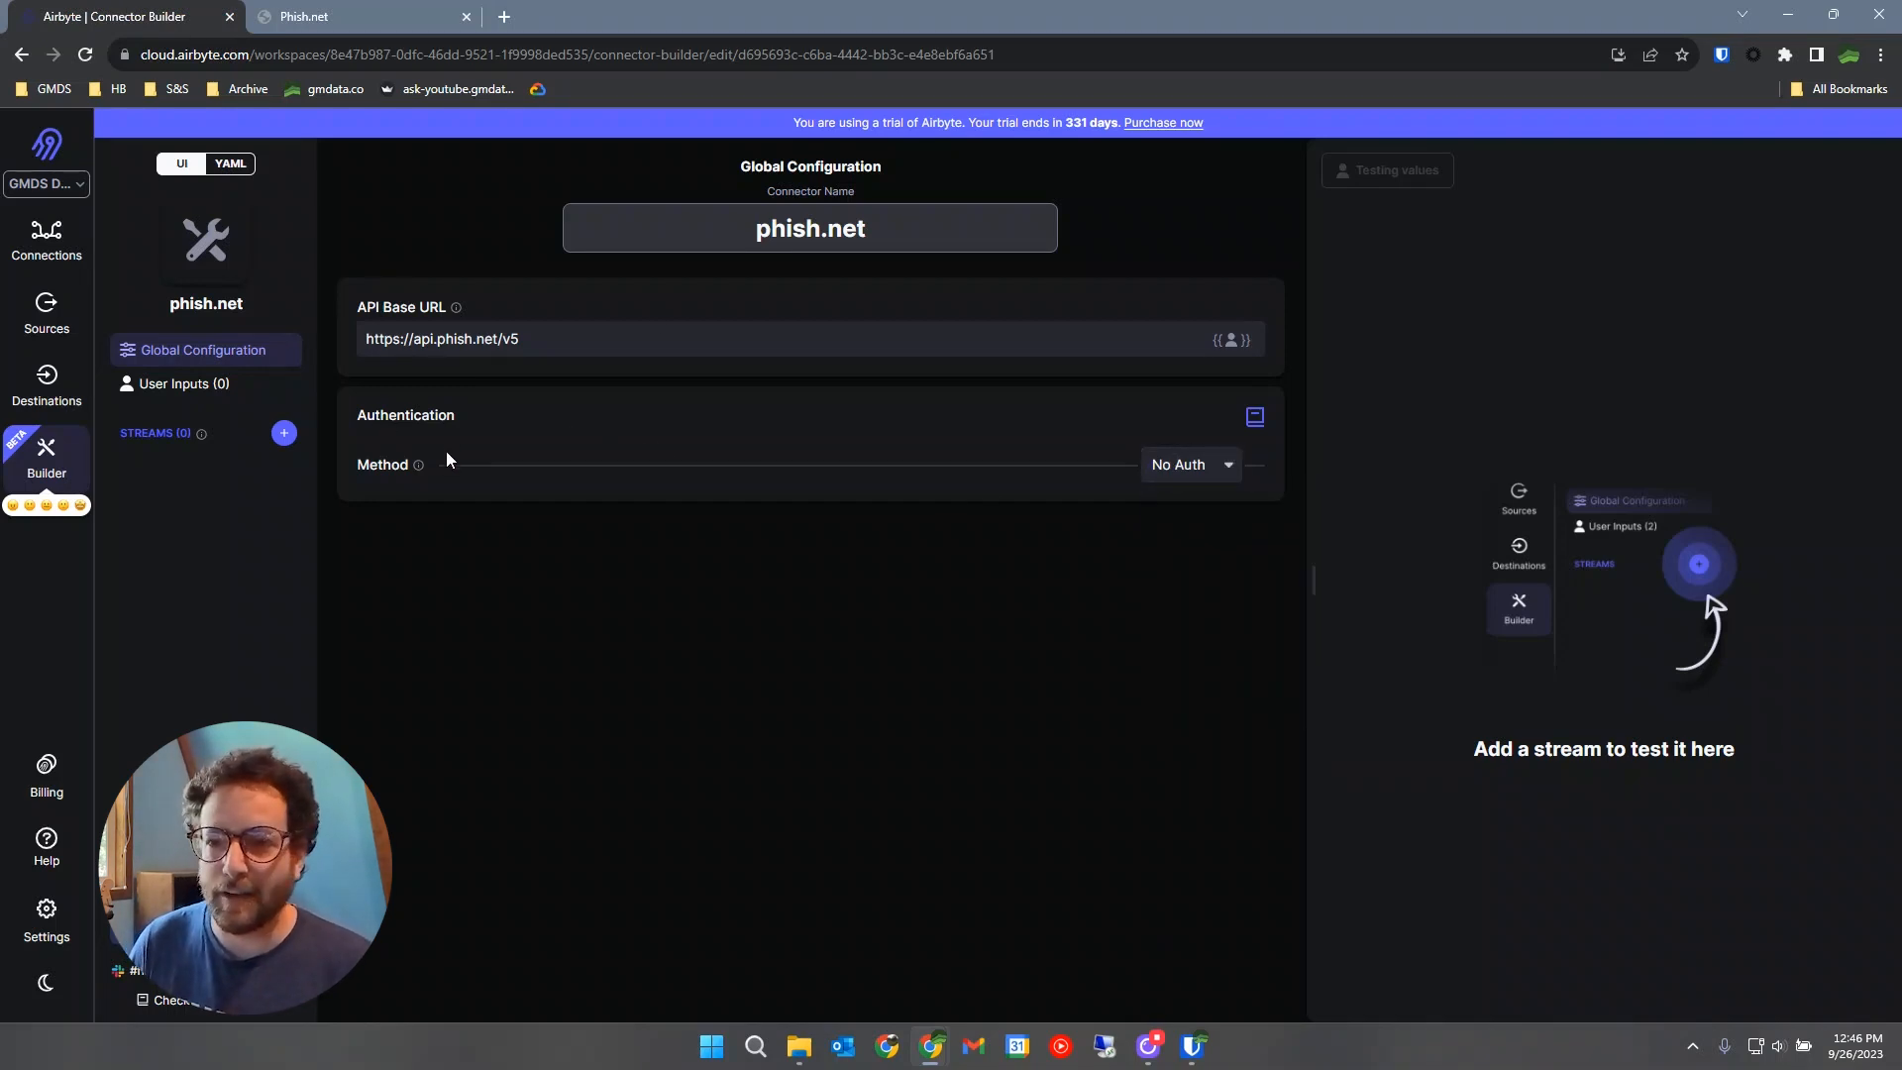
{"action": "left_click", "coordinate": [1175, 462]}
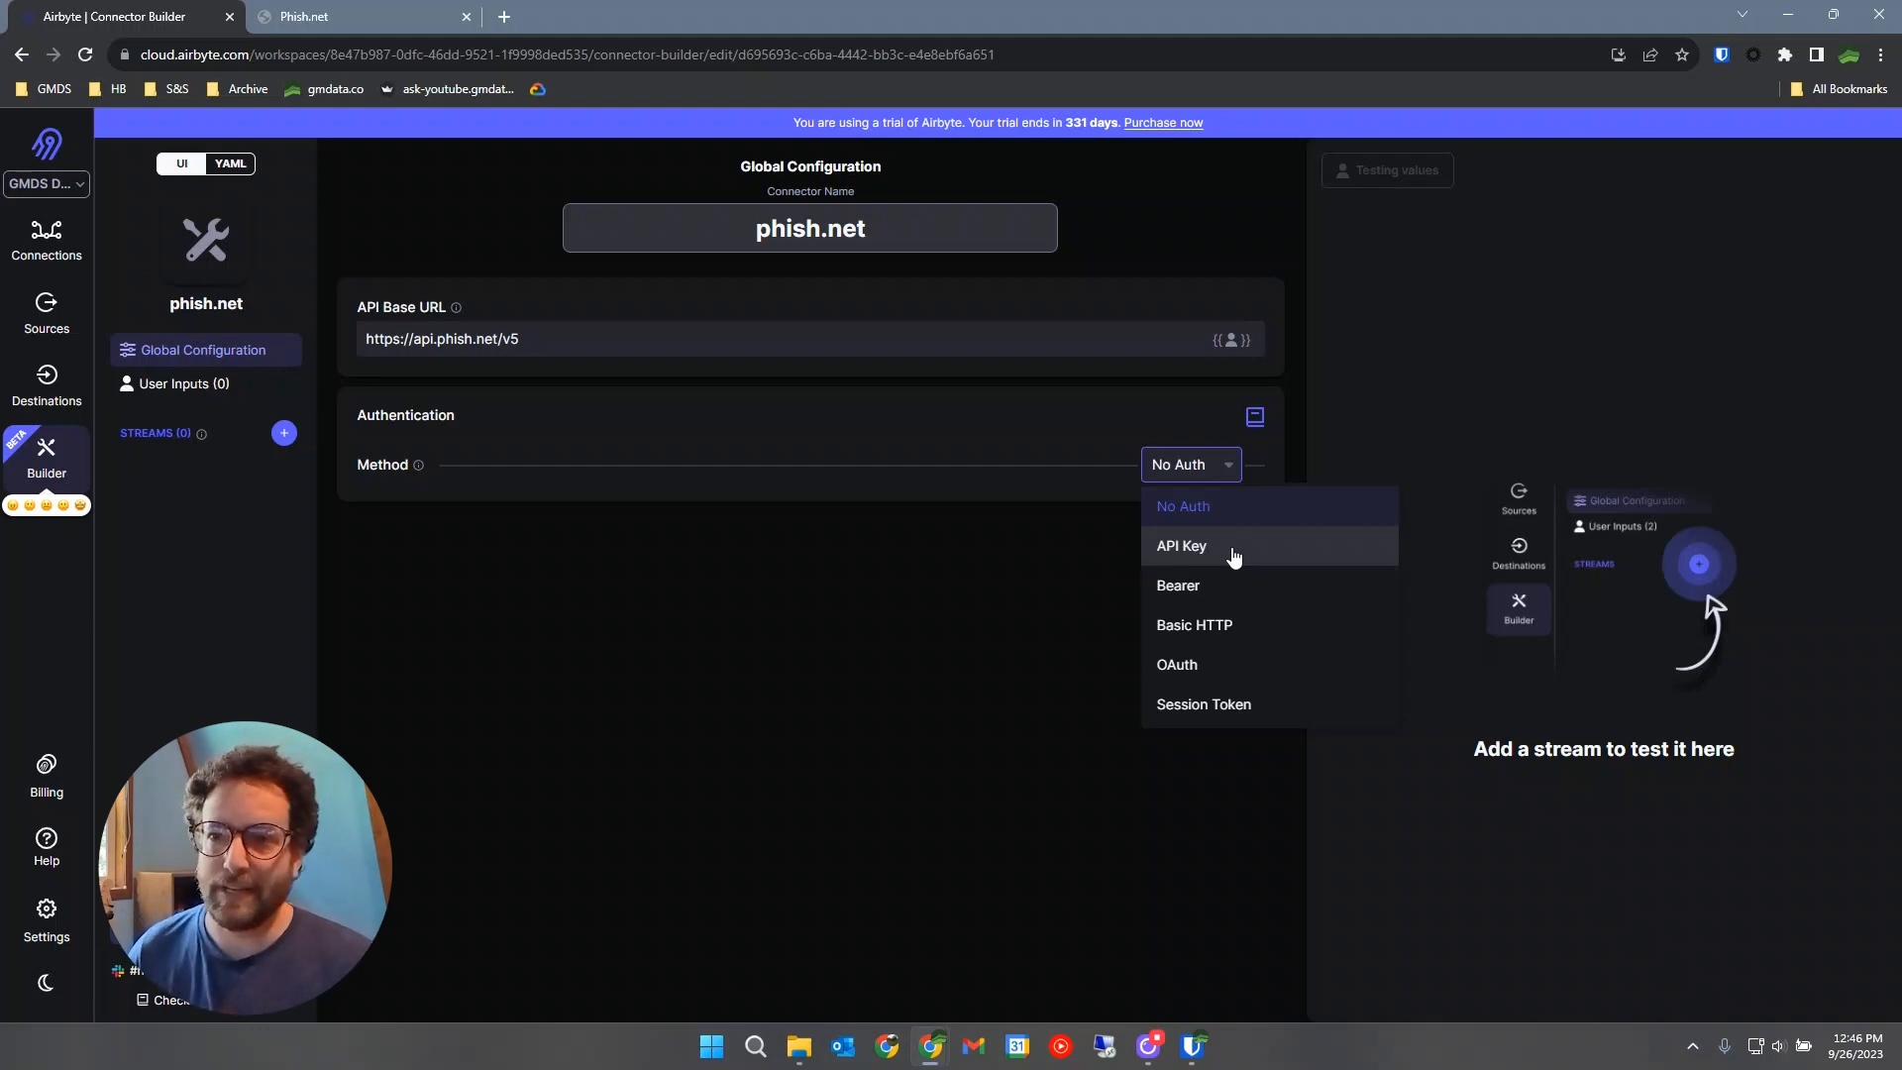
{"action": "left_click", "coordinate": [795, 790]}
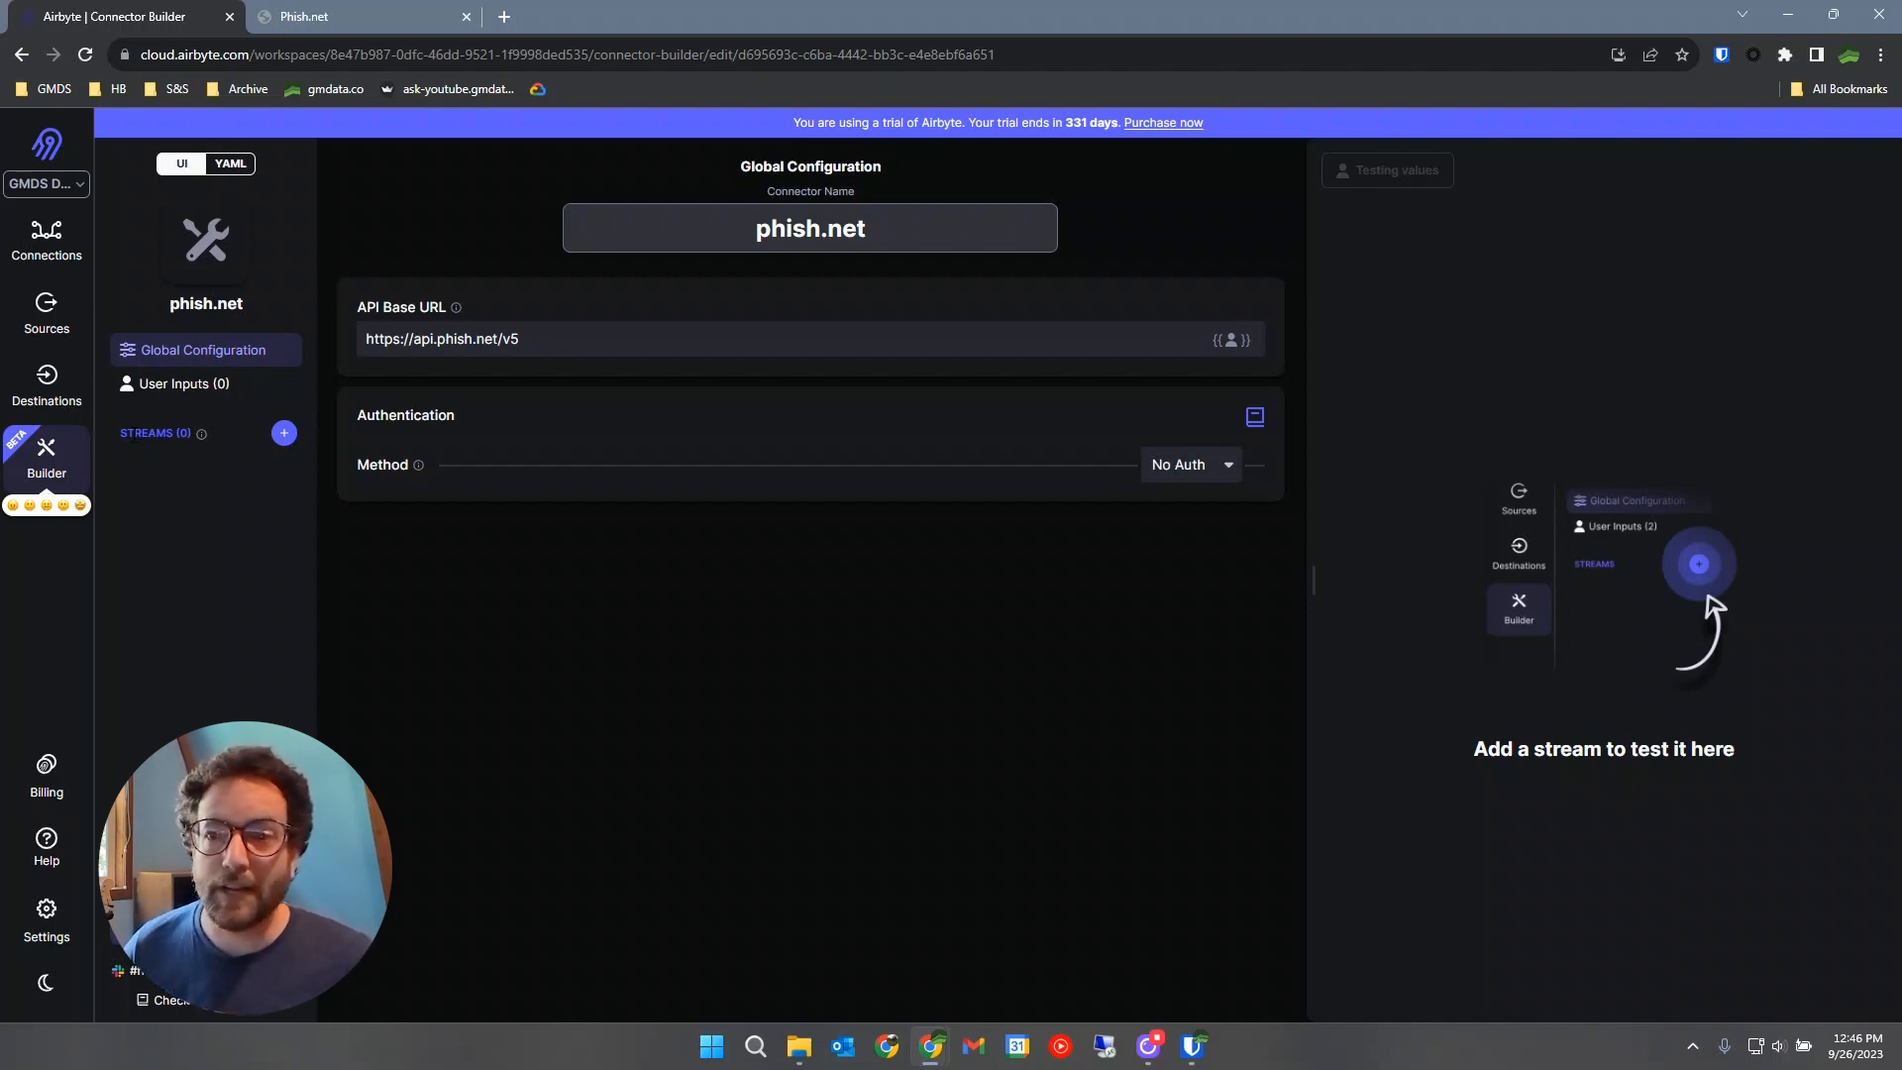
Start a new stream named artists, copying the name from the methods list in the Phish.net documentation.
{"action": "left_click", "coordinate": [291, 433]}
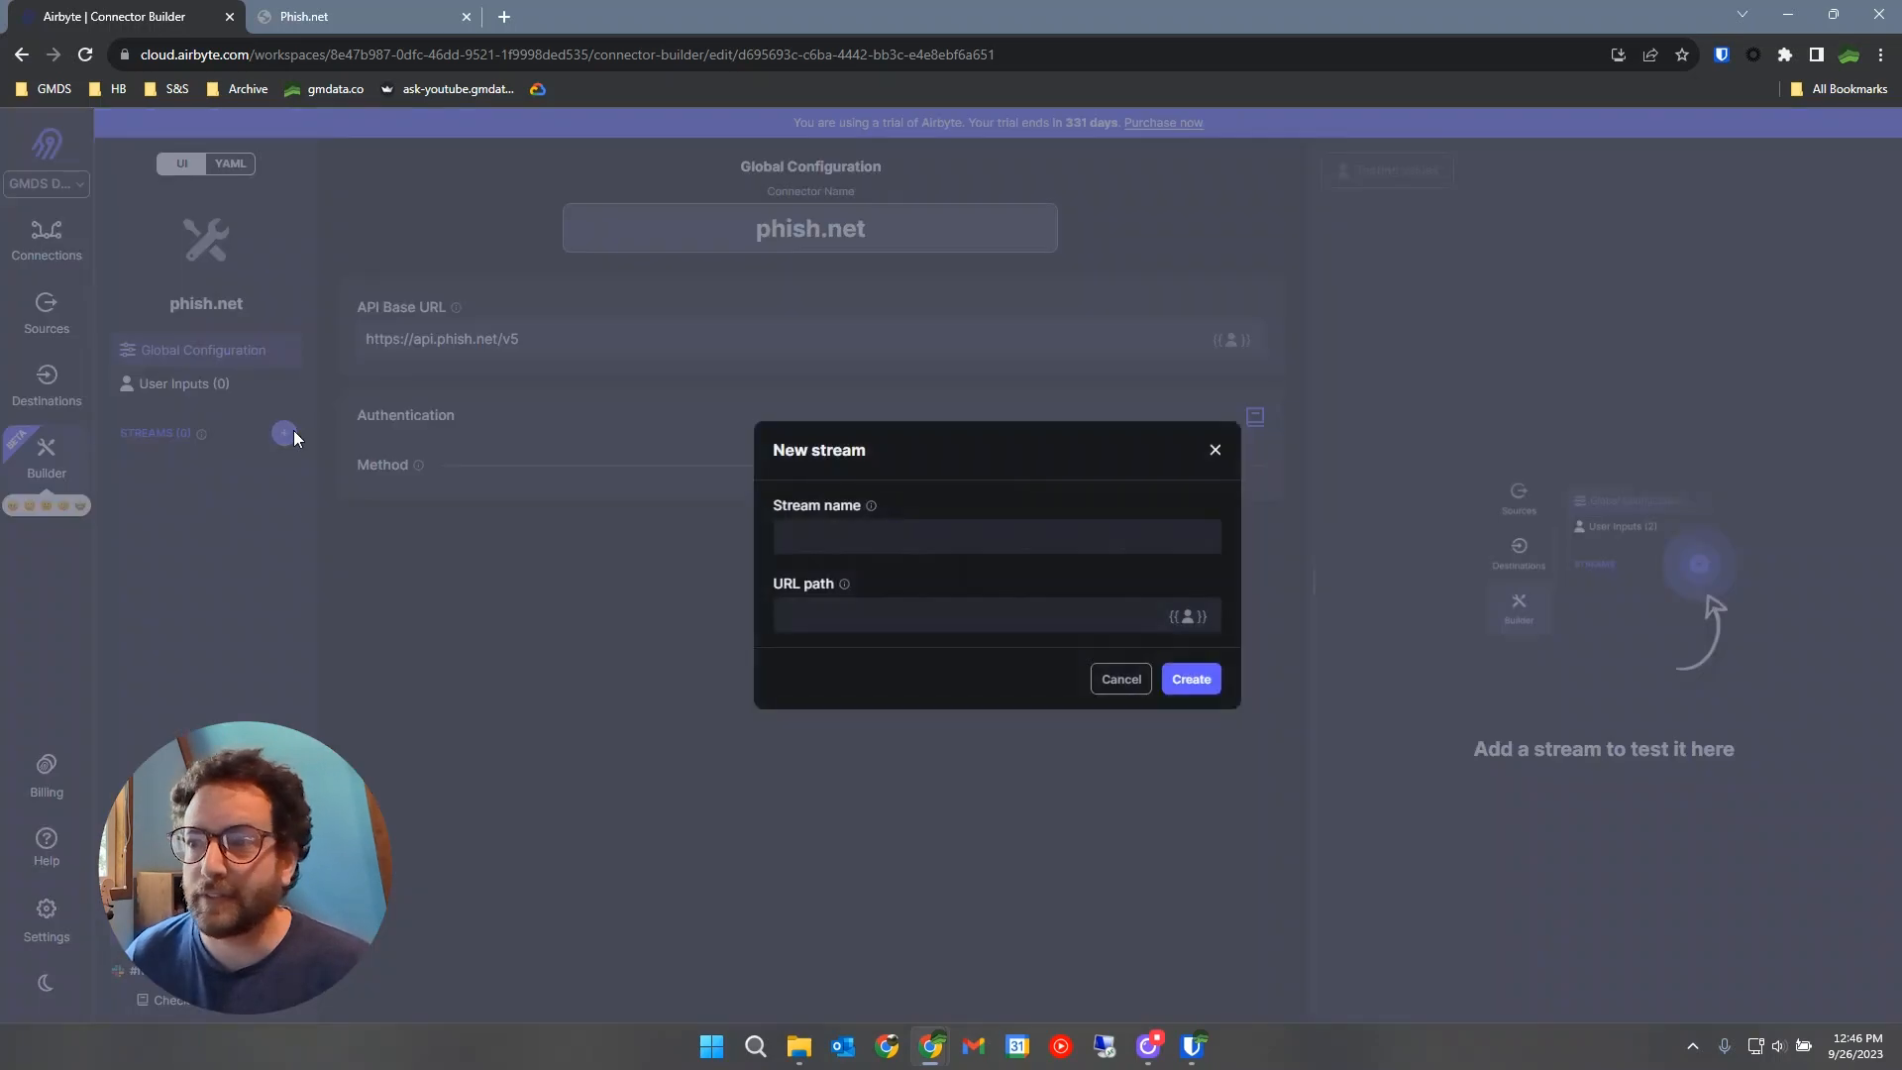
{"action": "left_click", "coordinate": [910, 536]}
{"action": "left_click", "coordinate": [346, 17]}
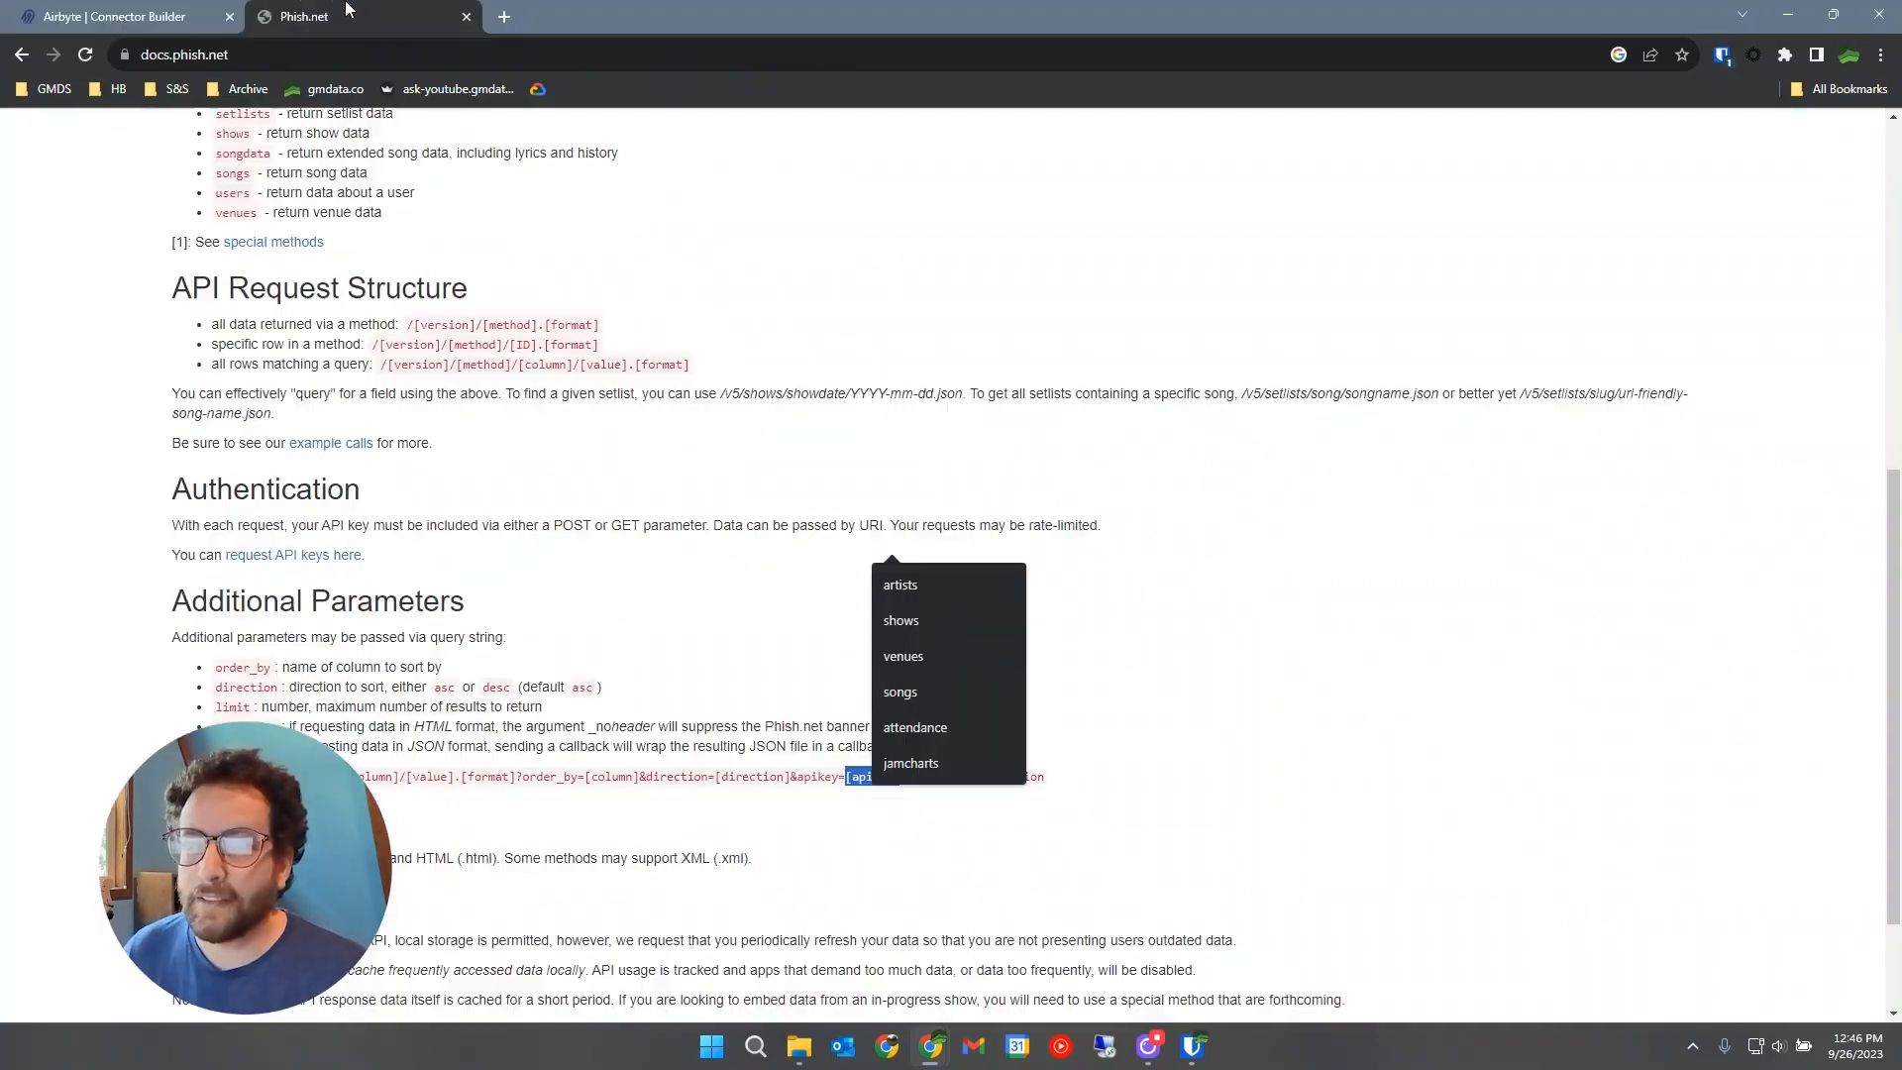
{"action": "scroll", "coordinate": [495, 510], "scroll_direction": "up", "scroll_amount": 2}
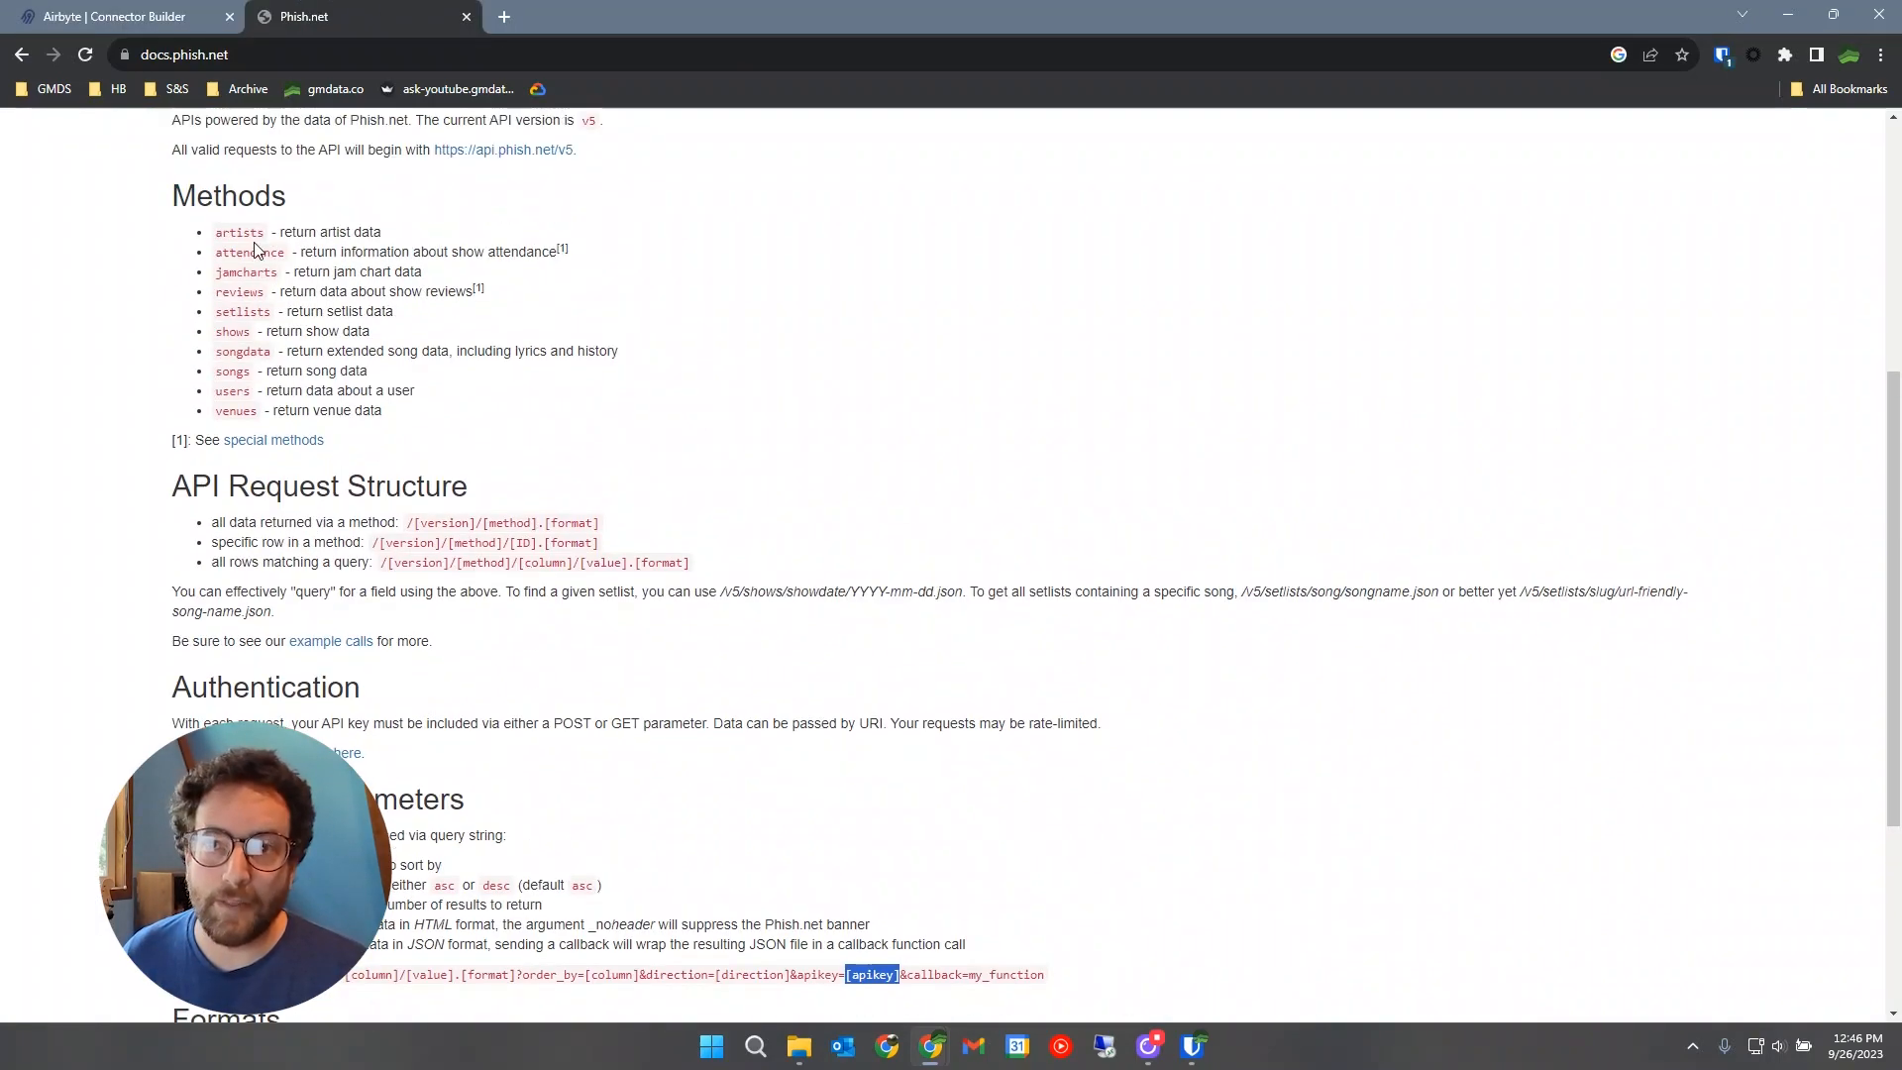
{"action": "double_click", "coordinate": [248, 233]}
{"action": "key", "text": "ctrl+c"}
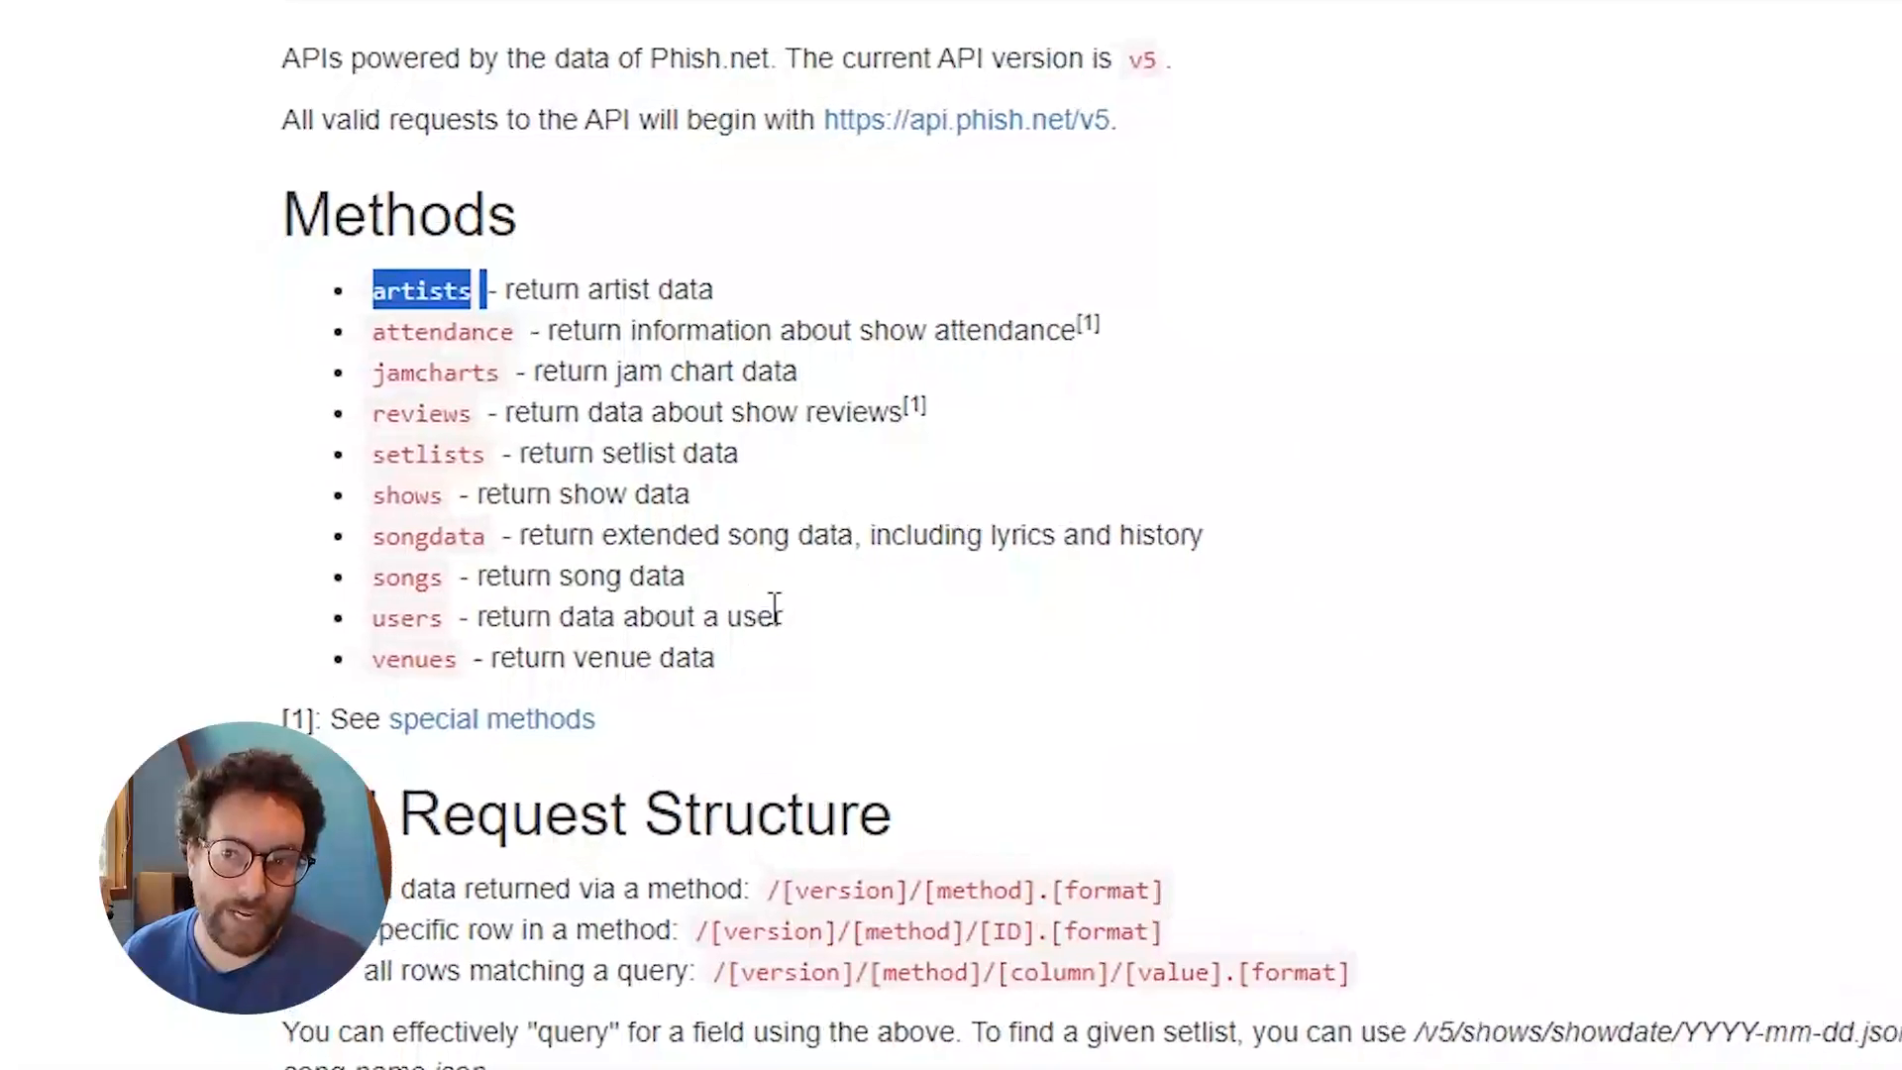
{"action": "left_click", "coordinate": [466, 329]}
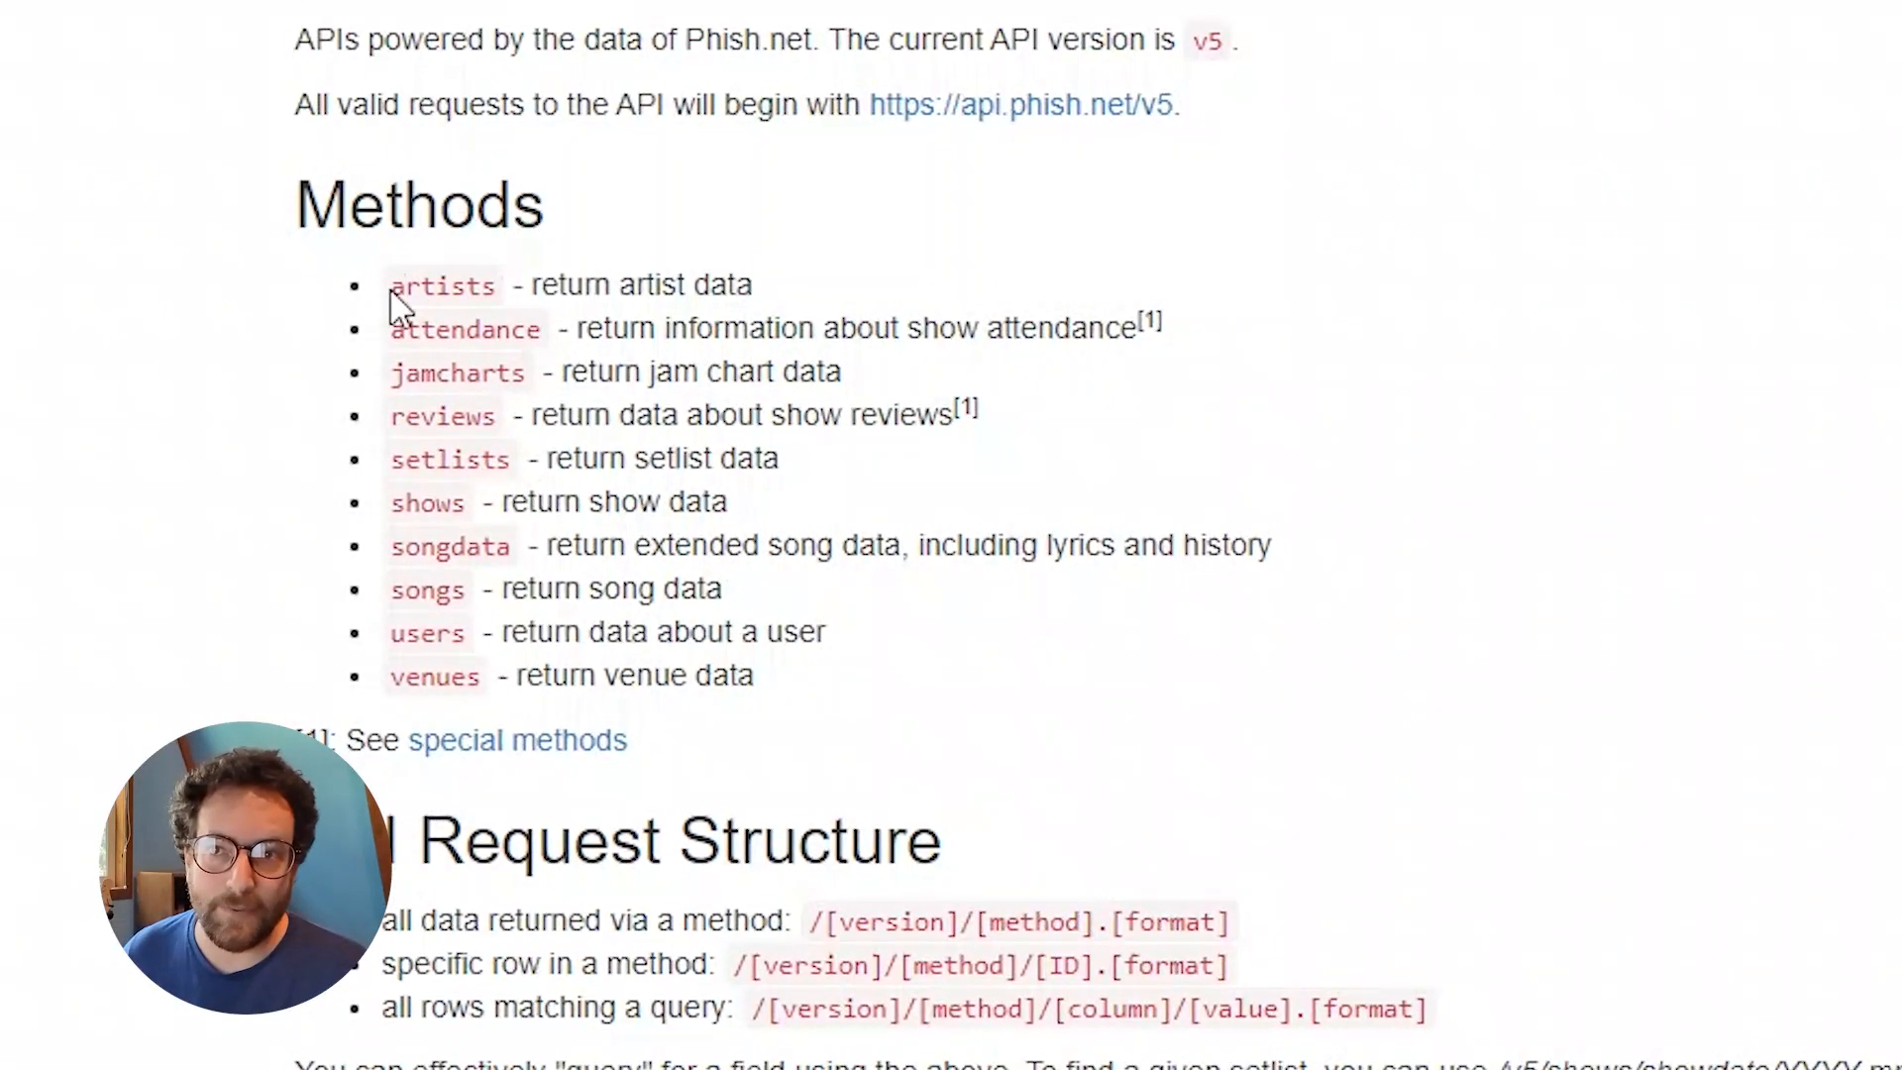
{"action": "left_click_drag", "start_coordinate": [392, 285], "coordinate": [497, 288]}
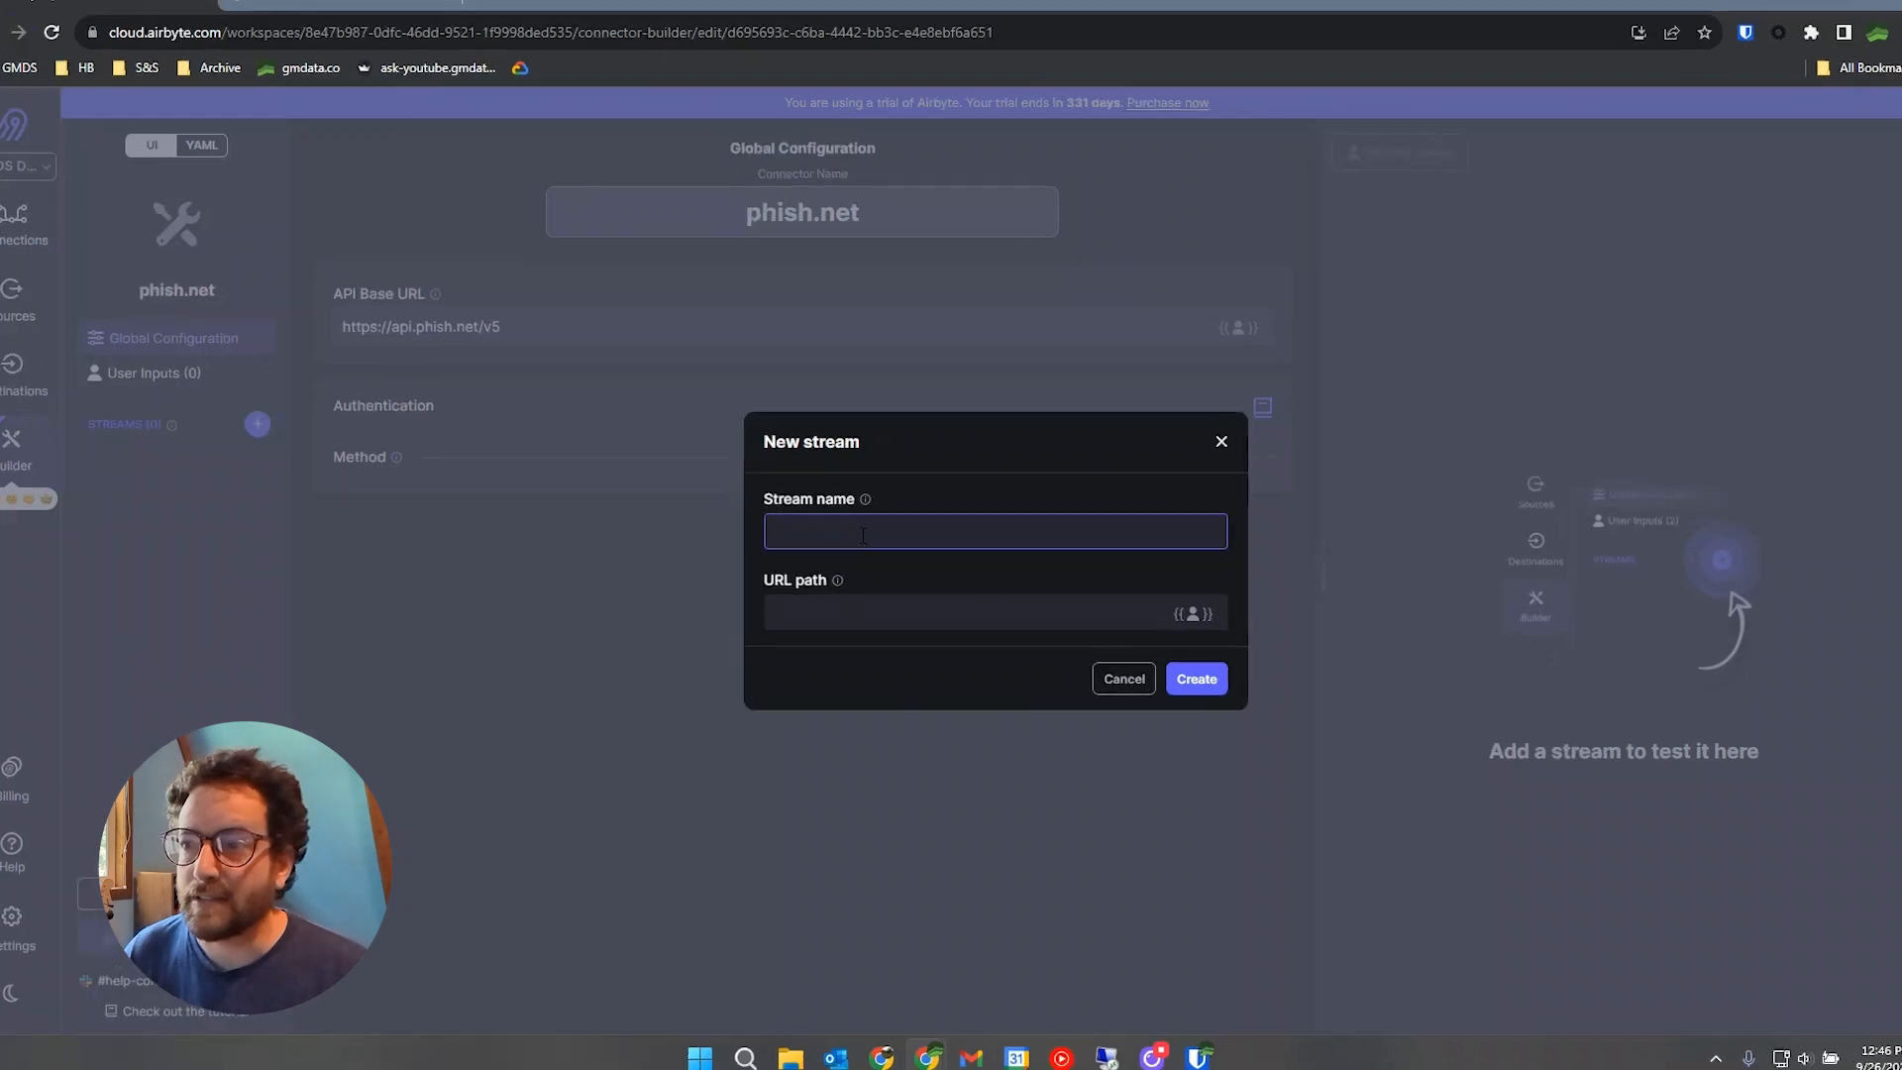
{"action": "key", "text": "ctrl+v"}
Create the artists stream with the URL path /artists and run a test on it.
{"action": "left_click", "coordinate": [924, 564]}
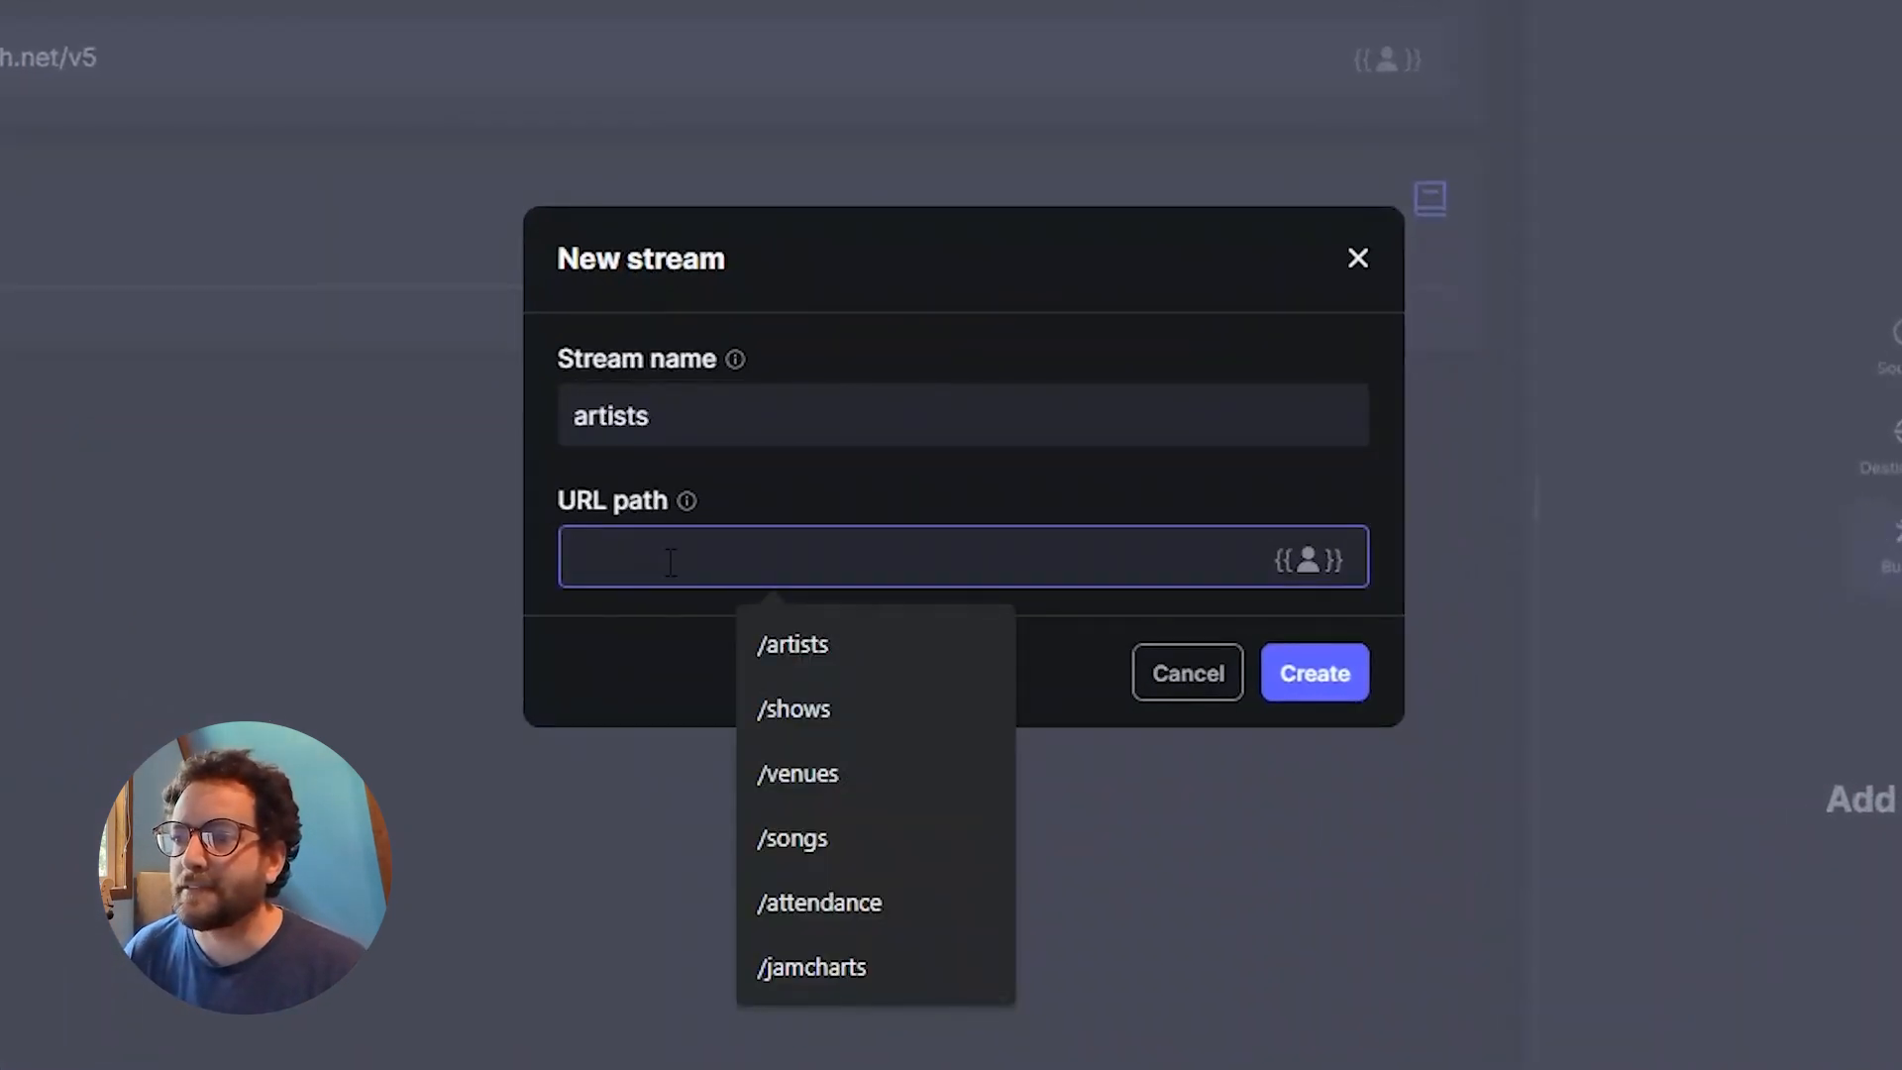
{"action": "left_click", "coordinate": [812, 653]}
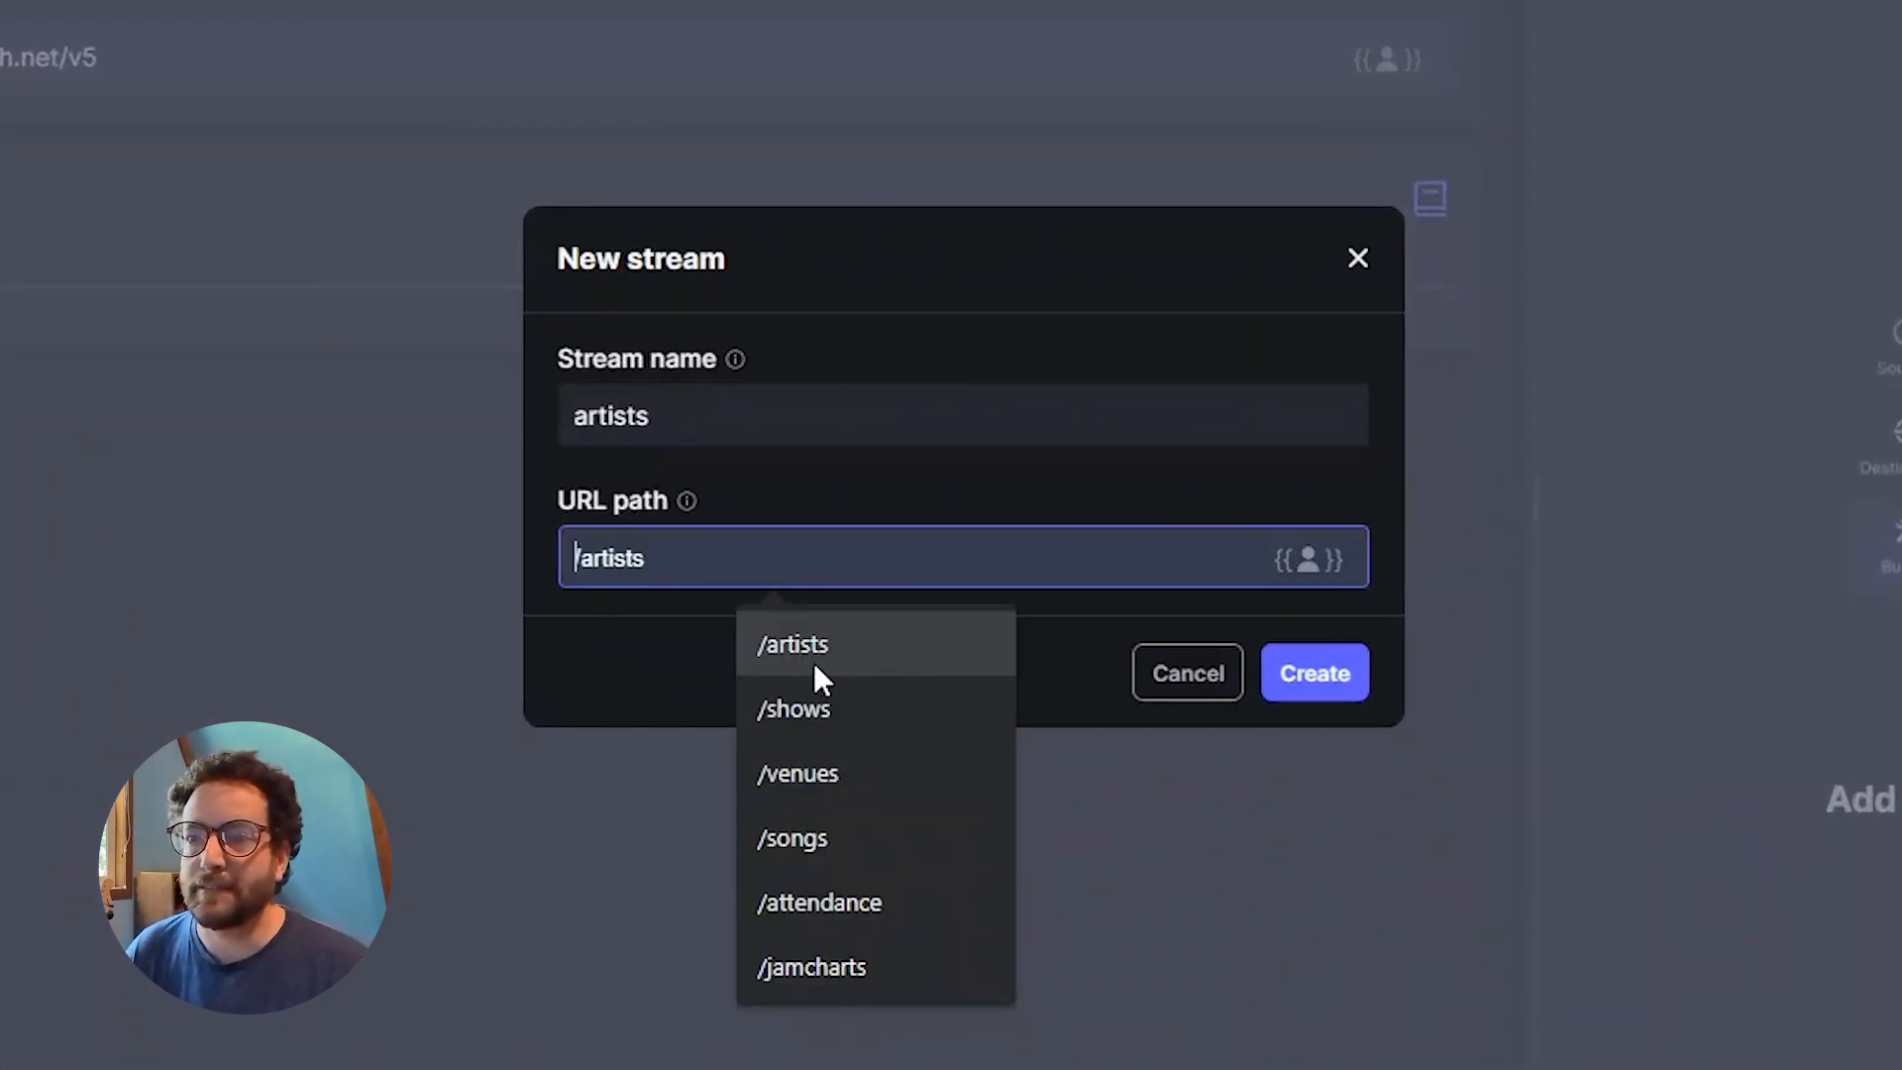
{"action": "left_click", "coordinate": [1317, 684]}
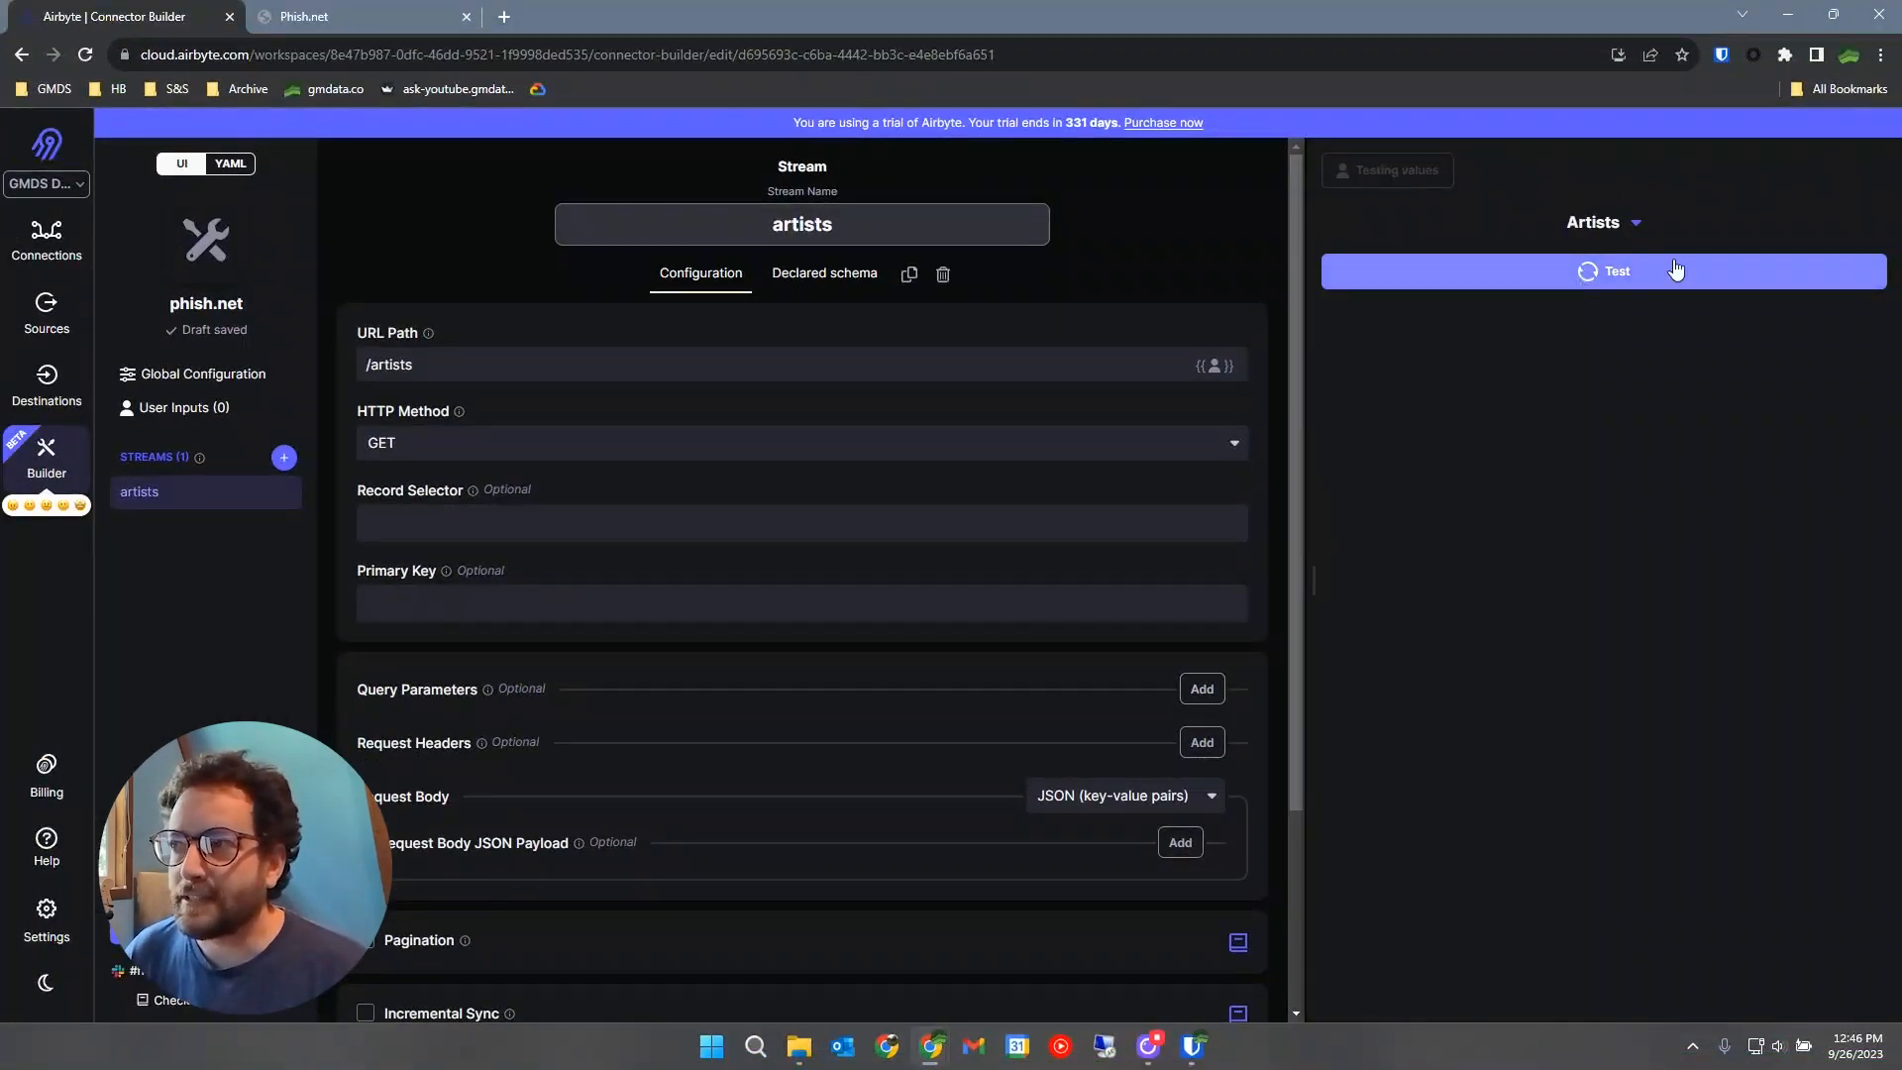
{"action": "left_click", "coordinate": [1586, 283]}
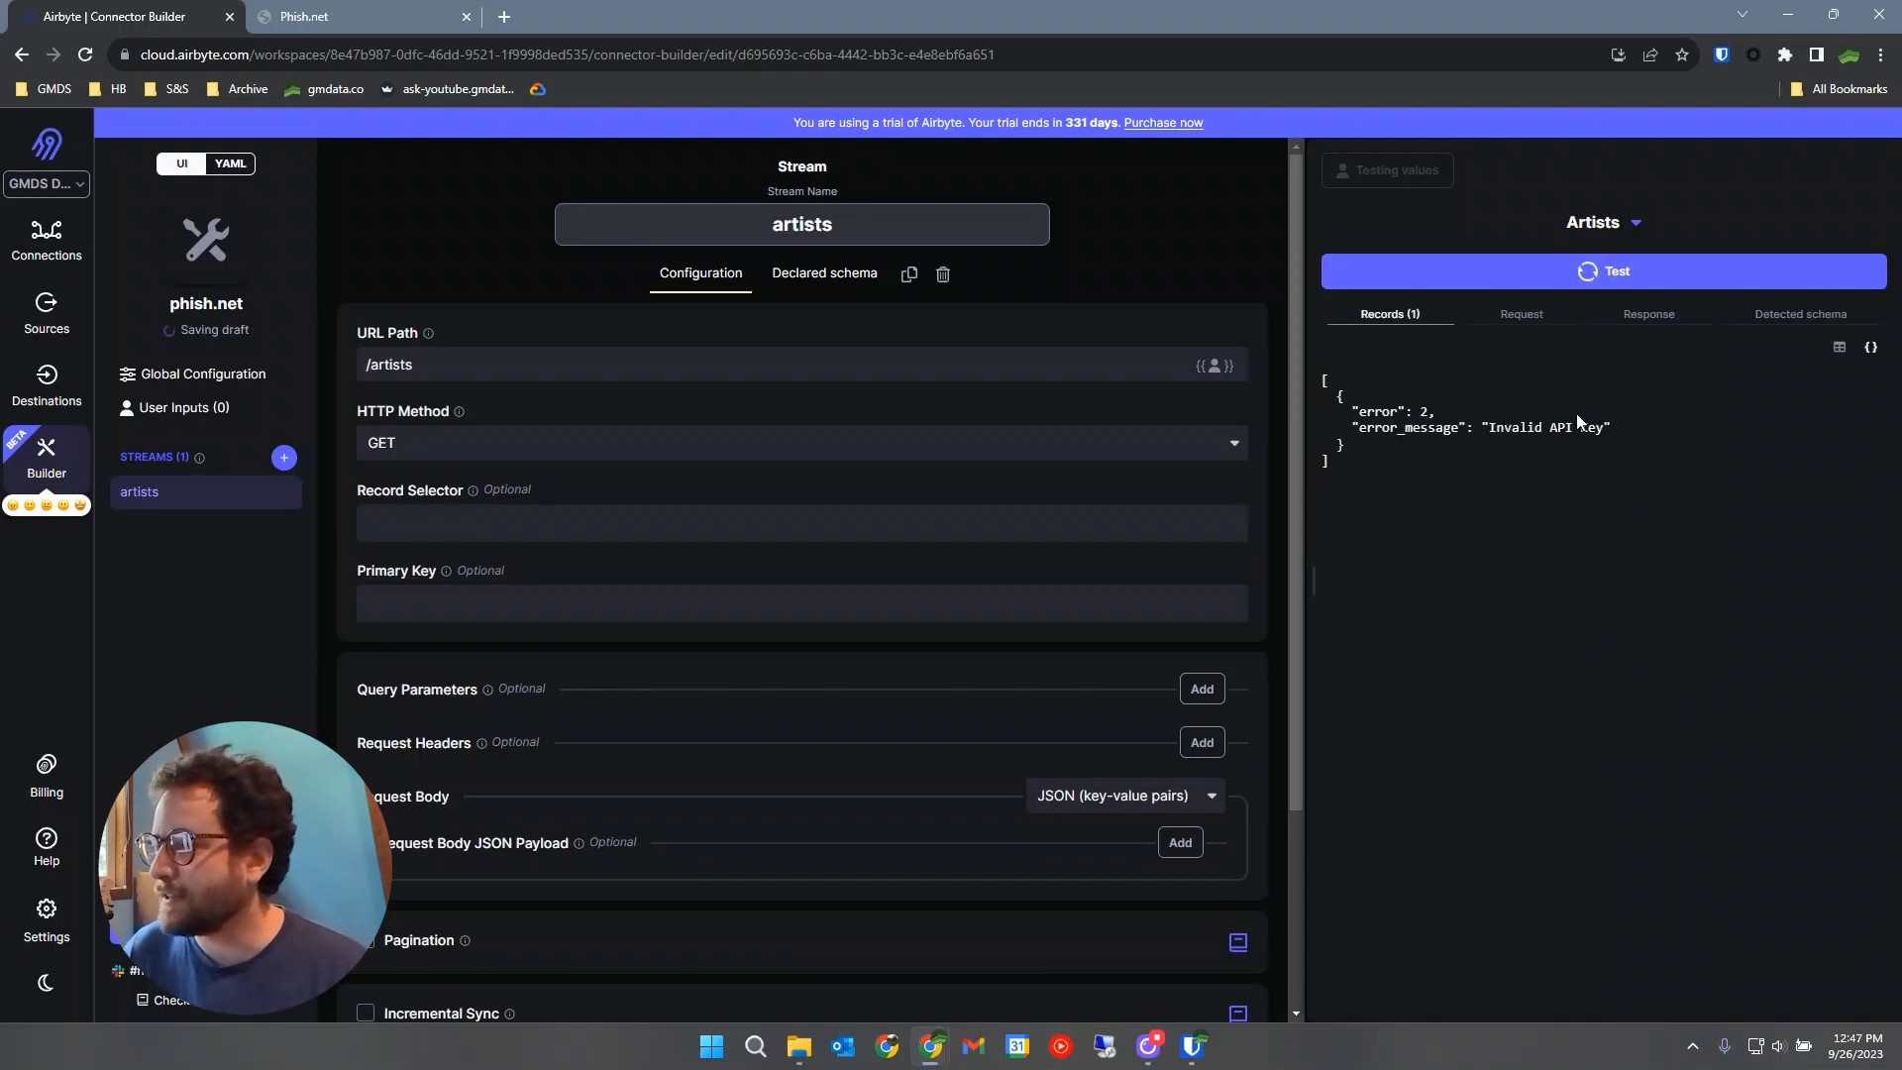
Switch to the Bitwarden password manager to retrieve the Phish.net API key, and return to the artists stream configuration.
{"action": "left_click", "coordinate": [1194, 1048]}
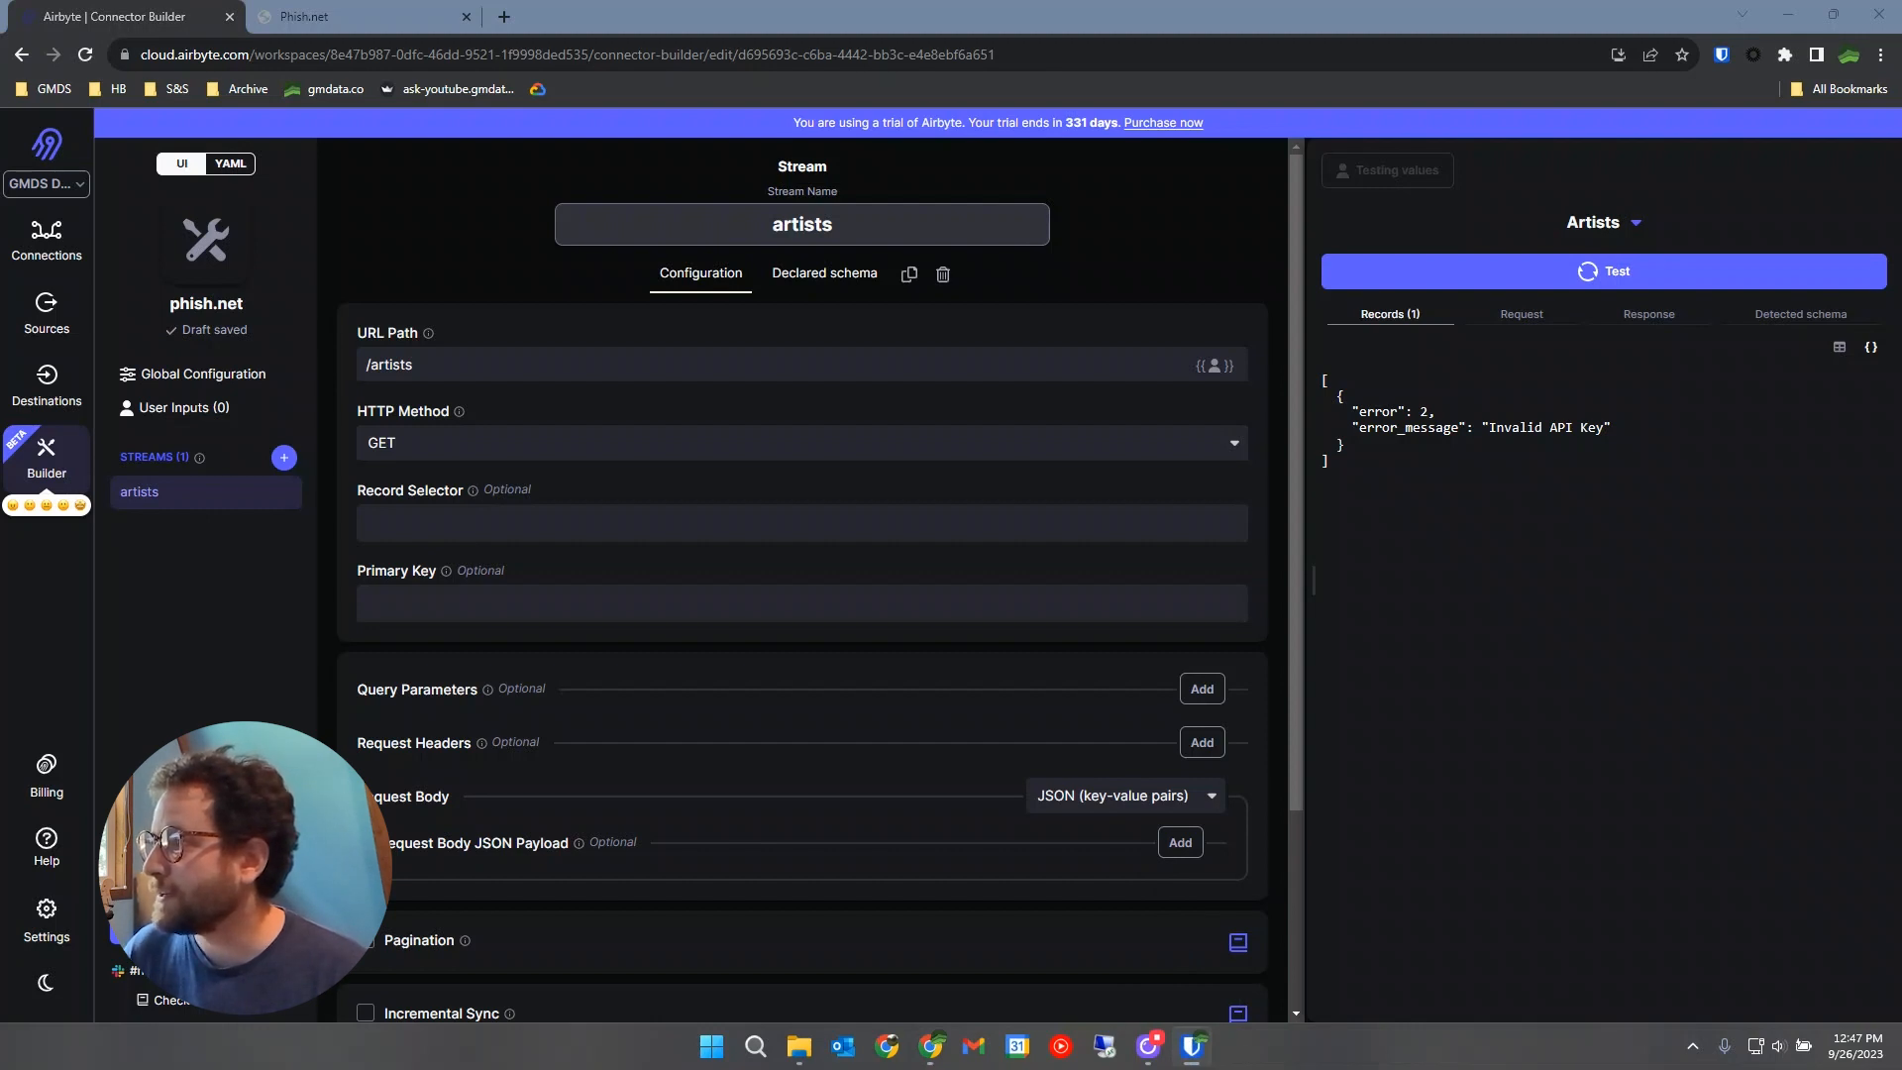
{"action": "scroll", "coordinate": [747, 768], "scroll_direction": "down", "scroll_amount": 2}
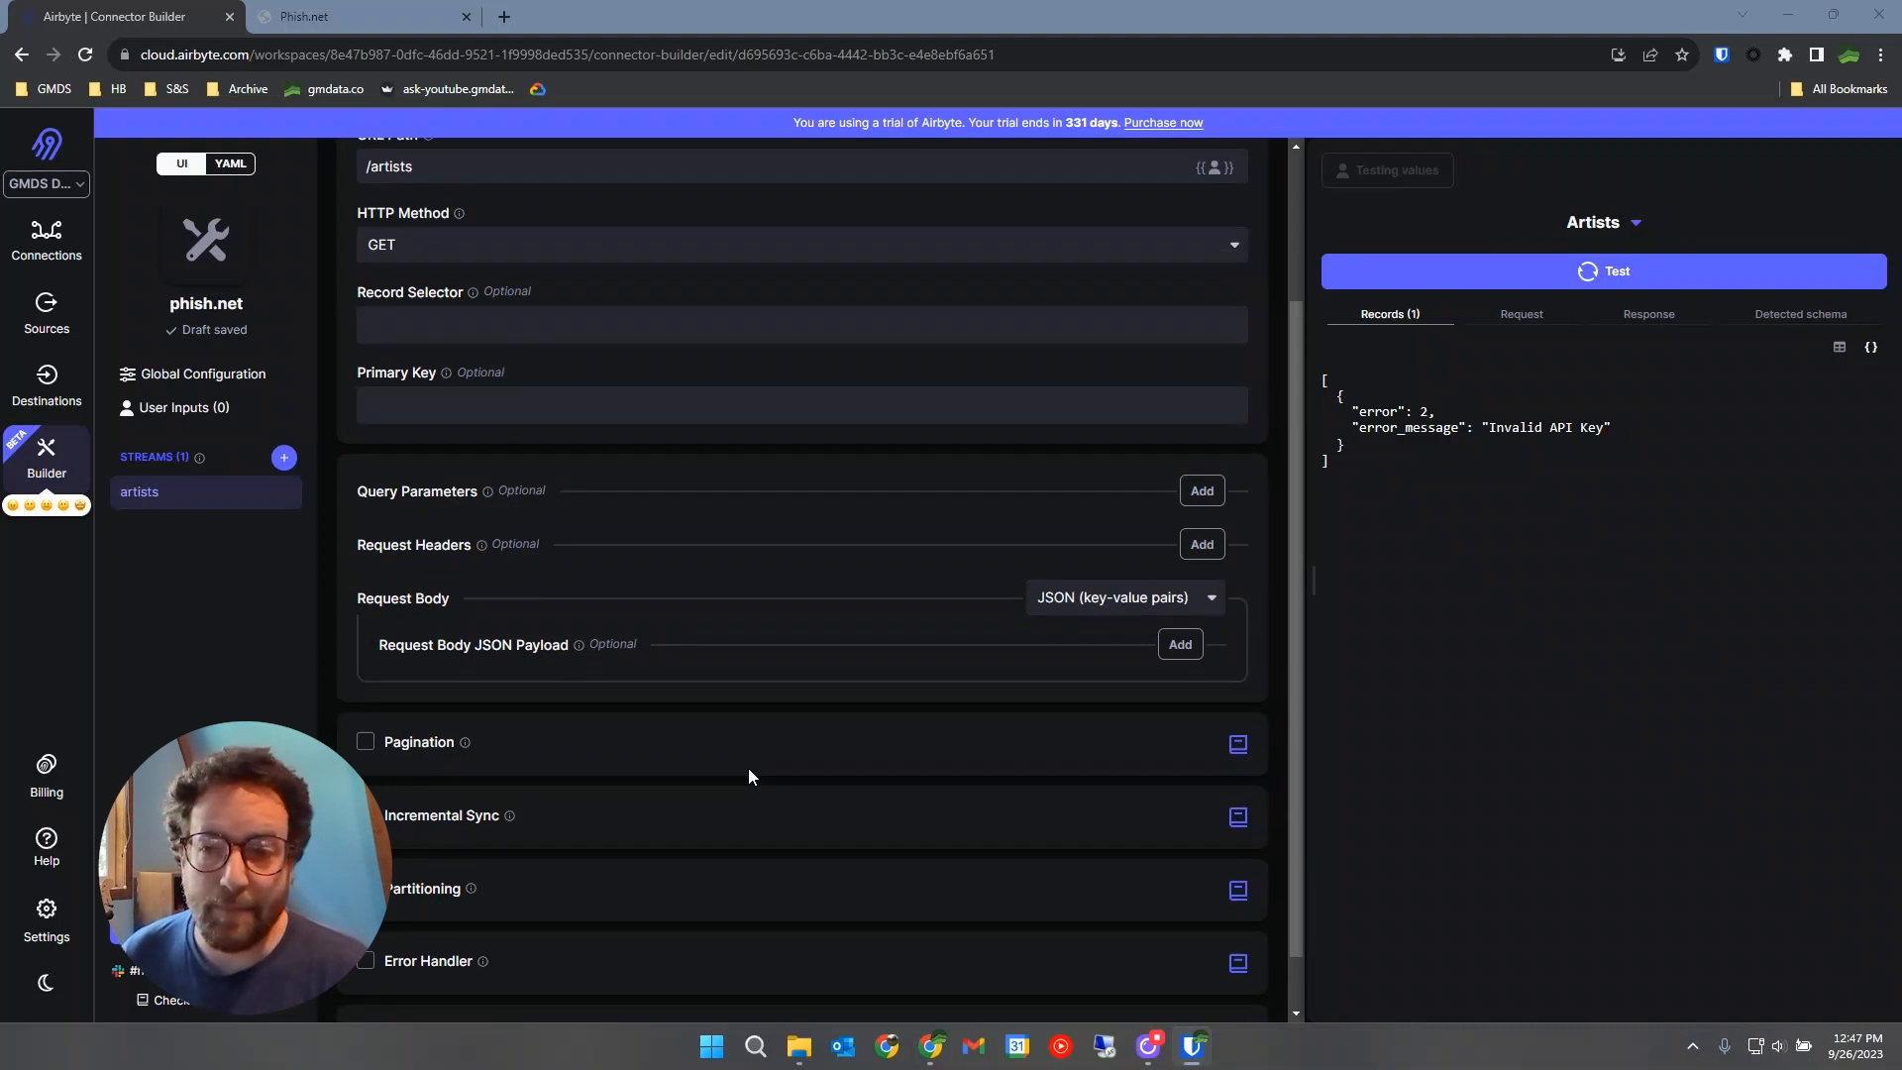
{"action": "scroll", "coordinate": [746, 769], "scroll_direction": "up", "scroll_amount": 1}
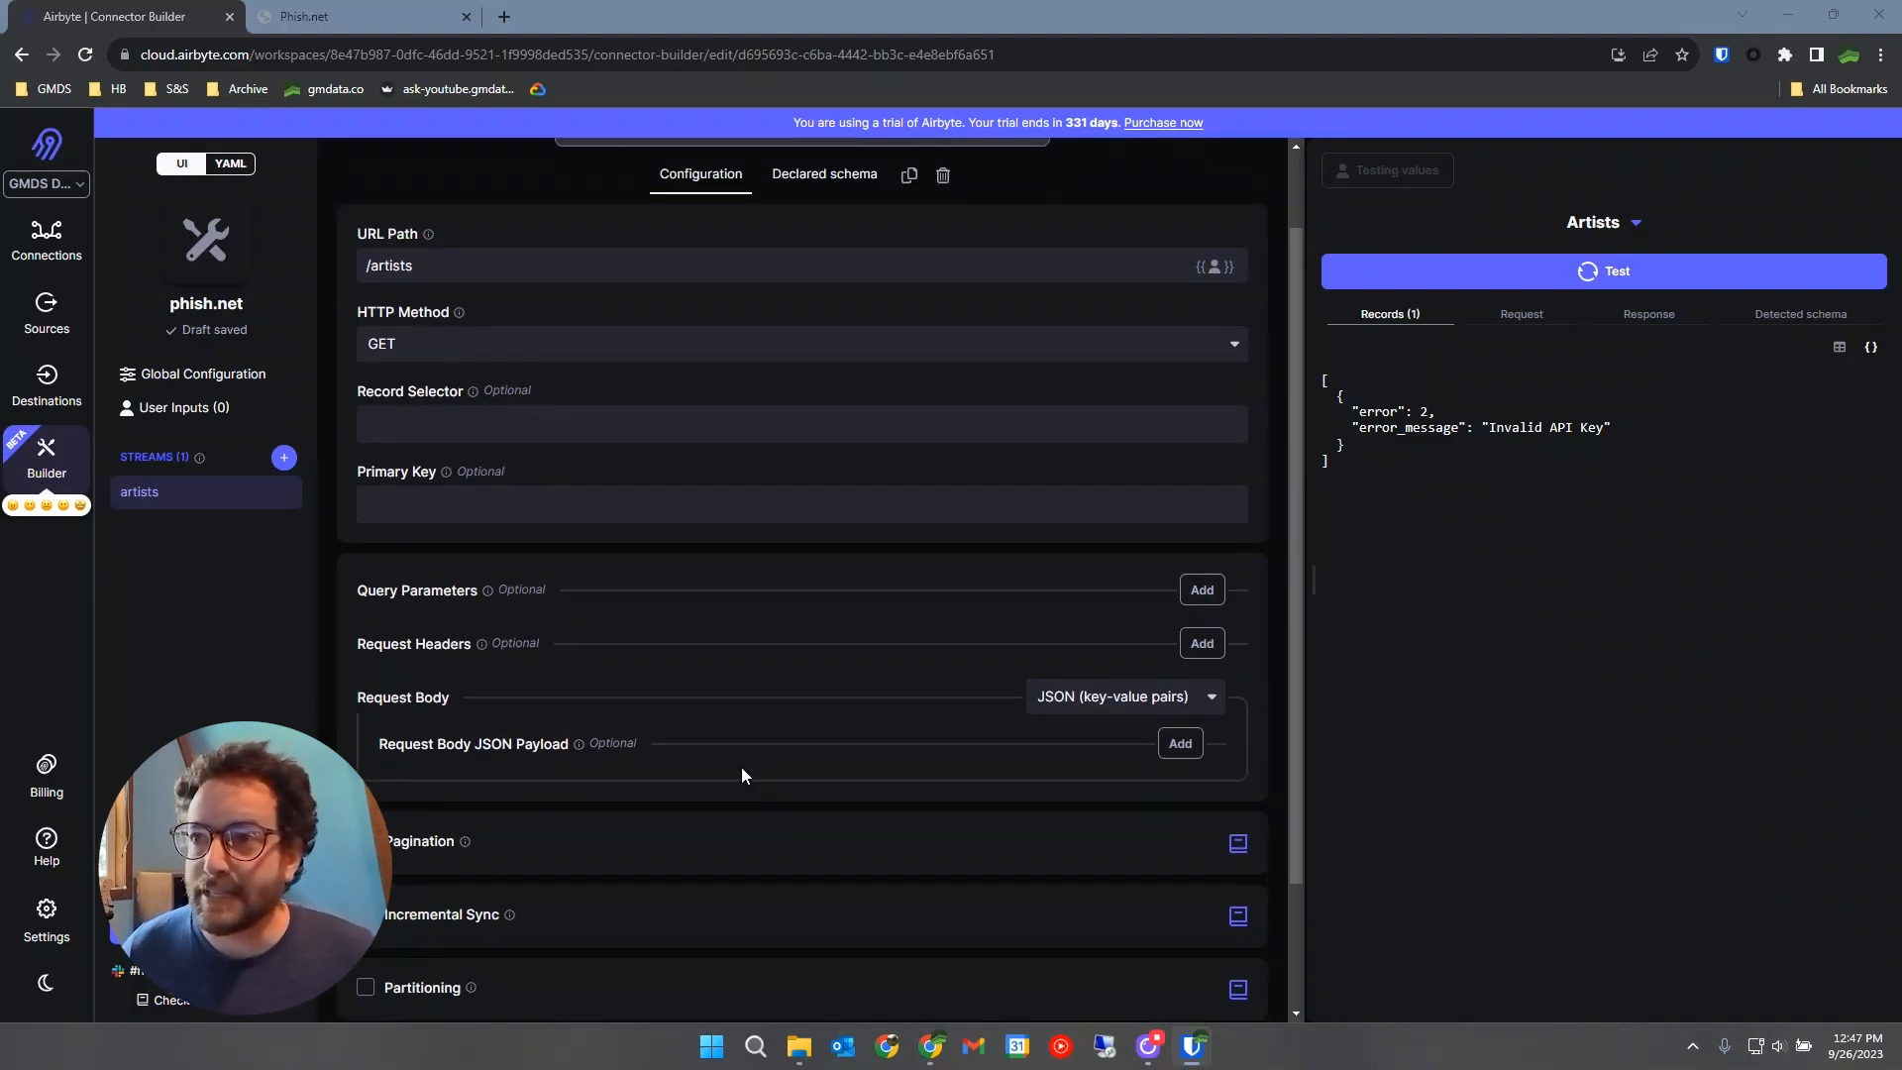
{"action": "scroll", "coordinate": [720, 773], "scroll_direction": "up", "scroll_amount": 1}
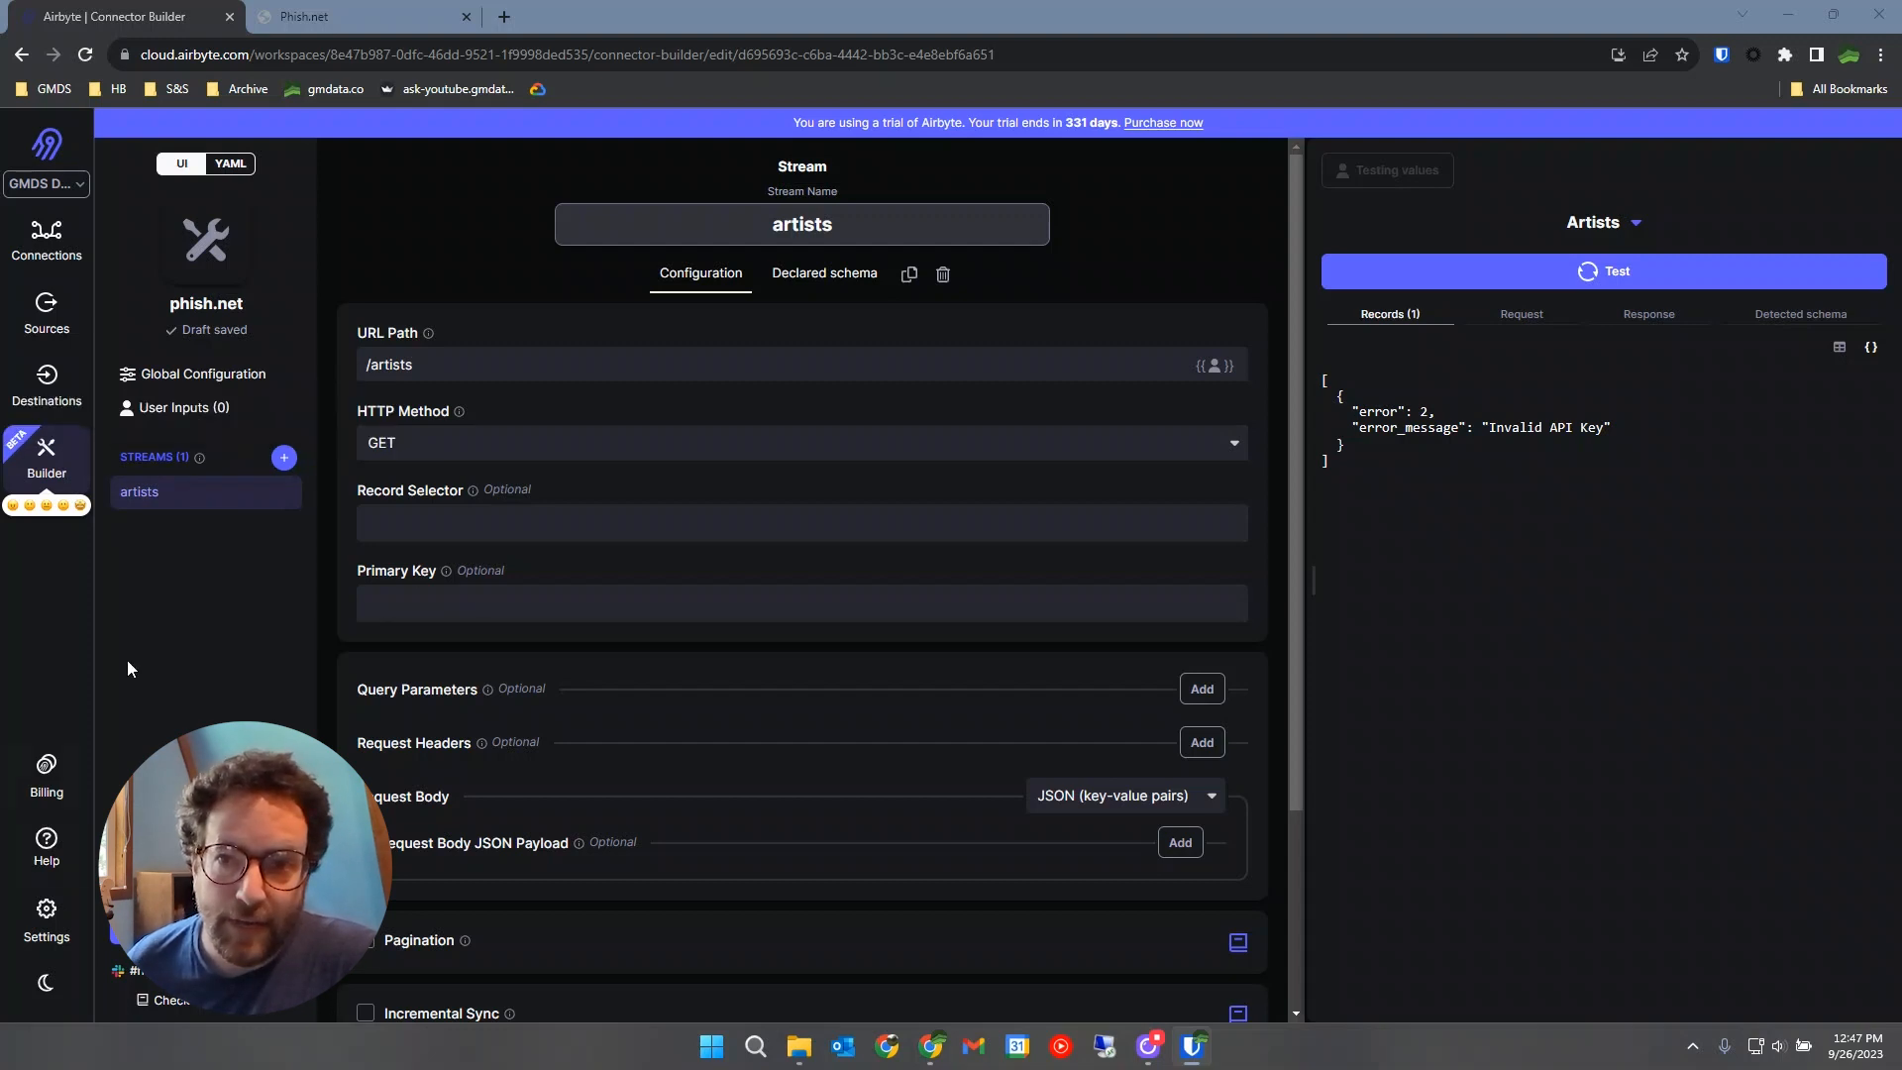
Create a required string user input named API Key and mark it as a secret field.
{"action": "left_click", "coordinate": [193, 412]}
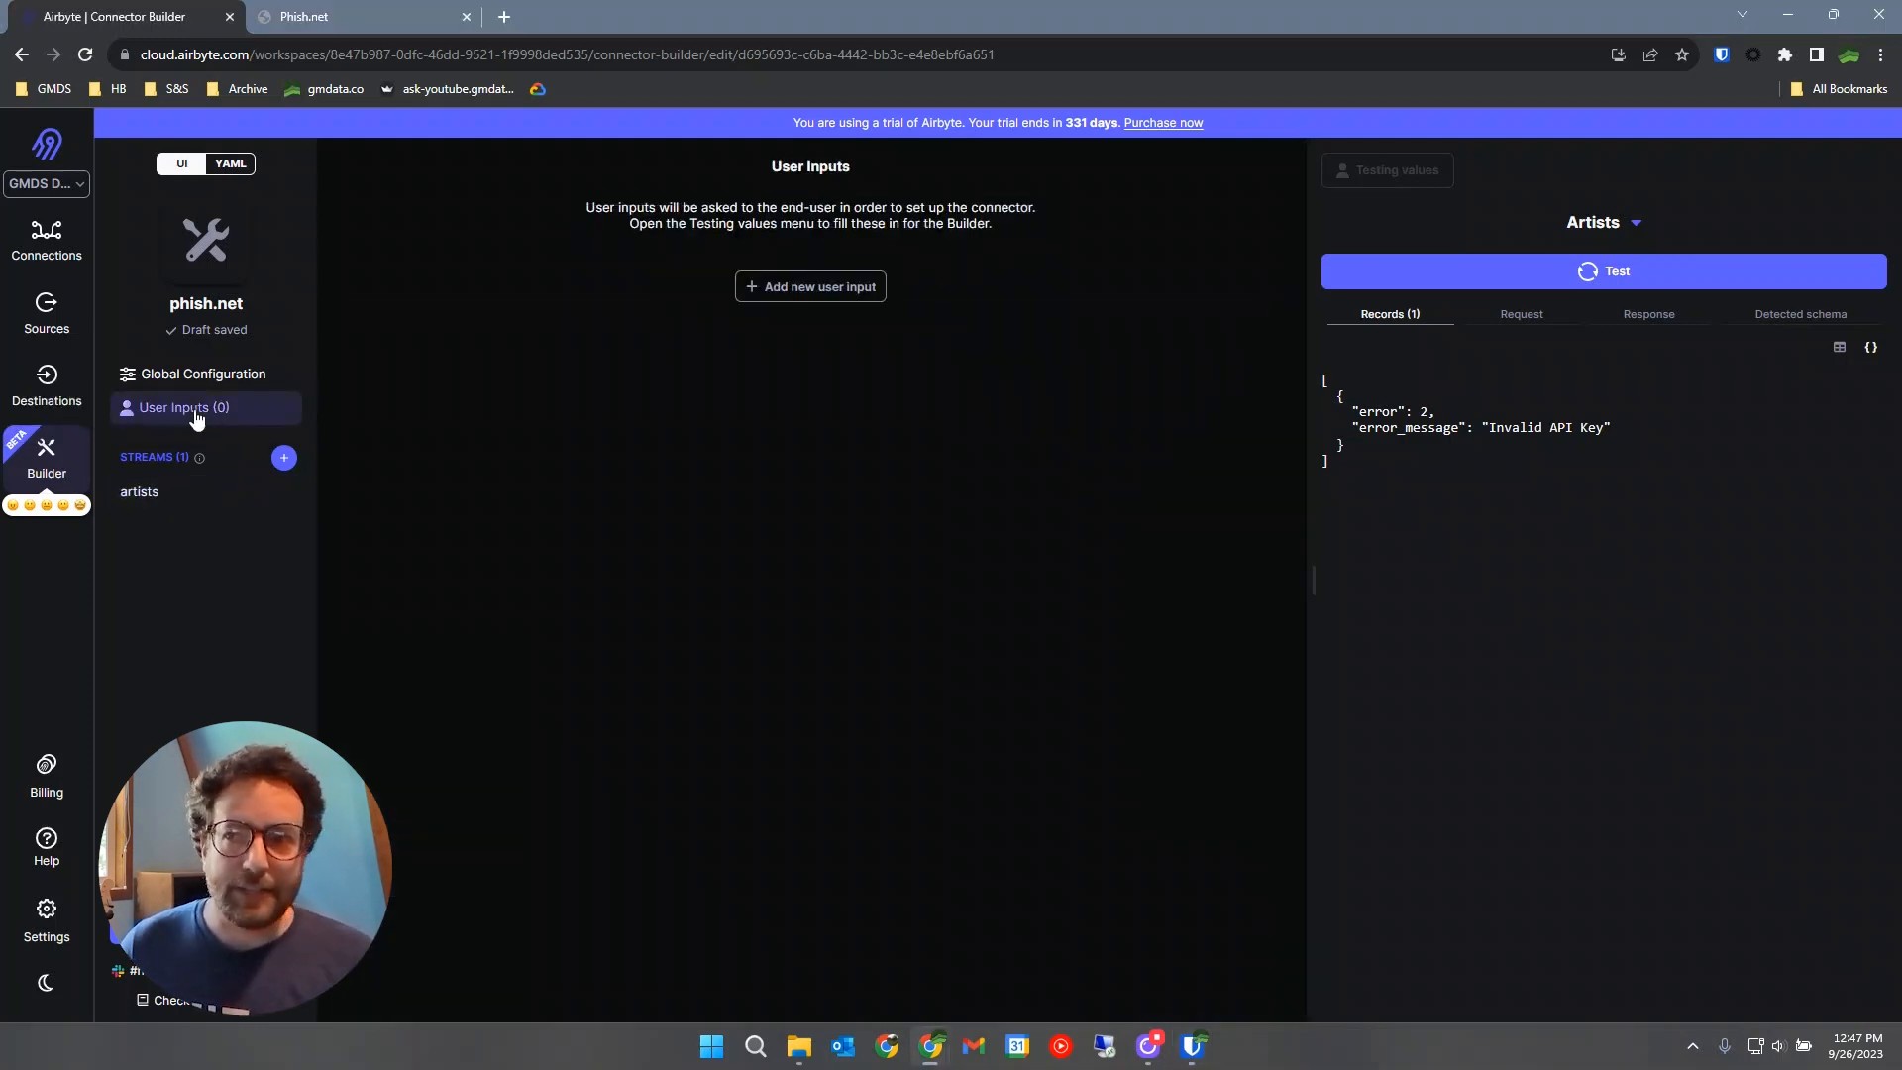
{"action": "left_click", "coordinate": [802, 295]}
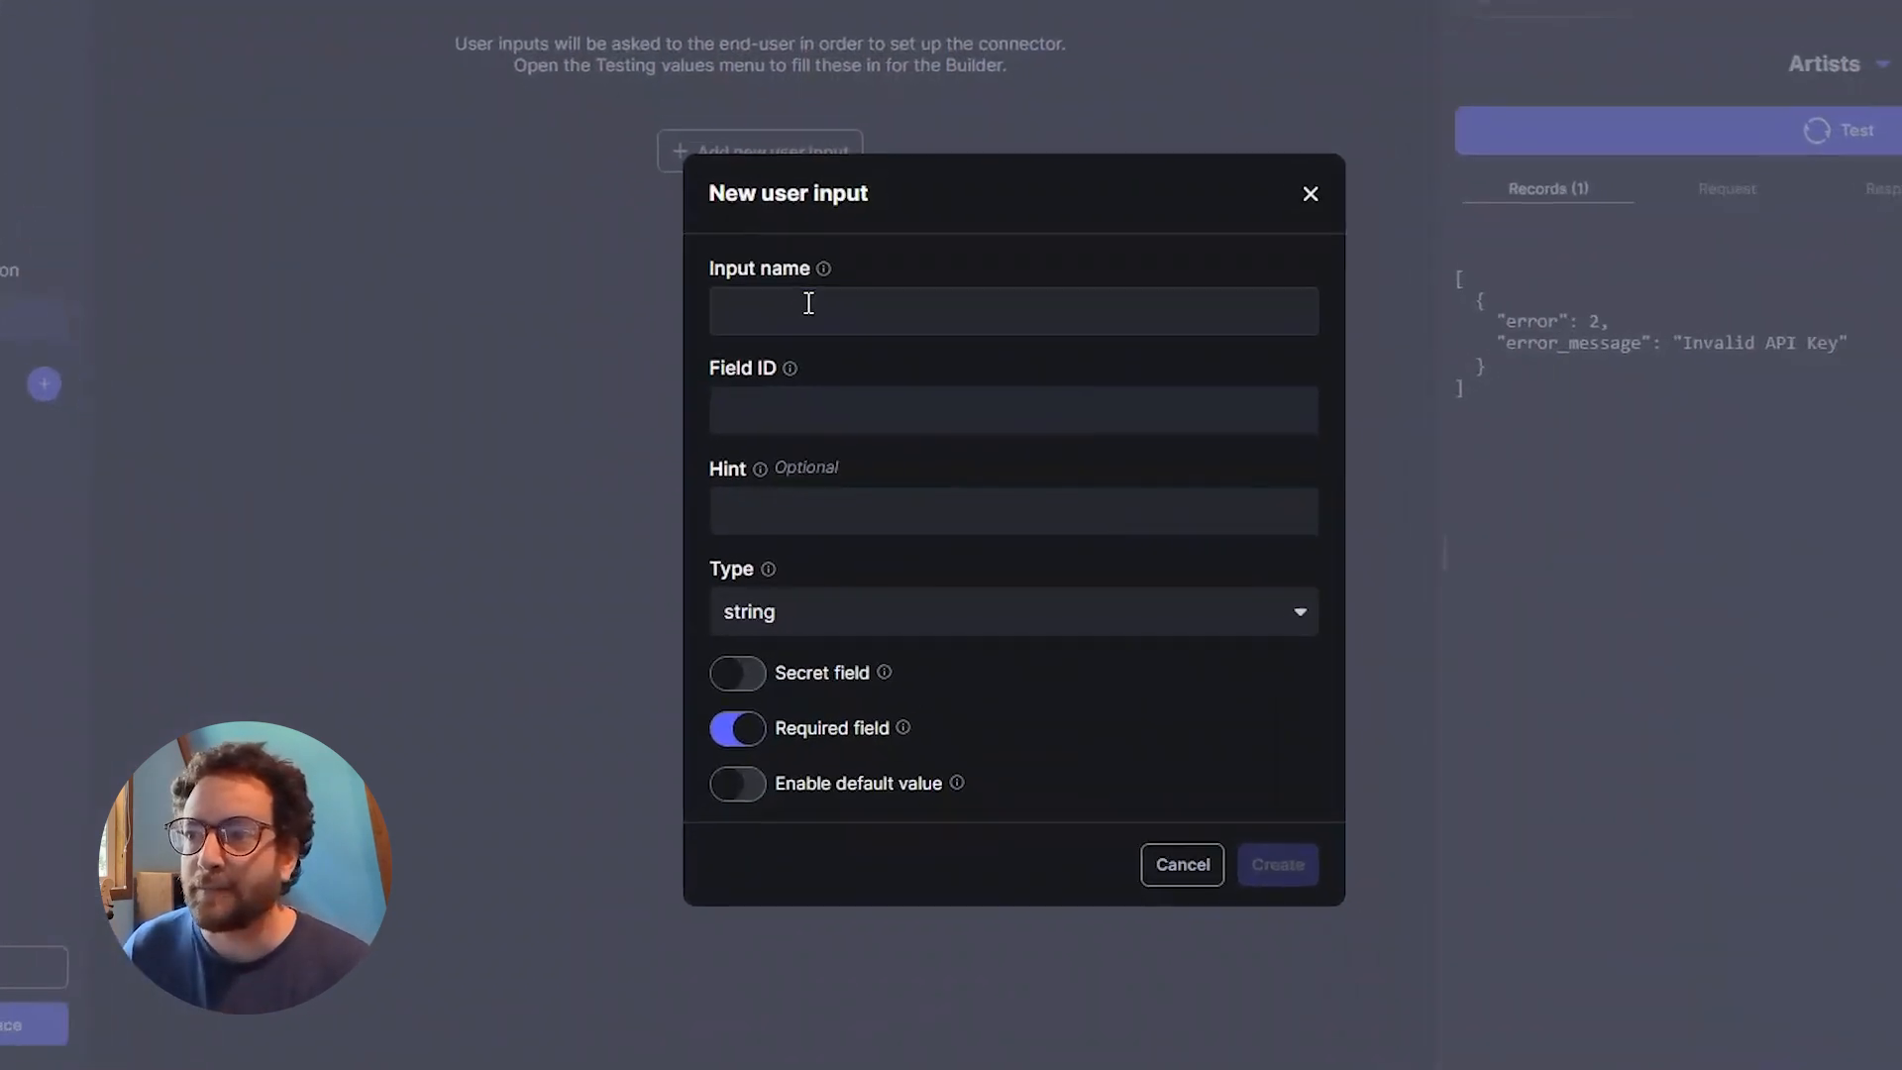
{"action": "left_click", "coordinate": [808, 302]}
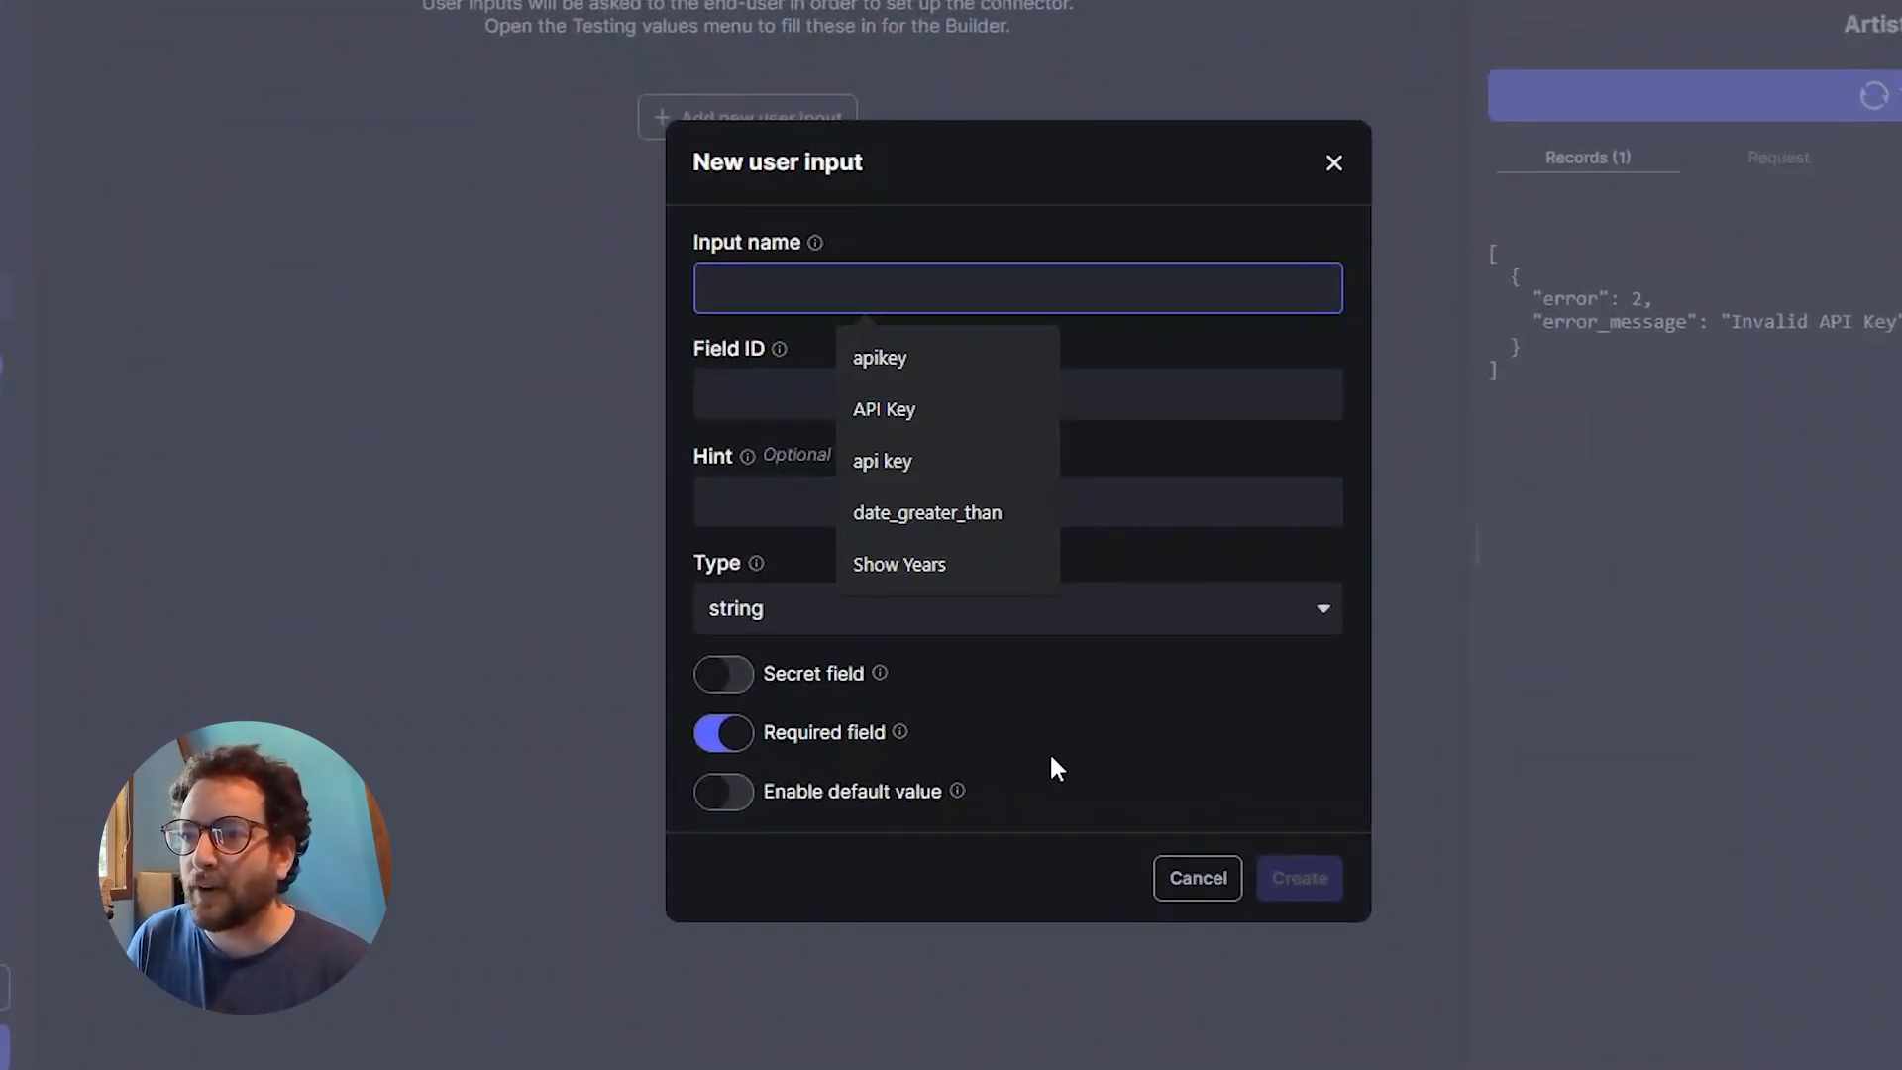
{"action": "type", "text": "A"}
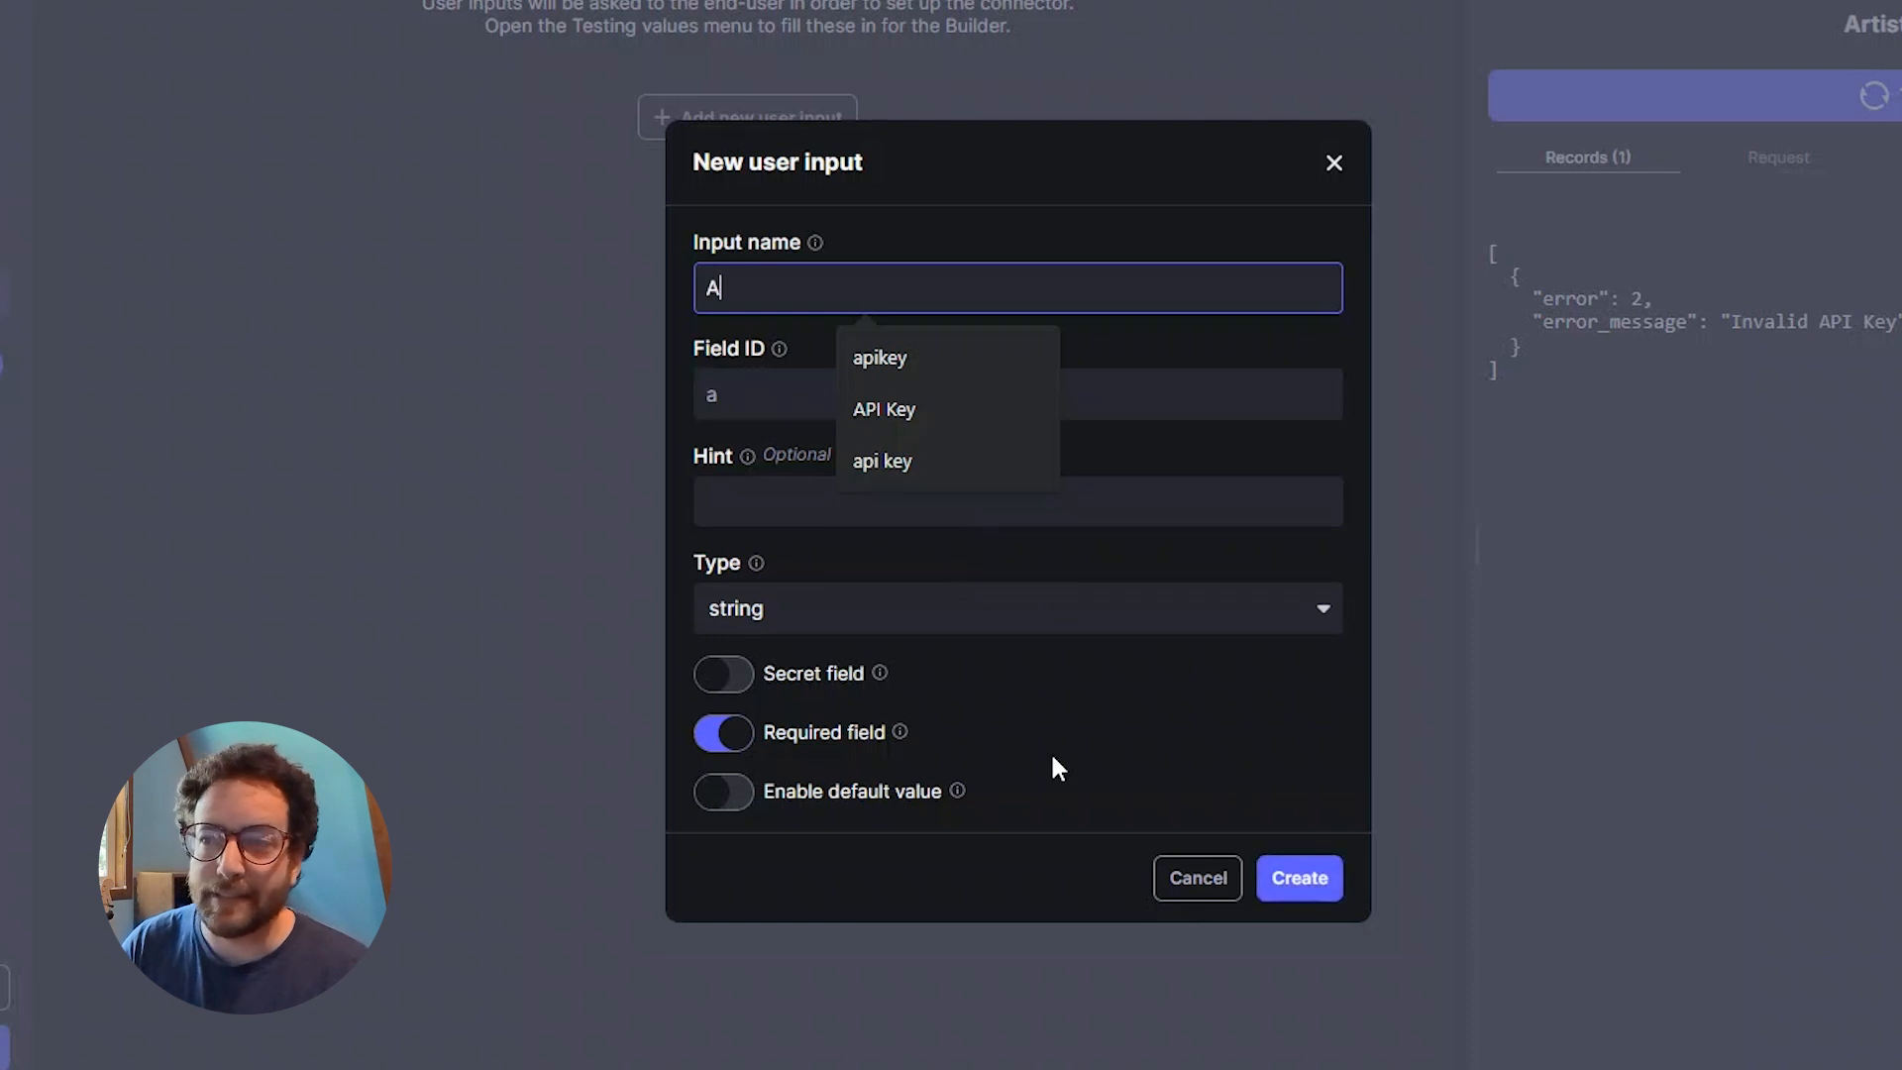
{"action": "type", "text": "PI "}
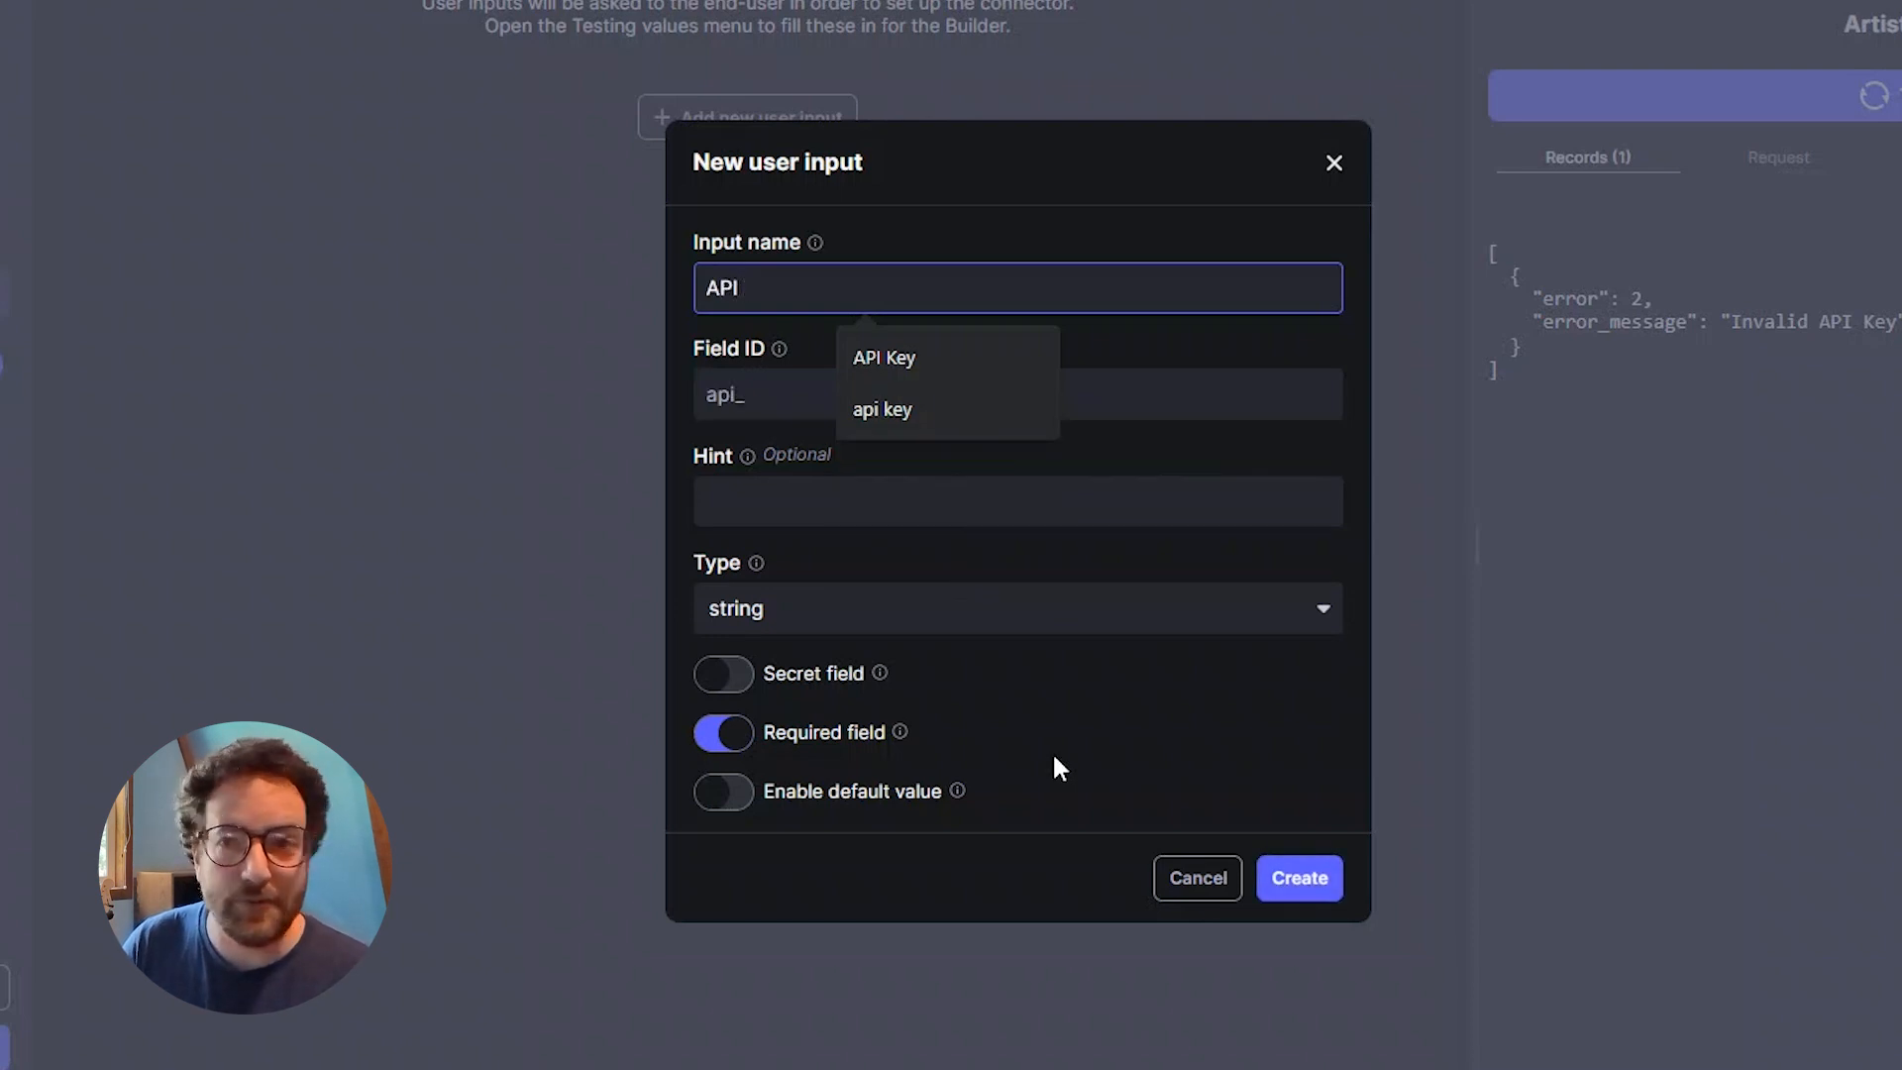
{"action": "type", "text": "K"}
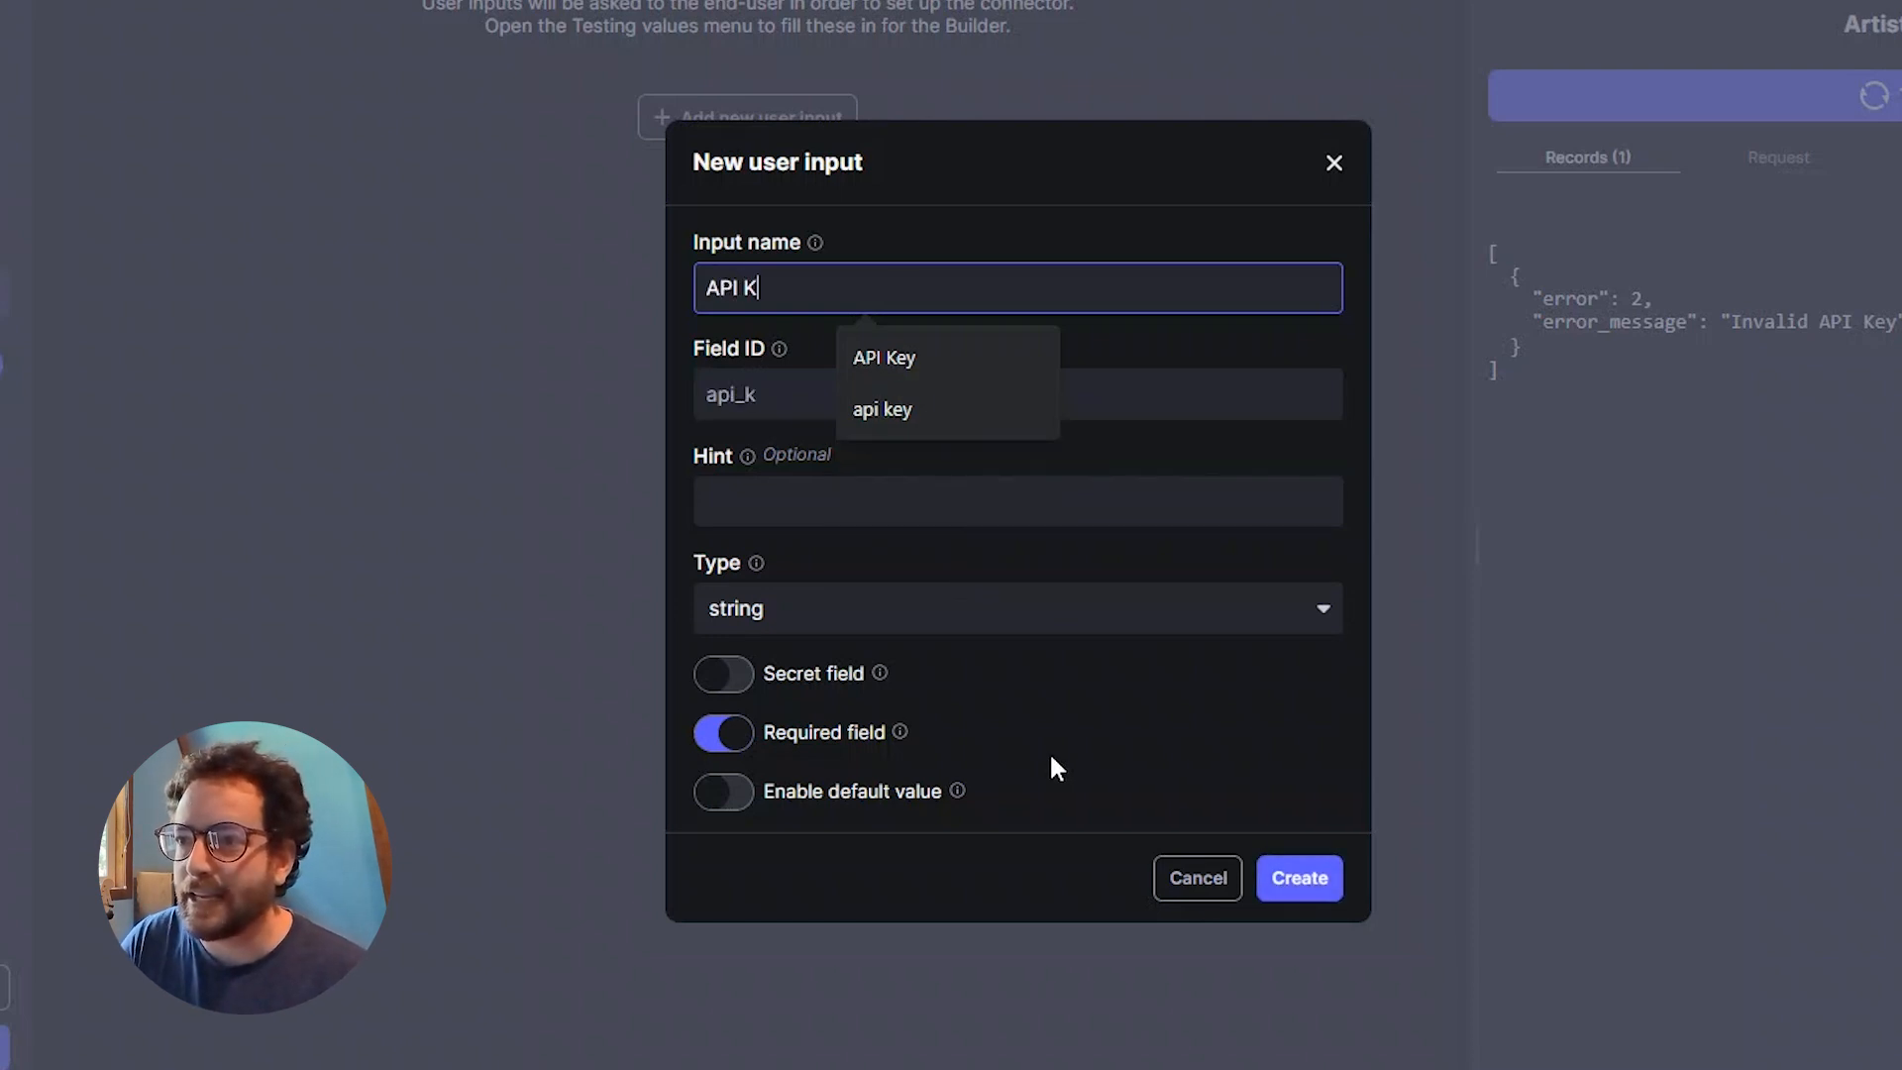
{"action": "type", "text": "ey"}
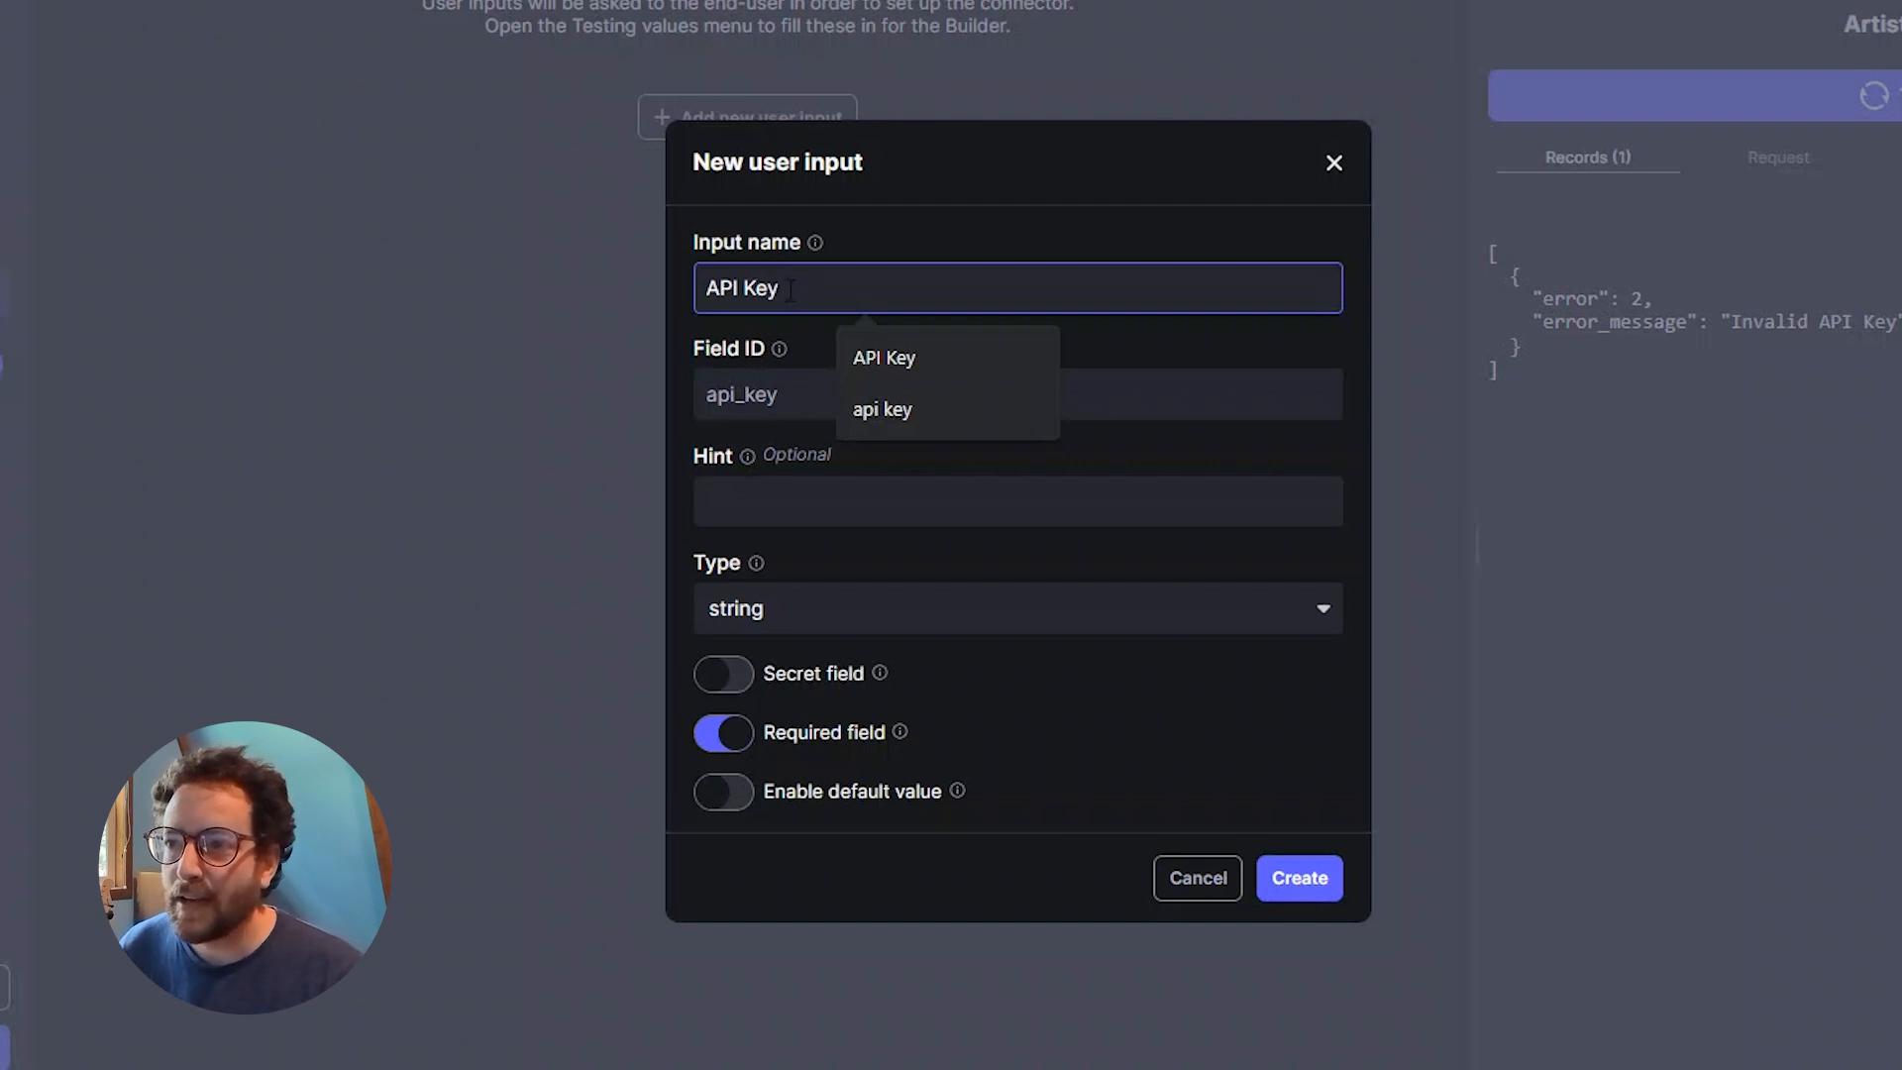
{"action": "key", "text": "ctrl+a"}
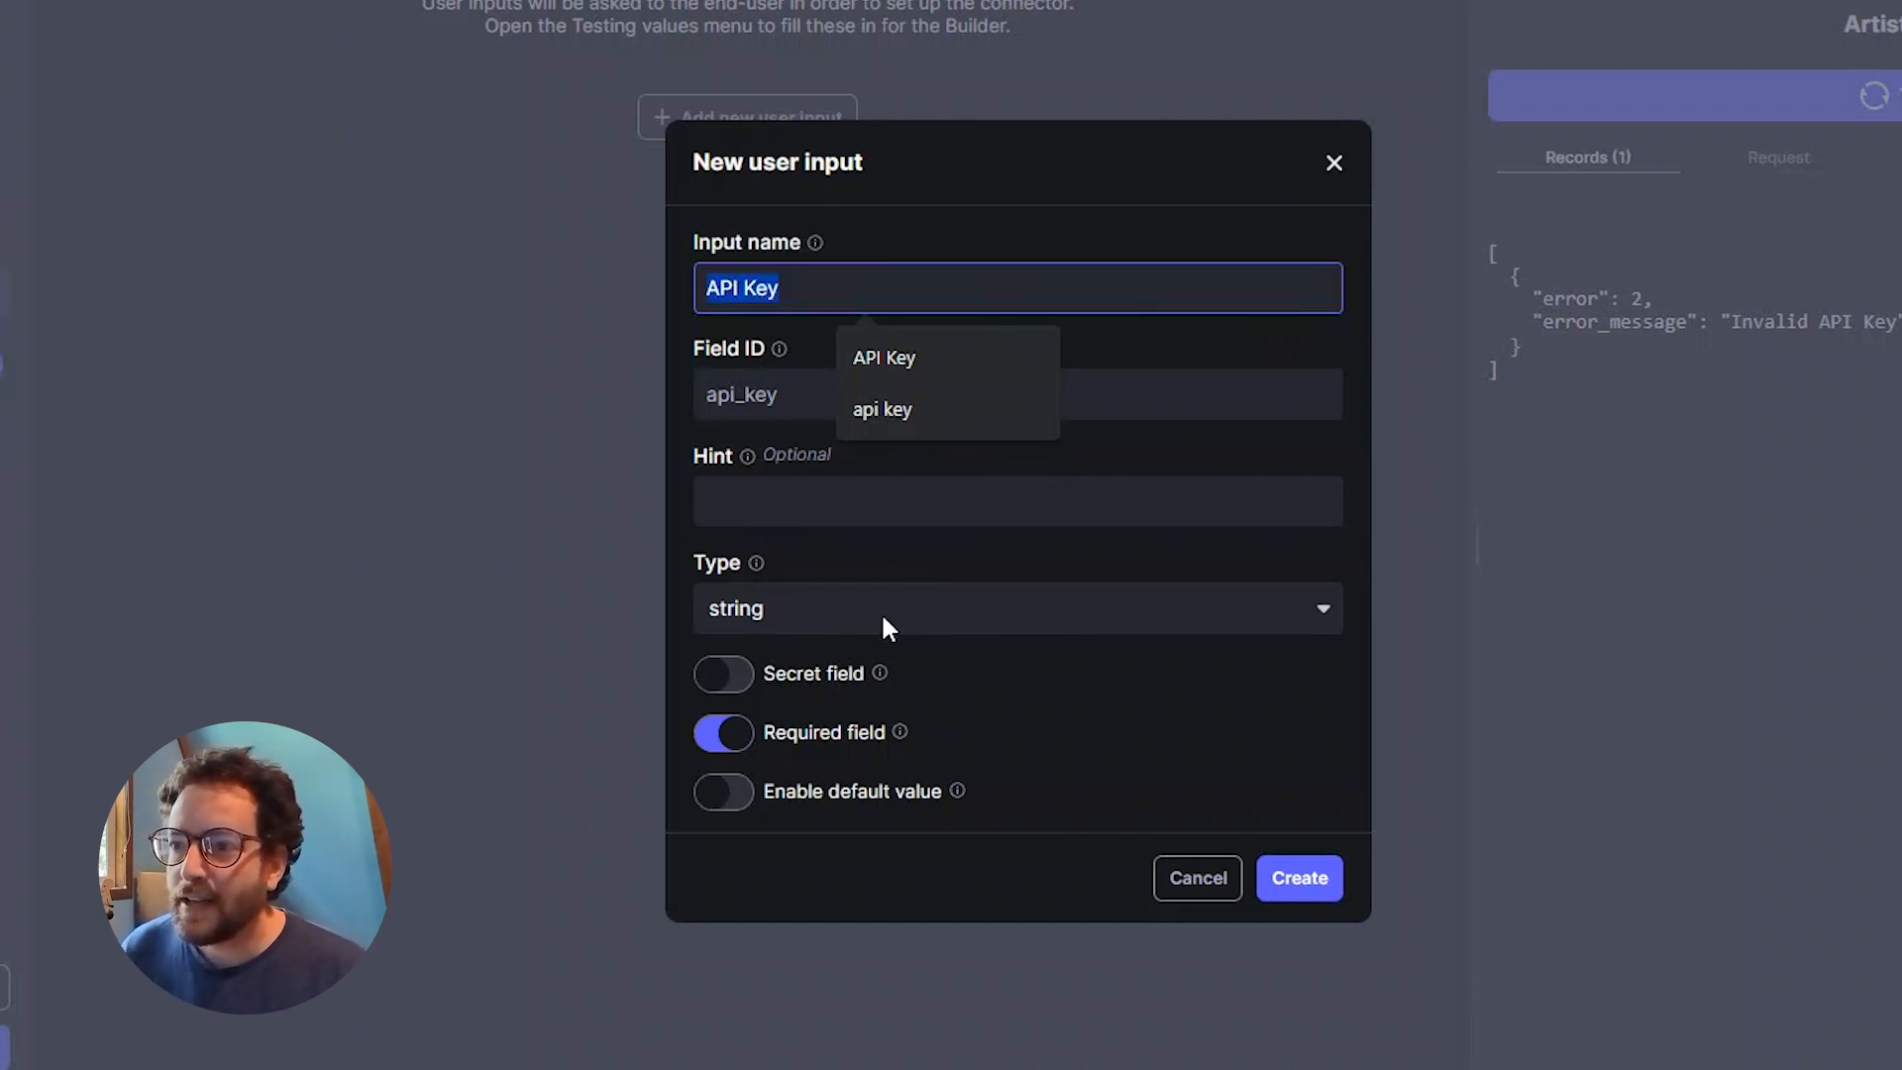
{"action": "left_click", "coordinate": [728, 677]}
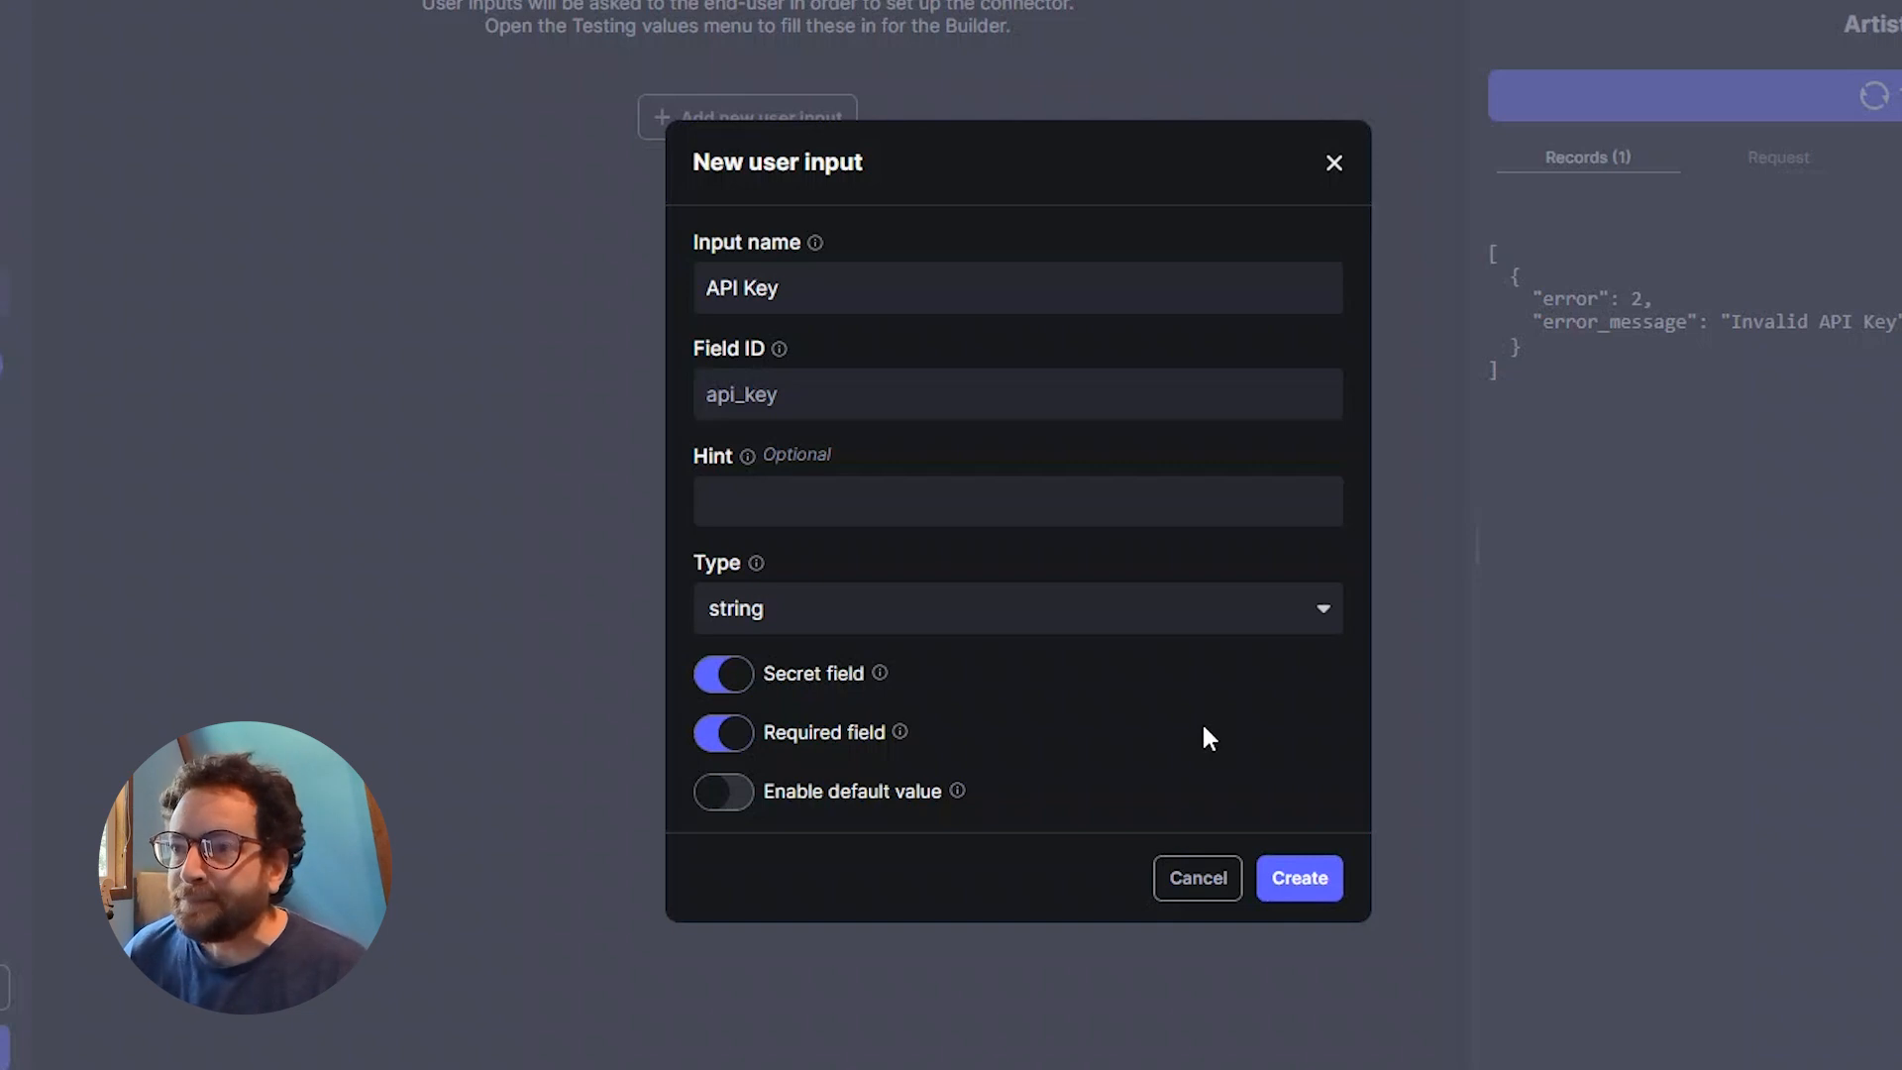
{"action": "left_click", "coordinate": [1297, 877]}
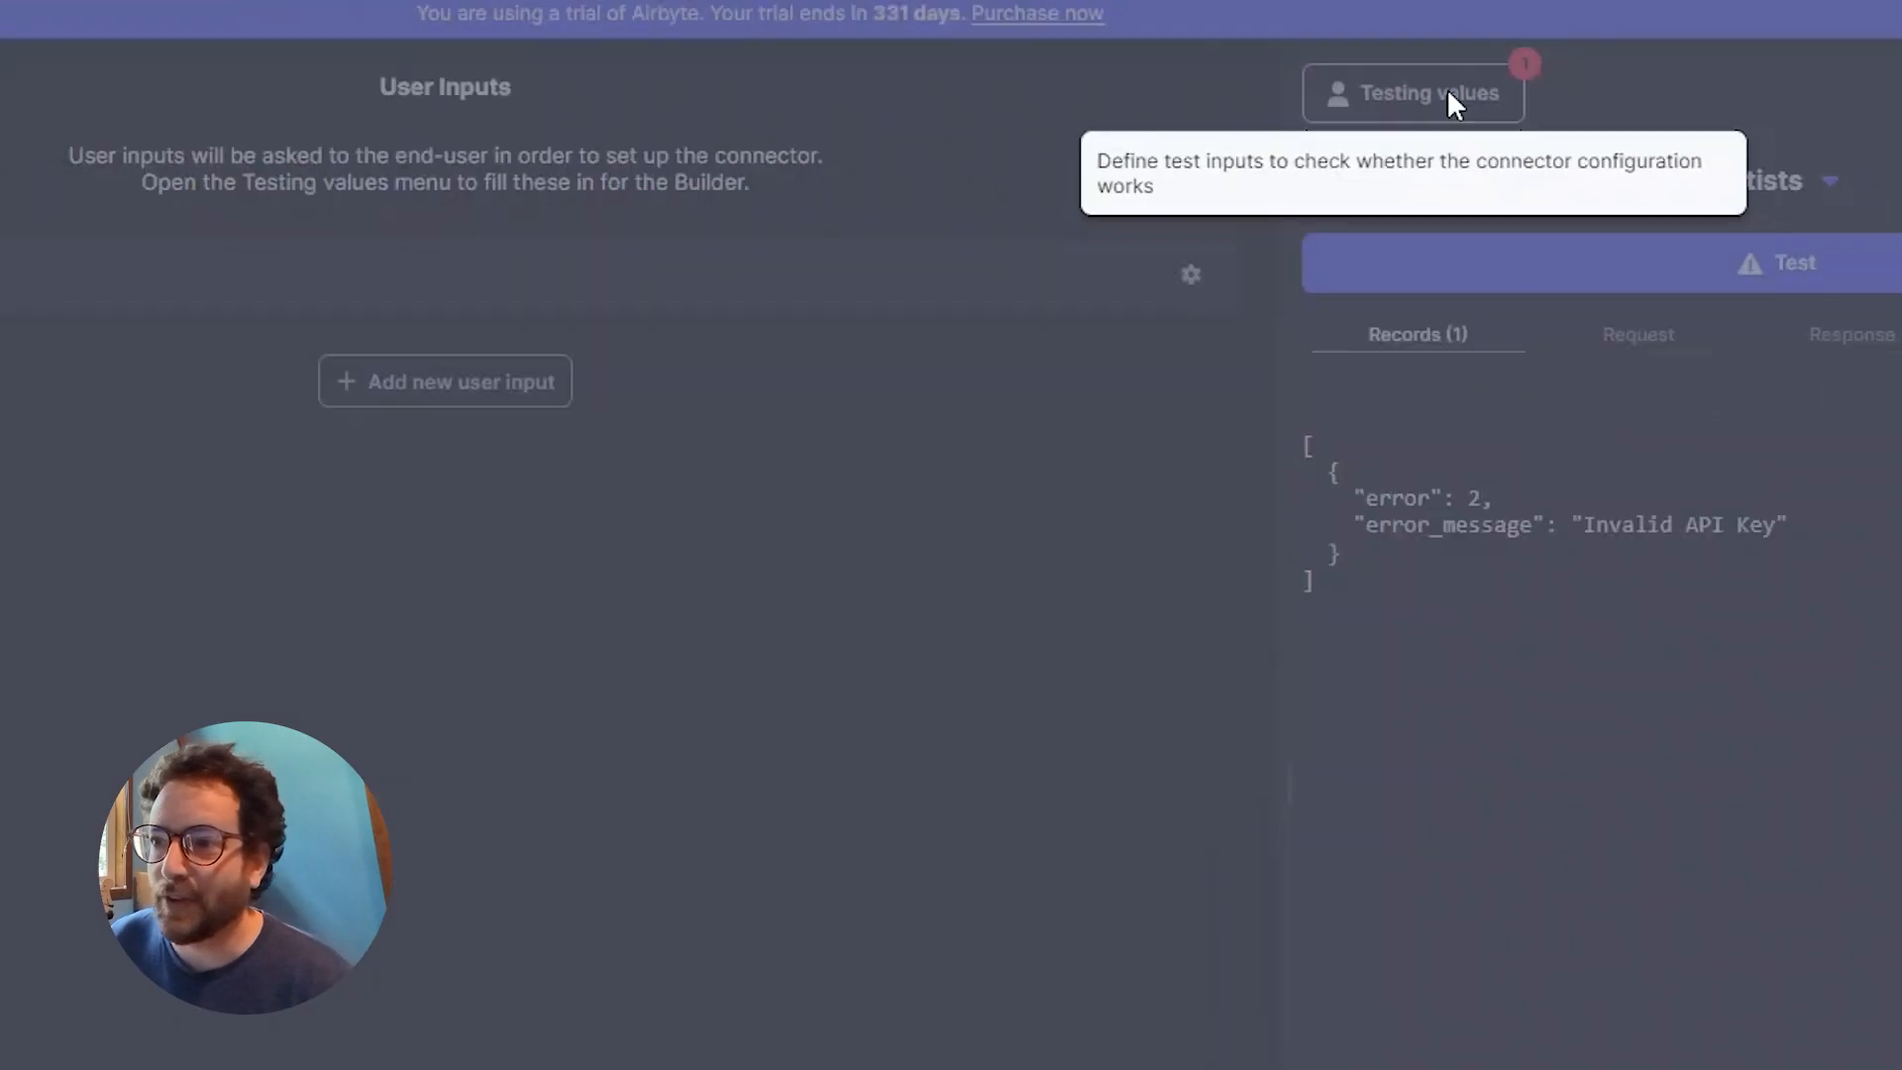
Paste the API key into the API Key testing value and save it.
{"action": "left_click", "coordinate": [1359, 188]}
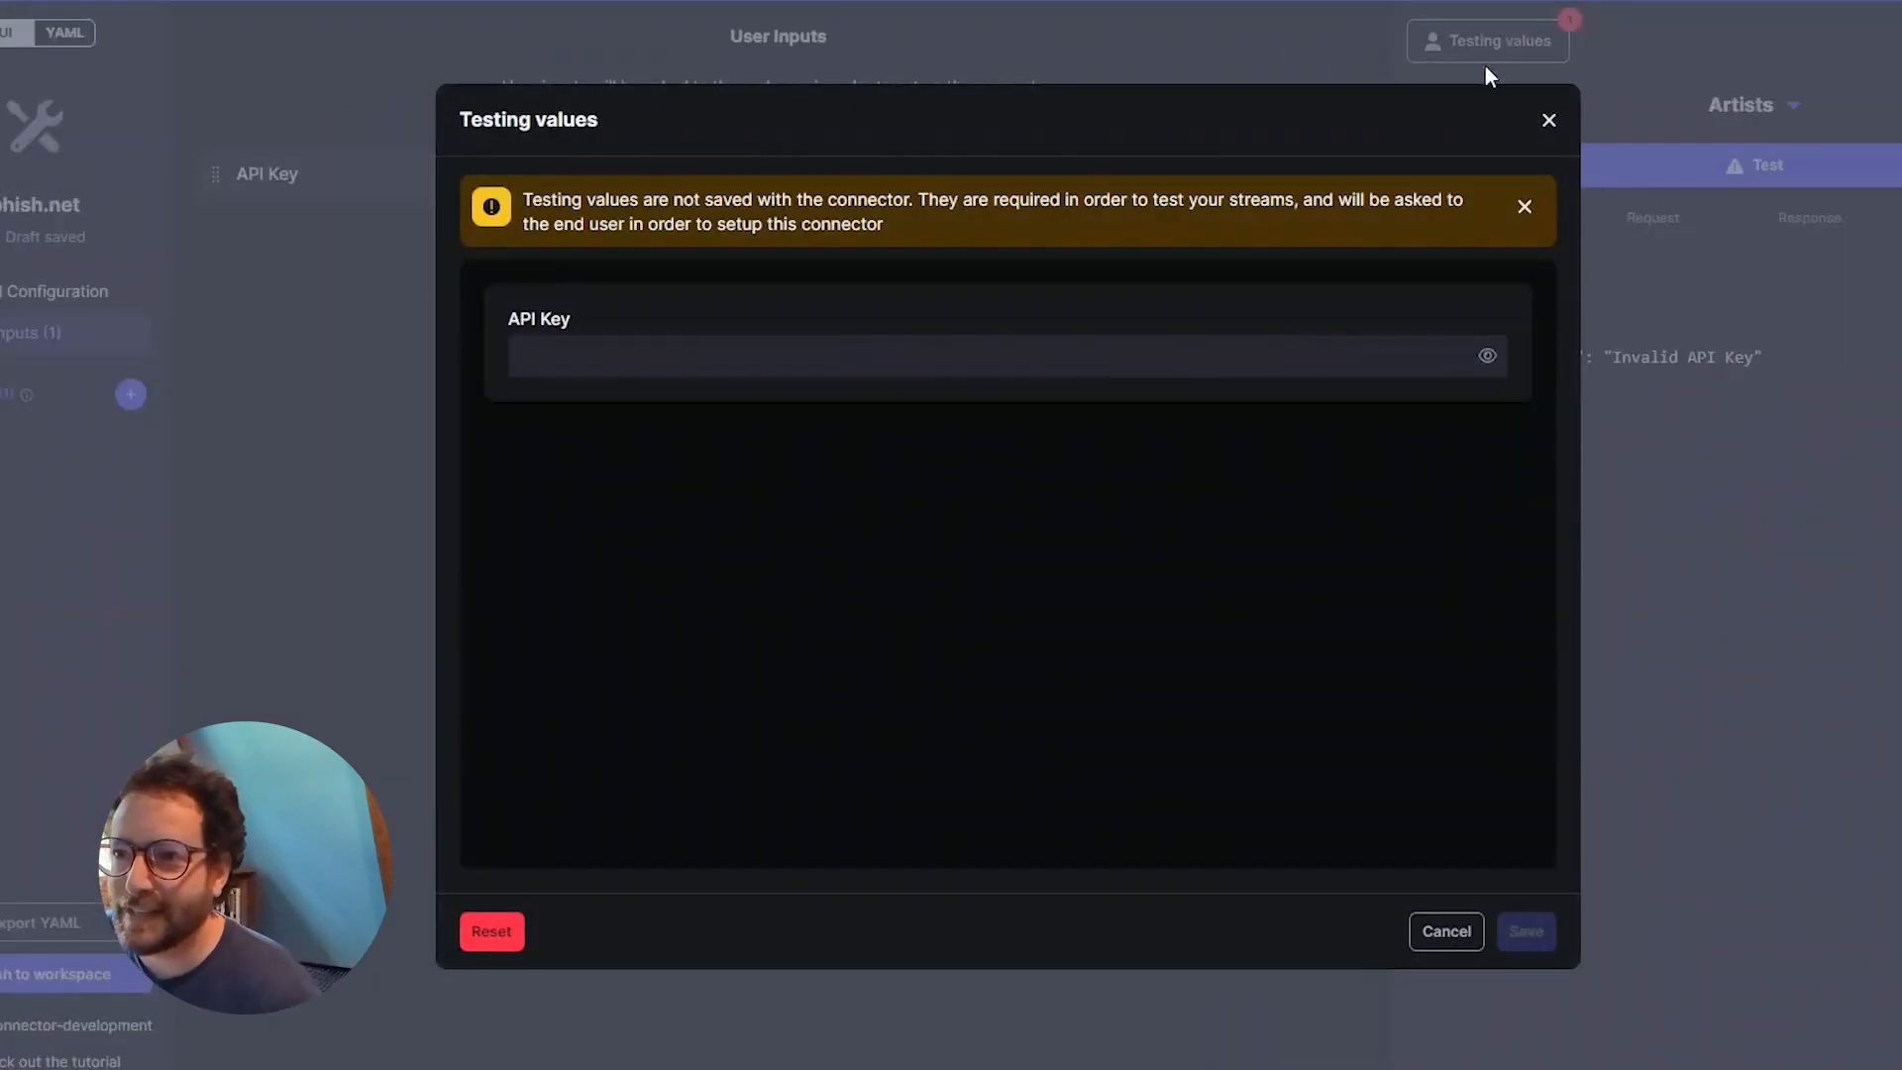
{"action": "left_click", "coordinate": [690, 344]}
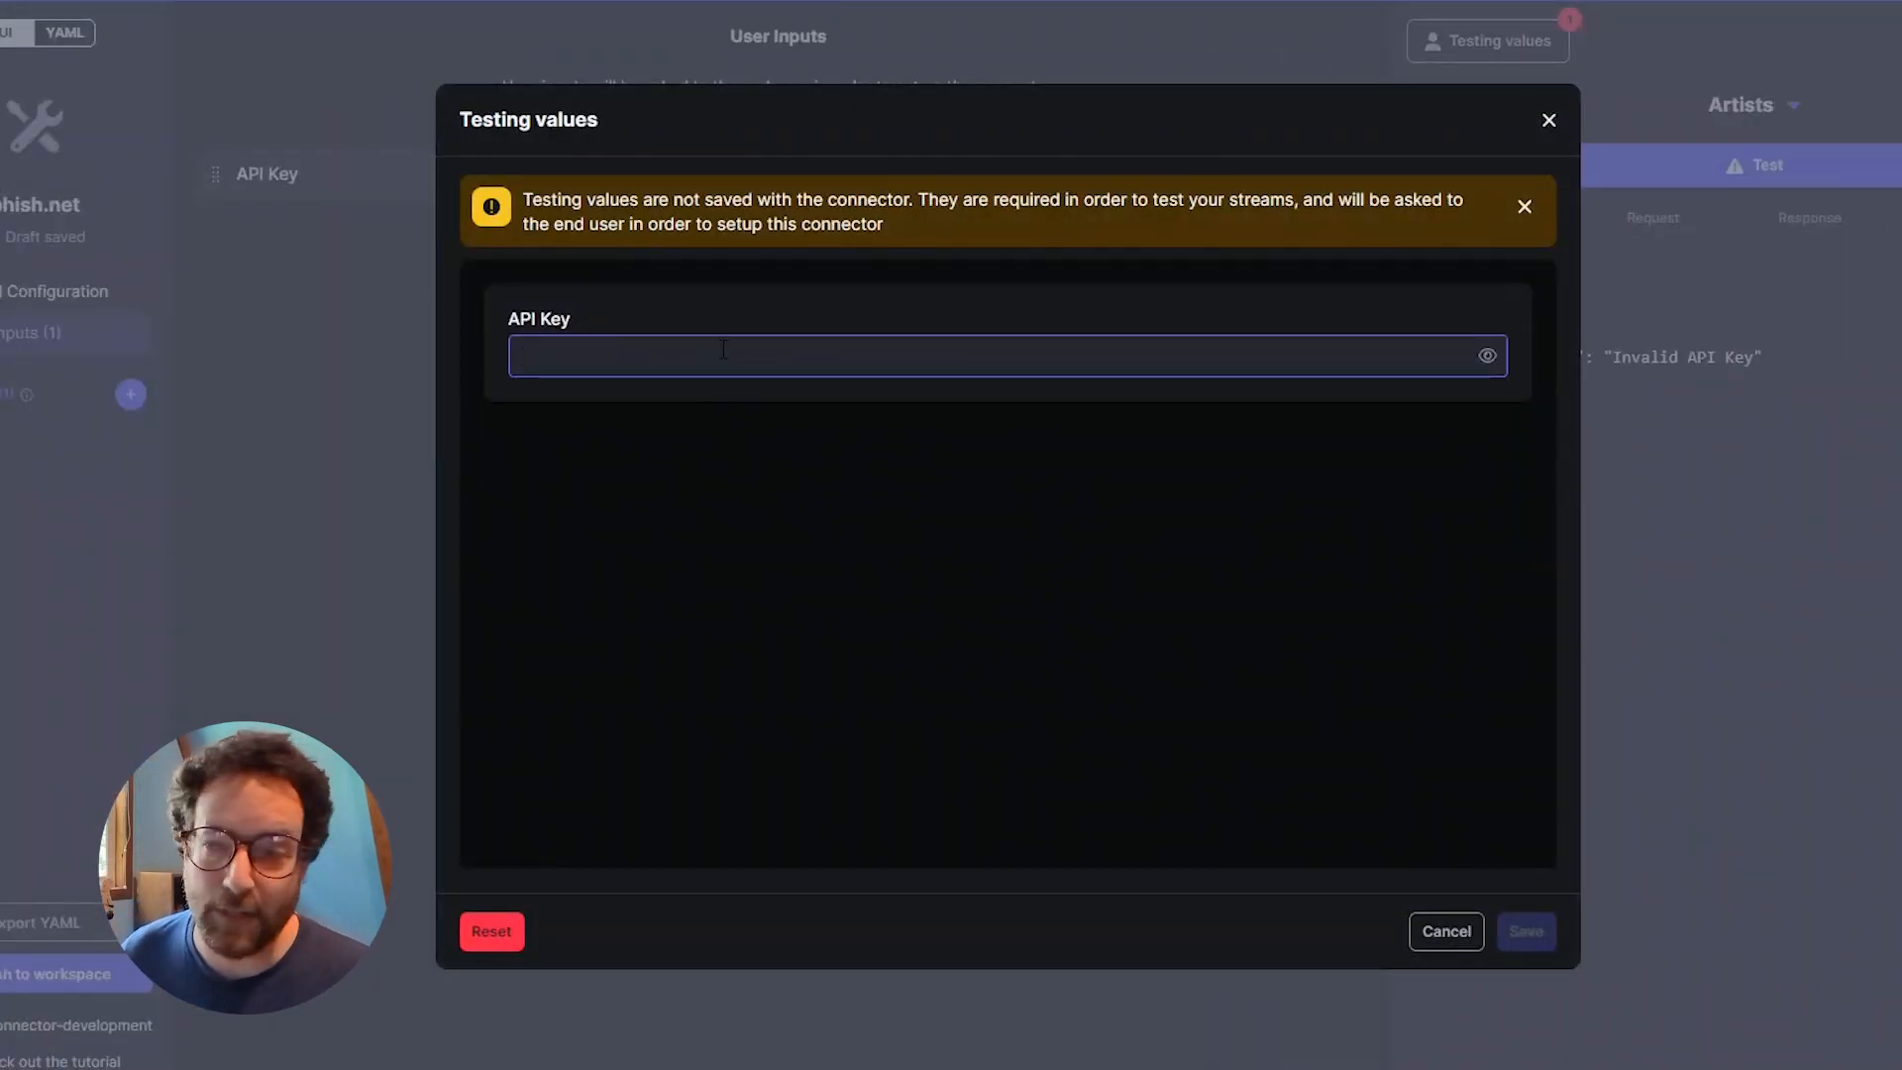
{"action": "key", "text": "ctrl+v"}
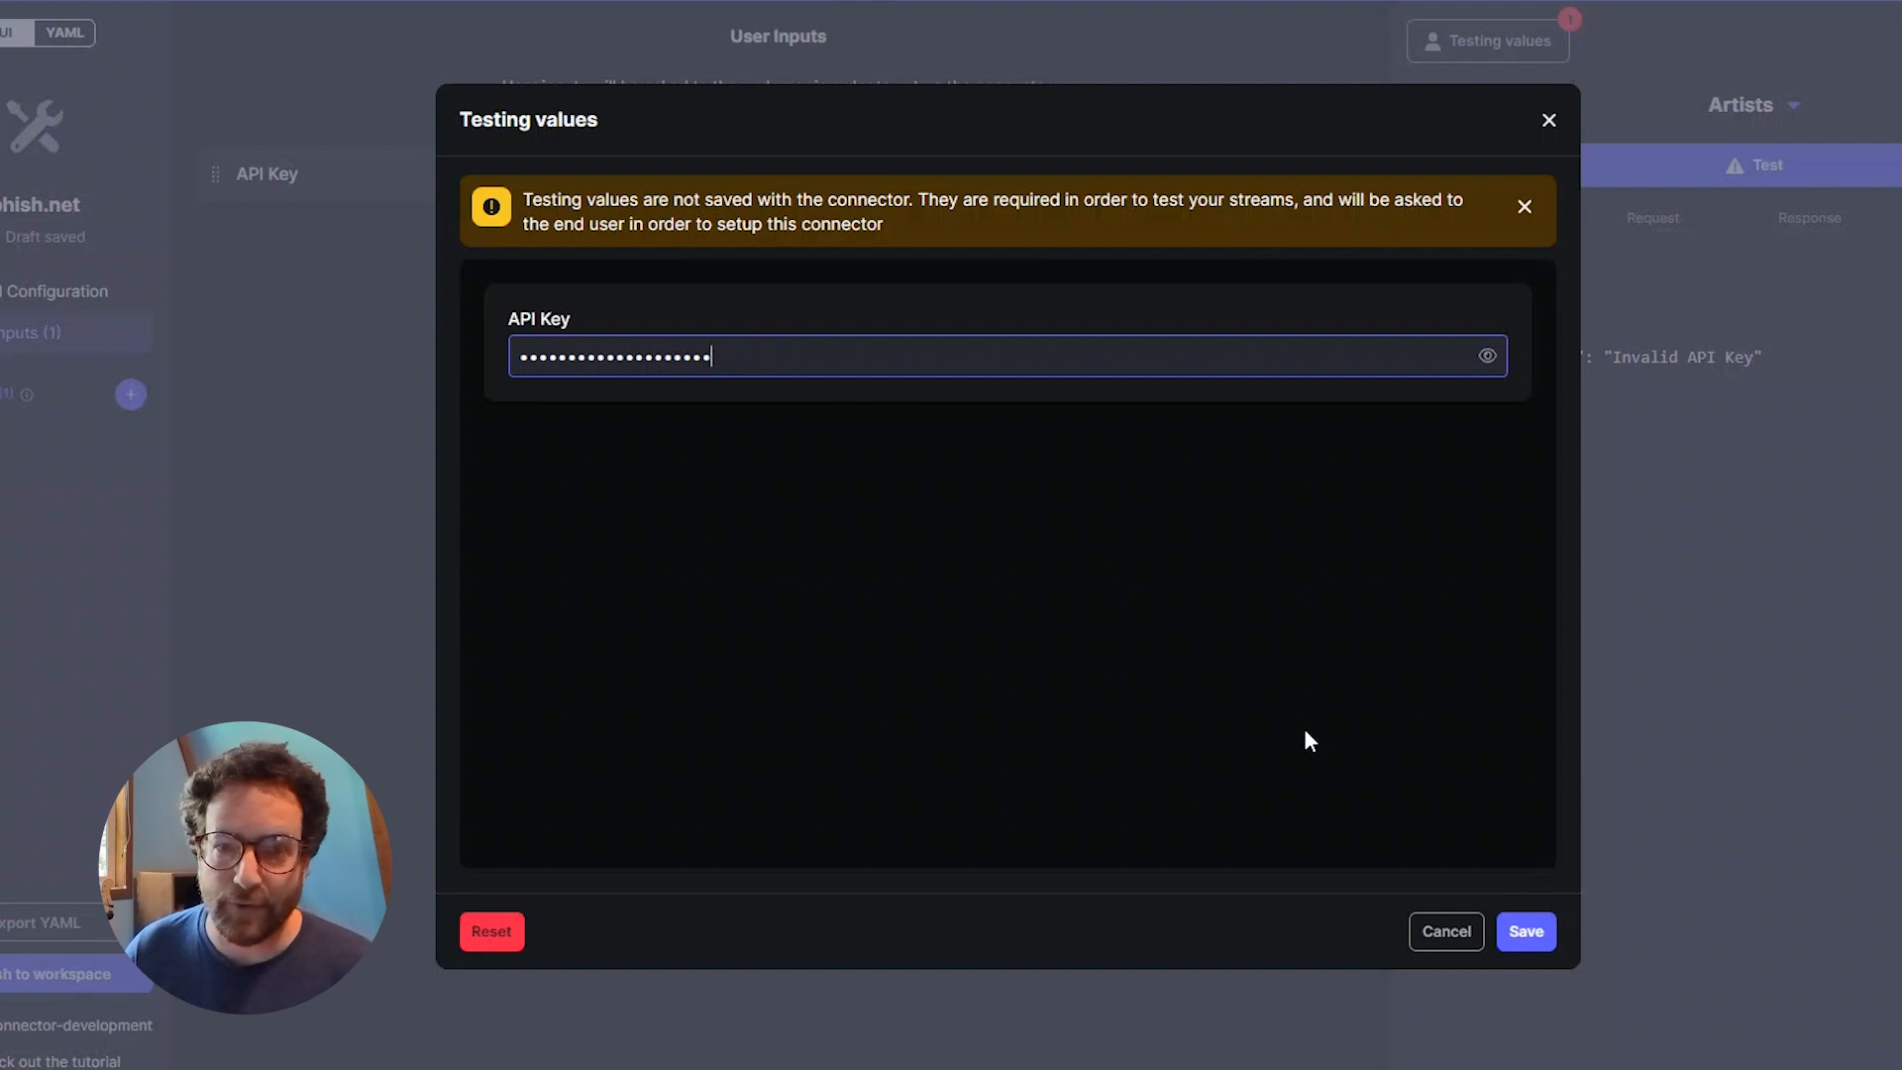
{"action": "left_click", "coordinate": [1525, 931]}
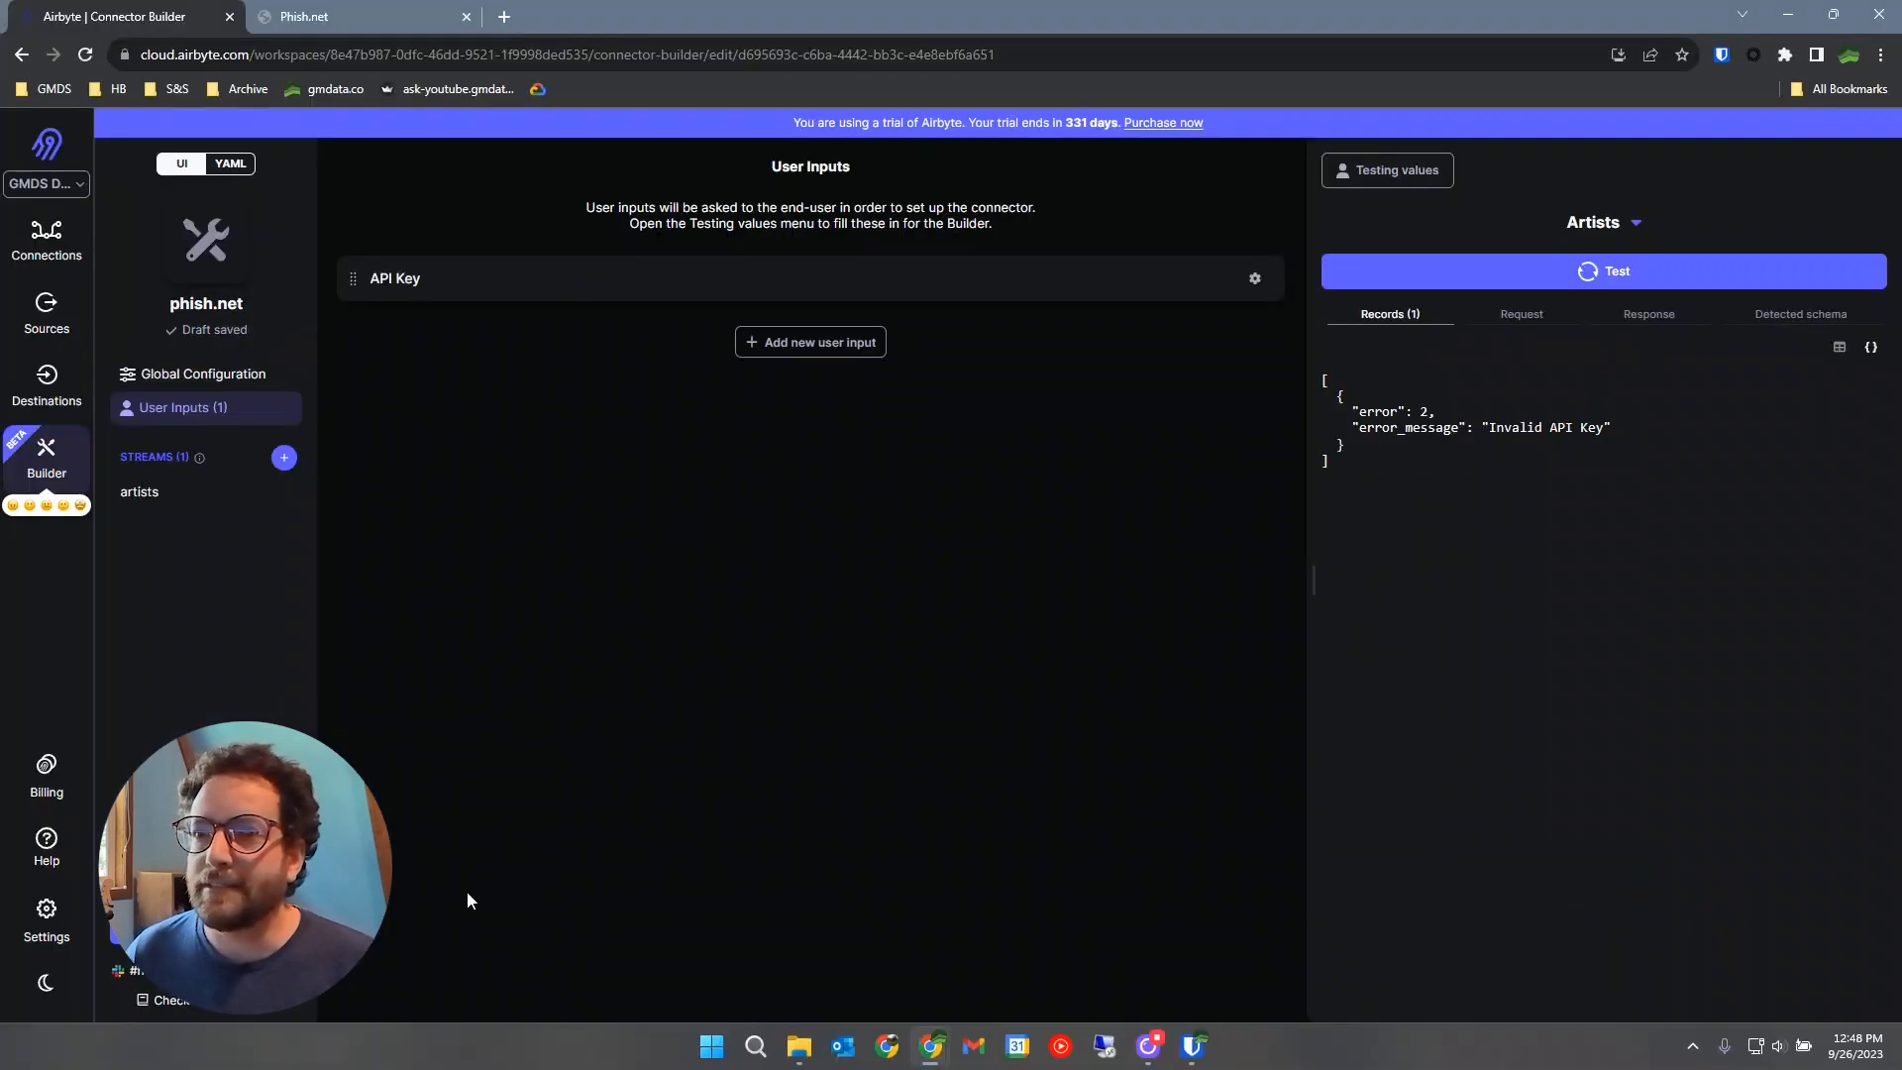
Open the artists stream's configuration and add an empty query parameter.
{"action": "left_click", "coordinate": [164, 503]}
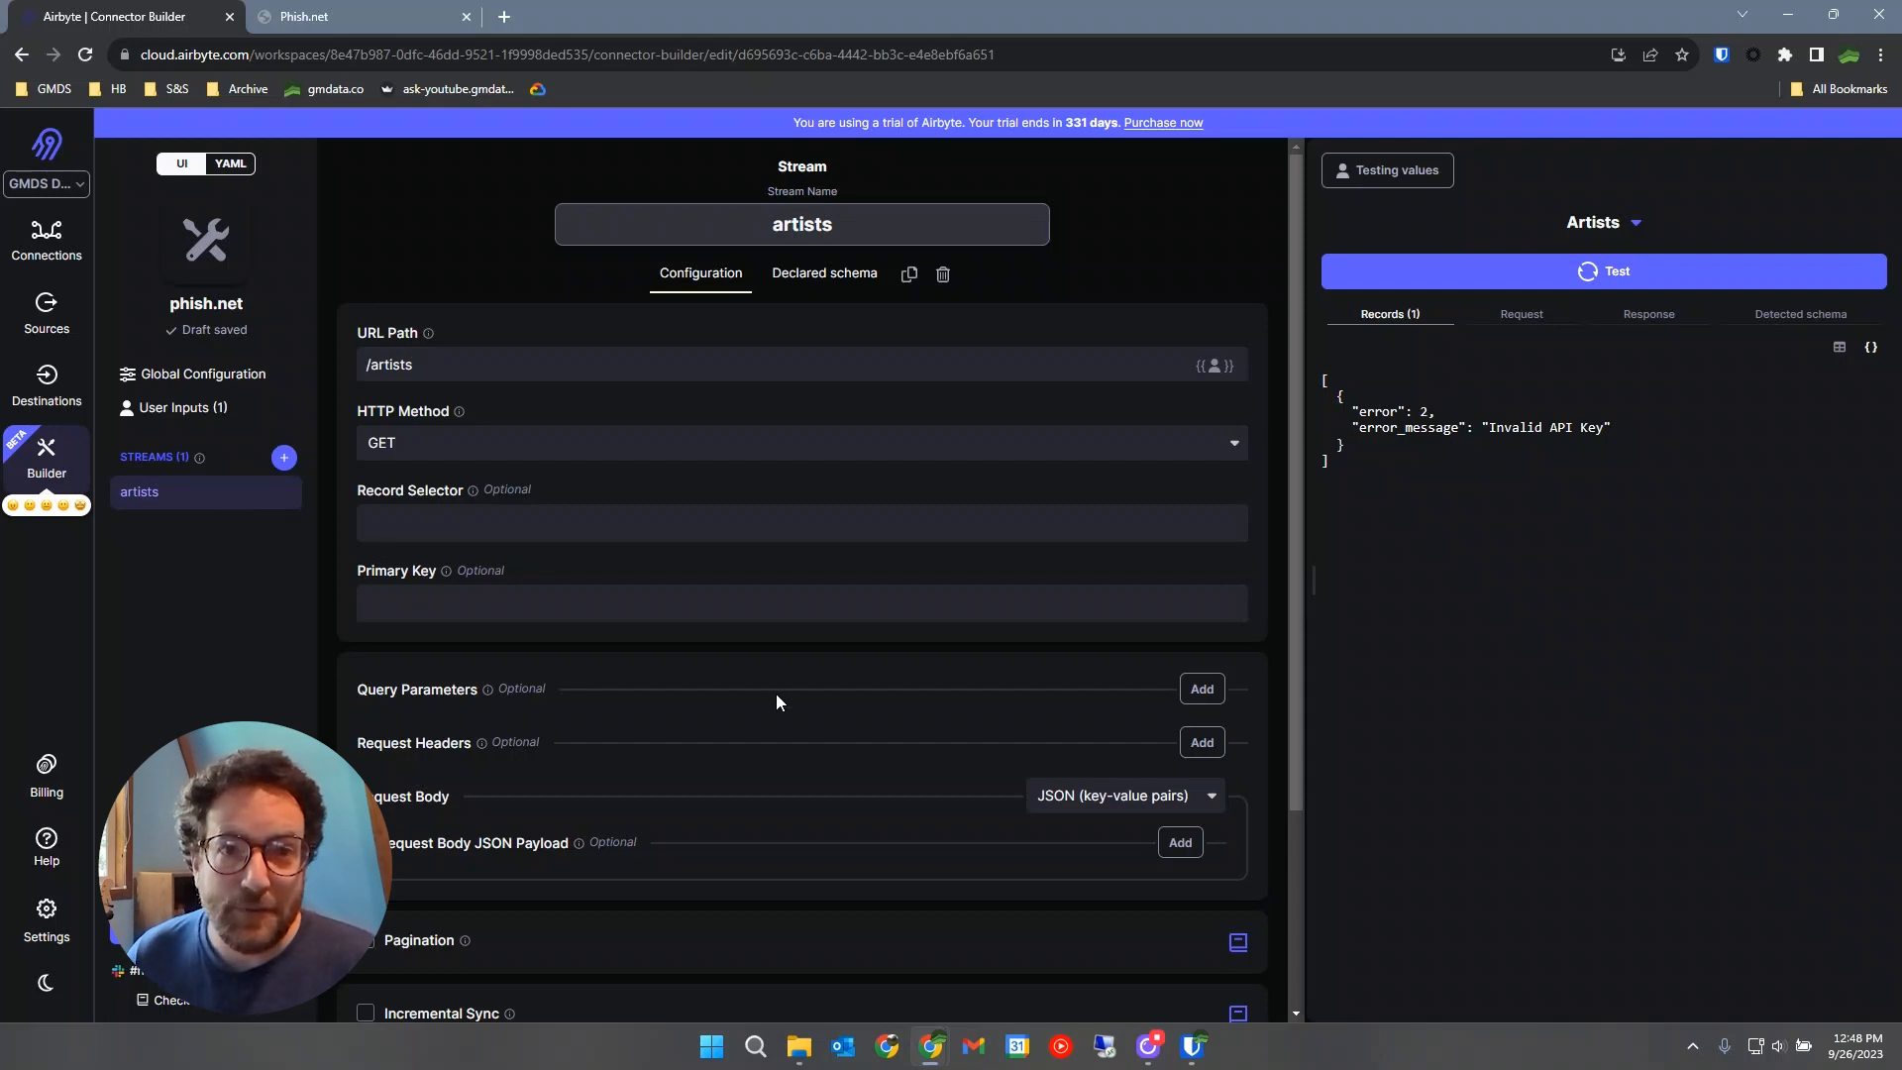
{"action": "scroll", "coordinate": [814, 790], "scroll_direction": "down", "scroll_amount": 3}
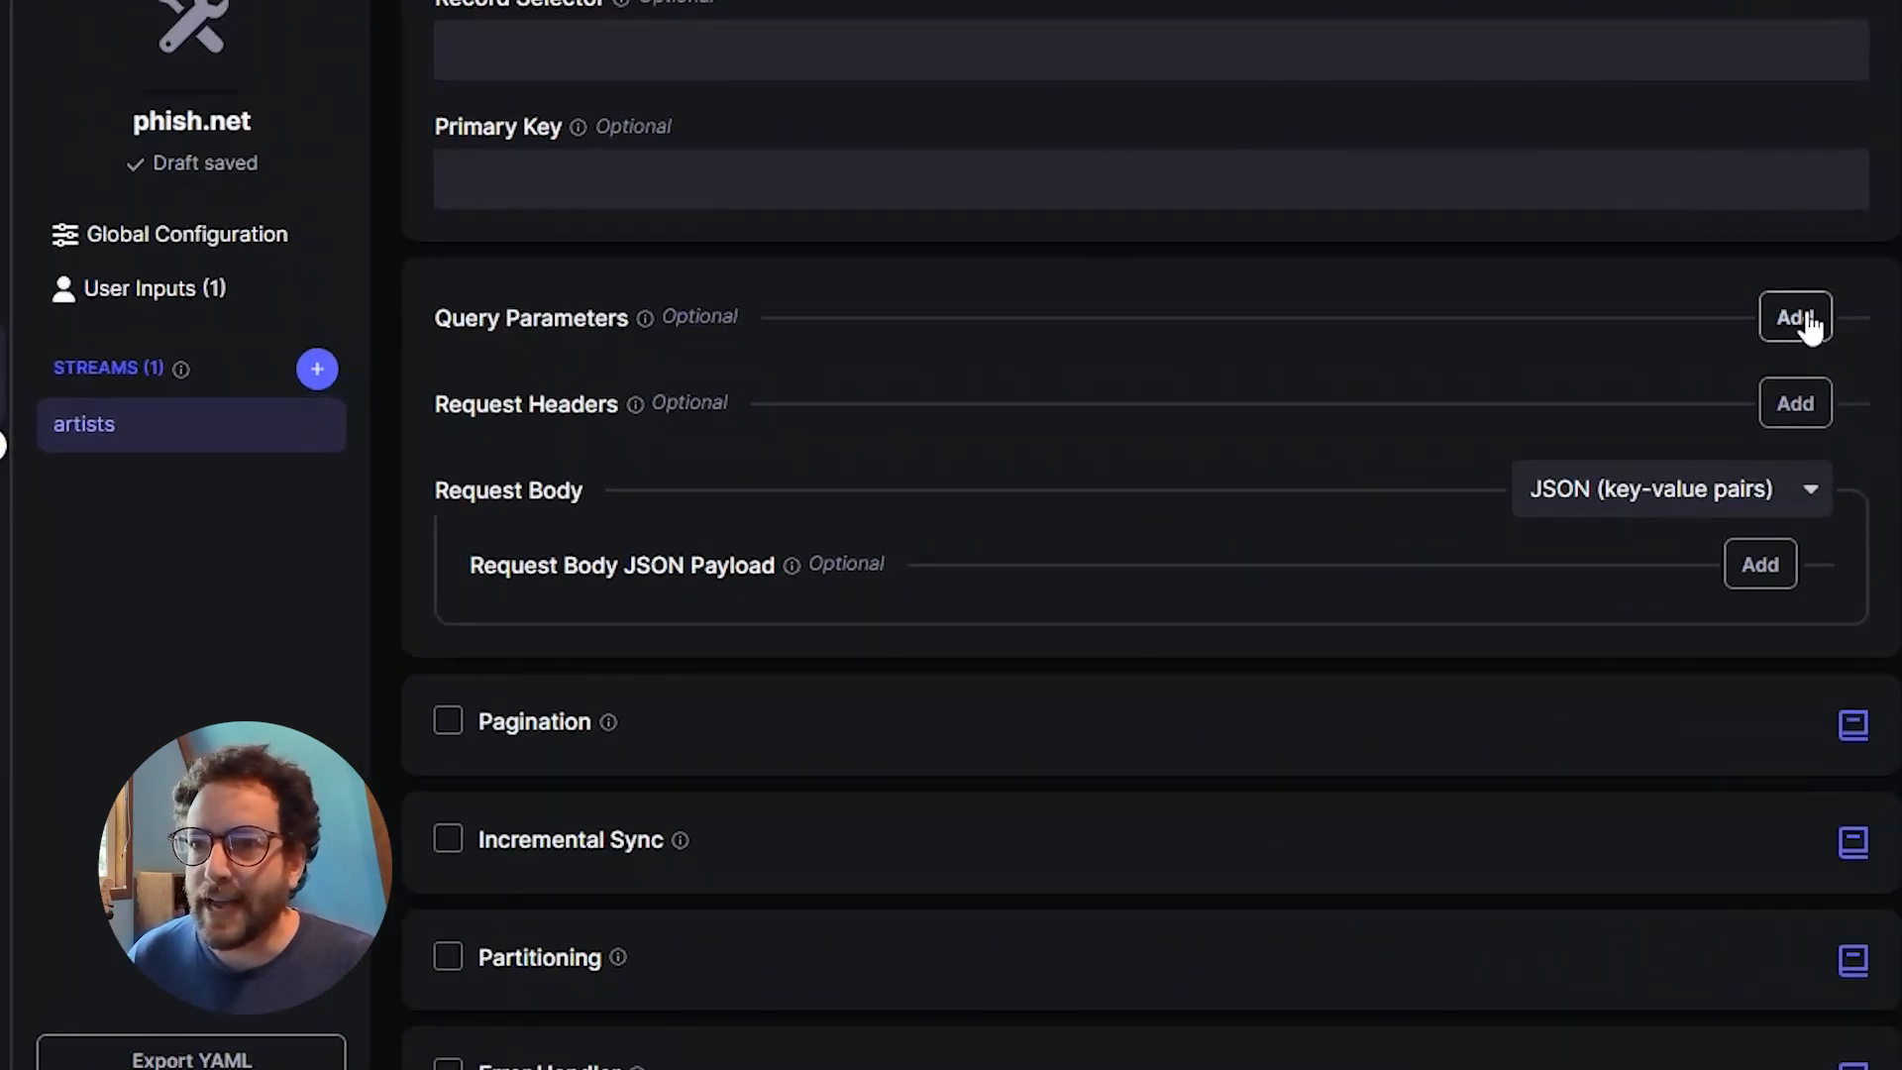
{"action": "left_click", "coordinate": [1801, 319]}
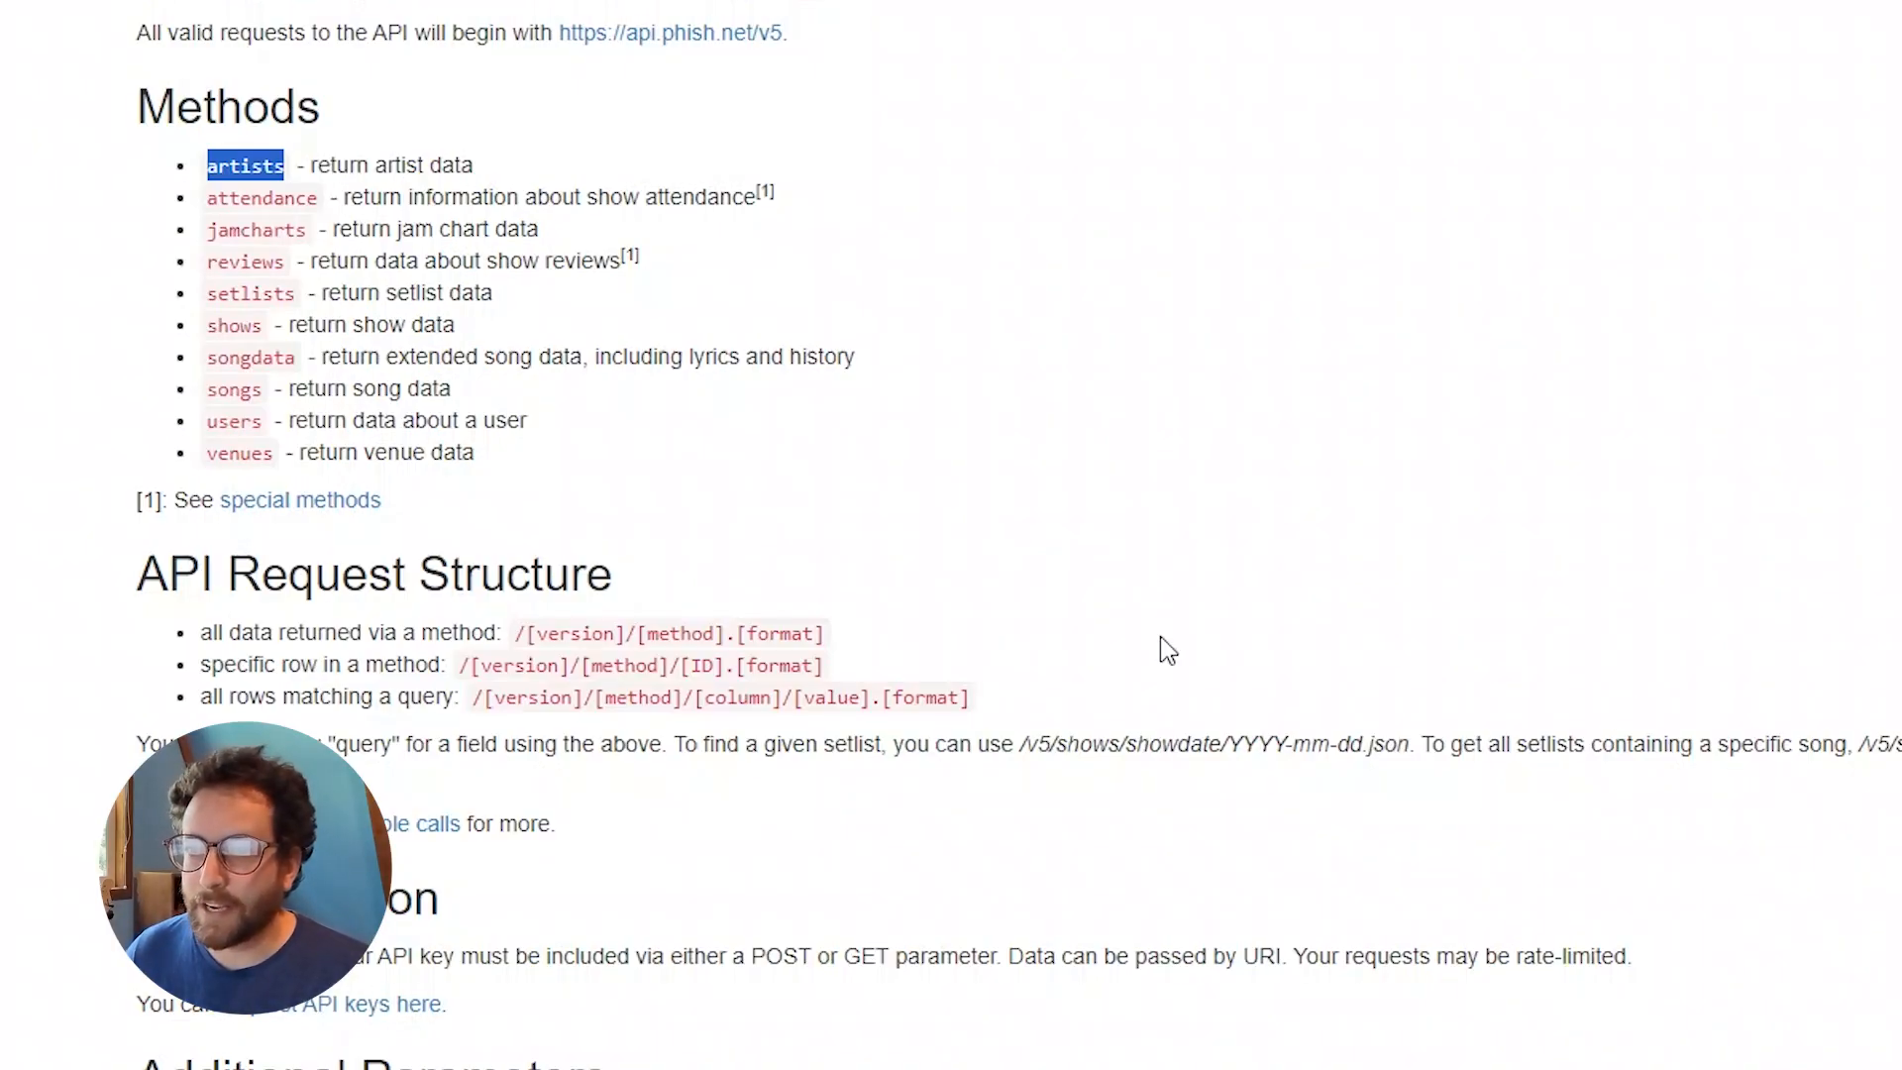
Switch to the Phish.net API documentation and look up the API key parameter's name in the query string example.
{"action": "scroll", "coordinate": [1161, 637], "scroll_direction": "down", "scroll_amount": 5}
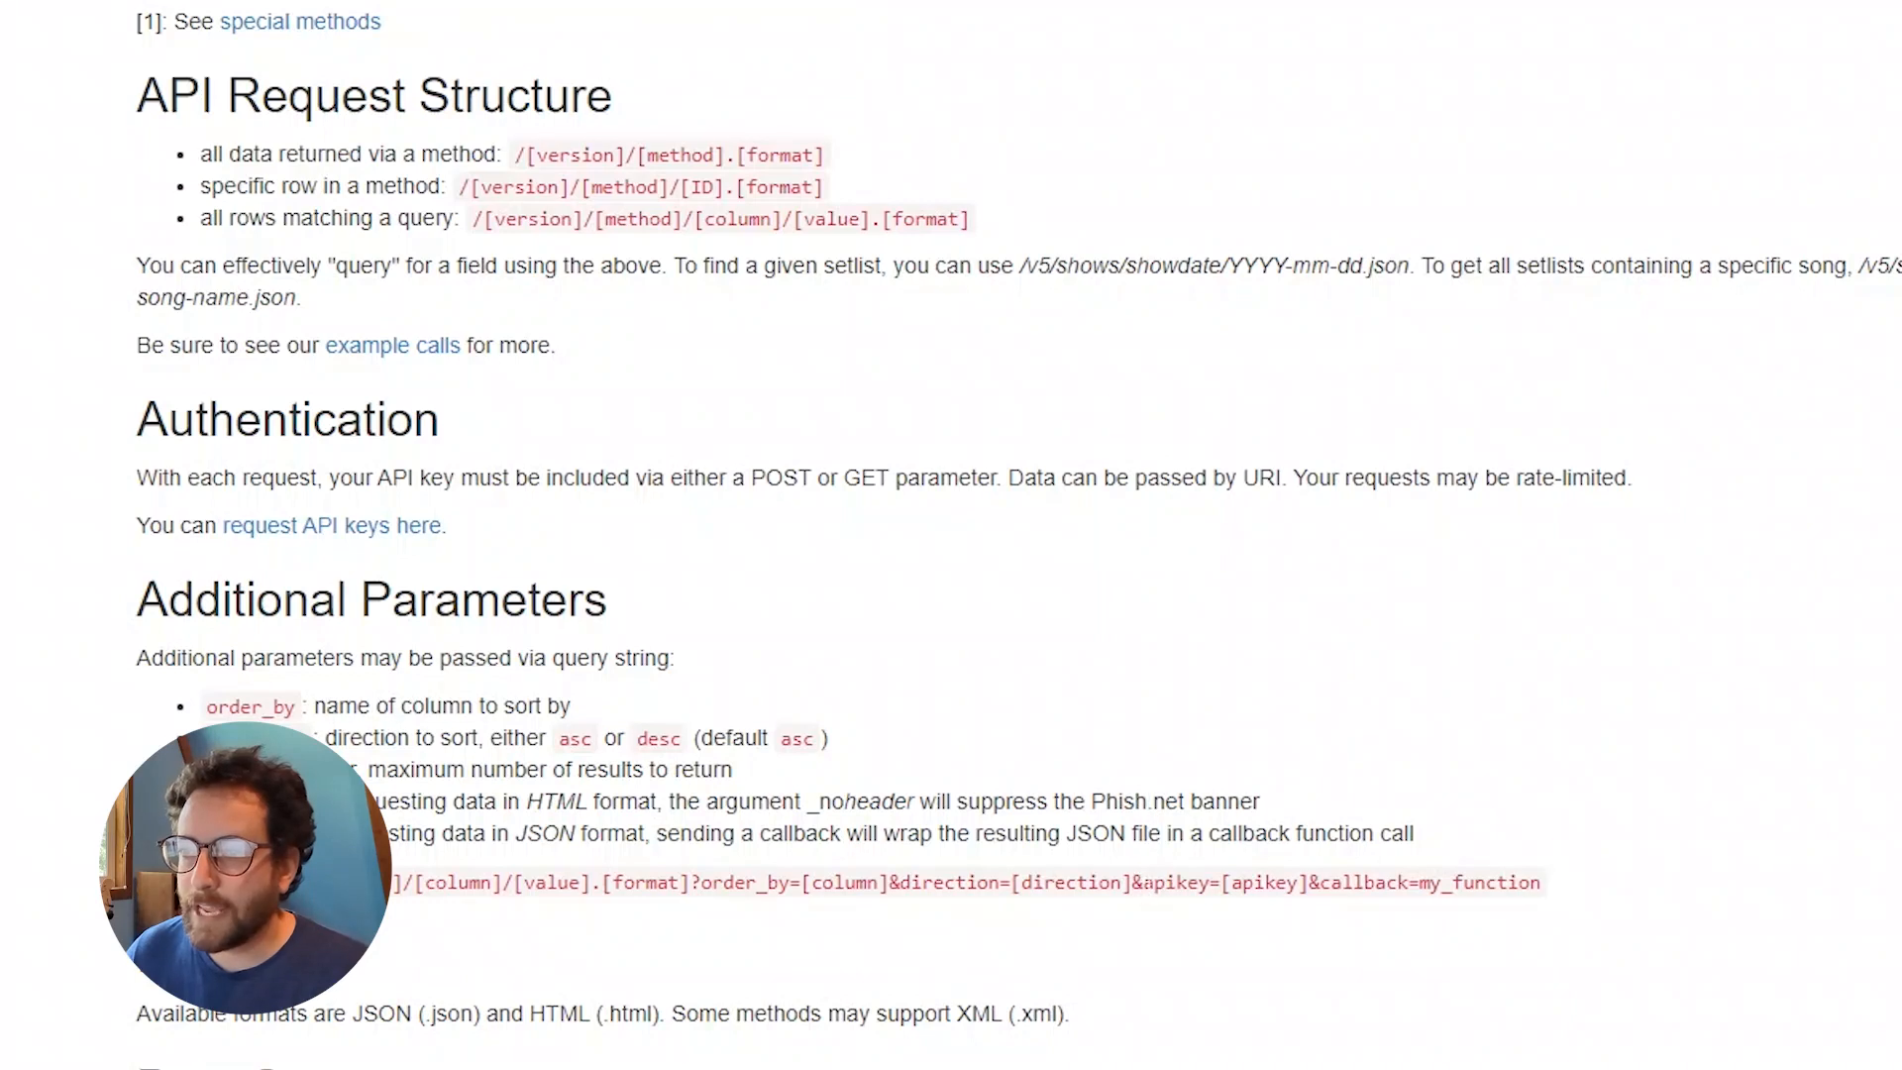
{"action": "left_click_drag", "start_coordinate": [1142, 882], "coordinate": [1210, 881]}
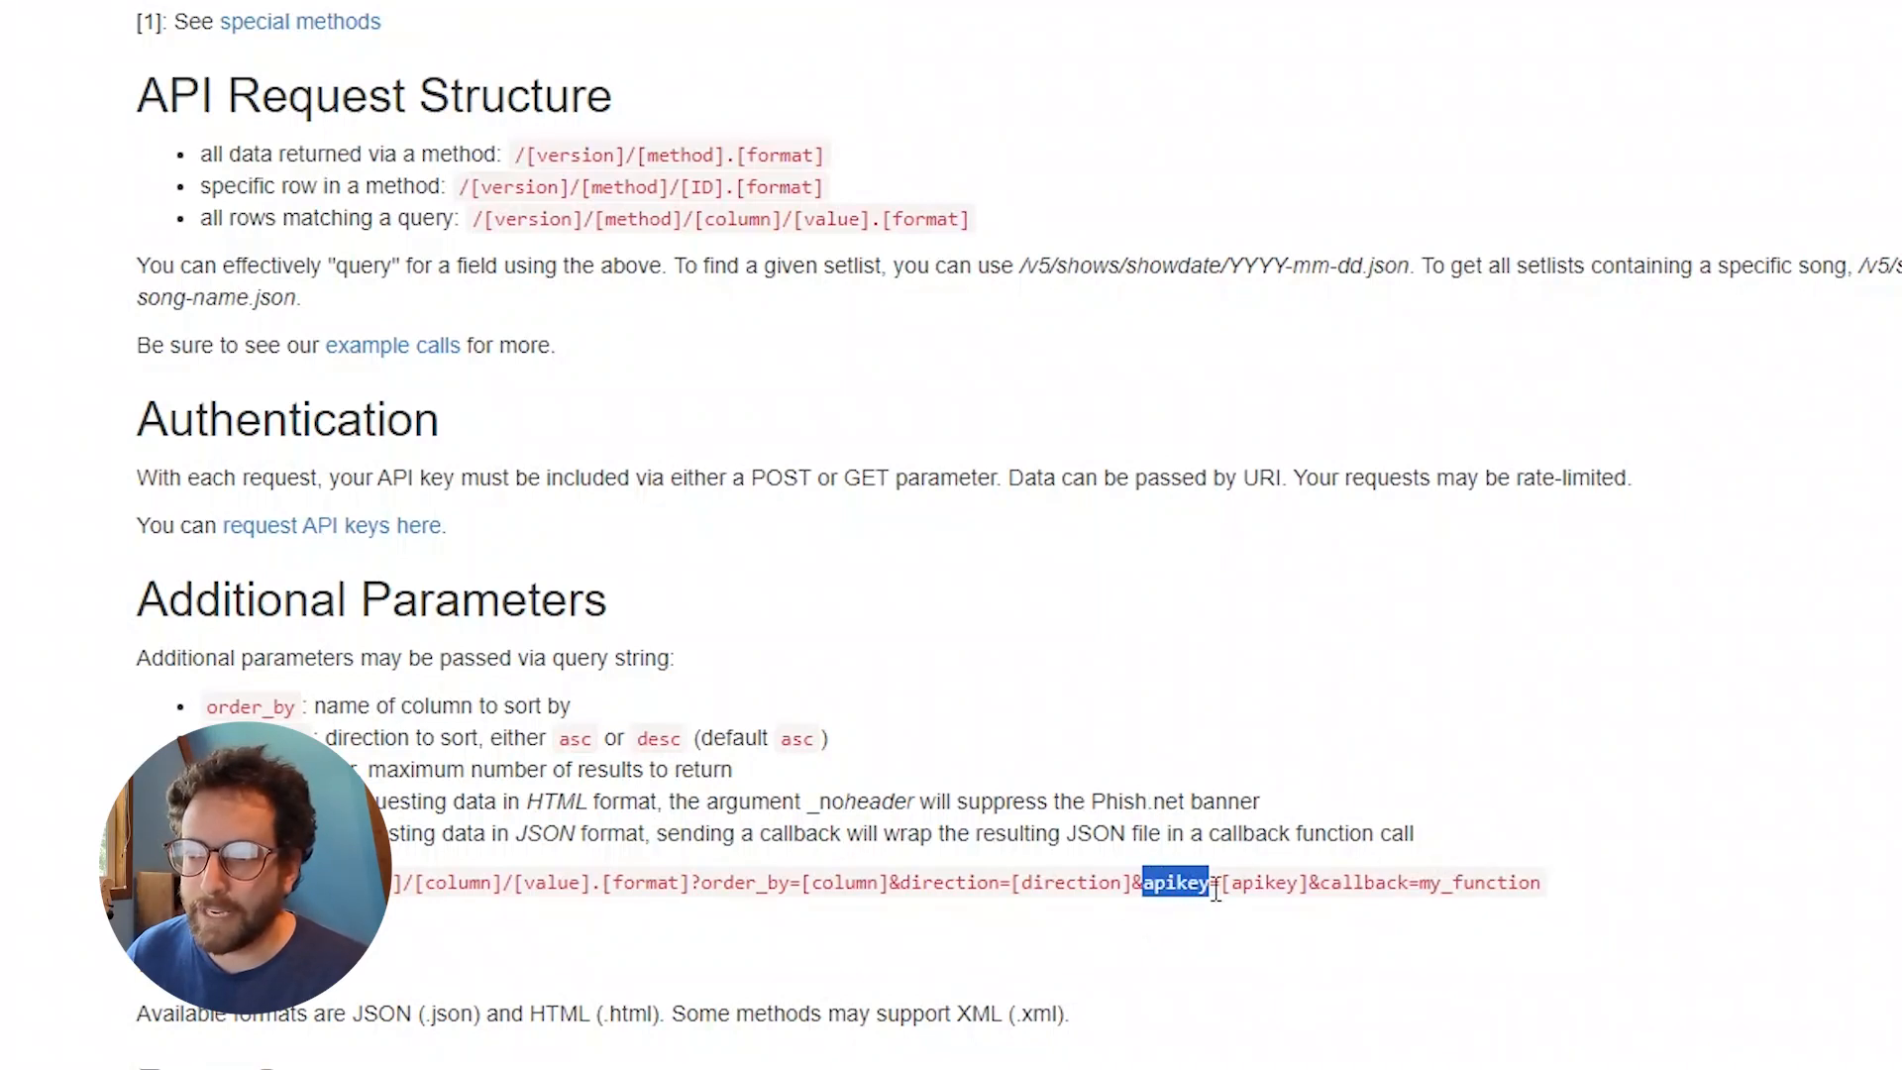
{"action": "left_click_drag", "start_coordinate": [1309, 884], "coordinate": [1143, 881]}
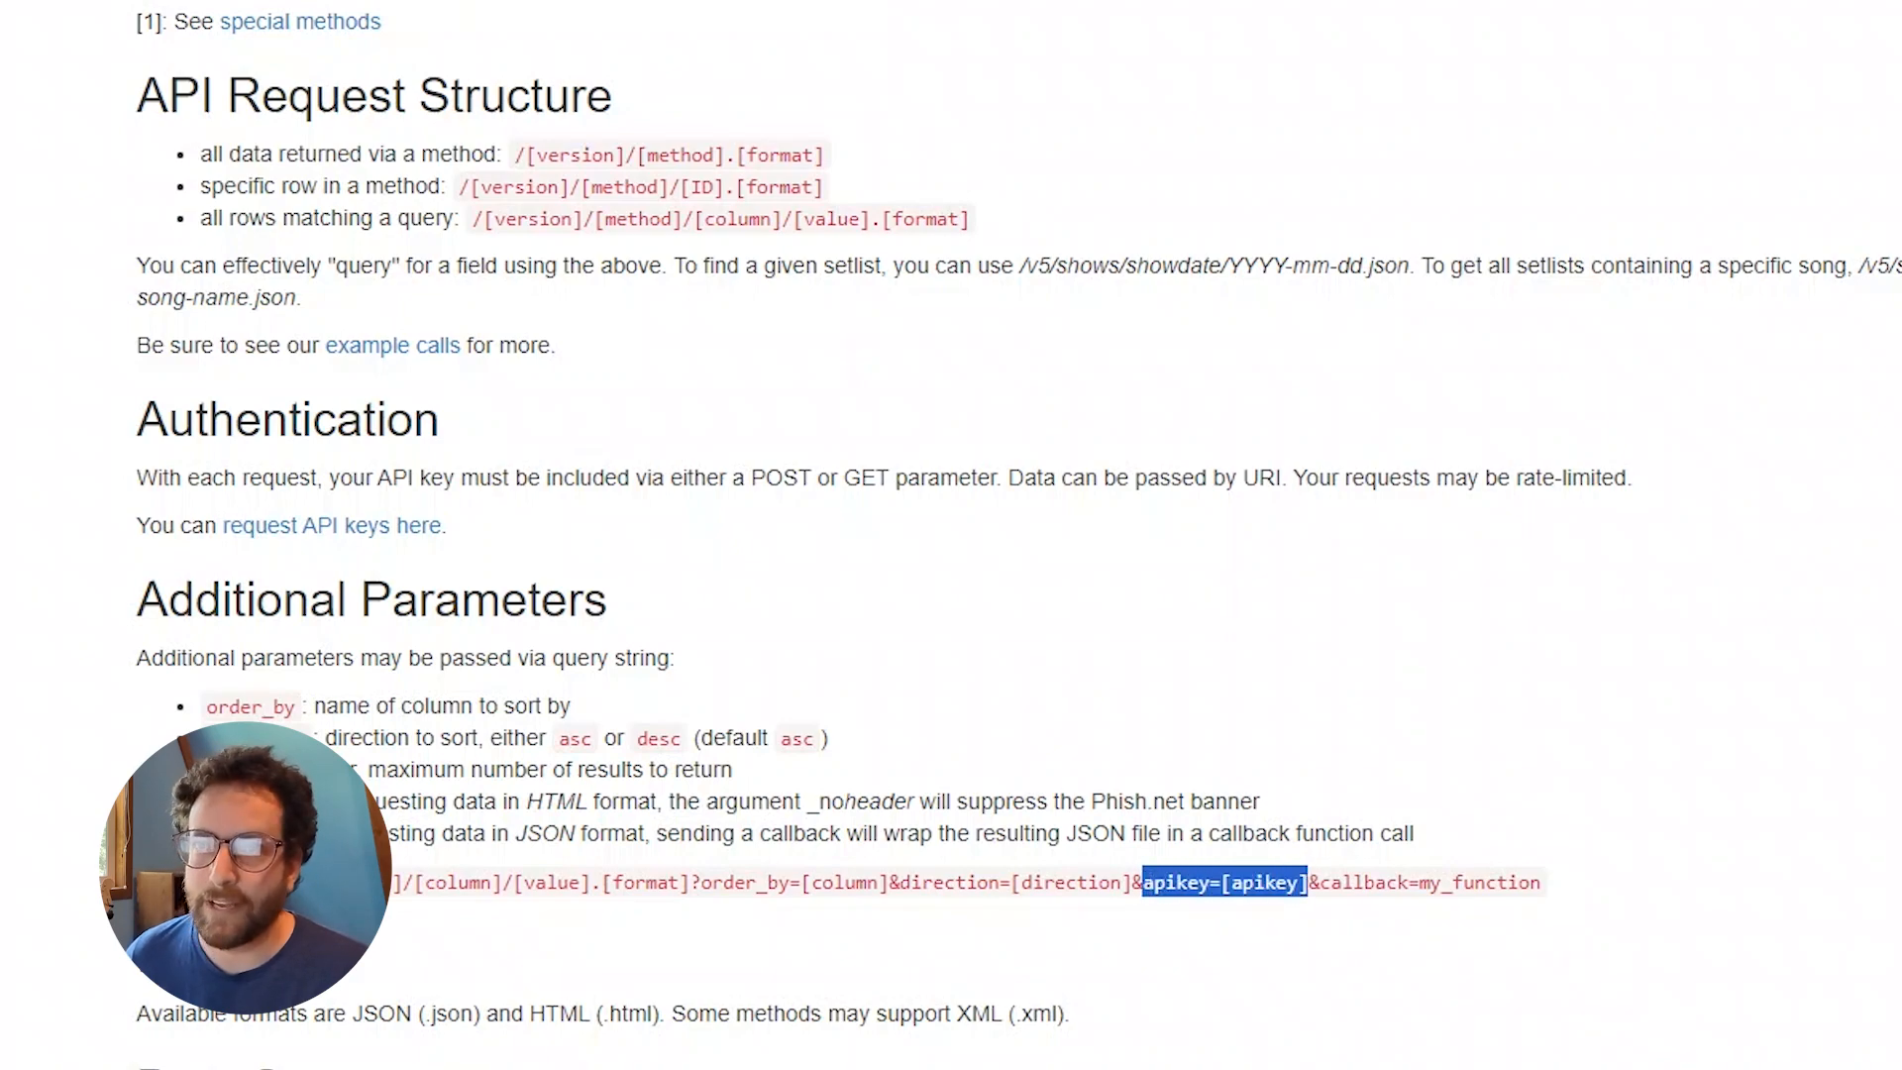
Back in the Airbyte builder, set the query parameter's key to apikey with the API Key user input as its value, and test the stream.
{"action": "key", "text": "alt+Tab"}
{"action": "type", "text": "a"}
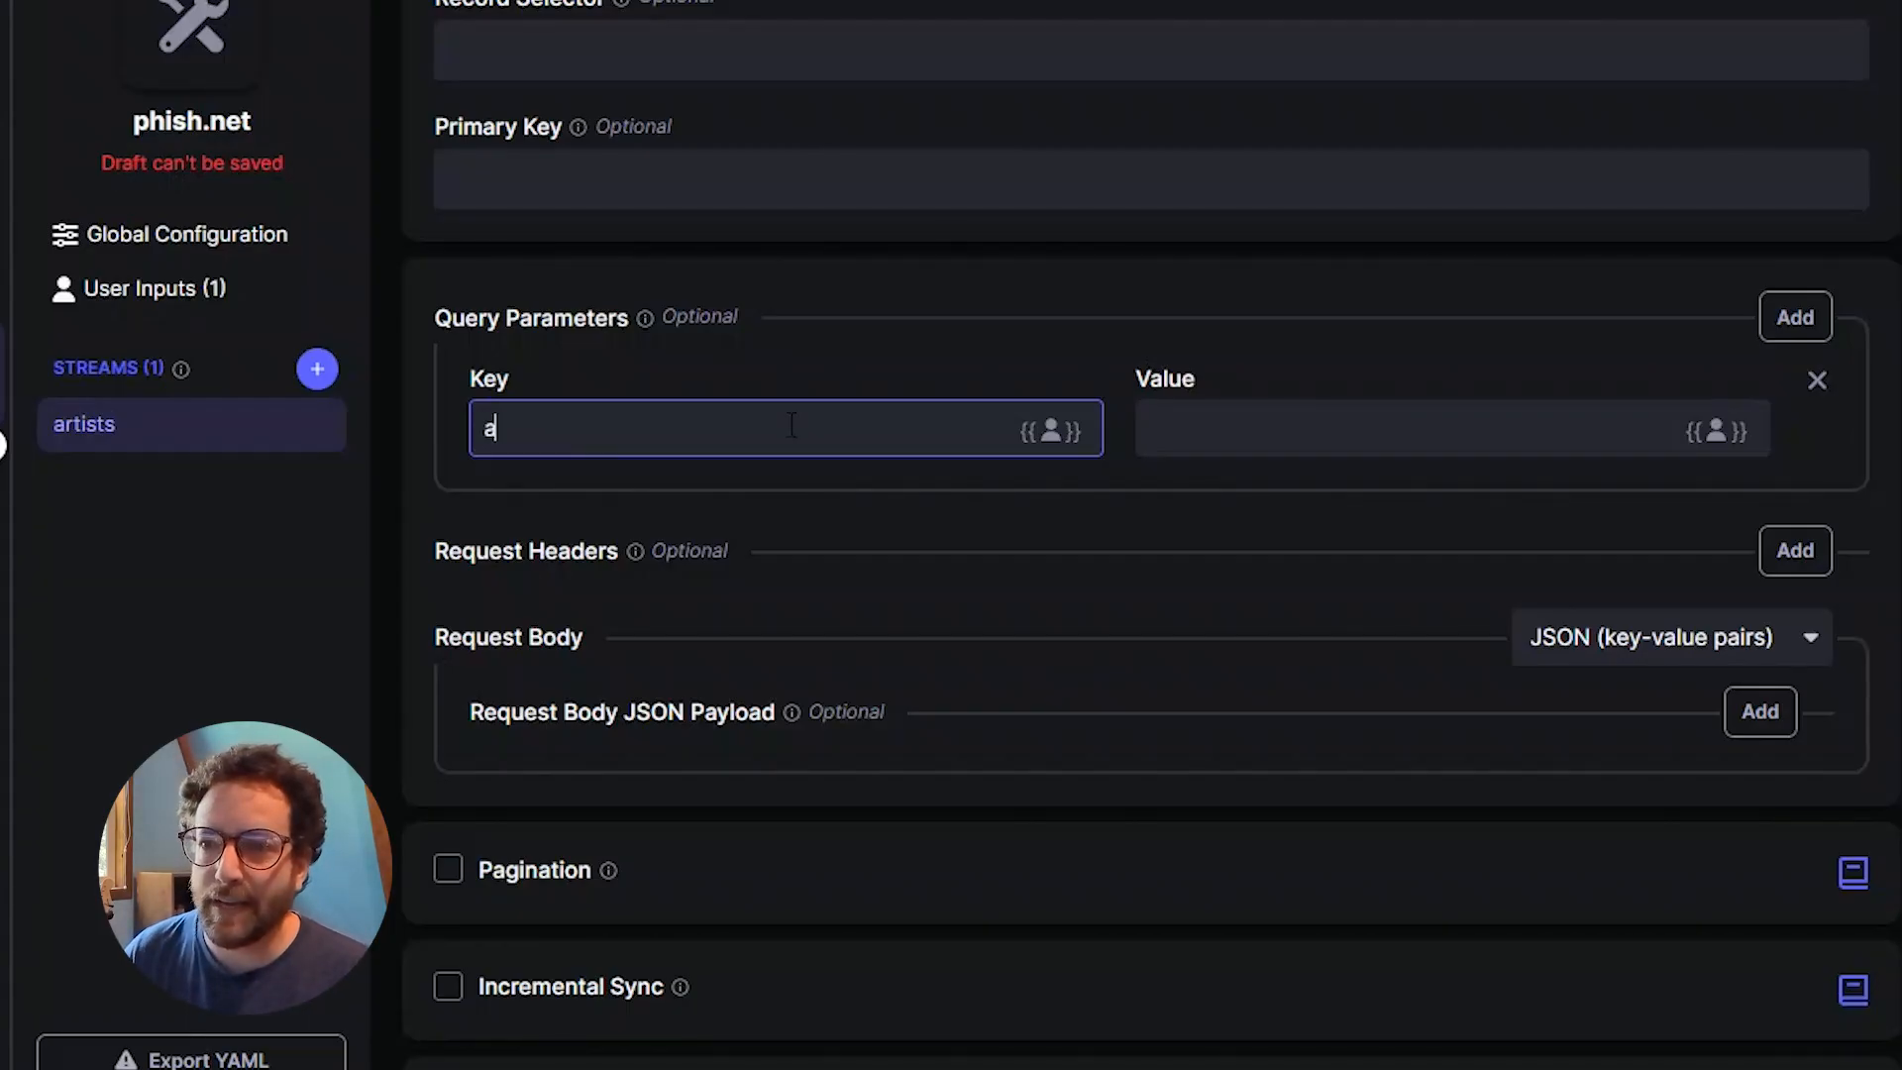
{"action": "type", "text": "pikey"}
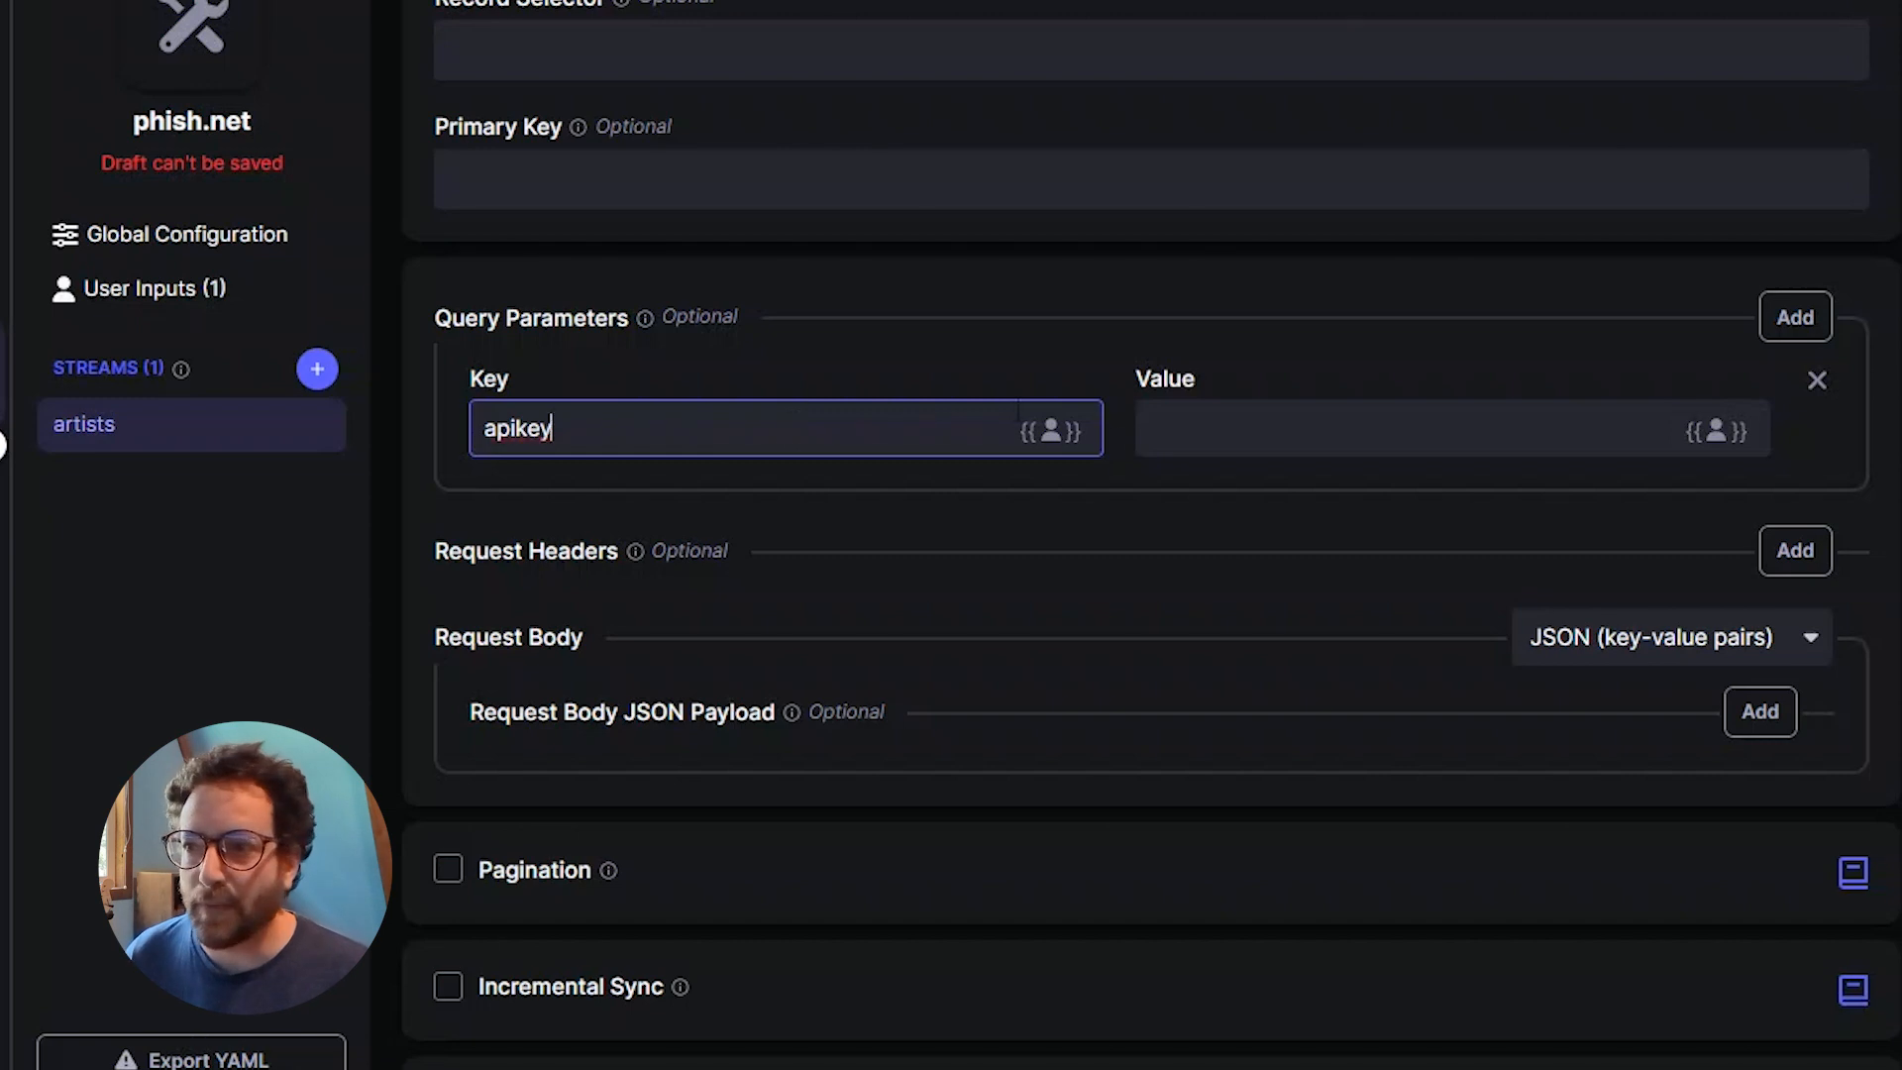
{"action": "left_click", "coordinate": [1190, 433]}
{"action": "left_click", "coordinate": [1720, 433]}
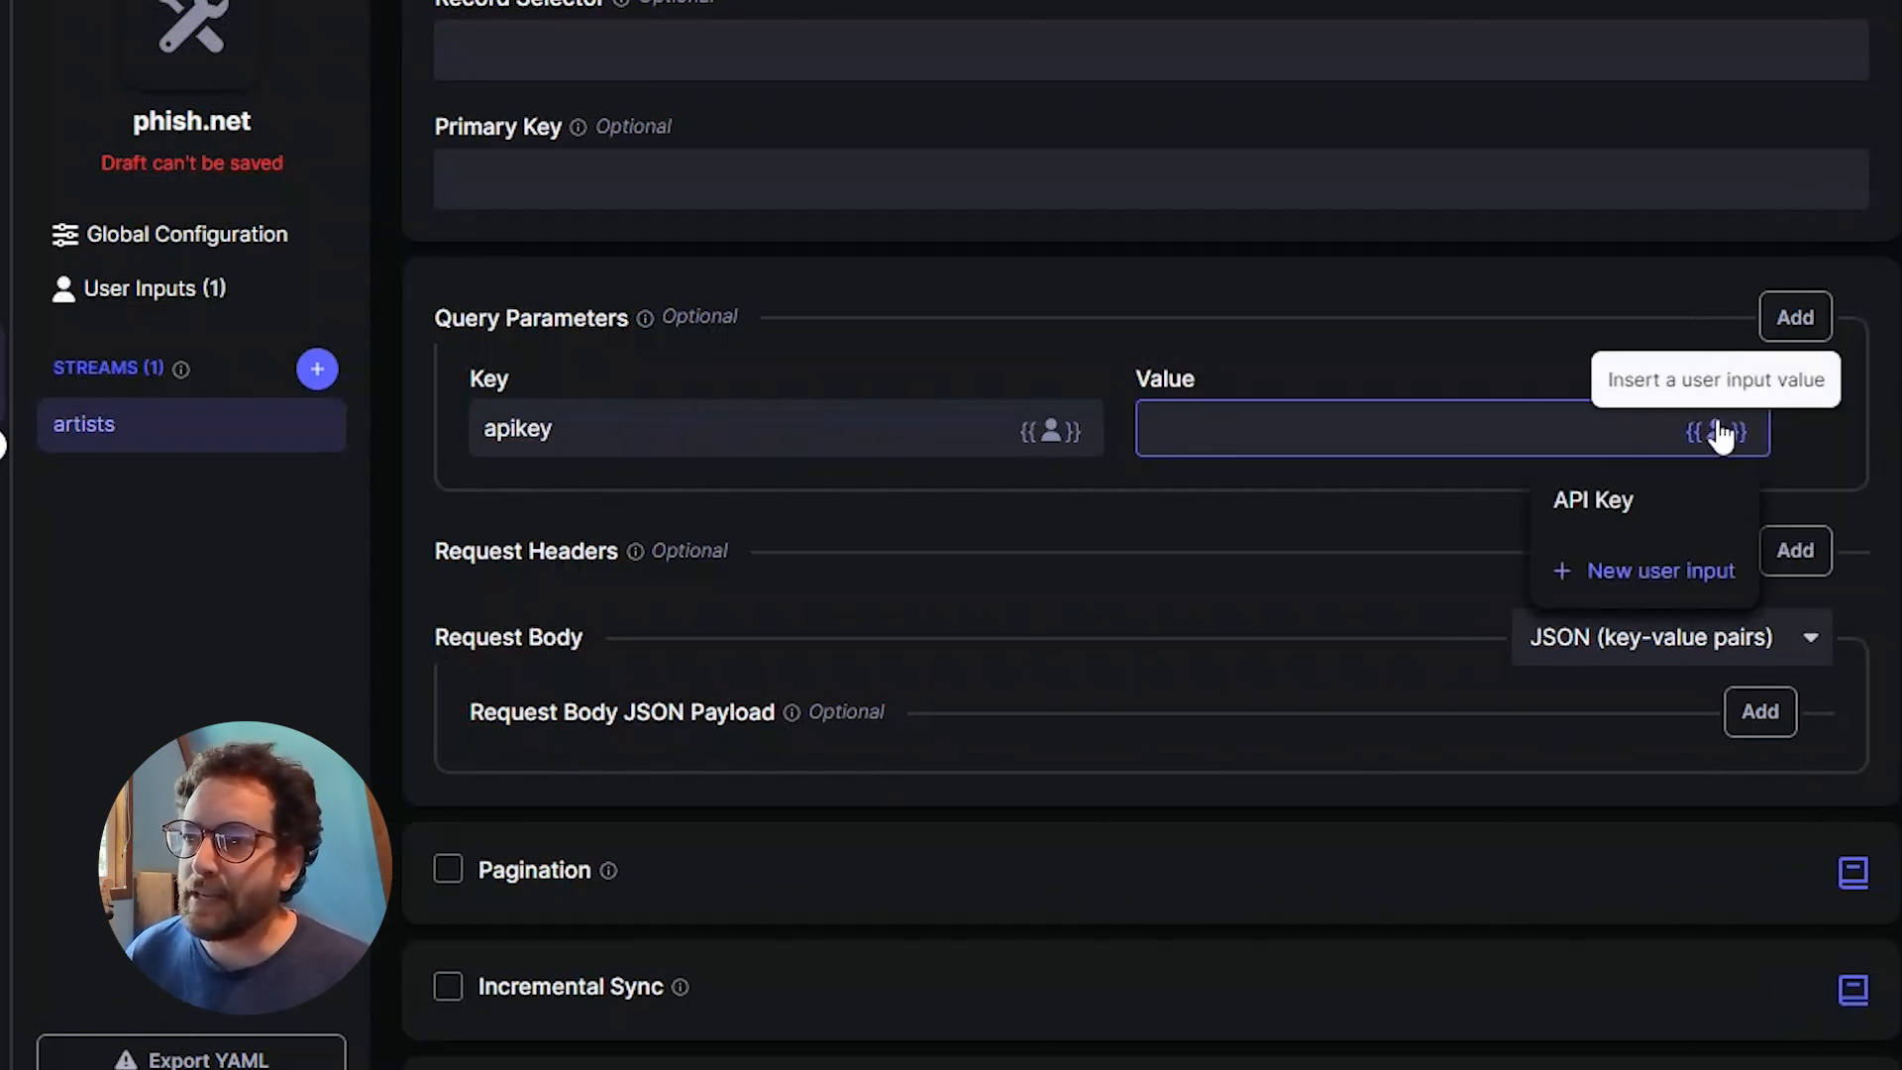
{"action": "left_click", "coordinate": [1613, 501]}
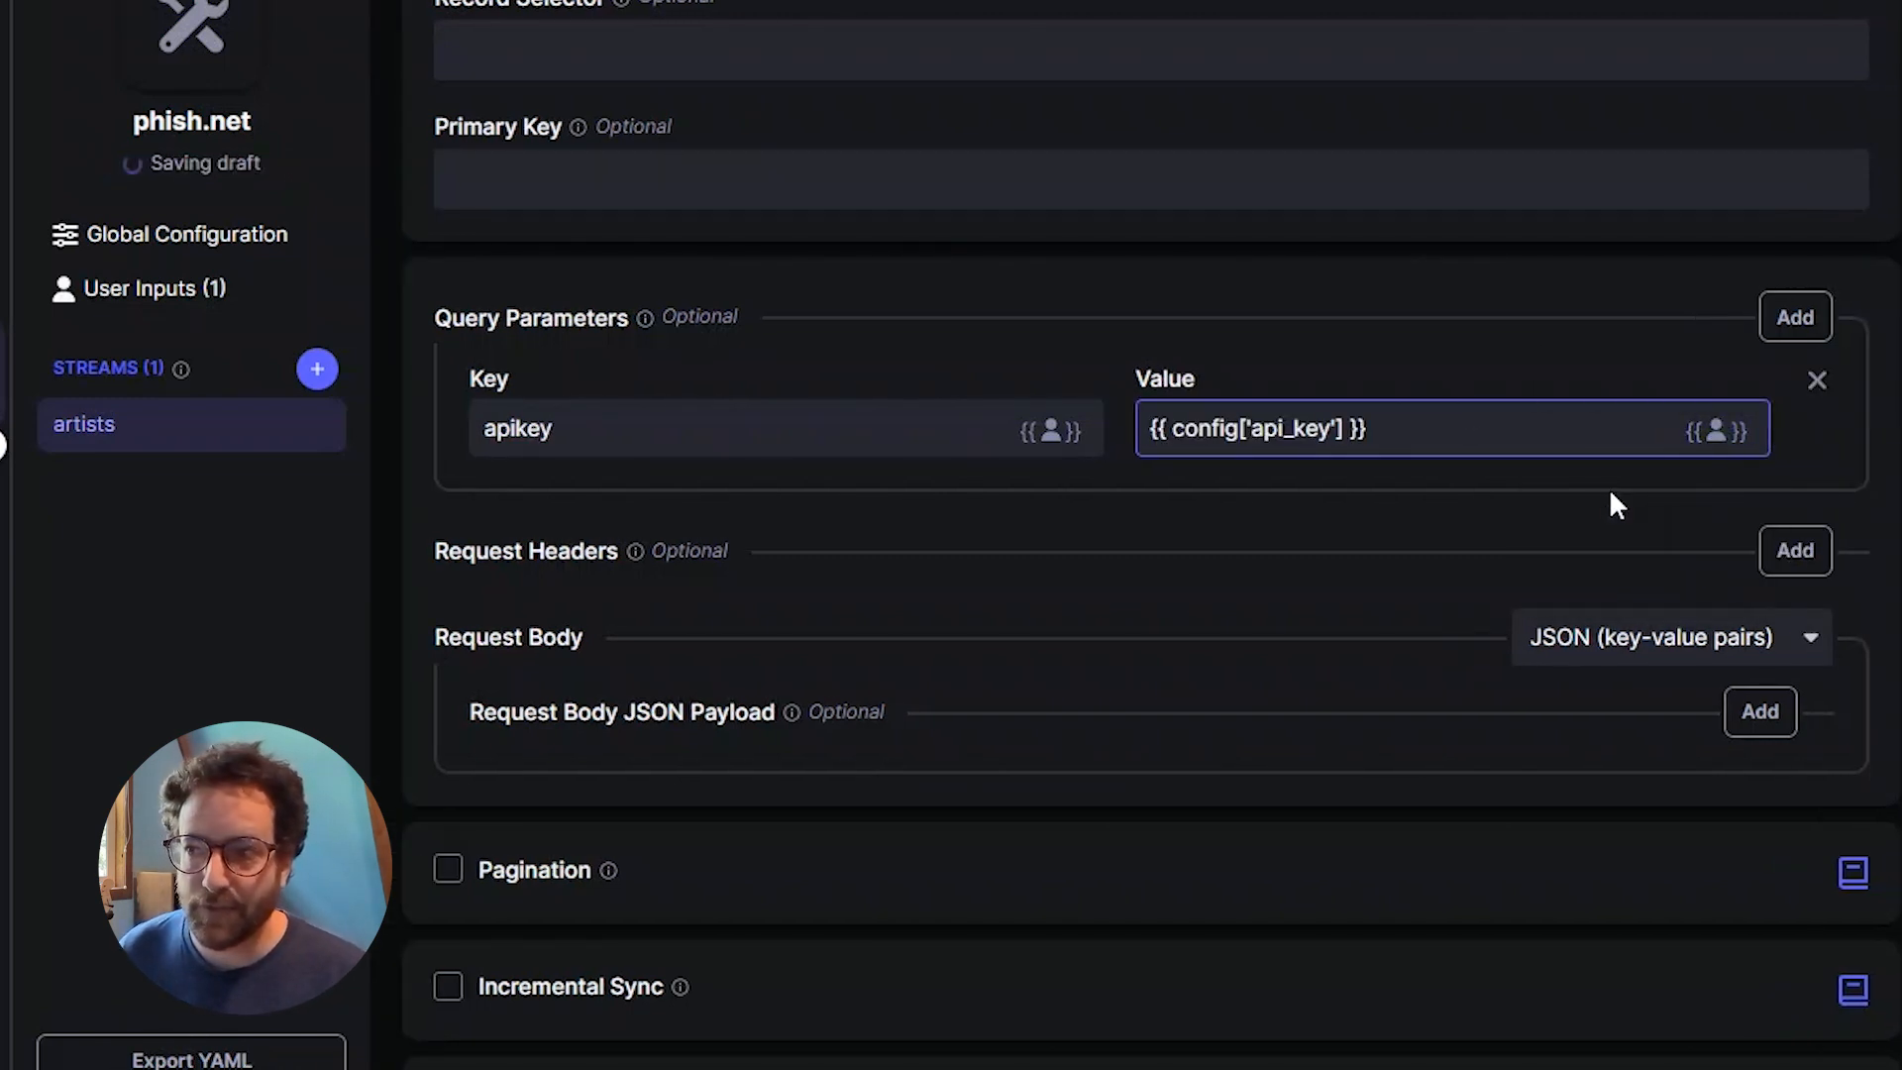
{"action": "left_click_drag", "start_coordinate": [1371, 428], "coordinate": [1155, 442]}
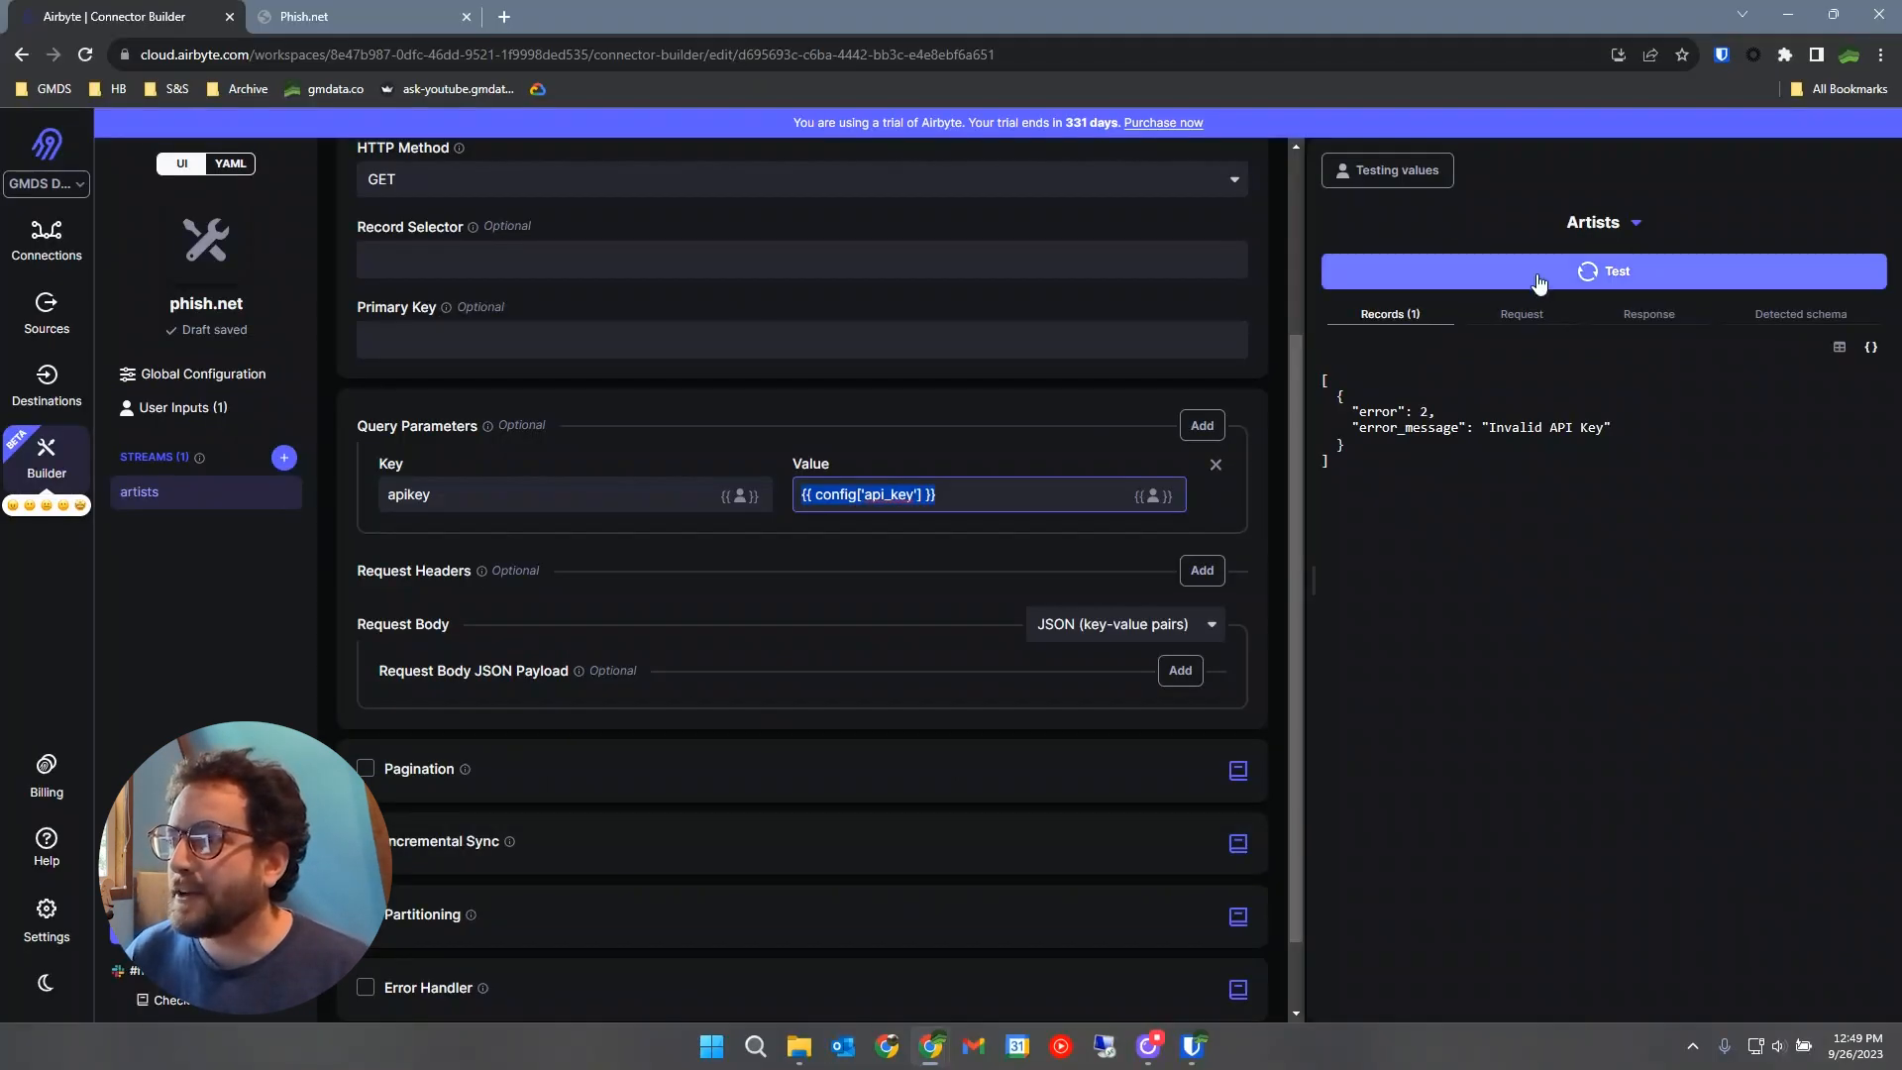
{"action": "left_click", "coordinate": [1537, 279]}
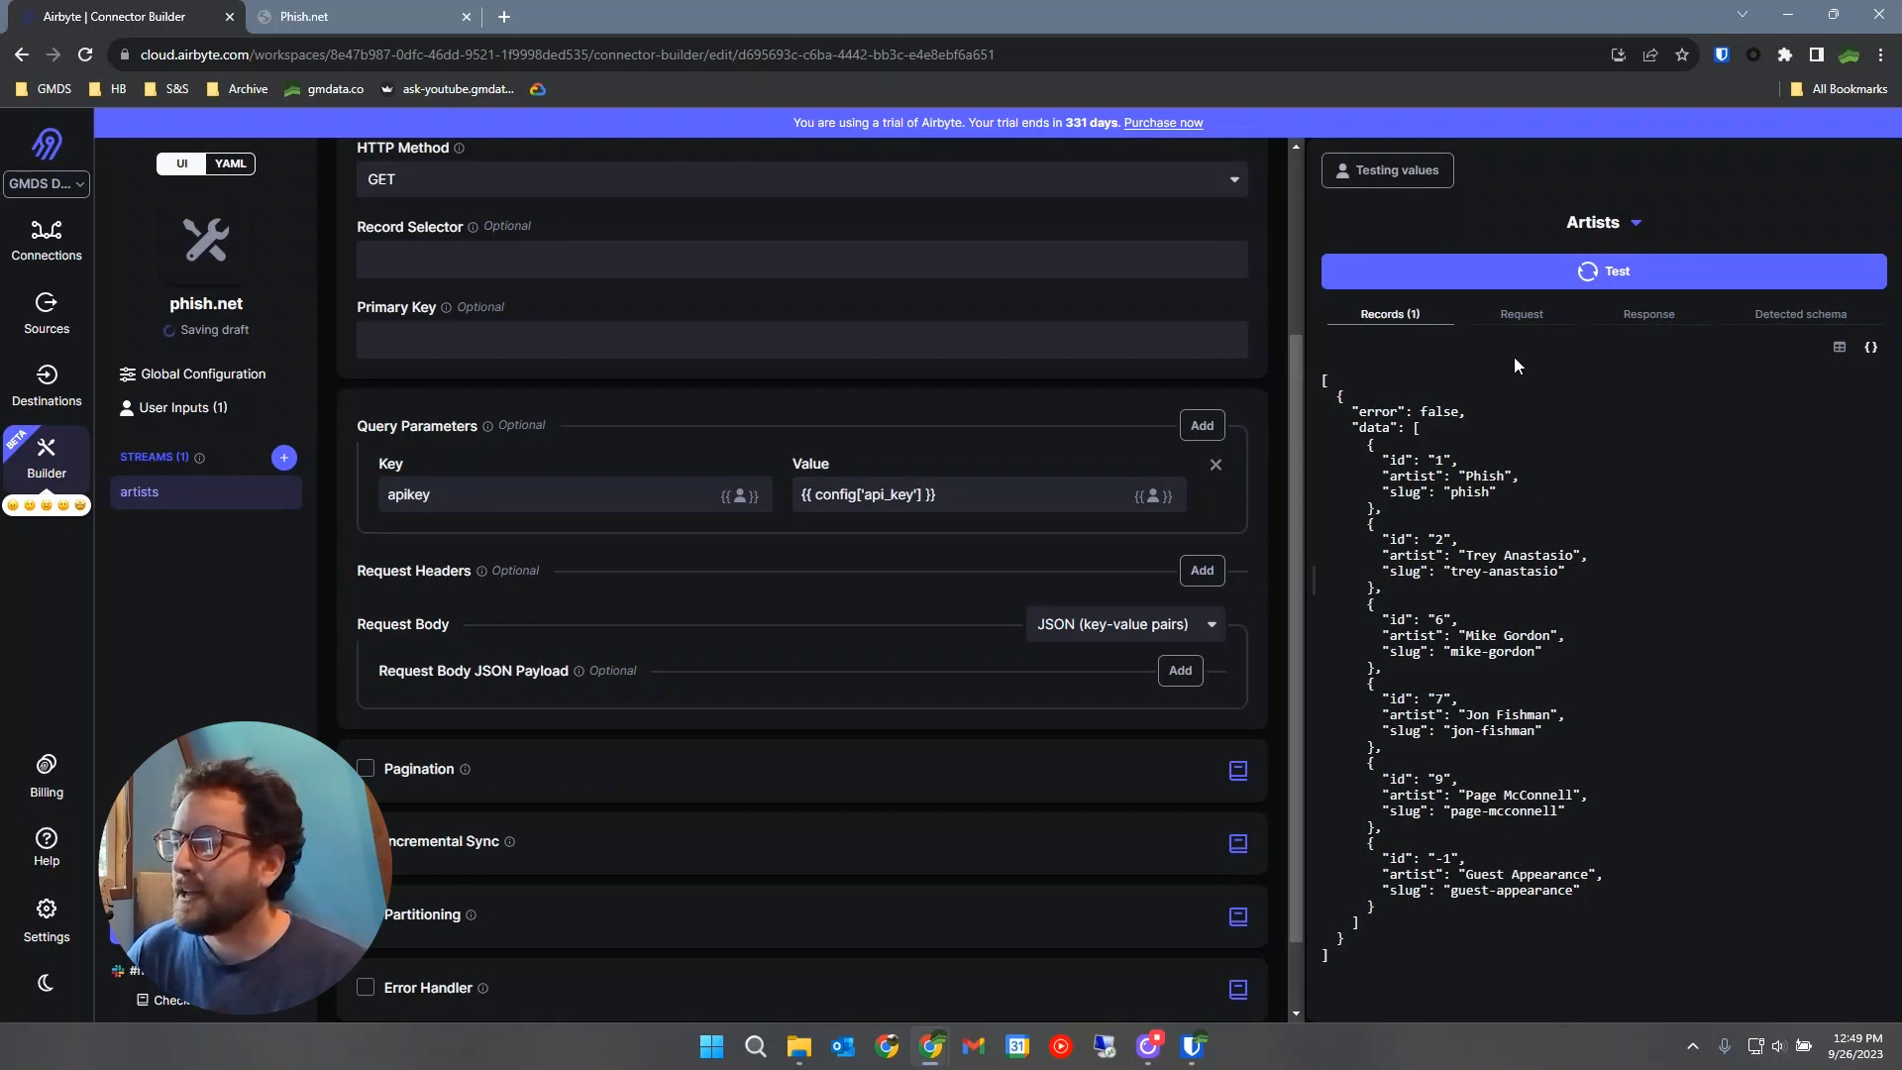
Examine the artists test request, checking its URL, its parameters and how the API key is shown.
{"action": "left_click", "coordinate": [1518, 317]}
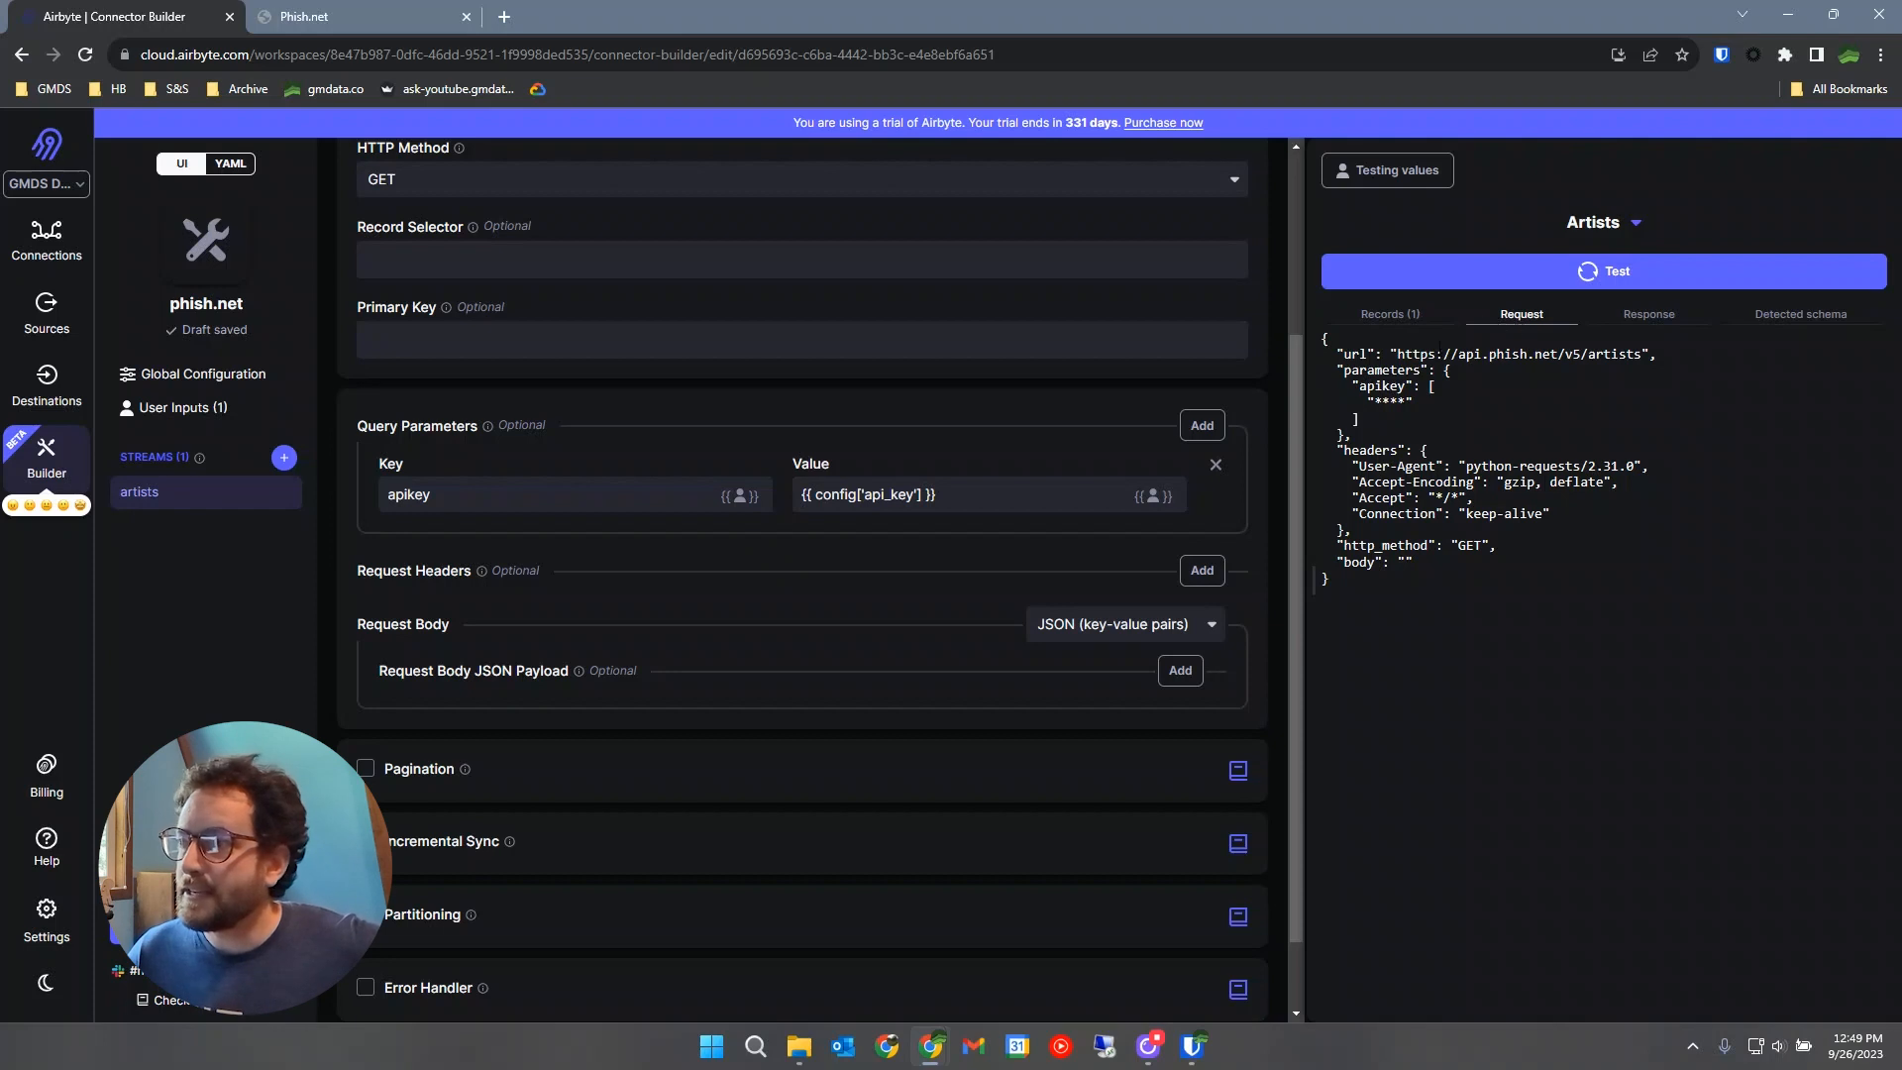
{"action": "left_click_drag", "start_coordinate": [1407, 353], "coordinate": [1634, 353]}
{"action": "double_click", "coordinate": [1614, 353]}
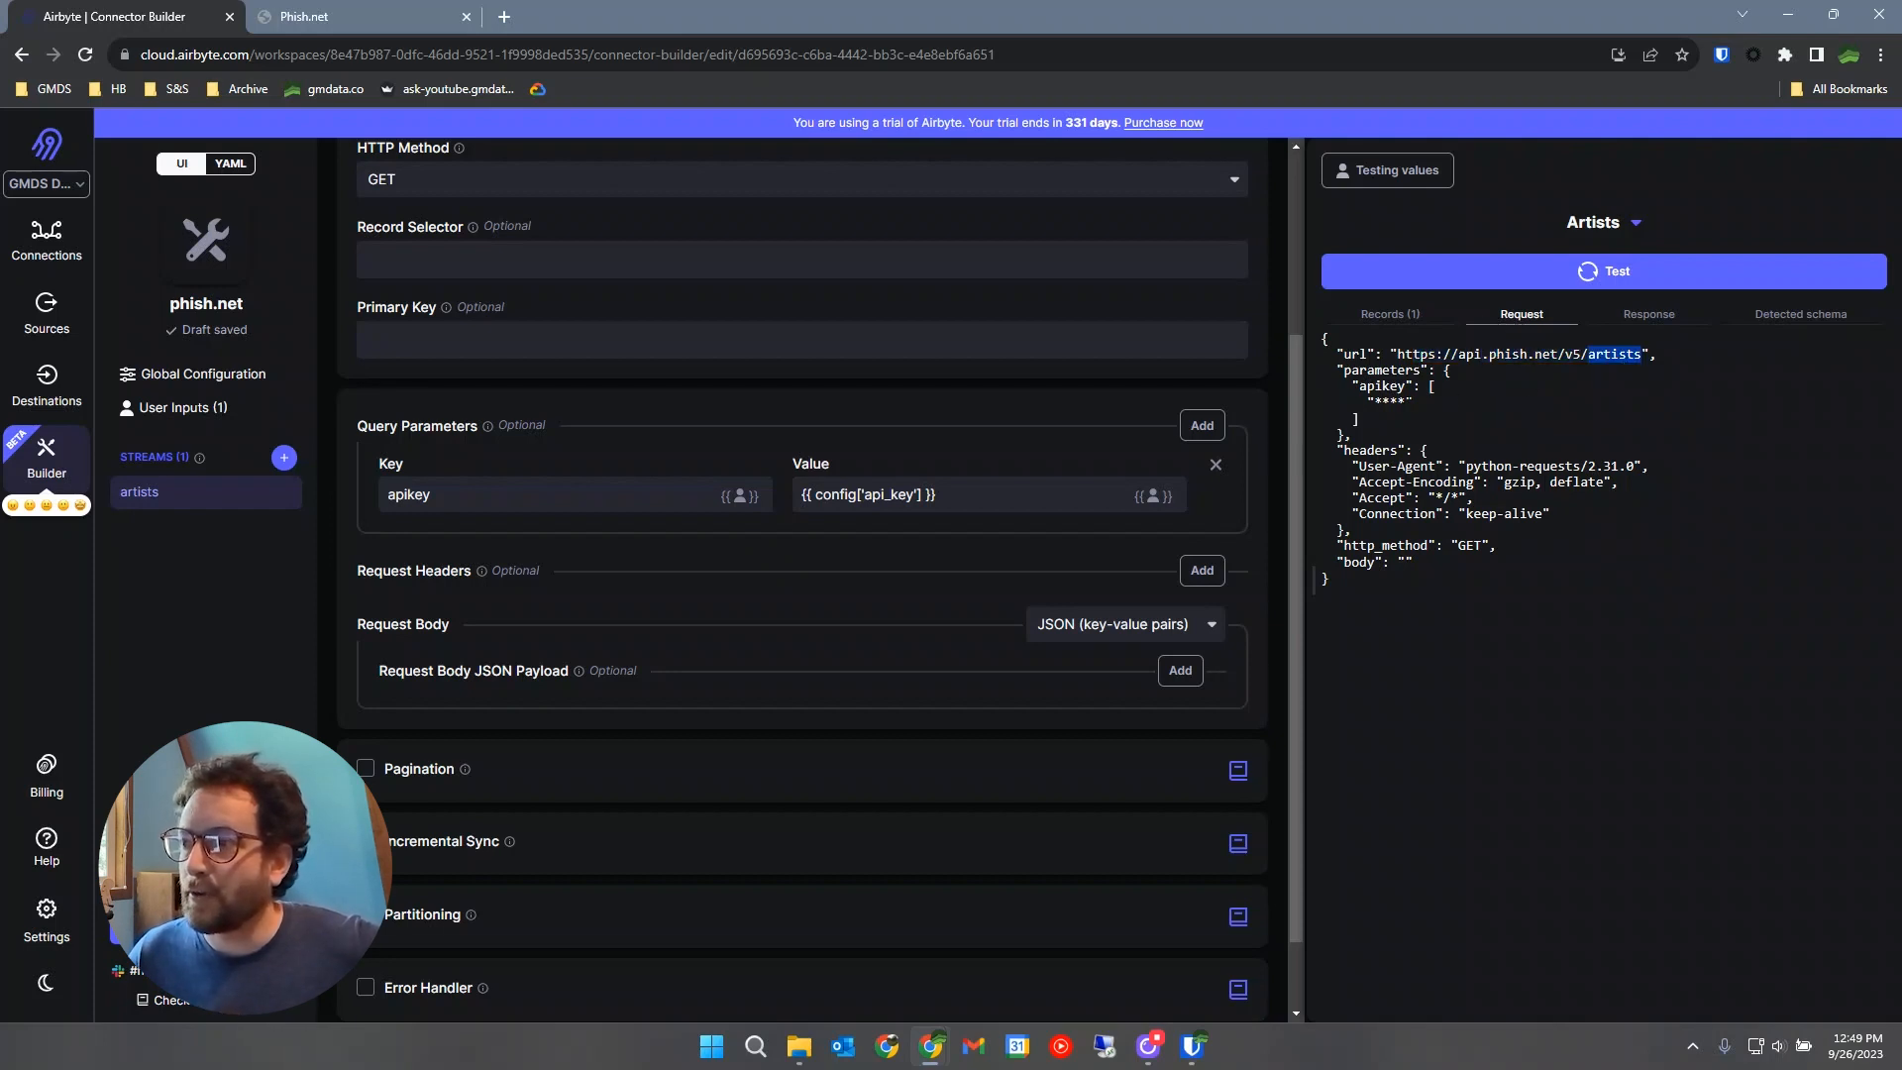
{"action": "double_click", "coordinate": [1379, 370]}
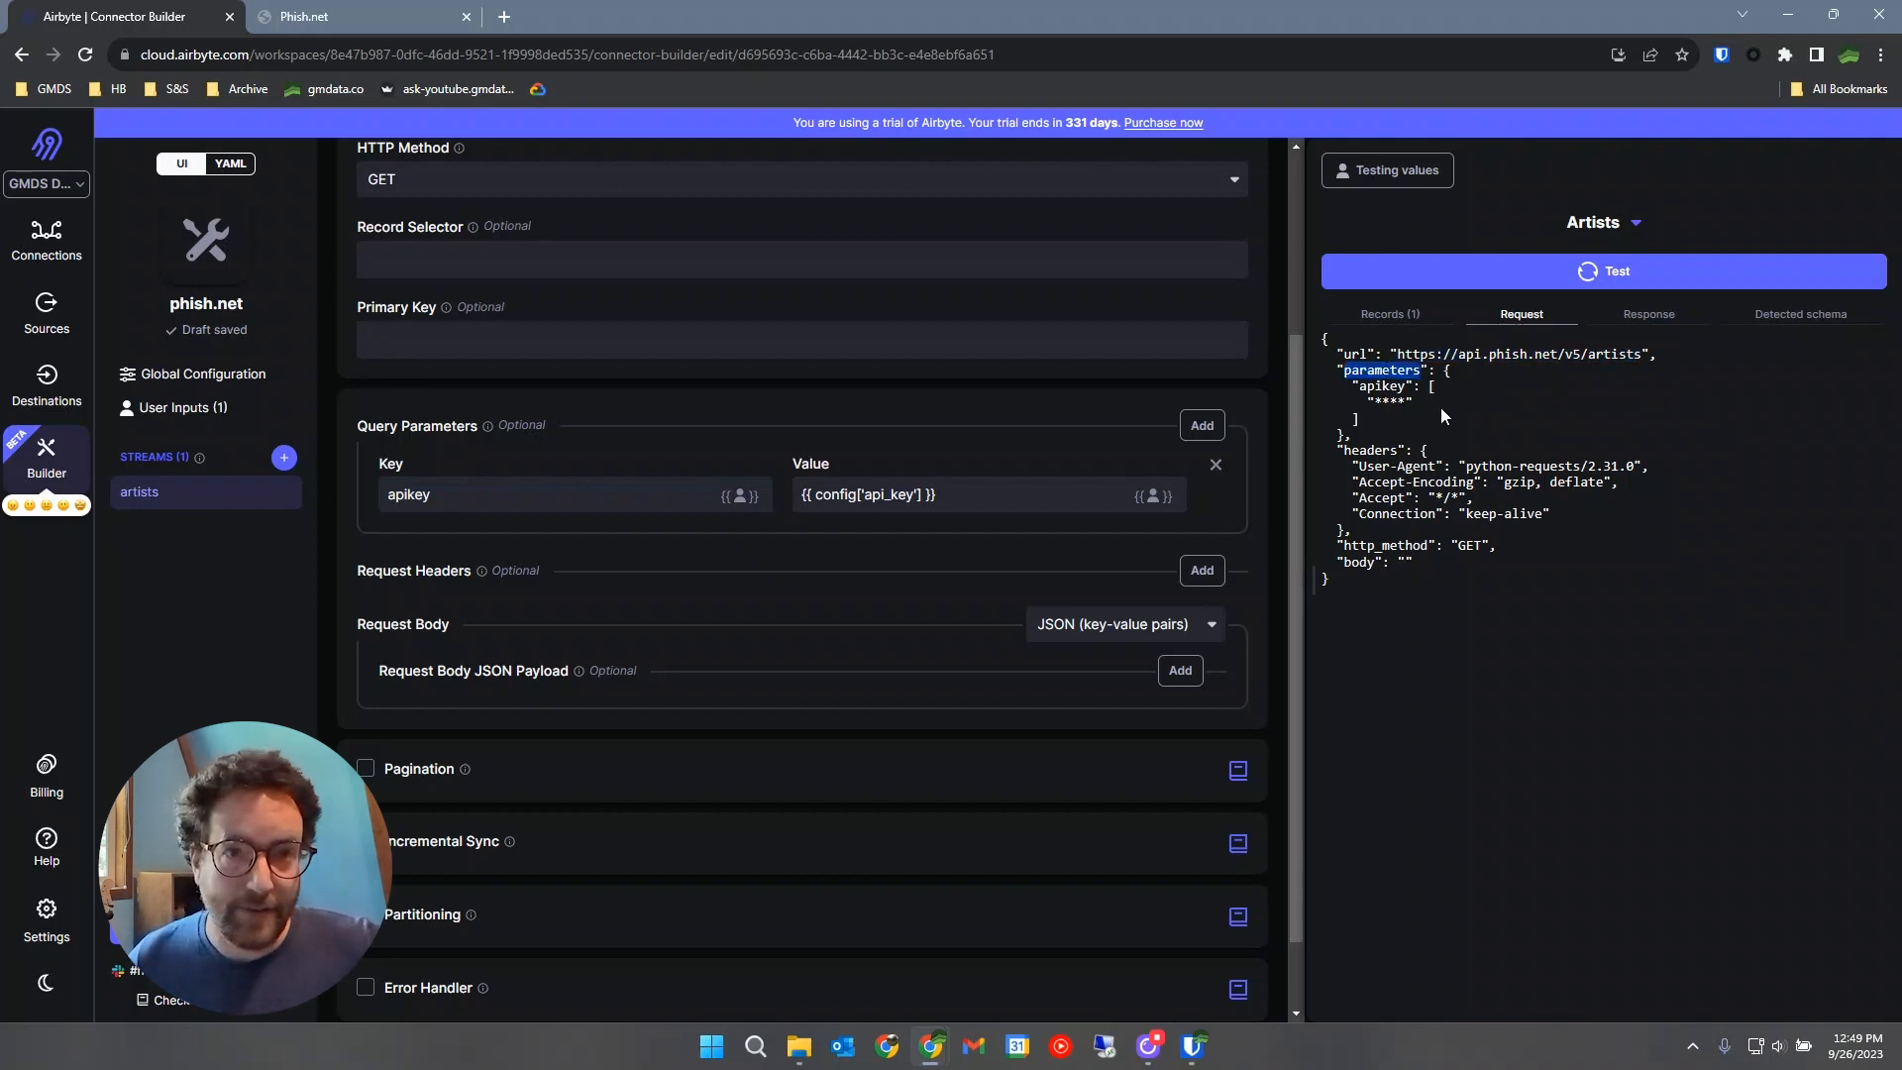
{"action": "double_click", "coordinate": [1382, 386]}
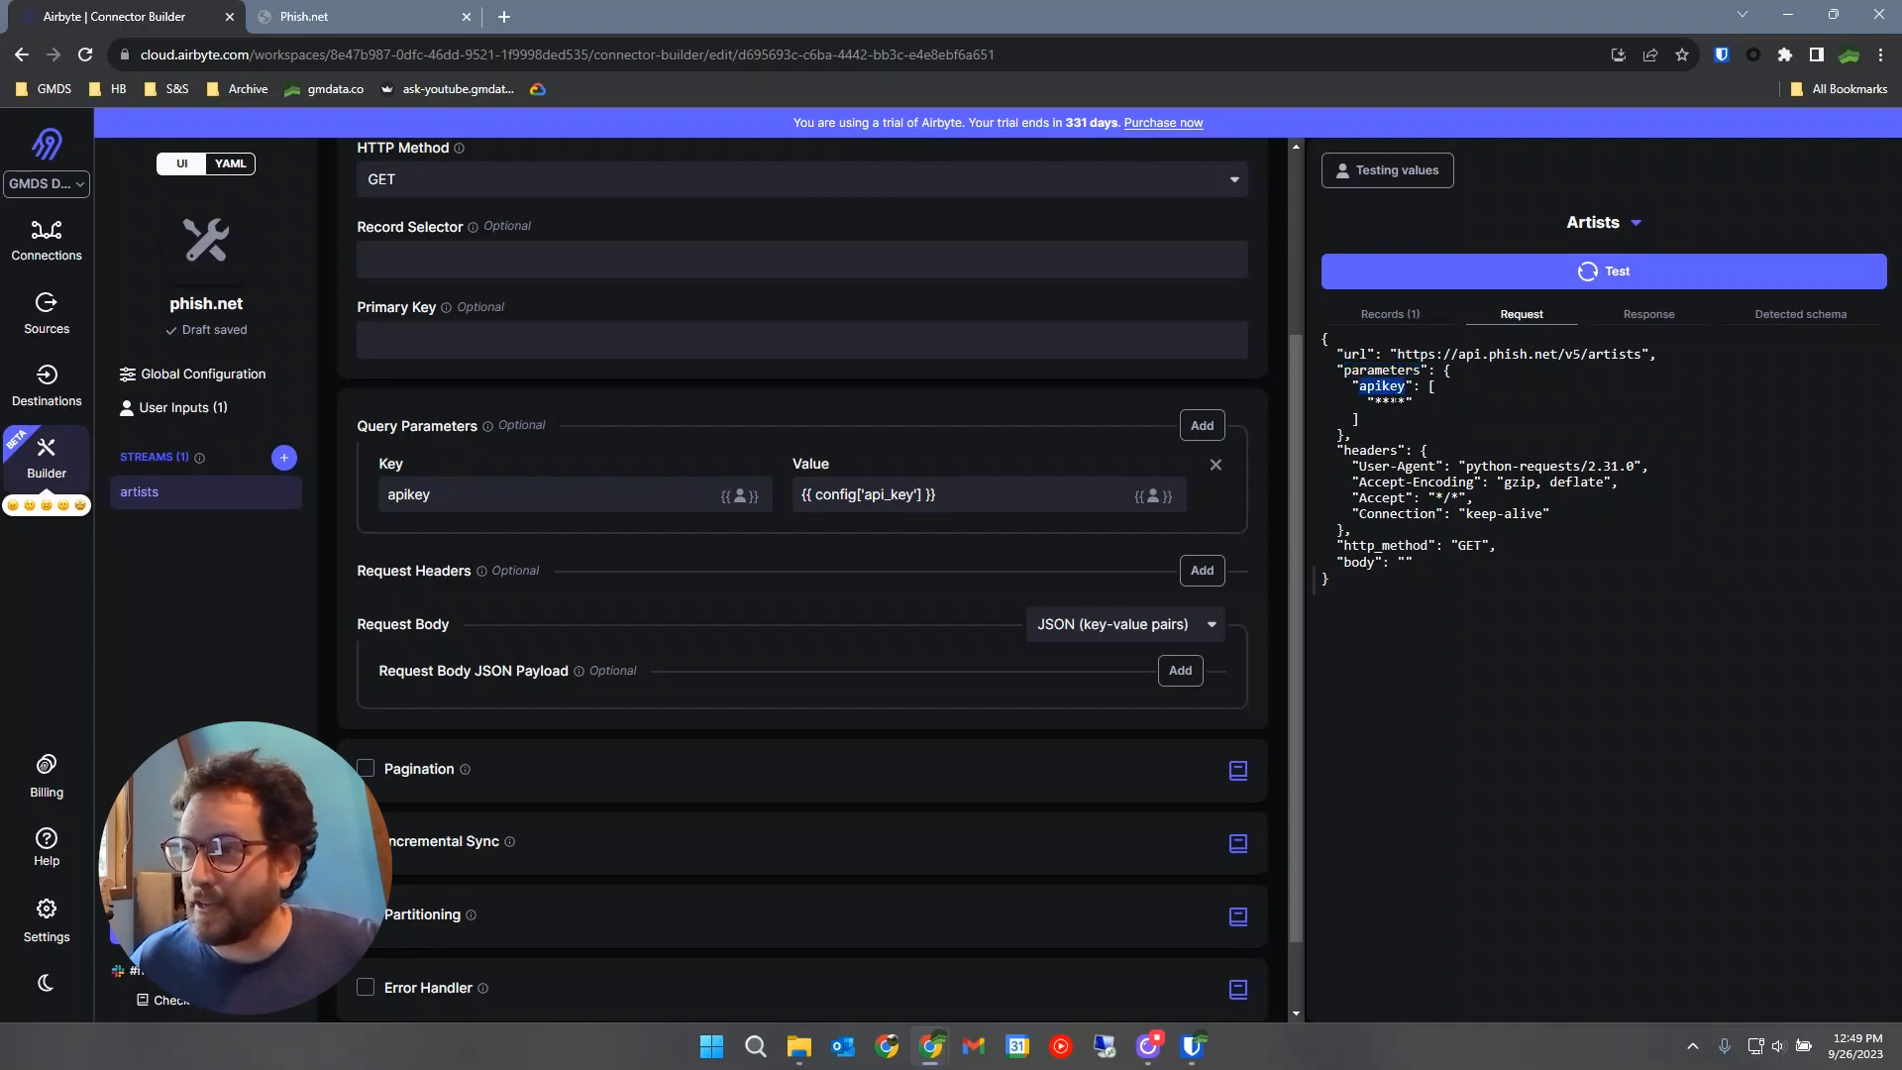
{"action": "double_click", "coordinate": [1393, 402]}
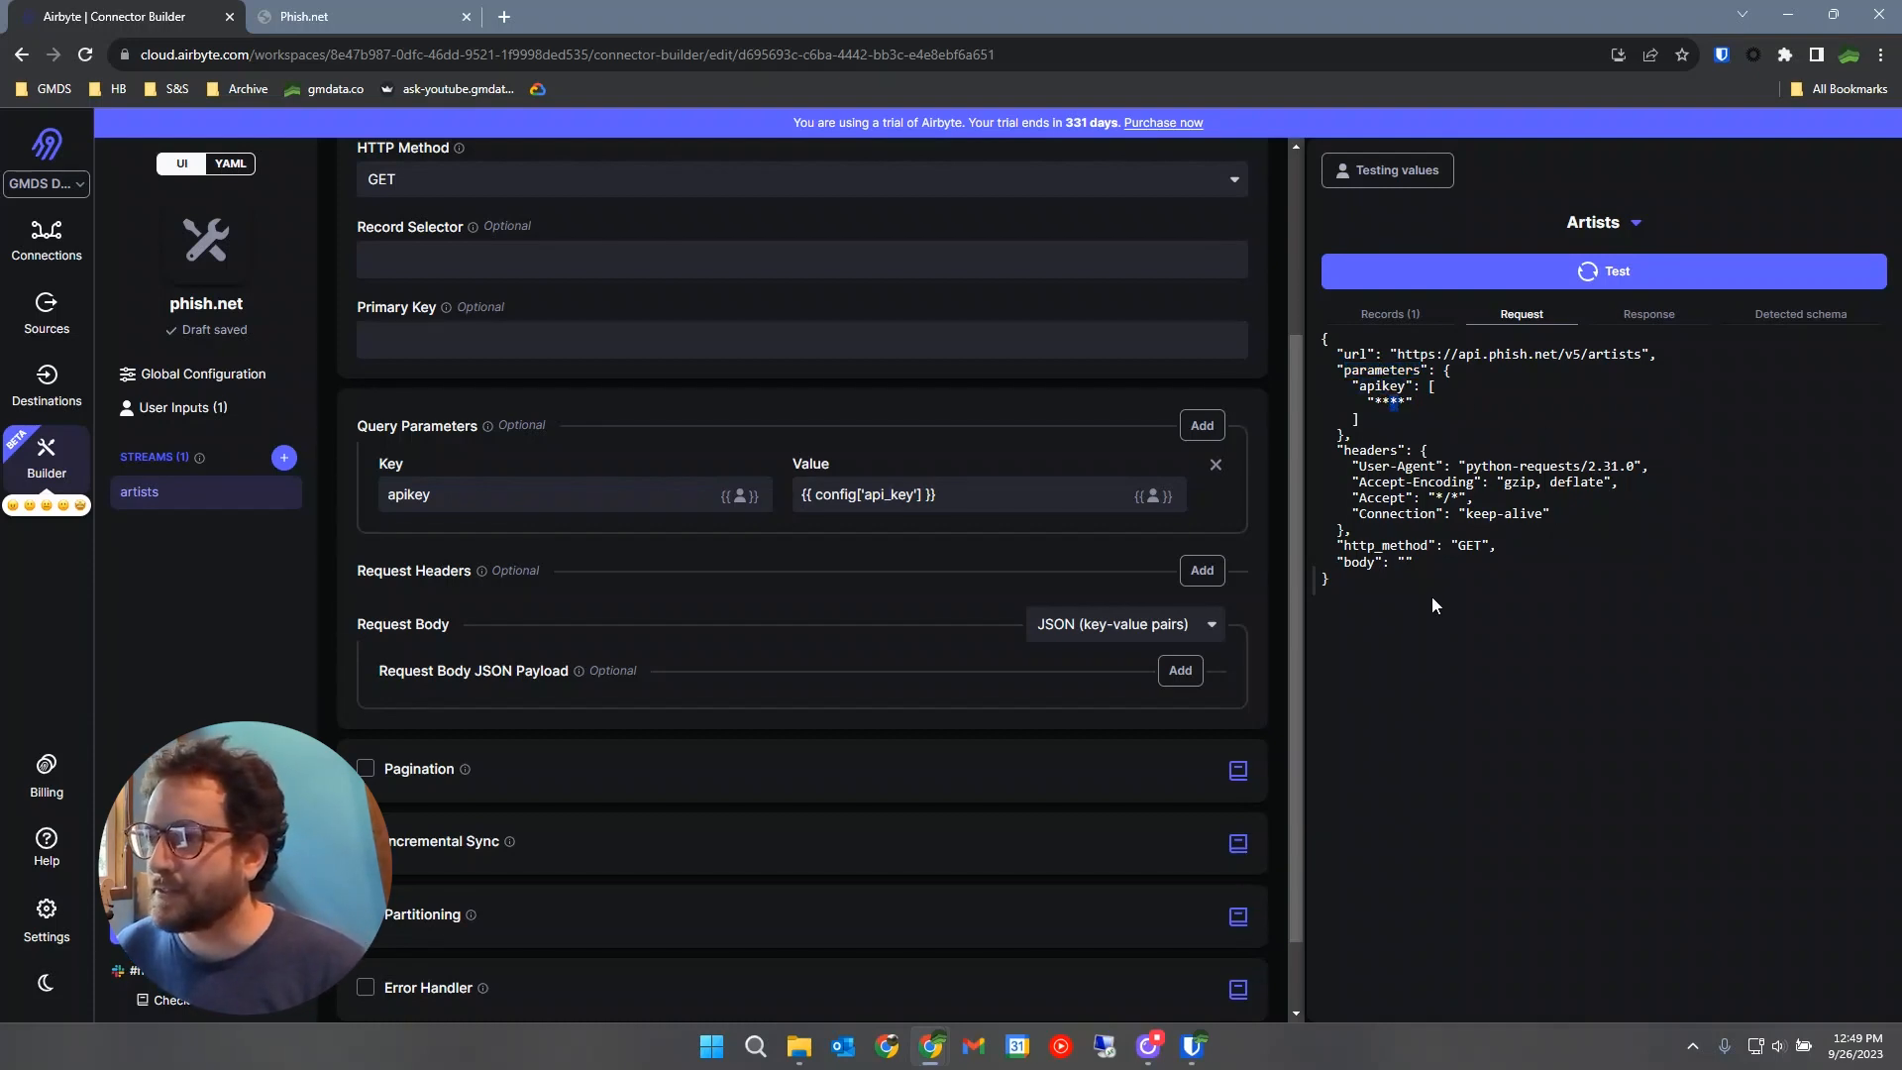
{"action": "left_click_drag", "start_coordinate": [1337, 584], "coordinate": [1320, 339]}
{"action": "left_click", "coordinate": [1674, 483]}
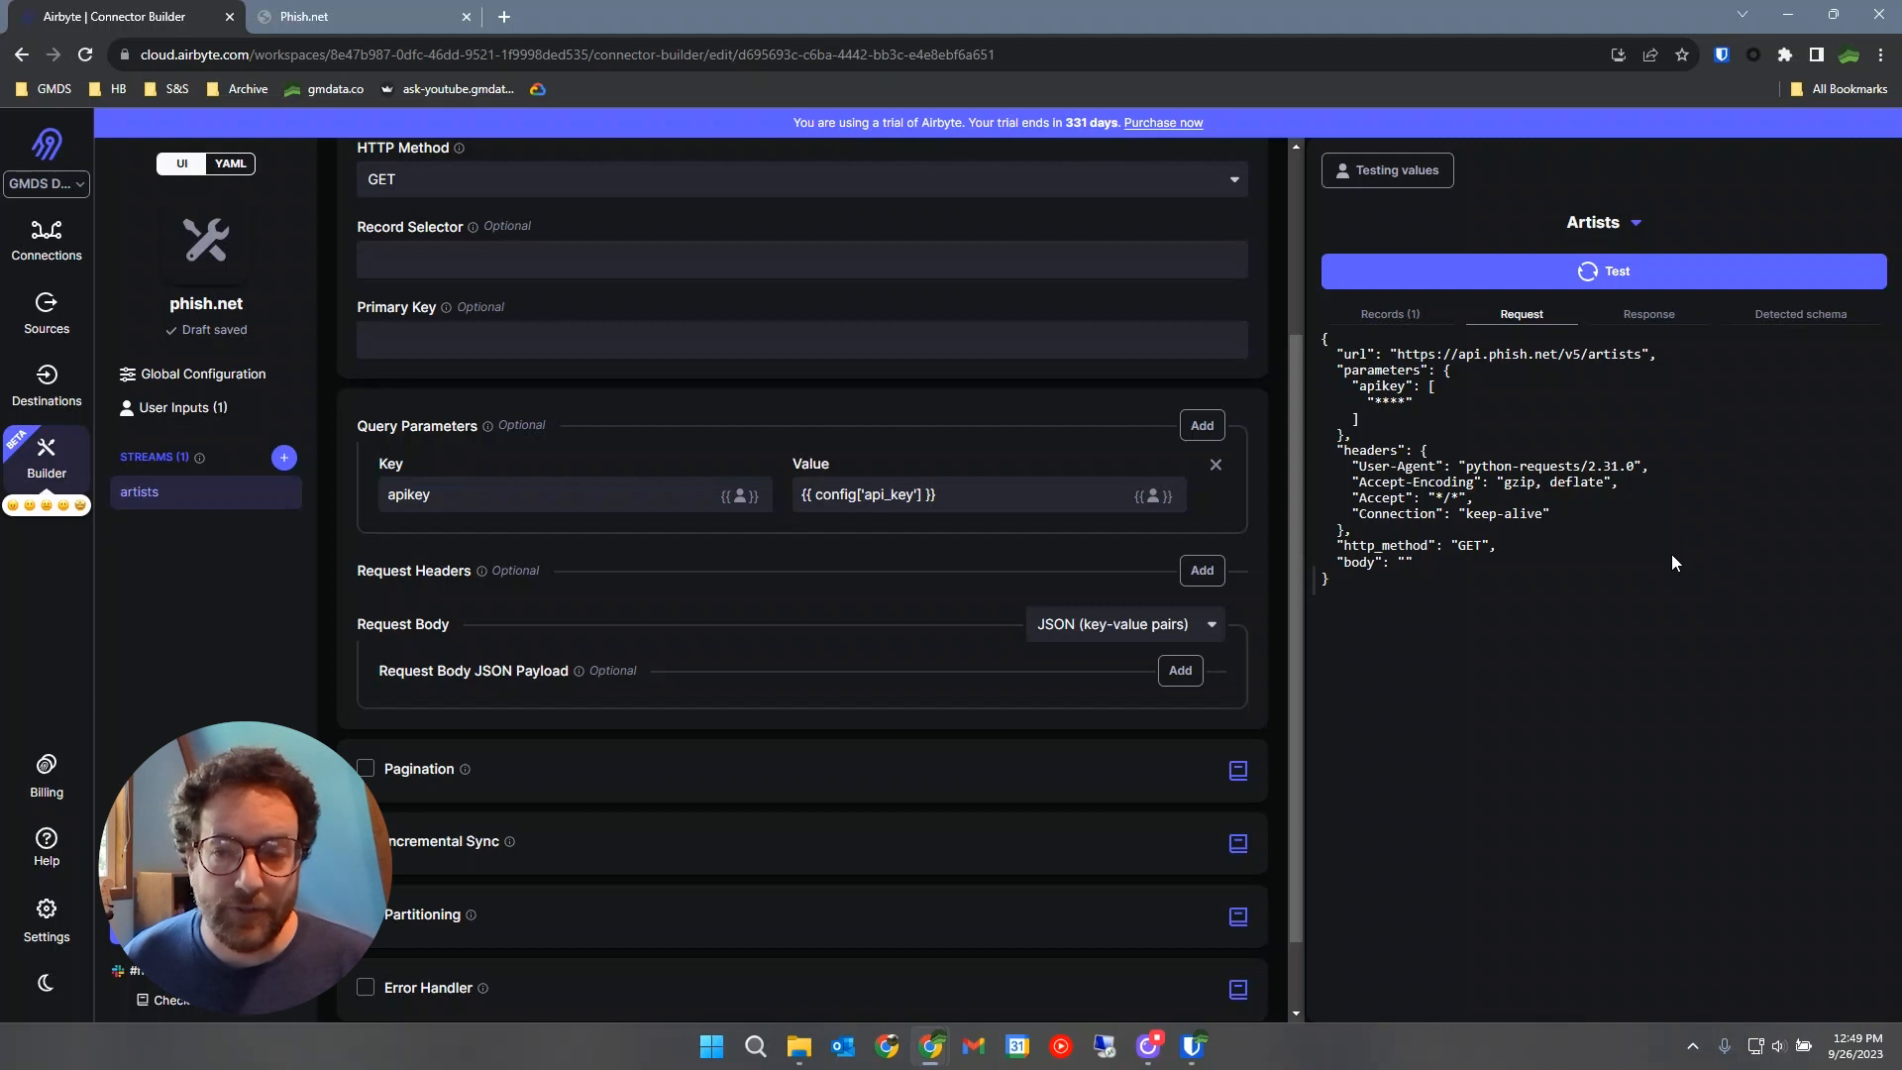
Compare the detected schema of the artists stream with its declared schema, and return to the stream configuration.
{"action": "left_click", "coordinate": [1773, 319]}
{"action": "scroll", "coordinate": [939, 644], "scroll_direction": "up", "scroll_amount": 3}
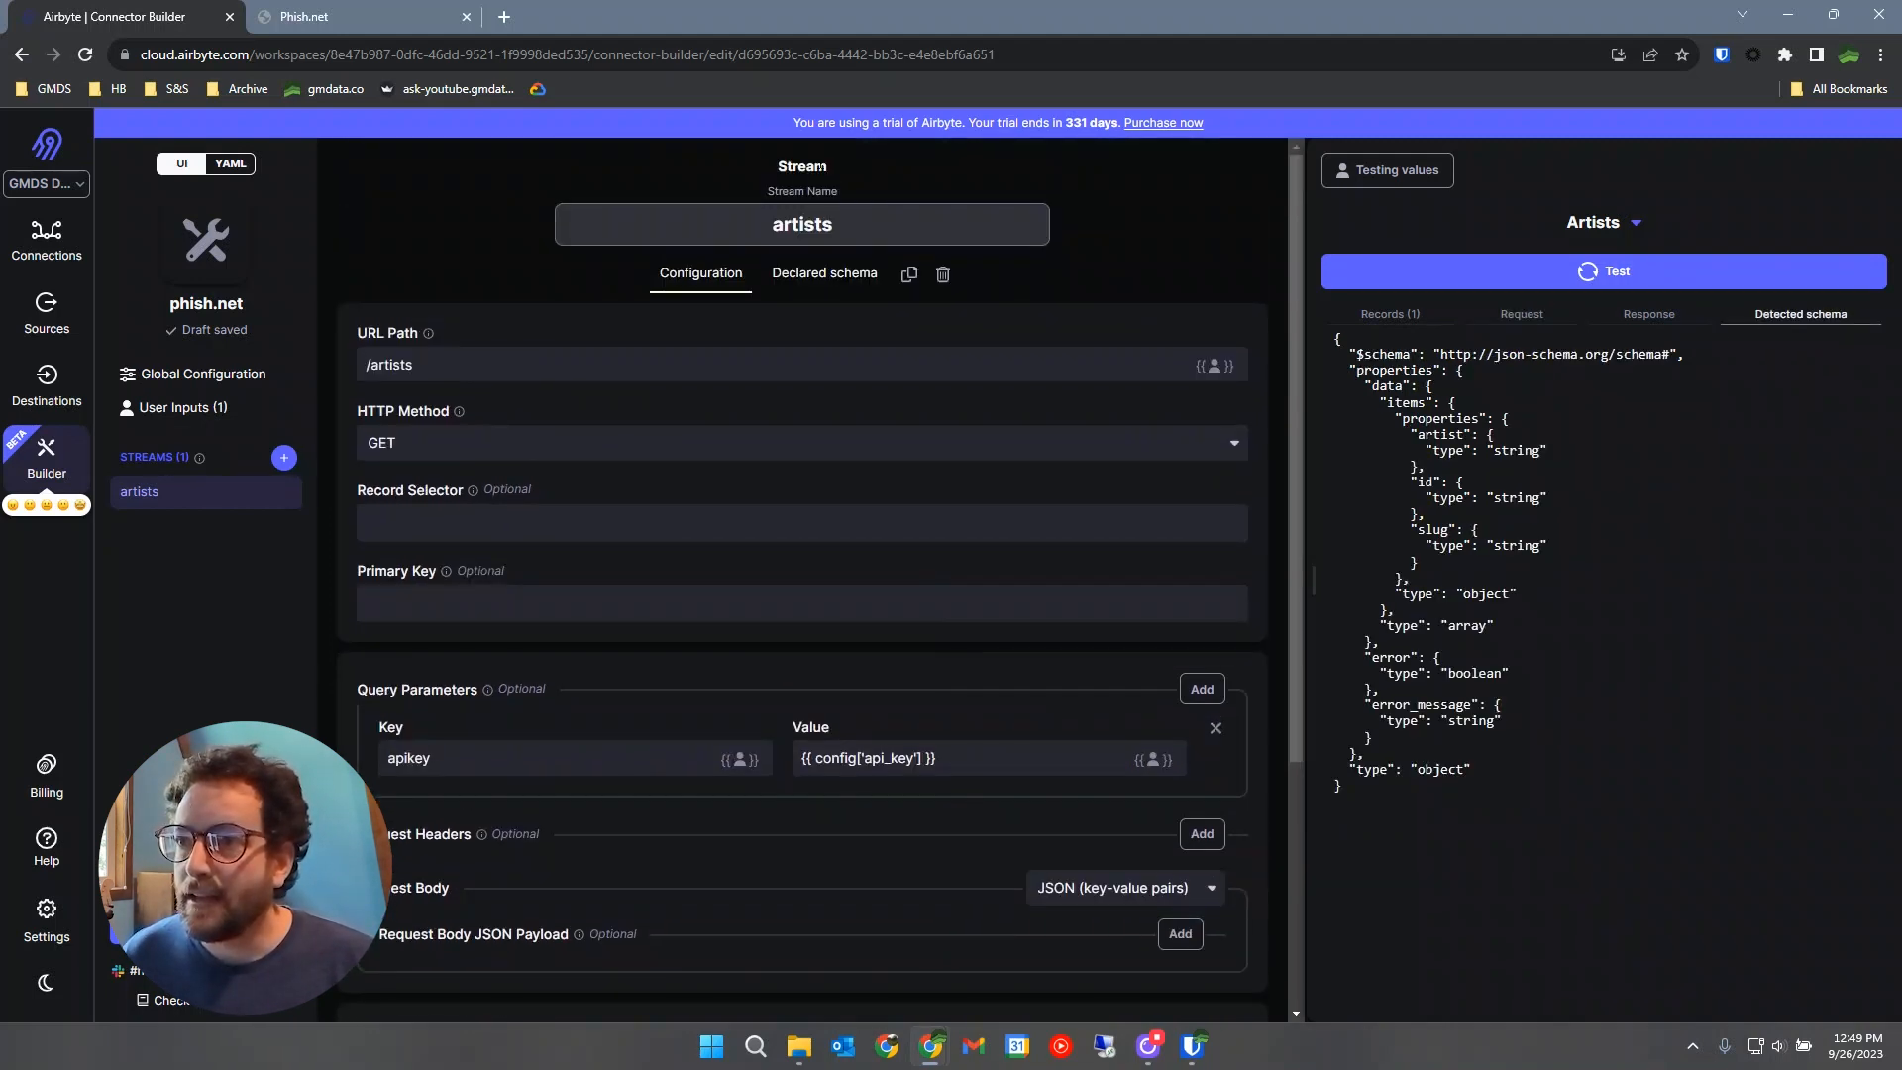
{"action": "left_click", "coordinate": [798, 285]}
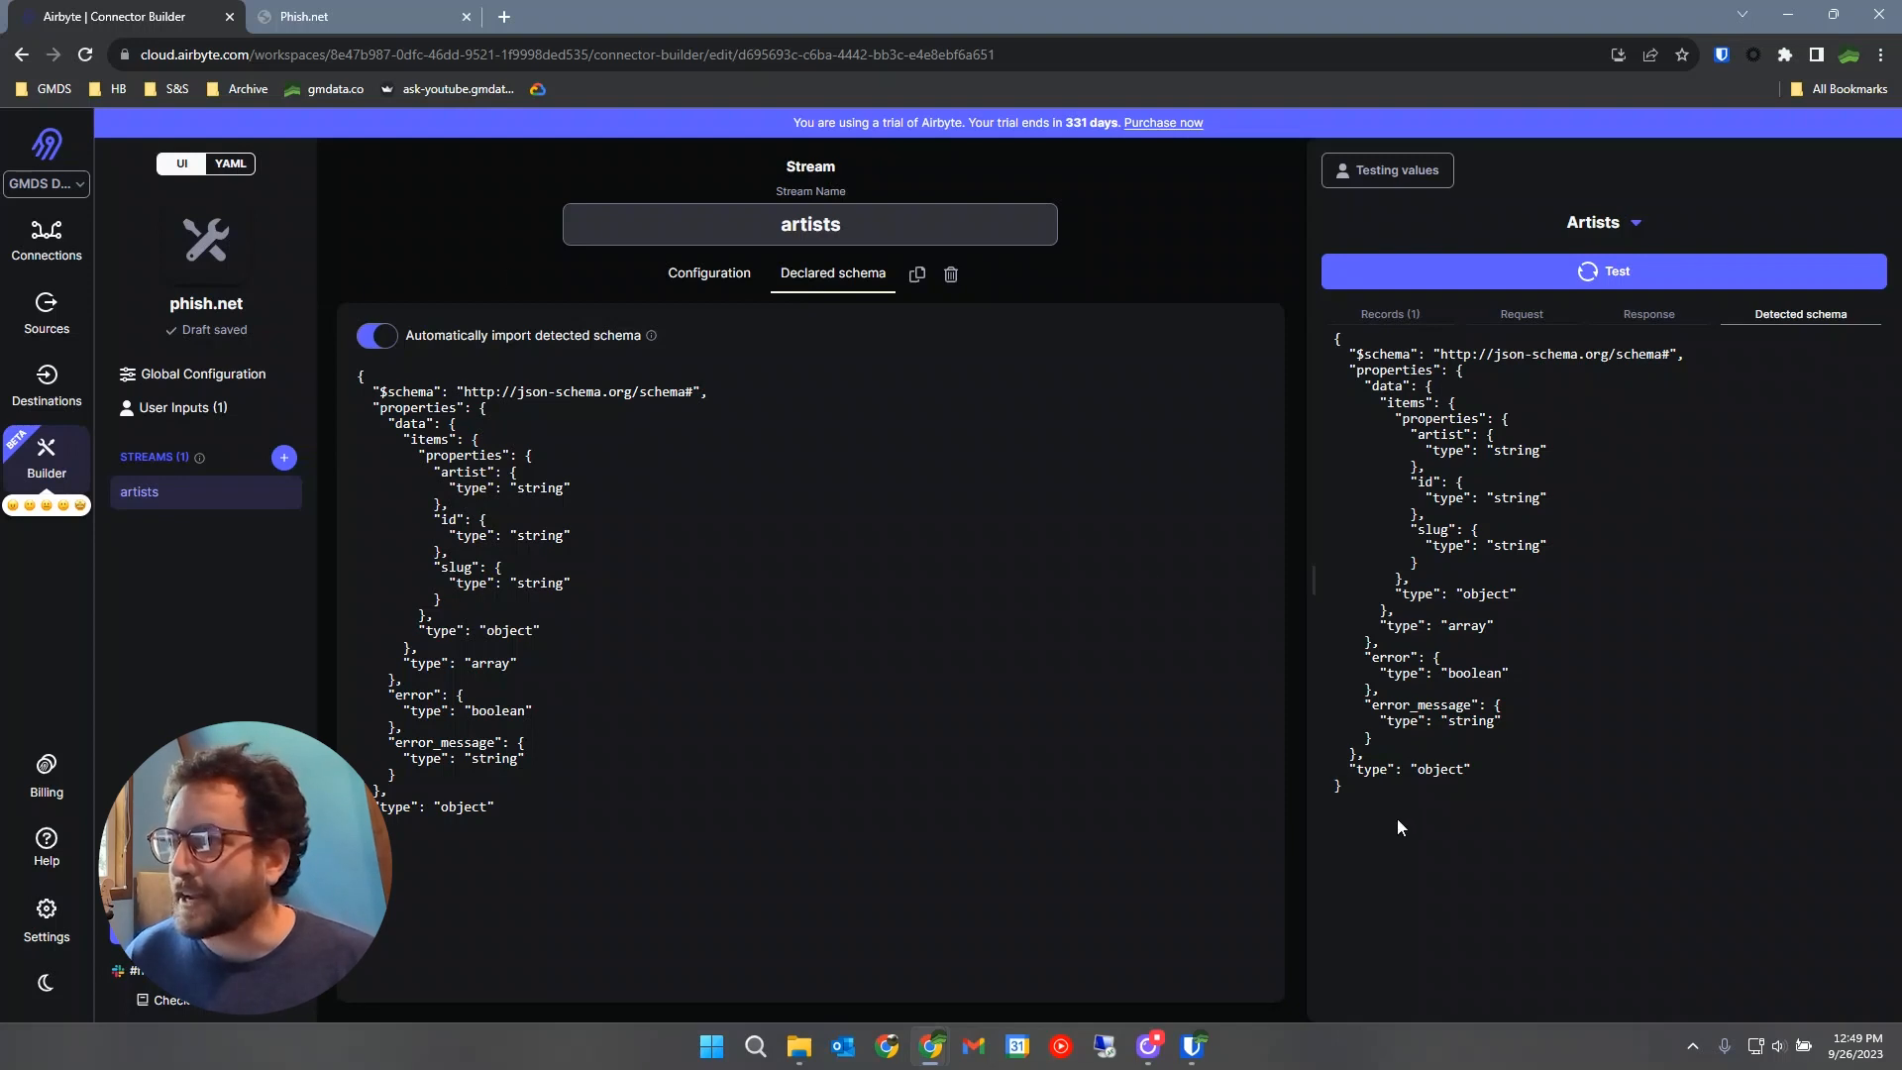
{"action": "left_click_drag", "start_coordinate": [1396, 818], "coordinate": [1334, 339]}
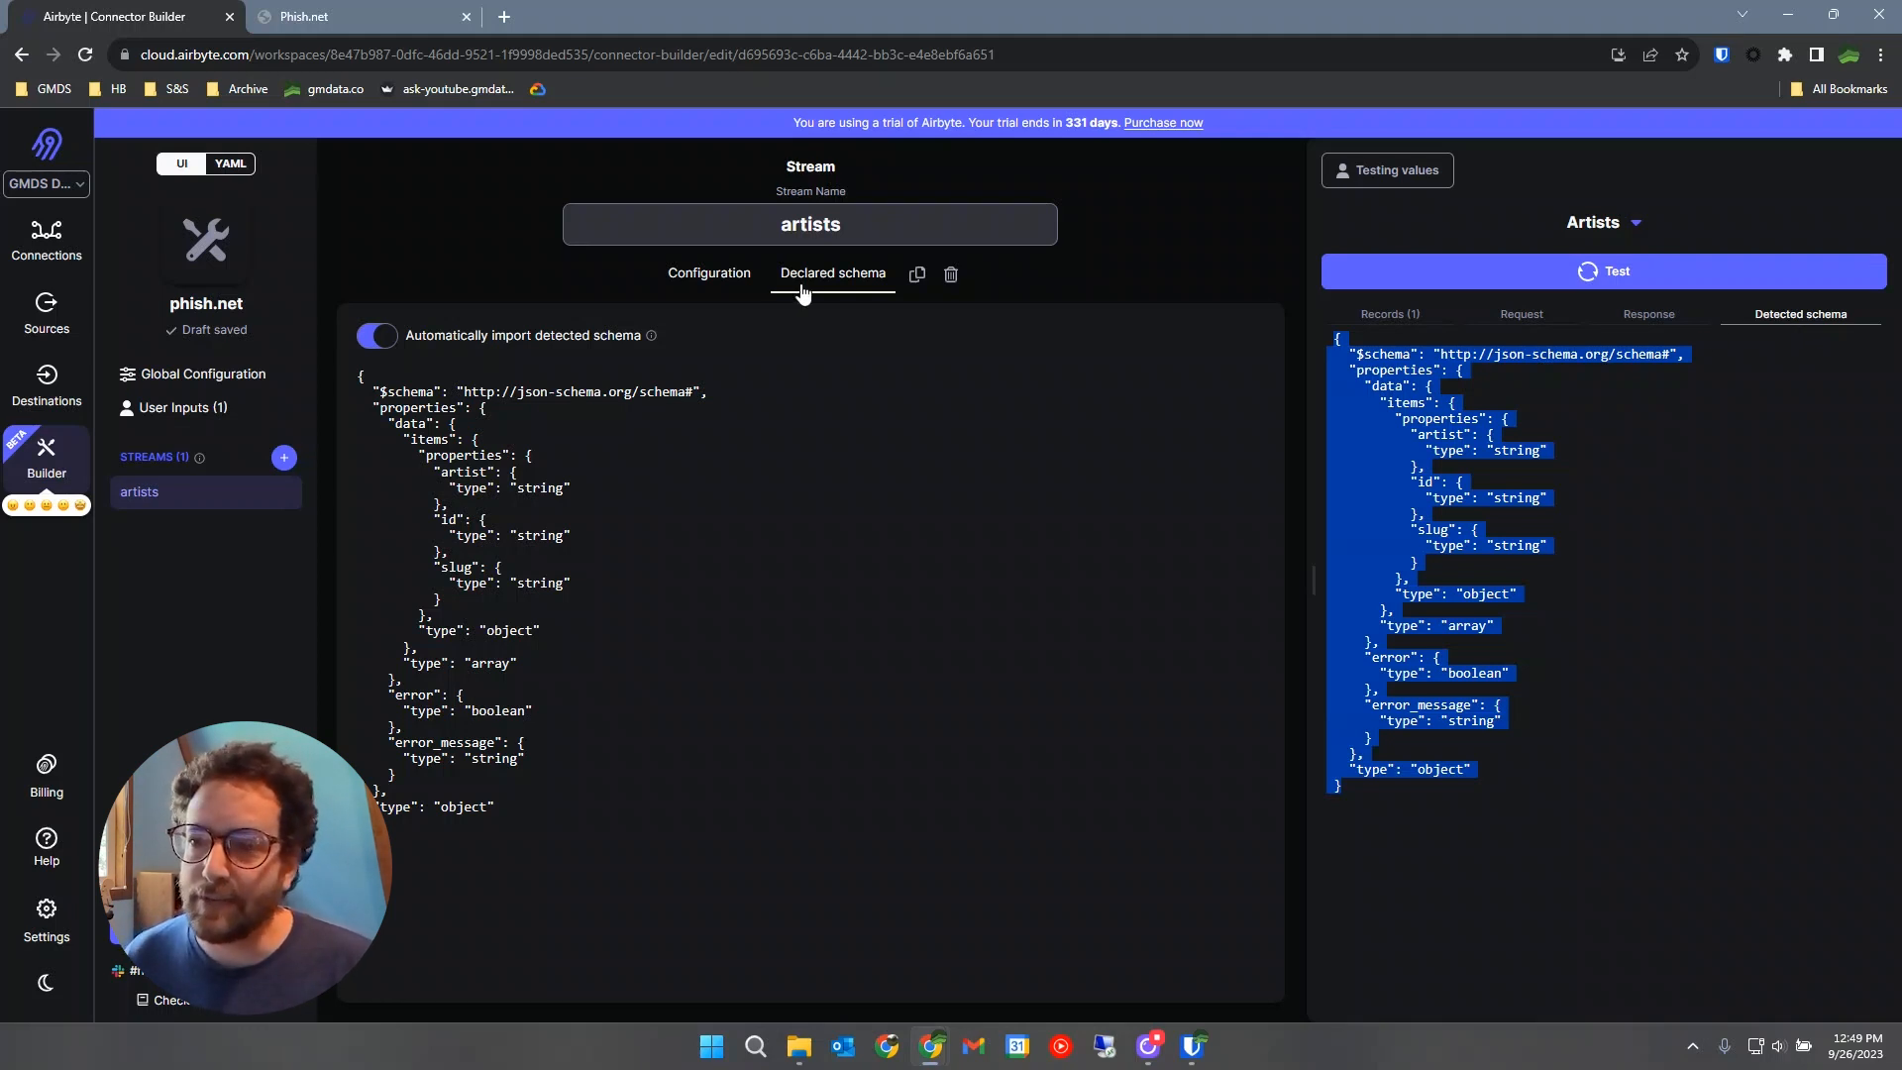
{"action": "left_click_drag", "start_coordinate": [392, 826], "coordinate": [358, 381]}
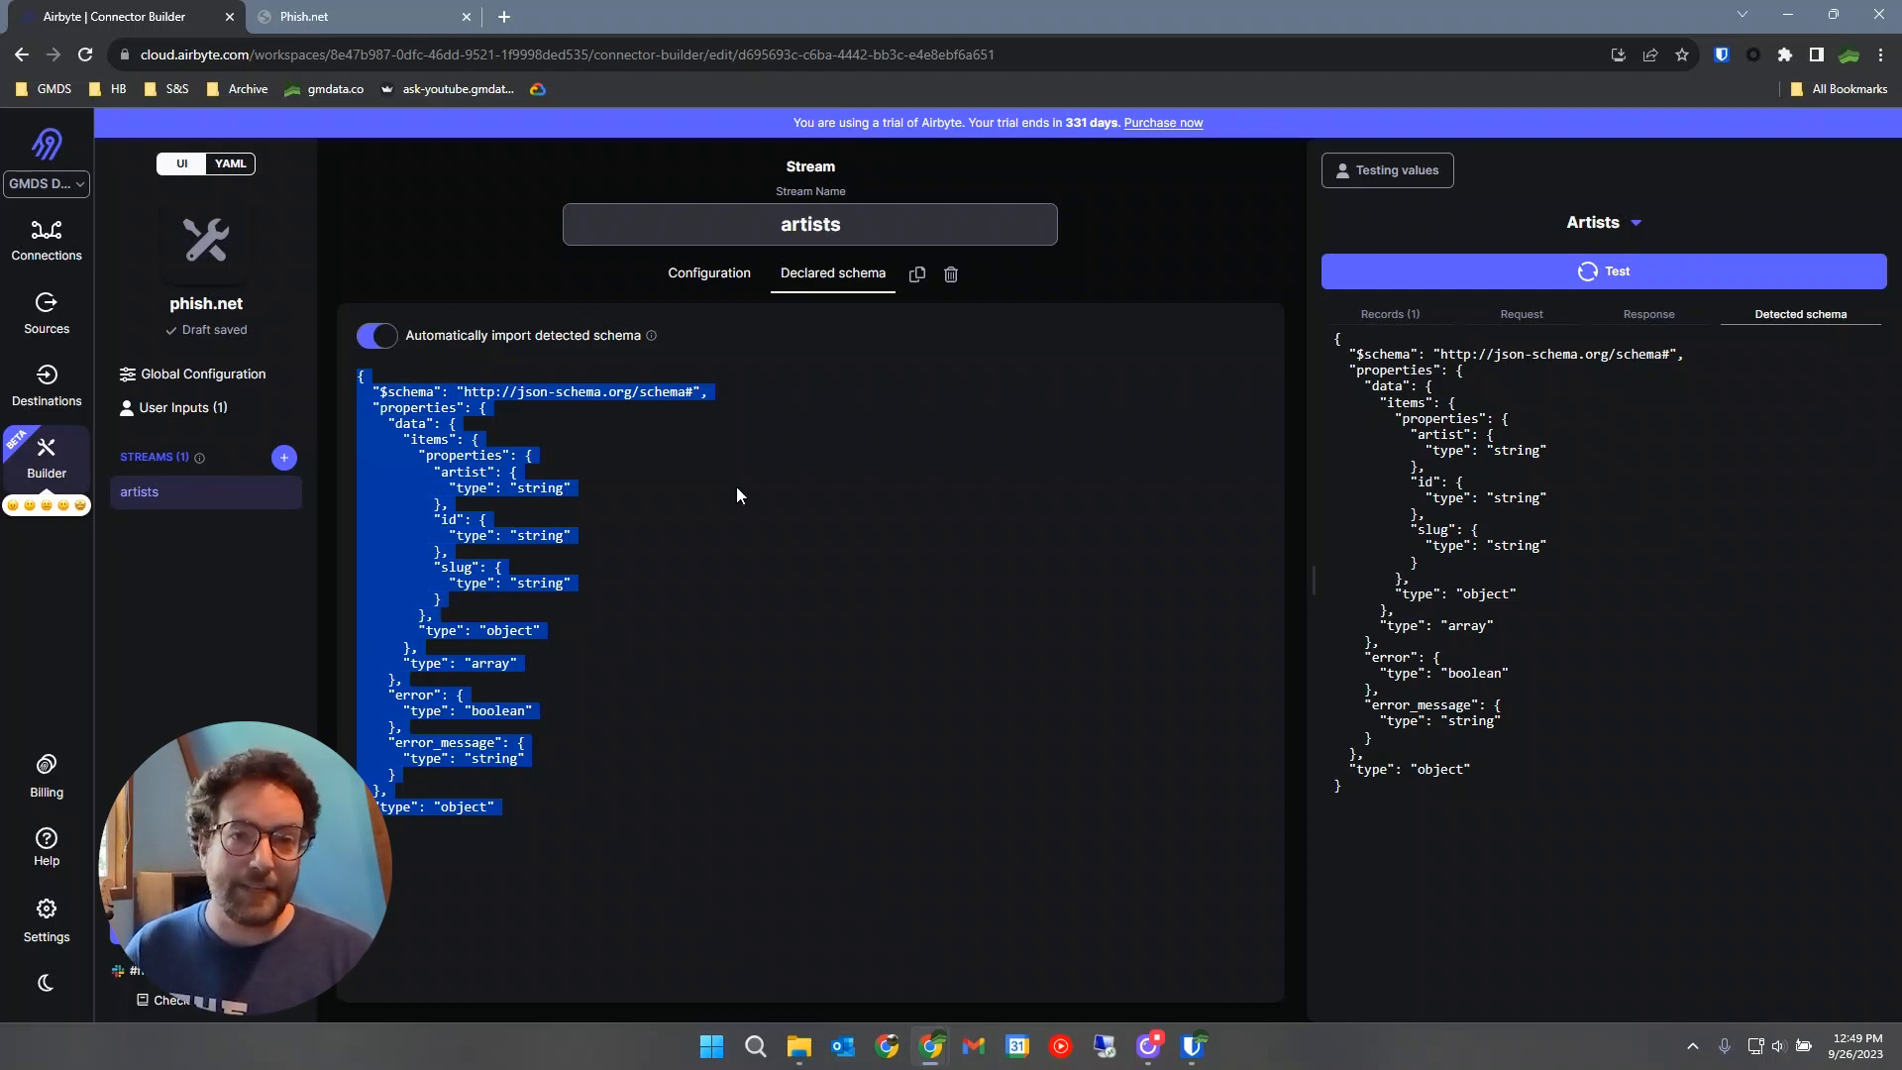
{"action": "left_click", "coordinate": [693, 279]}
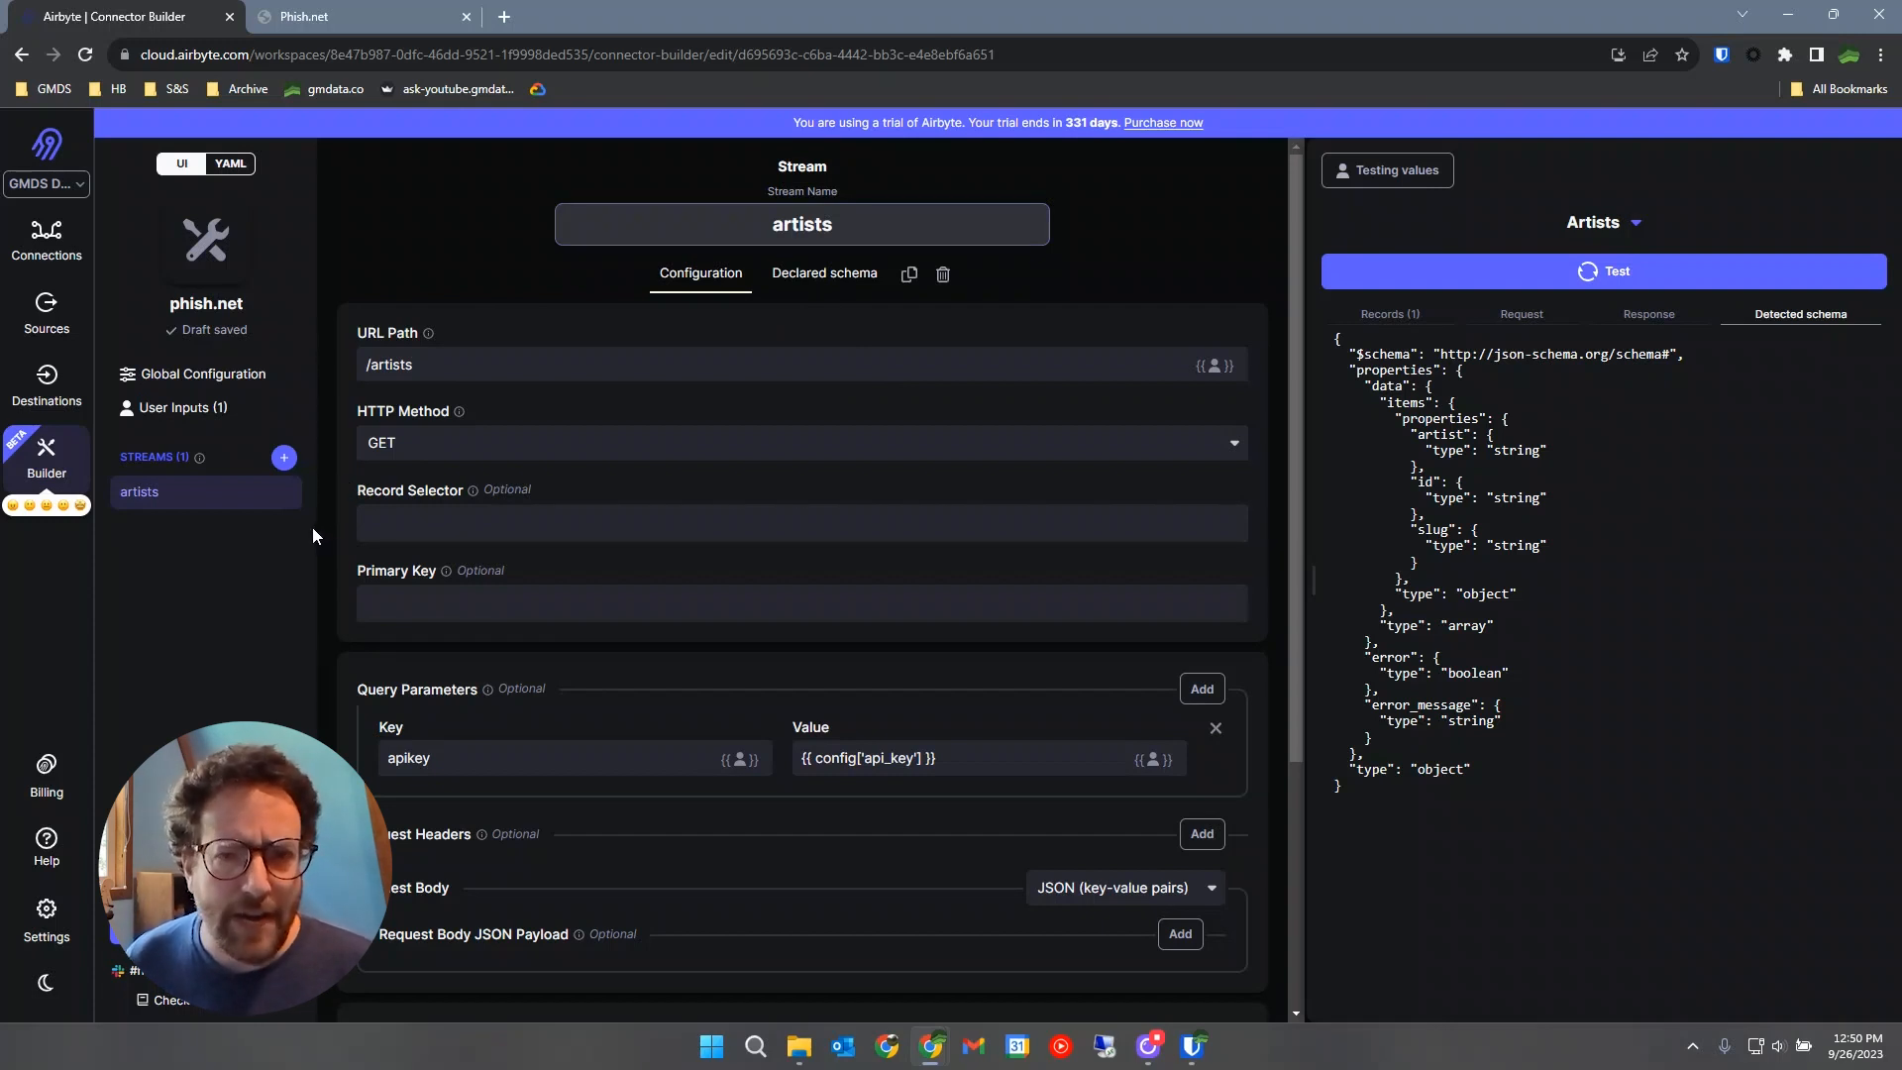
Start a new stream named venues with the URL path /venues.
{"action": "left_click", "coordinate": [283, 459]}
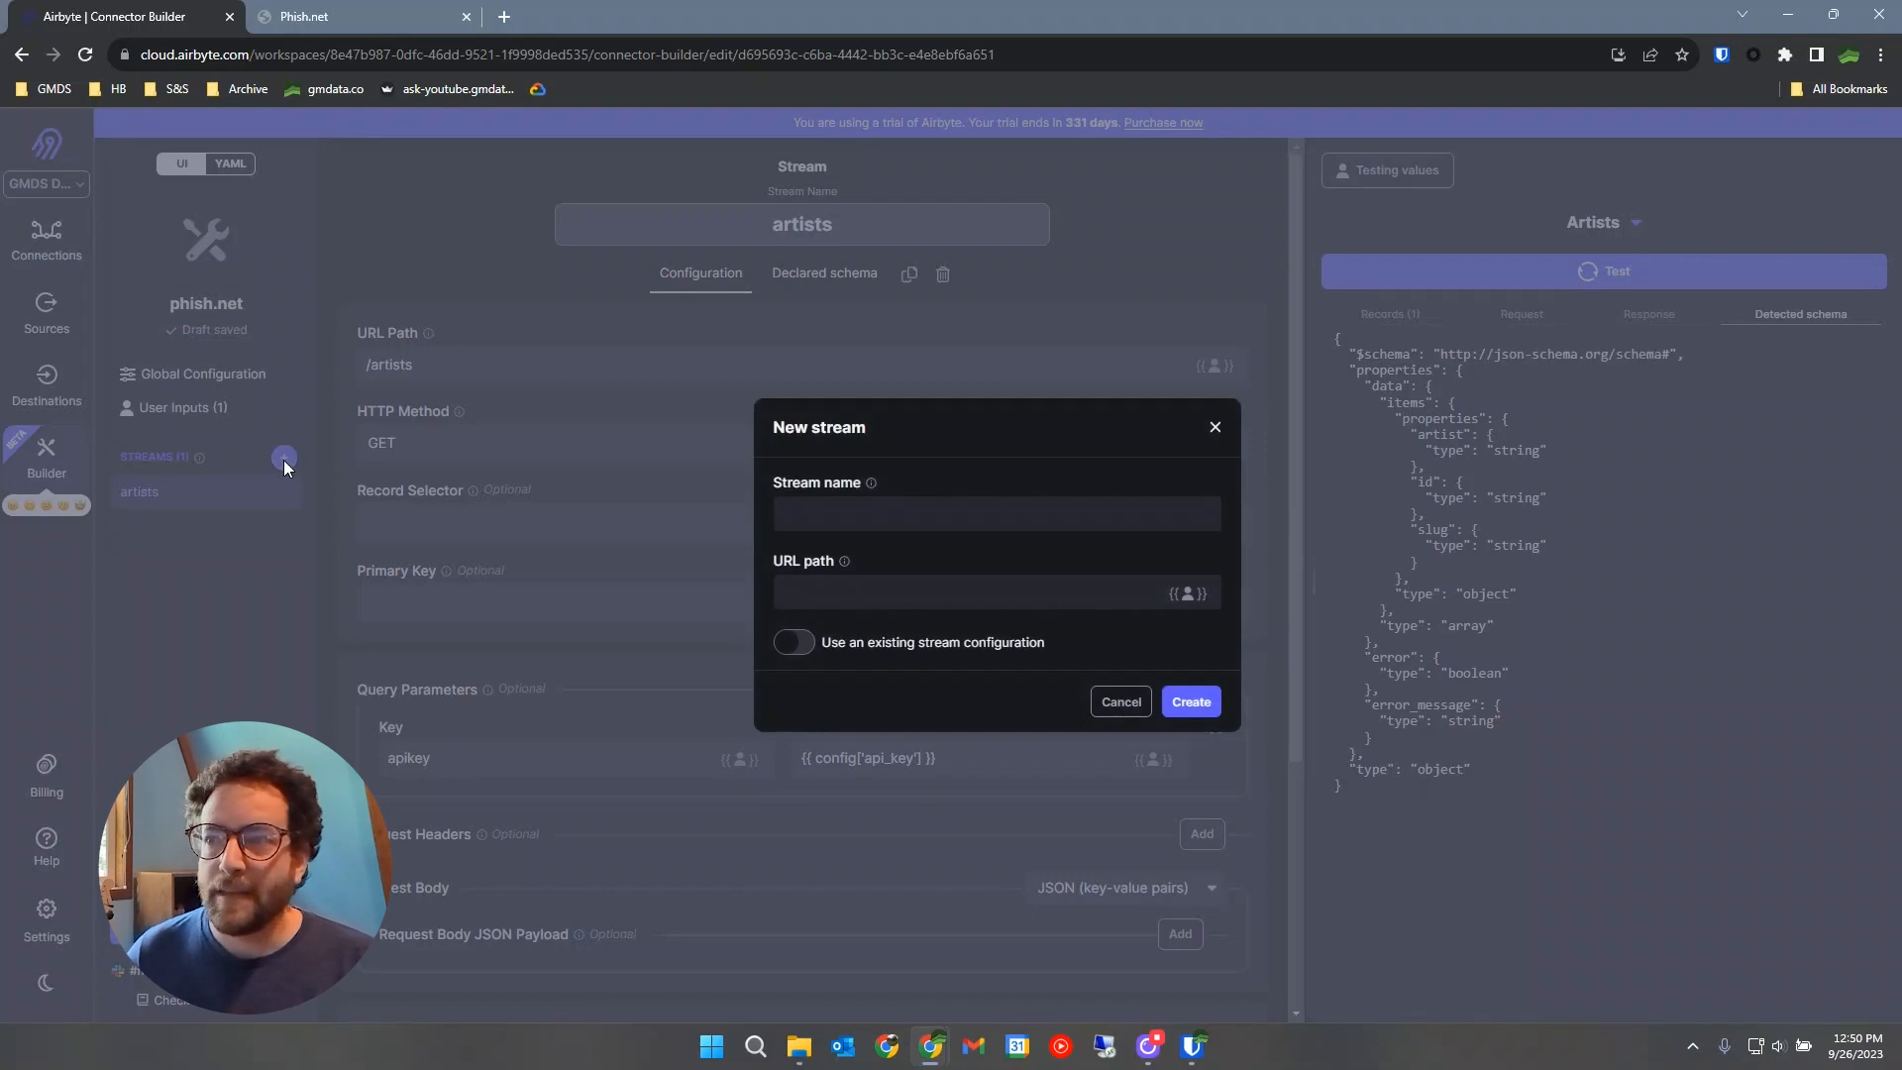
{"action": "left_click", "coordinate": [925, 507]}
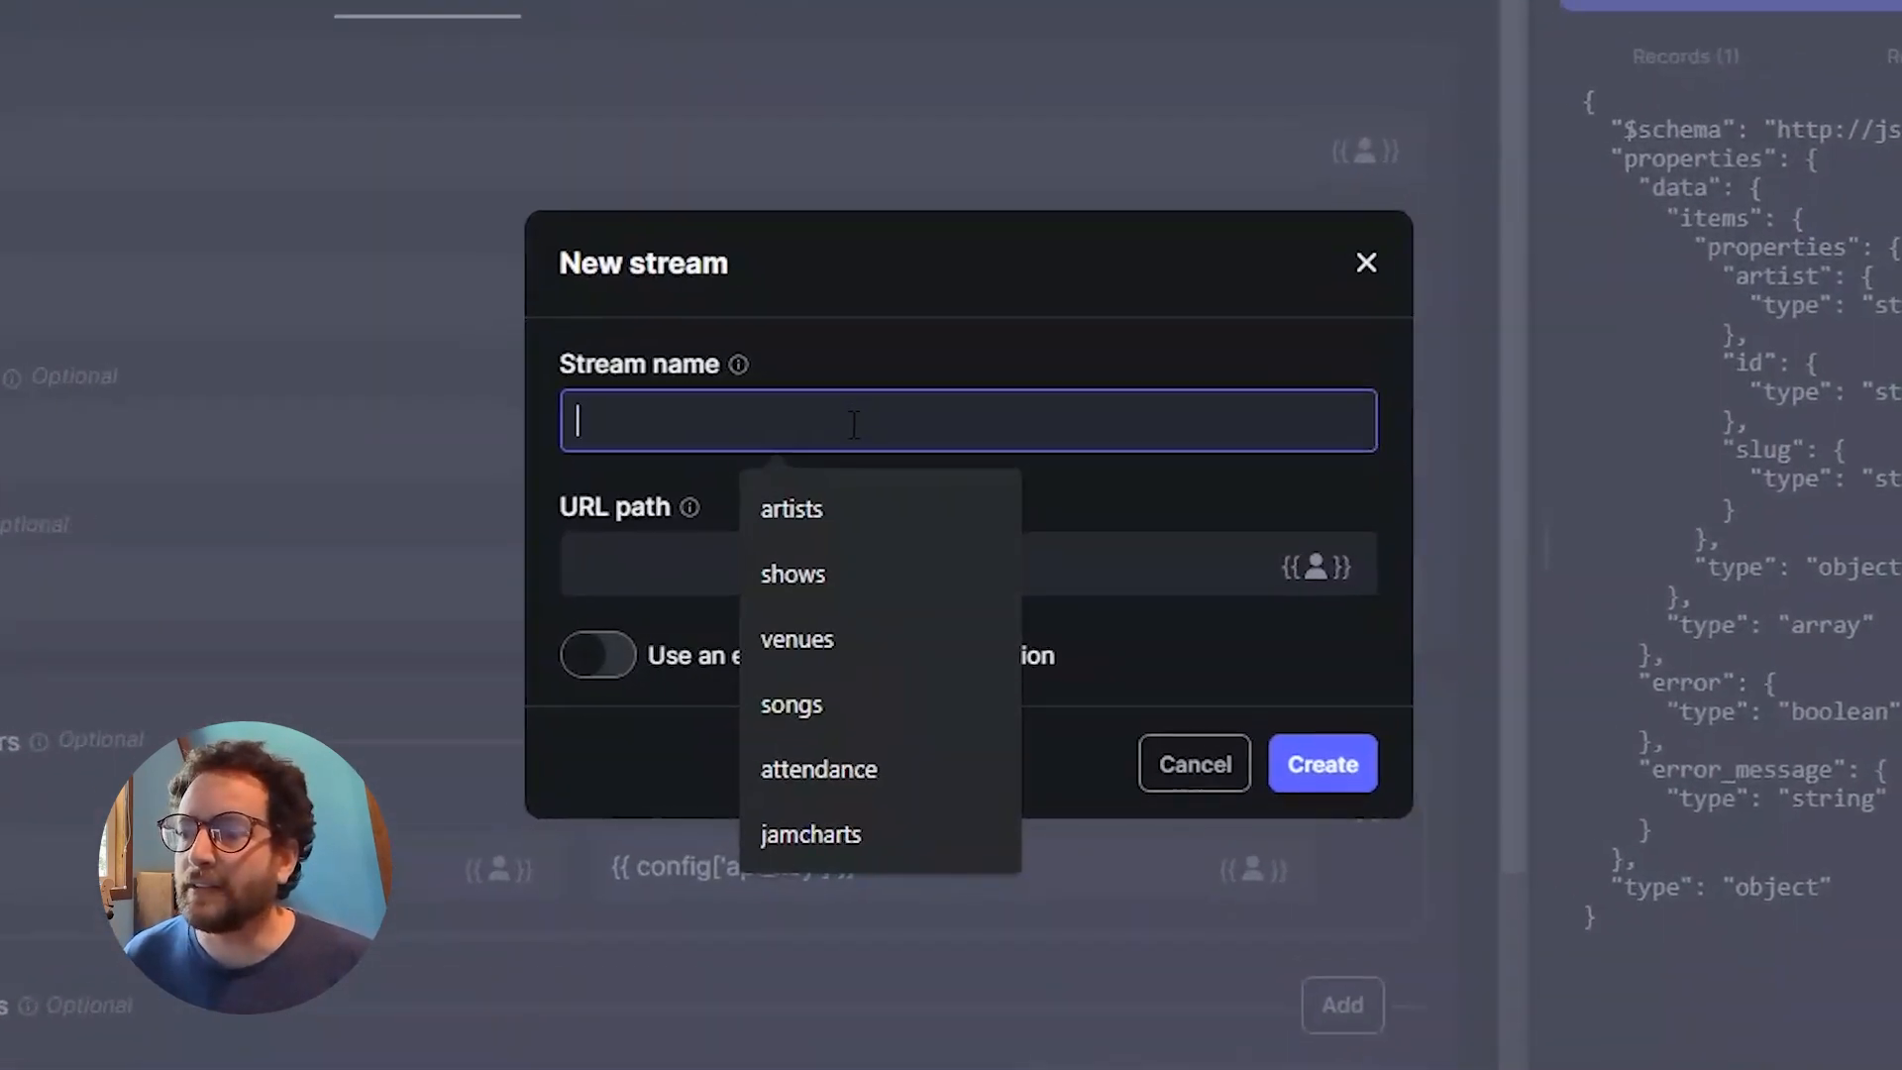
{"action": "left_click", "coordinate": [836, 634]}
{"action": "left_click", "coordinate": [592, 557]}
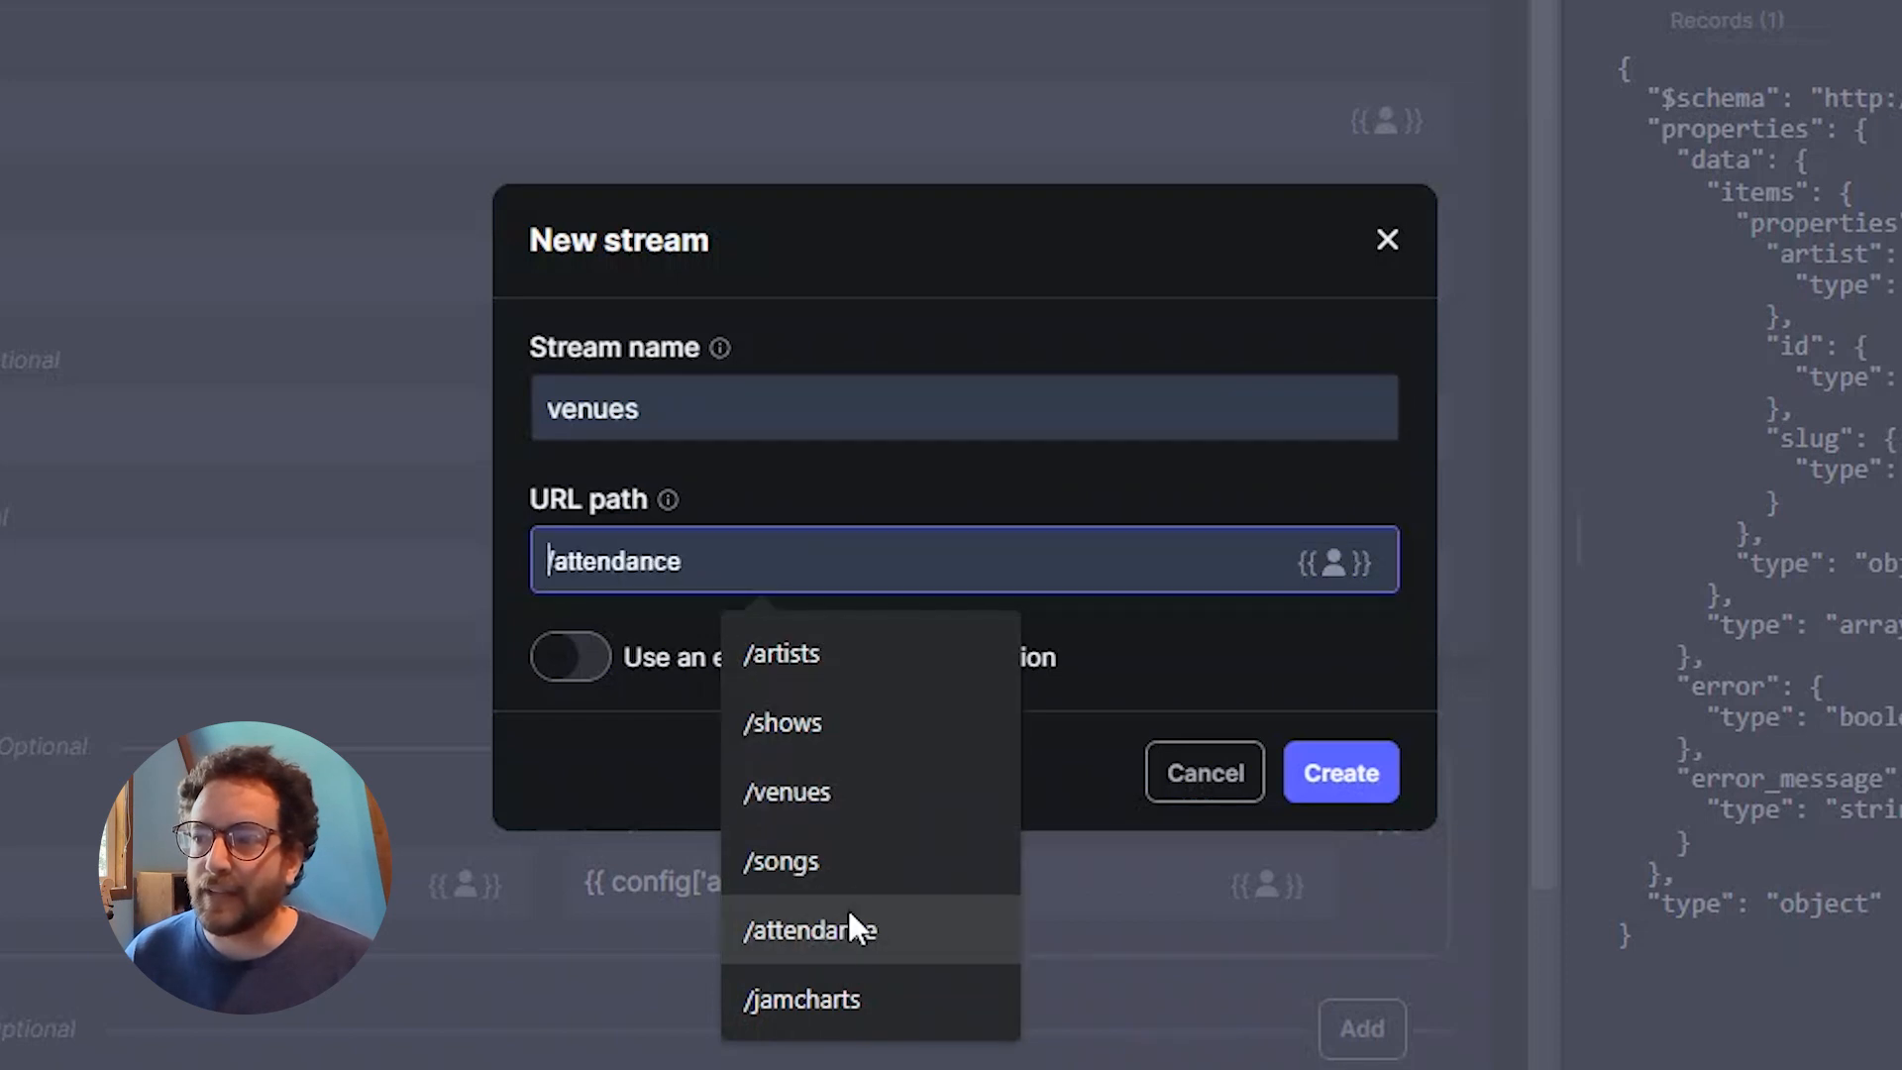
{"action": "left_click", "coordinate": [785, 792]}
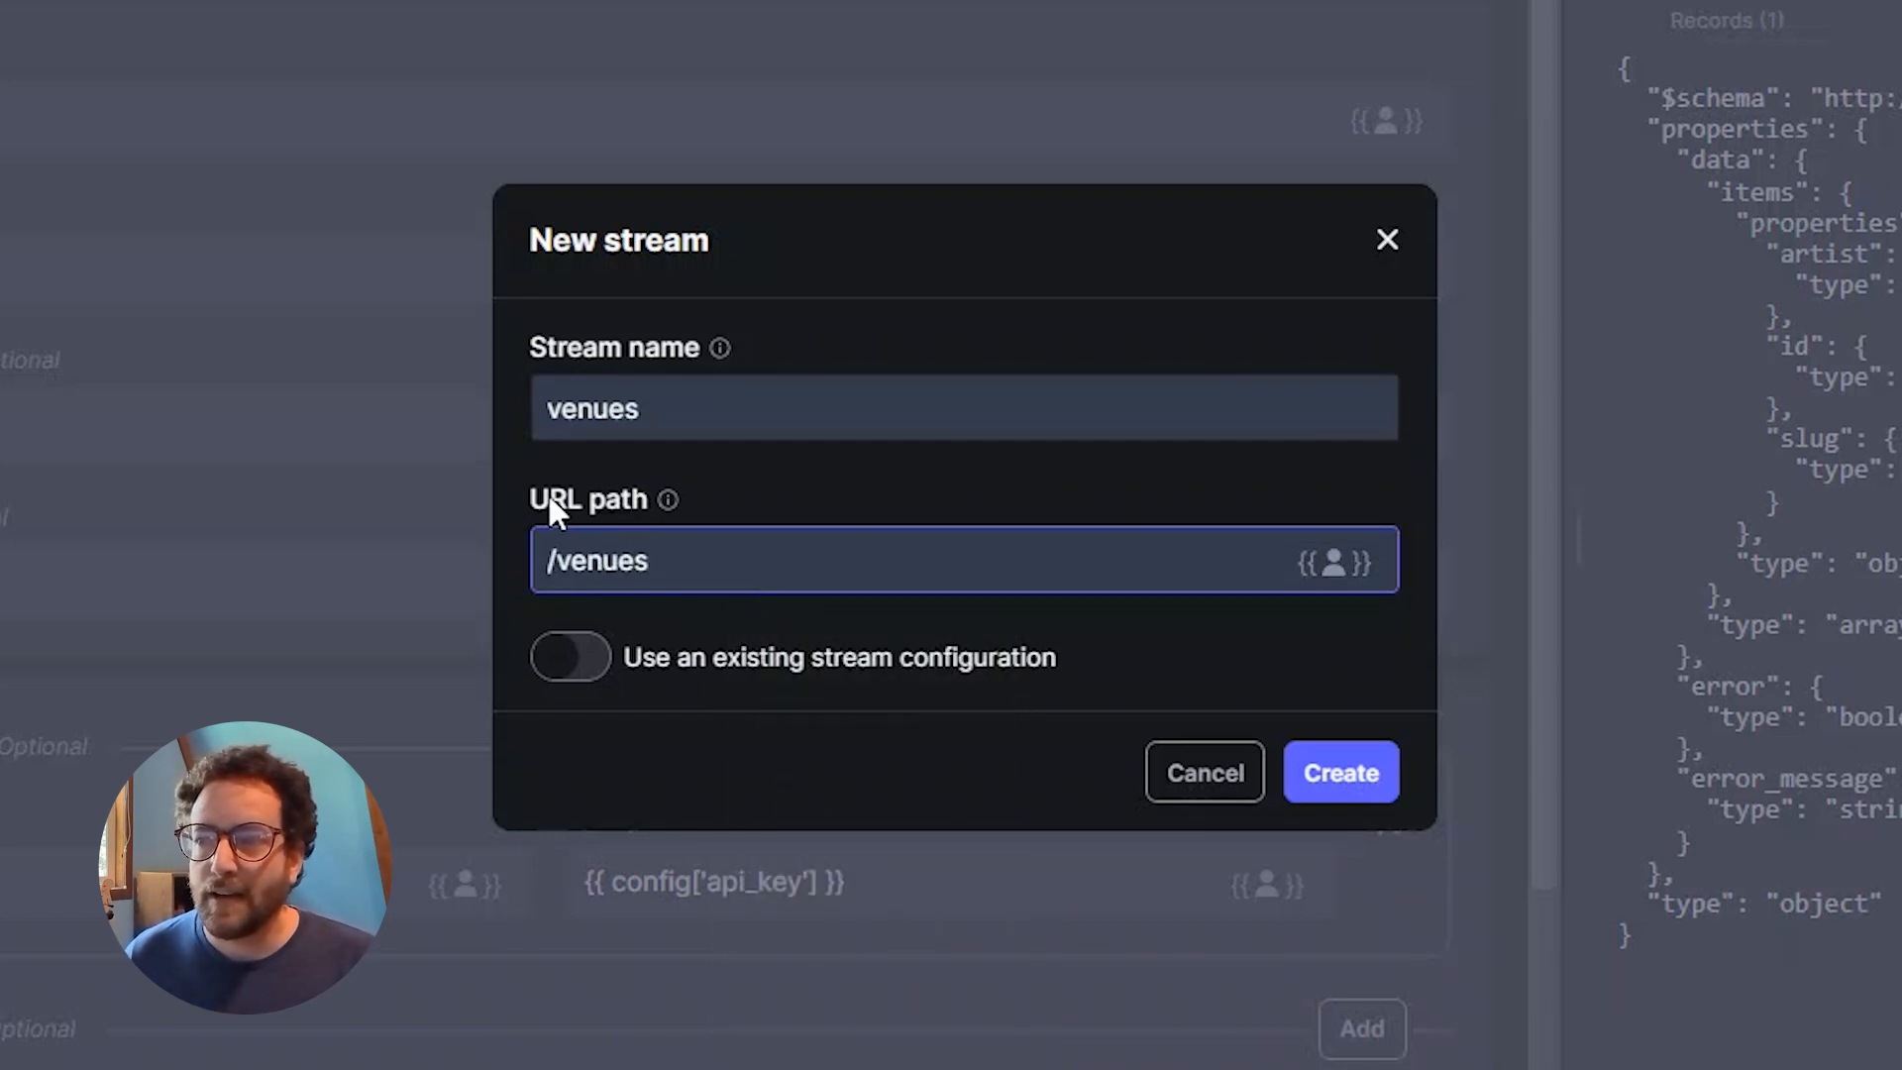
{"action": "left_click_drag", "start_coordinate": [551, 497], "coordinate": [583, 497]}
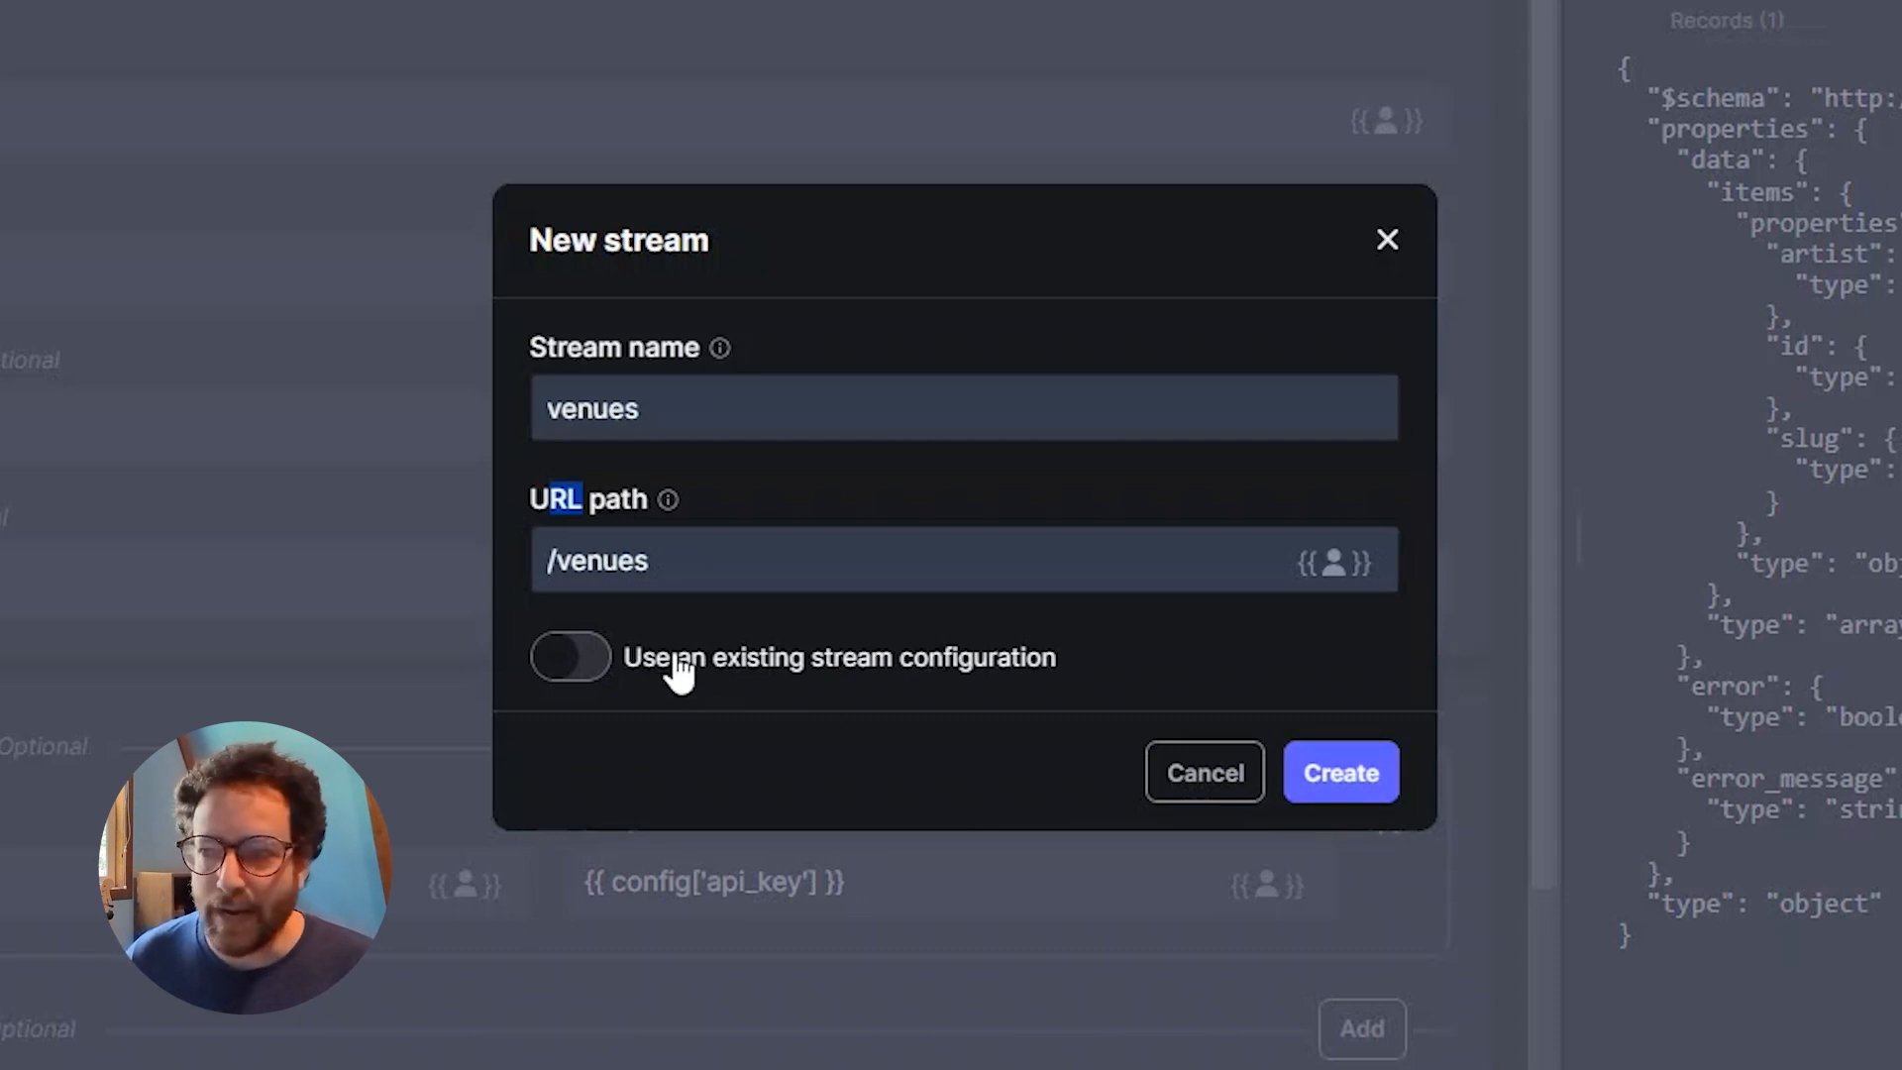
Use the existing artists stream configuration as the source of the new stream's settings and create the stream.
{"action": "left_click", "coordinate": [584, 665]}
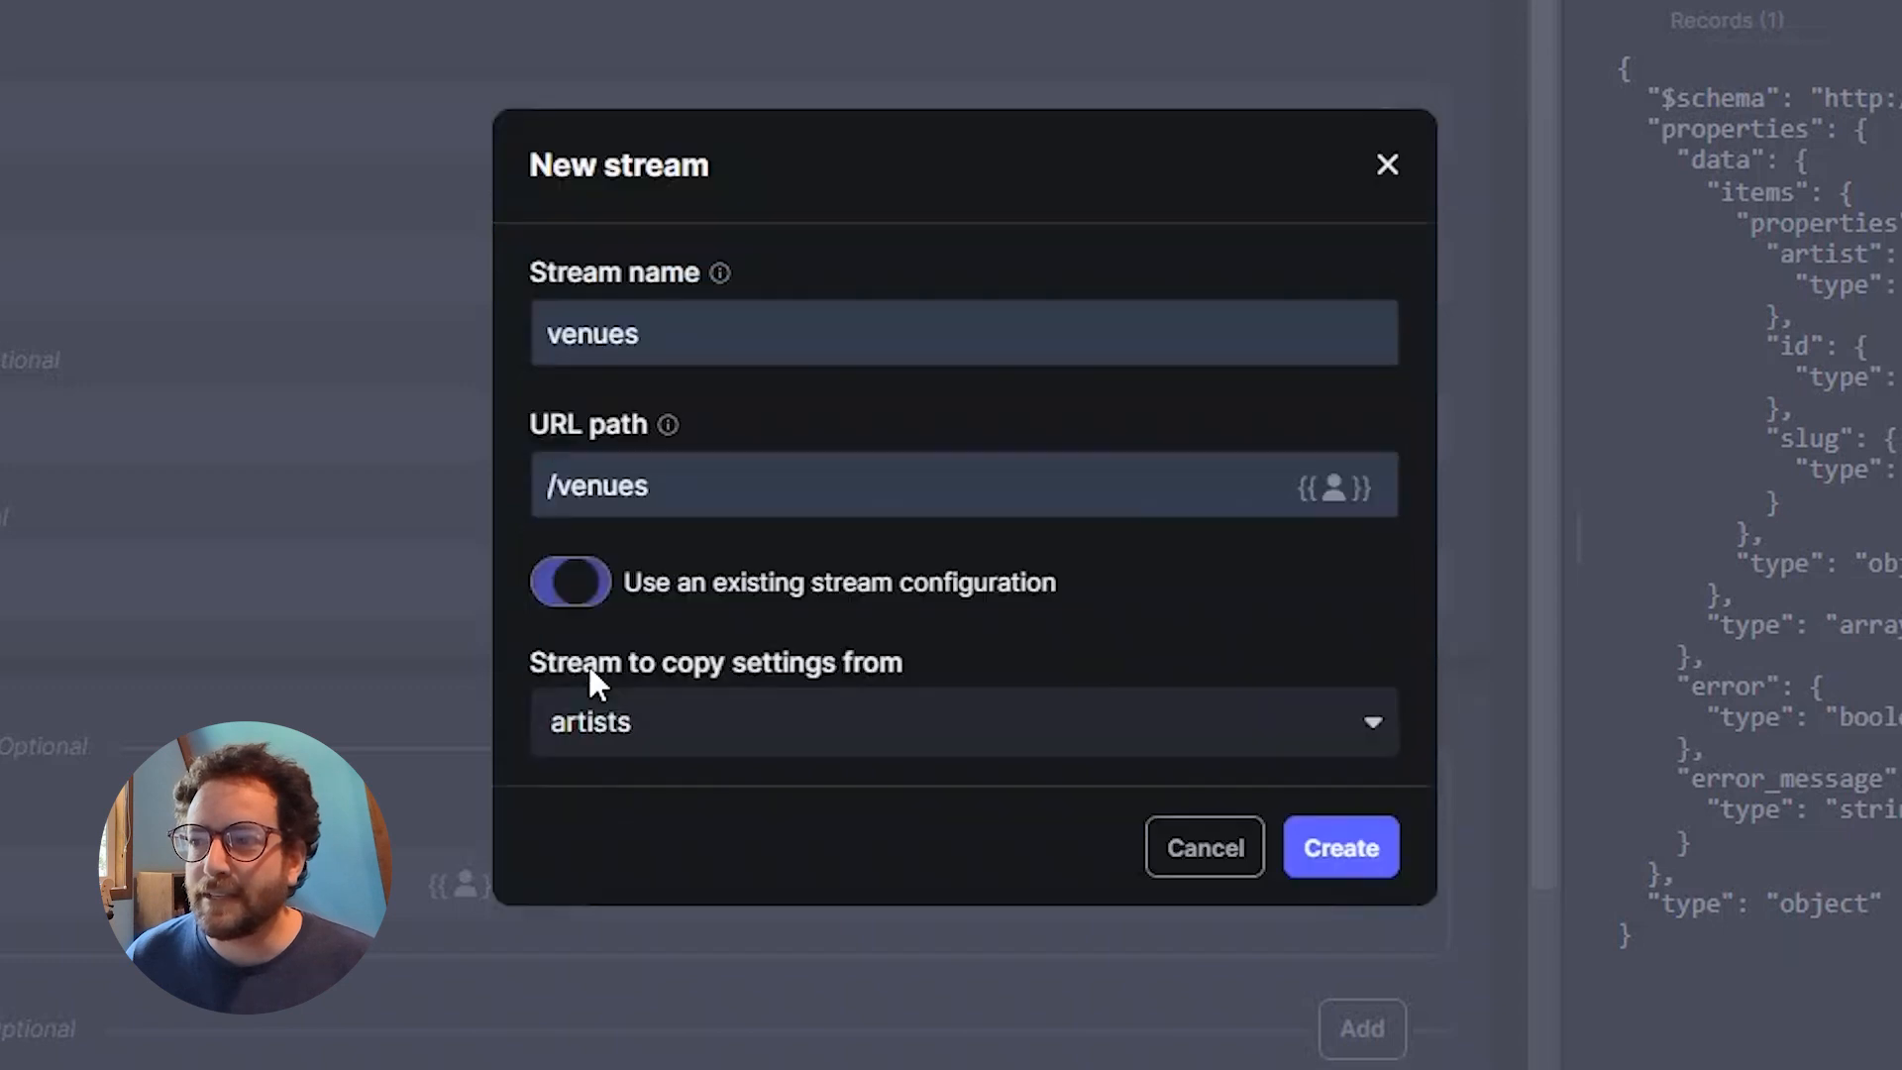
{"action": "left_click", "coordinate": [908, 745]}
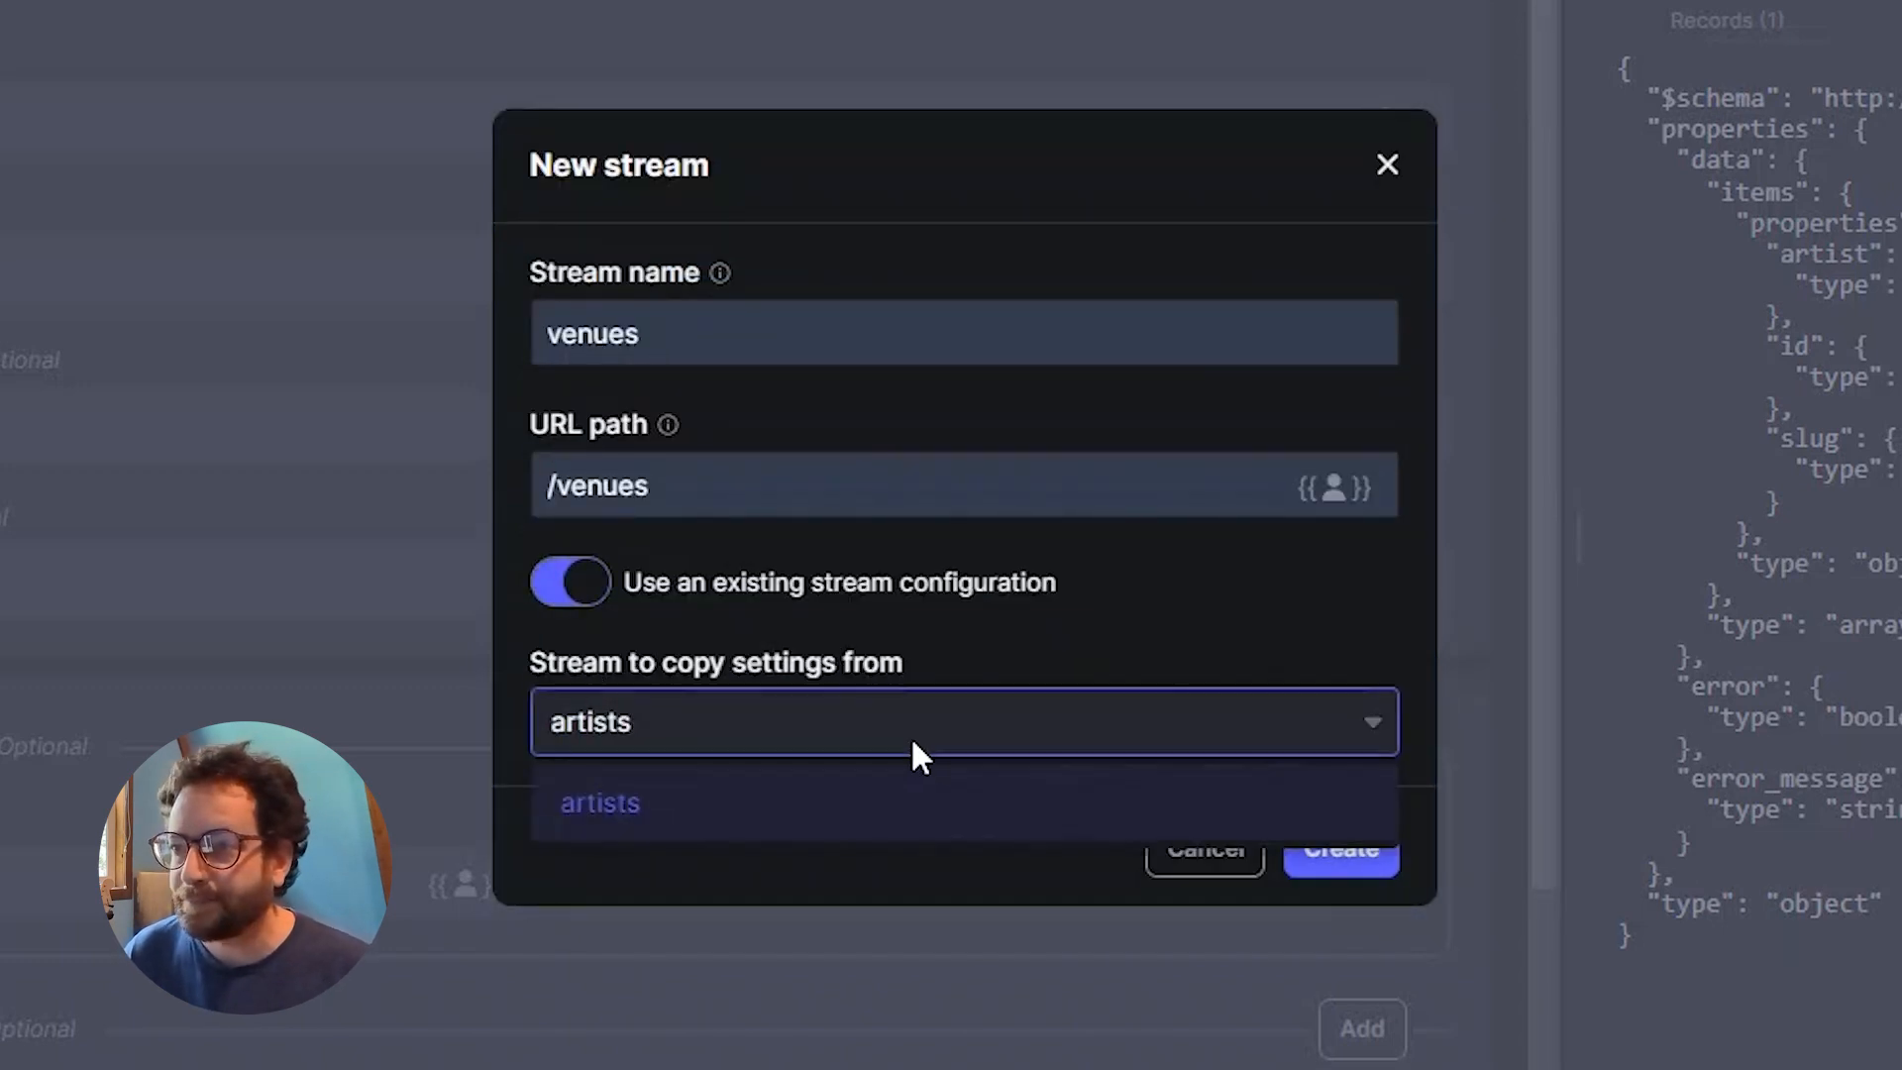
{"action": "left_click", "coordinate": [700, 822]}
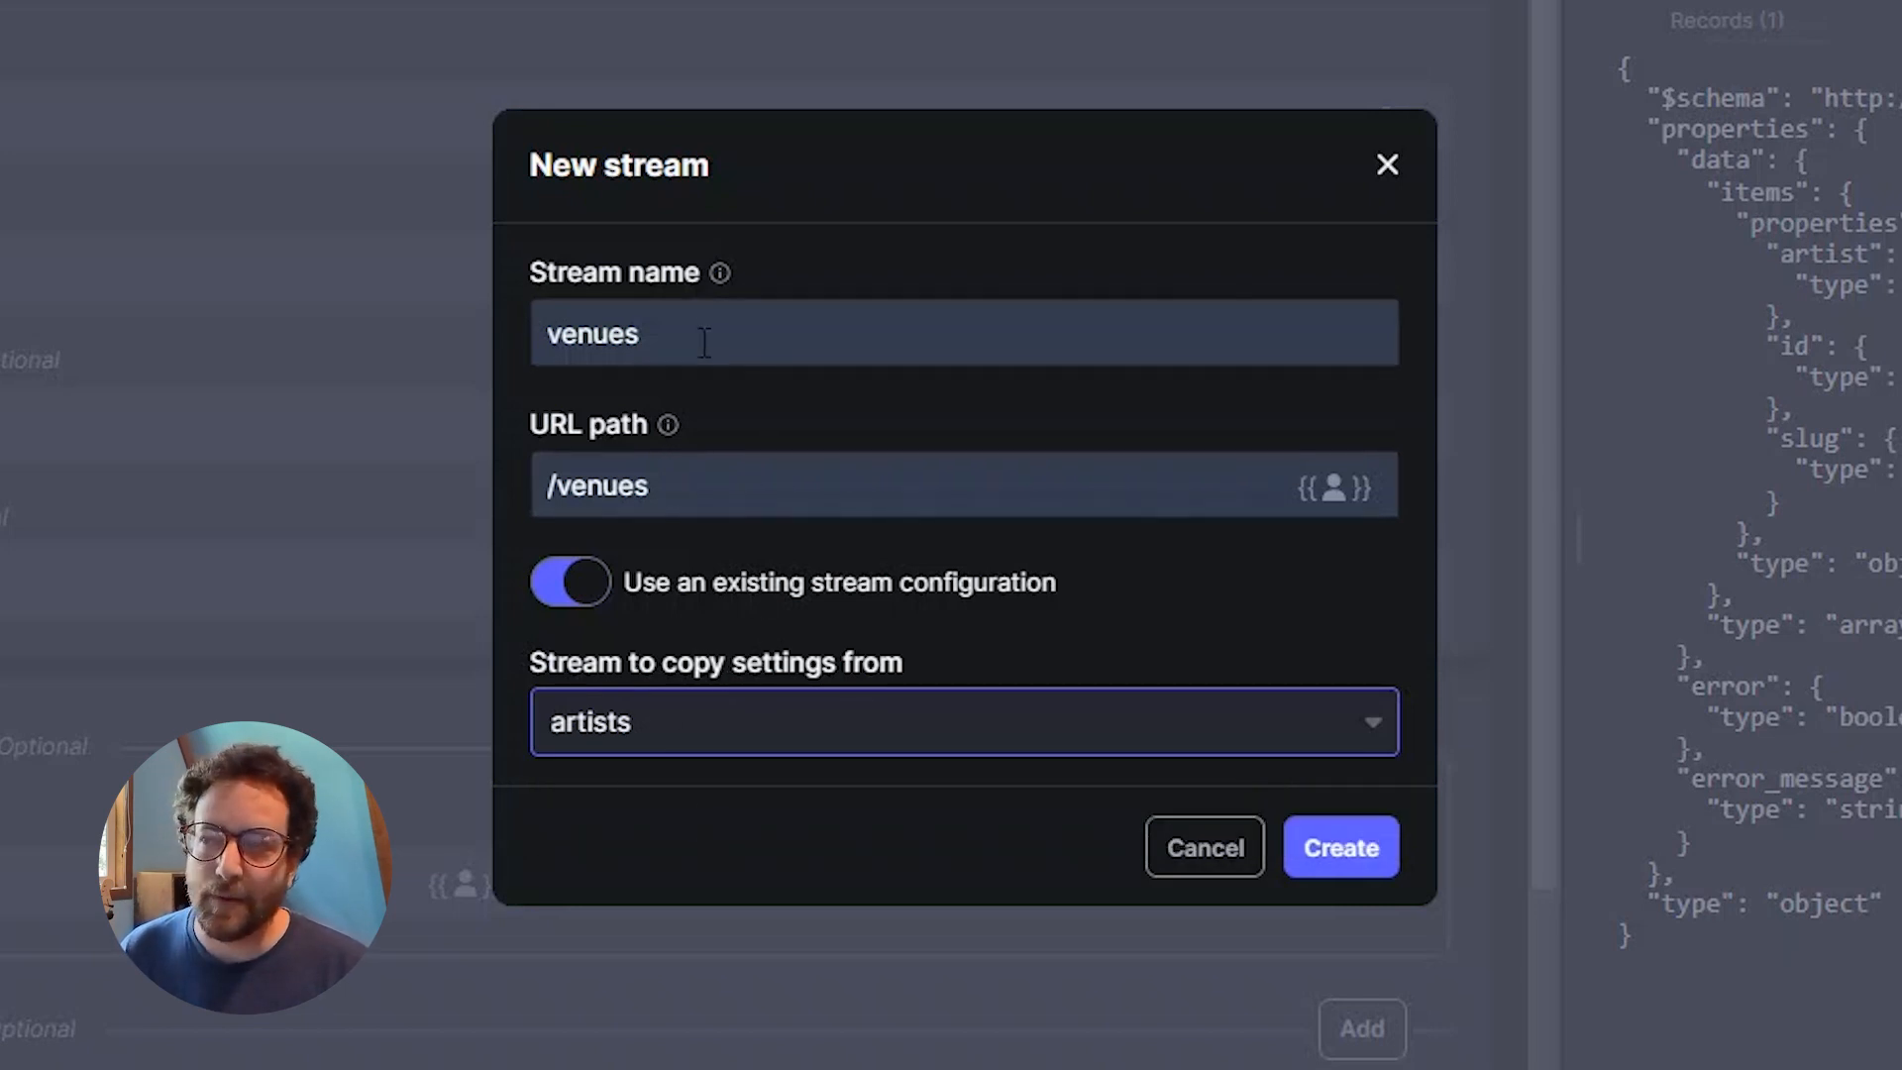
{"action": "left_click_drag", "start_coordinate": [705, 343], "coordinate": [508, 336]}
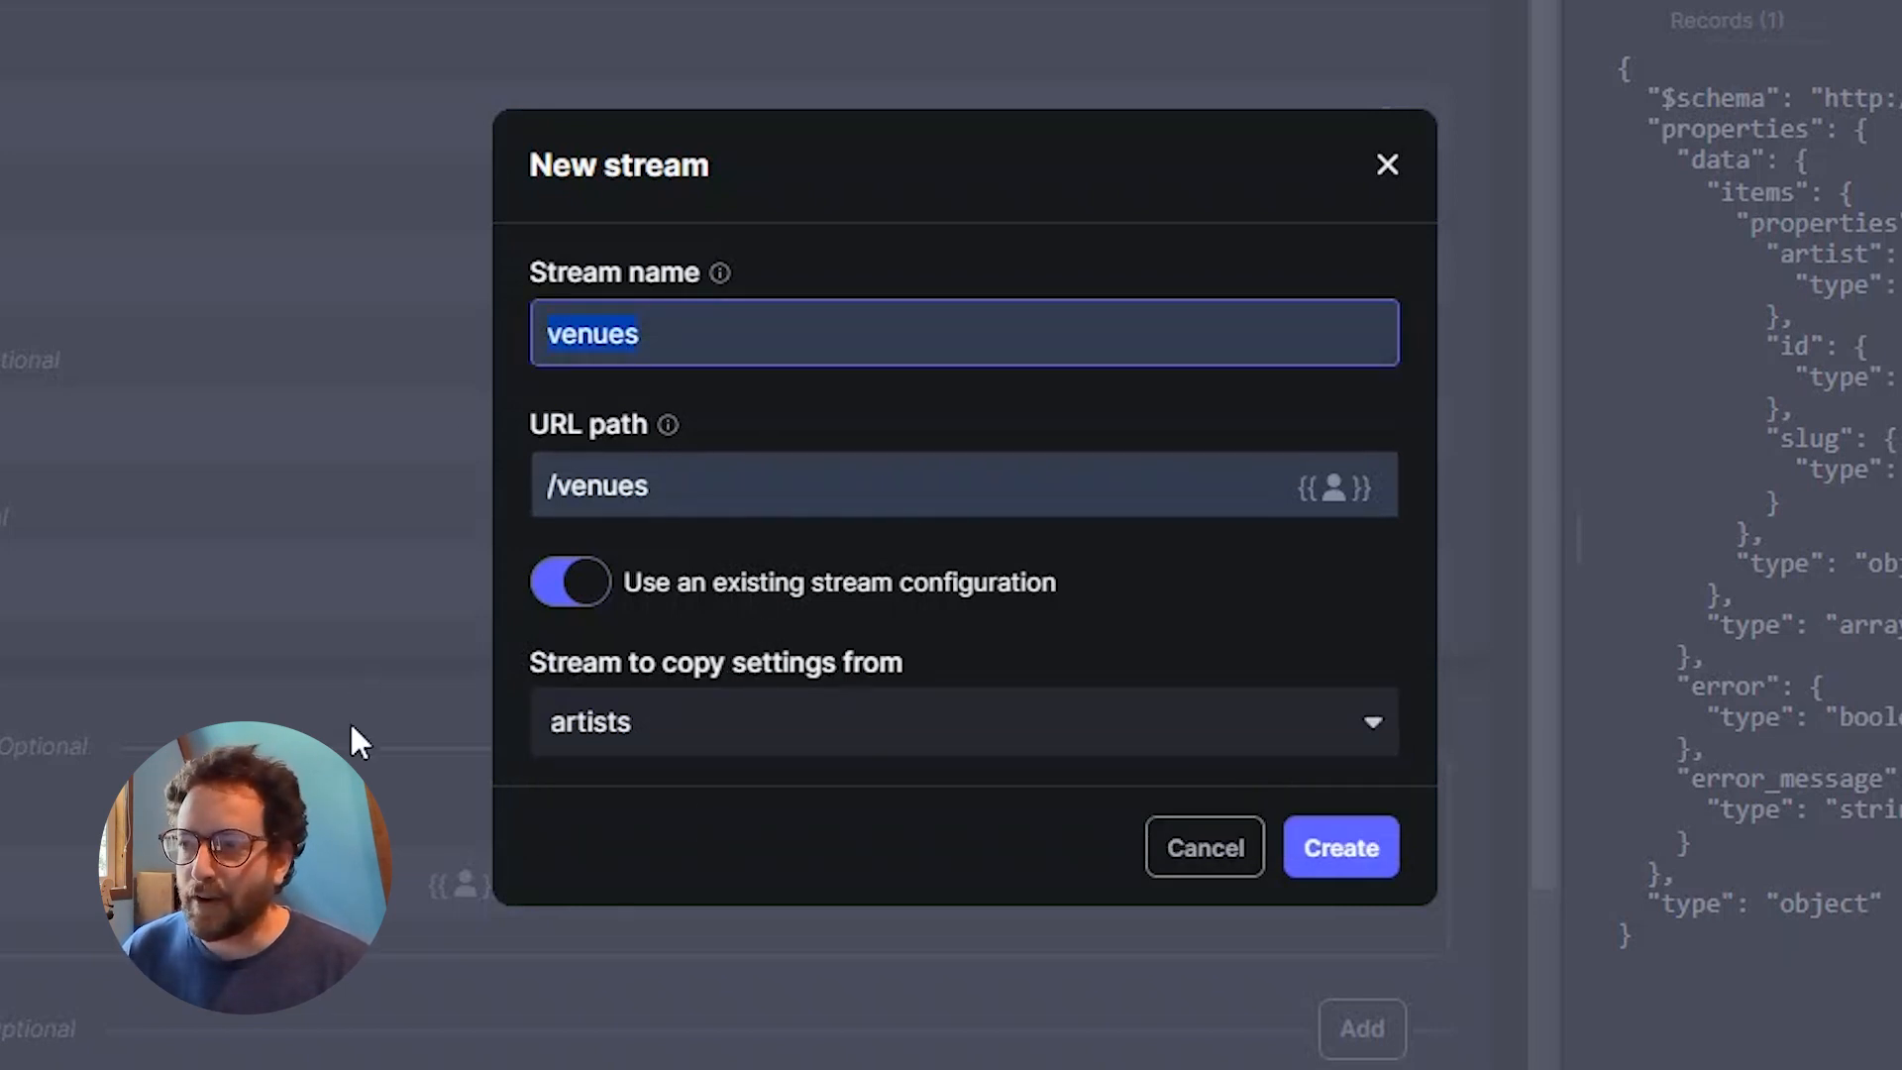
{"action": "left_click", "coordinate": [1327, 870]}
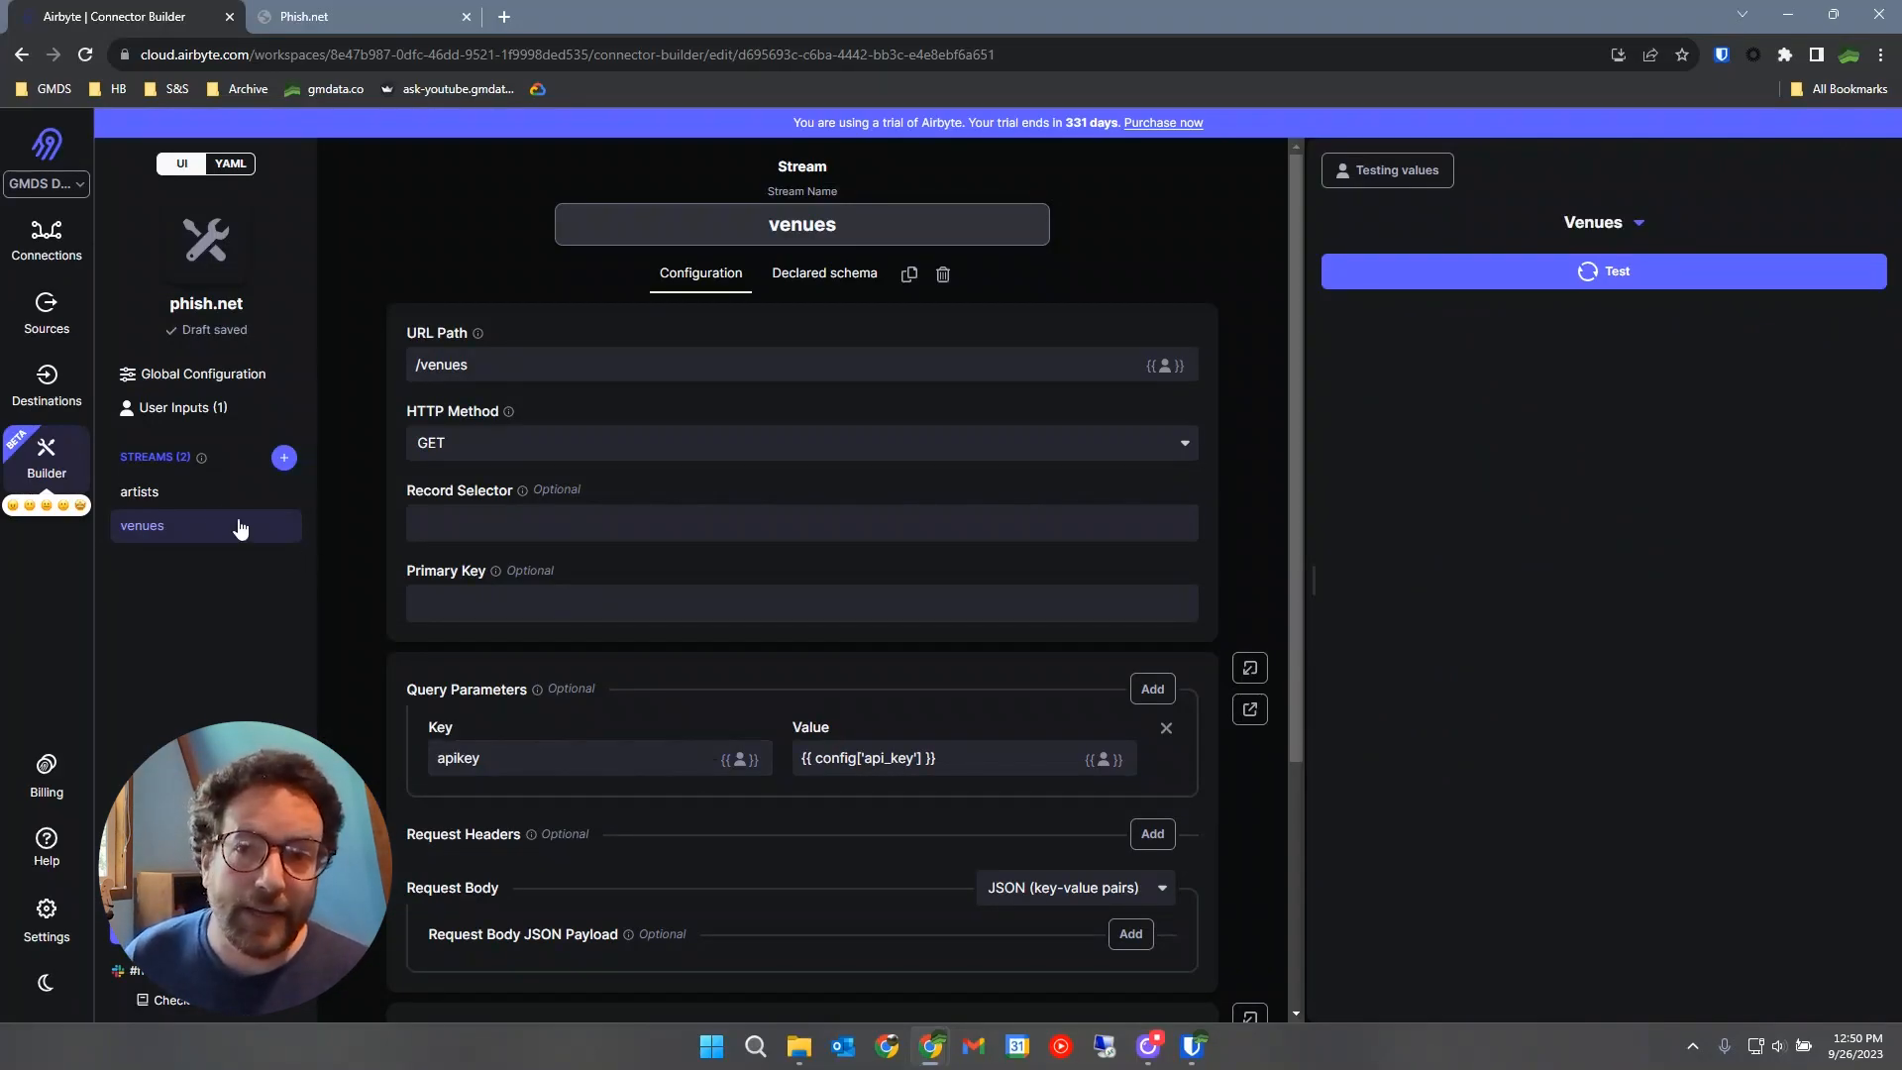
Examine the artists stream's test record, checking how the individual artist records are nested inside the data array.
{"action": "left_click", "coordinate": [174, 495]}
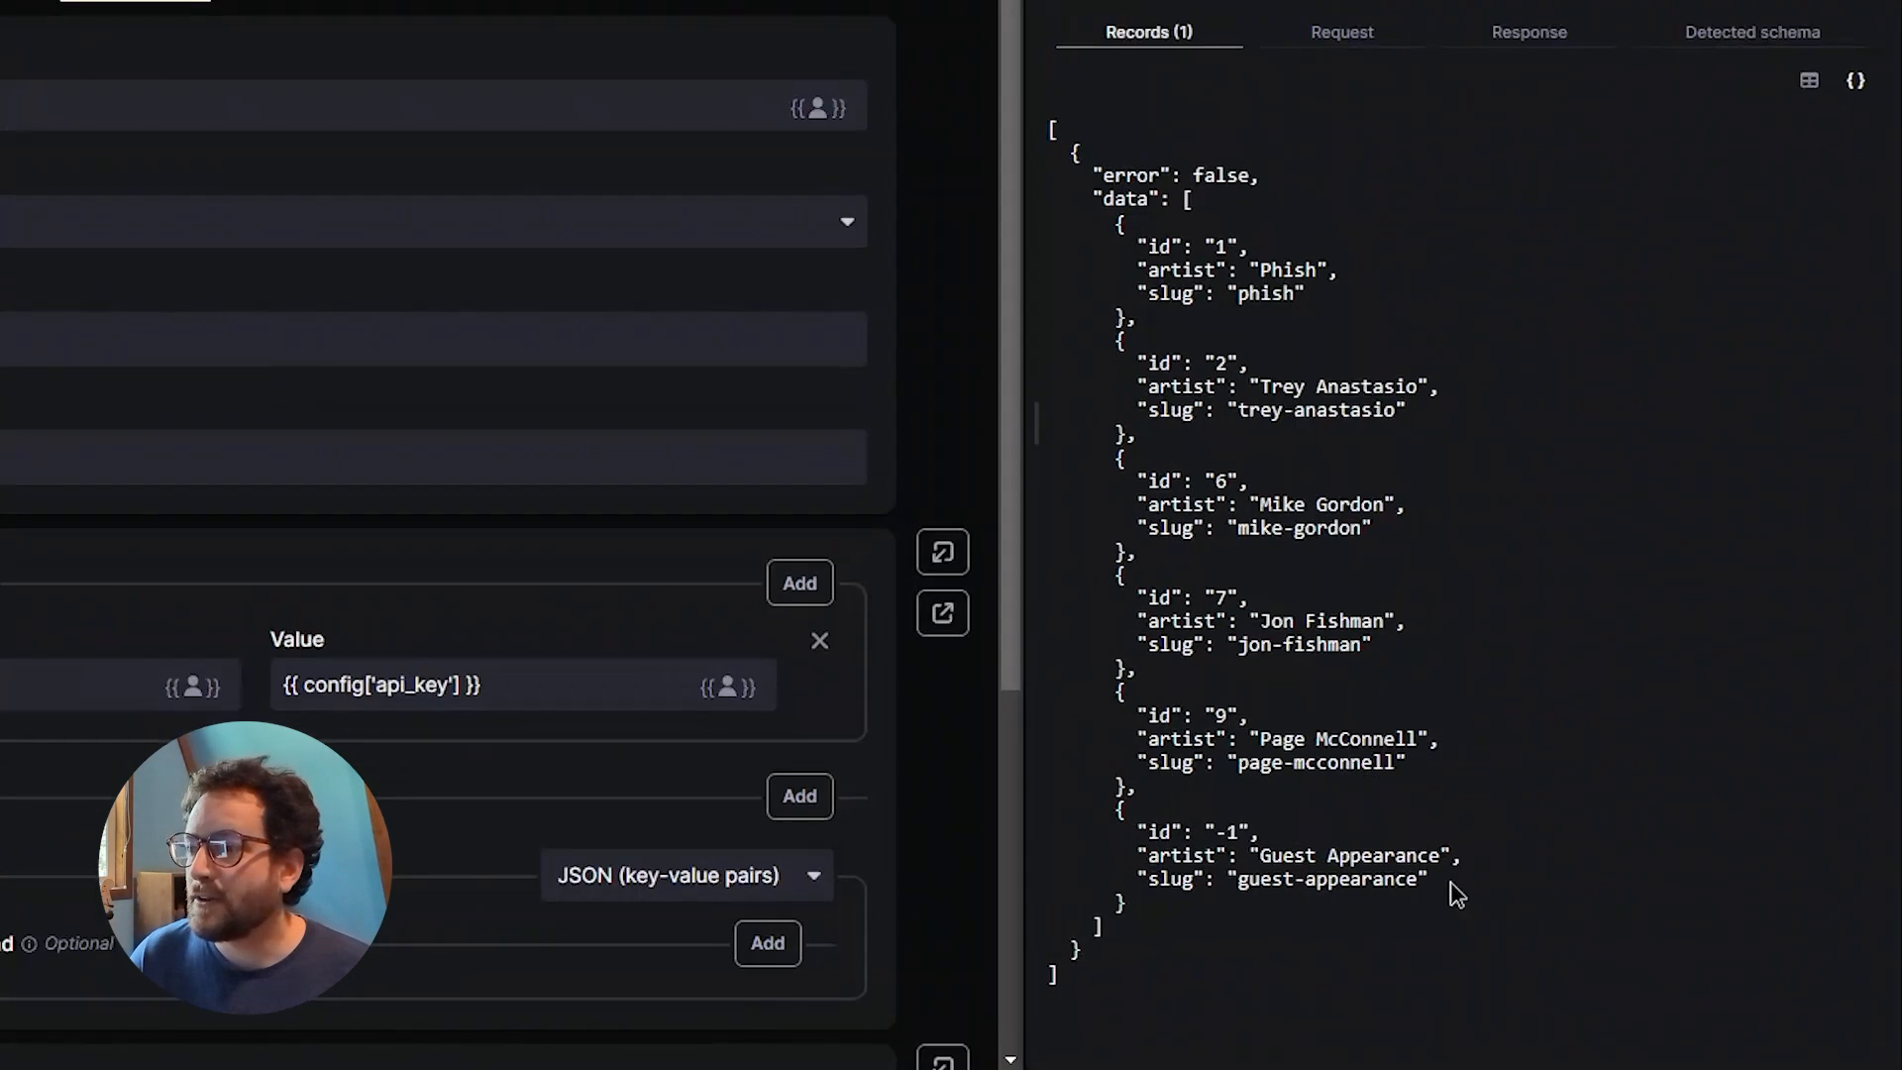
{"action": "left_click_drag", "start_coordinate": [1589, 893], "coordinate": [1345, 466]}
{"action": "left_click", "coordinate": [1233, 665]}
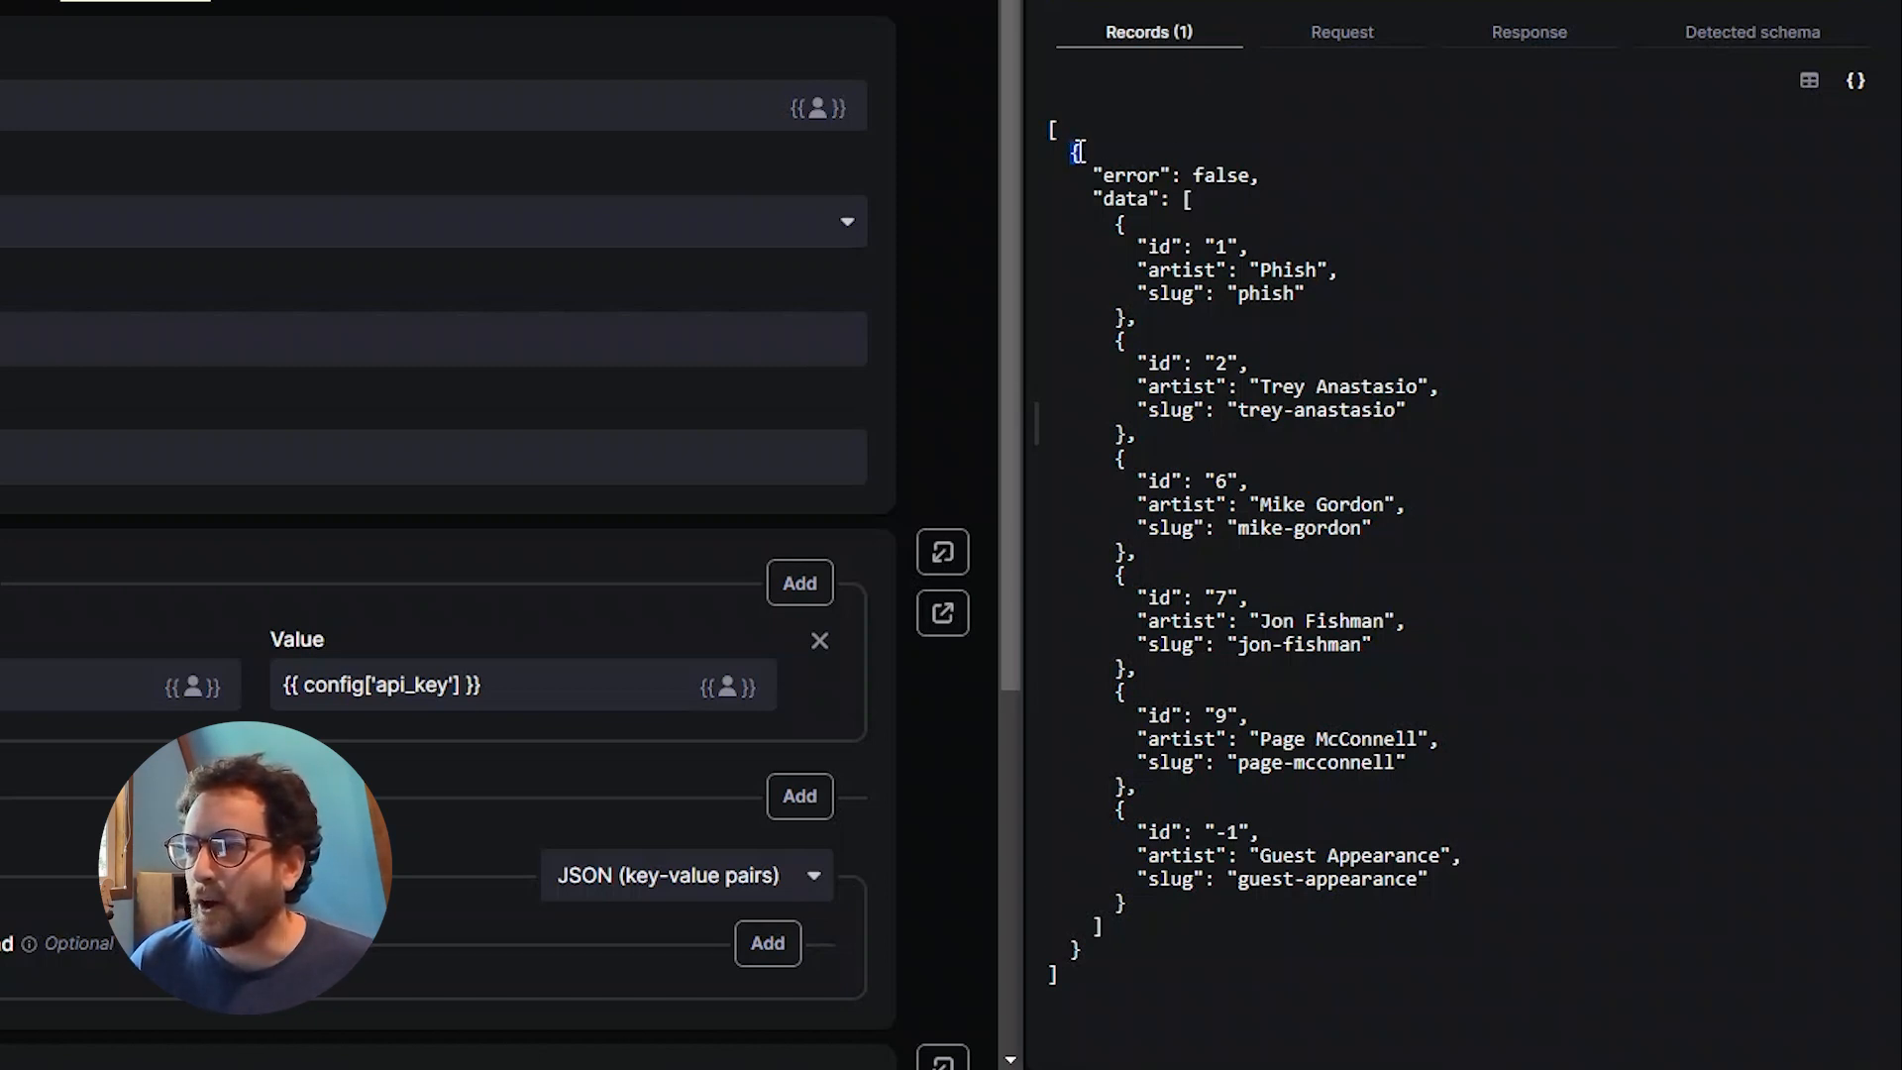
{"action": "left_click_drag", "start_coordinate": [1082, 950], "coordinate": [1063, 947]}
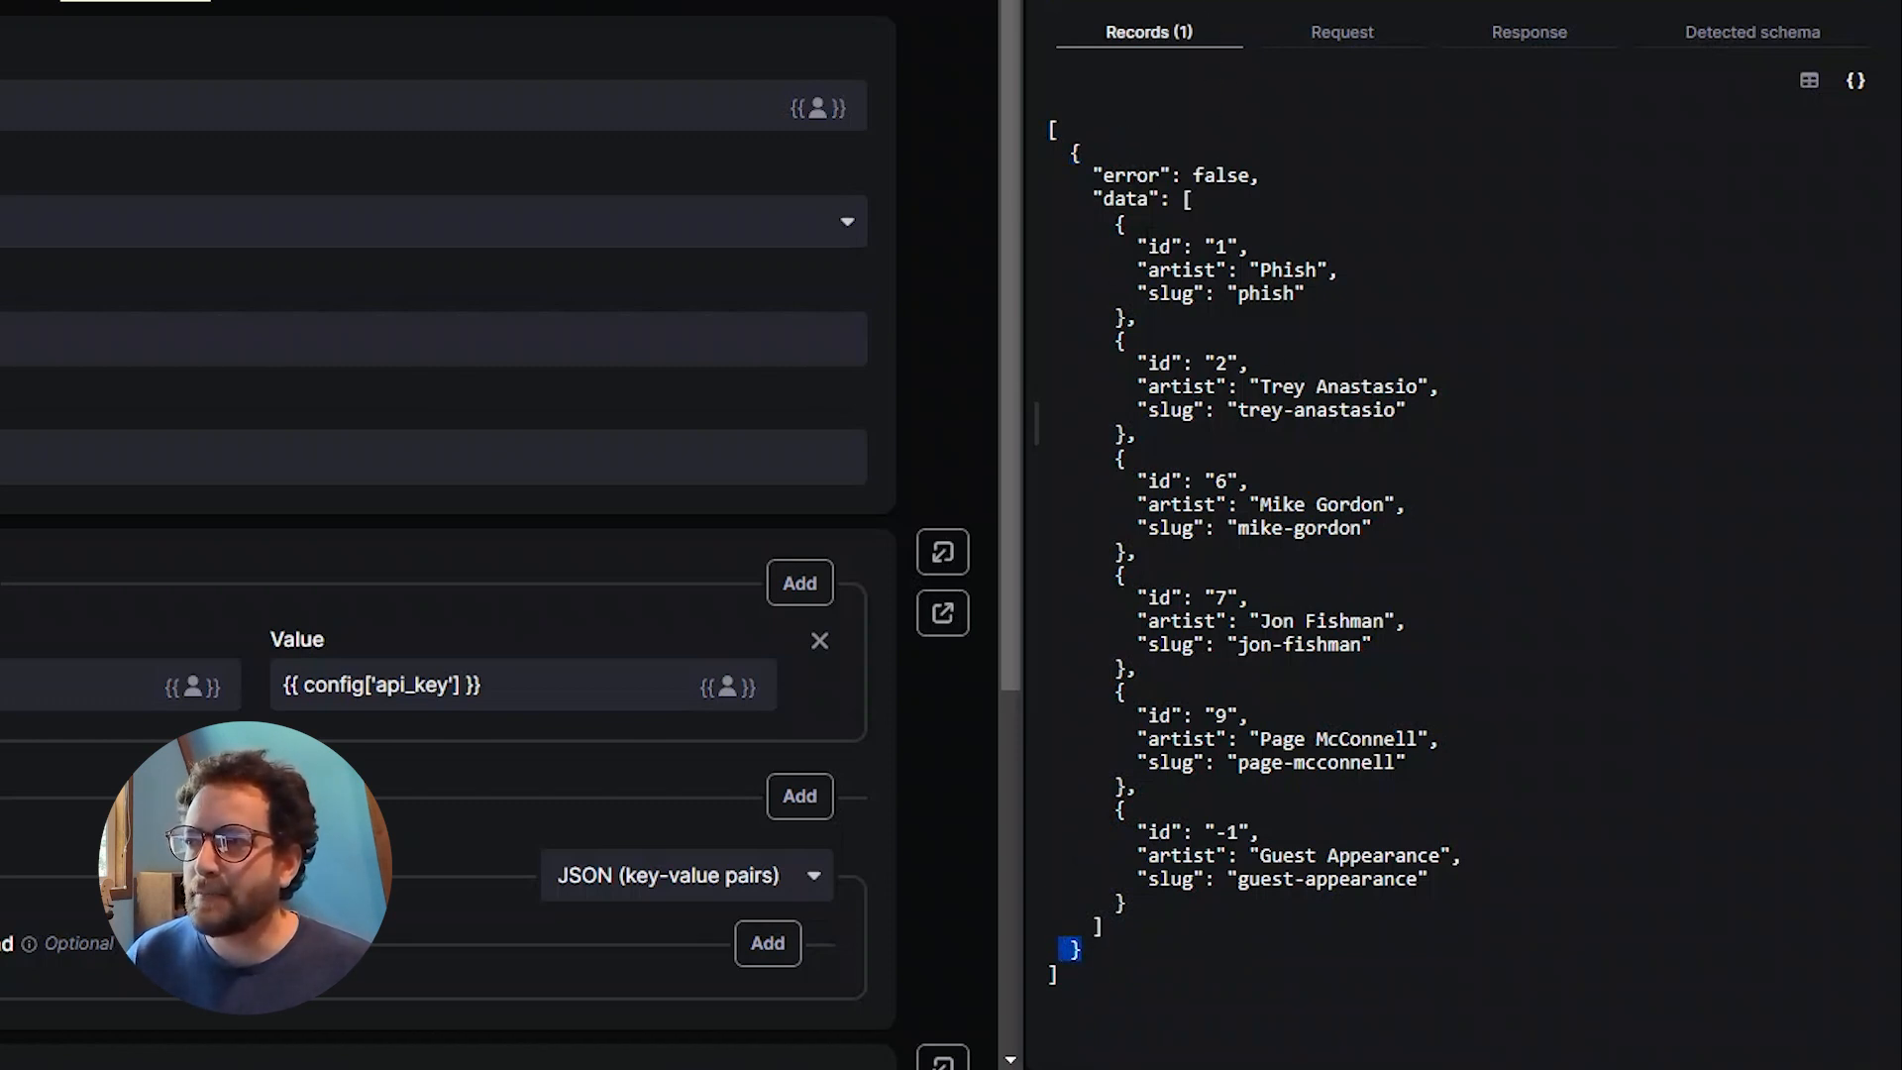
{"action": "left_click_drag", "start_coordinate": [1137, 245], "coordinate": [1452, 903]}
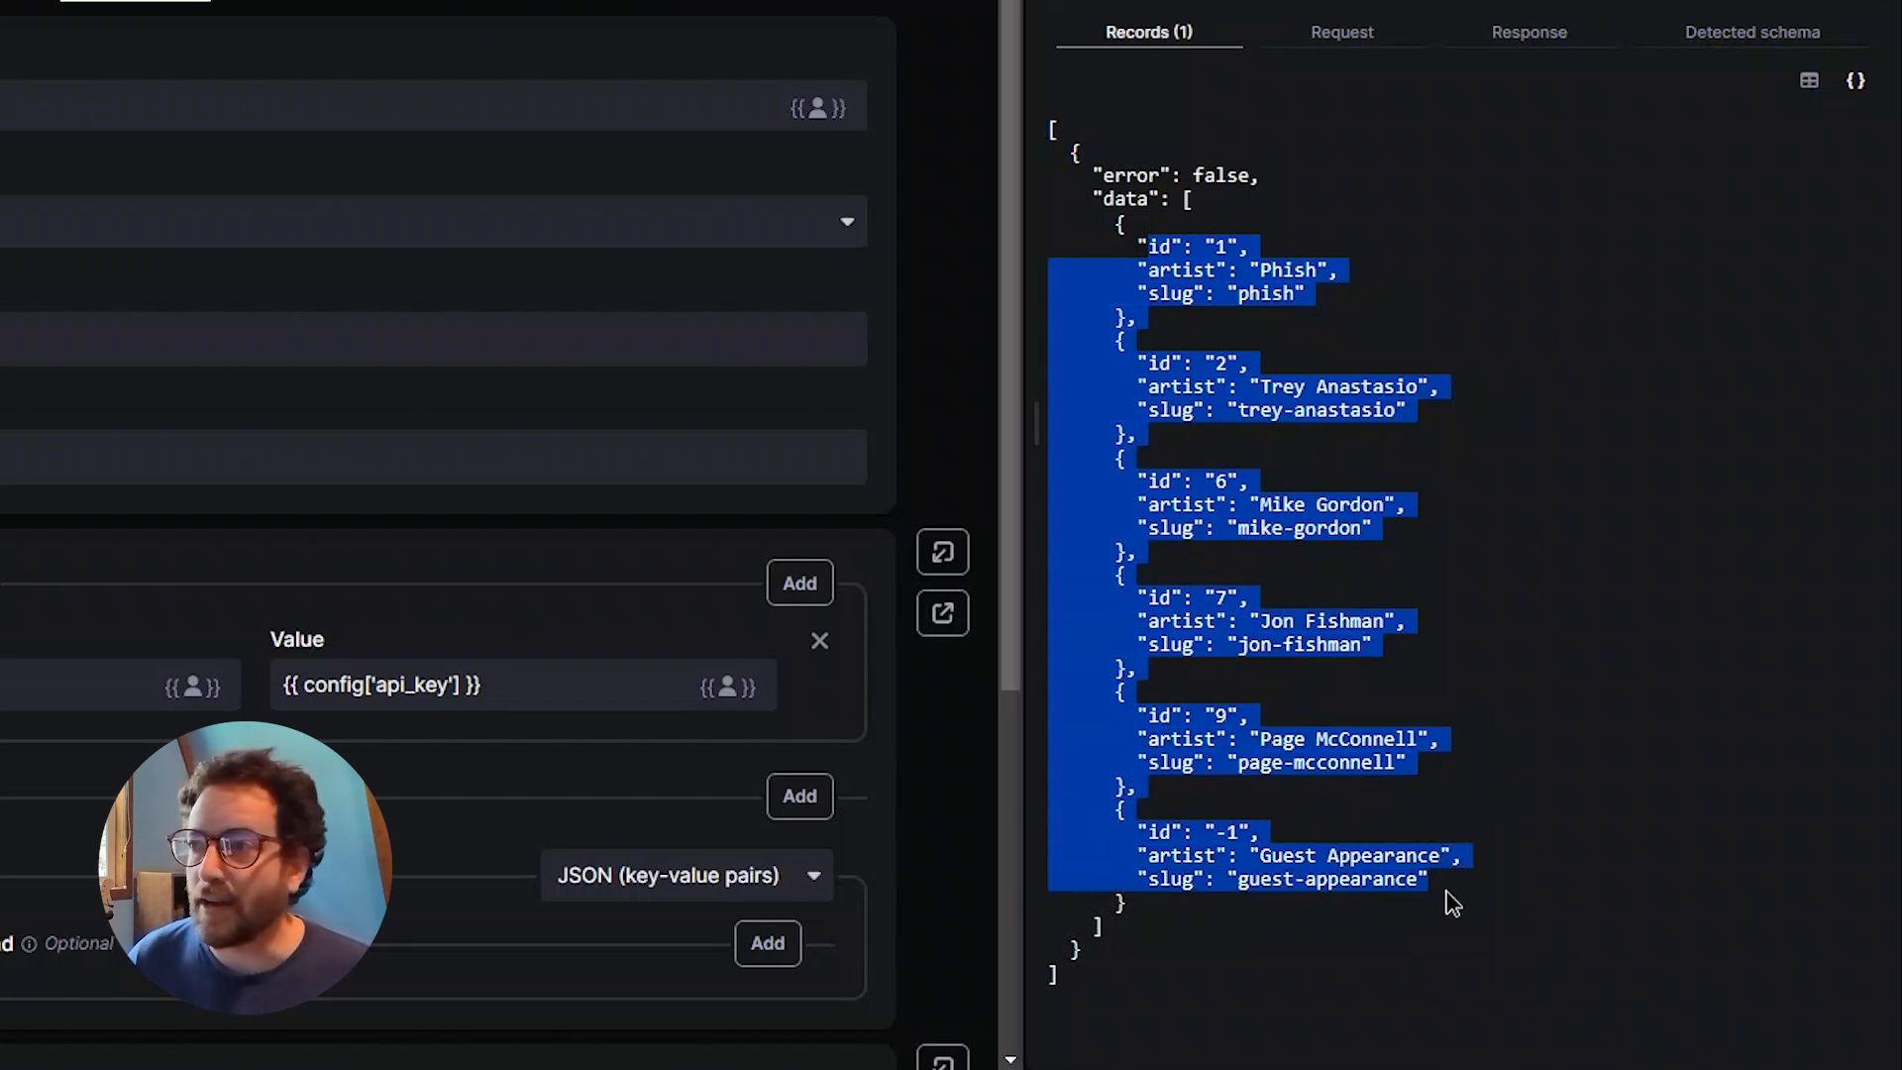
{"action": "double_click", "coordinate": [1132, 176]}
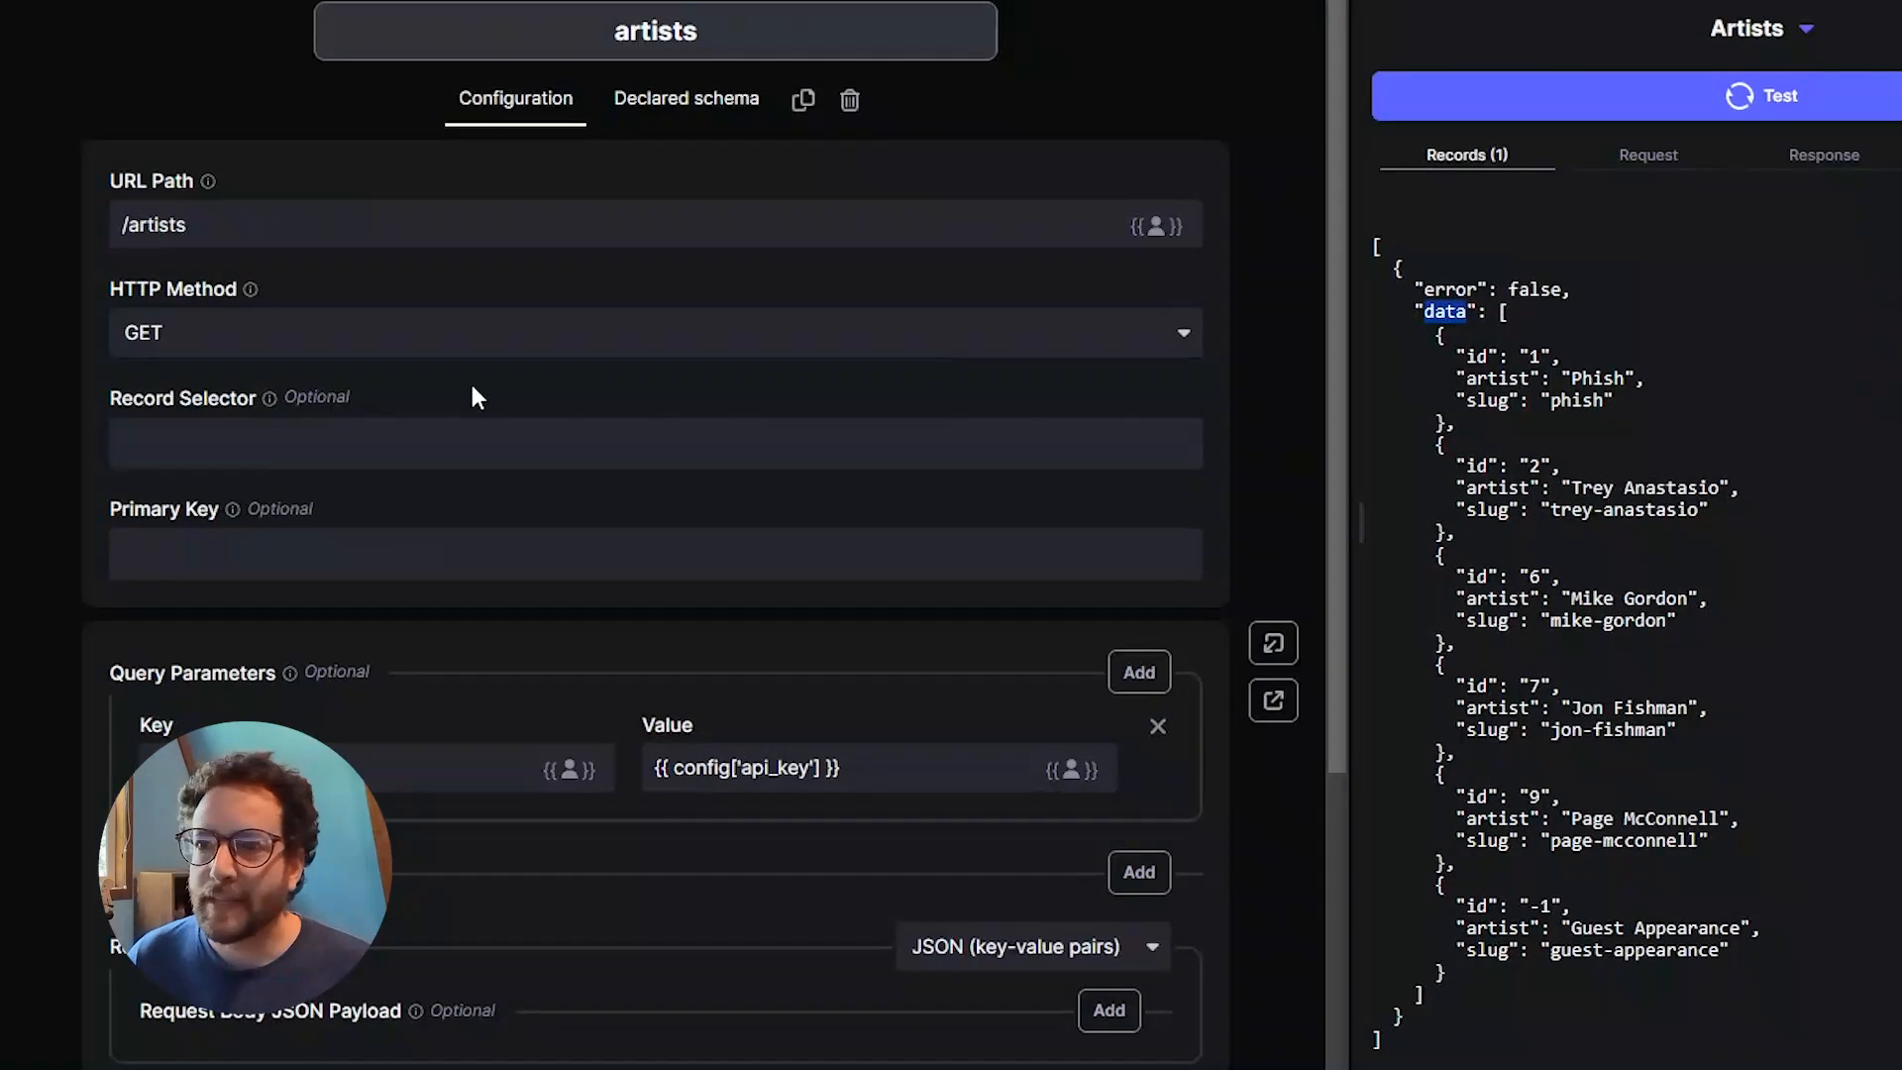
Set the artists stream's record selector to data and its primary key to id, and retest the stream.
{"action": "left_click", "coordinate": [460, 526]}
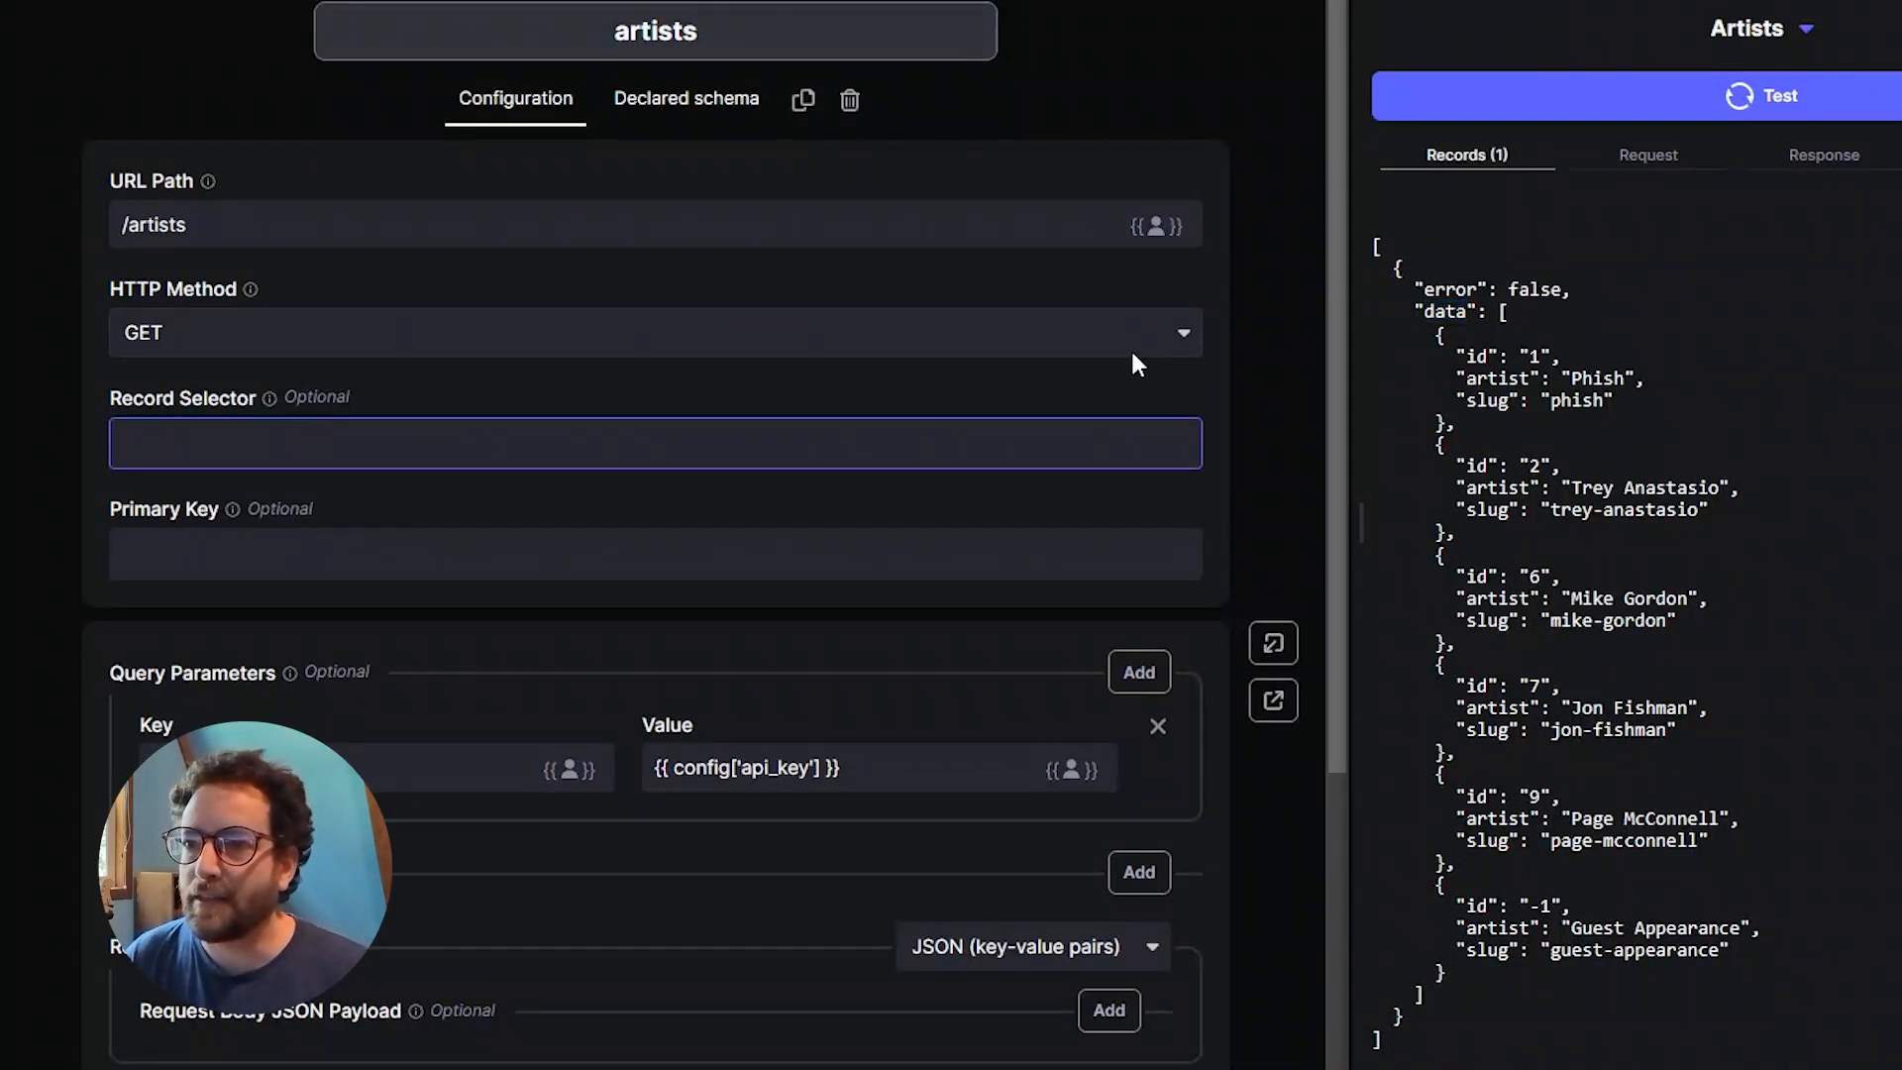
{"action": "type", "text": "data"}
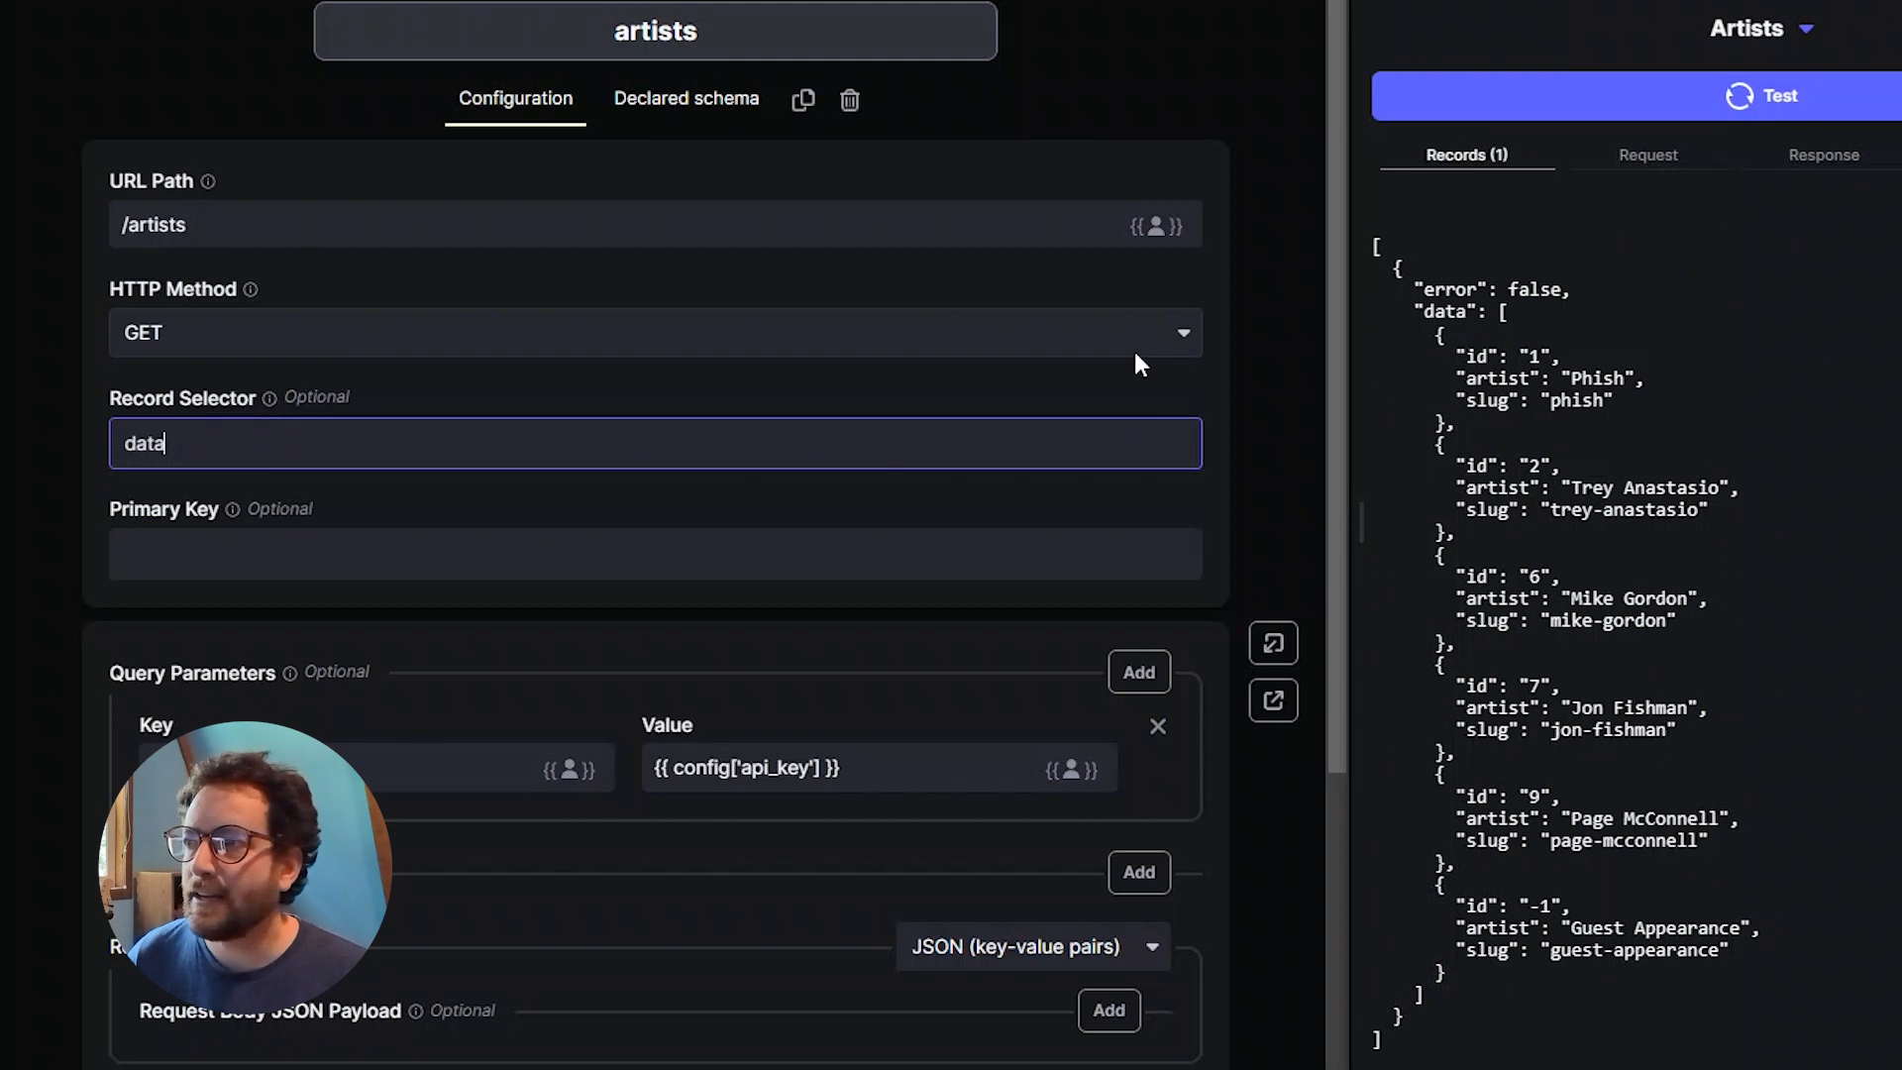
{"action": "left_click", "coordinate": [324, 552]}
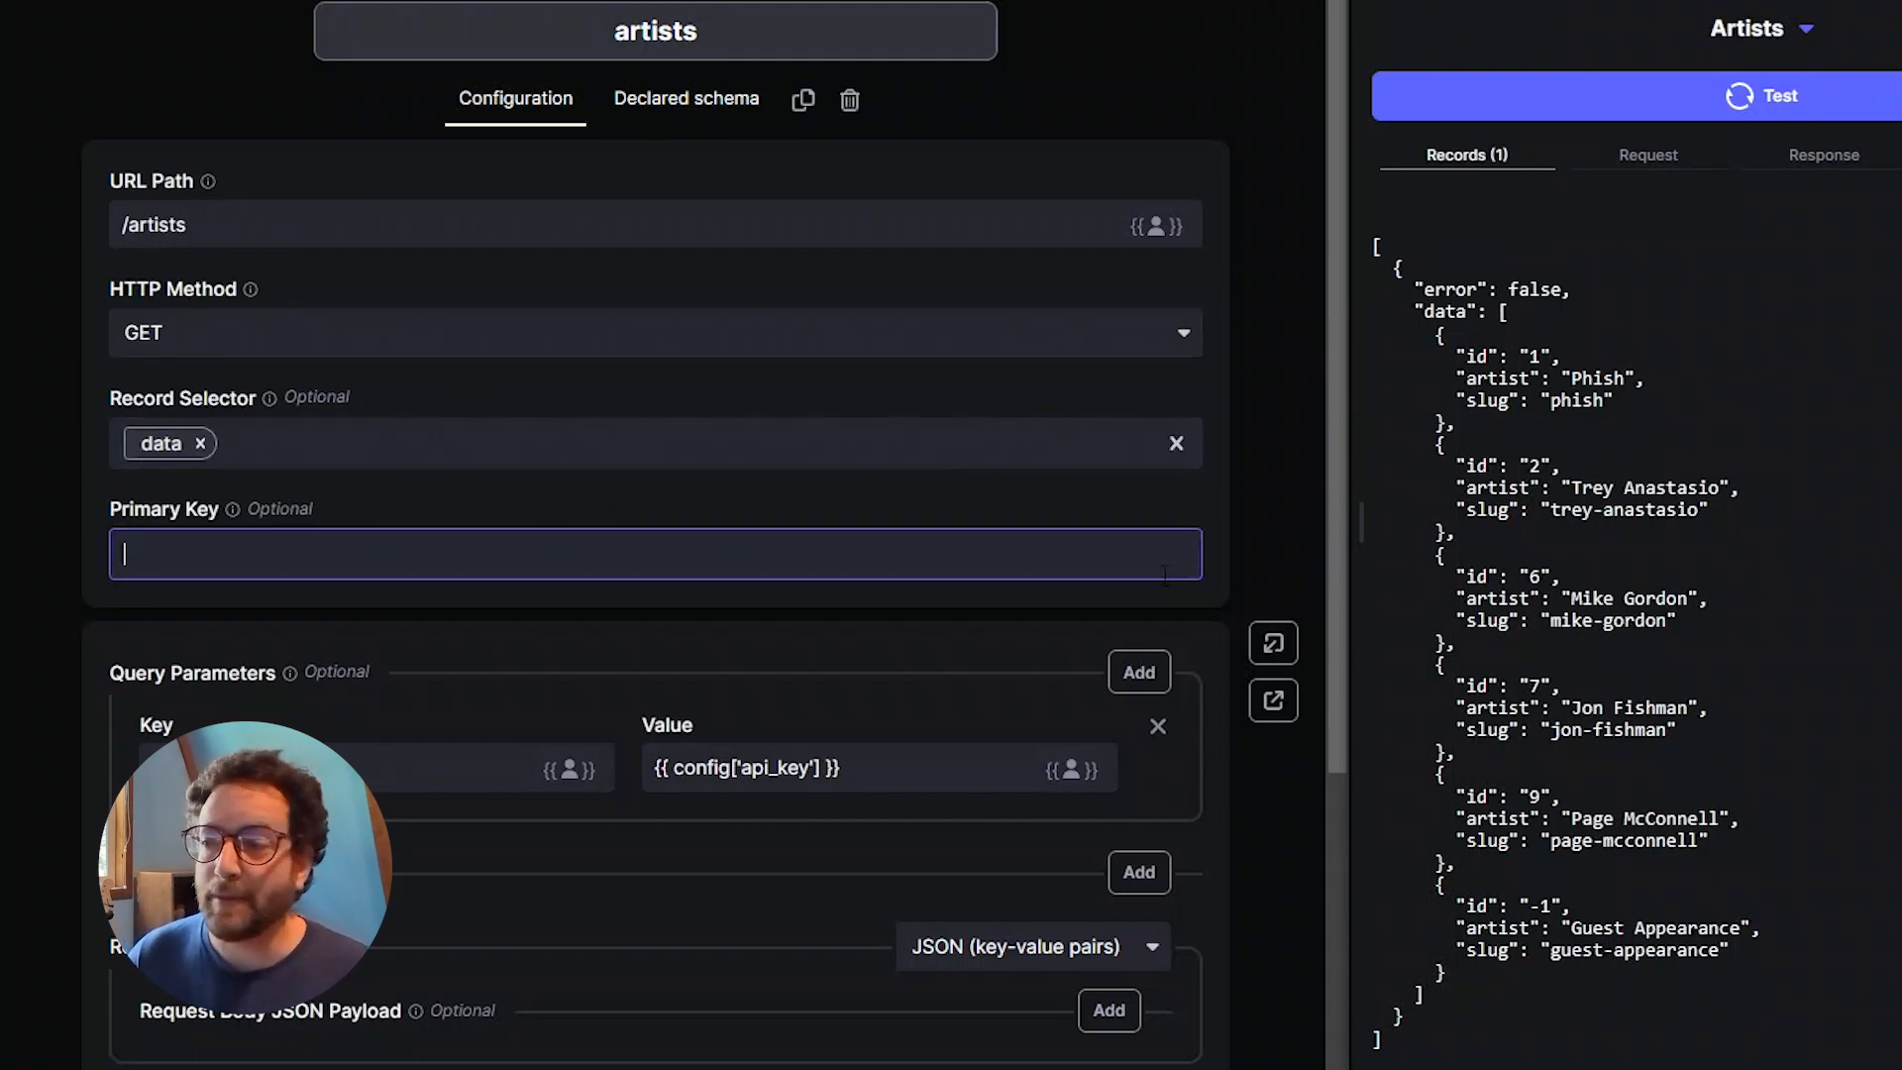
{"action": "type", "text": "id"}
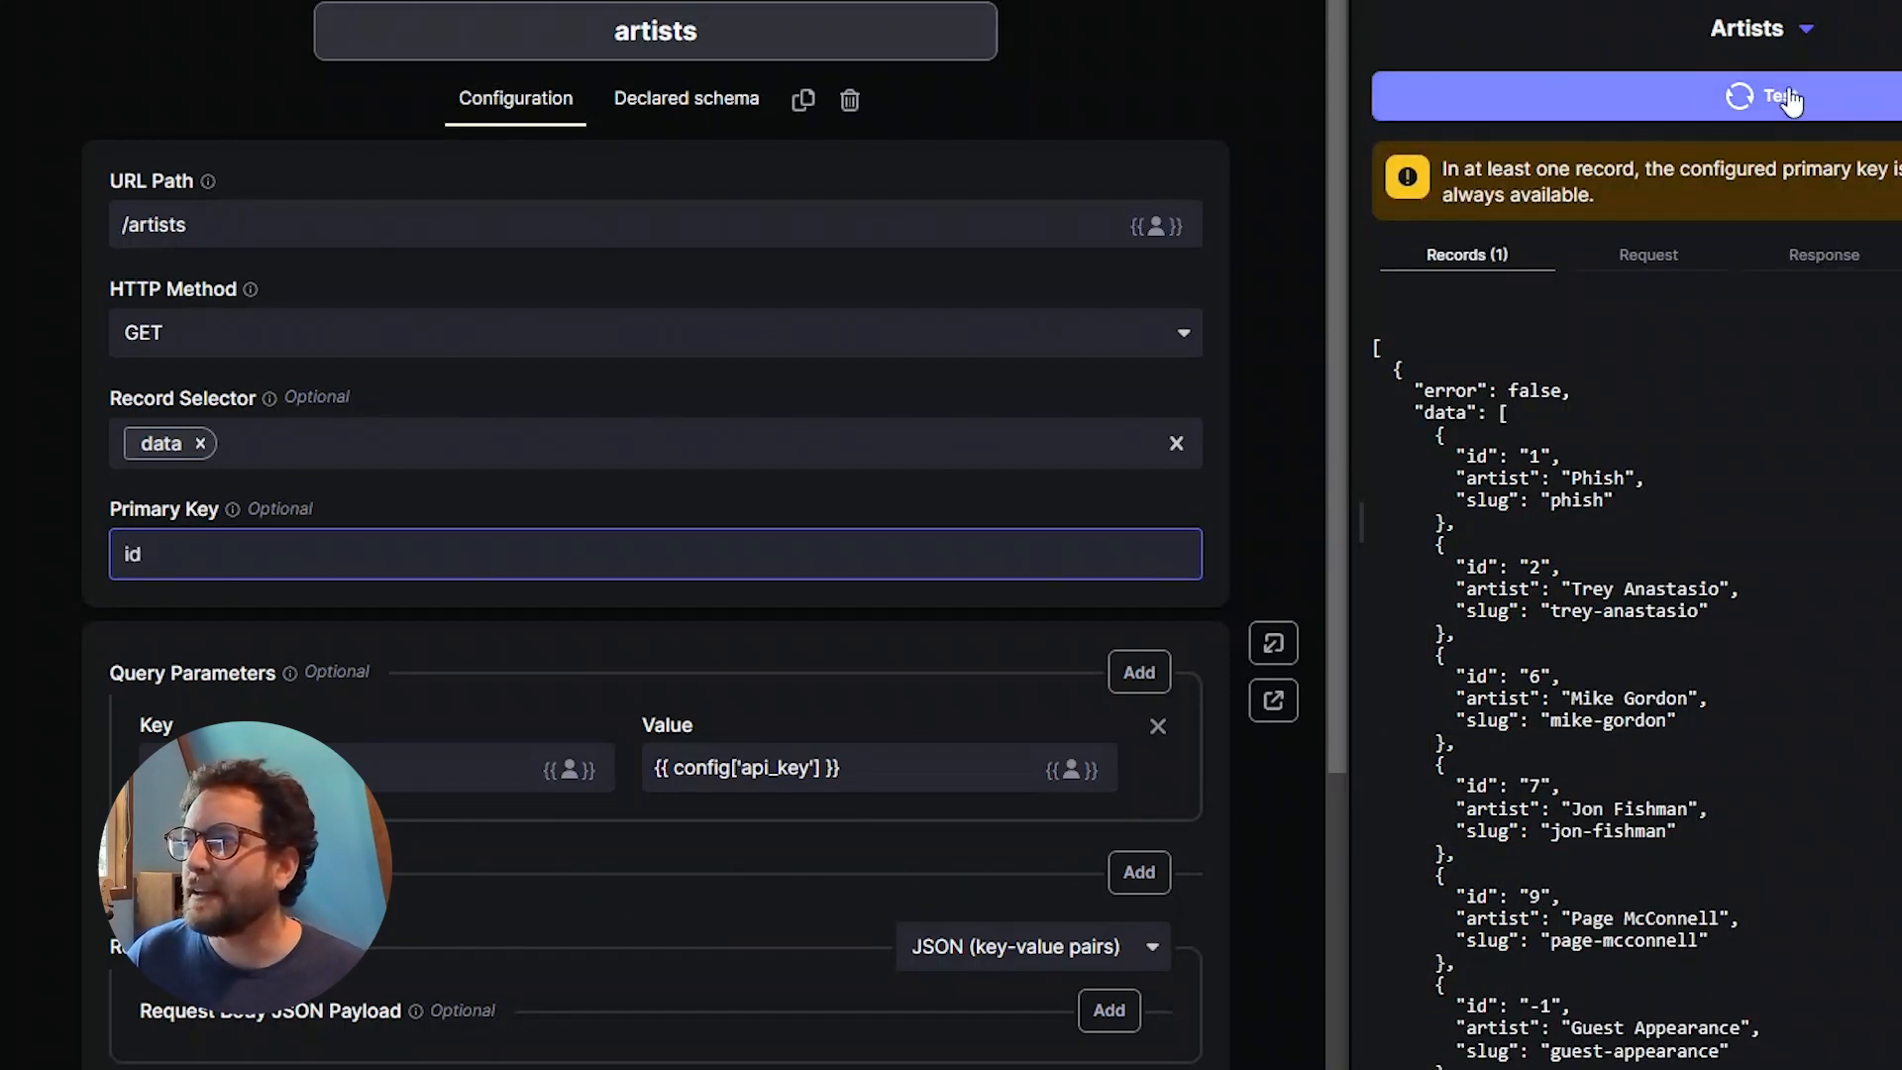
{"action": "left_click_drag", "start_coordinate": [1523, 168], "coordinate": [1664, 170]}
{"action": "left_click", "coordinate": [1699, 111]}
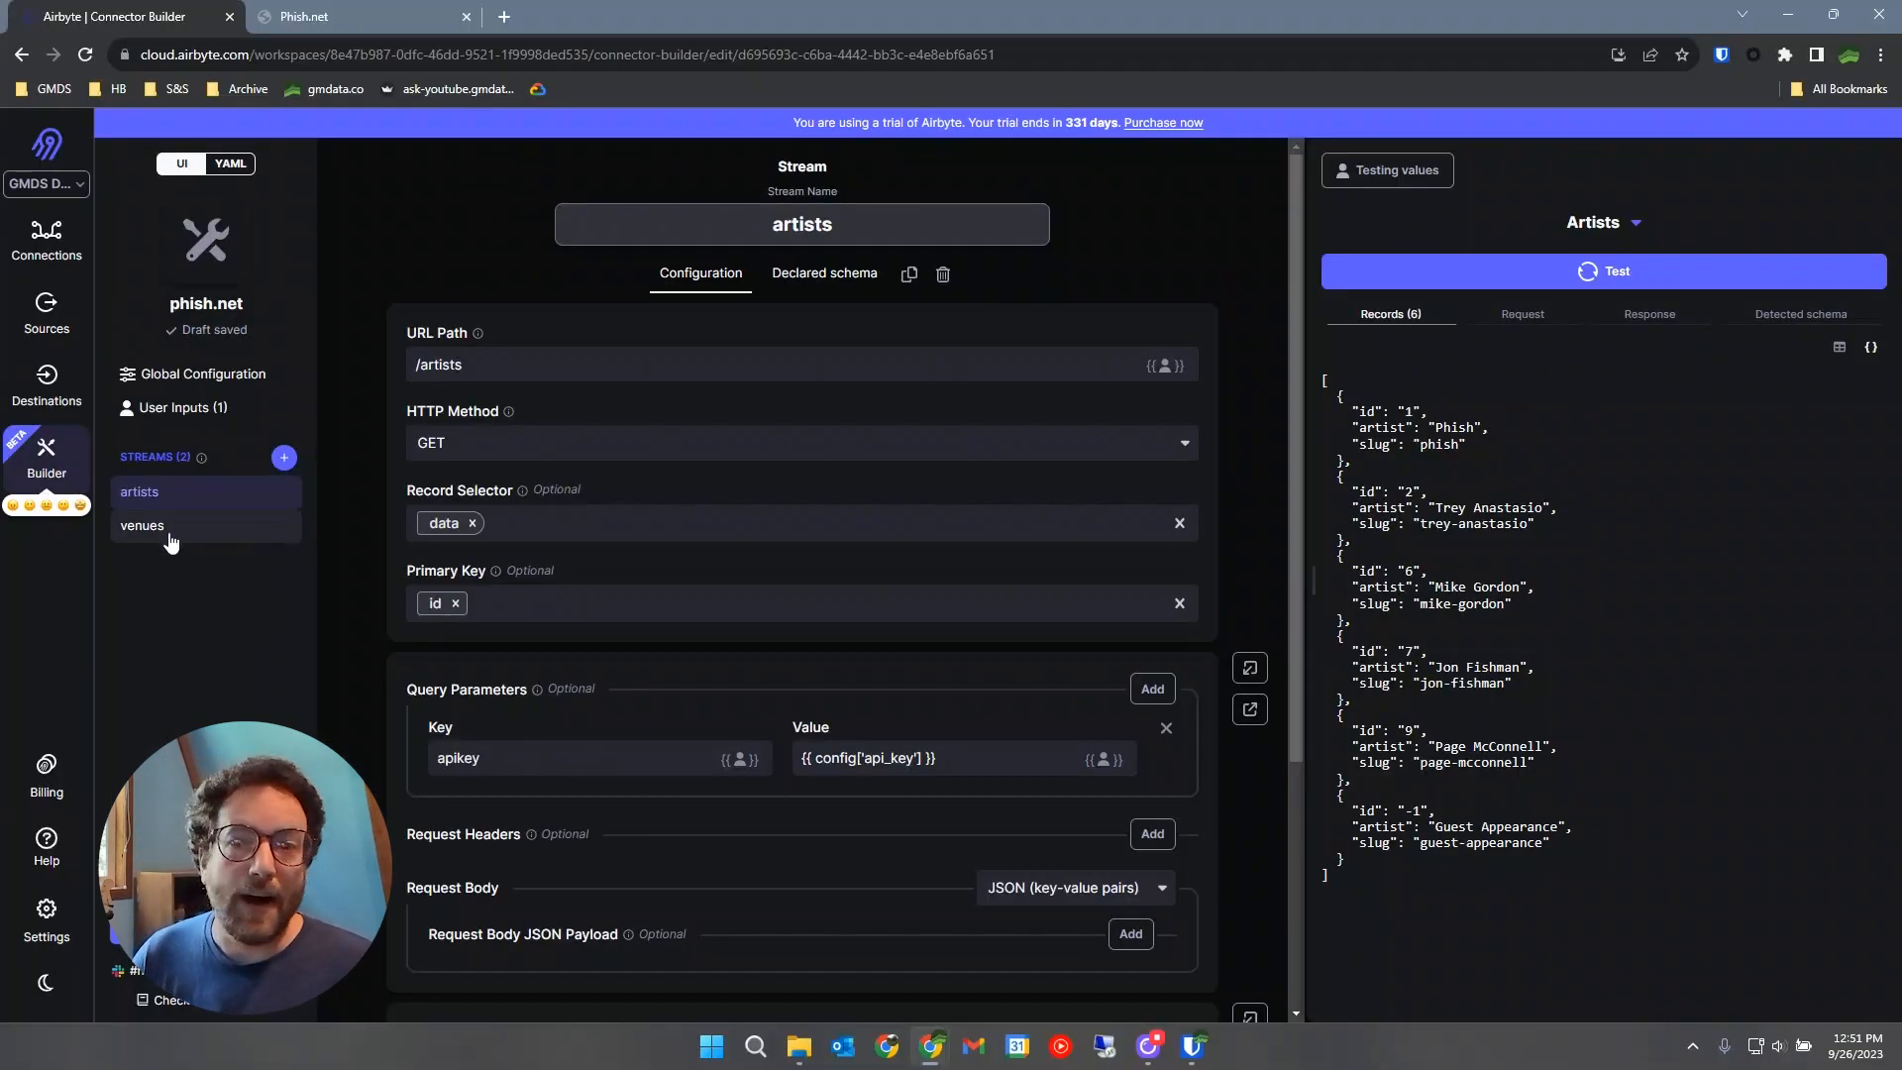
Set the venues stream's record selector to data and its primary key to venueid, testing the stream before and after.
{"action": "left_click", "coordinate": [168, 533]}
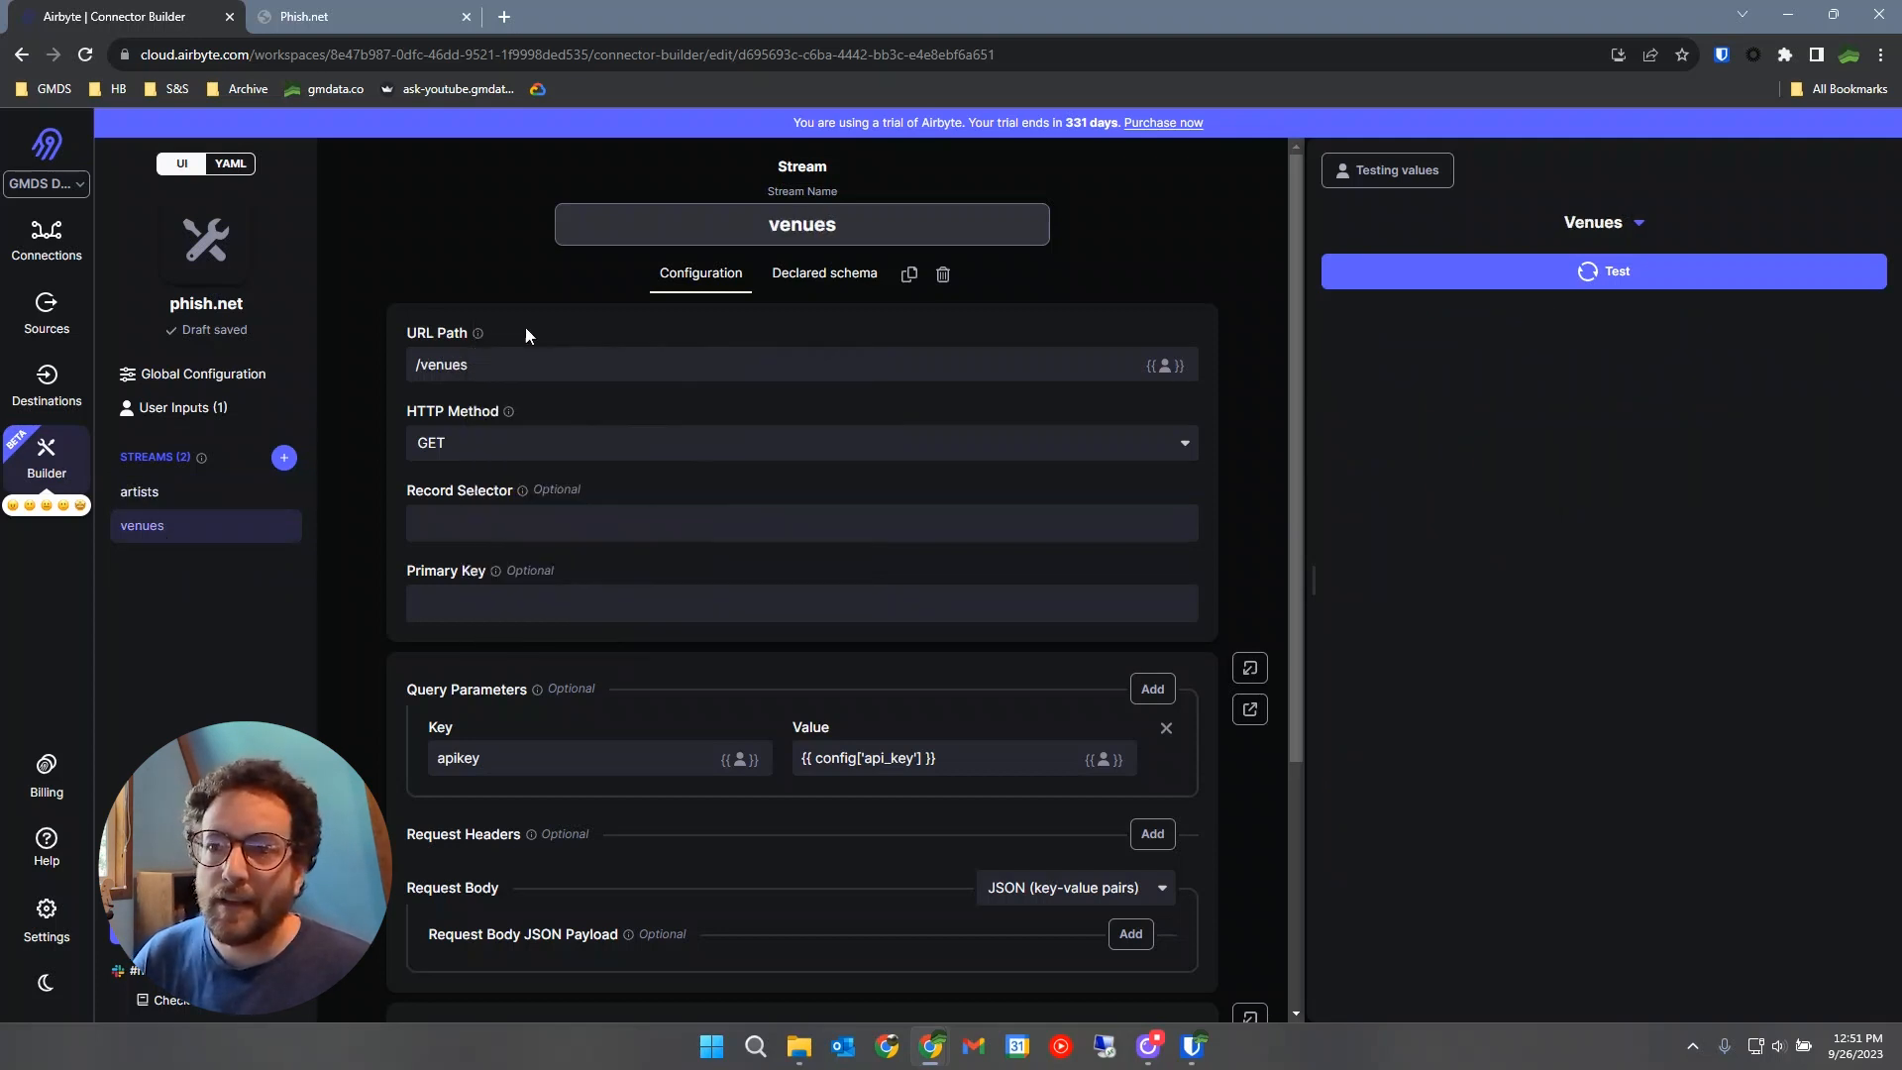
{"action": "left_click", "coordinate": [1486, 282]}
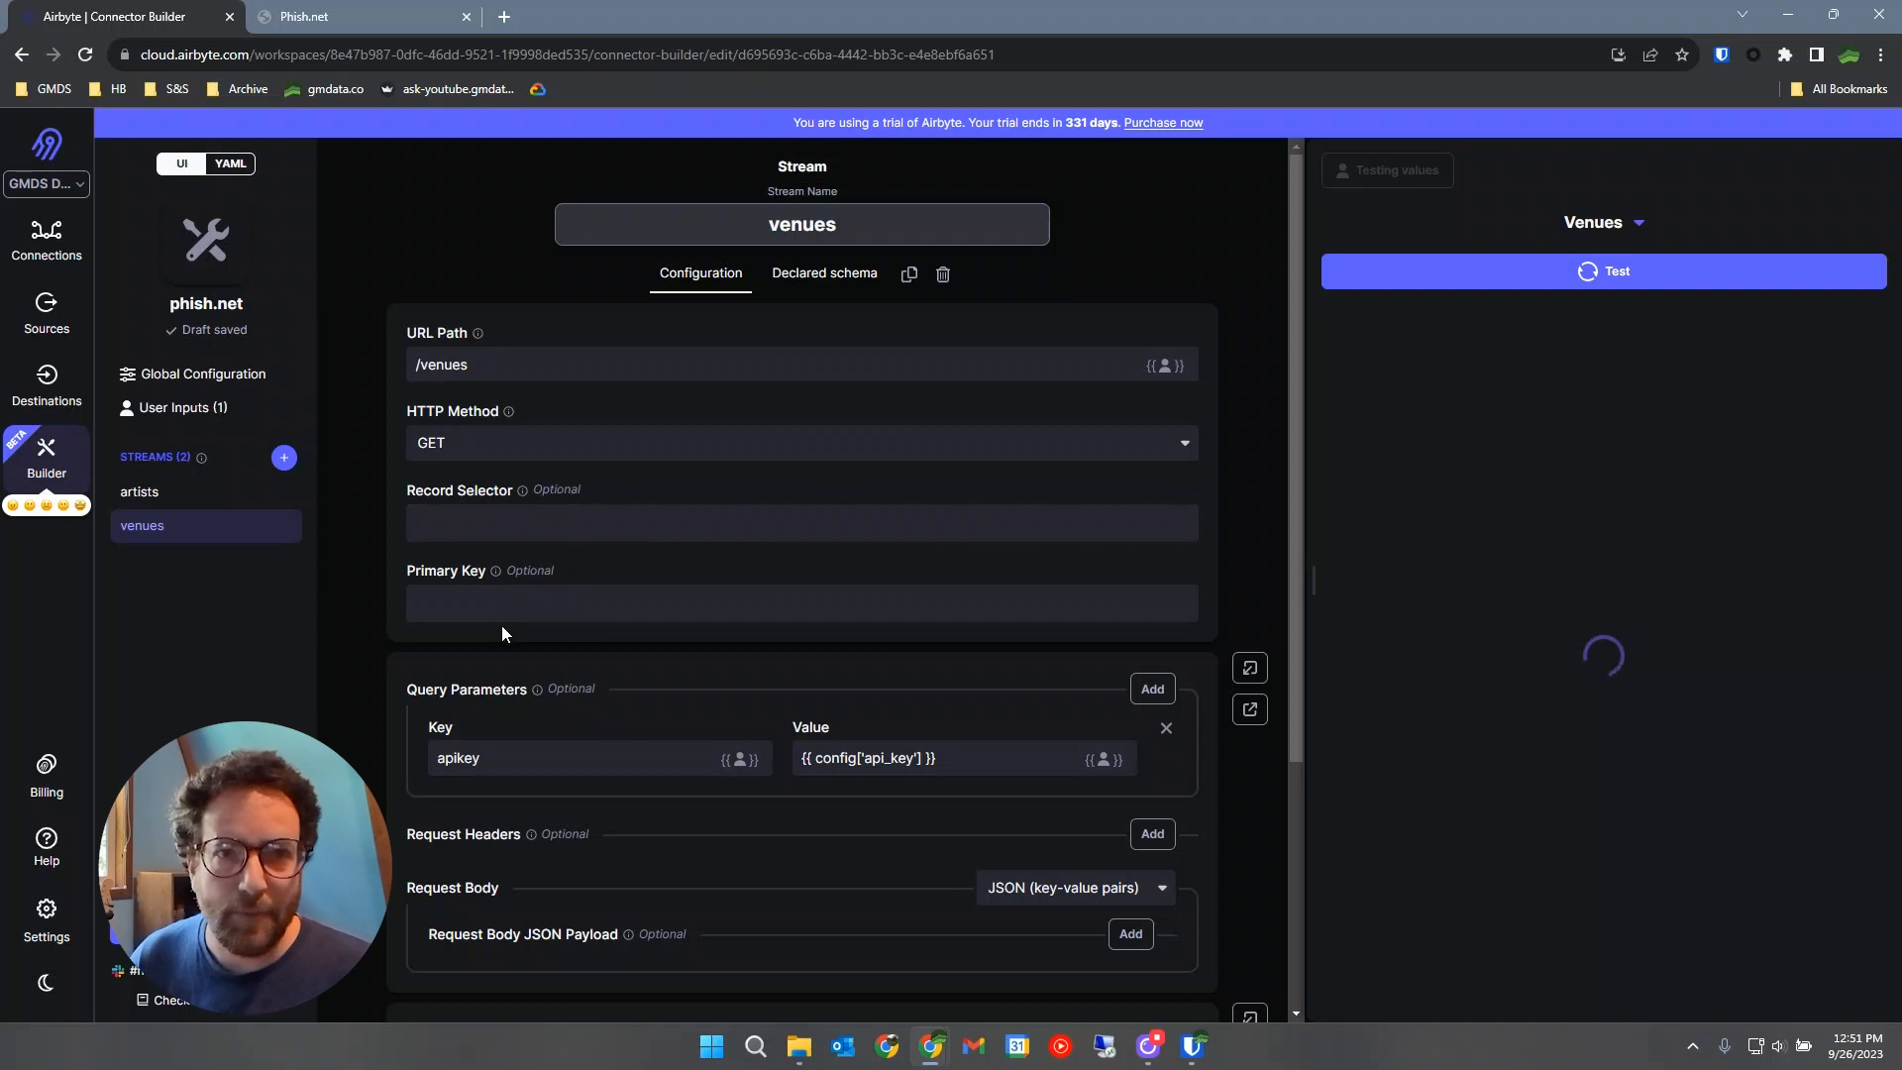
{"action": "left_click", "coordinate": [579, 519]}
{"action": "type", "text": "data"}
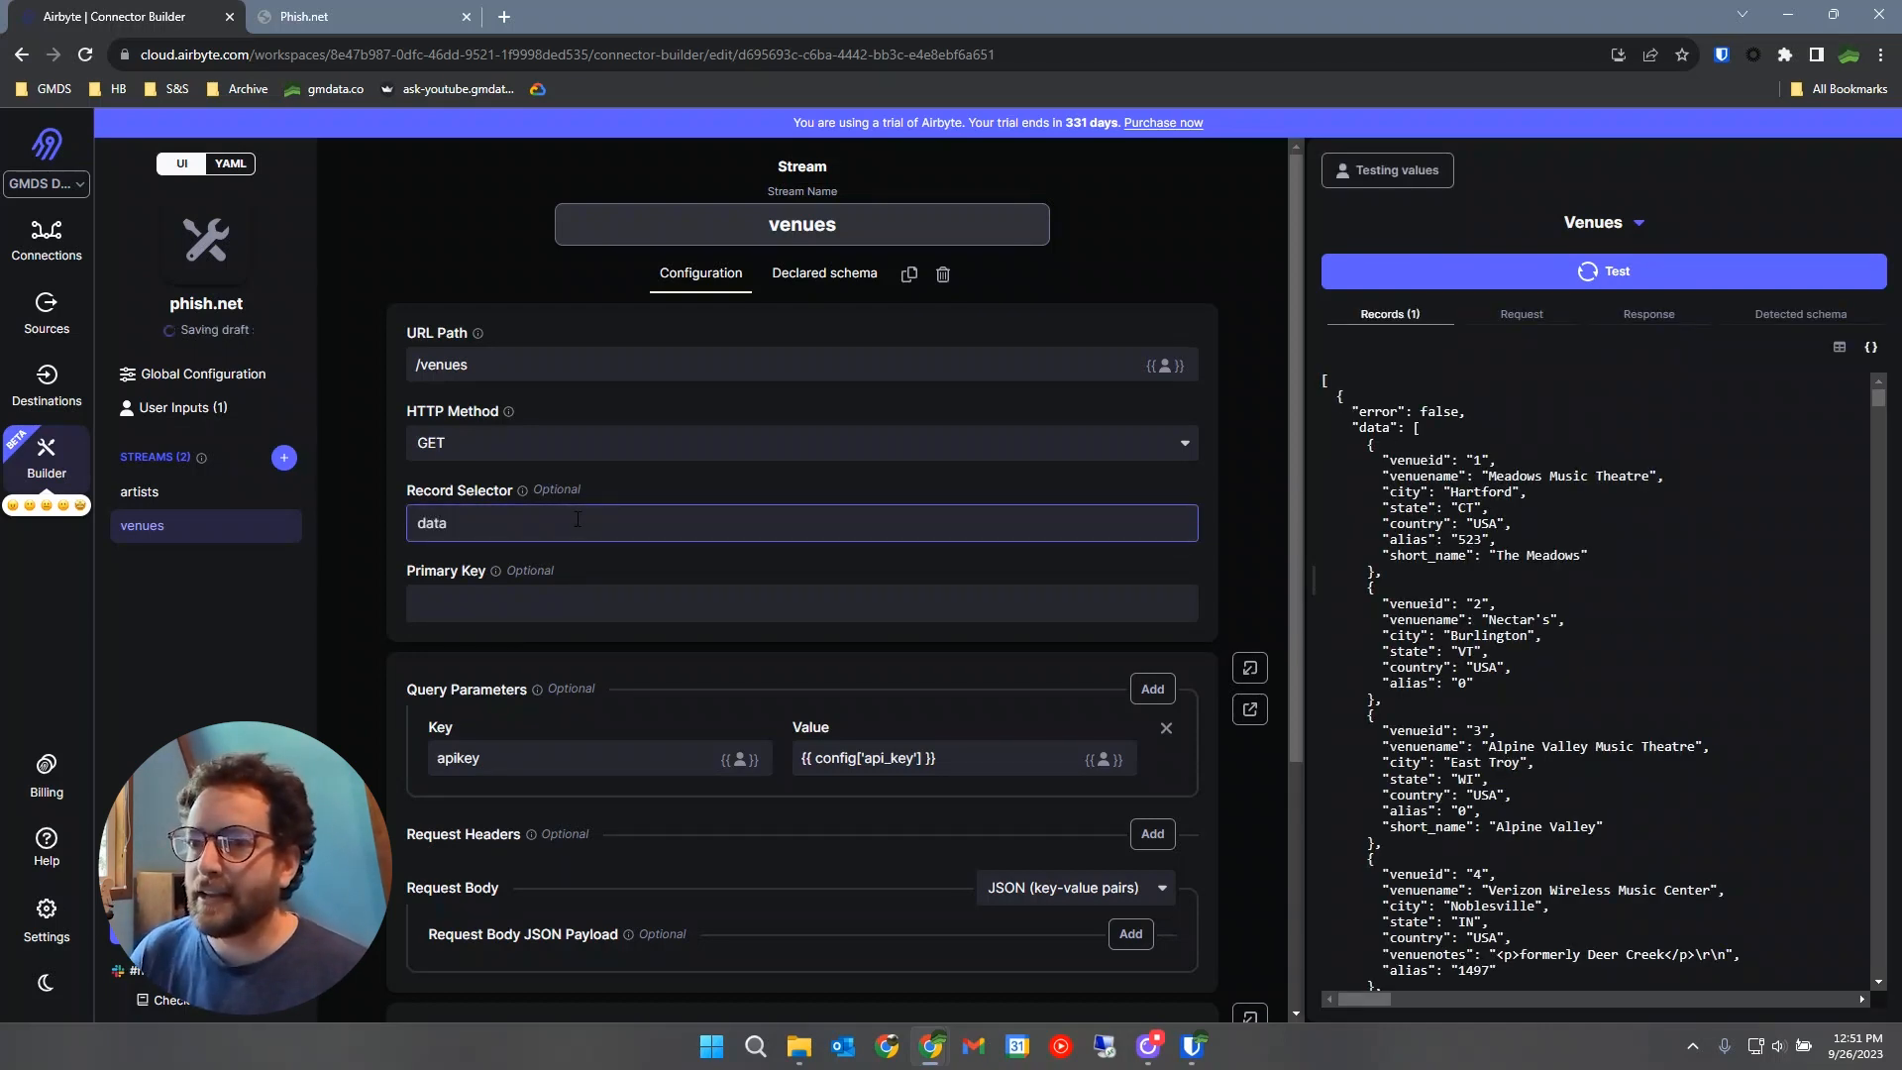
{"action": "left_click", "coordinate": [523, 604]}
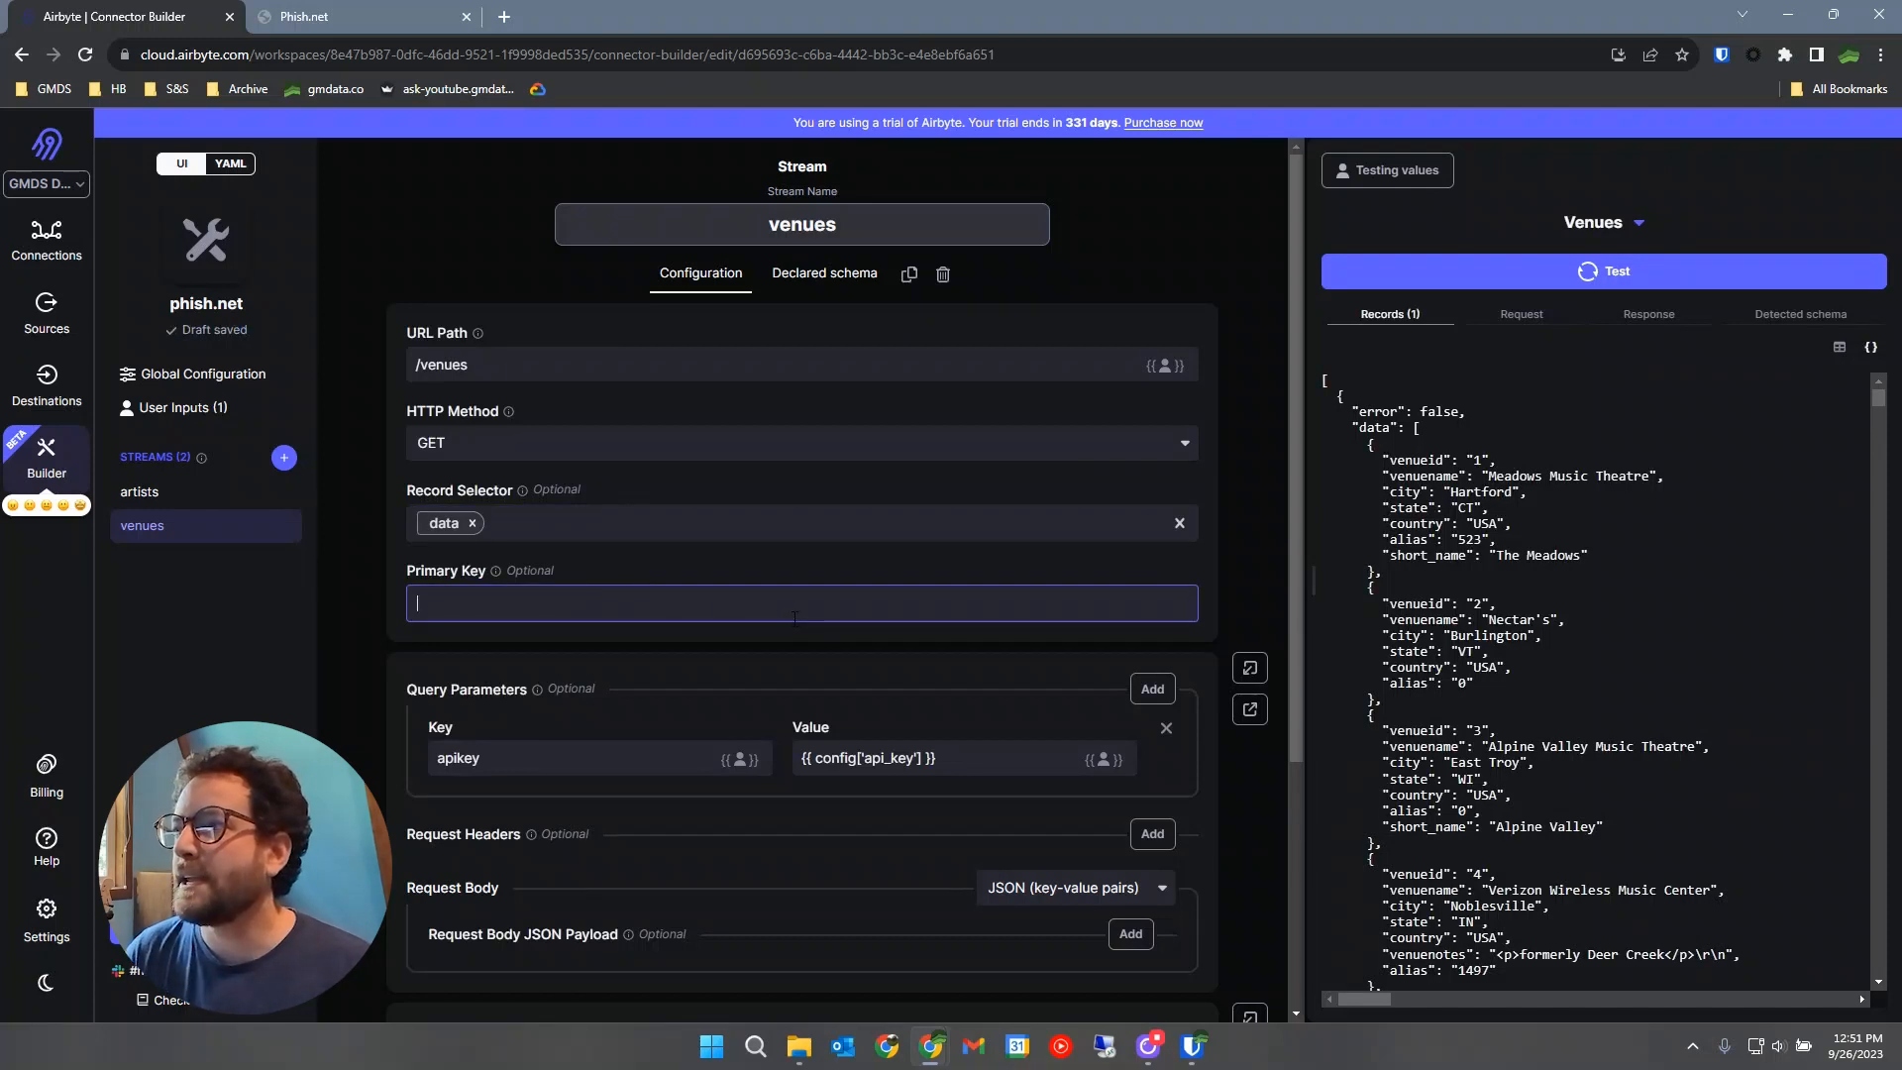
{"action": "type", "text": "venueid"}
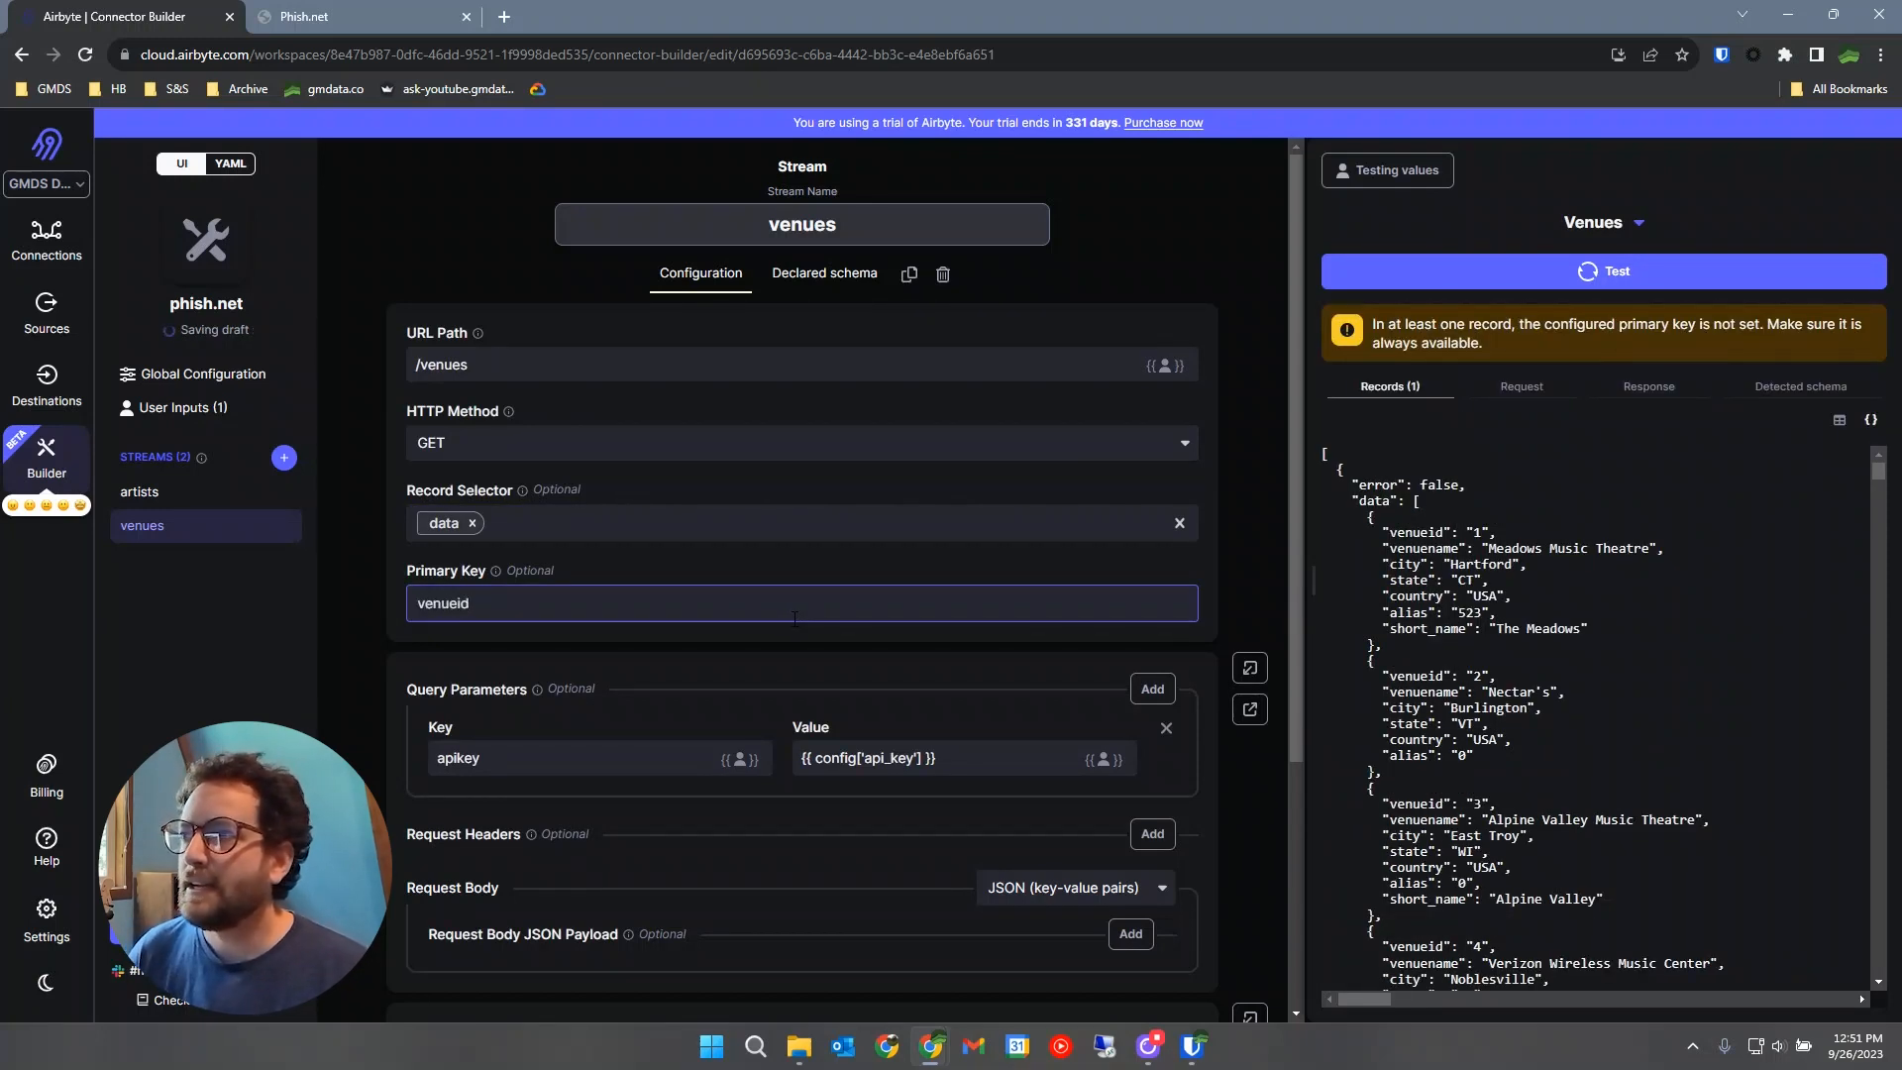
{"action": "left_click", "coordinate": [1502, 280]}
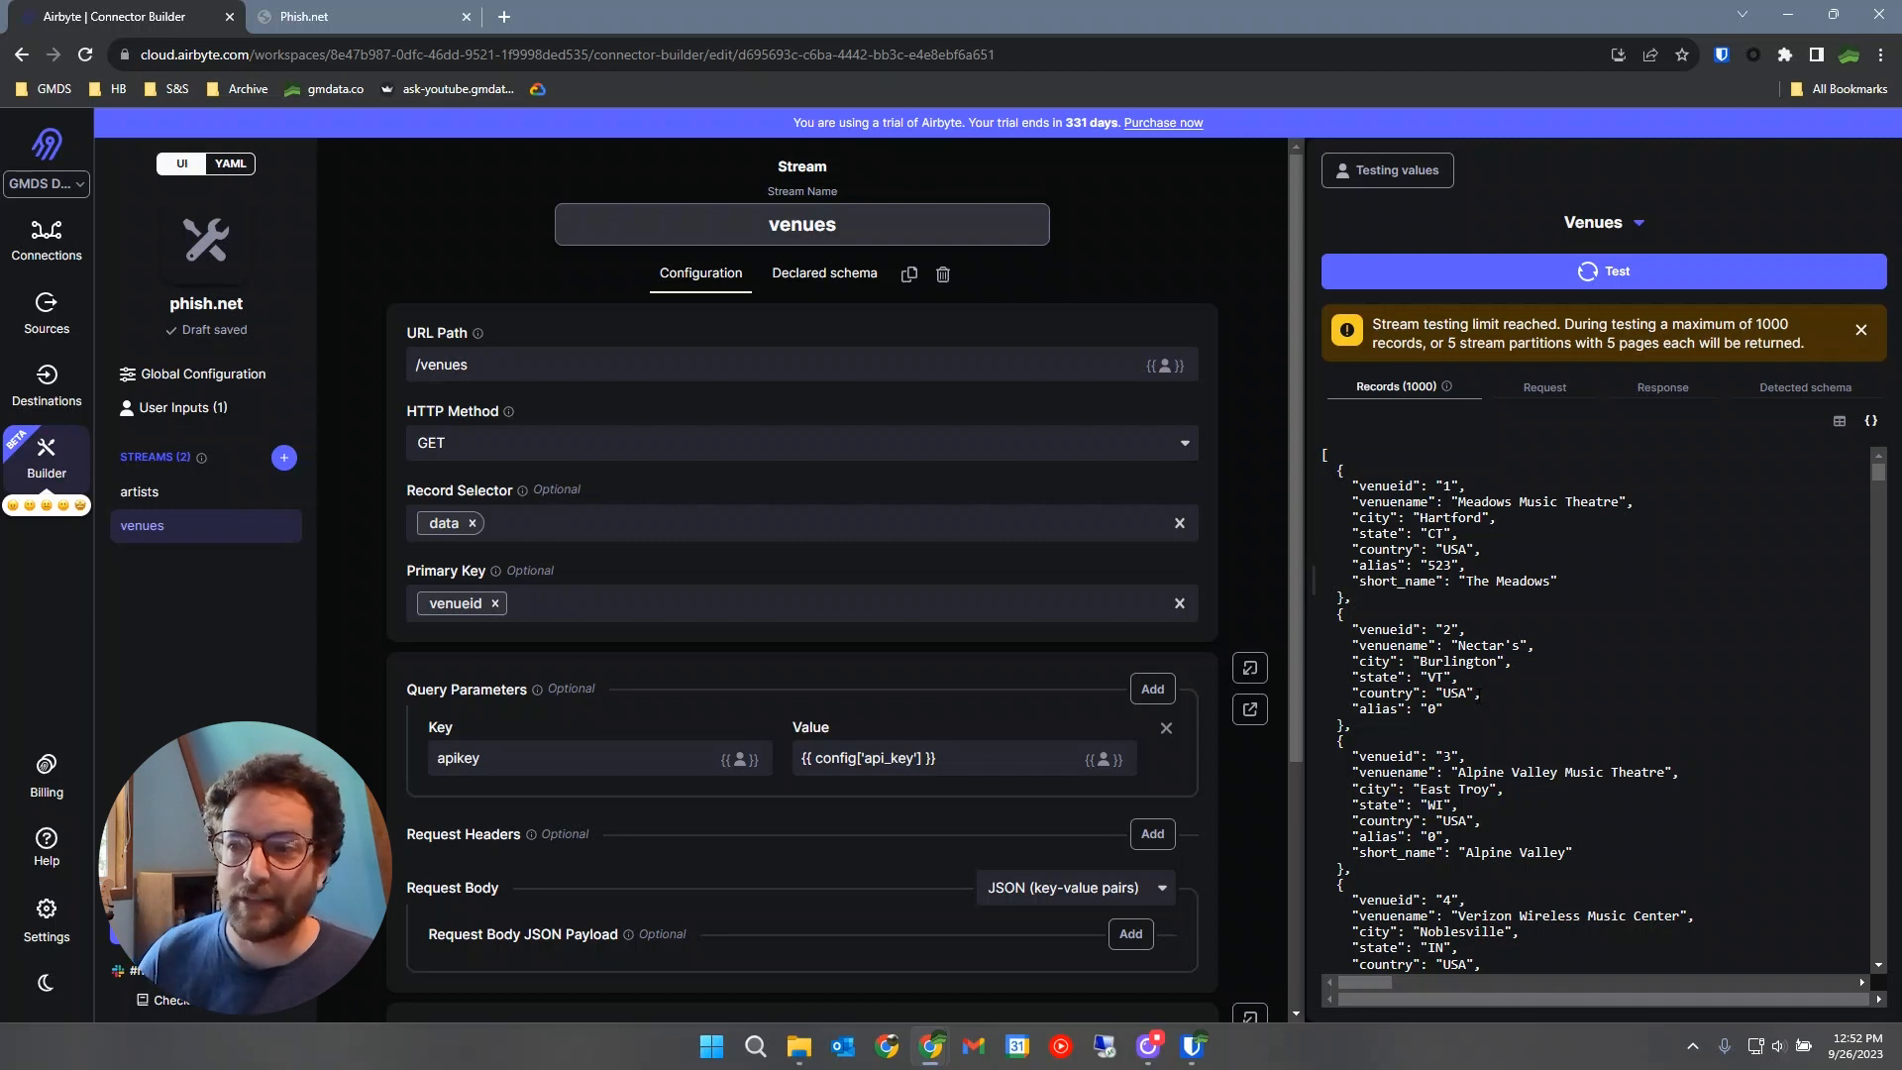
Enable incremental sync on the venues stream and review its cursor field, datetime formats, start datetime and request injection options.
{"action": "scroll", "coordinate": [996, 662], "scroll_direction": "down", "scroll_amount": 4}
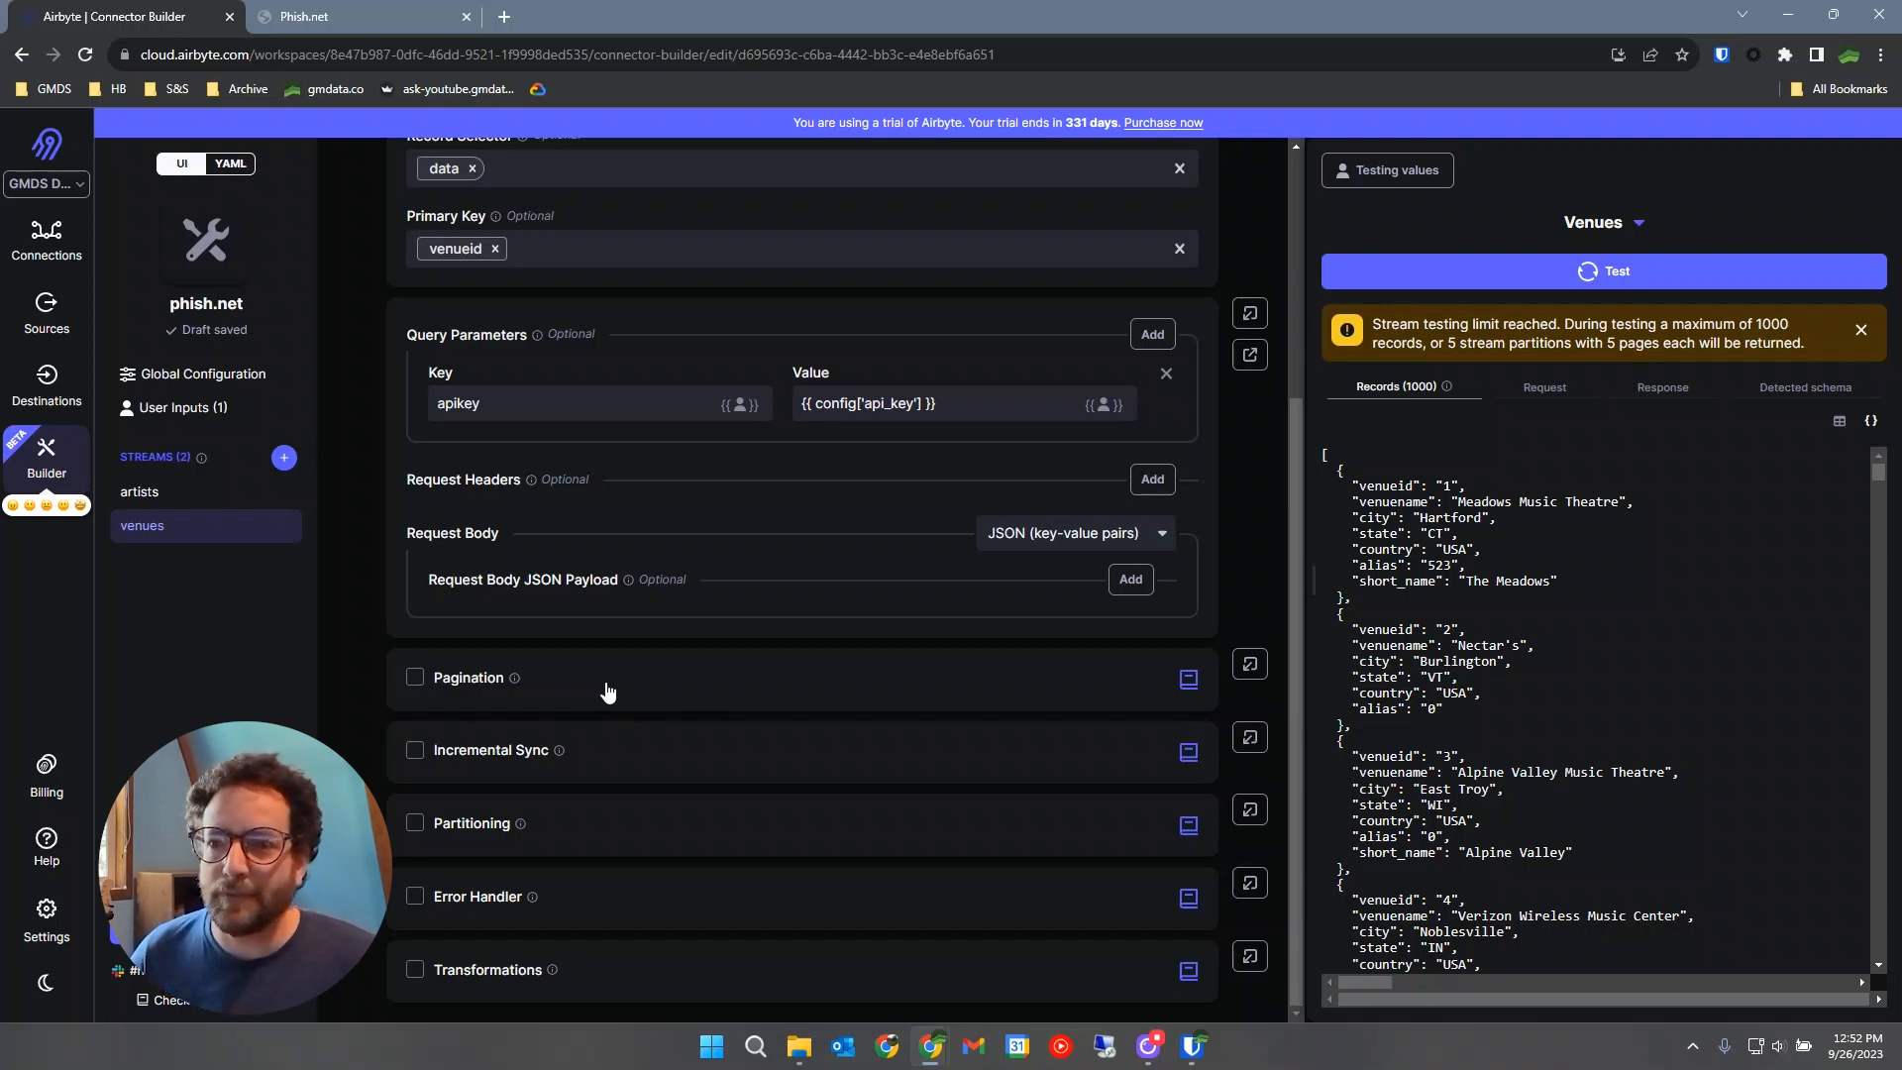
{"action": "left_click", "coordinate": [478, 760]}
{"action": "scroll", "coordinate": [842, 822], "scroll_direction": "down", "scroll_amount": 1}
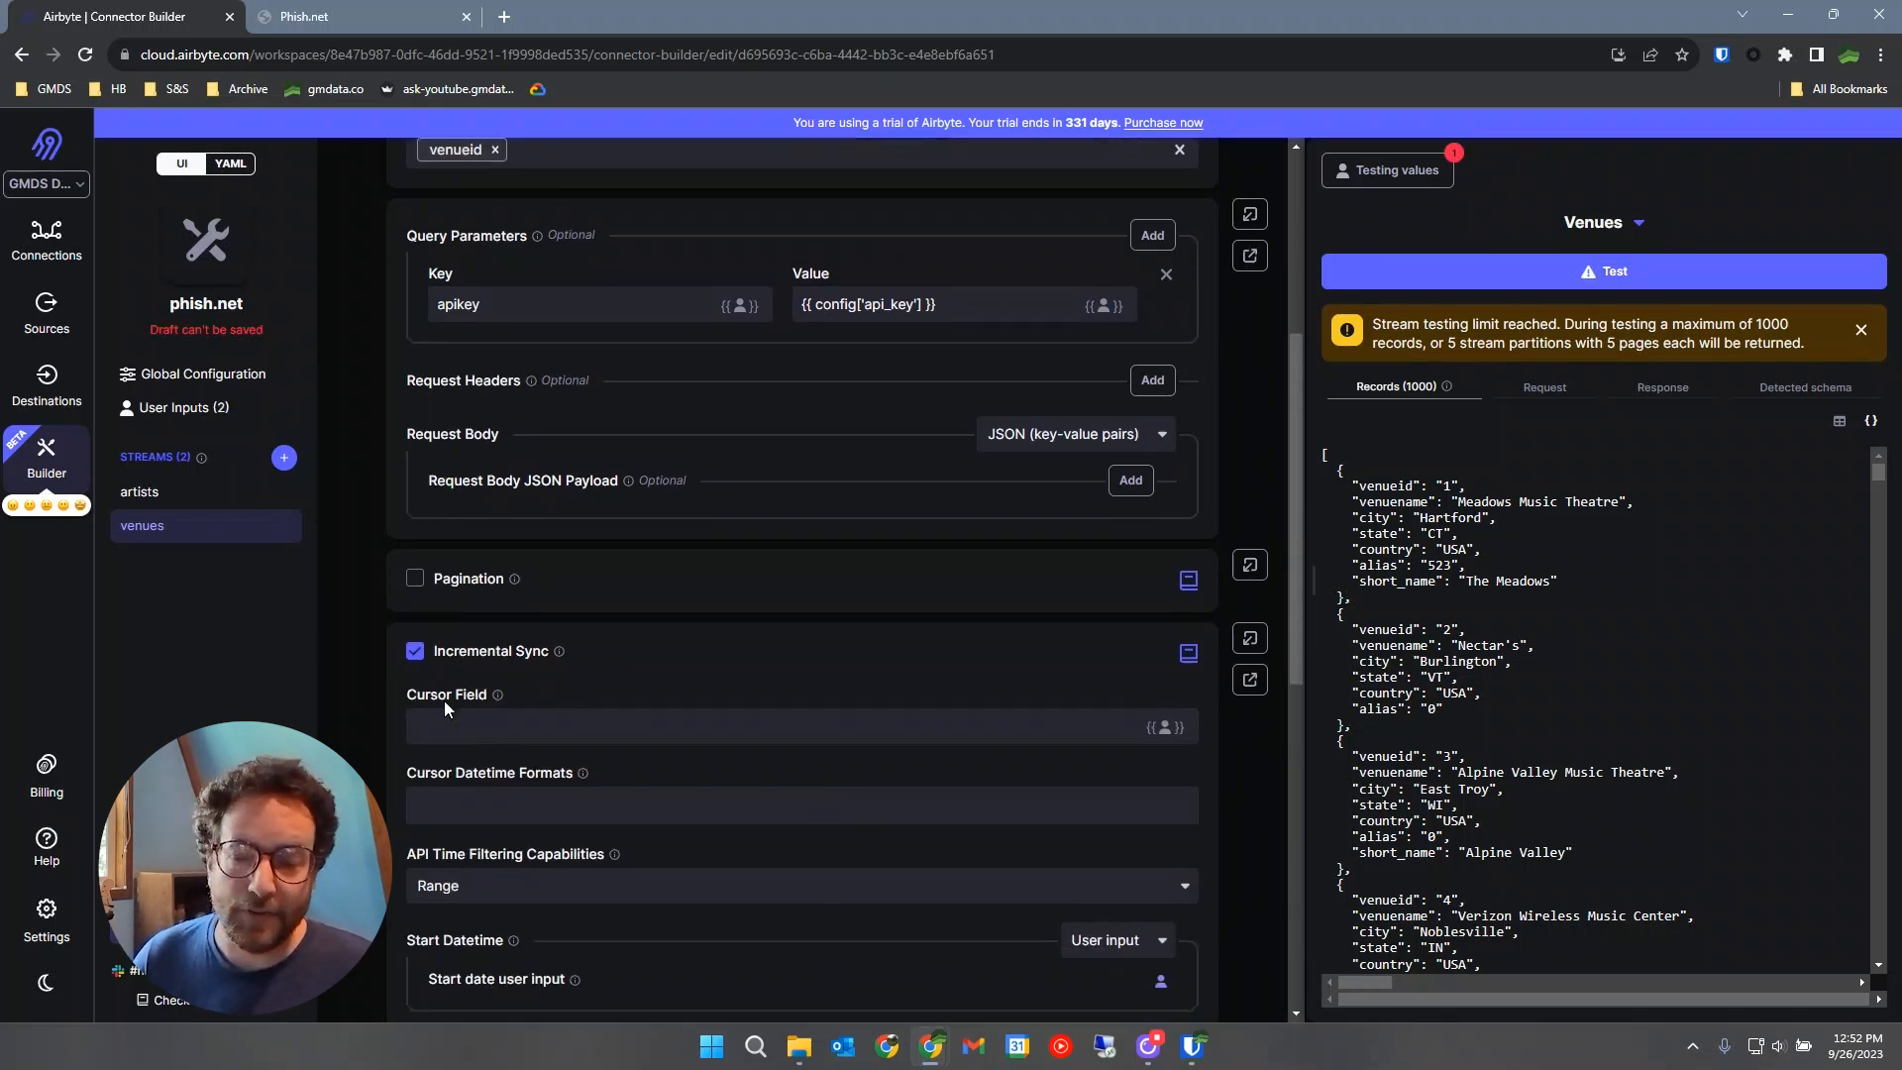
{"action": "left_click", "coordinate": [566, 728]}
{"action": "scroll", "coordinate": [743, 763], "scroll_direction": "down", "scroll_amount": 1}
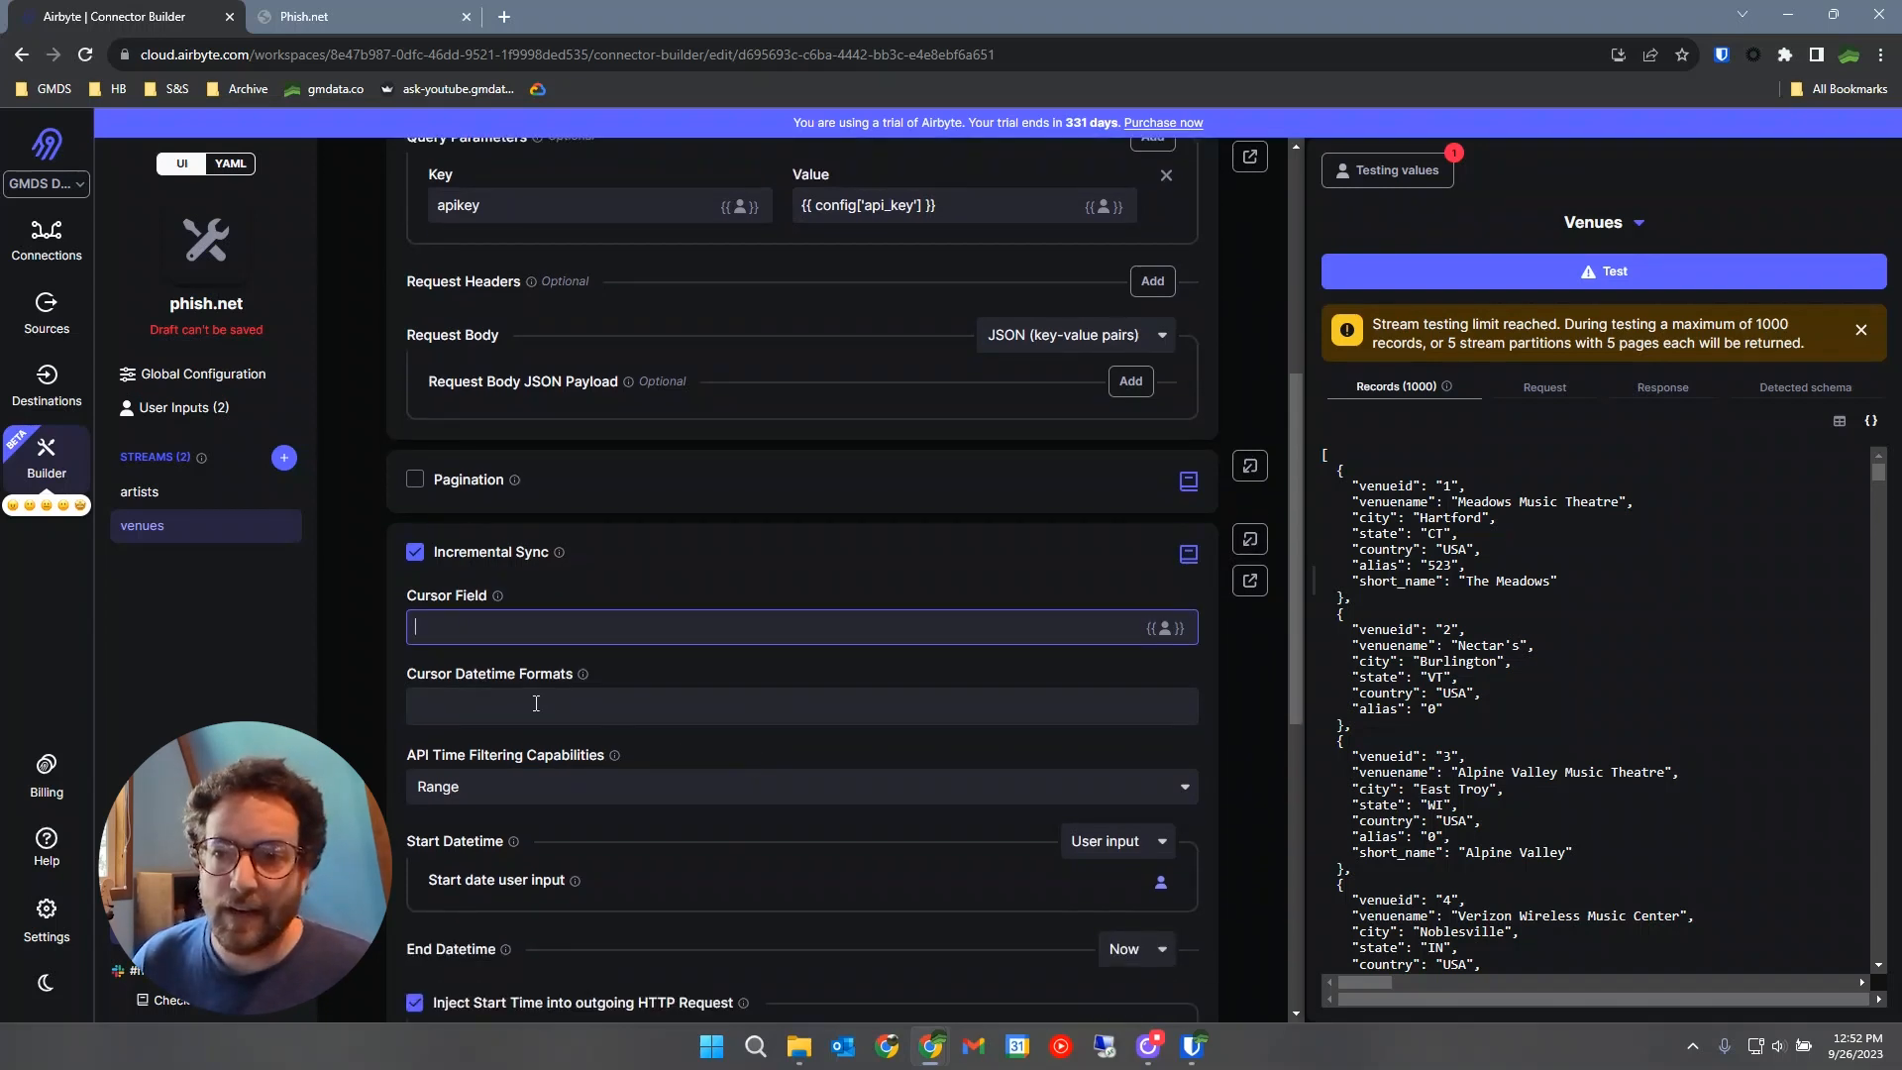
{"action": "left_click", "coordinate": [742, 705]}
{"action": "scroll", "coordinate": [590, 740], "scroll_direction": "down", "scroll_amount": 1}
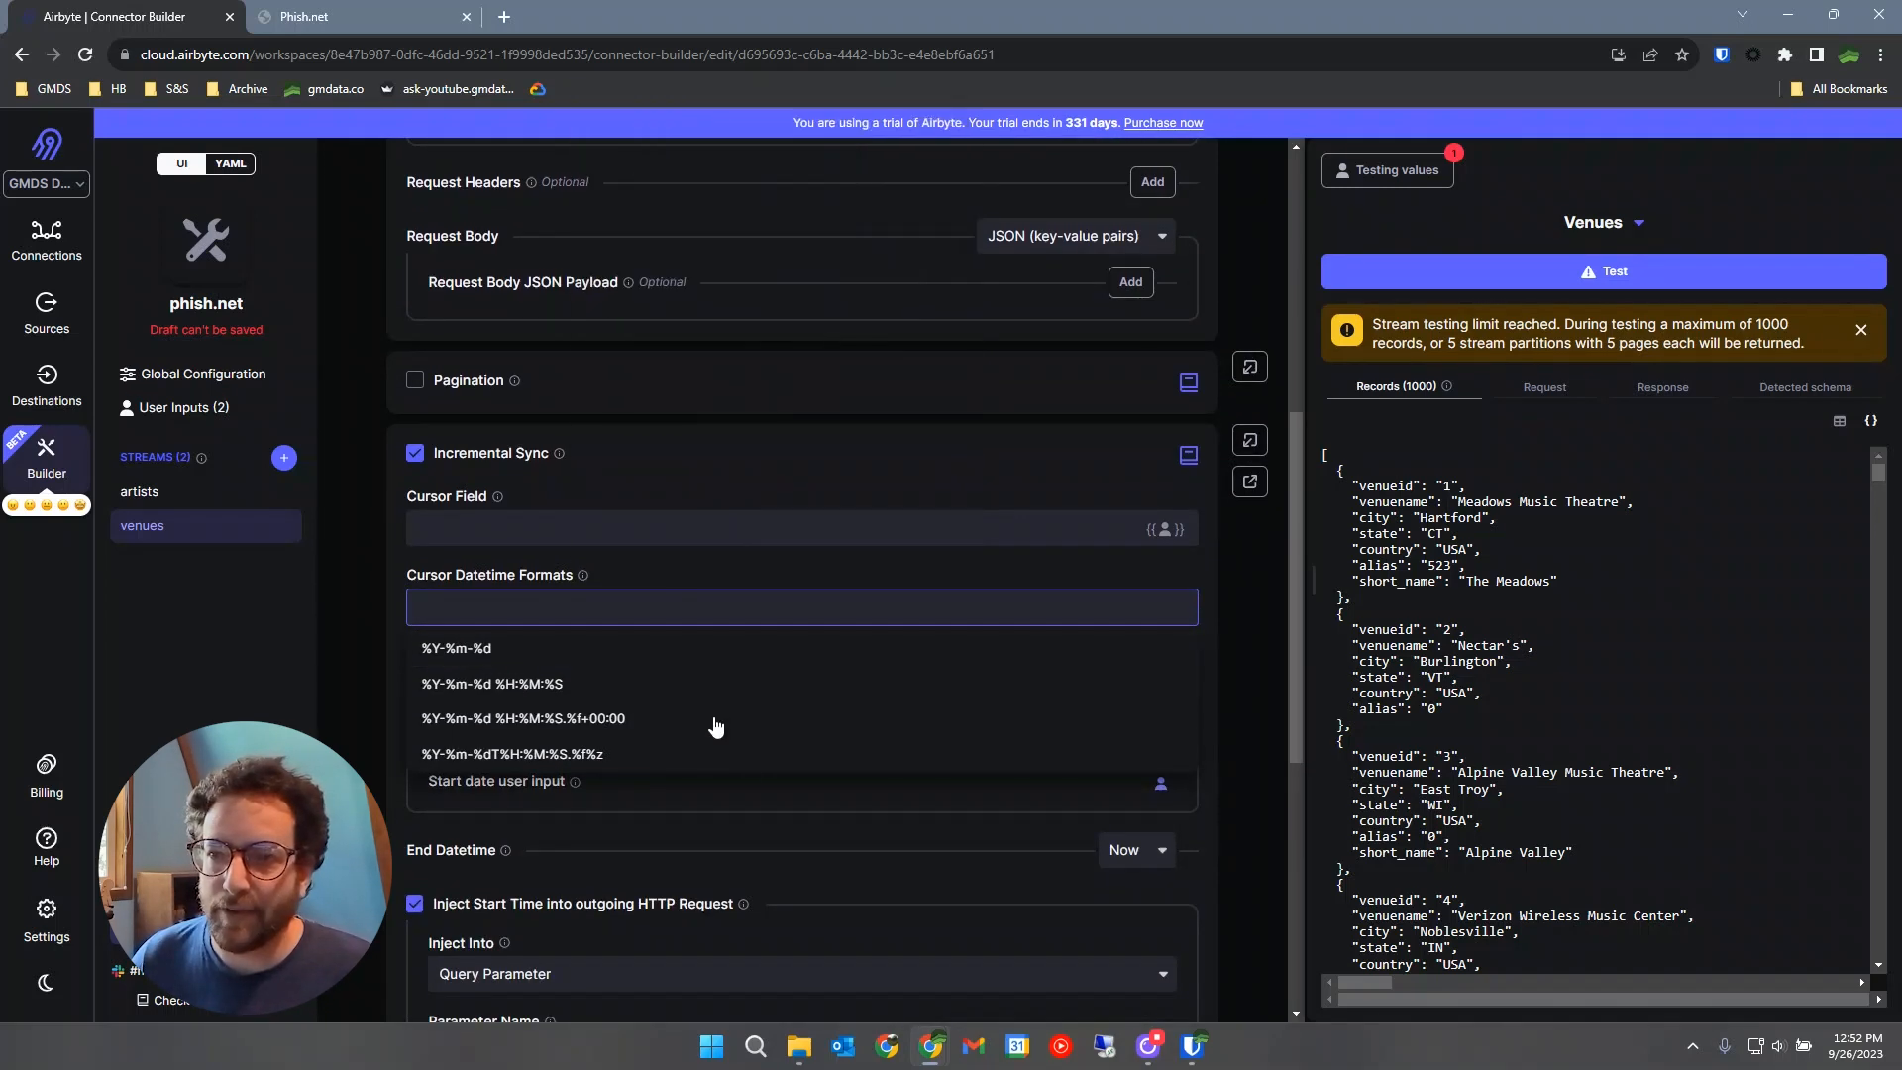
{"action": "left_click", "coordinate": [1240, 709]}
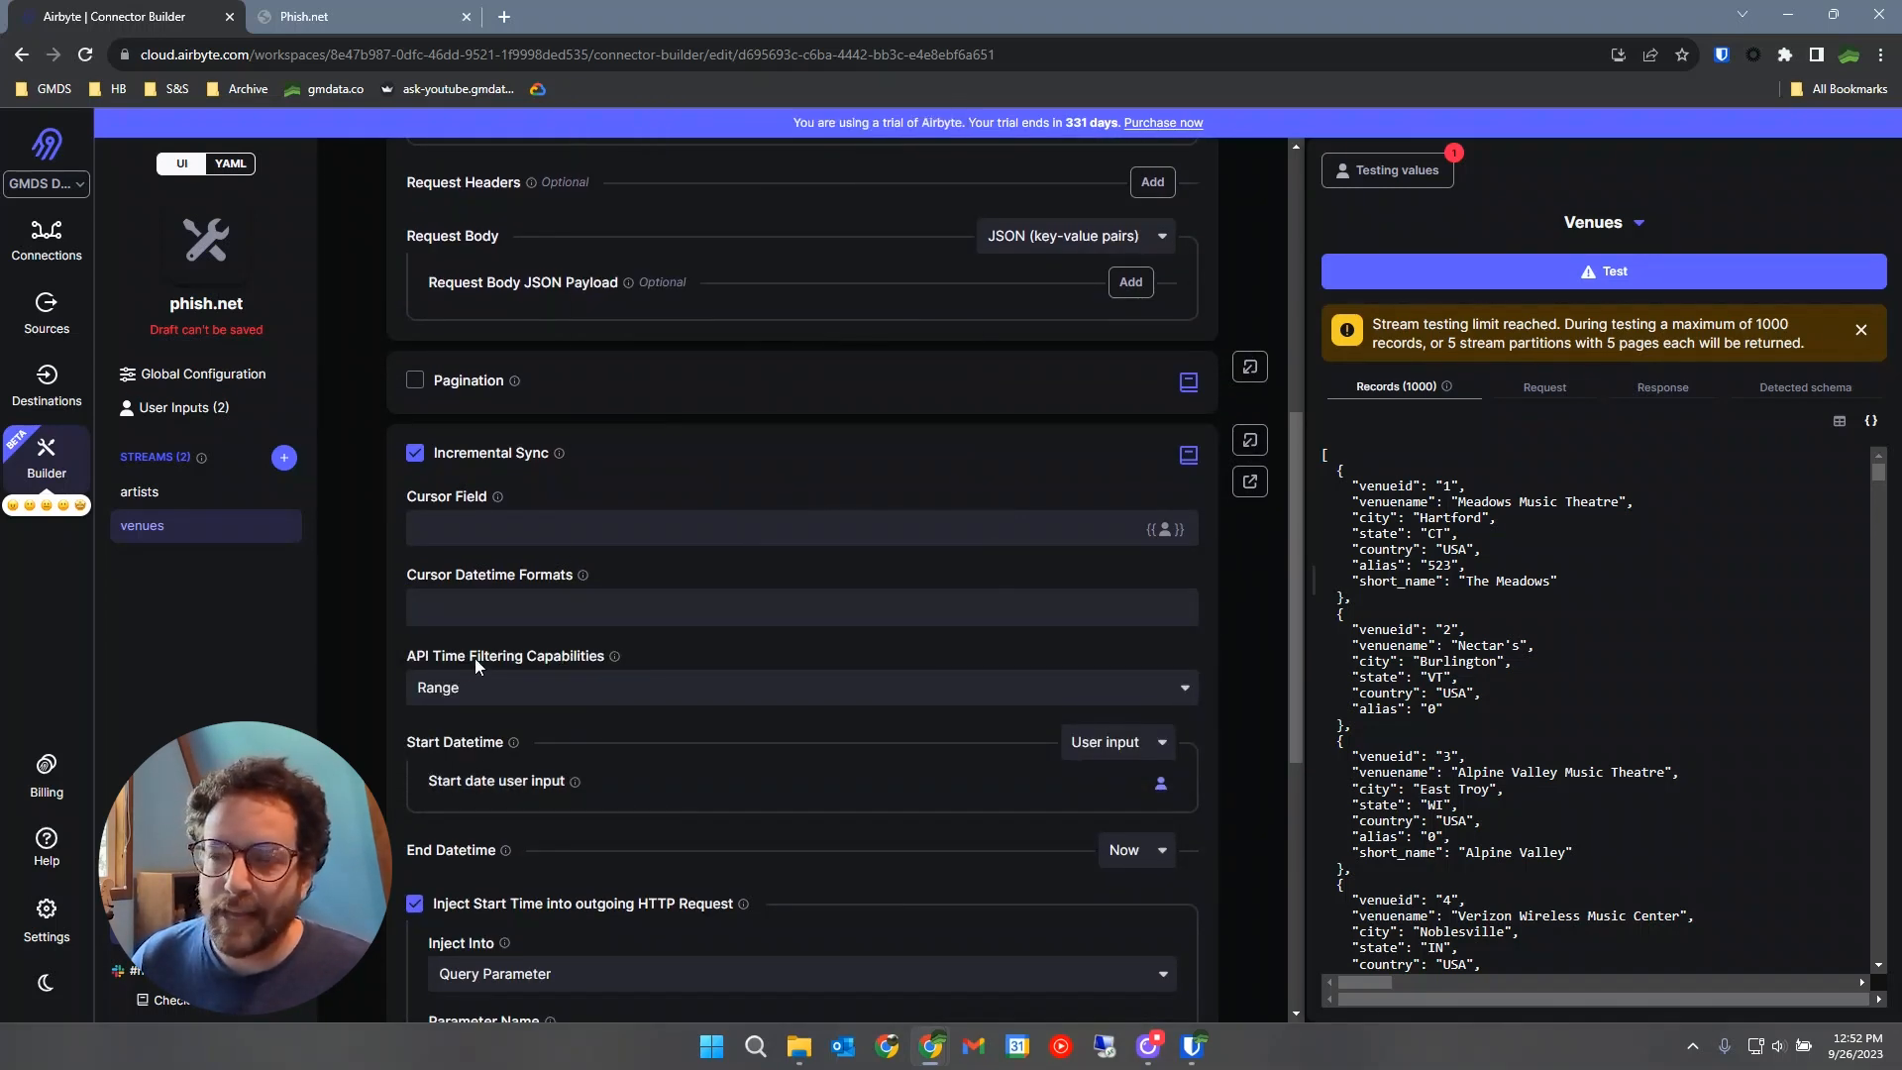
{"action": "scroll", "coordinate": [515, 683], "scroll_direction": "down", "scroll_amount": 1}
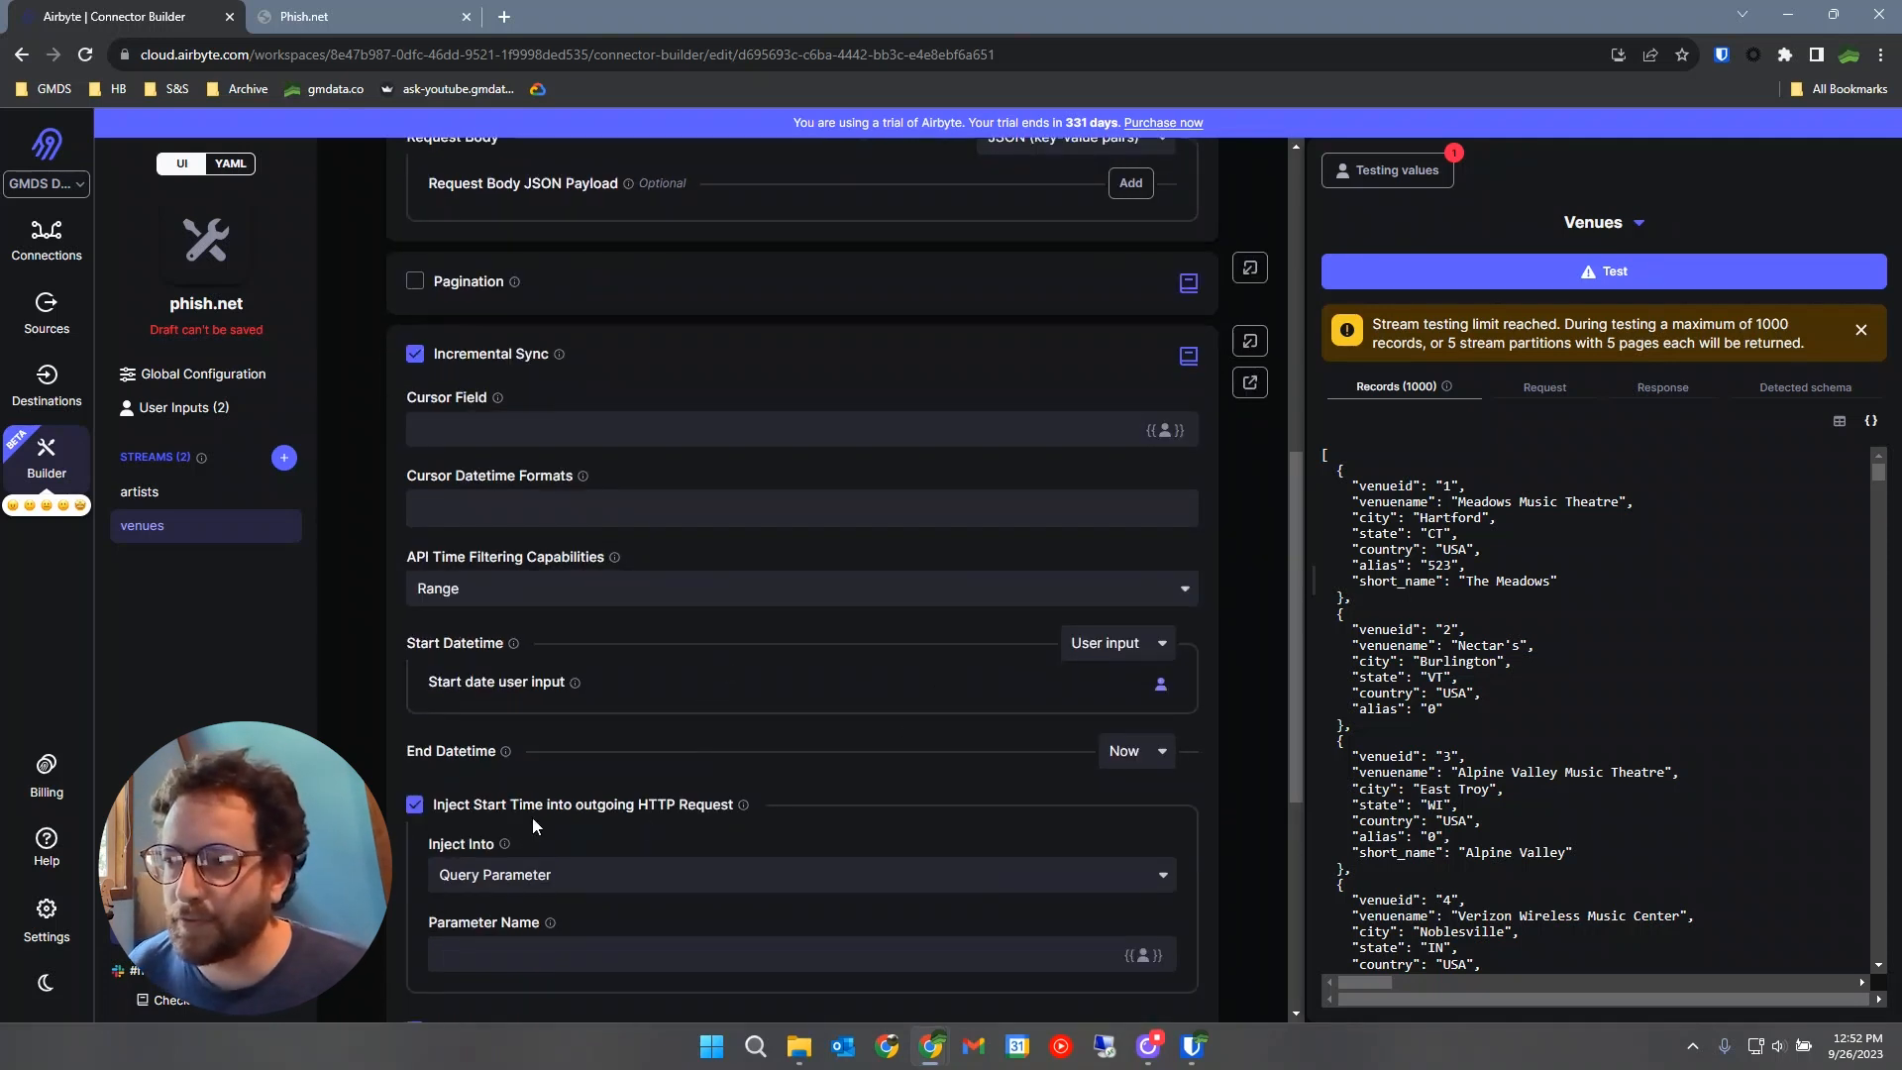
{"action": "left_click", "coordinate": [1114, 643]}
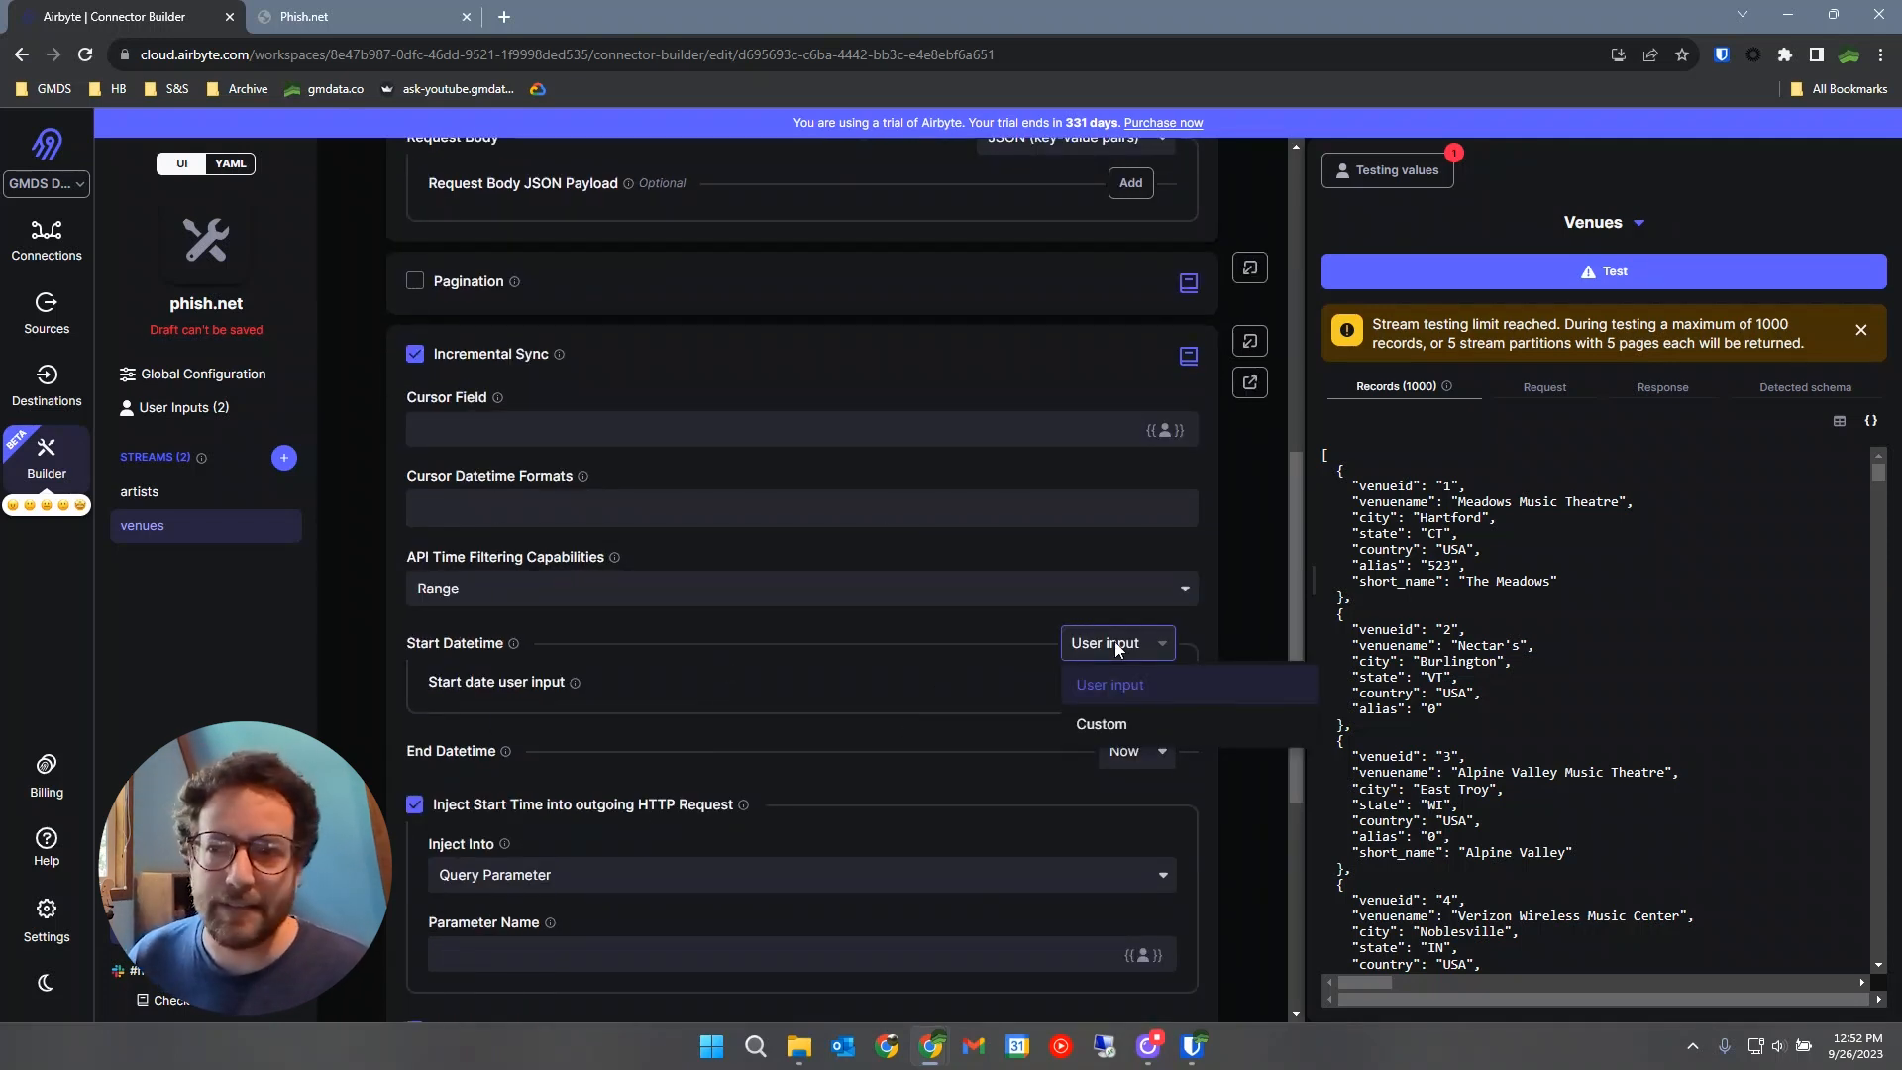
{"action": "left_click", "coordinate": [1115, 644]}
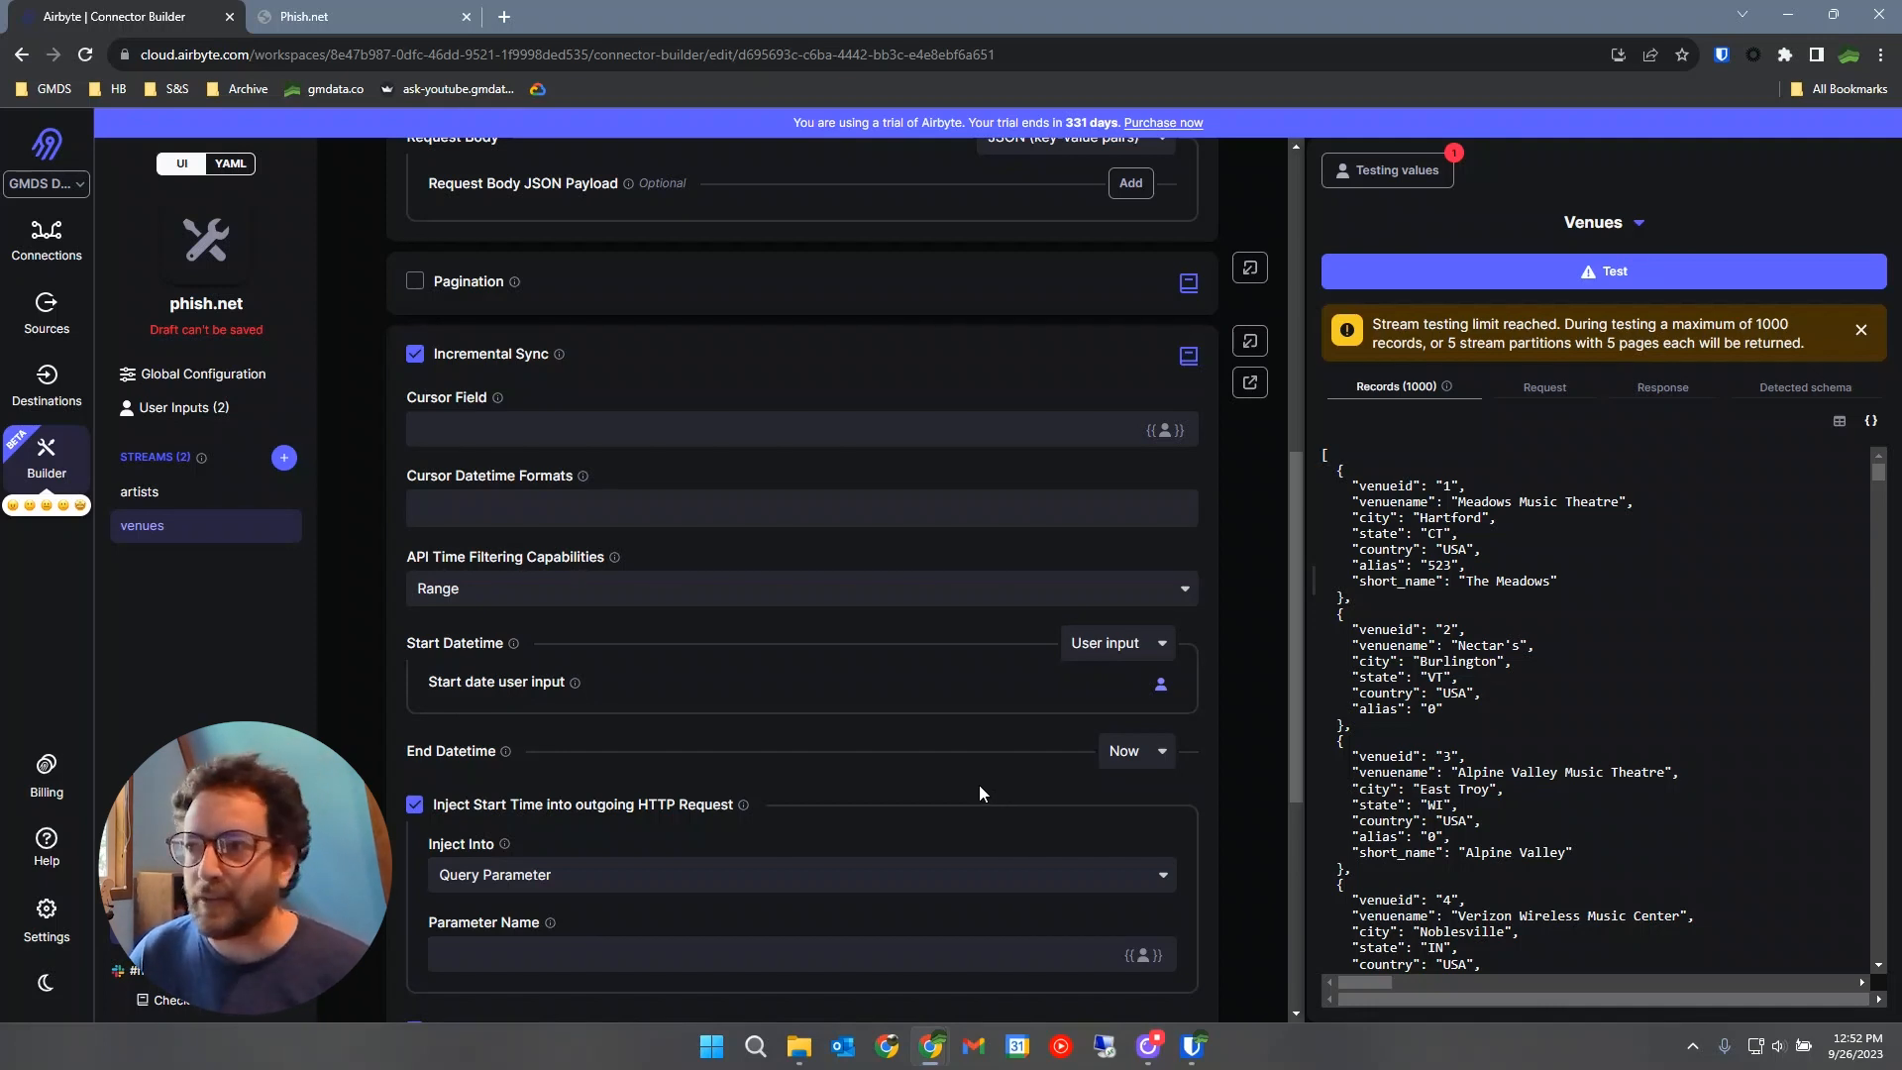
{"action": "scroll", "coordinate": [996, 698], "scroll_direction": "up", "scroll_amount": 3}
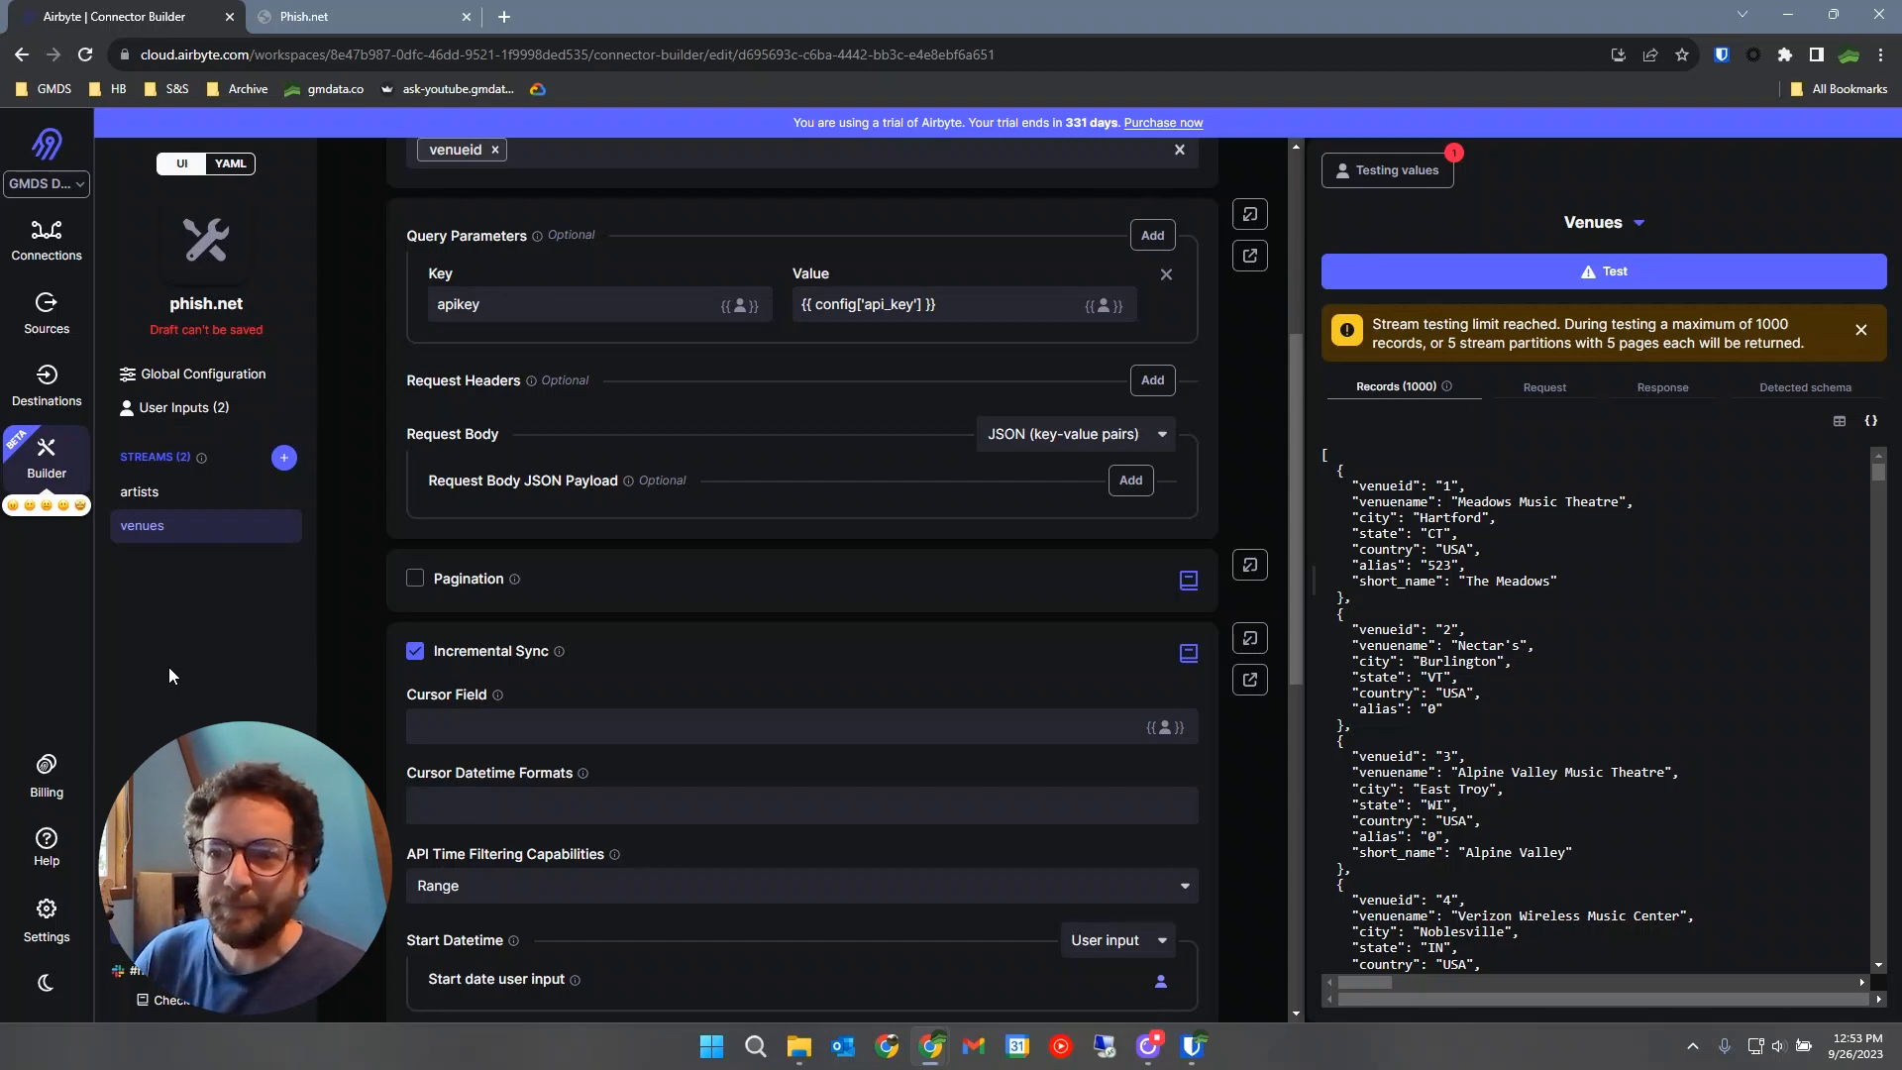
Create a stream named shows with the URL path /songs, reusing the configuration of the artists stream.
{"action": "left_click", "coordinate": [284, 461]}
{"action": "left_click", "coordinate": [941, 514]}
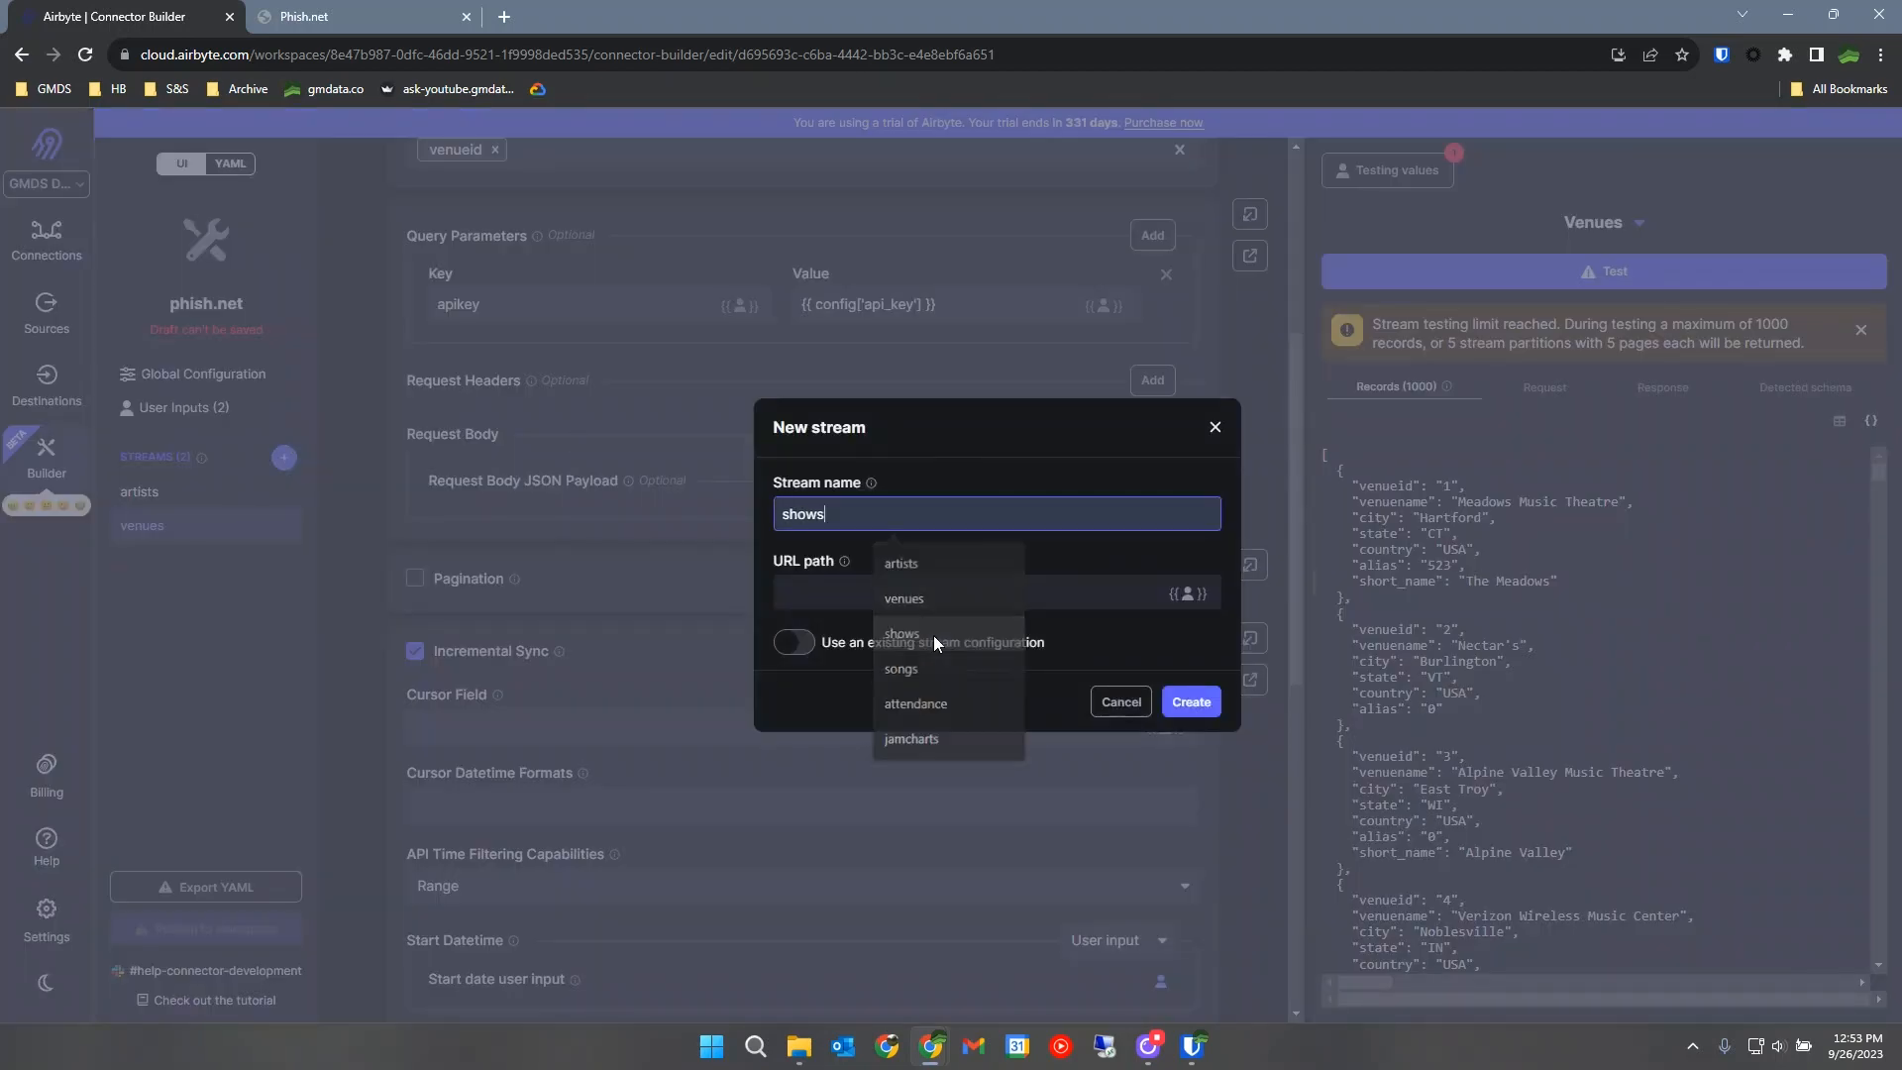
{"action": "left_click", "coordinate": [933, 635]}
{"action": "left_click", "coordinate": [931, 593]}
{"action": "left_click", "coordinate": [925, 746]}
{"action": "left_click", "coordinate": [931, 642]}
{"action": "left_click", "coordinate": [1184, 739]}
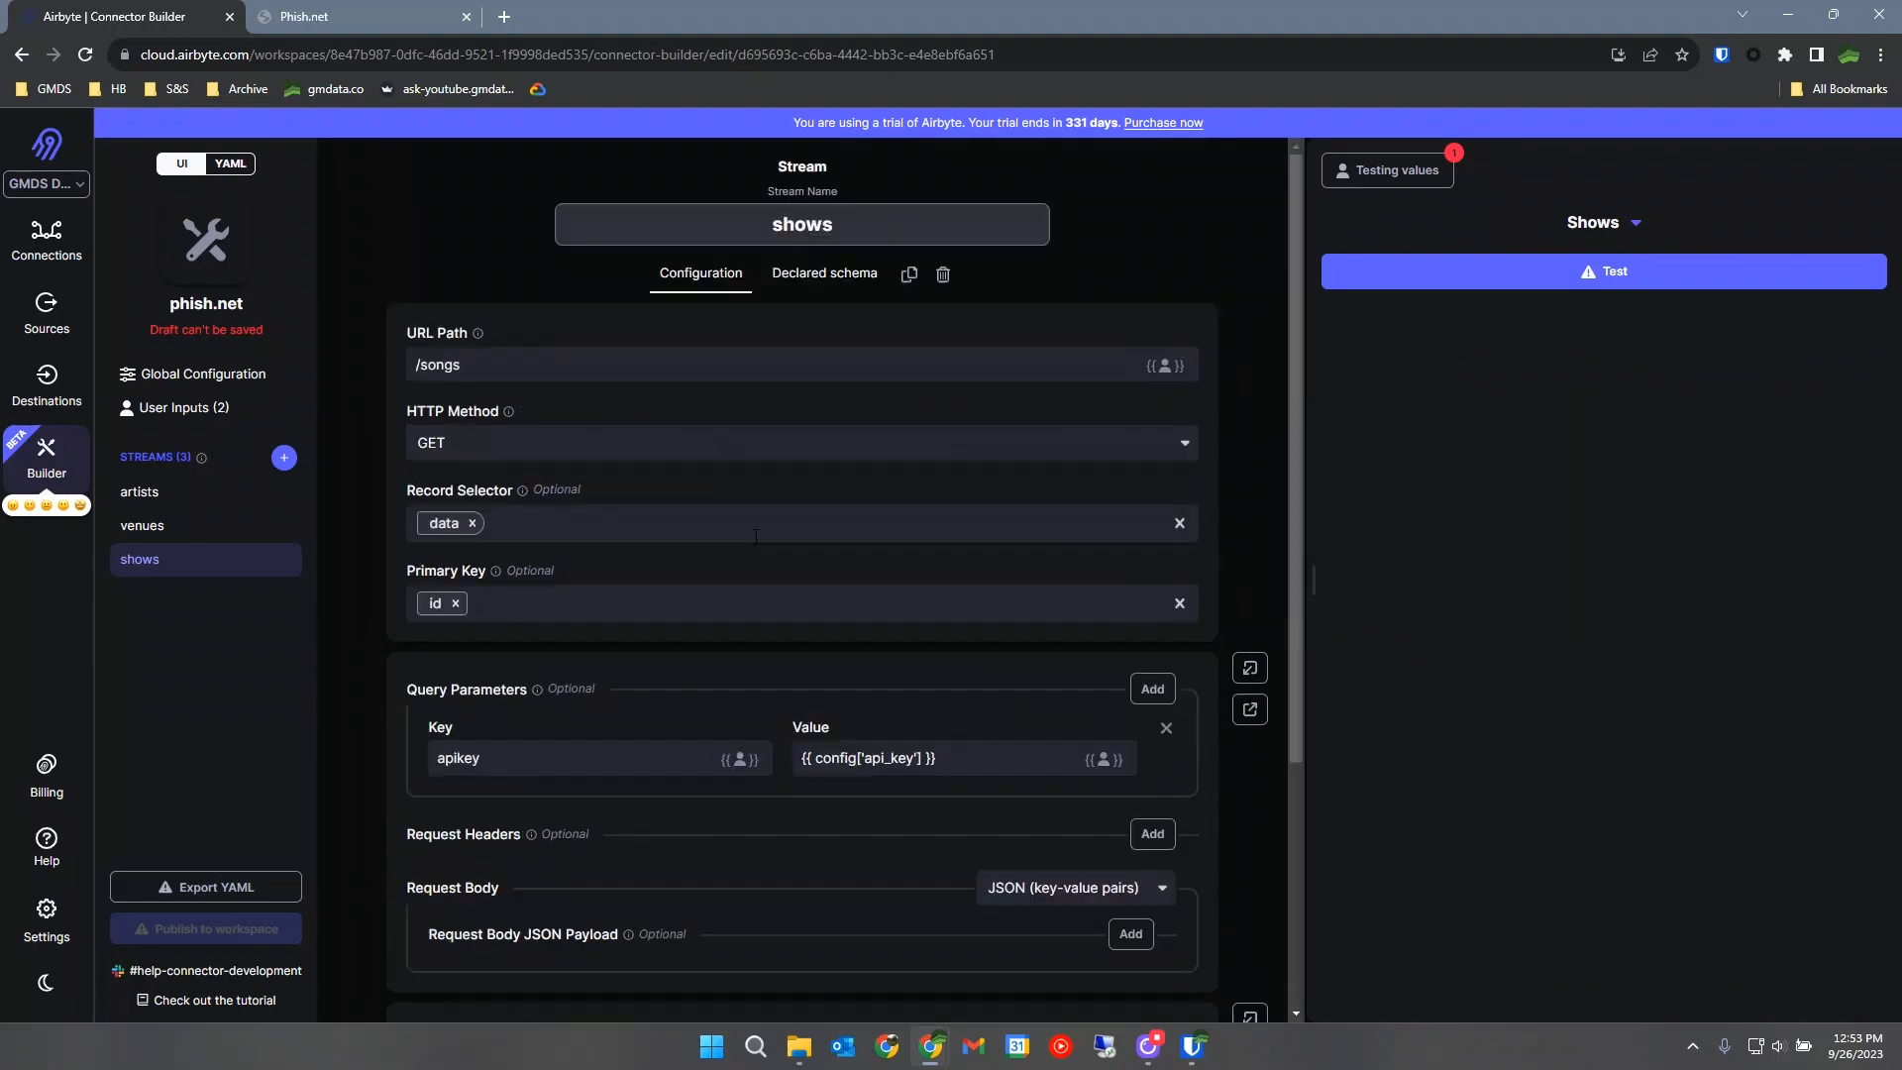
Test the shows stream with the primary key showid, replace the key with songid and test again.
{"action": "left_click", "coordinate": [473, 604]}
{"action": "left_click", "coordinate": [1555, 271]}
{"action": "key", "text": "Escape"}
{"action": "scroll", "coordinate": [1024, 728], "scroll_direction": "down", "scroll_amount": 4}
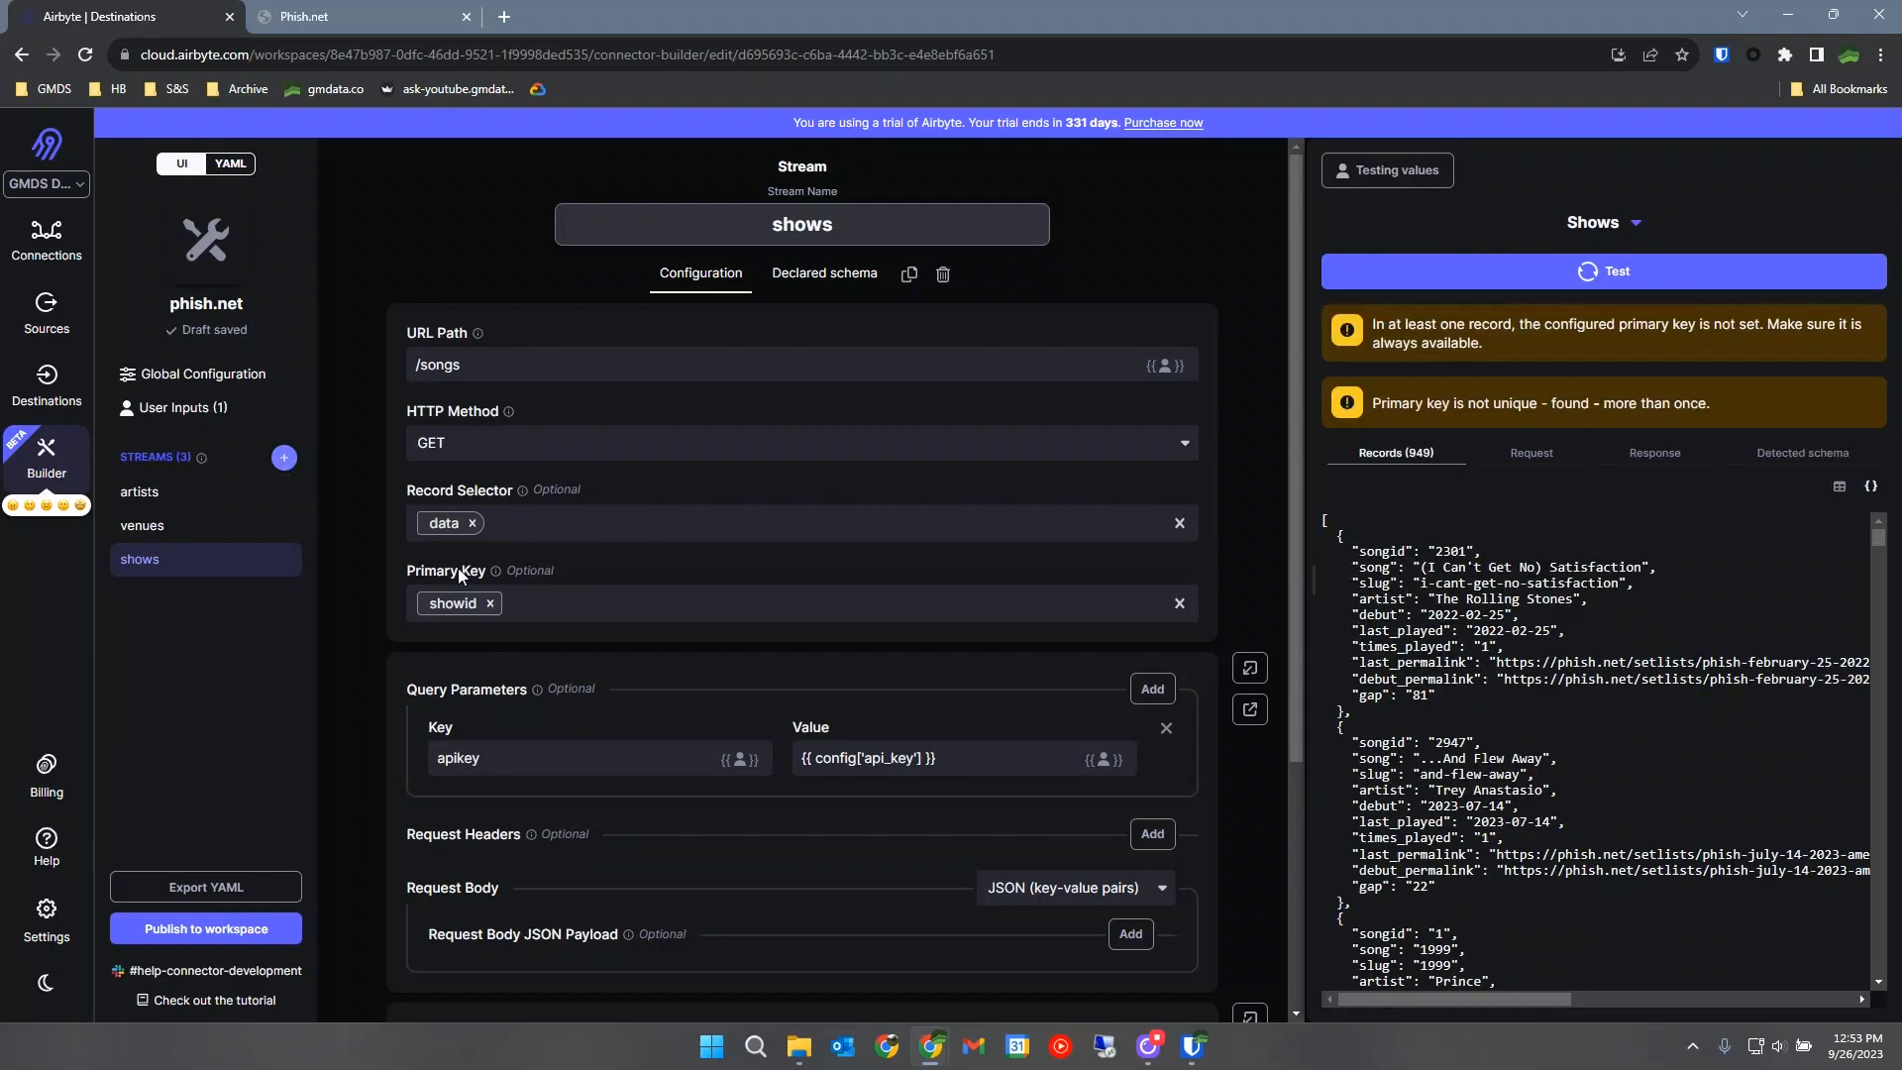
{"action": "left_click", "coordinate": [489, 603]}
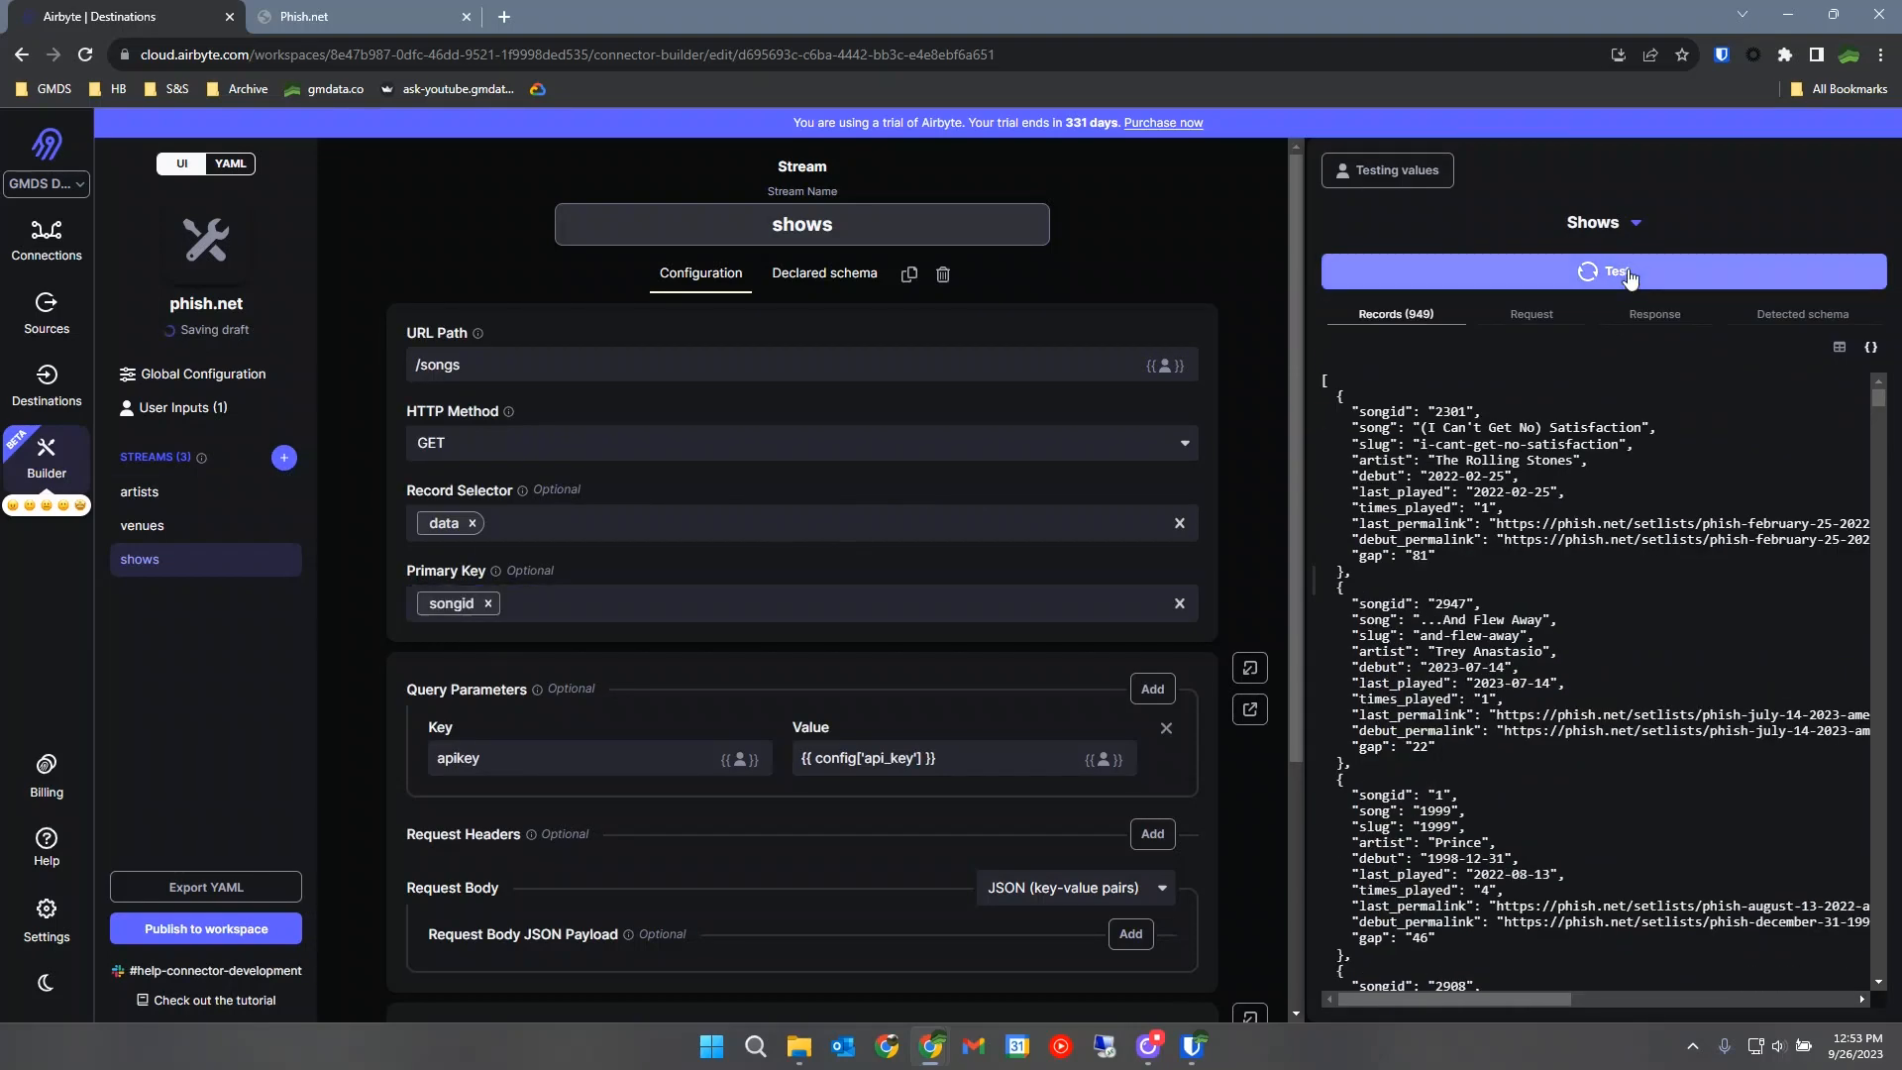
{"action": "left_click", "coordinate": [1629, 277]}
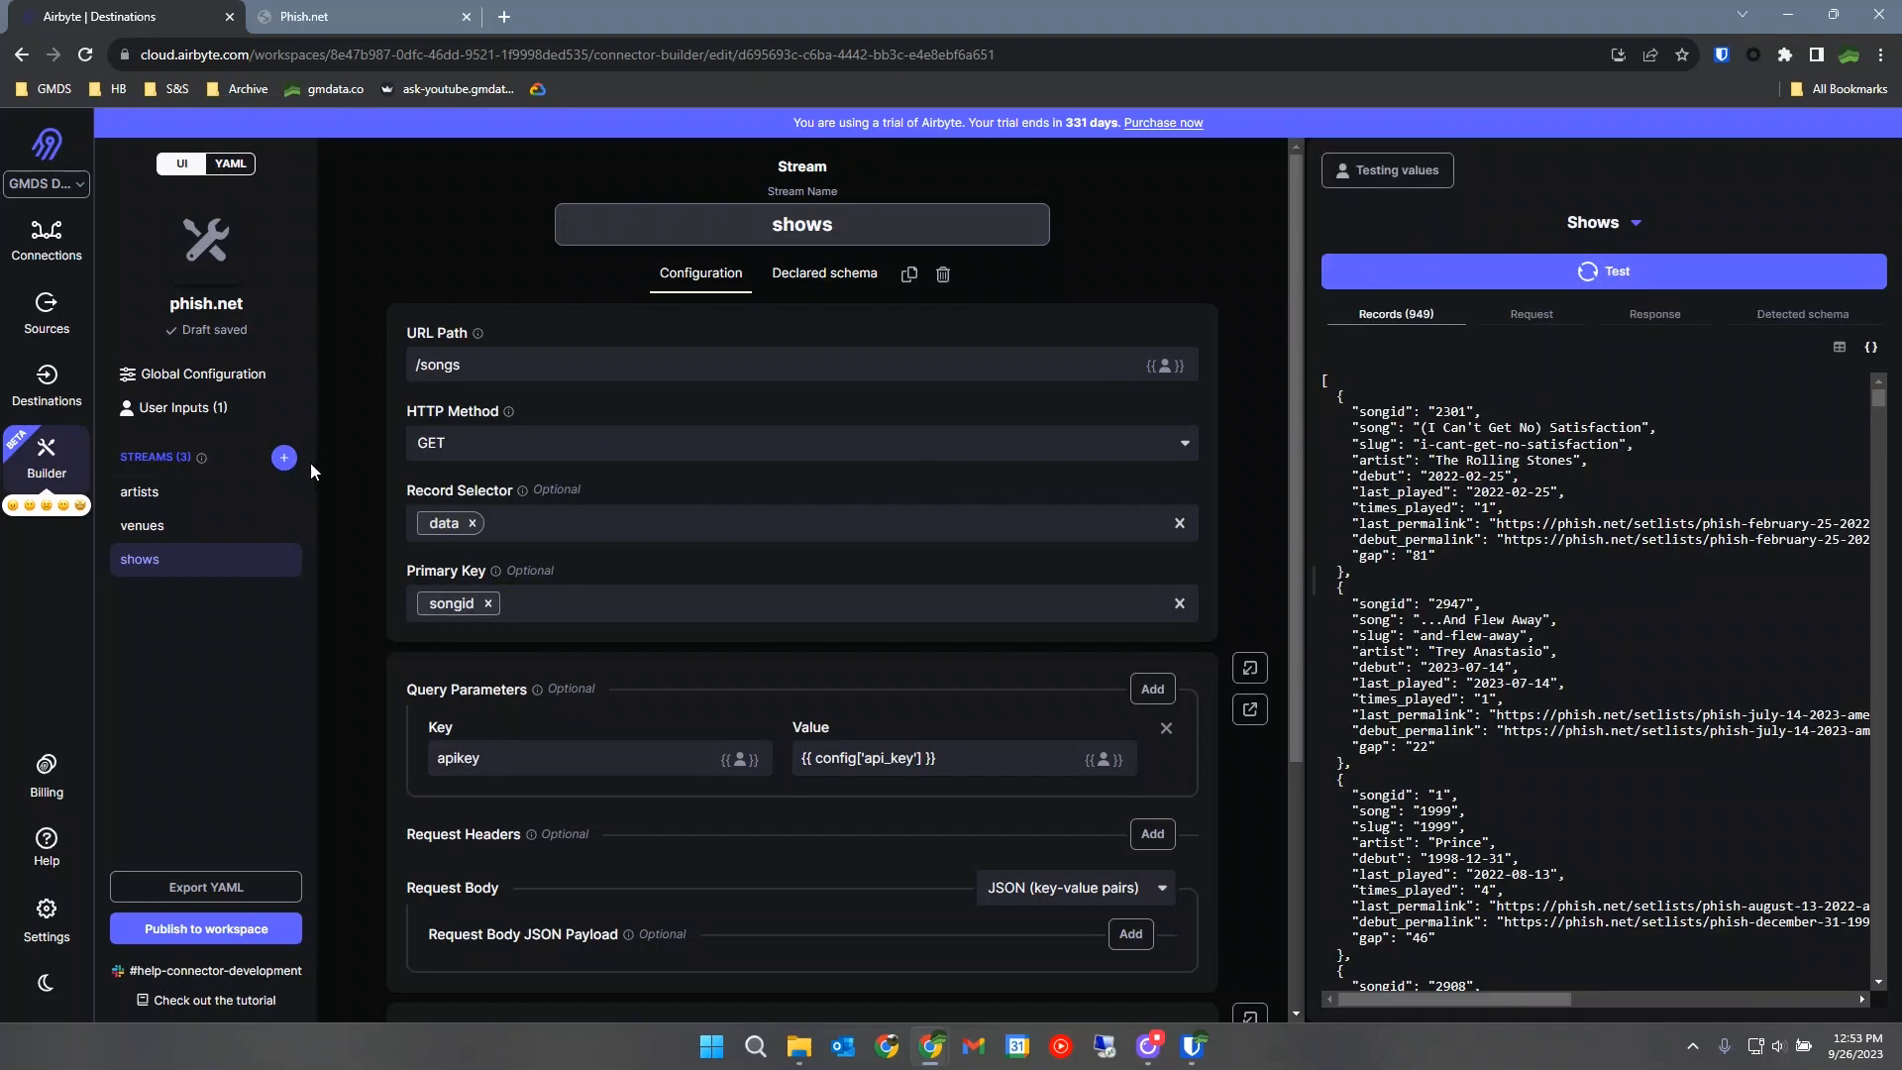
Create a stream named songs with the URL path /songs, reusing an existing stream's configuration.
{"action": "left_click", "coordinate": [284, 456]}
{"action": "left_click", "coordinate": [835, 511]}
{"action": "left_click", "coordinate": [931, 667]}
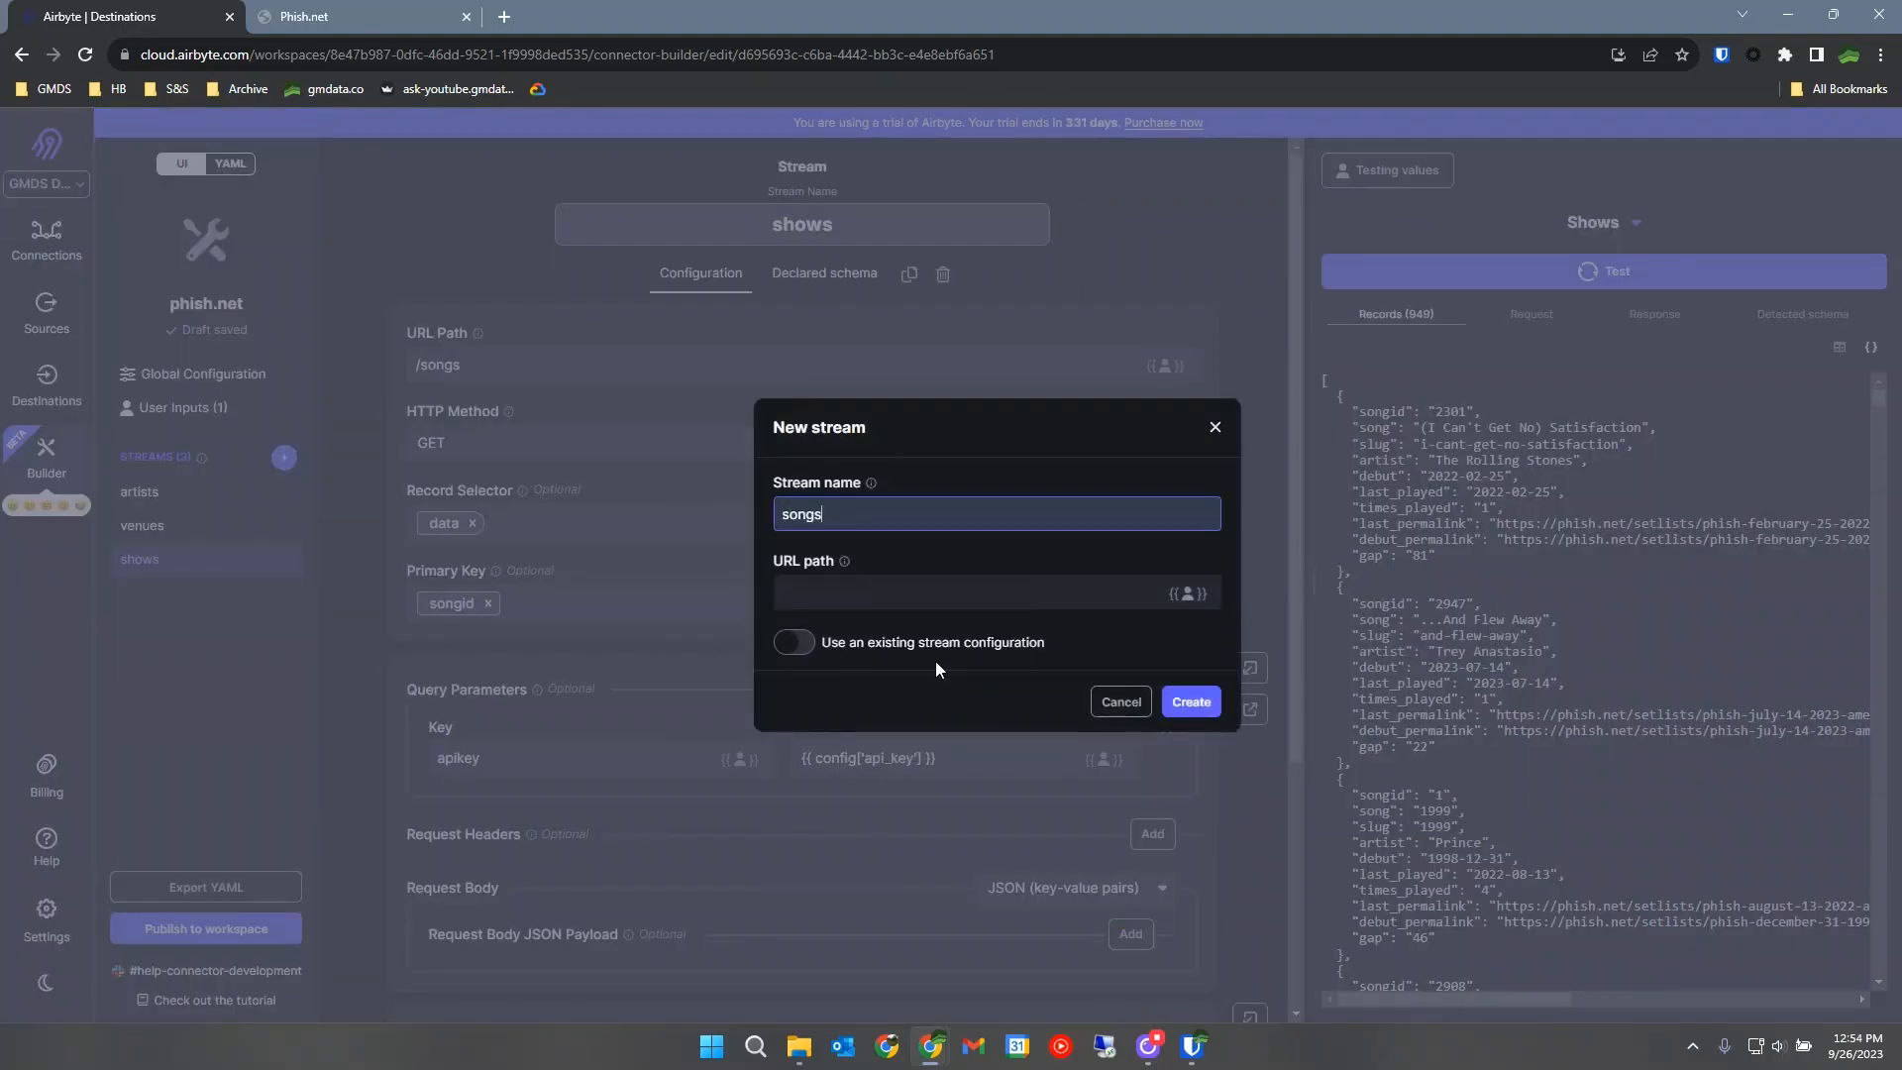
{"action": "left_click", "coordinate": [911, 593]}
{"action": "left_click", "coordinate": [906, 747]}
{"action": "left_click", "coordinate": [798, 643]}
{"action": "left_click", "coordinate": [1190, 739]}
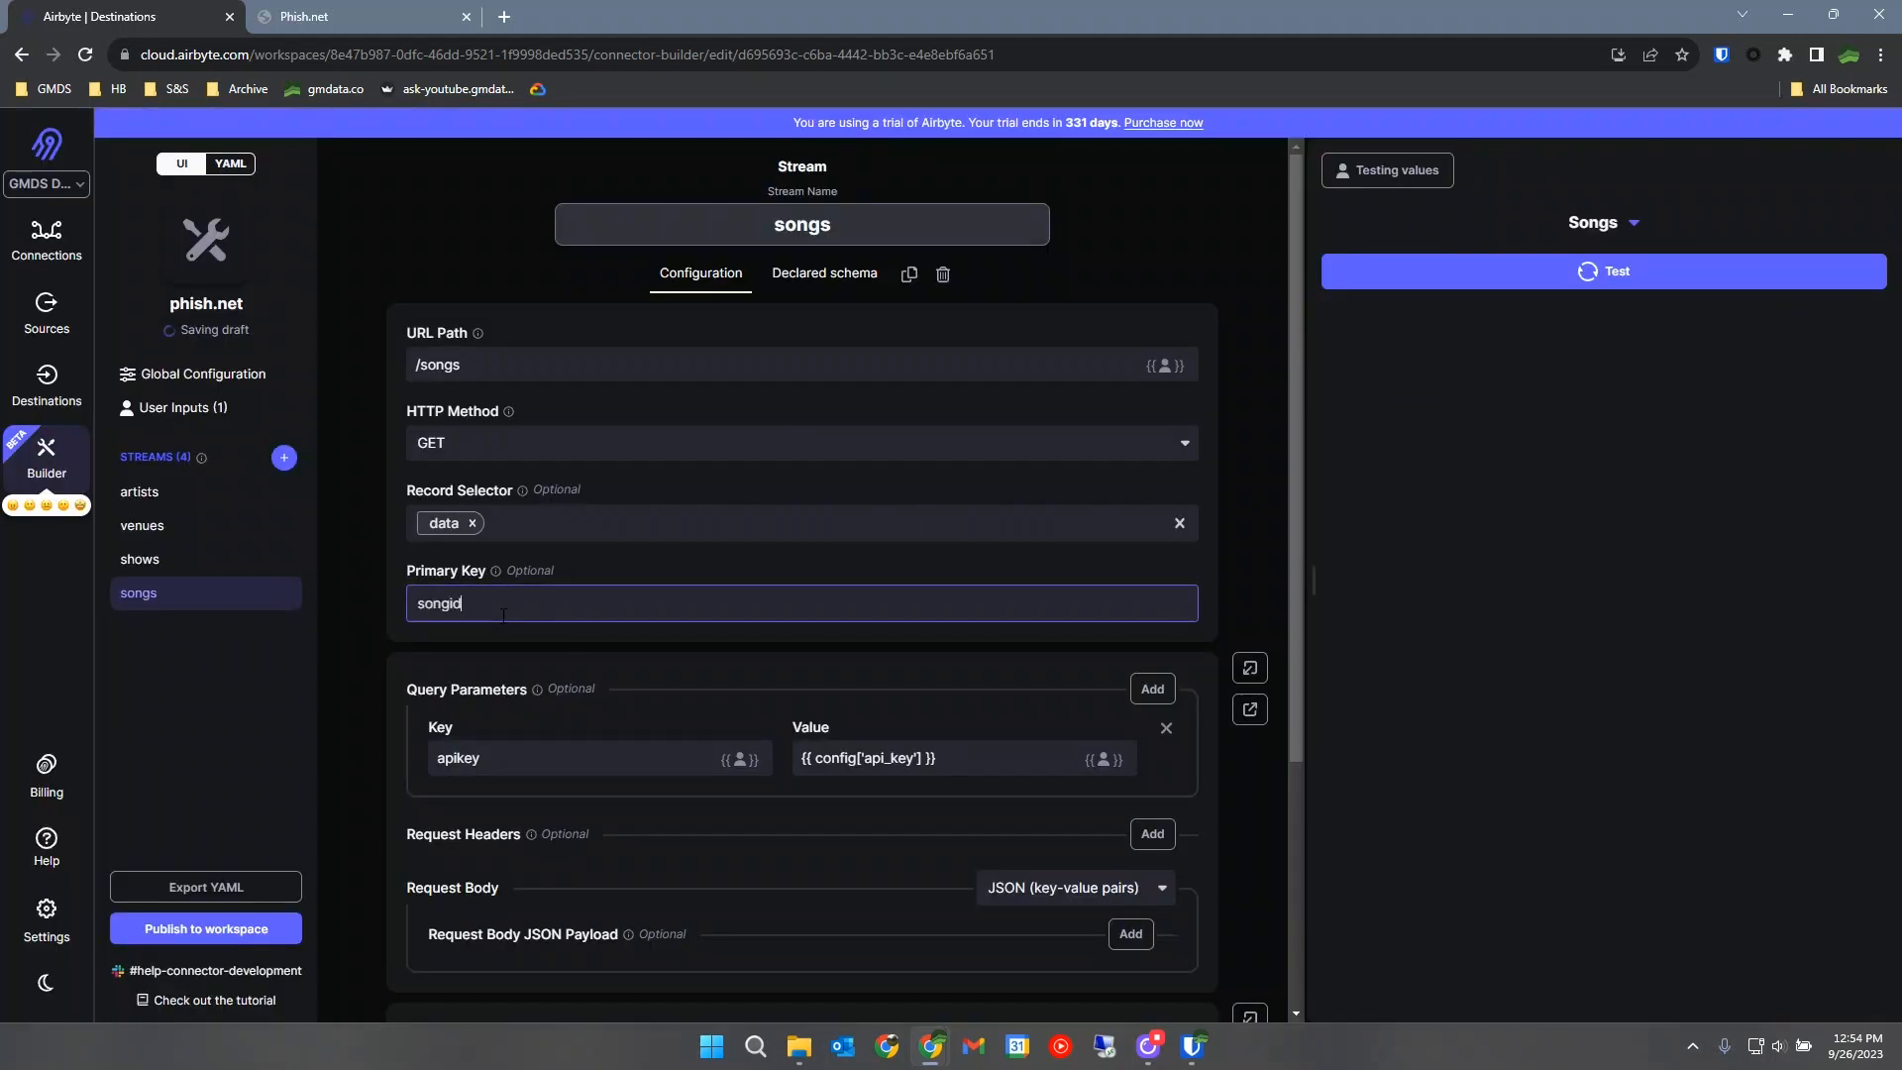
Set the songs stream's primary key to songid and test the stream.
{"action": "left_click", "coordinate": [1656, 284]}
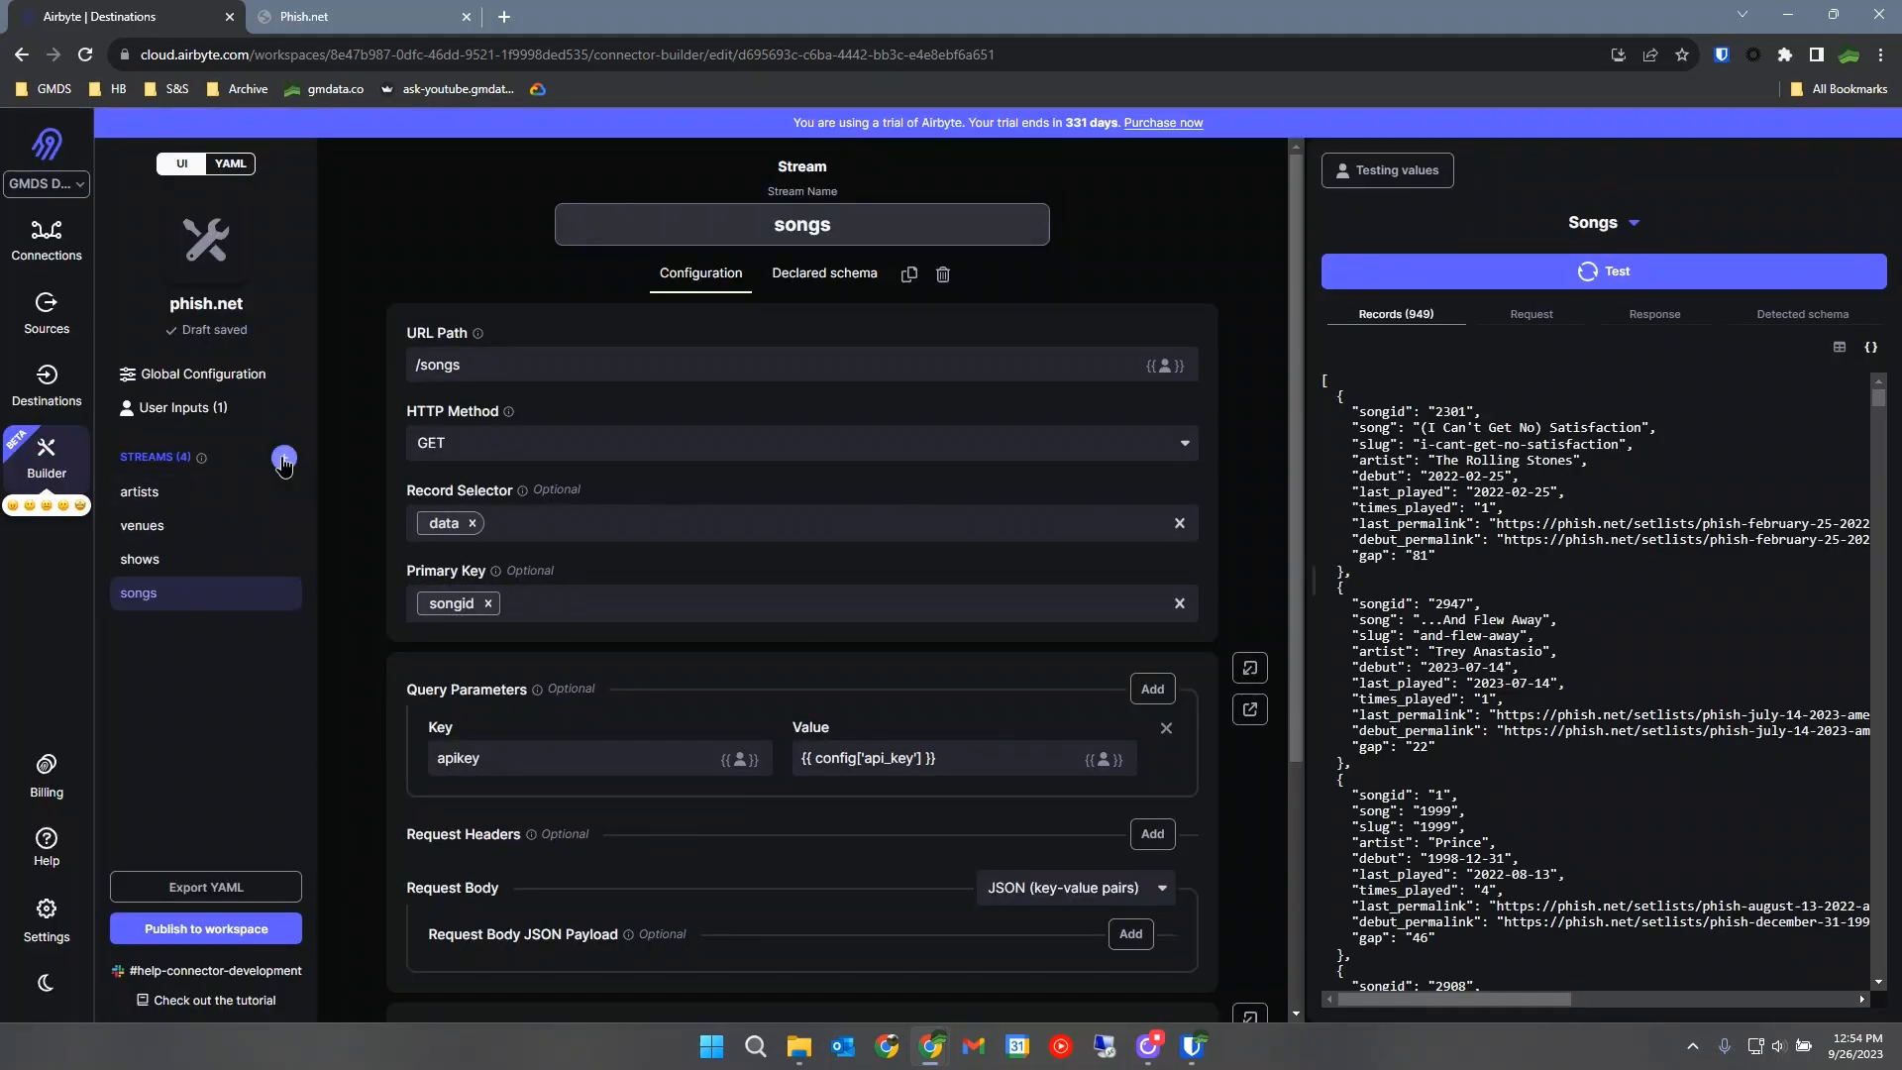
{"action": "left_click", "coordinate": [284, 456]}
{"action": "left_click", "coordinate": [1214, 427]}
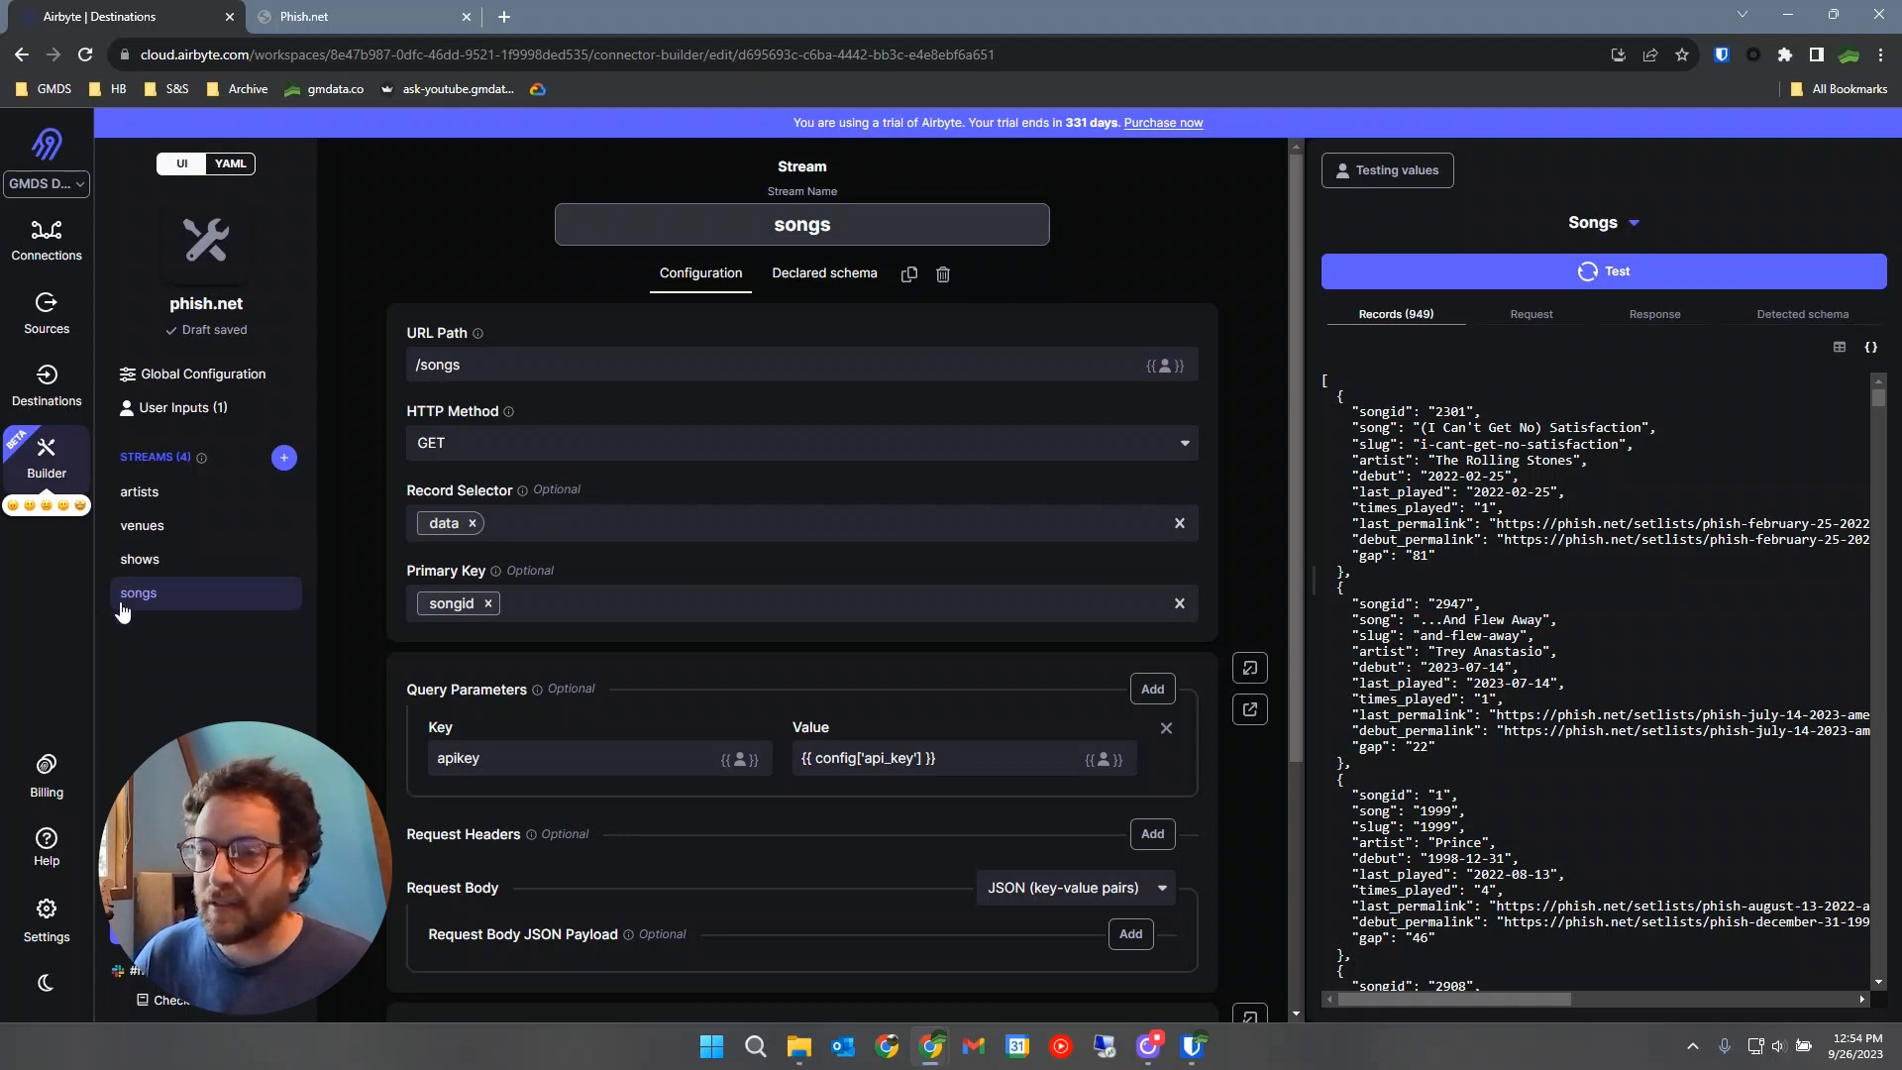
Review the configurations of the shows, venues and artists streams.
{"action": "left_click", "coordinate": [140, 564]}
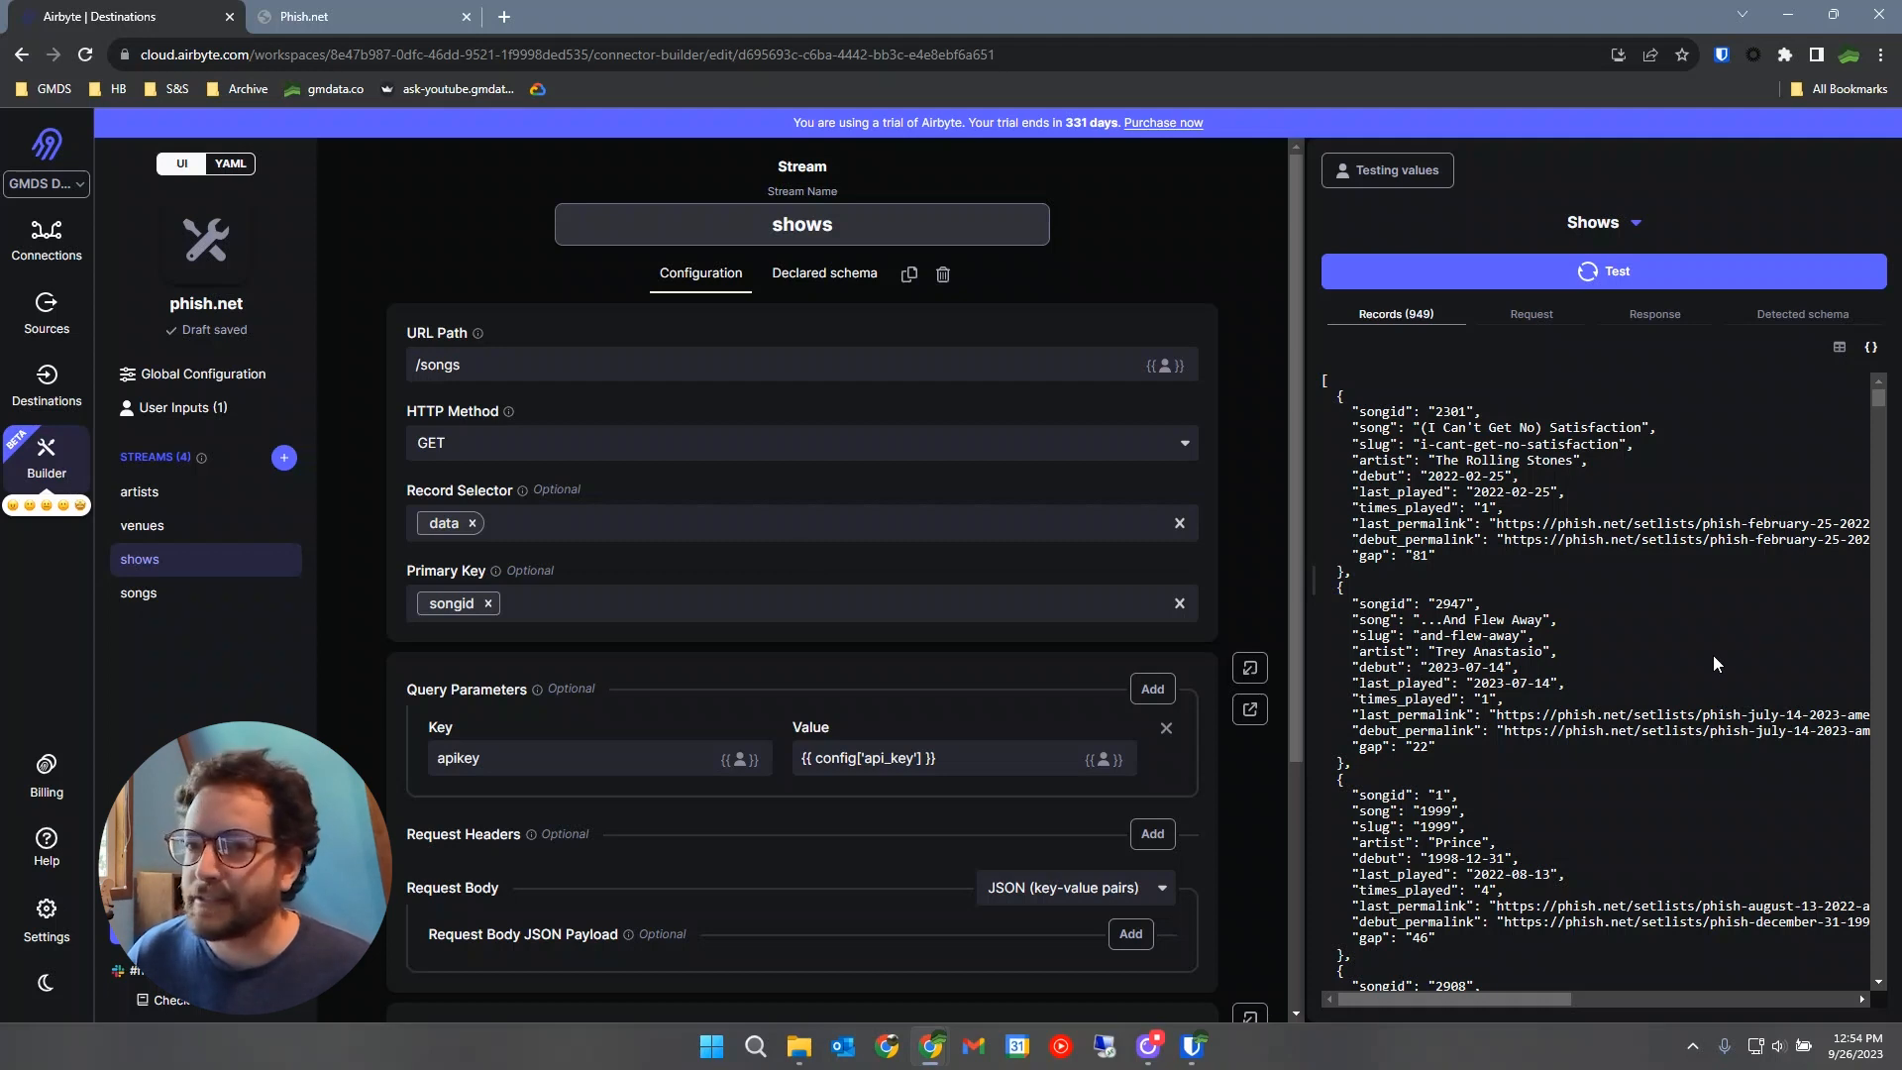
{"action": "left_click", "coordinate": [142, 525]}
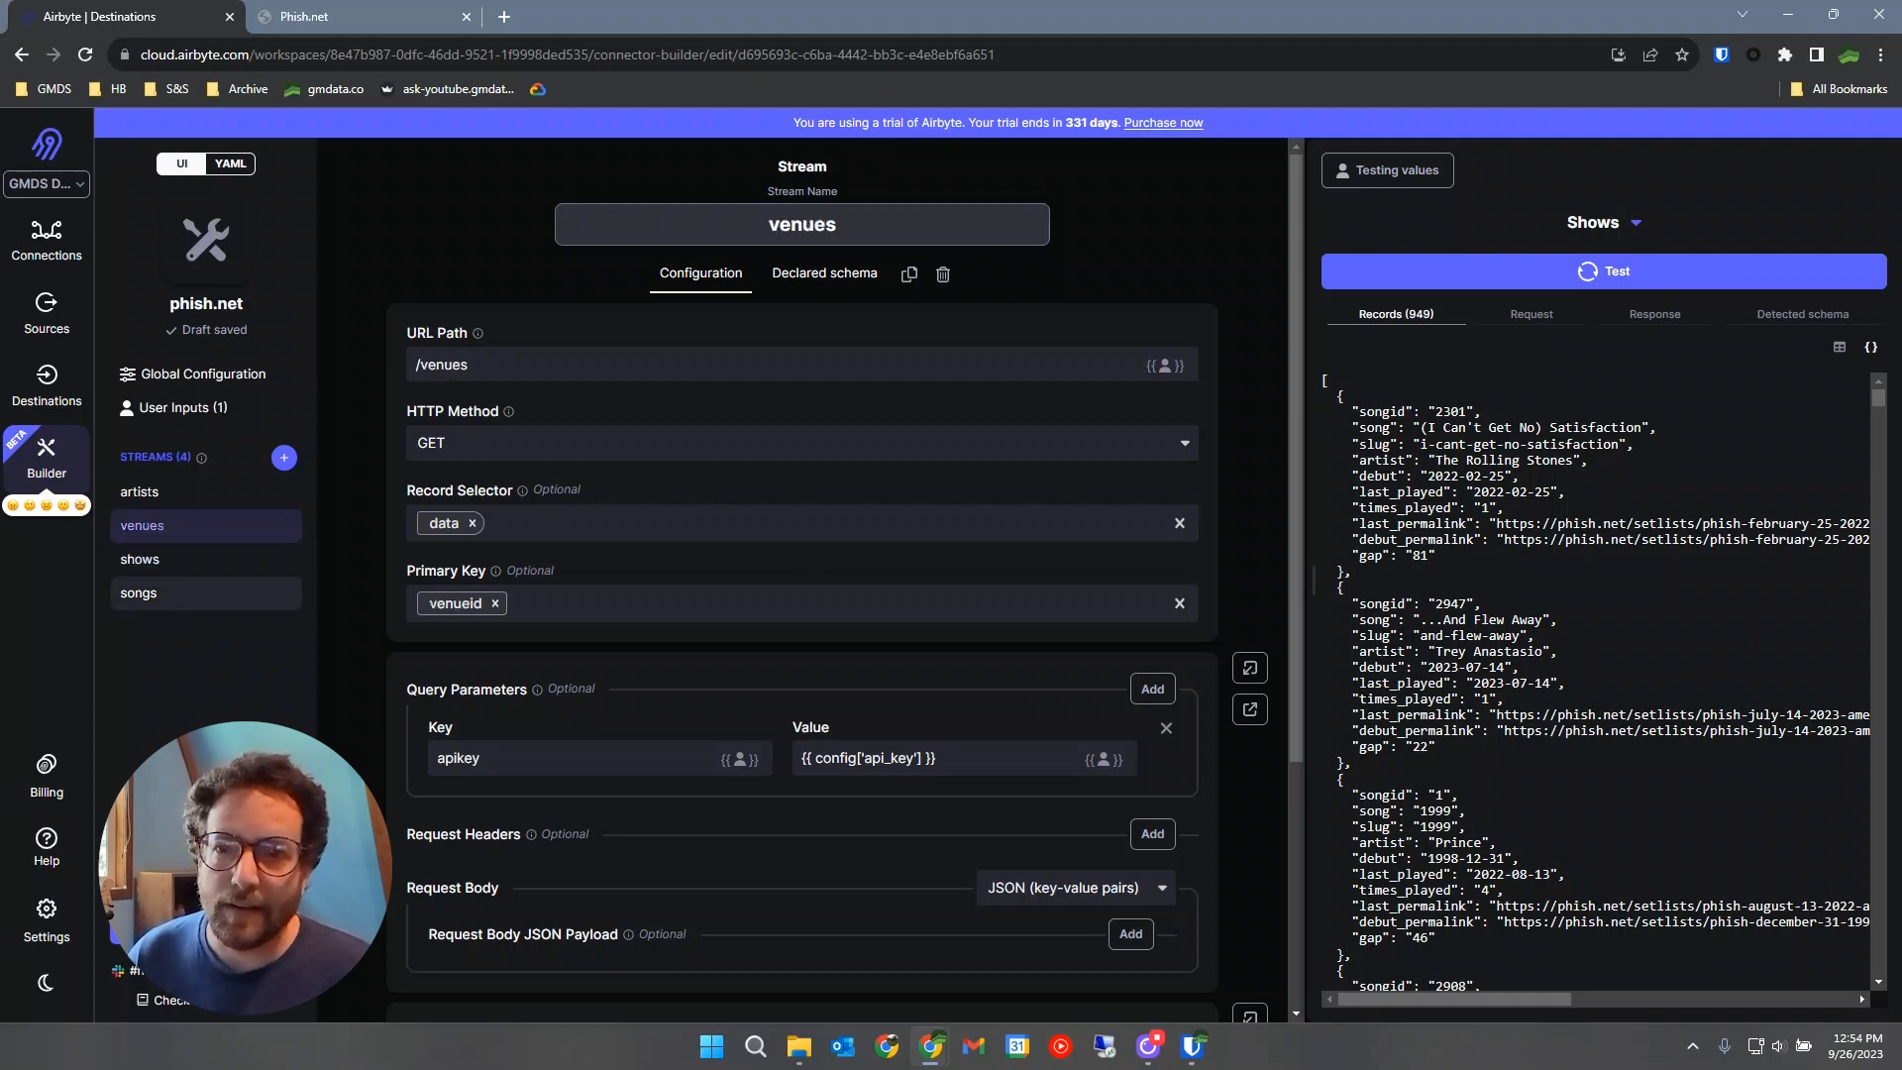
{"action": "left_click", "coordinate": [153, 495]}
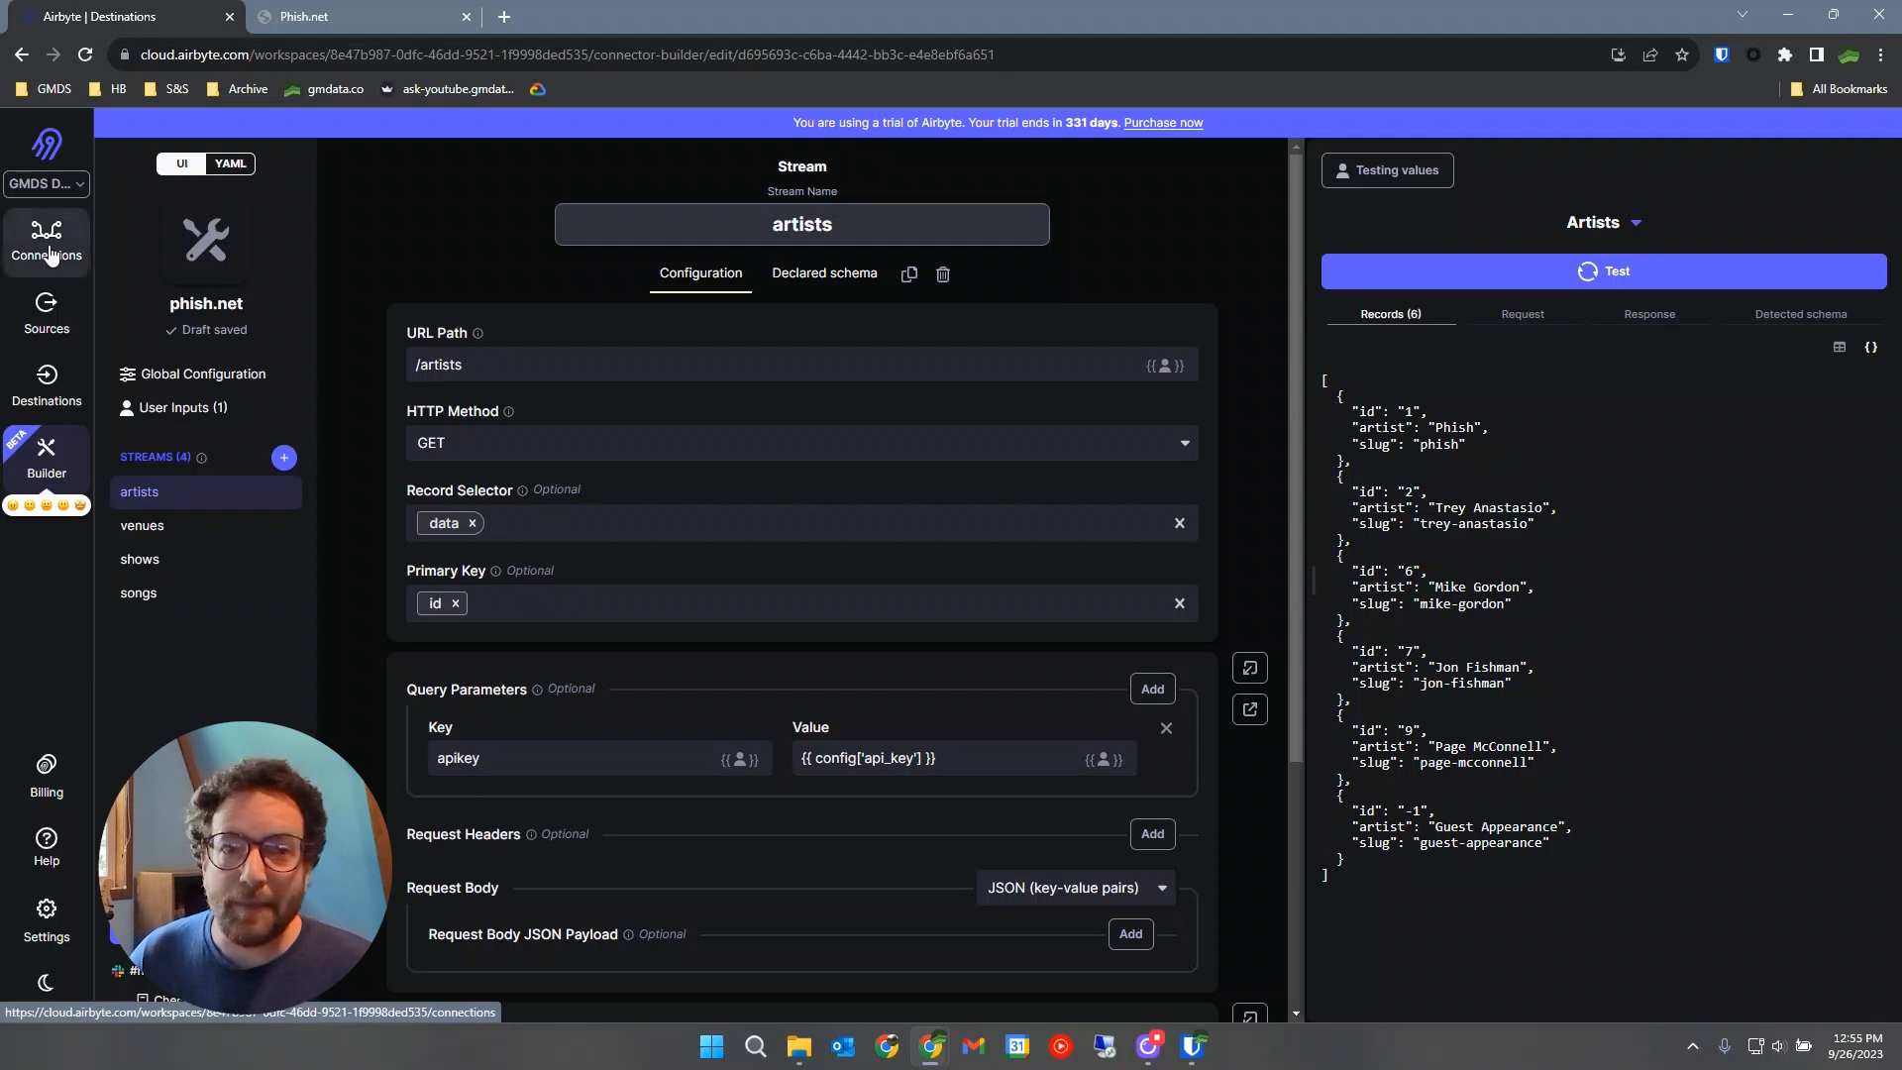
Examine the Snowflake destination's settings and the setup script in its documentation.
{"action": "left_click", "coordinate": [47, 384]}
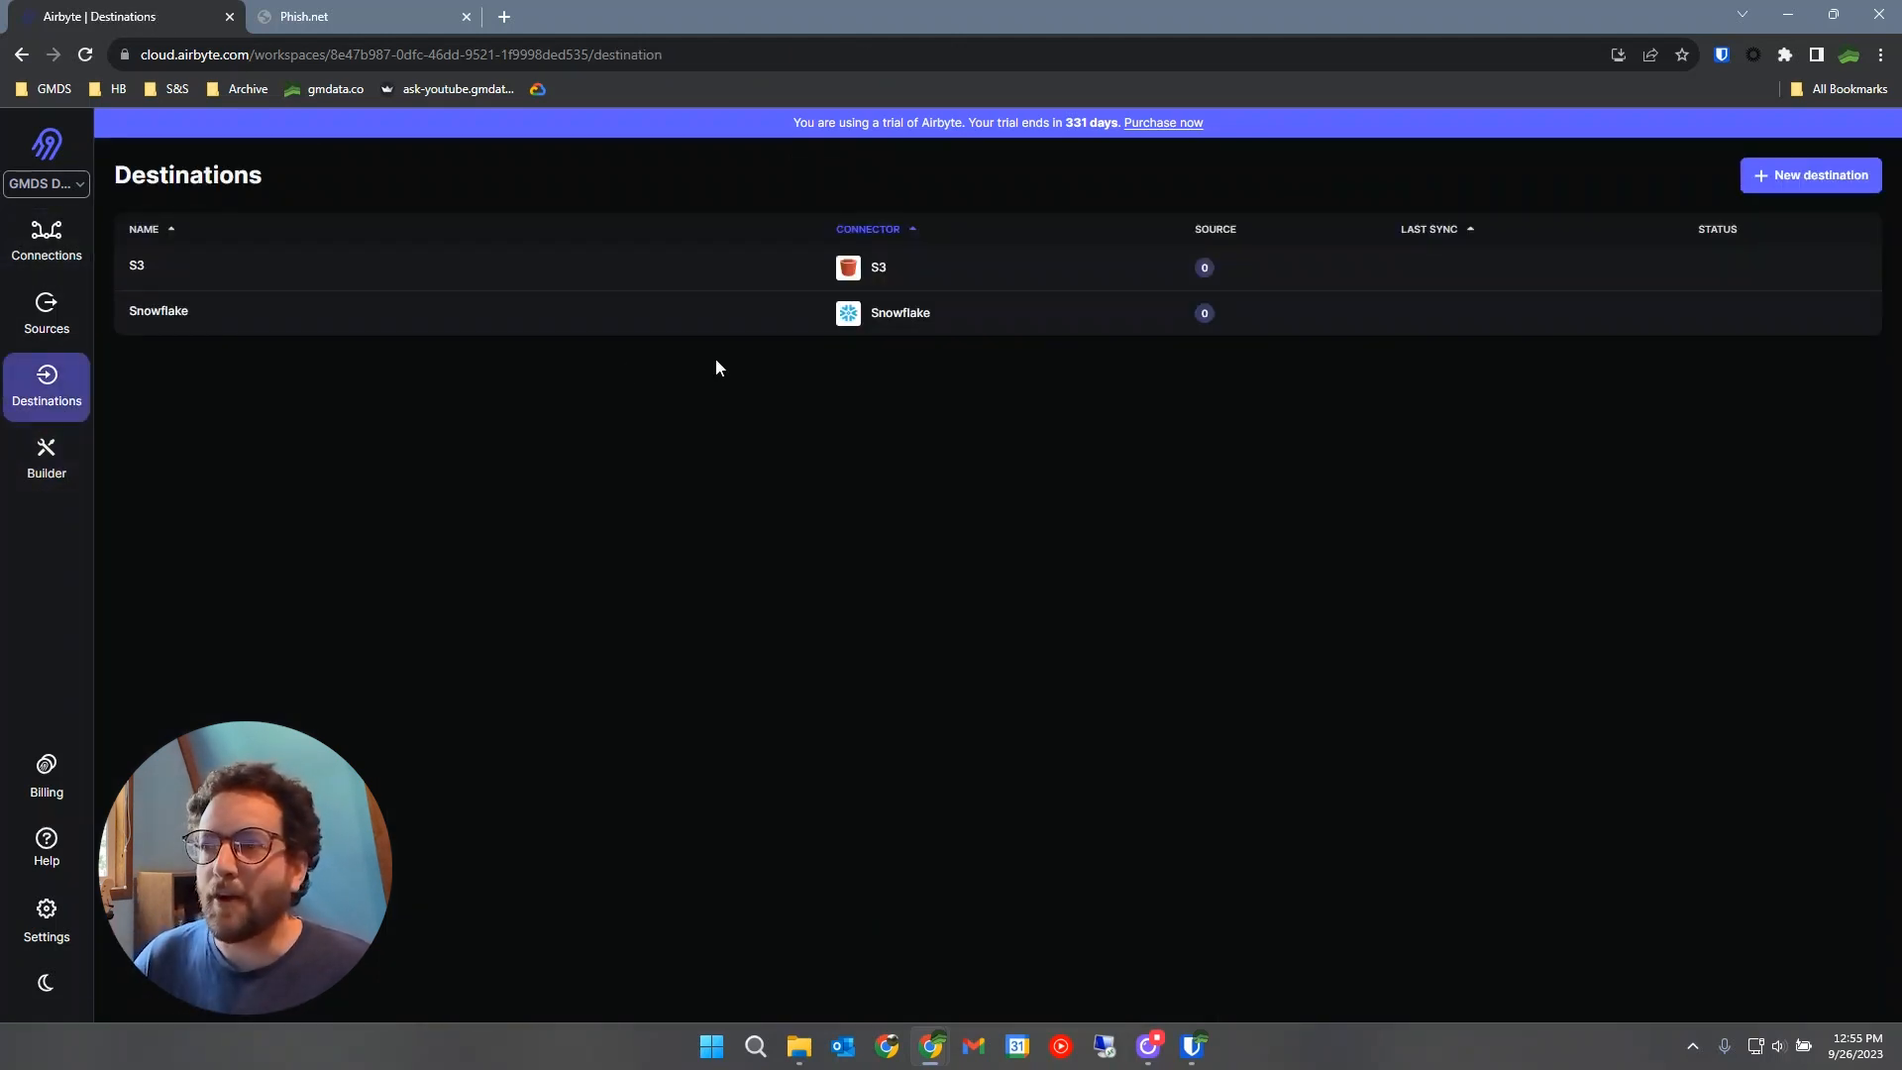
{"action": "left_click", "coordinate": [604, 317]}
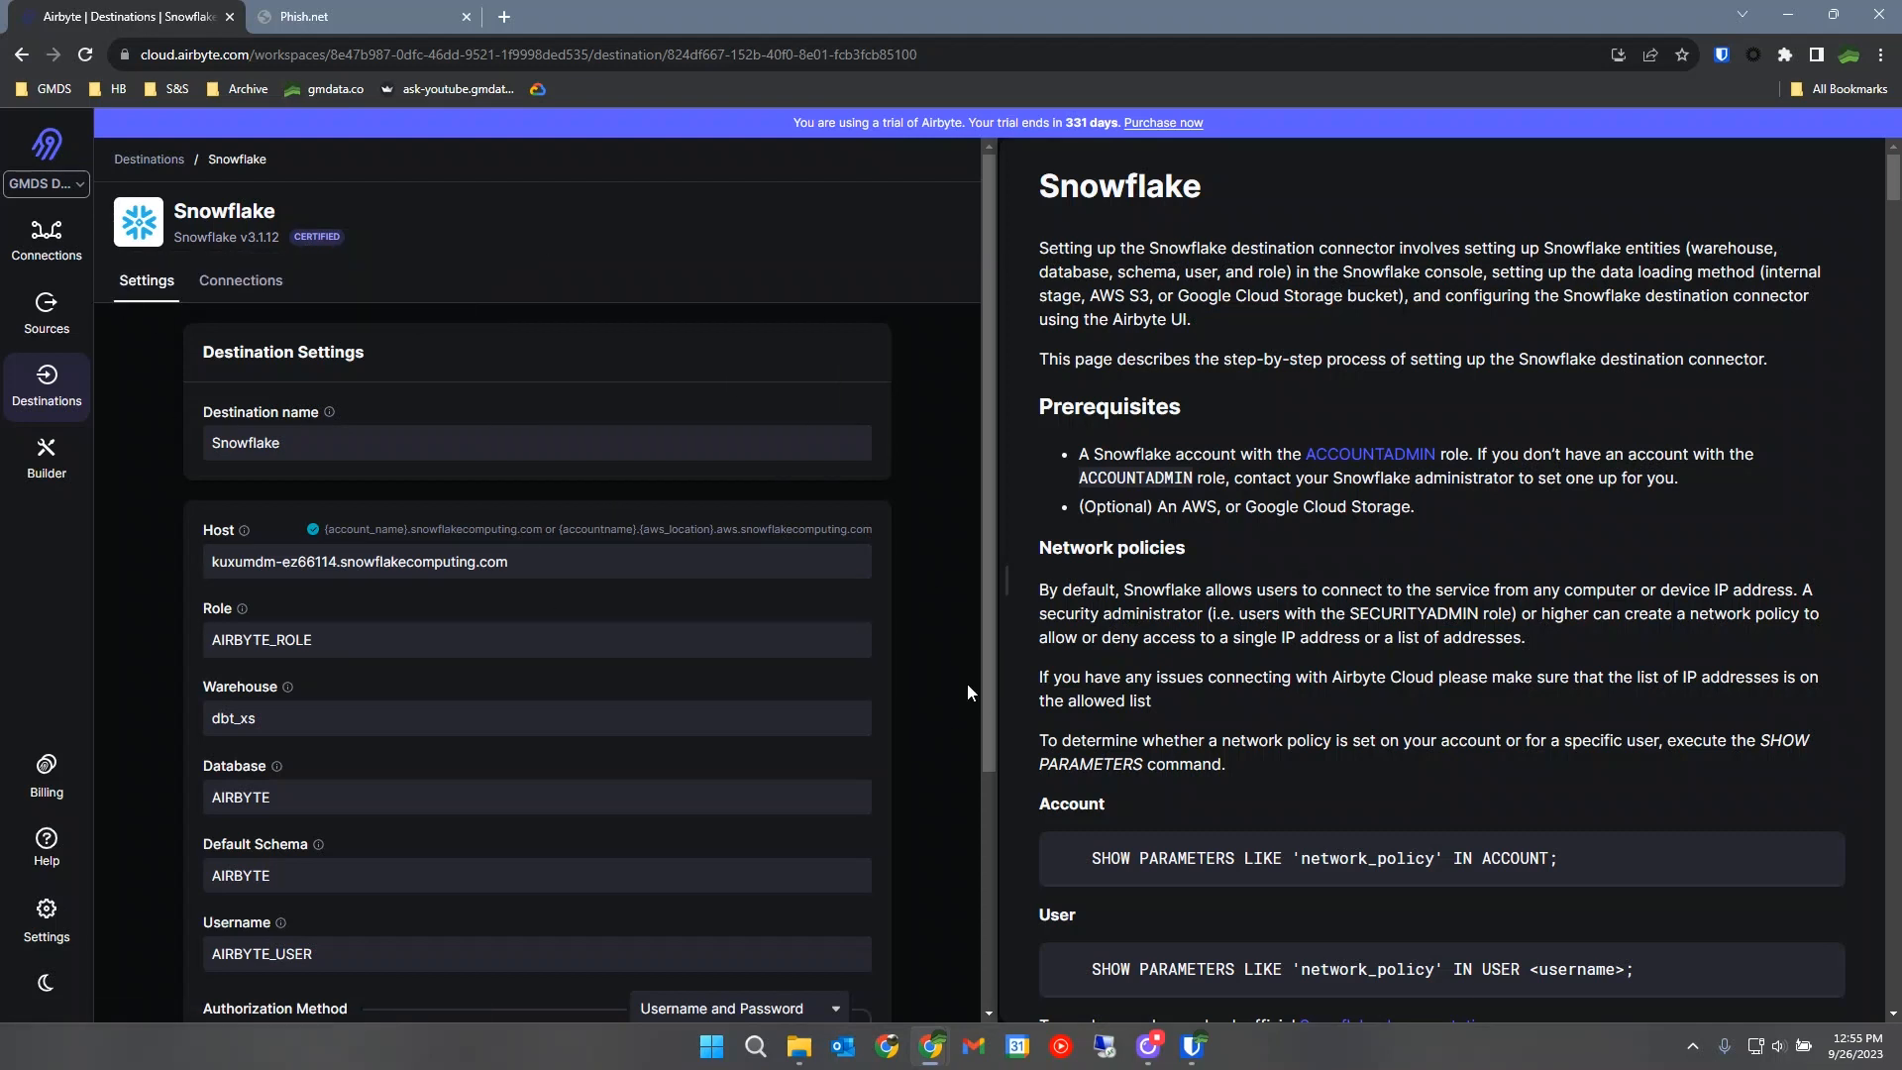
{"action": "scroll", "coordinate": [967, 684], "scroll_direction": "down", "scroll_amount": 2}
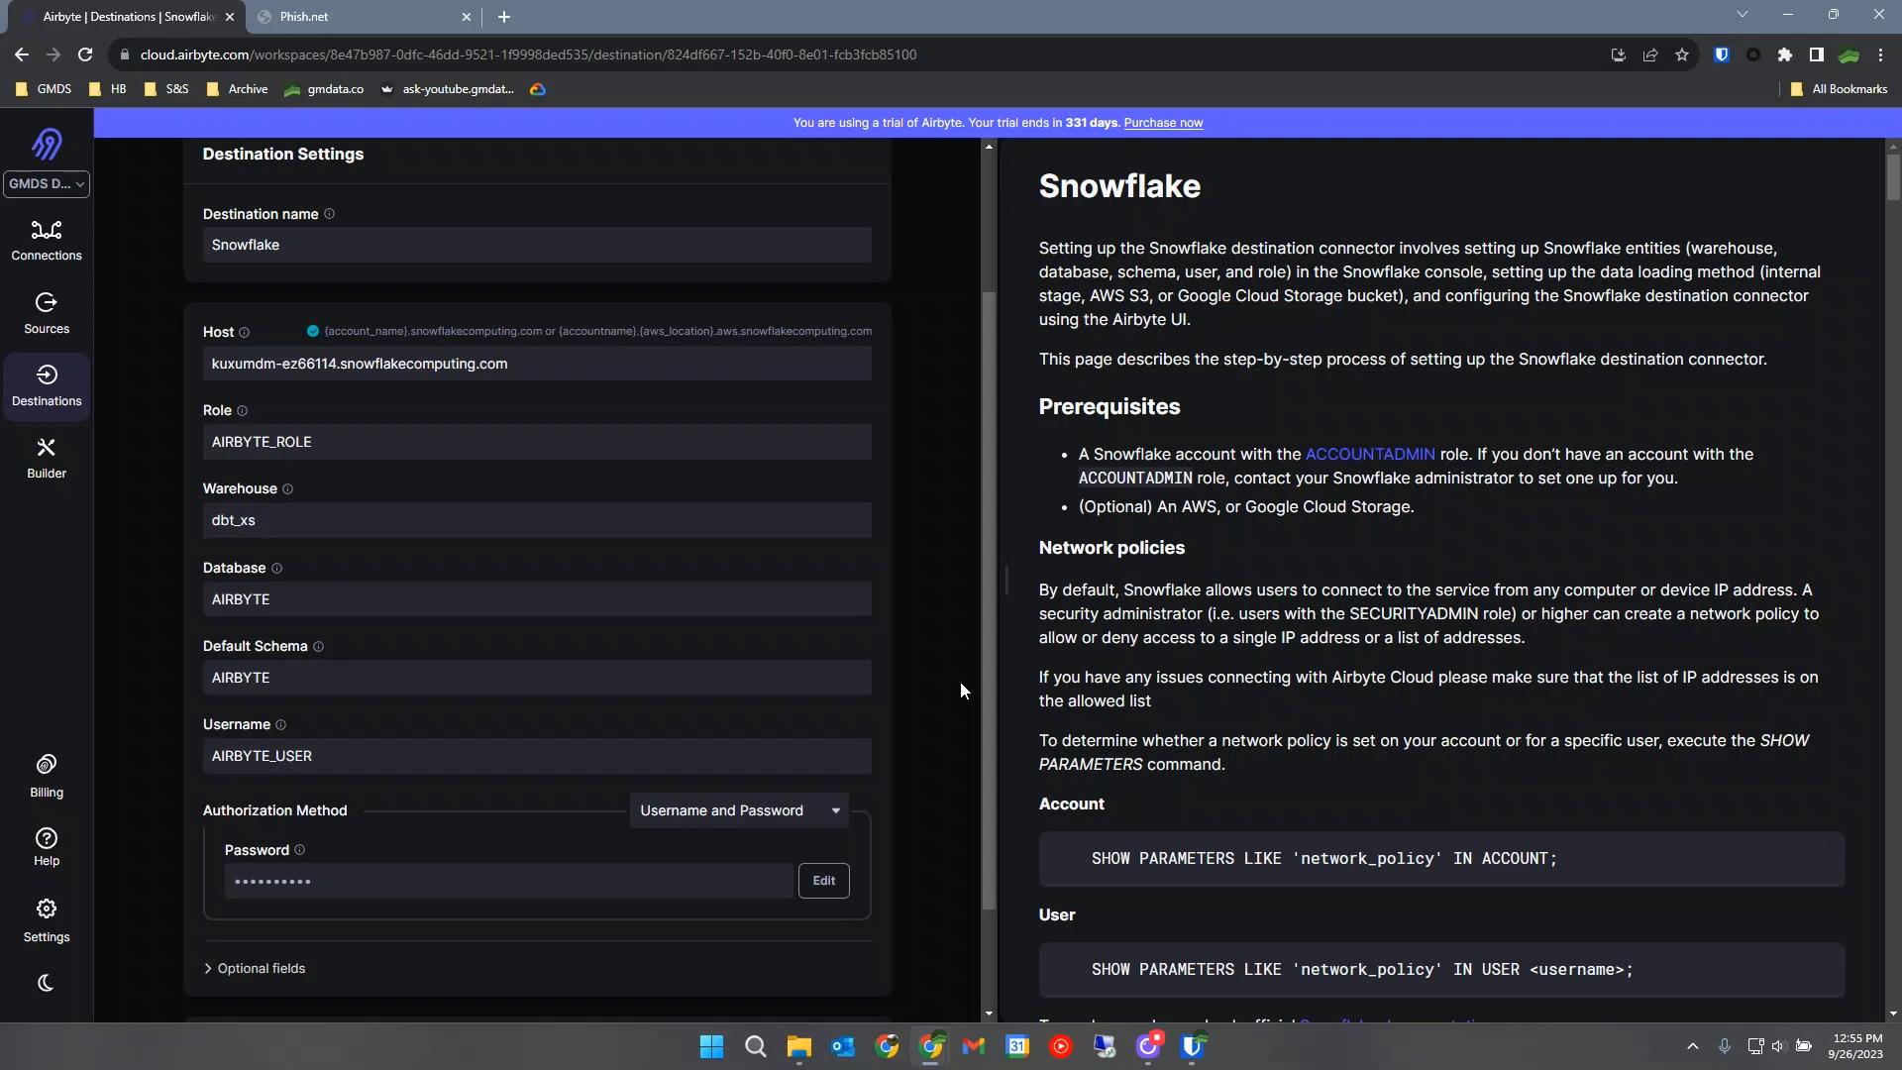
{"action": "scroll", "coordinate": [961, 679], "scroll_direction": "up", "scroll_amount": 1}
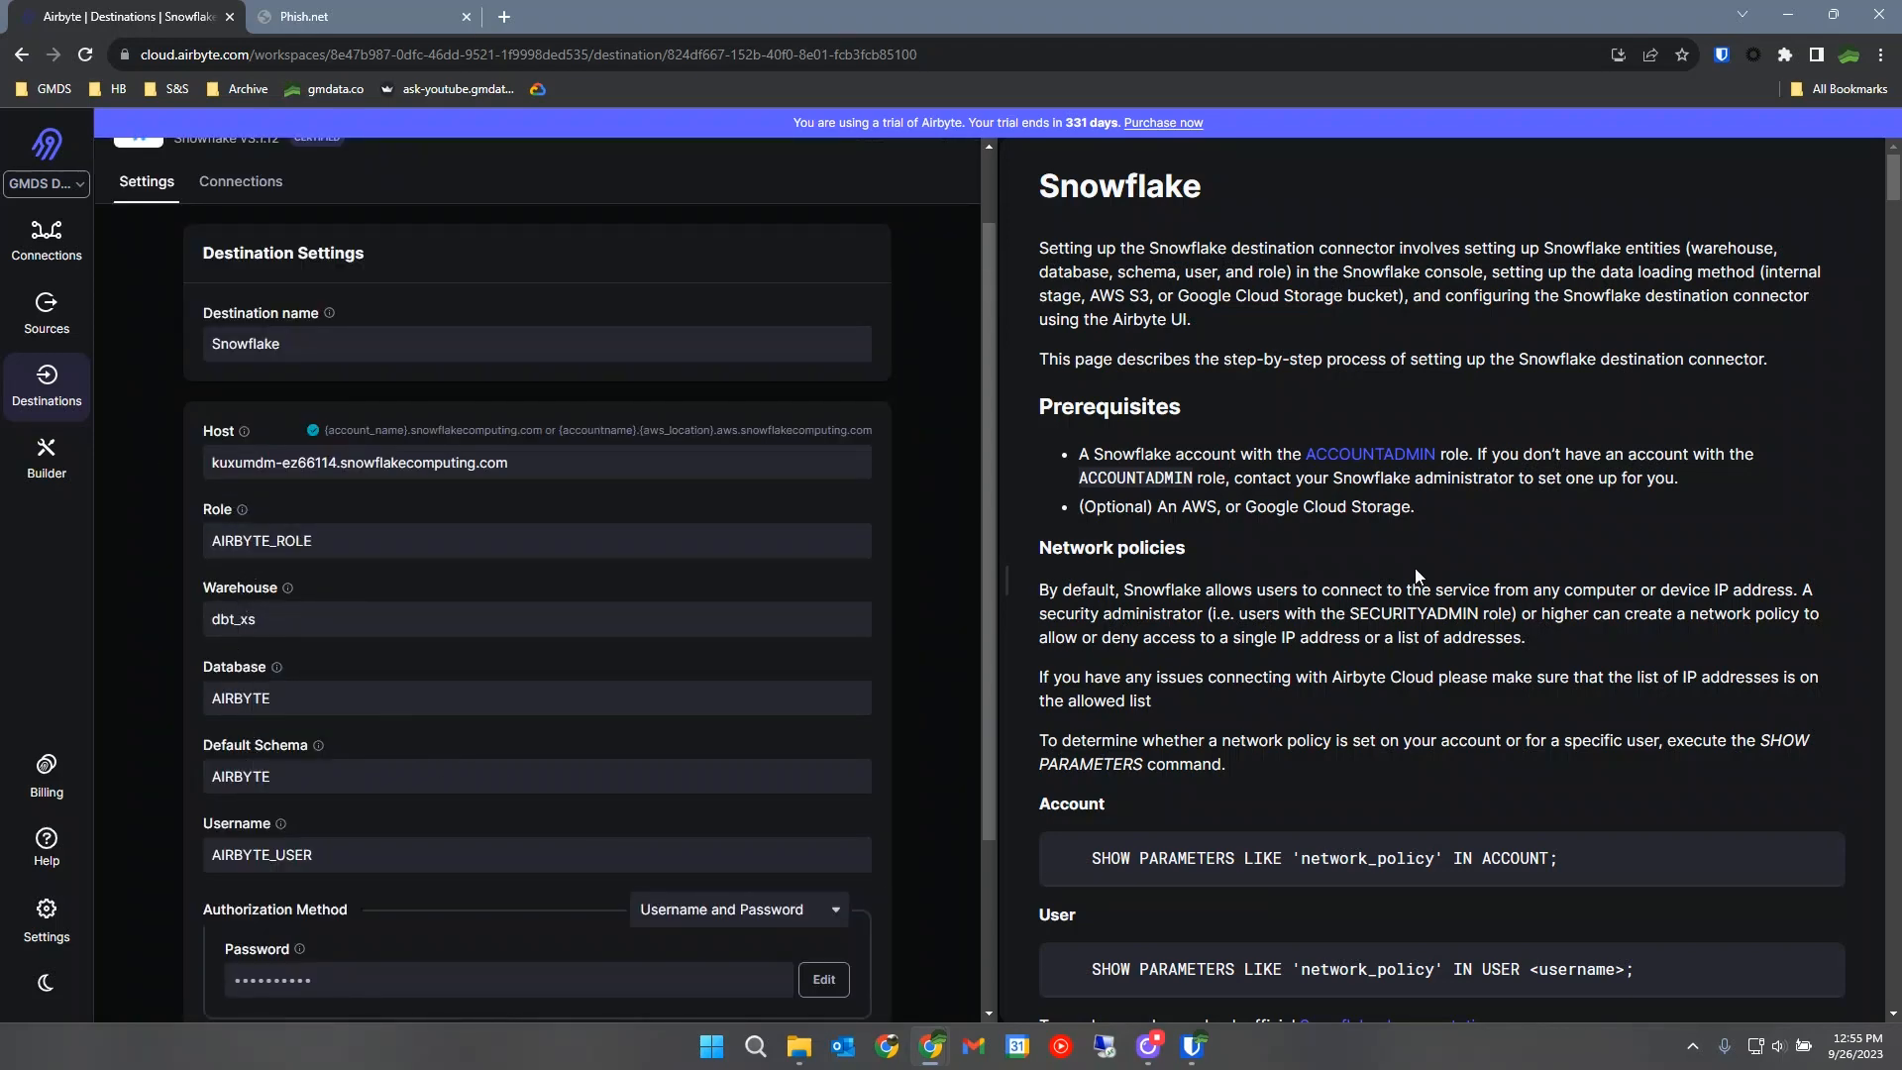
{"action": "scroll", "coordinate": [1432, 642], "scroll_direction": "down", "scroll_amount": 5}
{"action": "scroll", "coordinate": [1430, 646], "scroll_direction": "up", "scroll_amount": 5}
{"action": "scroll", "coordinate": [1429, 645], "scroll_direction": "down", "scroll_amount": 15}
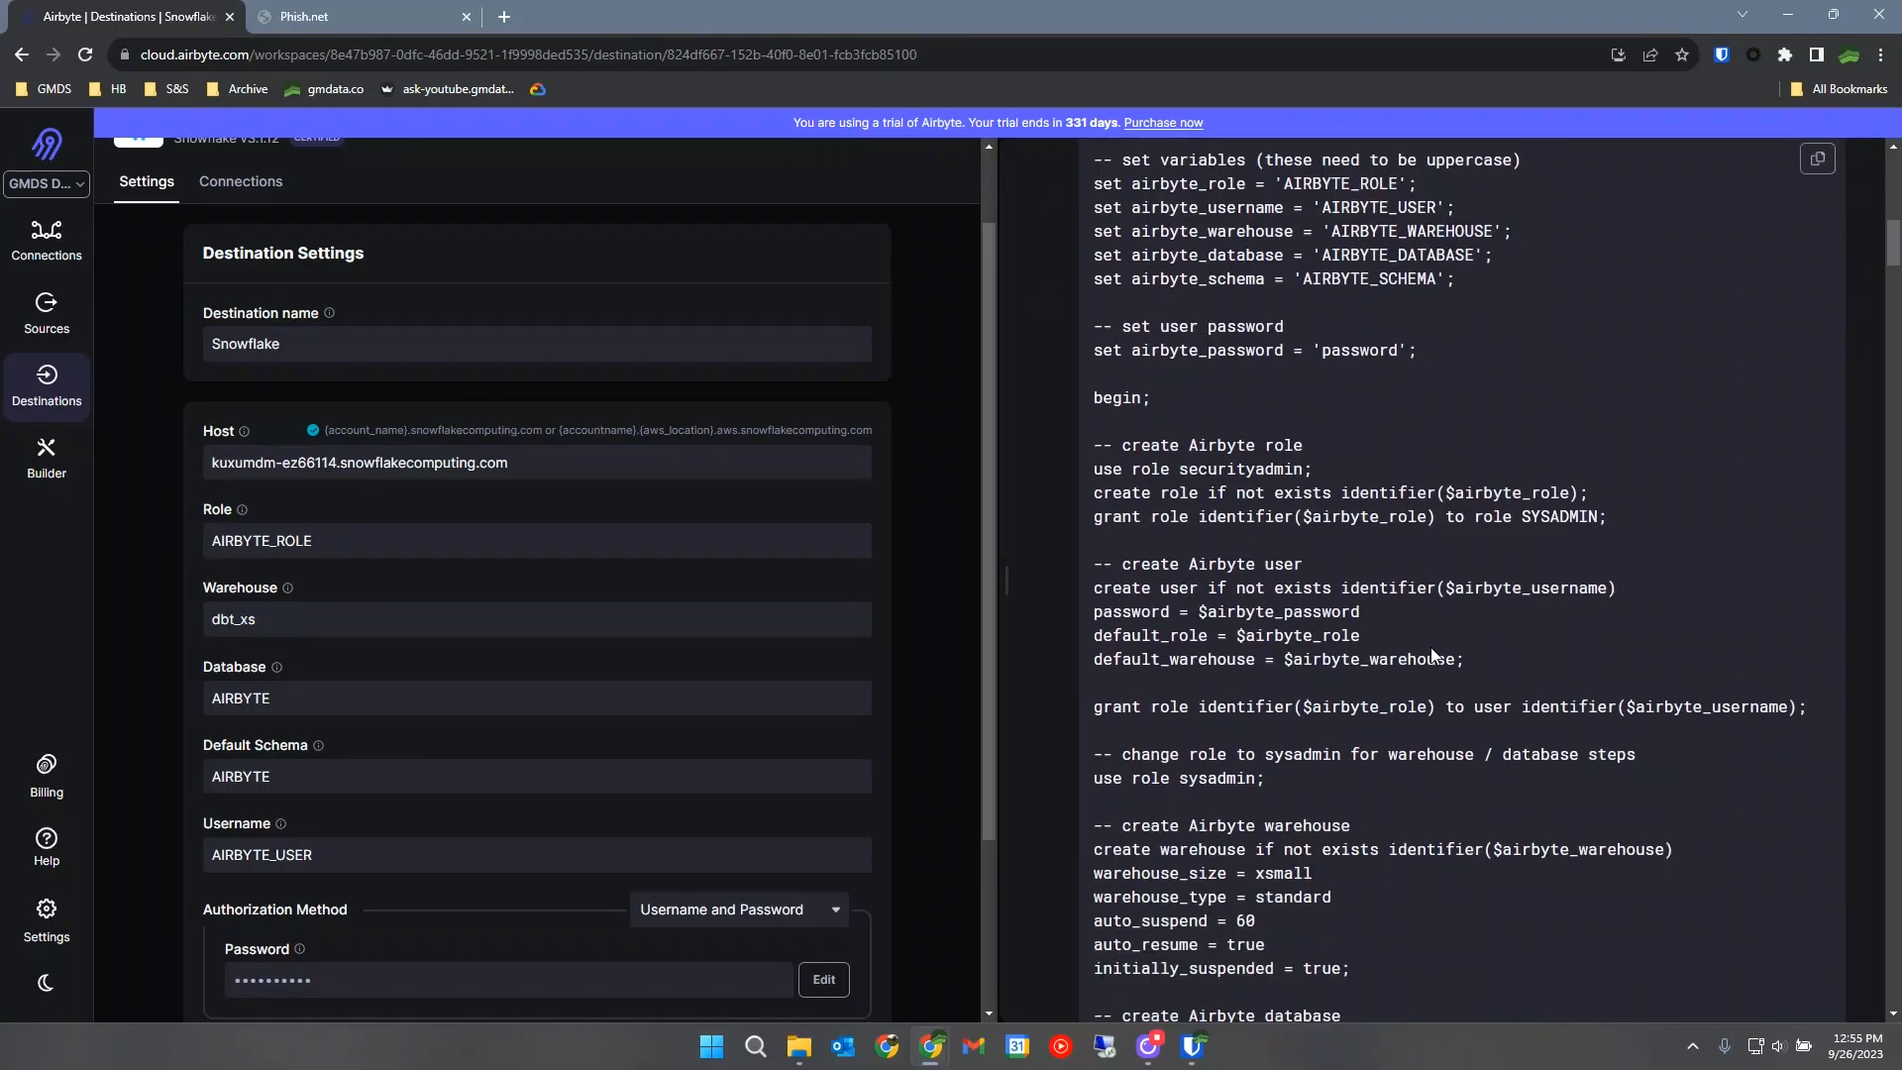
{"action": "scroll", "coordinate": [1429, 646], "scroll_direction": "down", "scroll_amount": 4}
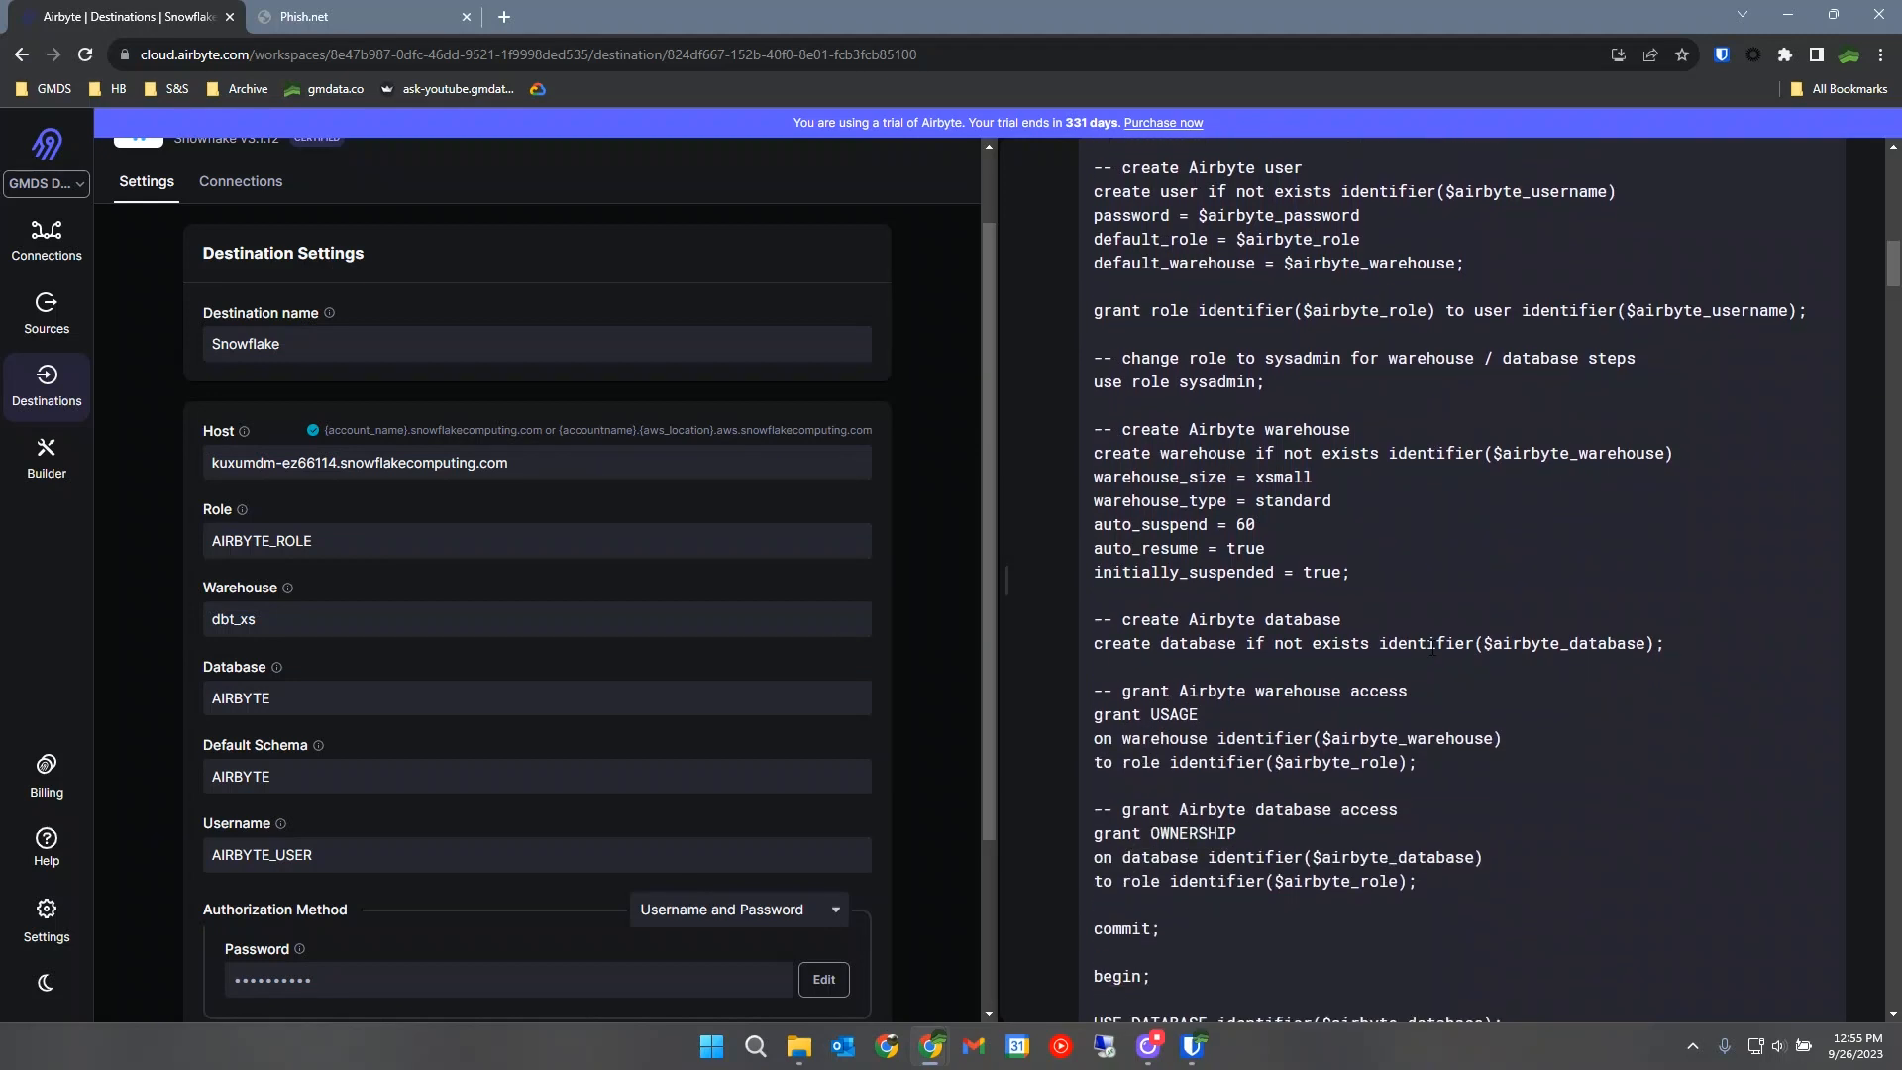
{"action": "scroll", "coordinate": [1432, 649], "scroll_direction": "down", "scroll_amount": 4}
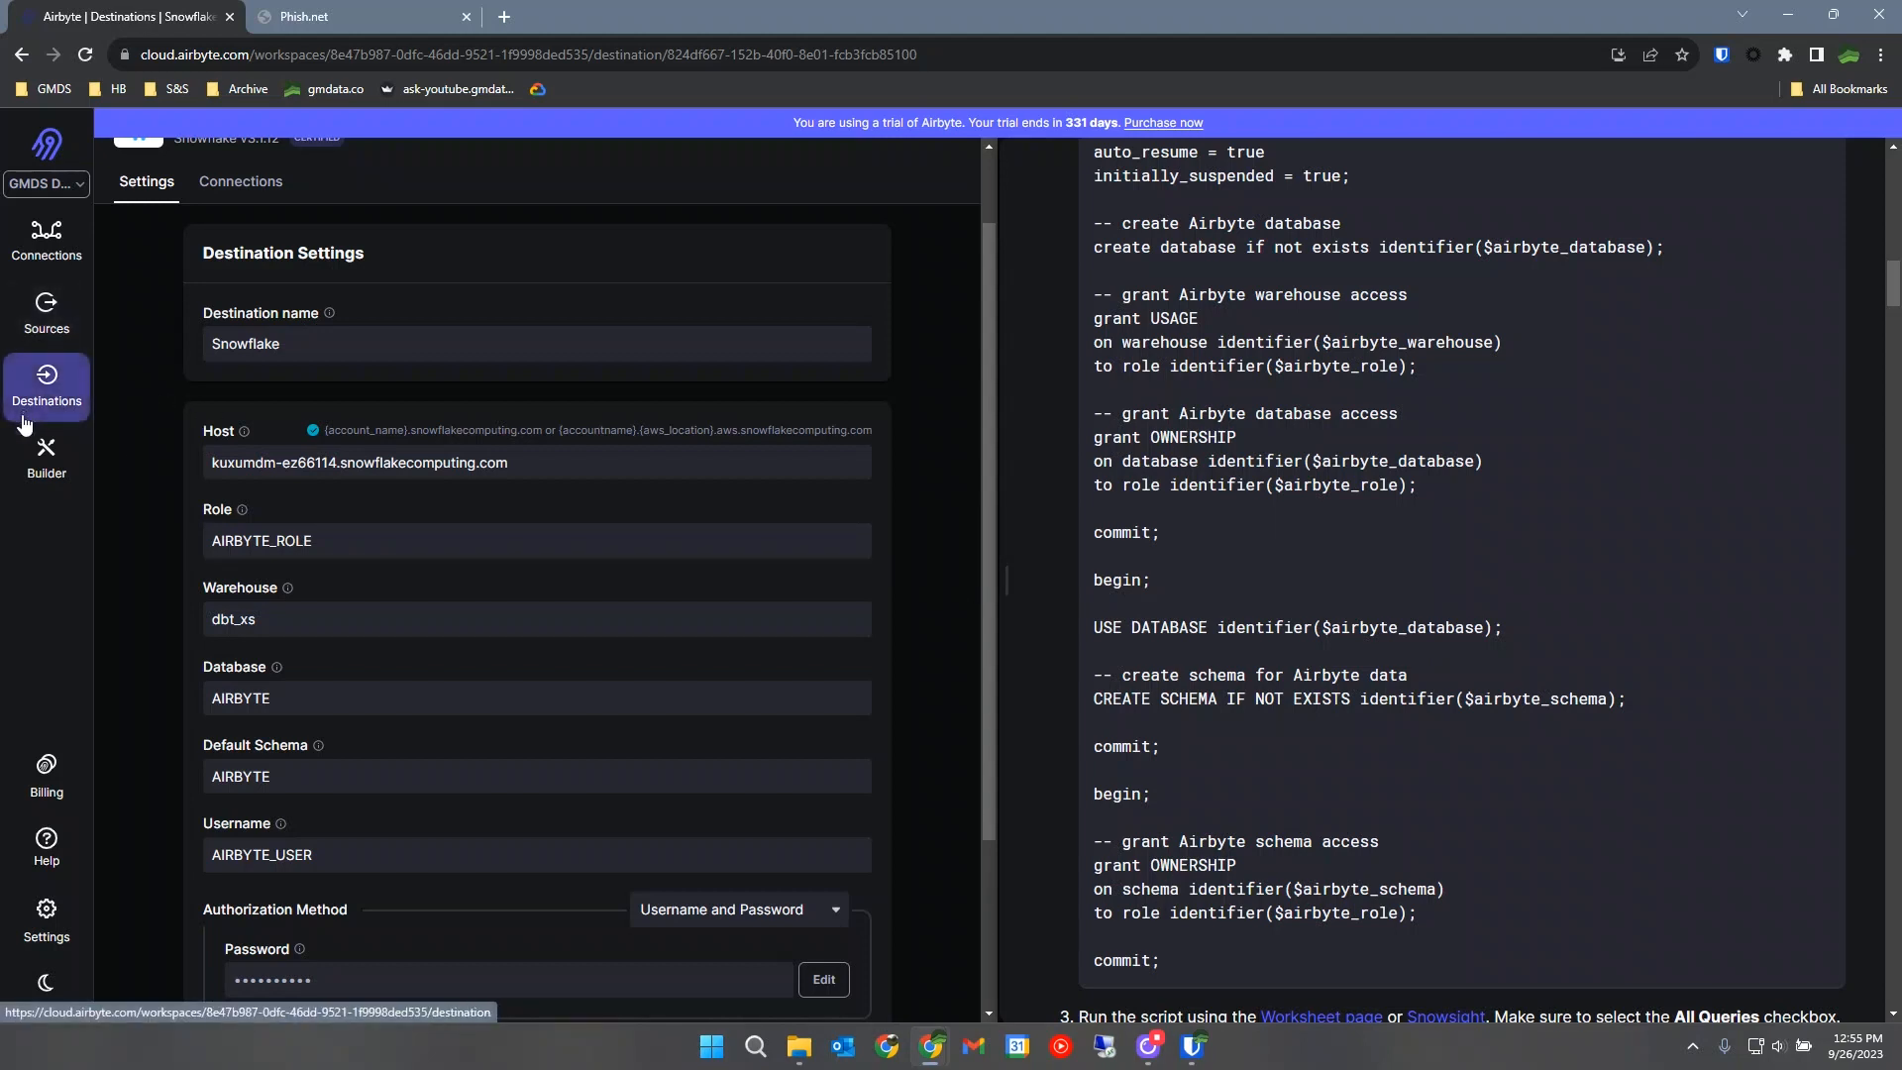
Filter the catalogue of new source types to custom connectors only, excluding certified and community ones.
{"action": "left_click", "coordinate": [46, 238]}
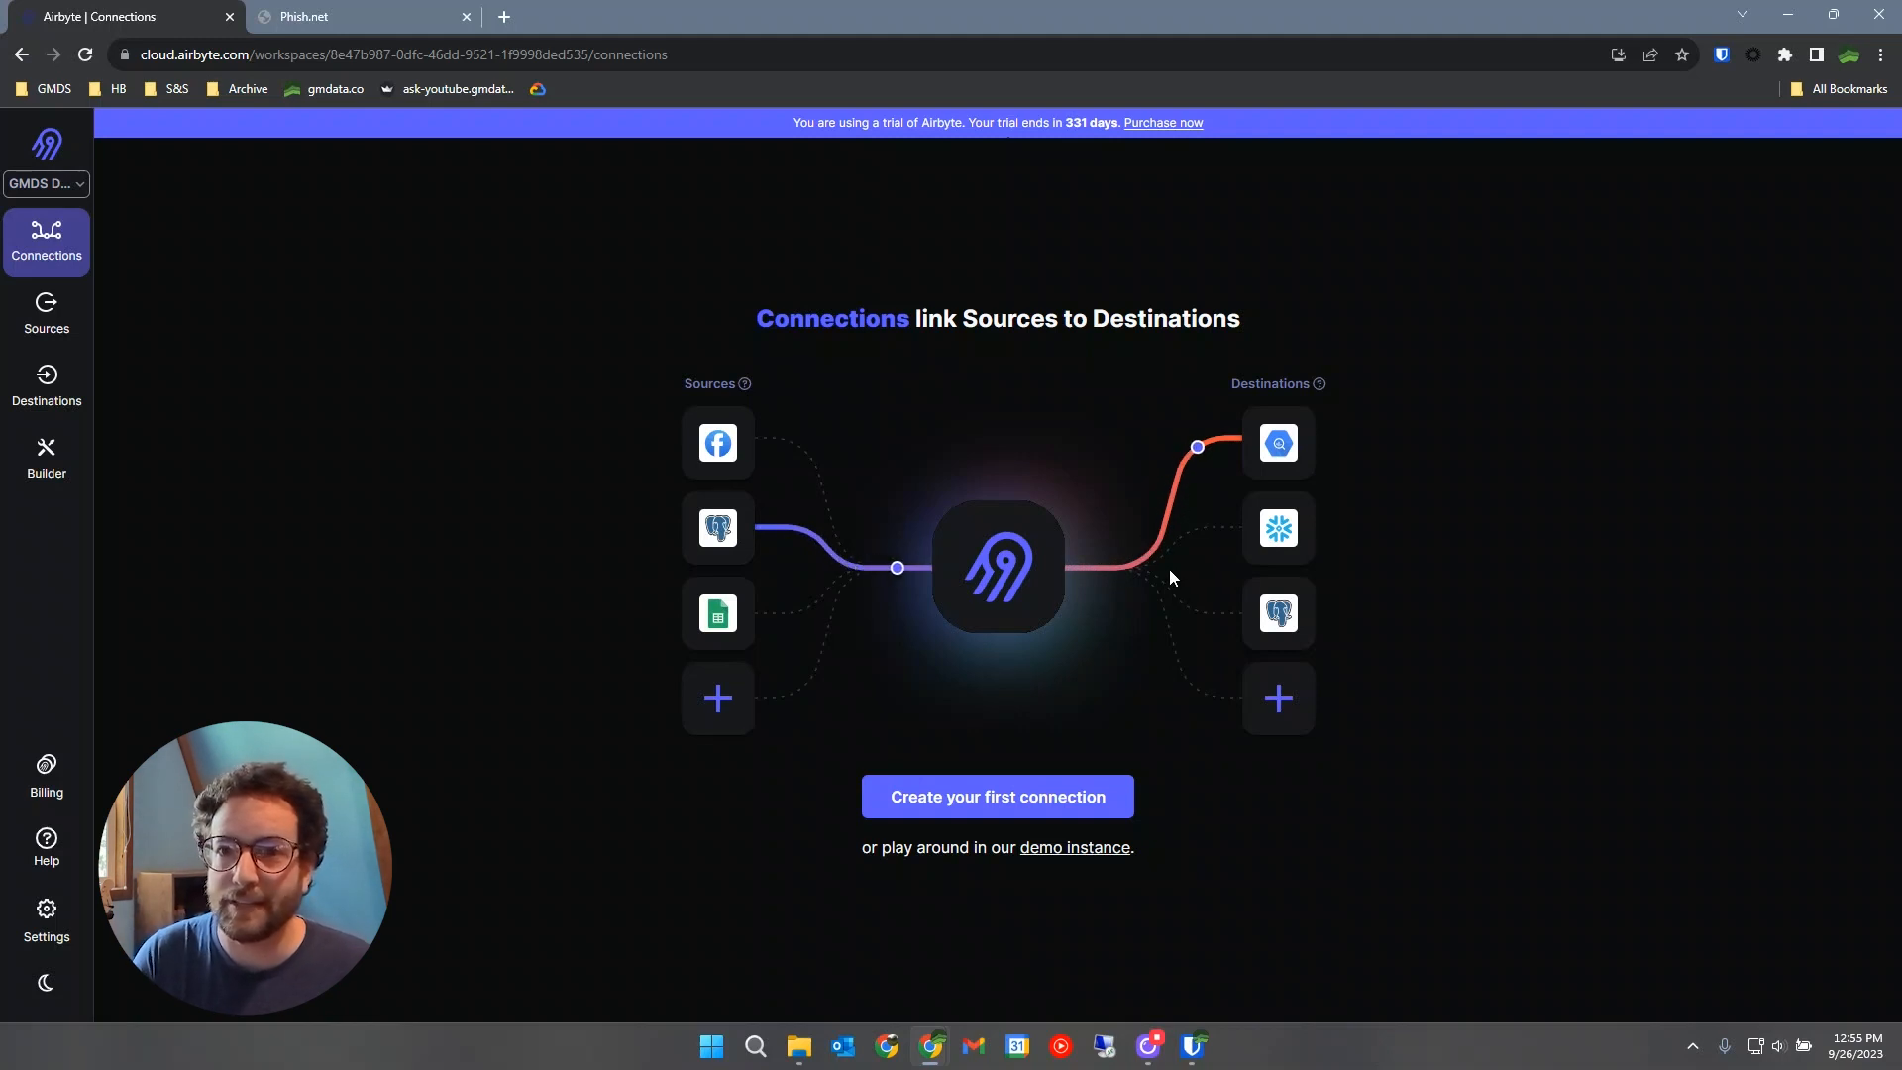
{"action": "left_click", "coordinate": [80, 319]}
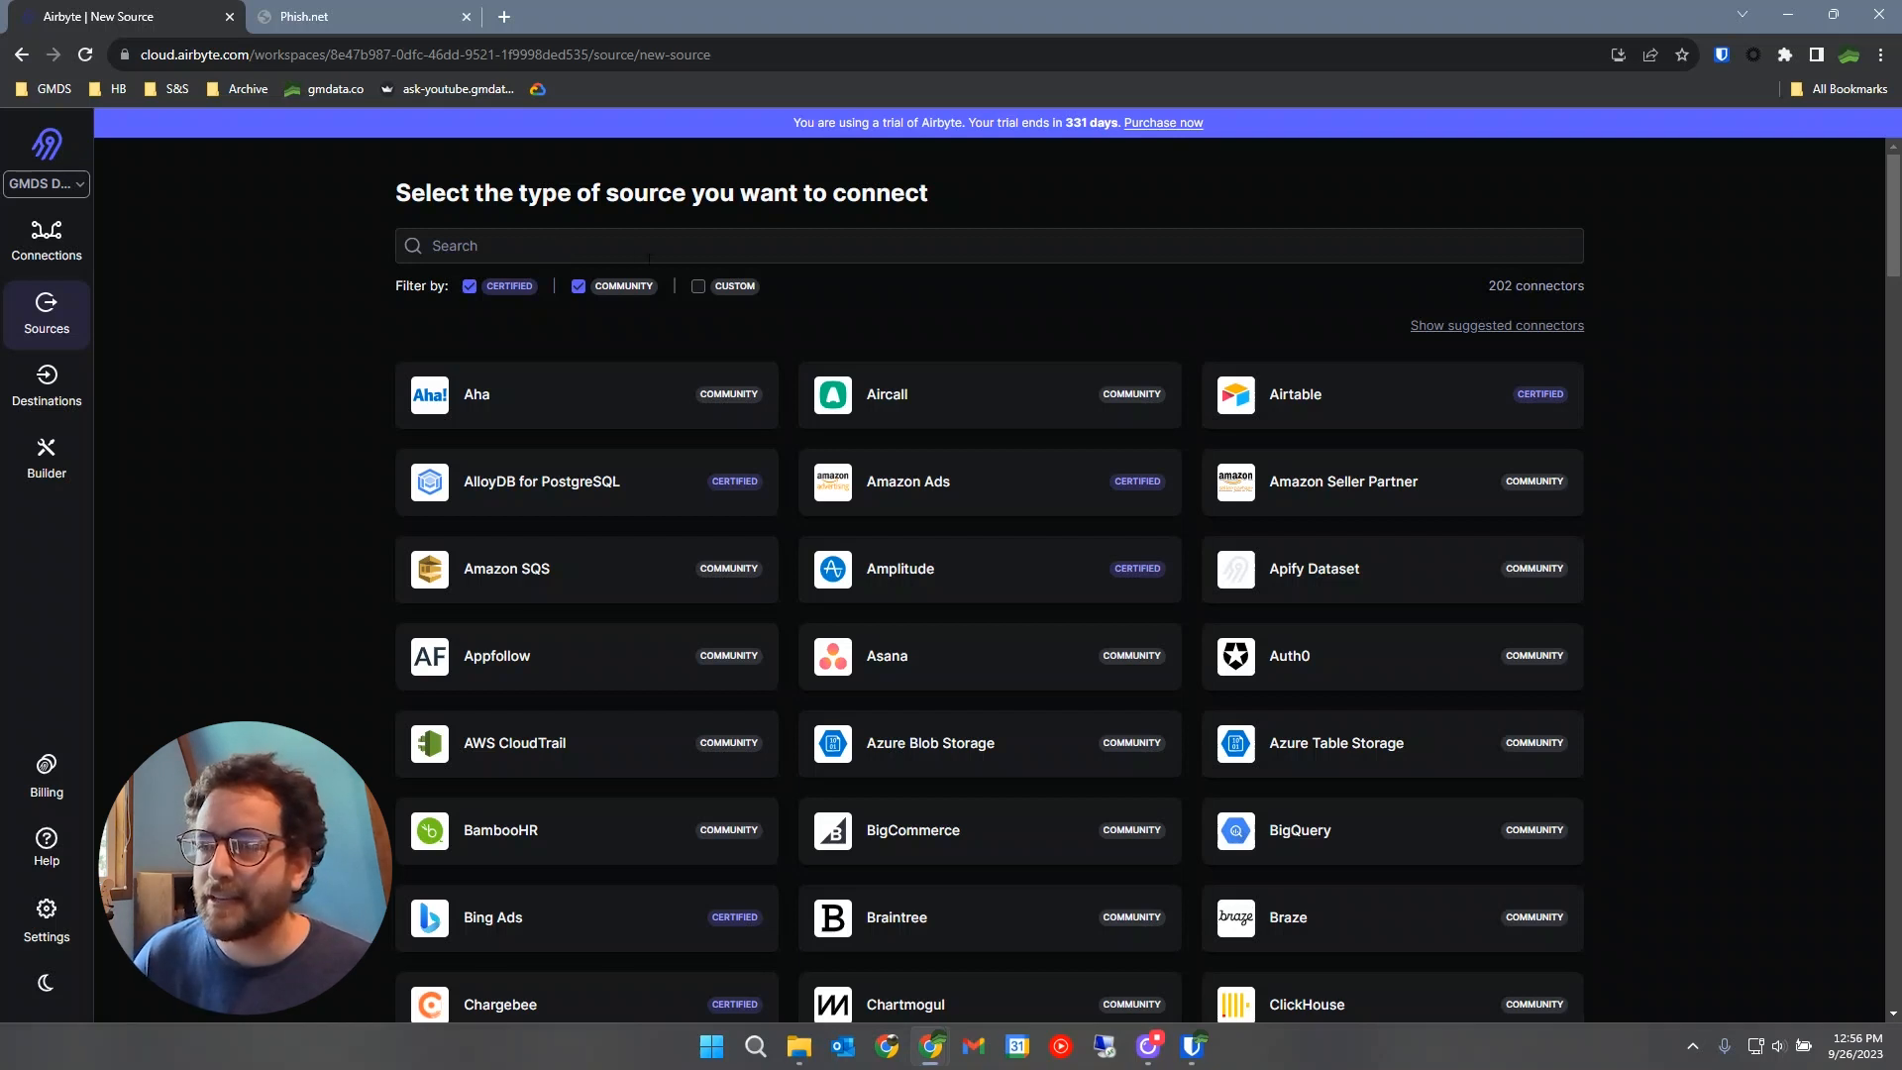
{"action": "left_click", "coordinate": [467, 290]}
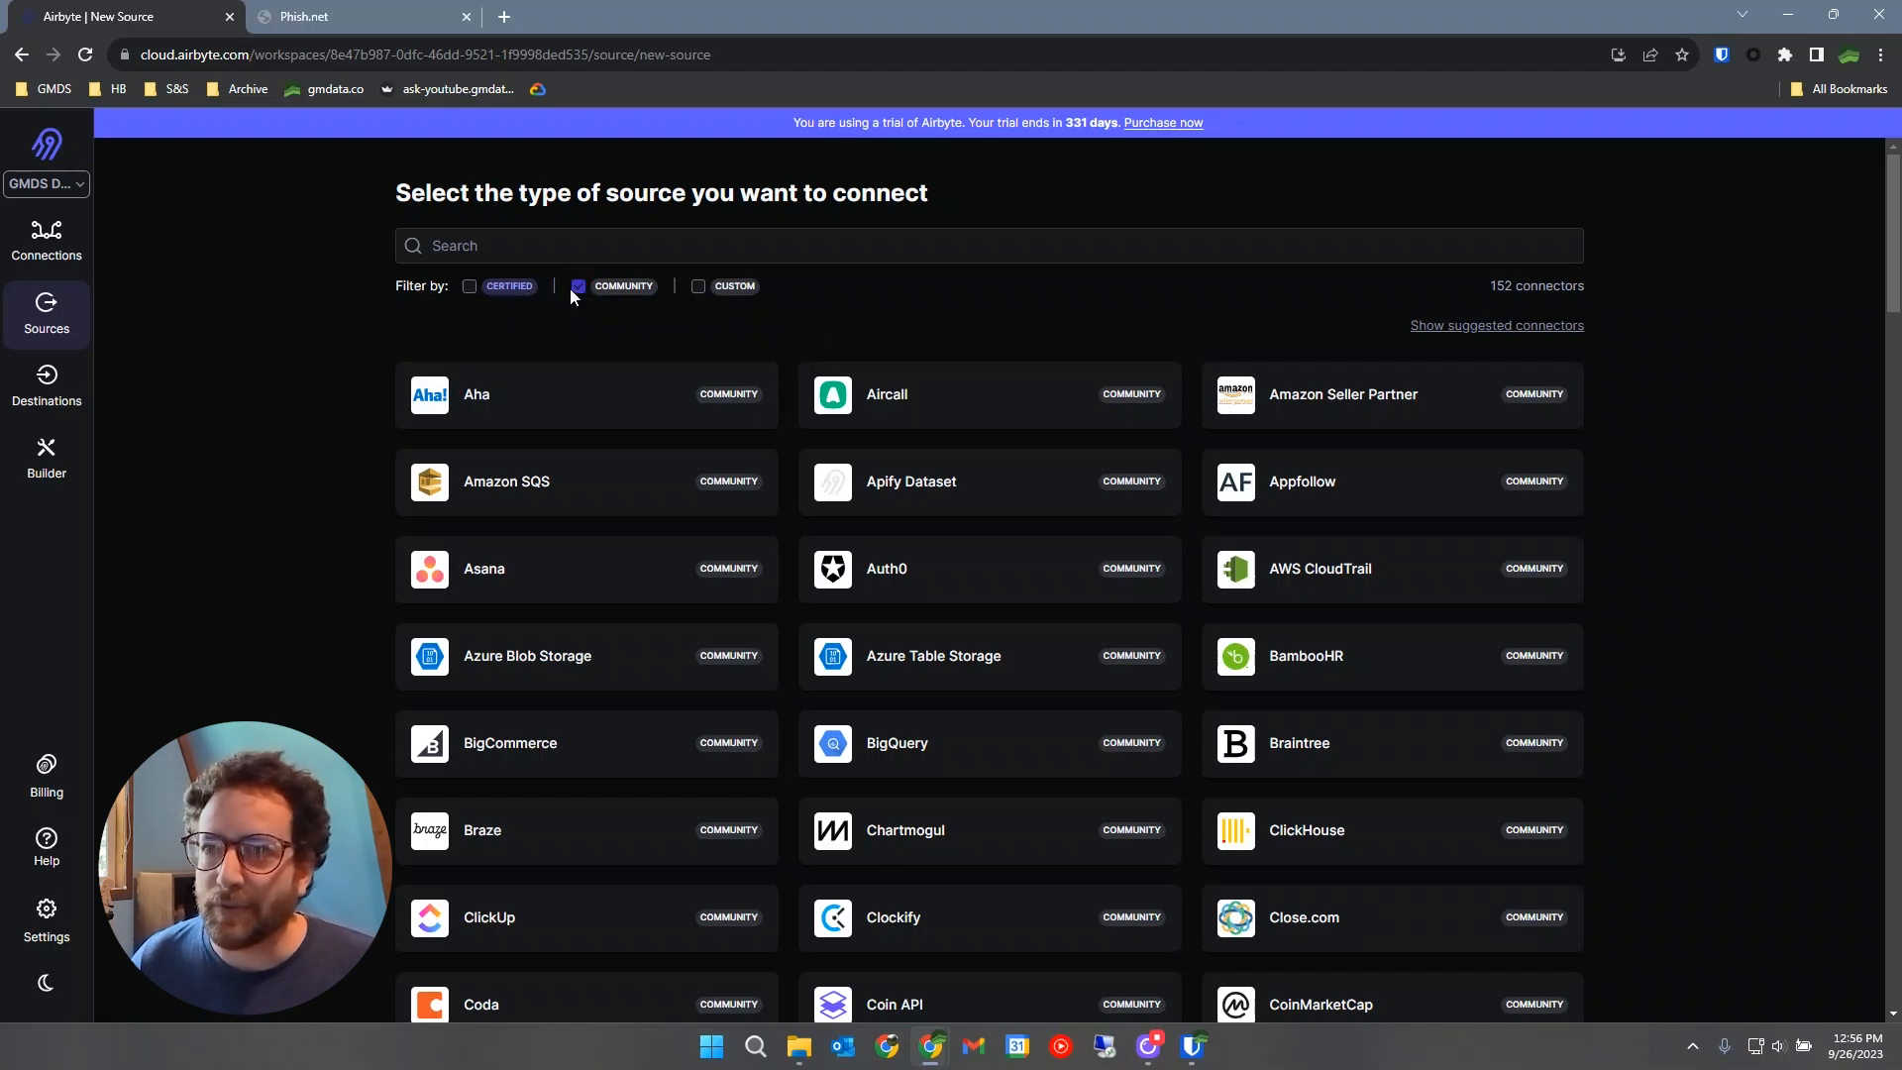
{"action": "left_click", "coordinate": [699, 292]}
{"action": "left_click", "coordinate": [579, 289]}
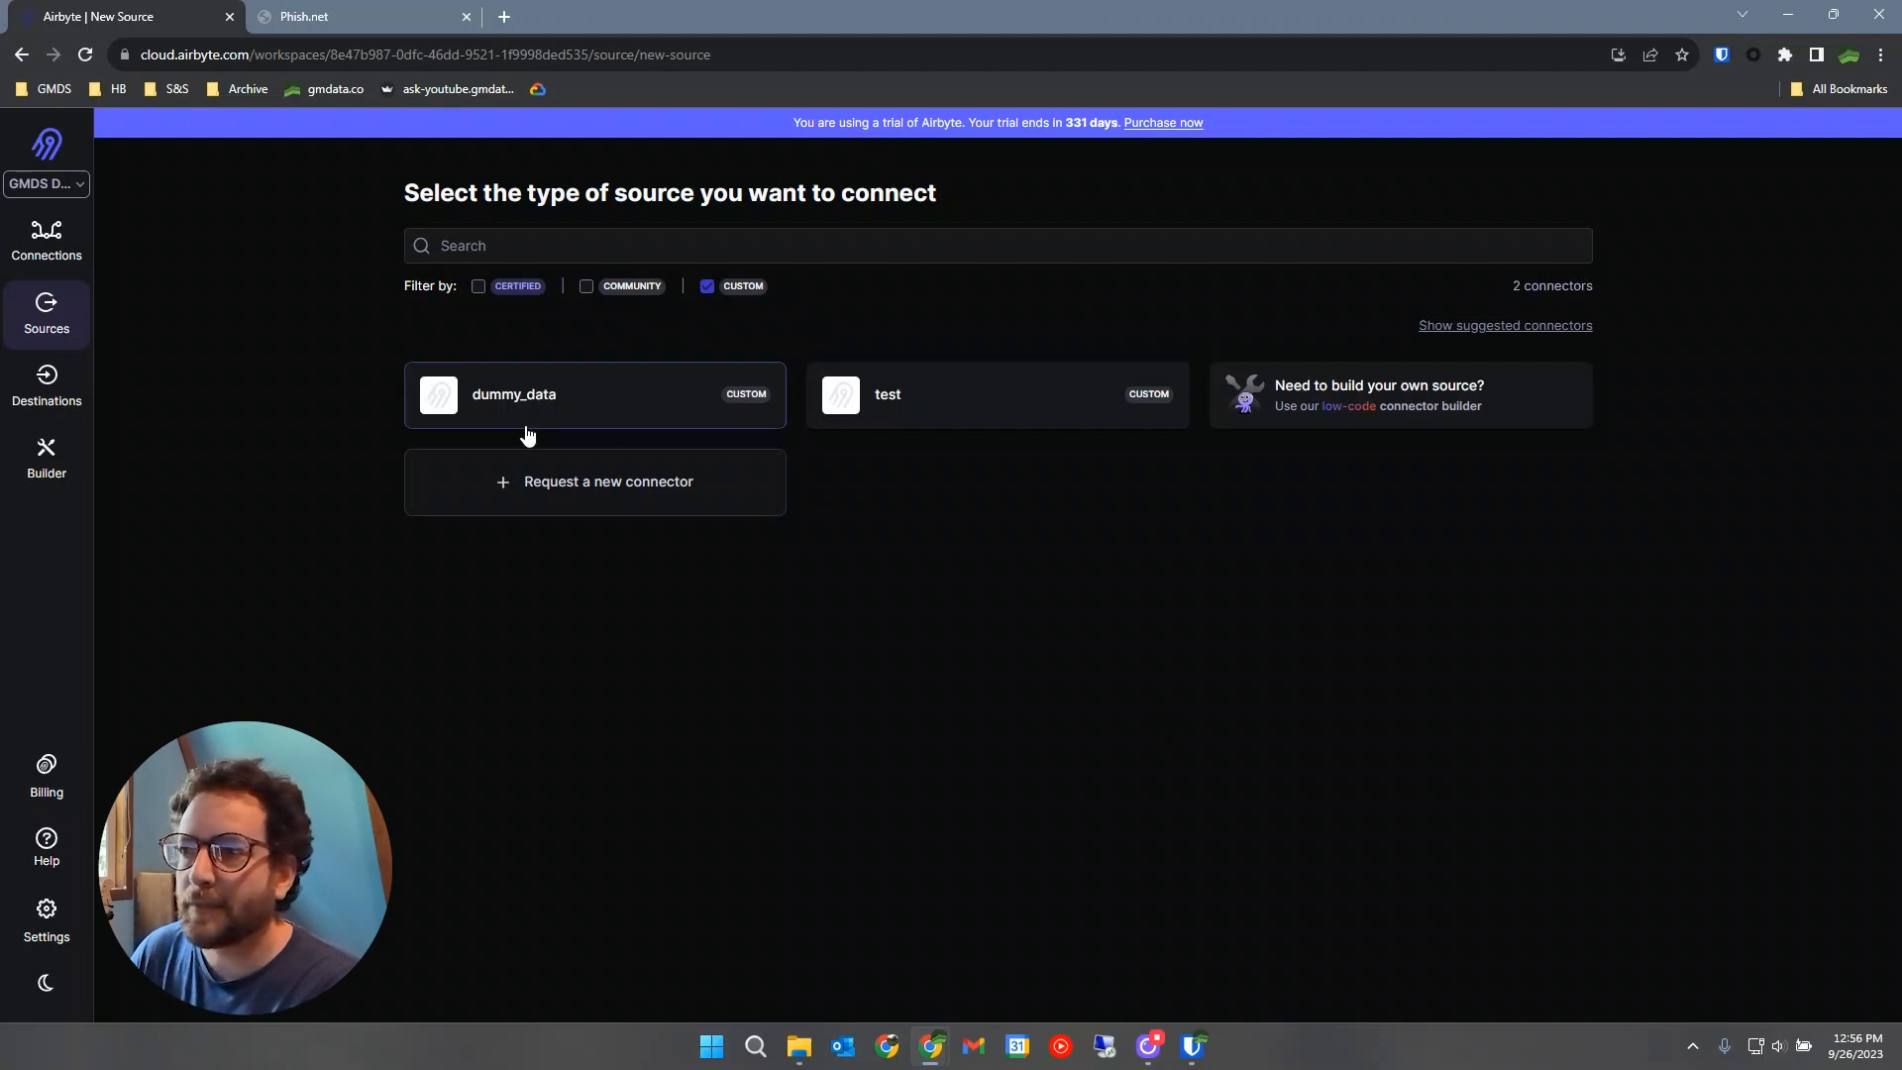
Reopen the phish.net draft connector and publish it to the workspace under the name phish.net.
{"action": "left_click", "coordinate": [46, 489]}
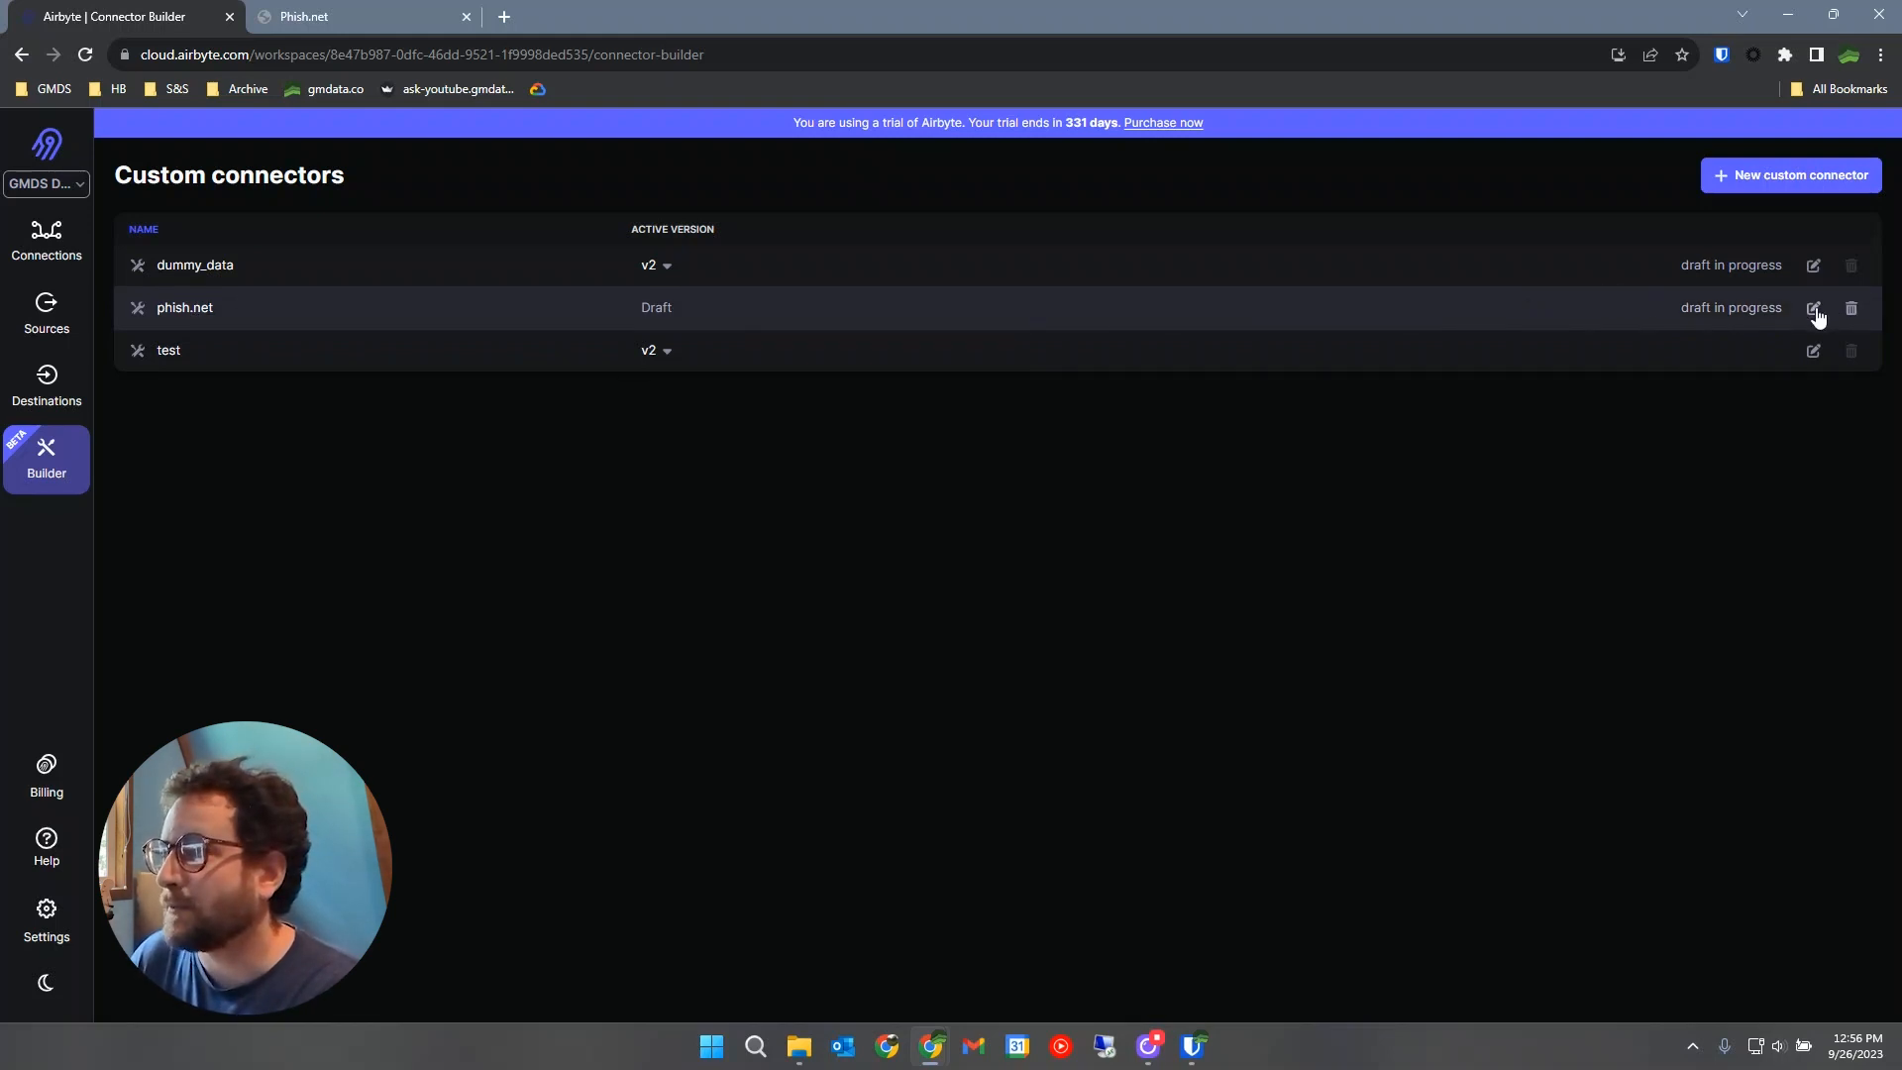
{"action": "left_click", "coordinate": [1812, 309]}
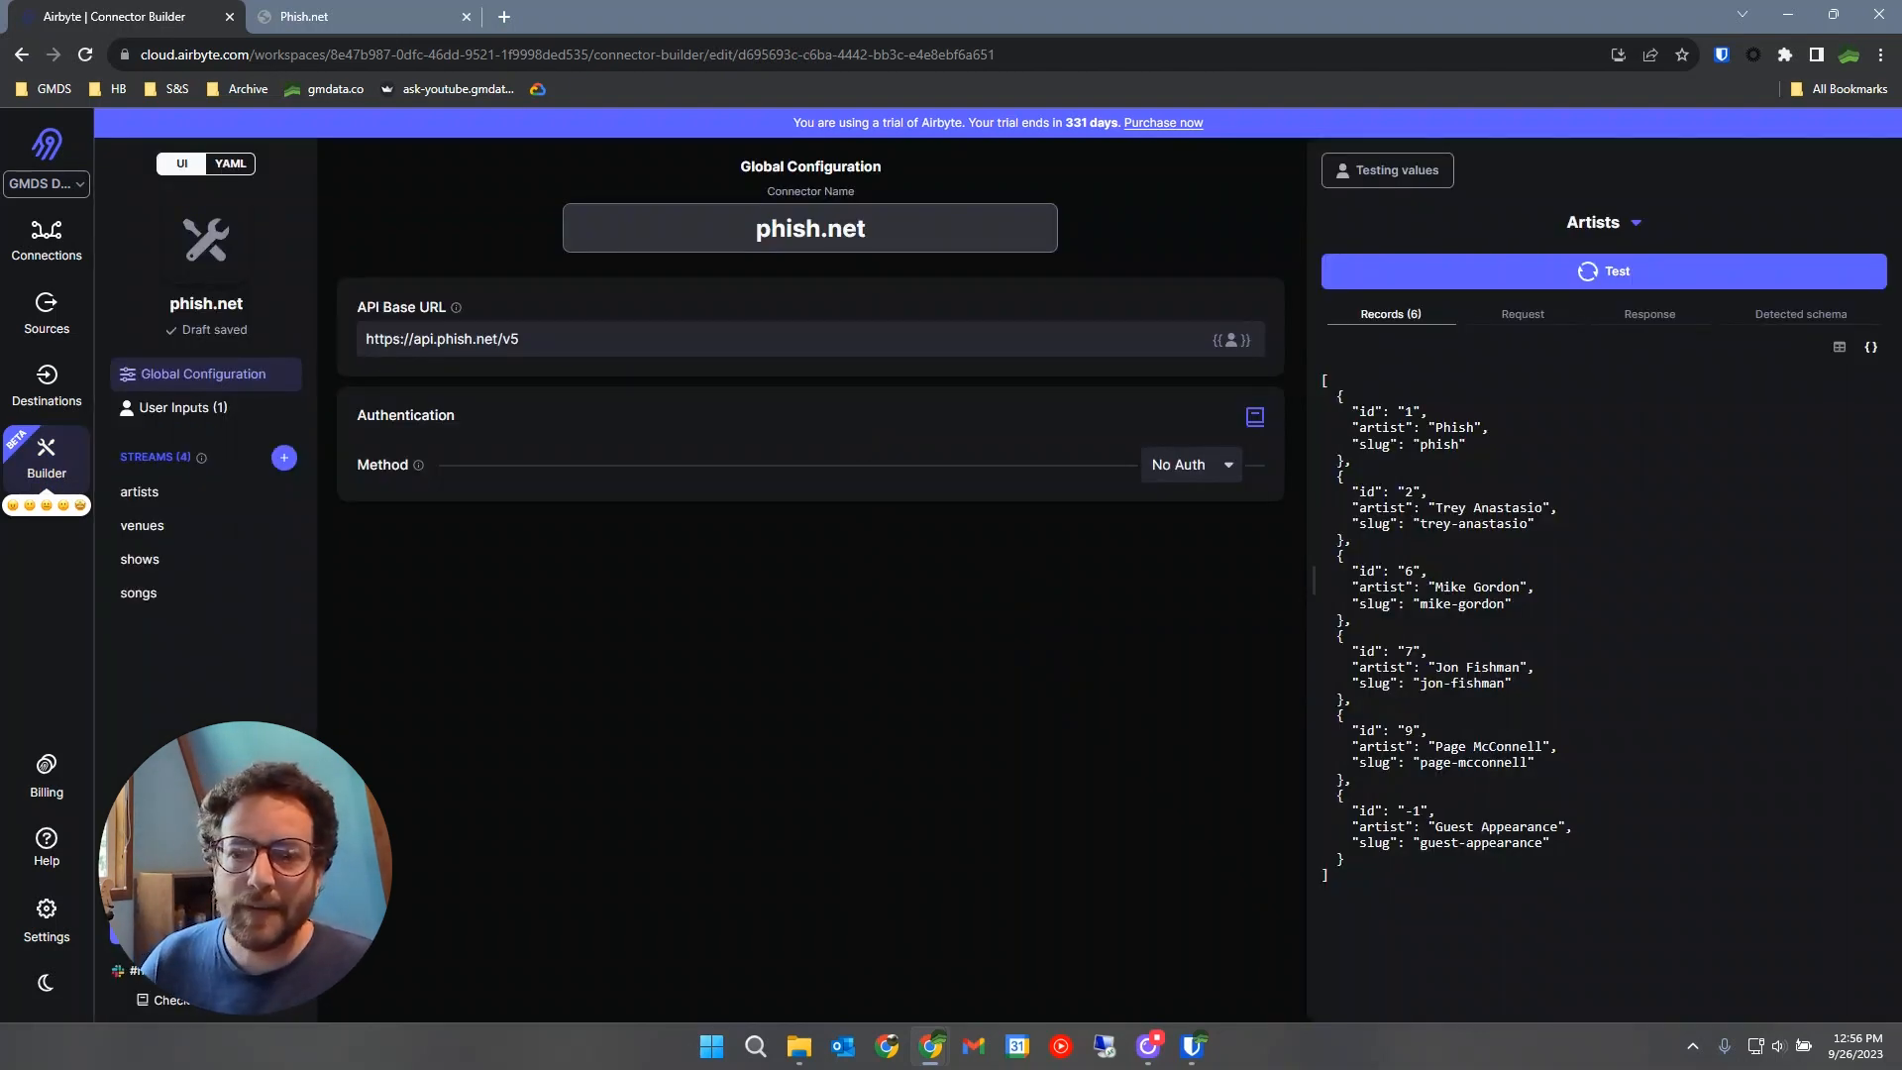
{"action": "left_click", "coordinate": [206, 929]}
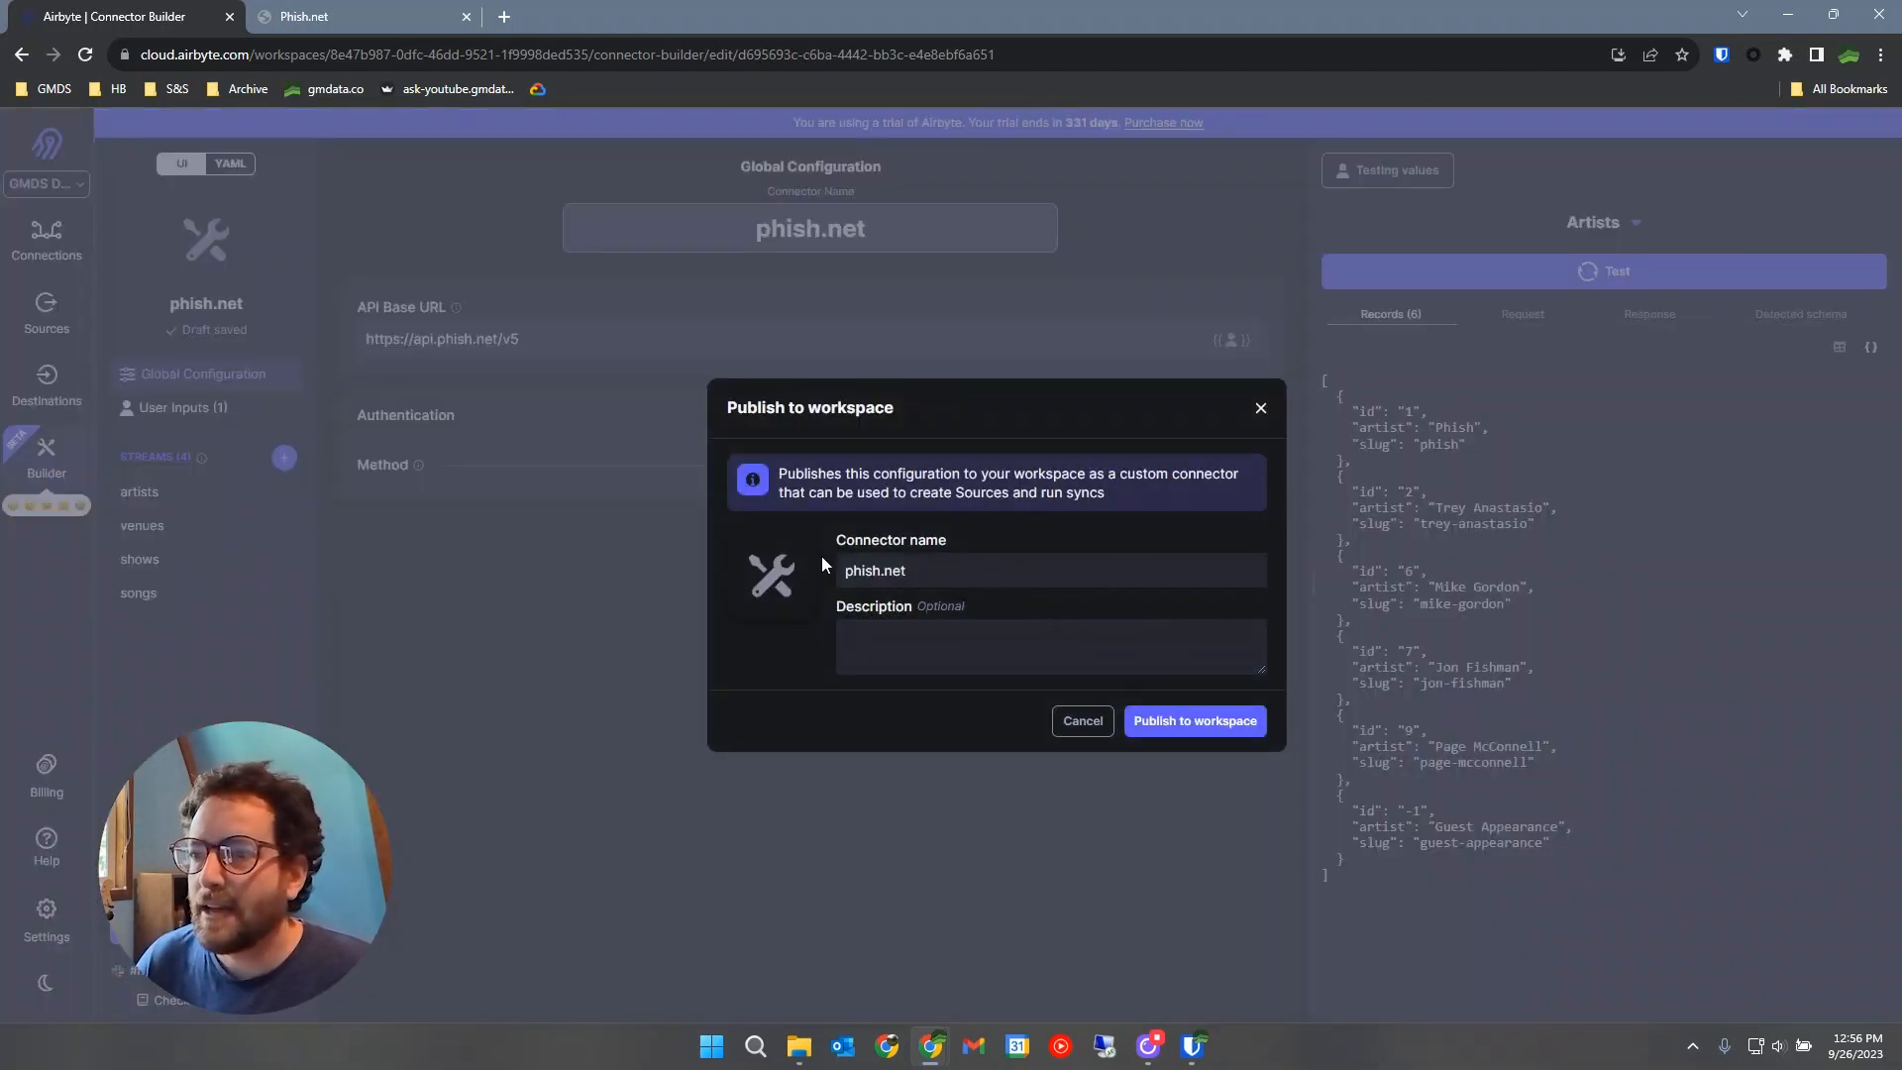
{"action": "left_click", "coordinate": [1179, 721]}
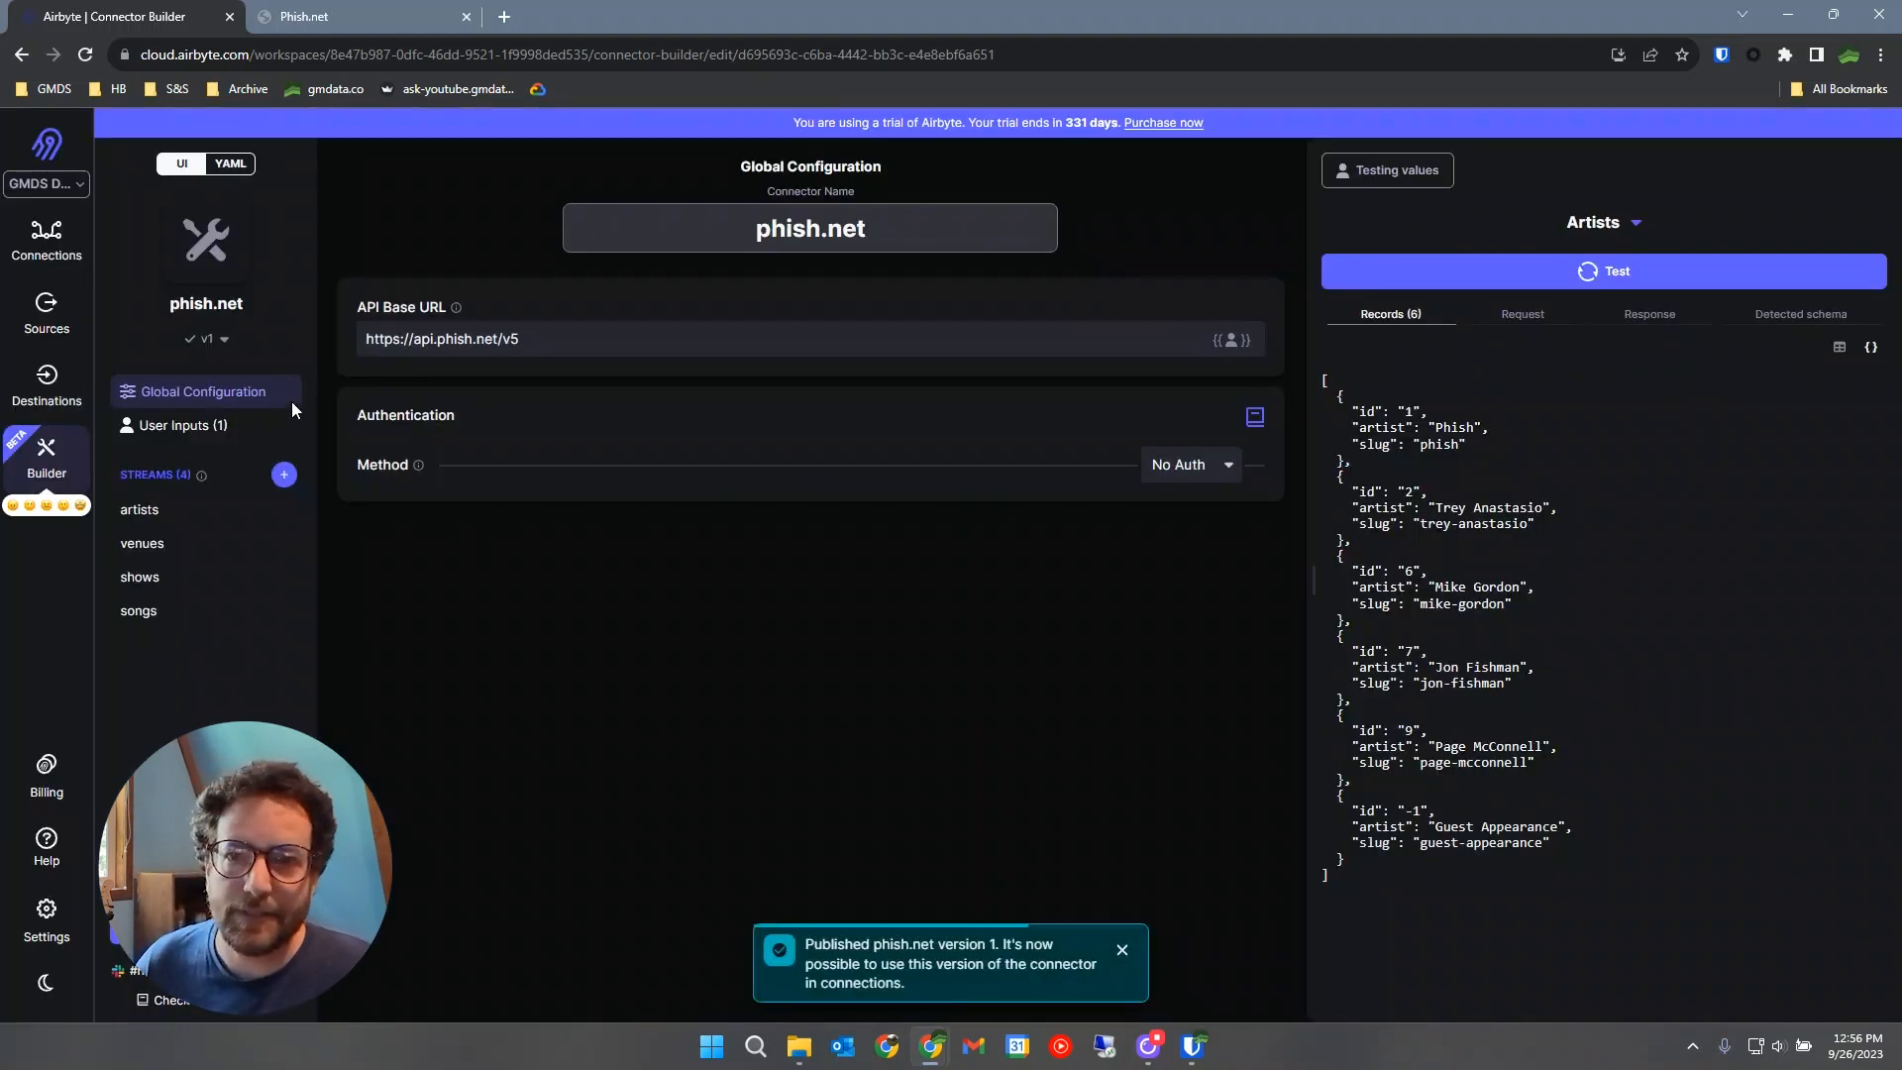
Set up a source named phish.net from the custom phish.net connector, pasting the API key and declining to save it as a password.
{"action": "left_click", "coordinate": [56, 325]}
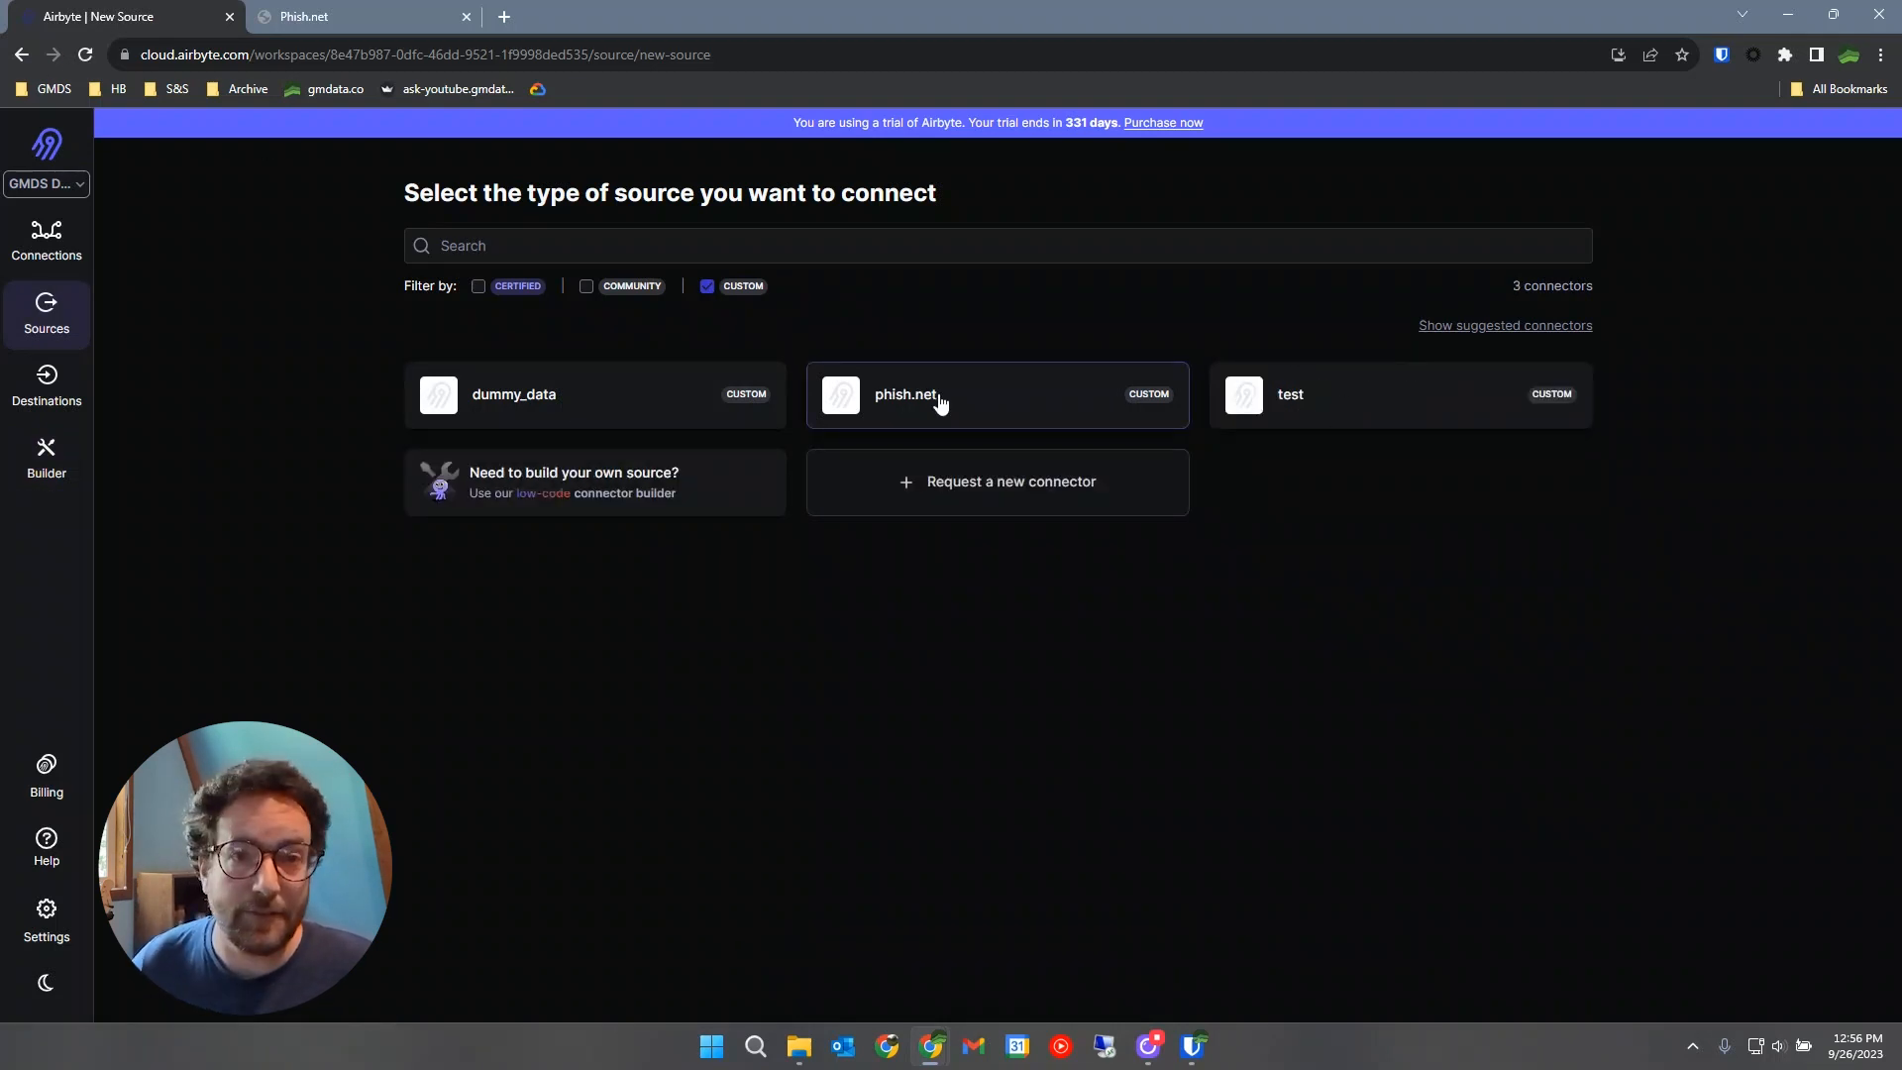
{"action": "left_click", "coordinate": [939, 400]}
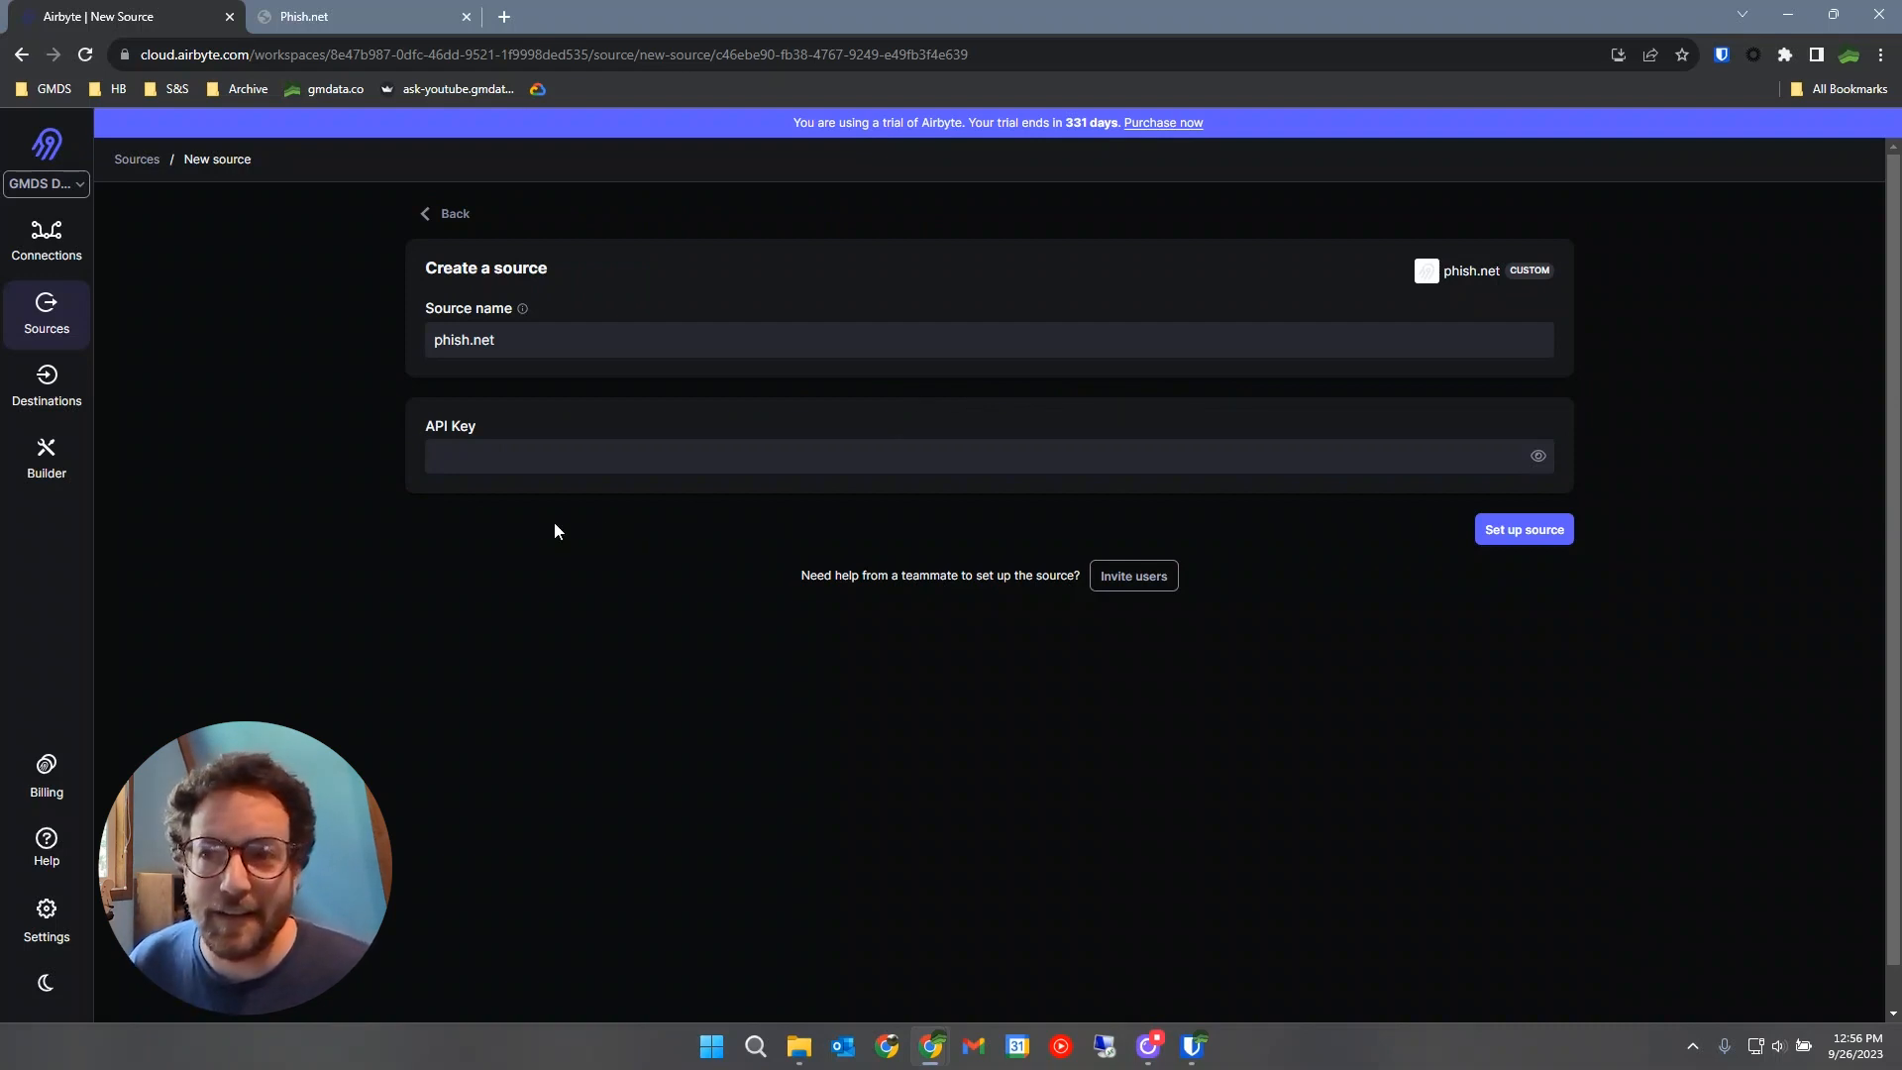
{"action": "left_click", "coordinate": [480, 454]}
{"action": "key", "text": "ctrl+v"}
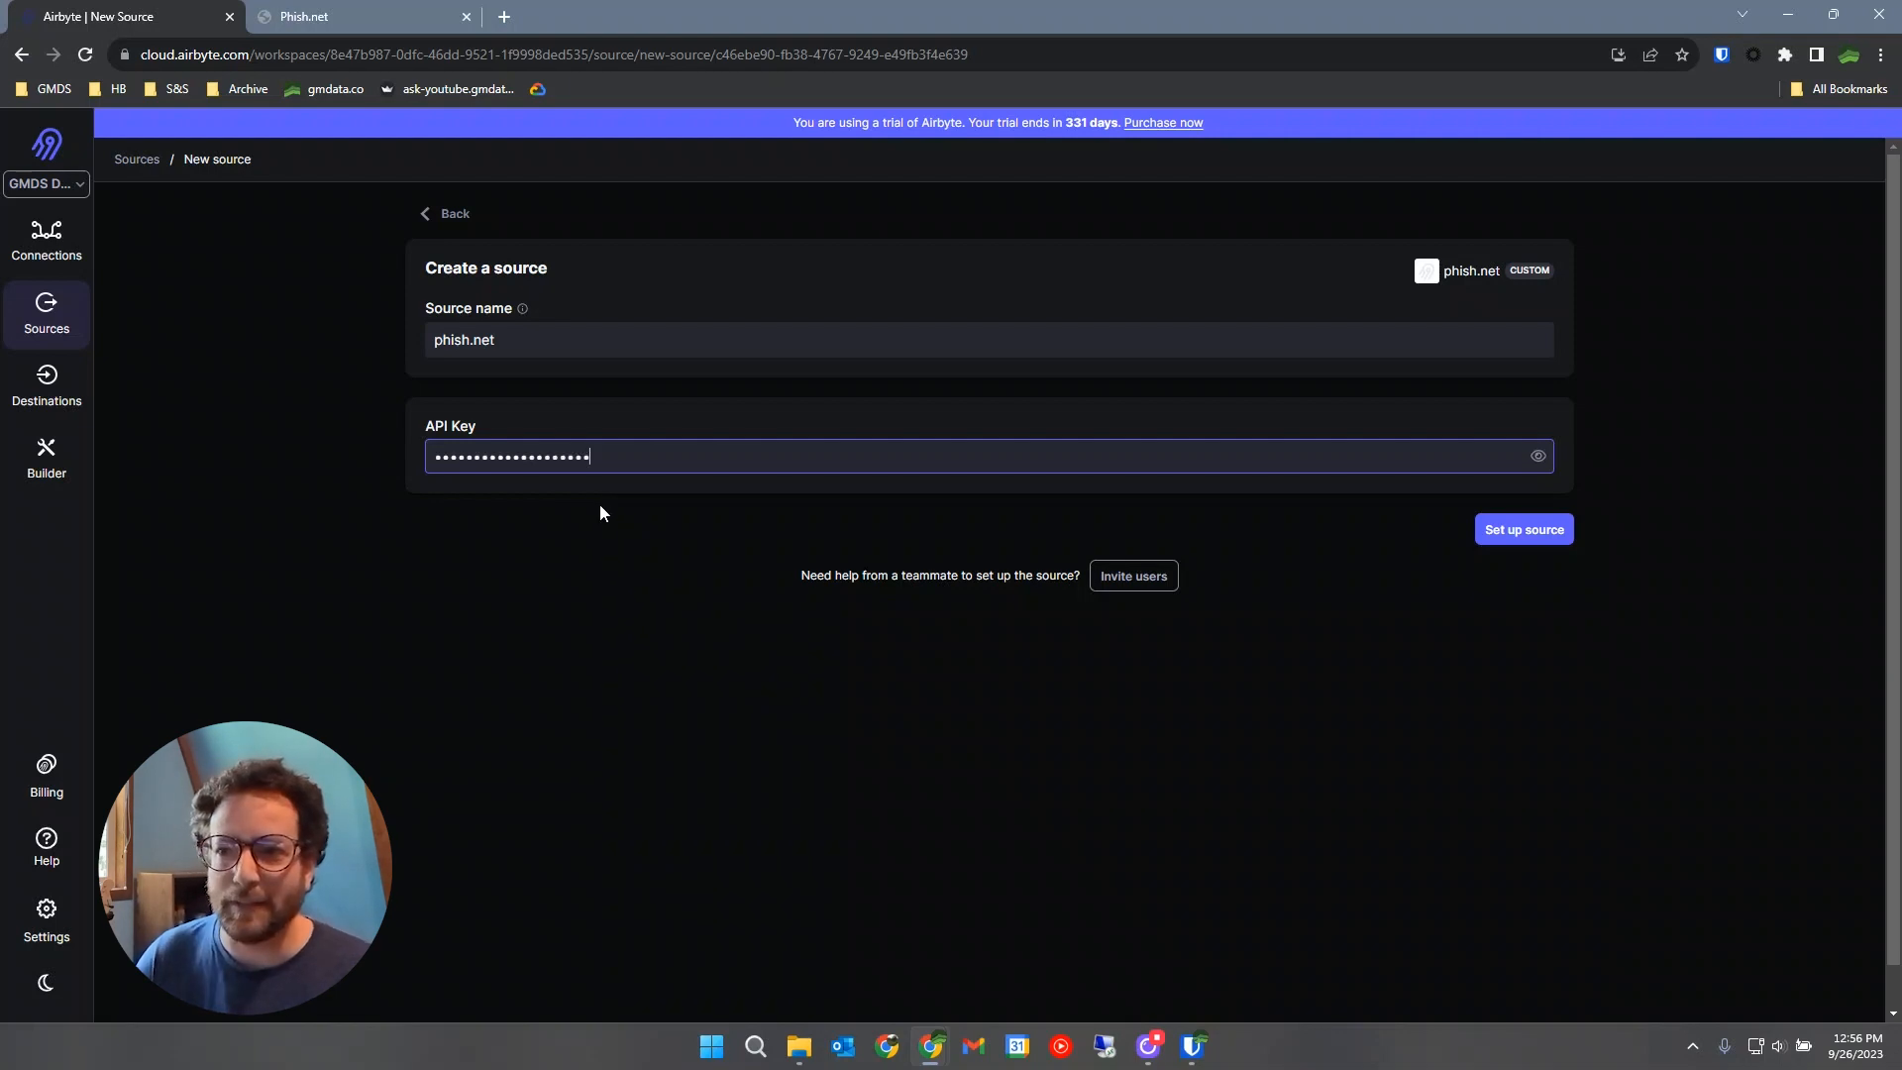
{"action": "left_click", "coordinate": [1525, 535]}
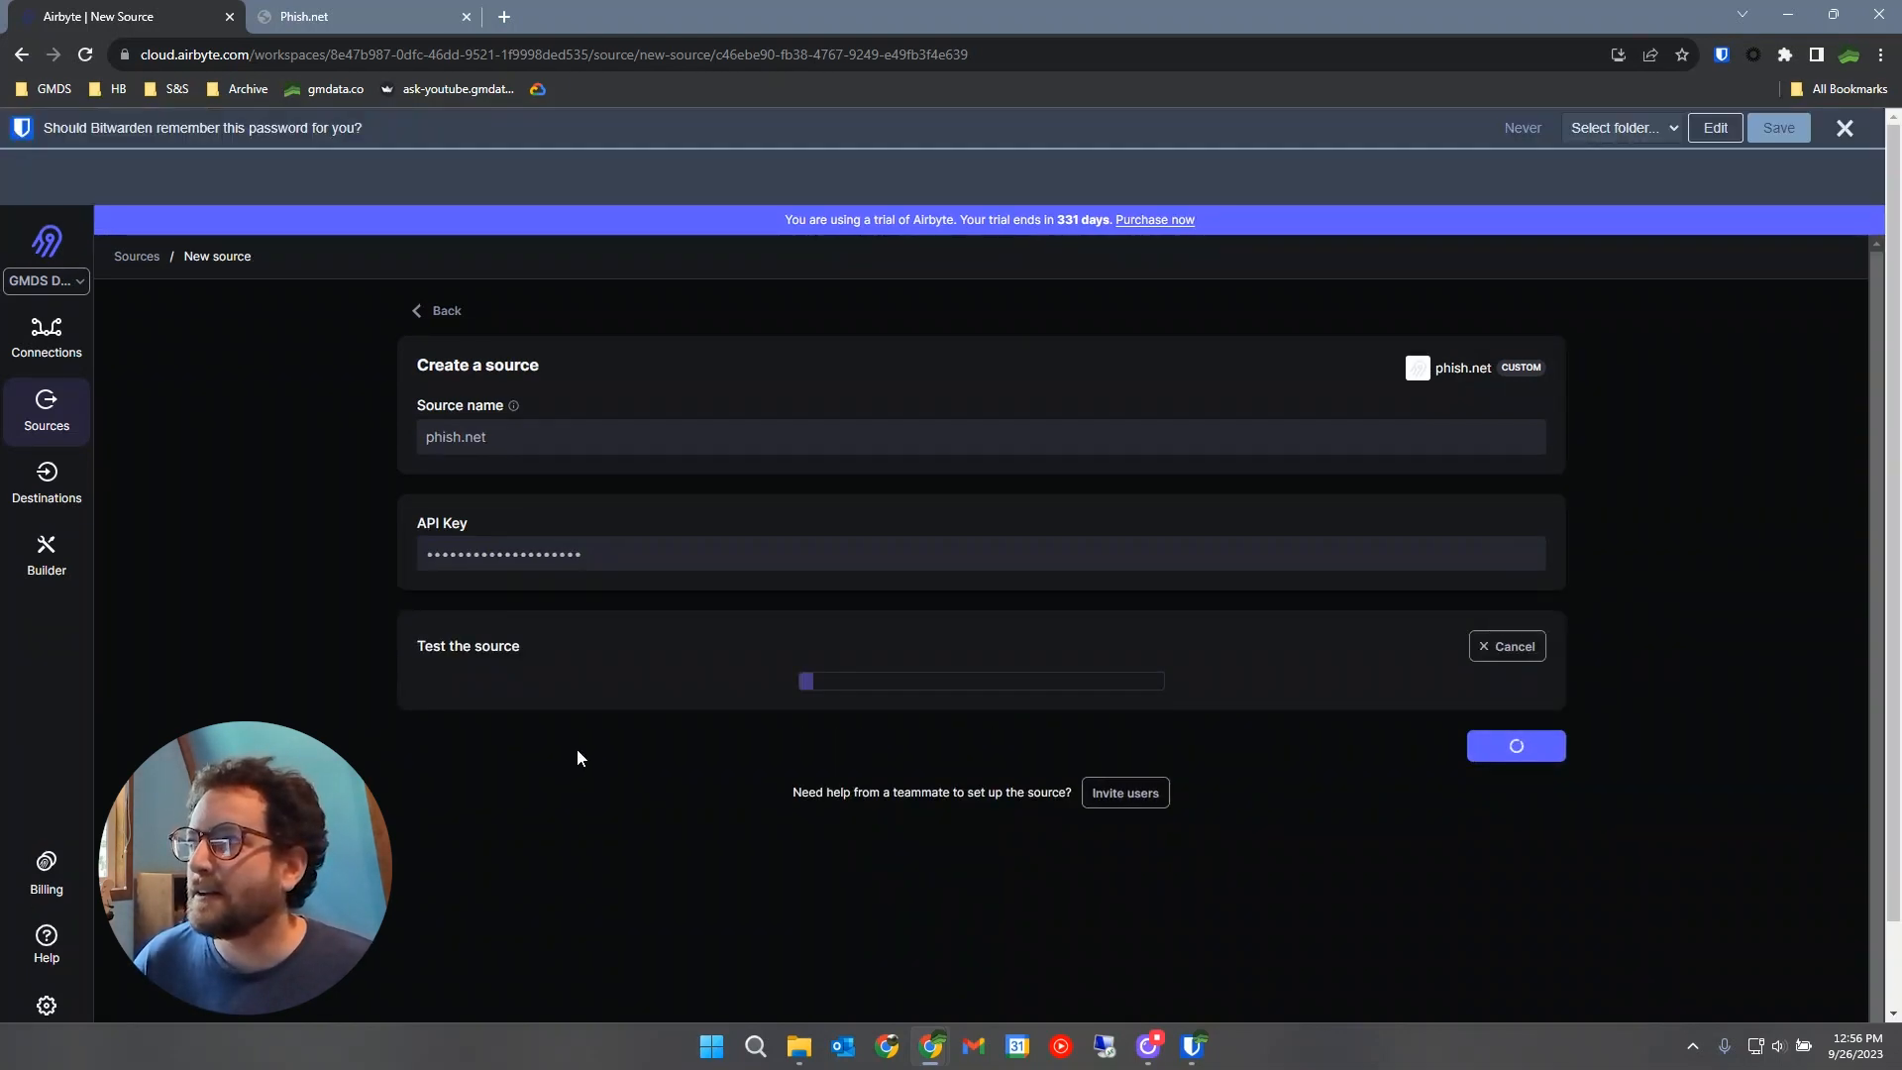
{"action": "left_click", "coordinate": [1844, 128]}
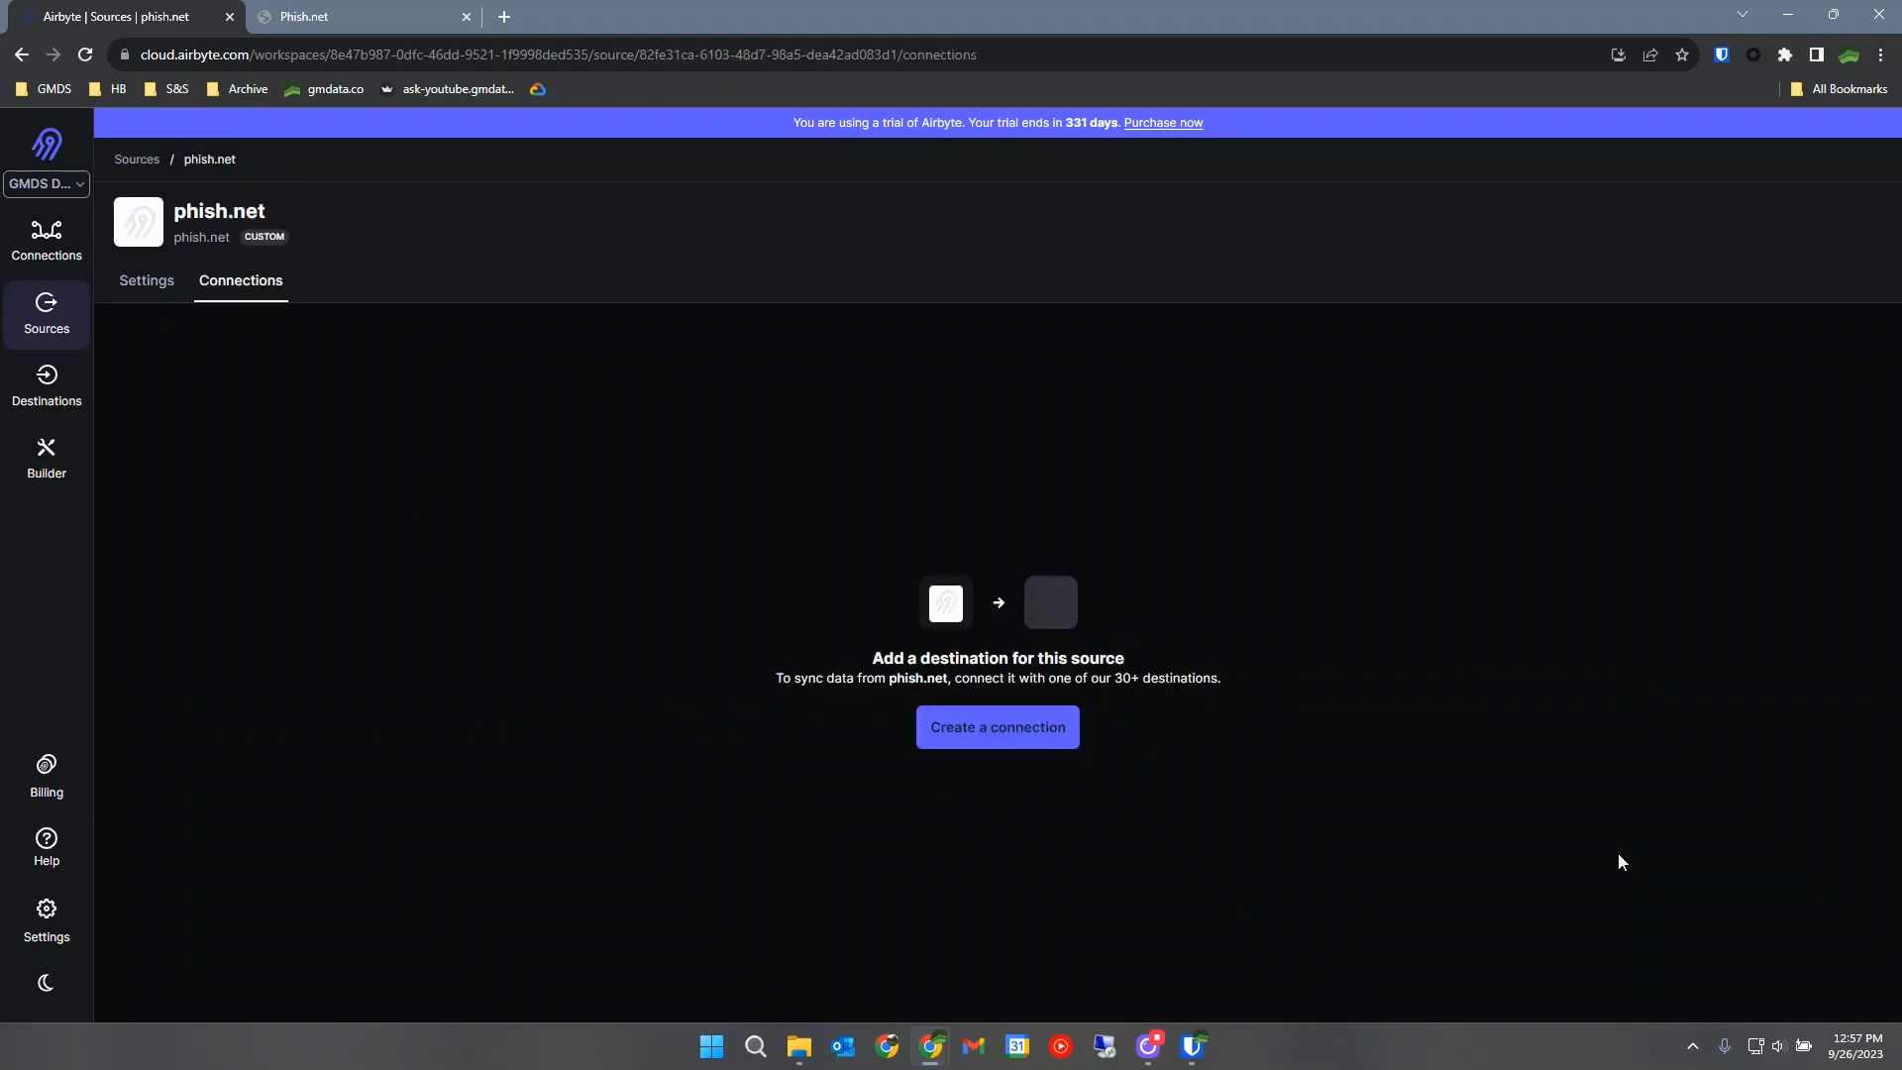
Create a connection from the phish.net source to the Snowflake destination and set its data residency to United States.
{"action": "left_click", "coordinate": [987, 738]}
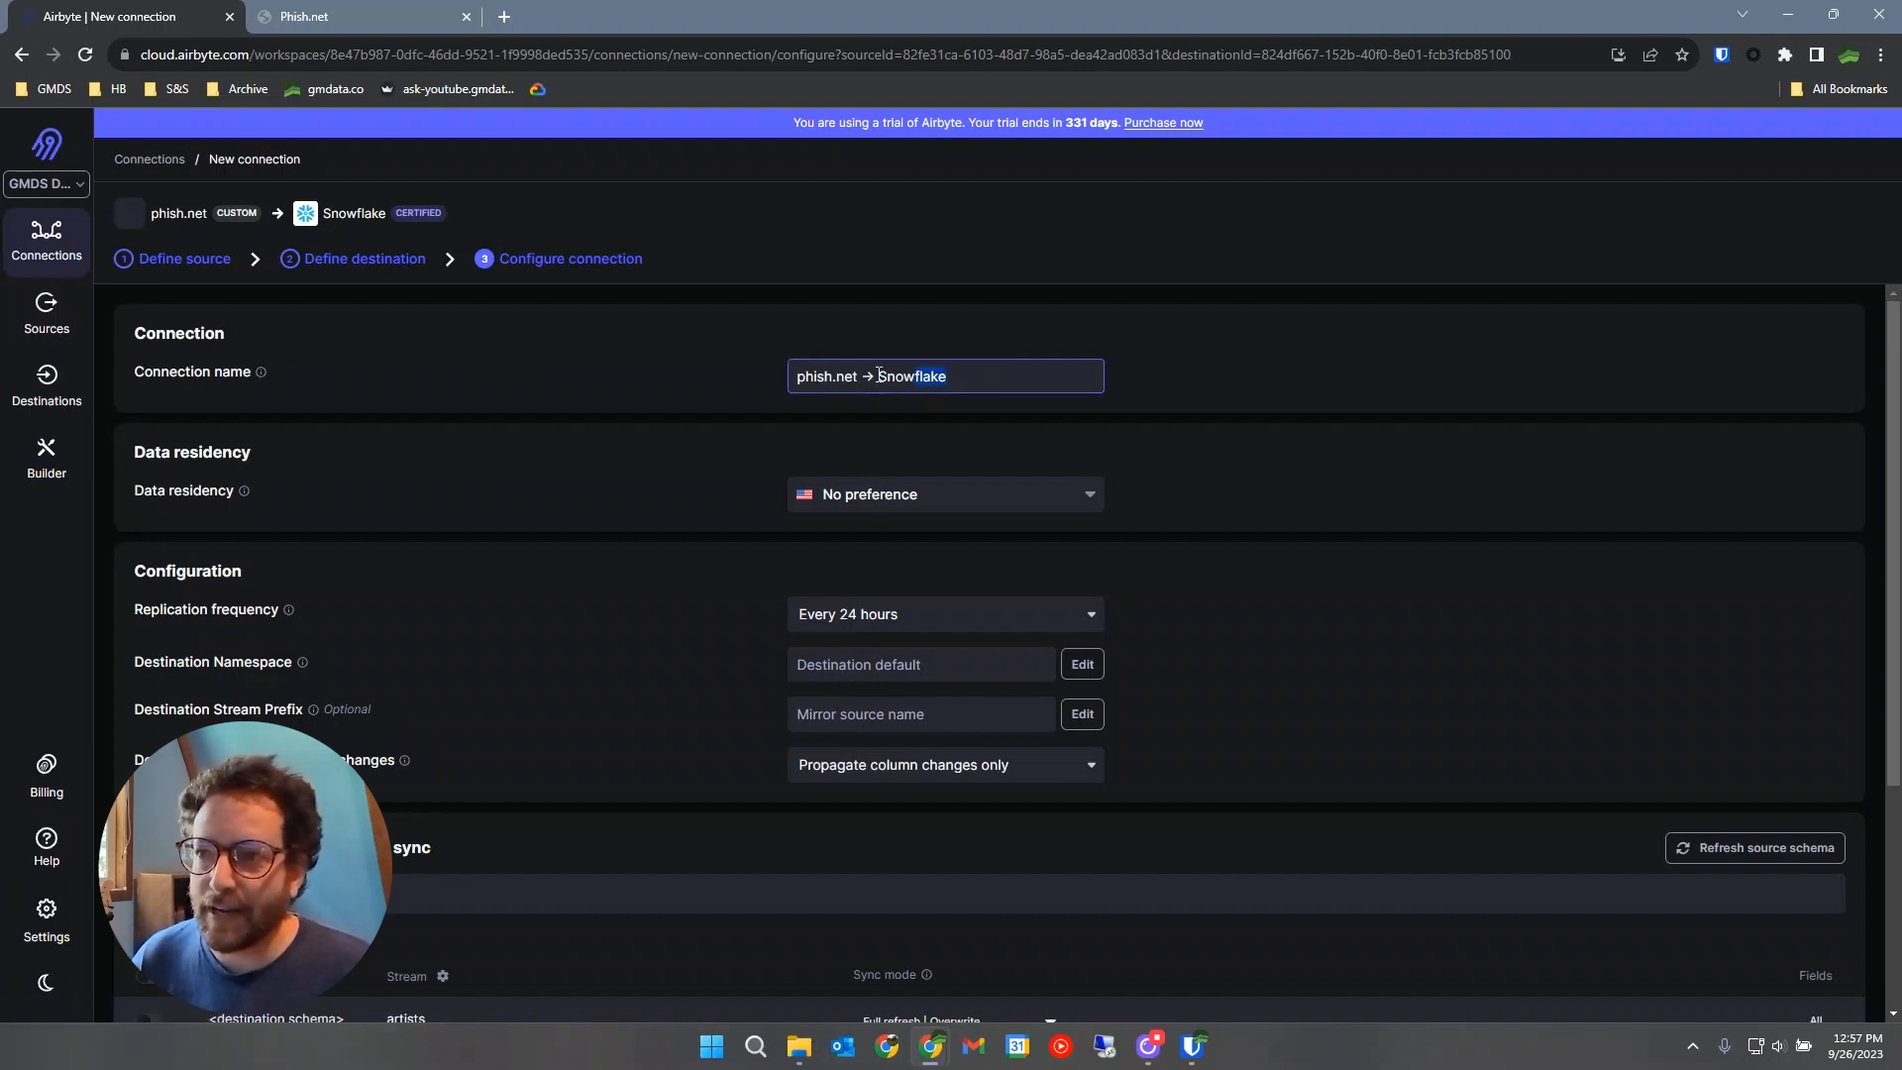
{"action": "triple_click", "coordinate": [895, 384]}
{"action": "scroll", "coordinate": [1477, 561], "scroll_direction": "down", "scroll_amount": 1}
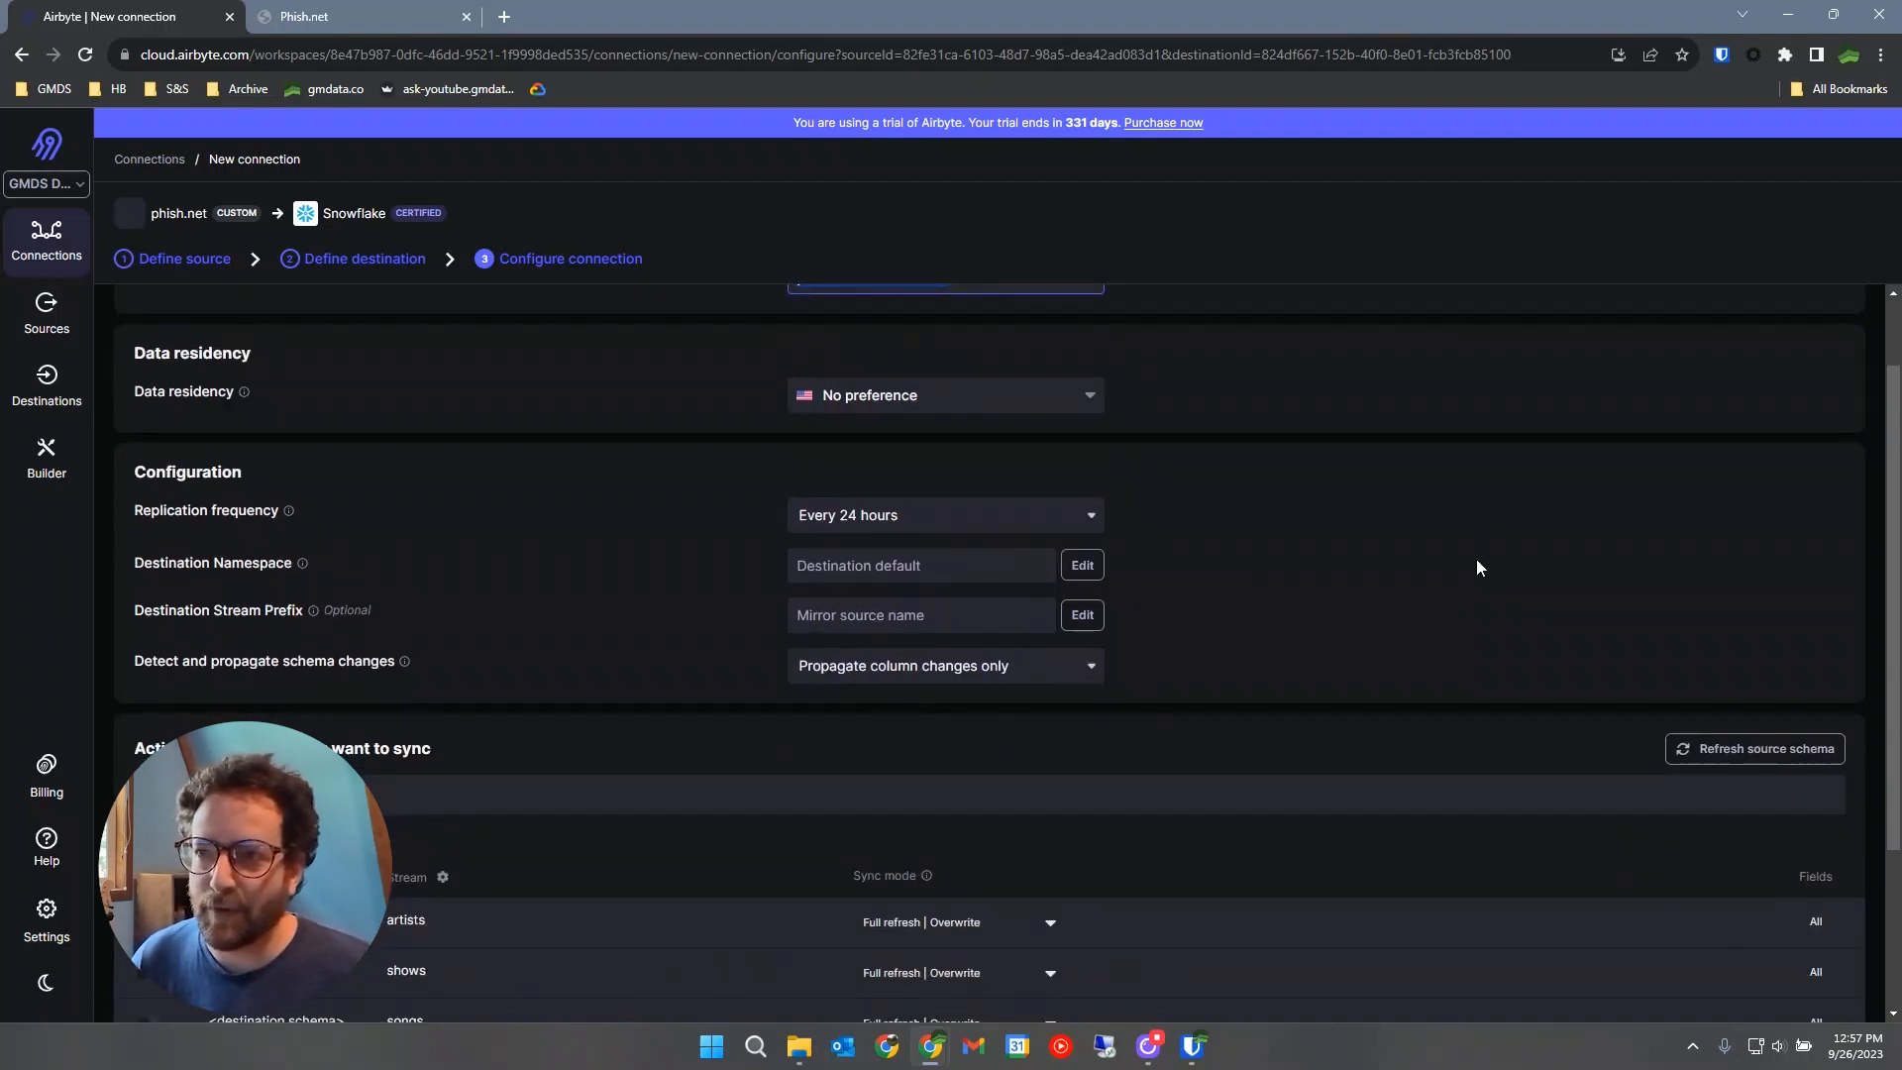
{"action": "scroll", "coordinate": [1476, 561], "scroll_direction": "up", "scroll_amount": 1}
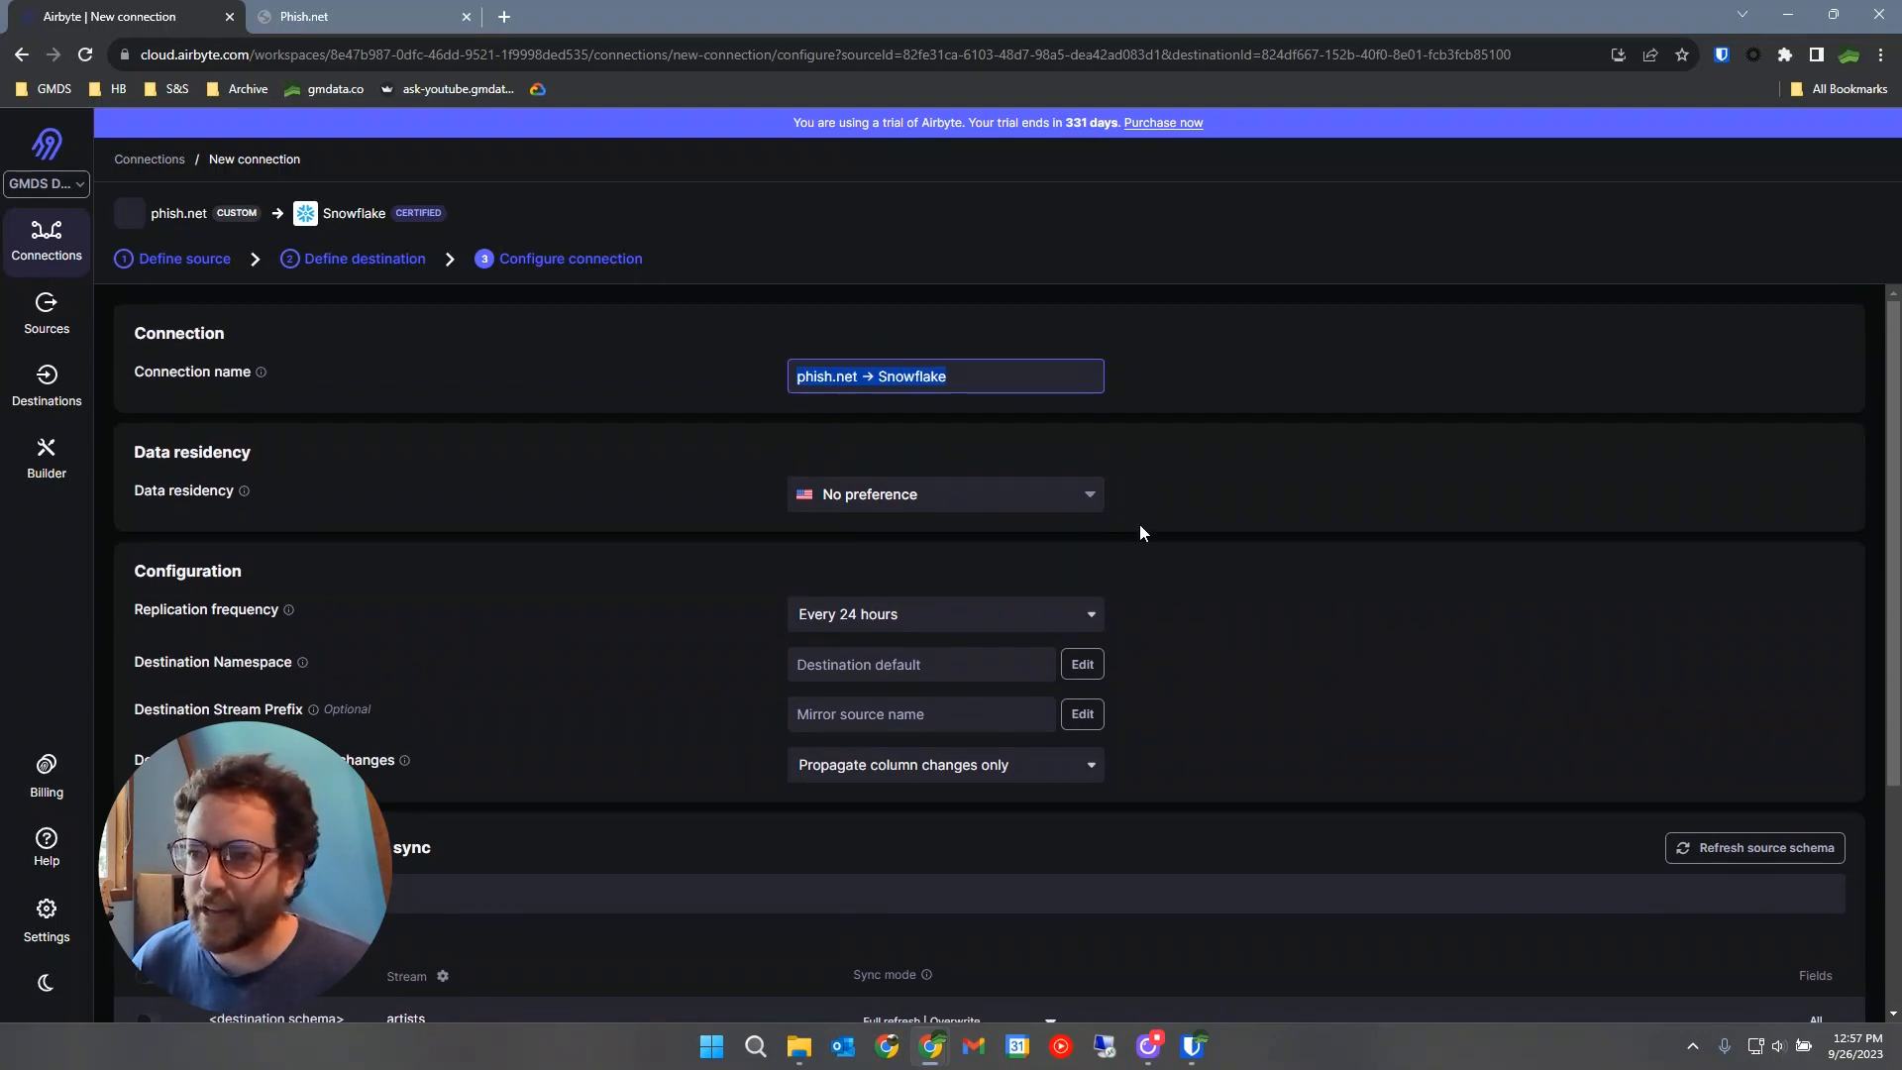
{"action": "left_click", "coordinate": [1001, 495]}
{"action": "left_click", "coordinate": [886, 585]}
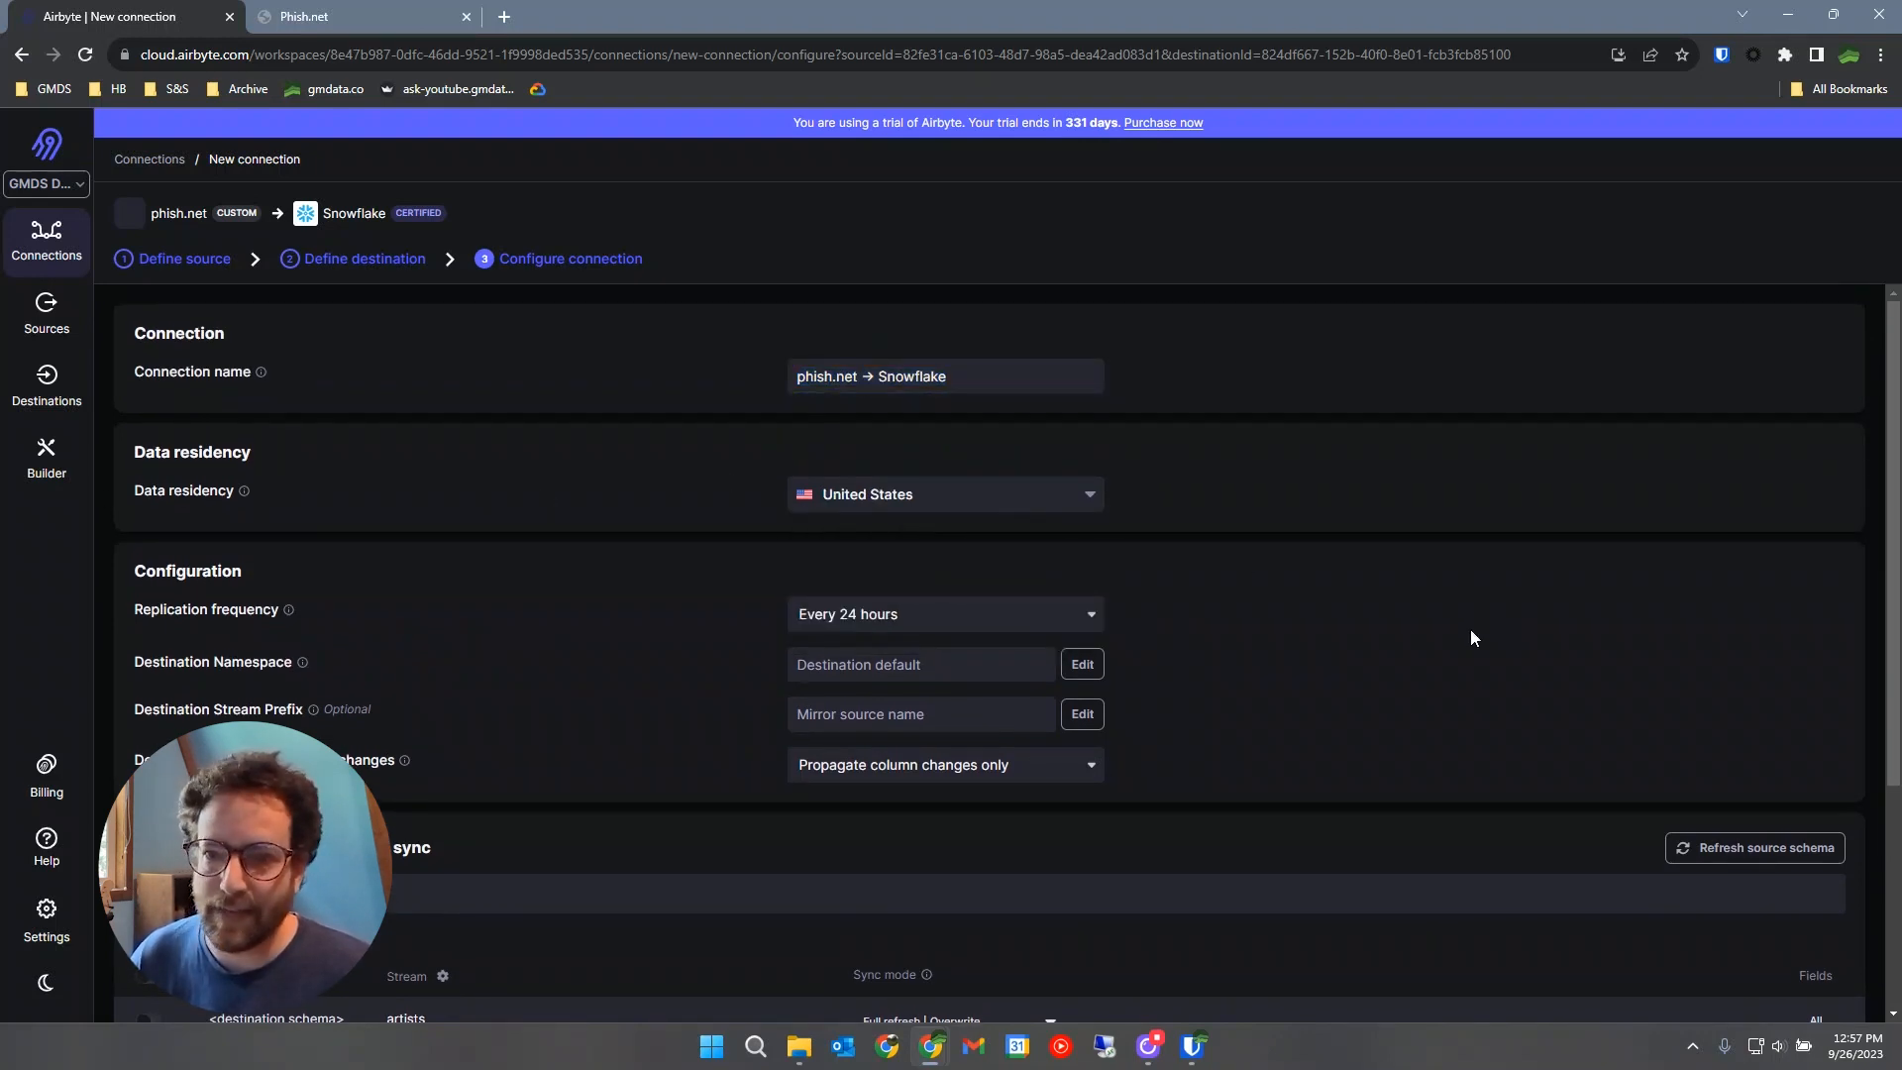
Set the connection's destination namespace to the custom format PHISH.
{"action": "scroll", "coordinate": [1470, 628], "scroll_direction": "down", "scroll_amount": 1}
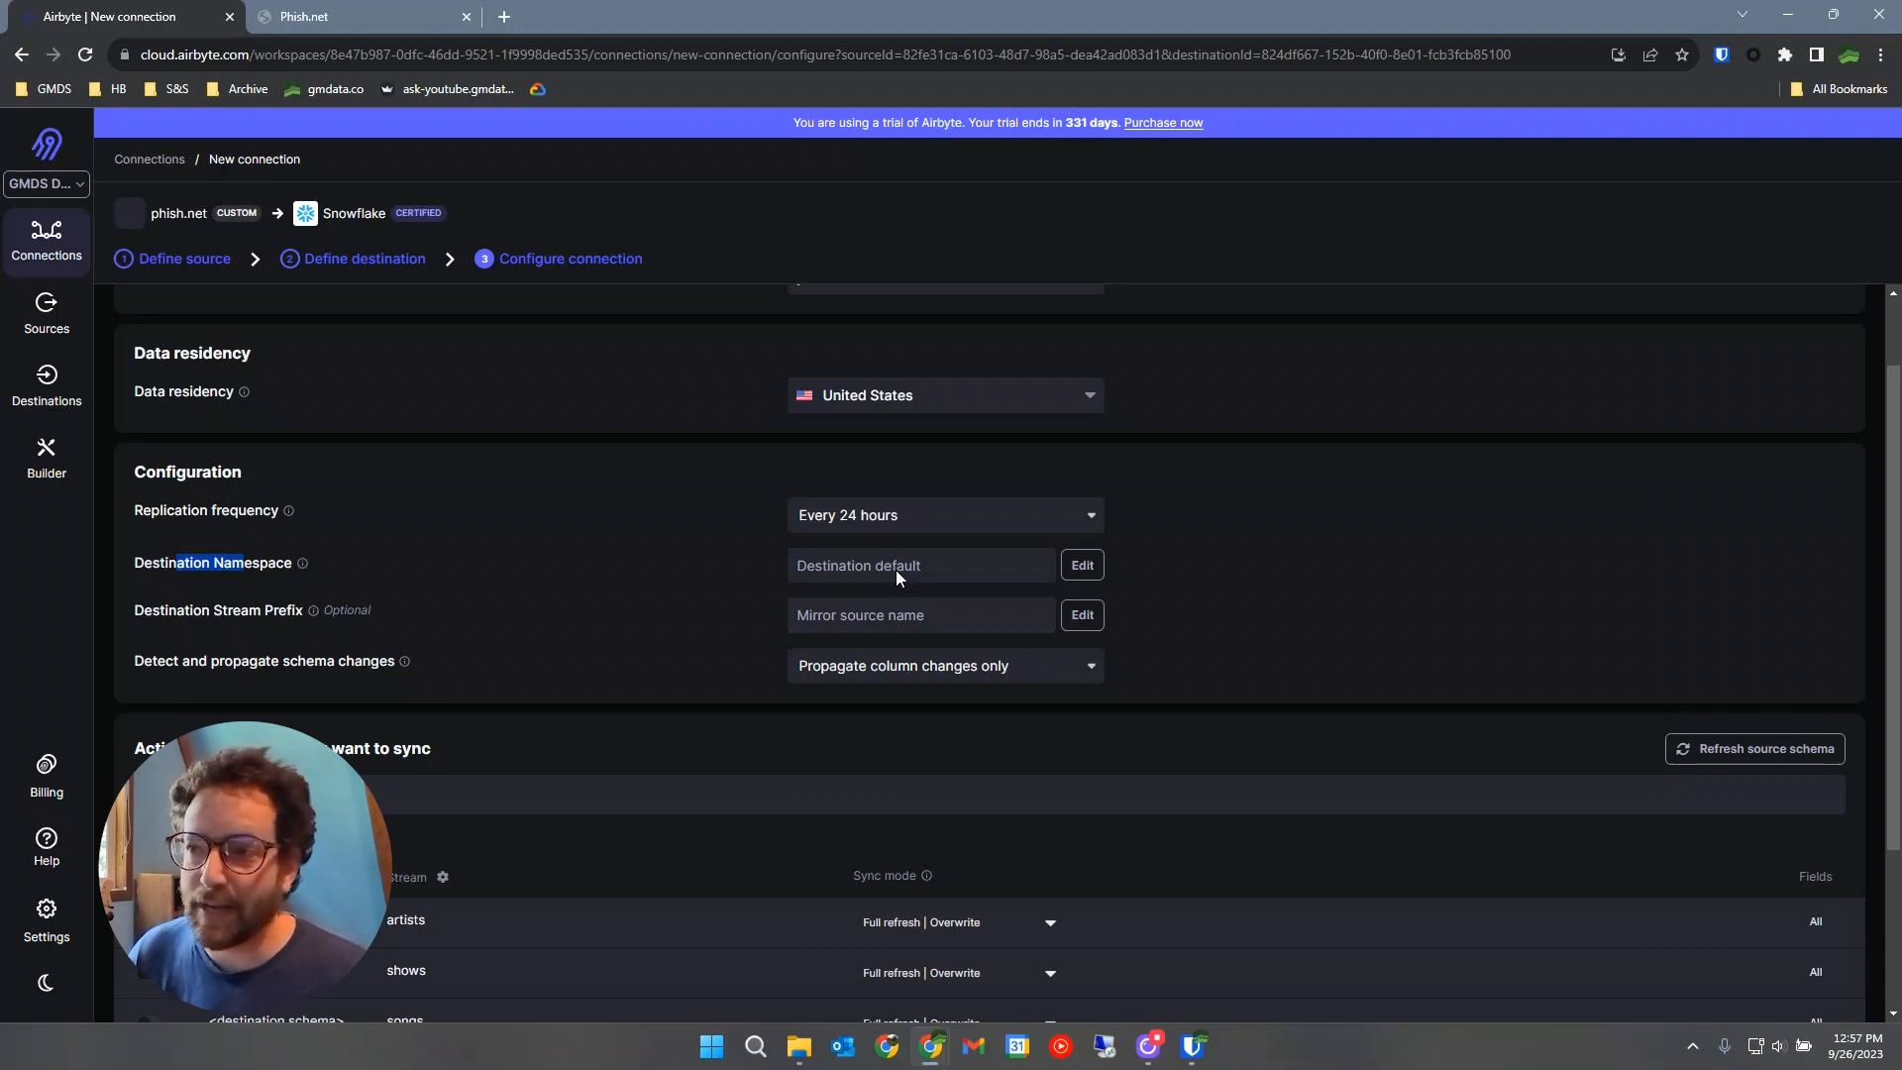
{"action": "left_click", "coordinate": [1083, 565]}
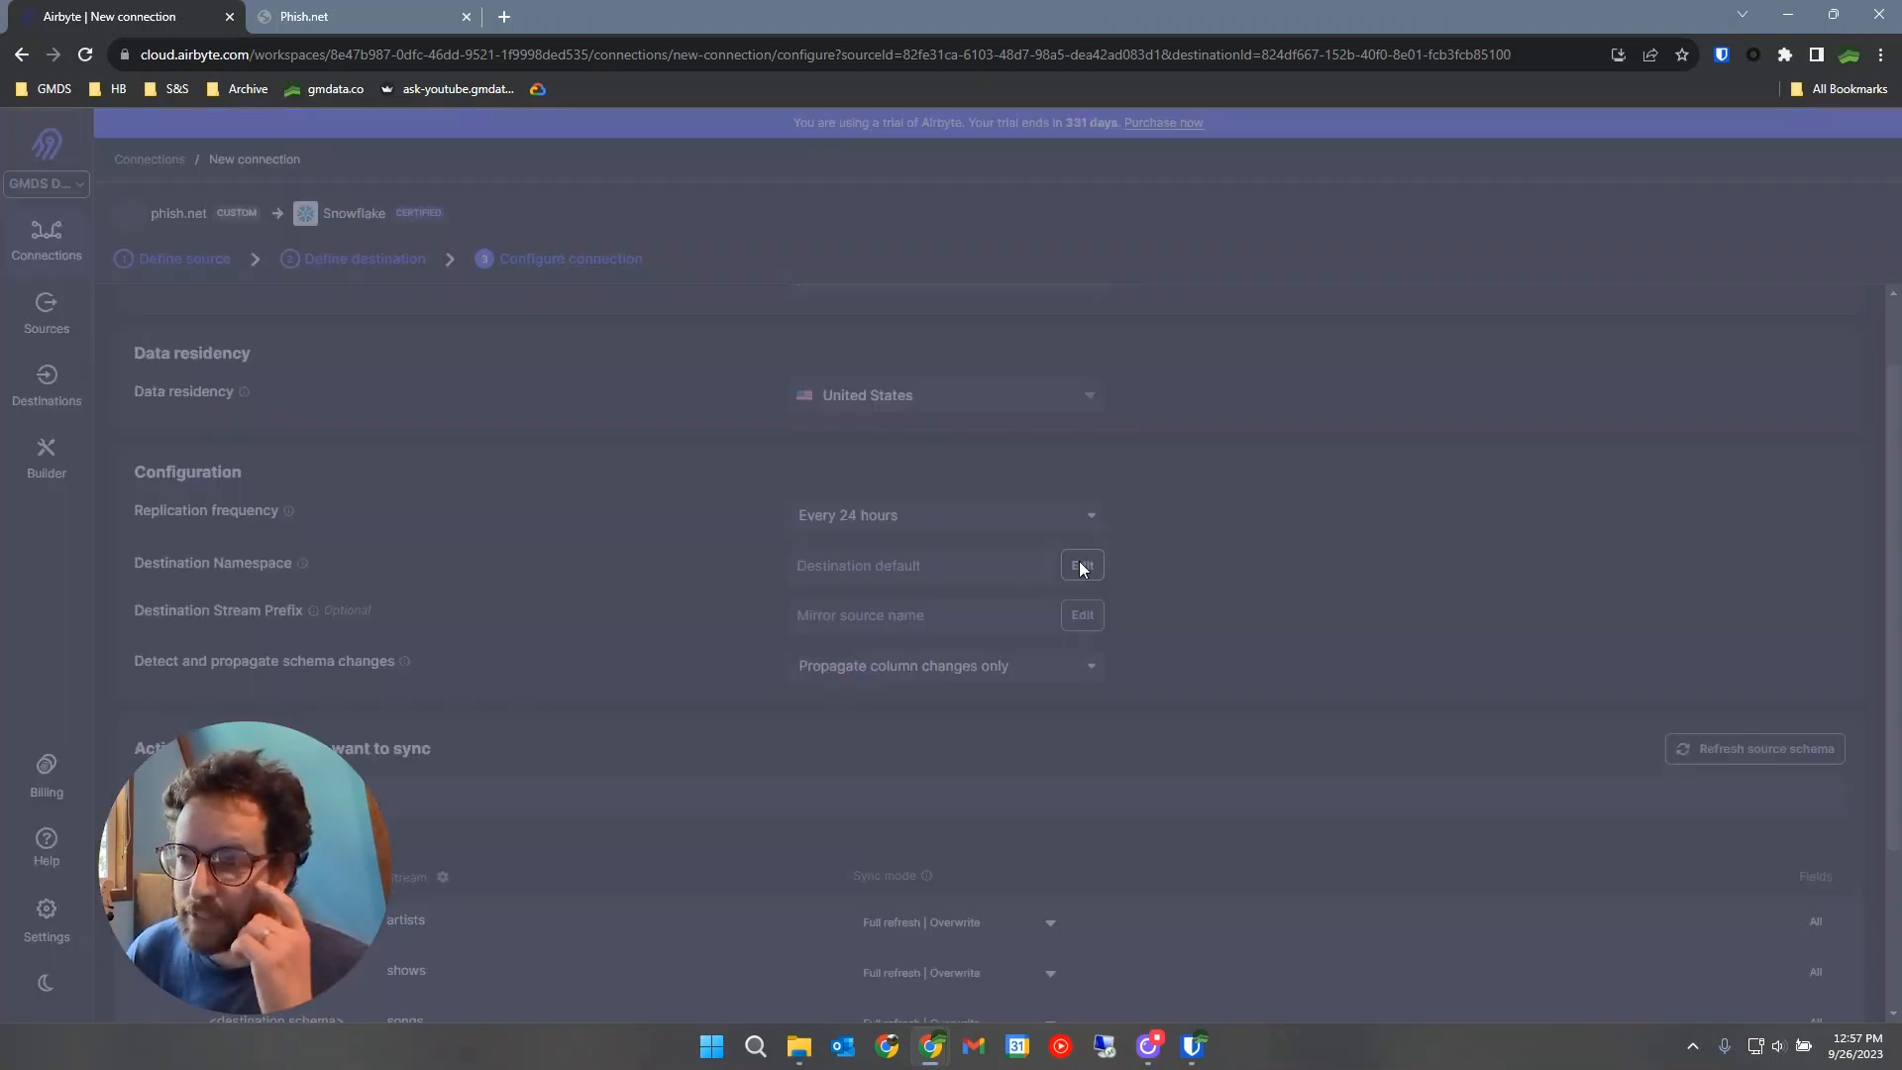
{"action": "left_click", "coordinate": [560, 467]}
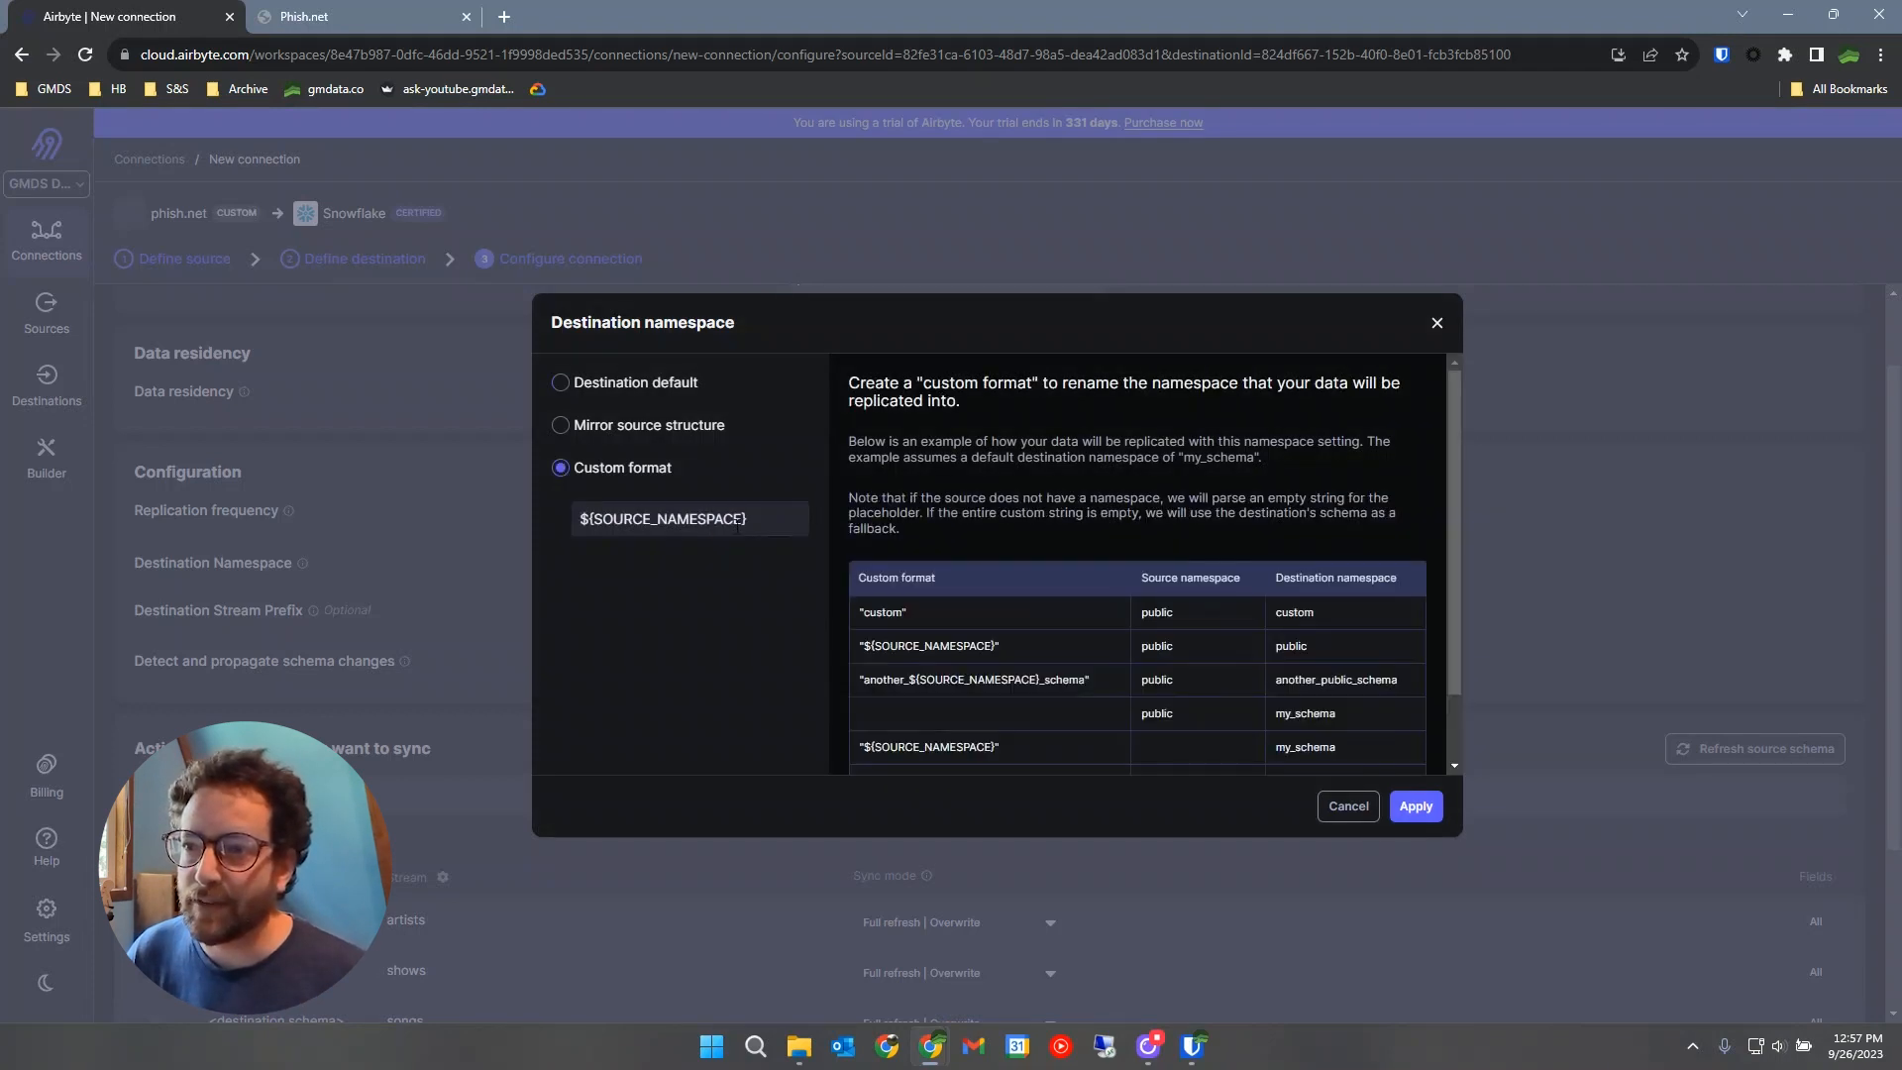
{"action": "type", "text": "PHISH"}
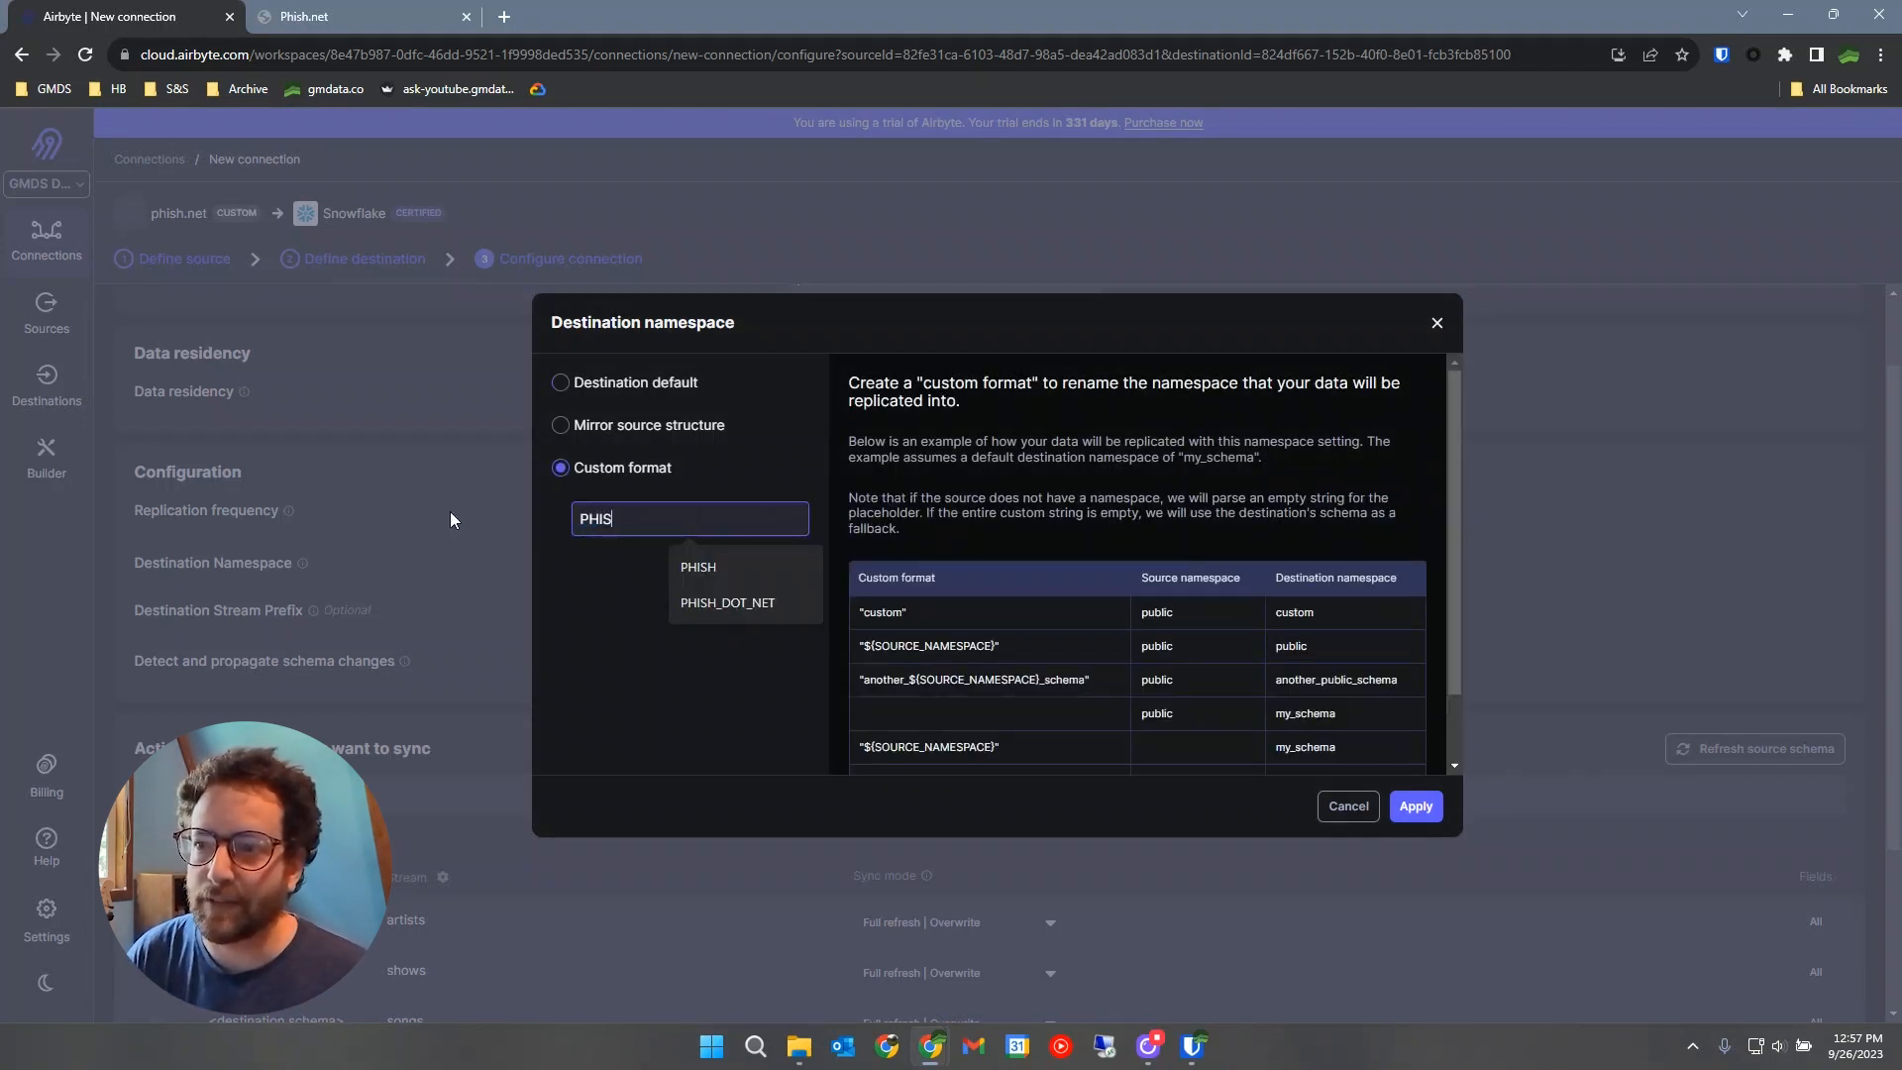
{"action": "left_click", "coordinate": [1416, 805]}
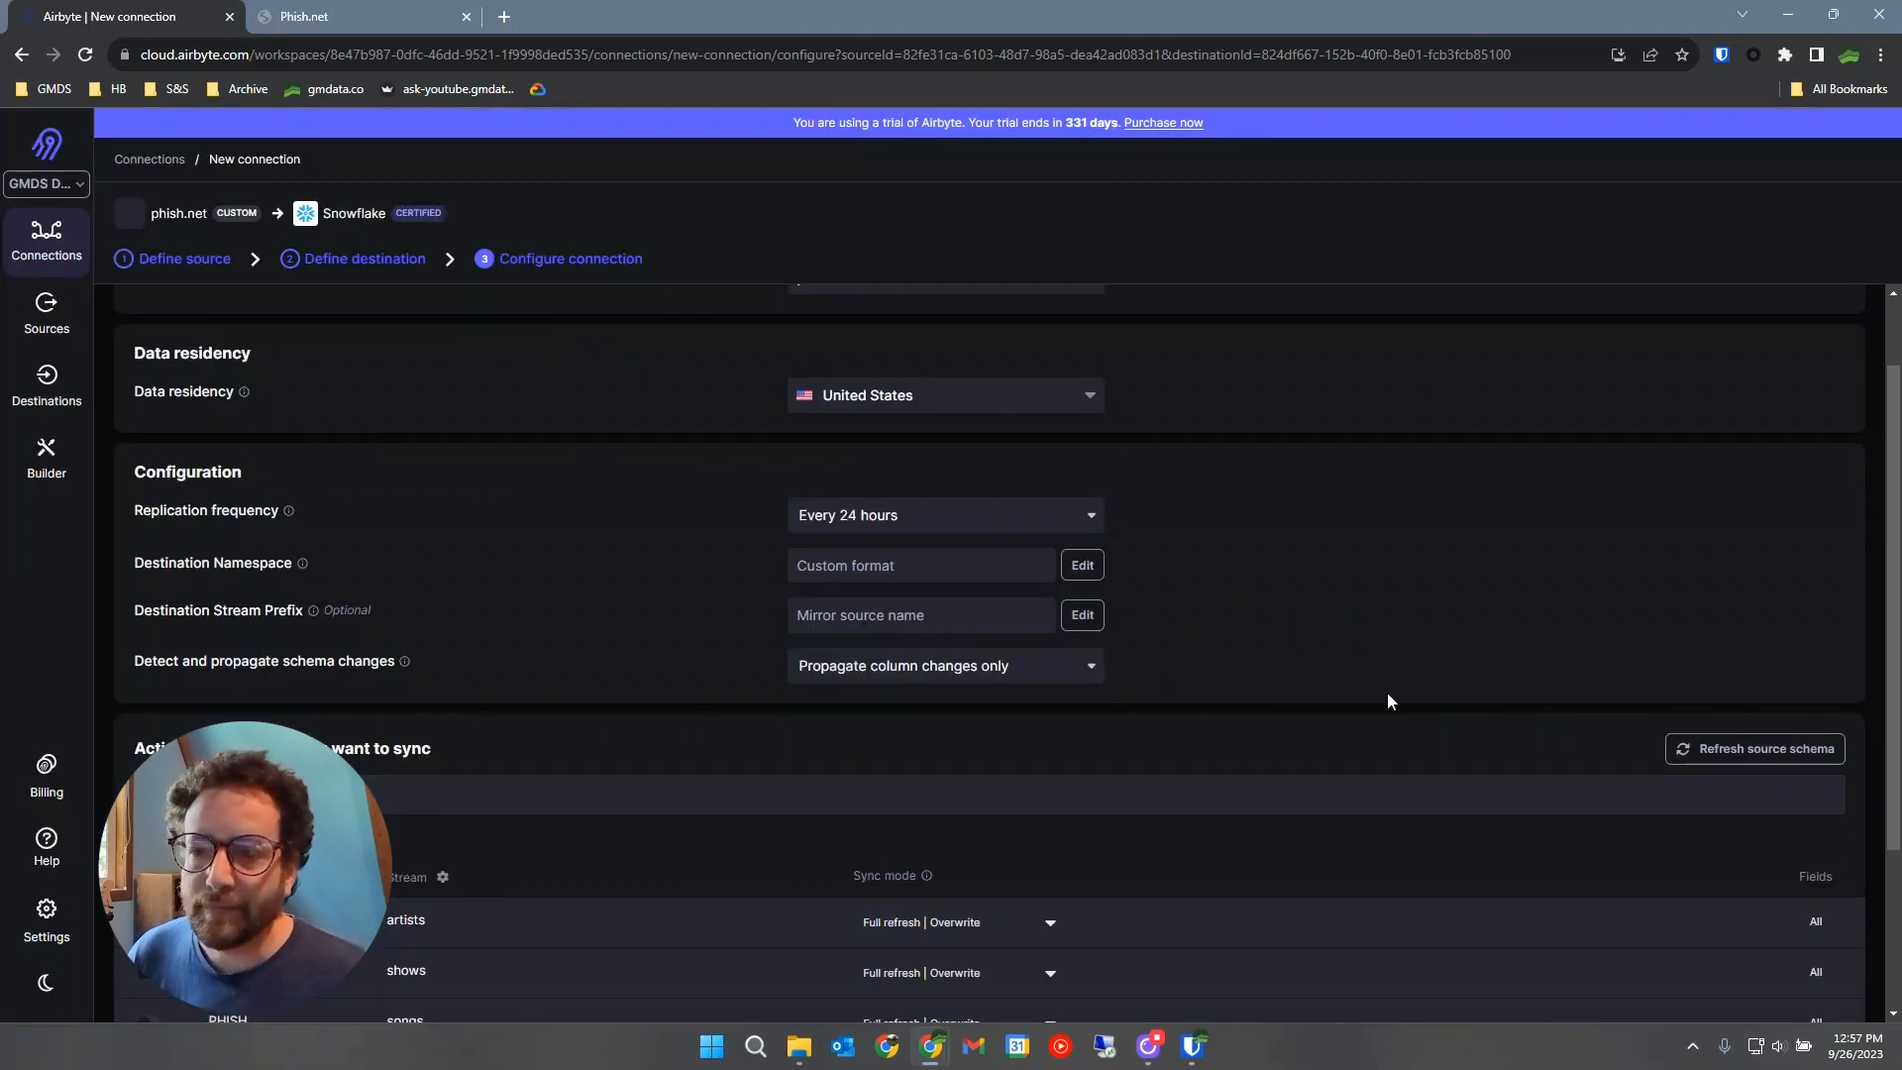
Activate the artists, shows, songs and venues streams for syncing.
{"action": "scroll", "coordinate": [1386, 692], "scroll_direction": "down", "scroll_amount": 1}
{"action": "scroll", "coordinate": [1386, 692], "scroll_direction": "down", "scroll_amount": 3}
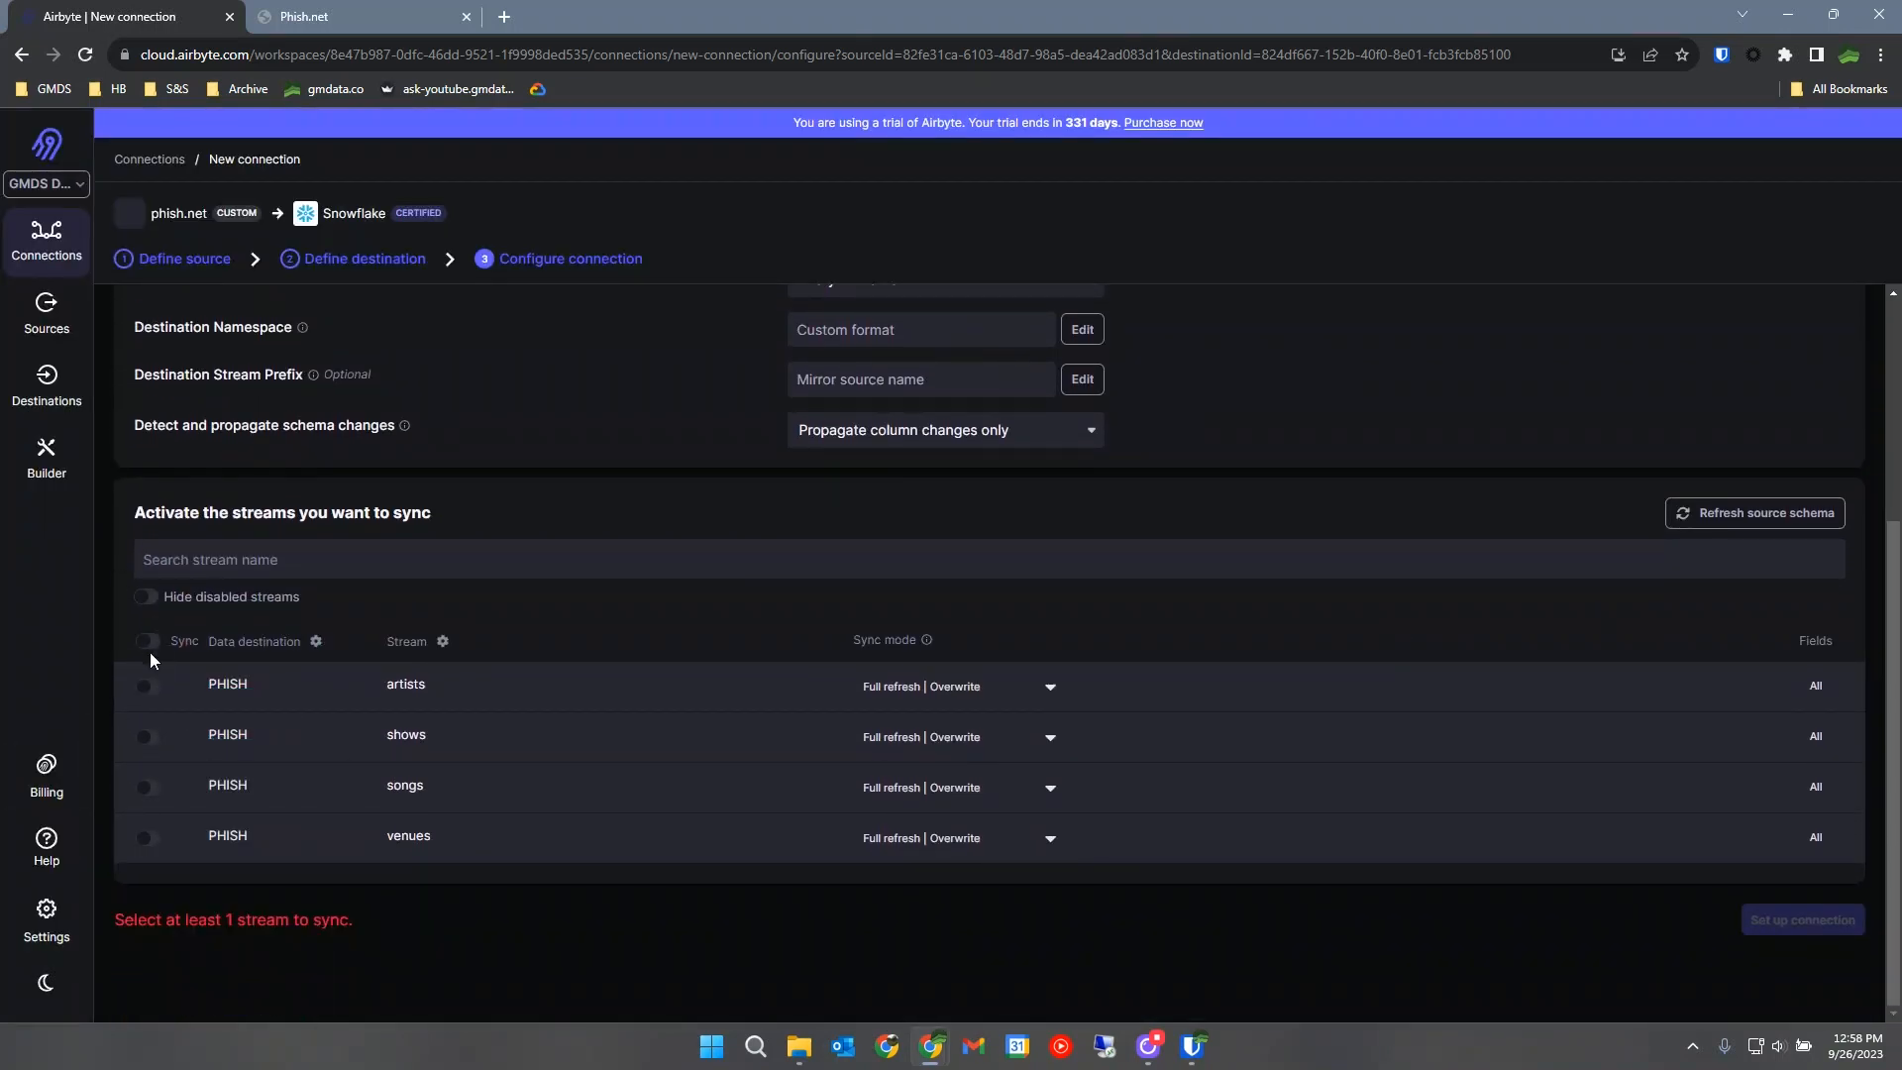
{"action": "left_click", "coordinate": [151, 693]}
{"action": "left_click", "coordinate": [144, 739]}
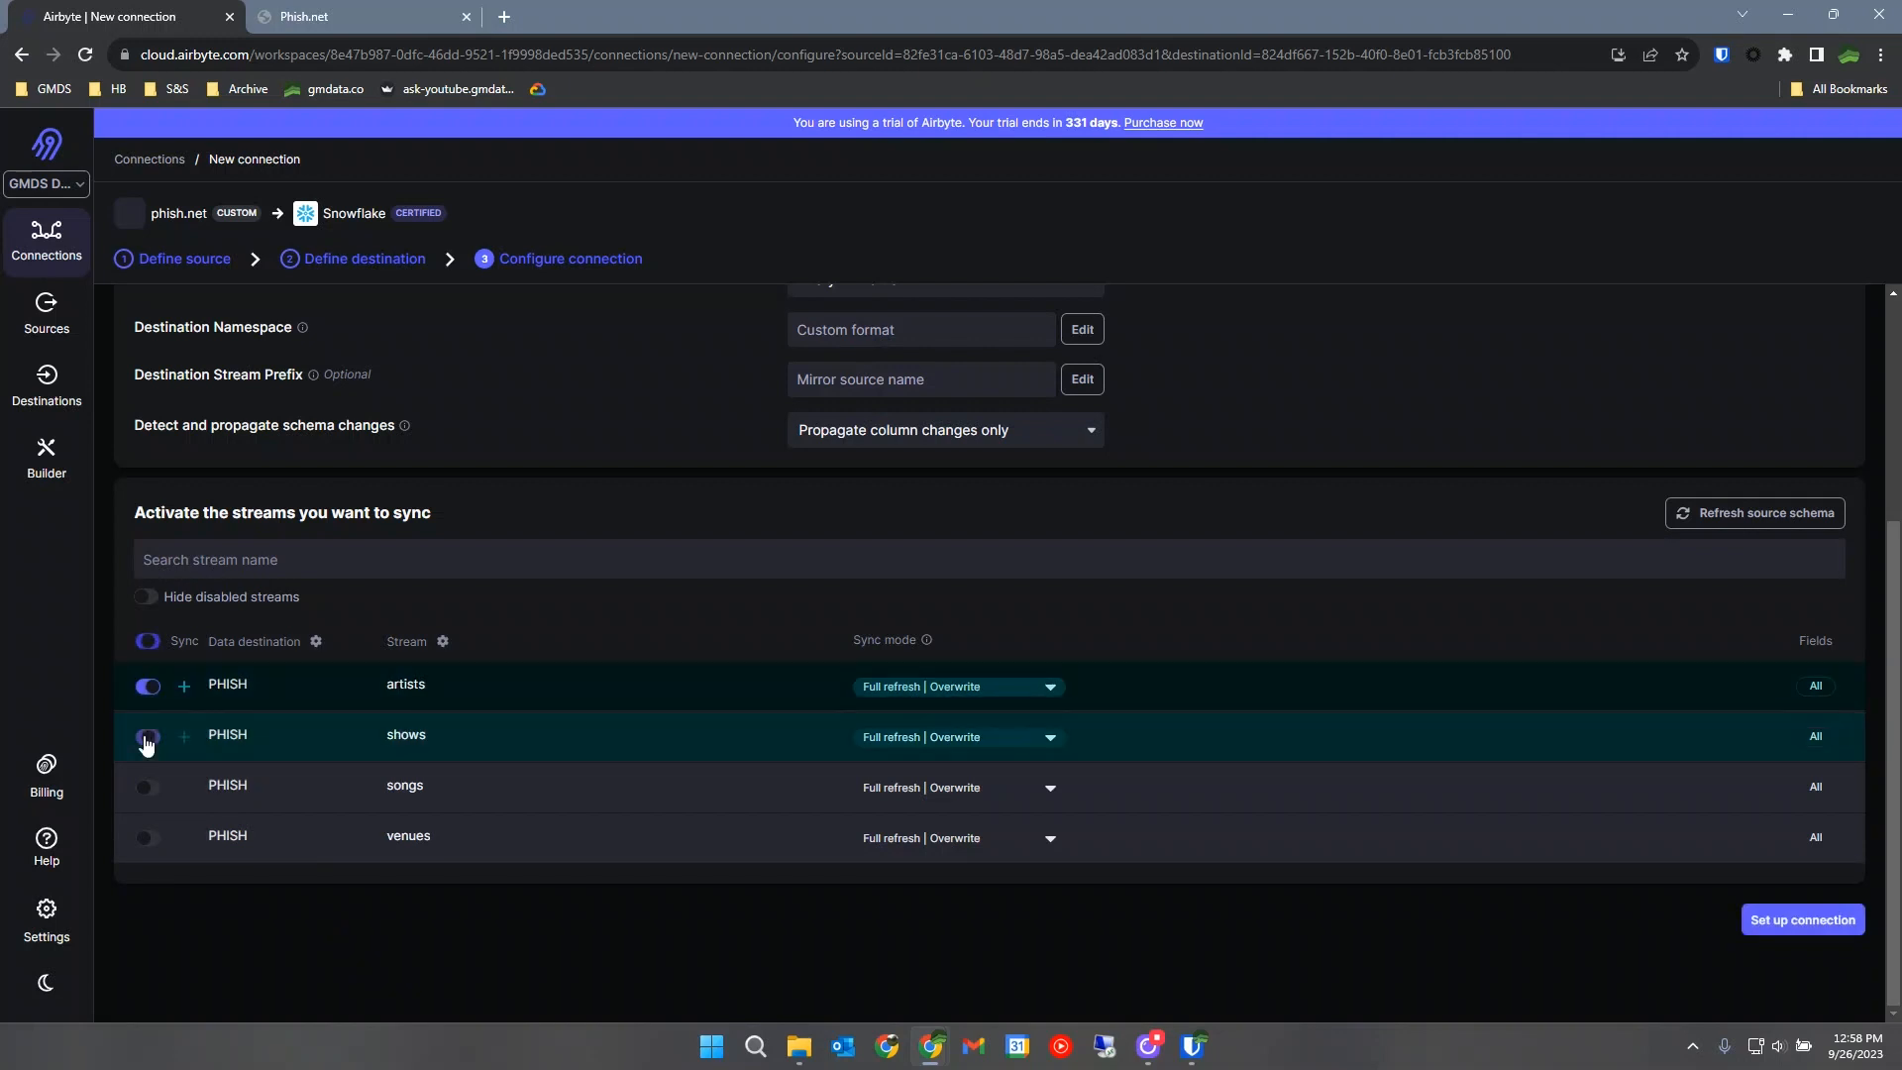
{"action": "left_click", "coordinate": [145, 790]}
{"action": "left_click", "coordinate": [145, 840]}
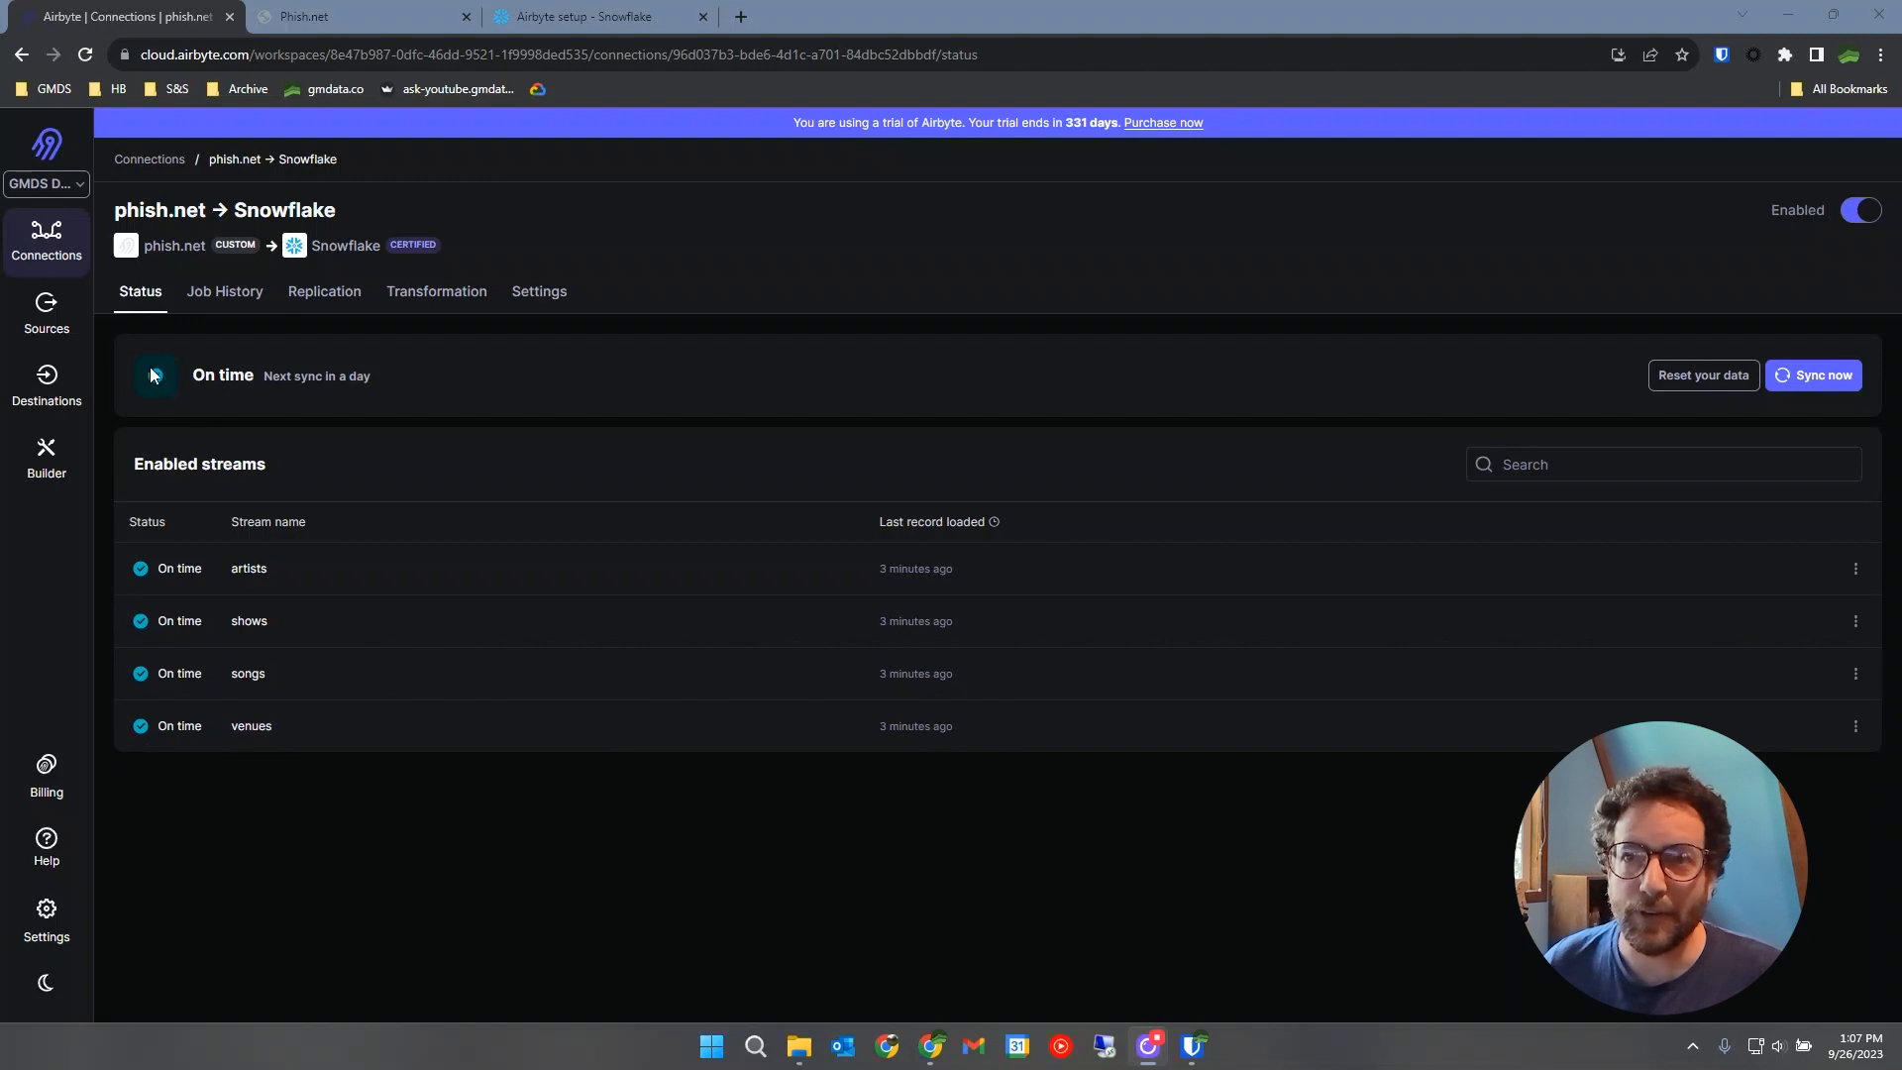
Switch to Snowflake, refresh the object list, and expand the AIRBYTE database to the tables of its PHISH schema.
{"action": "left_click", "coordinate": [603, 6]}
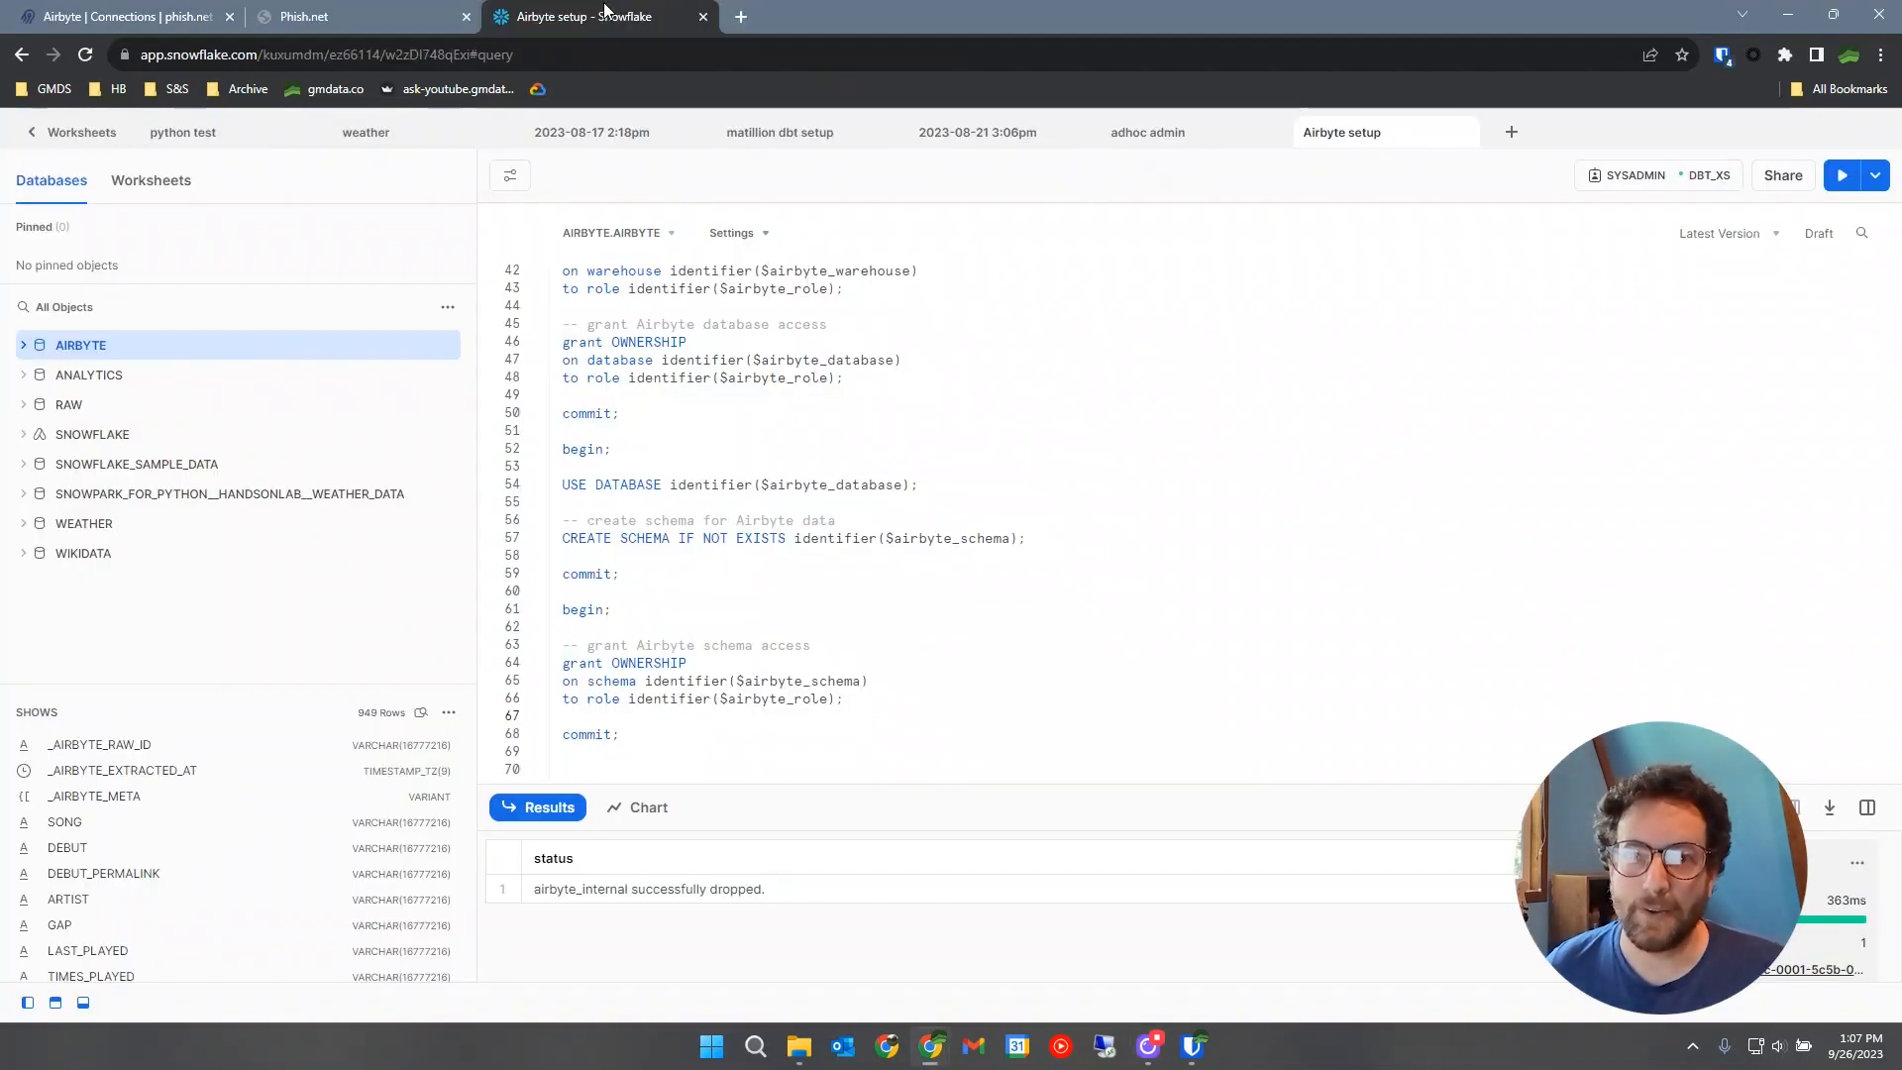
{"action": "left_click", "coordinate": [24, 346]}
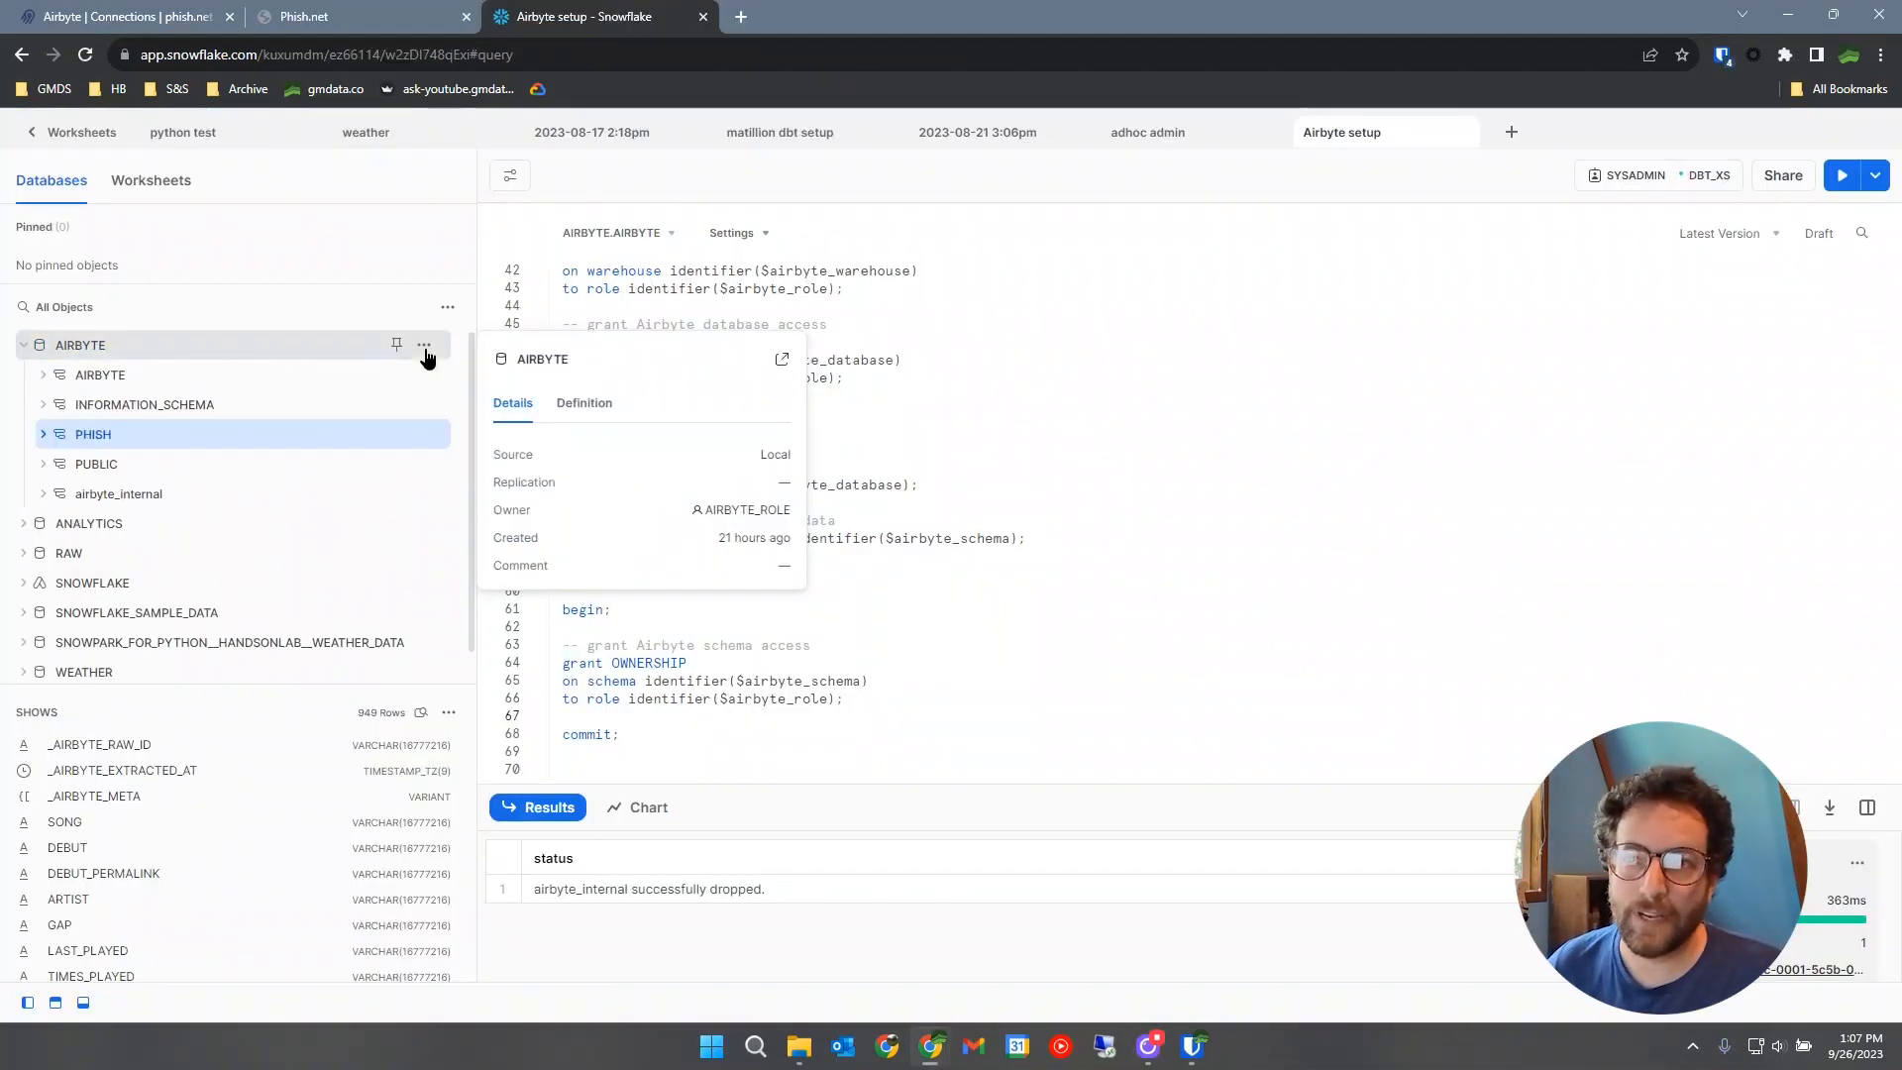
{"action": "left_click", "coordinate": [433, 346]}
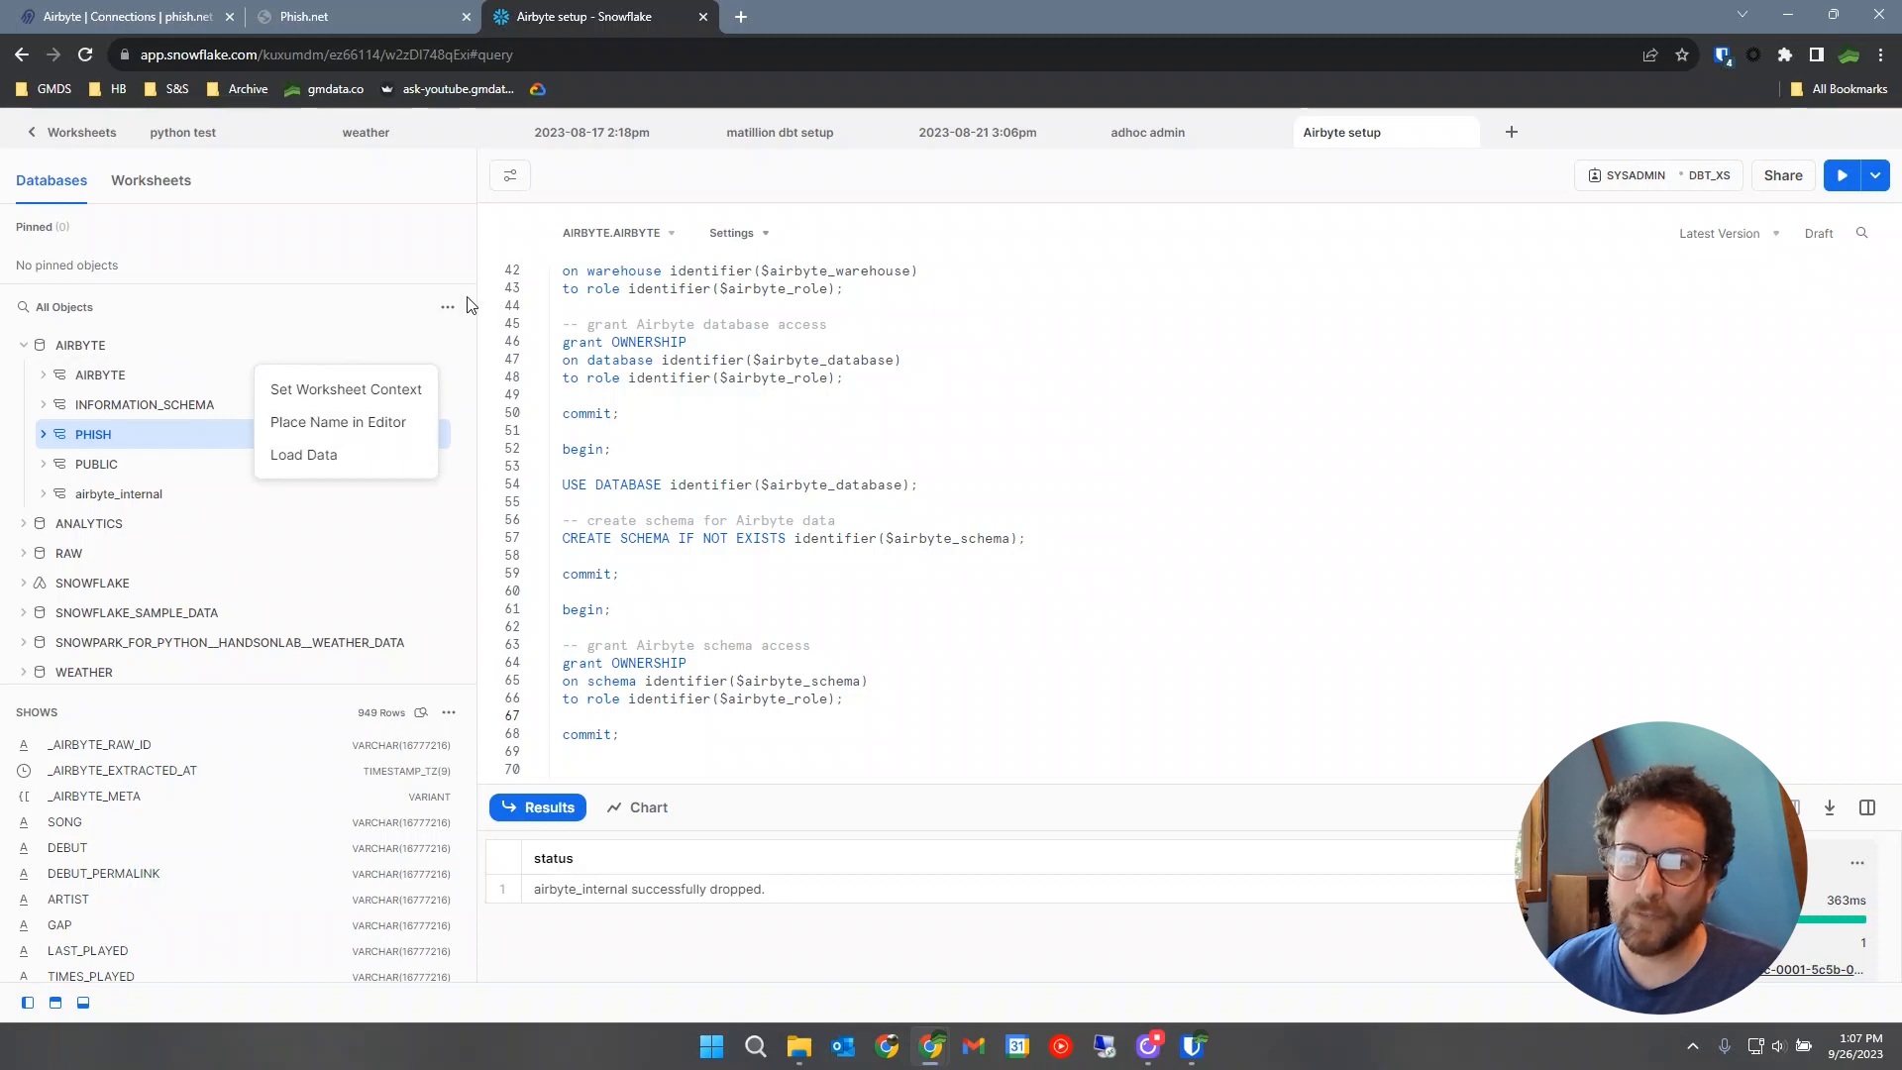
{"action": "left_click", "coordinate": [444, 310]}
{"action": "left_click", "coordinate": [412, 354]}
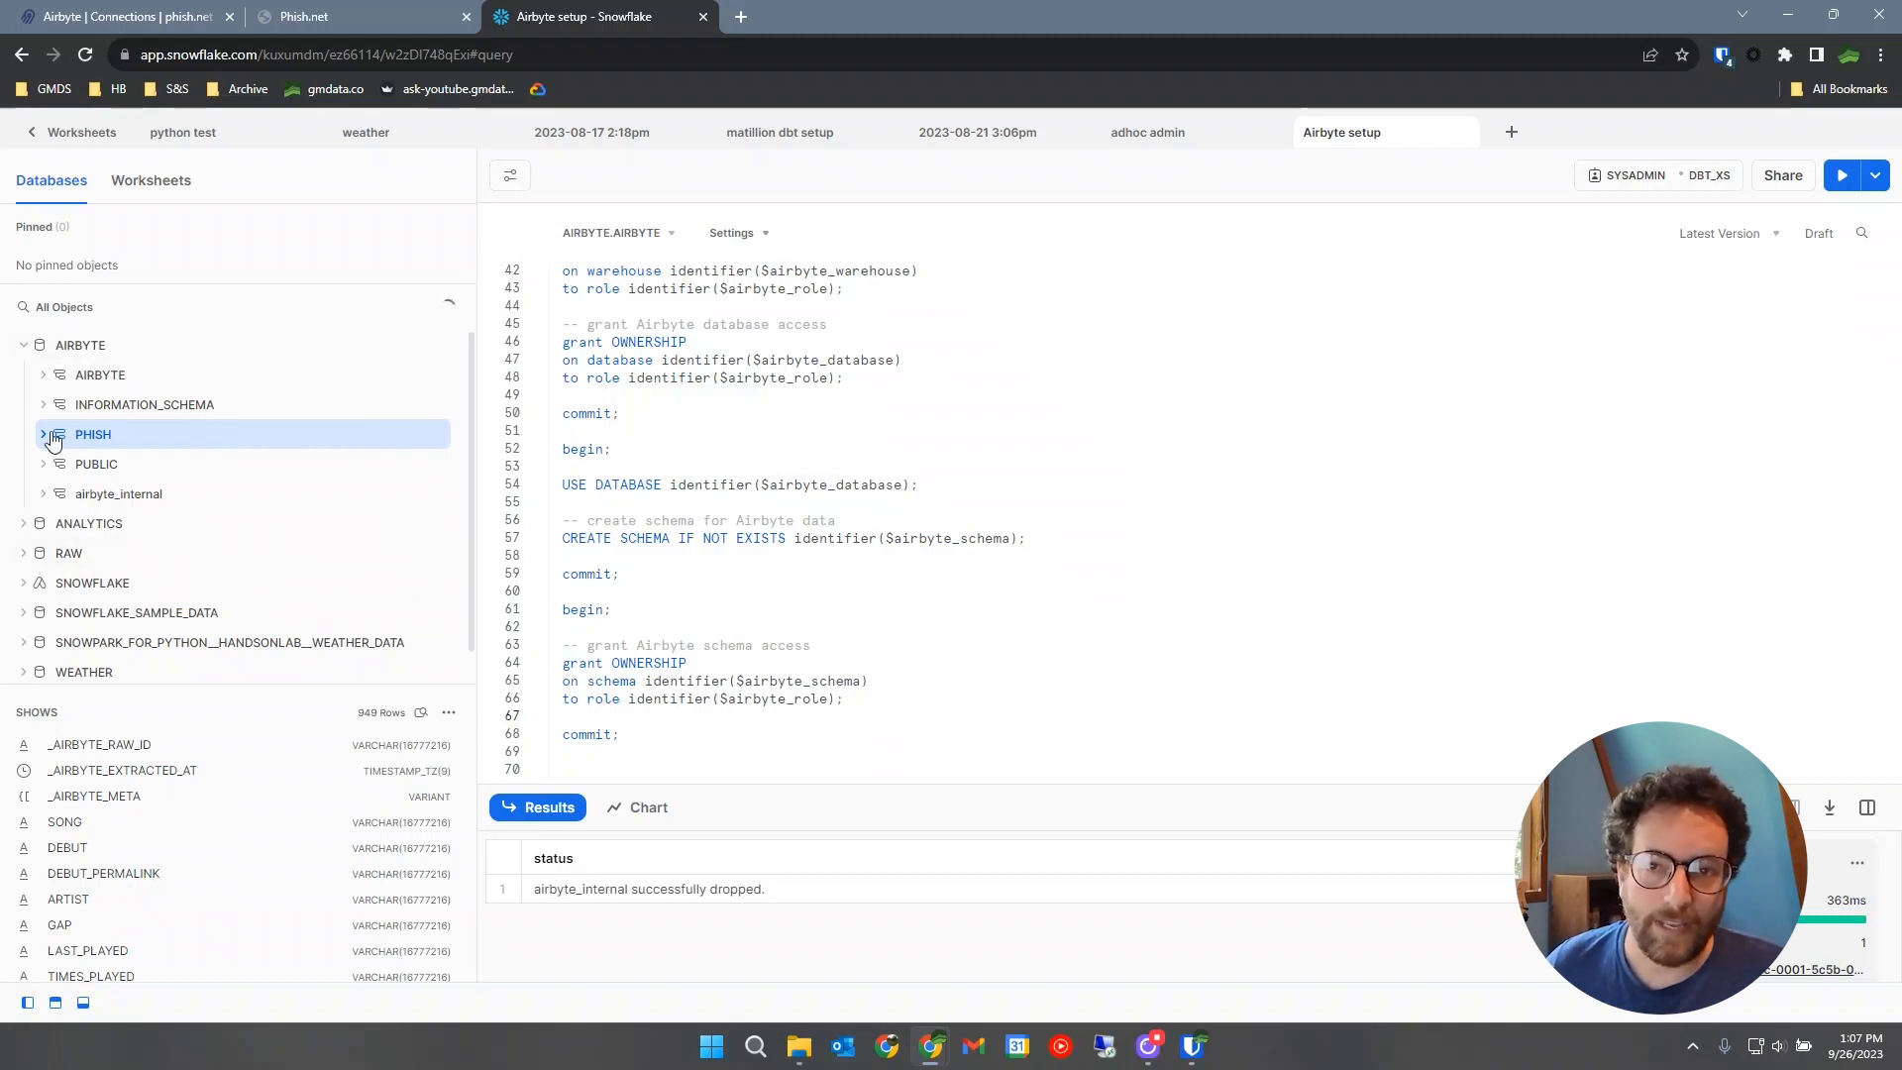
{"action": "left_click", "coordinate": [43, 440]}
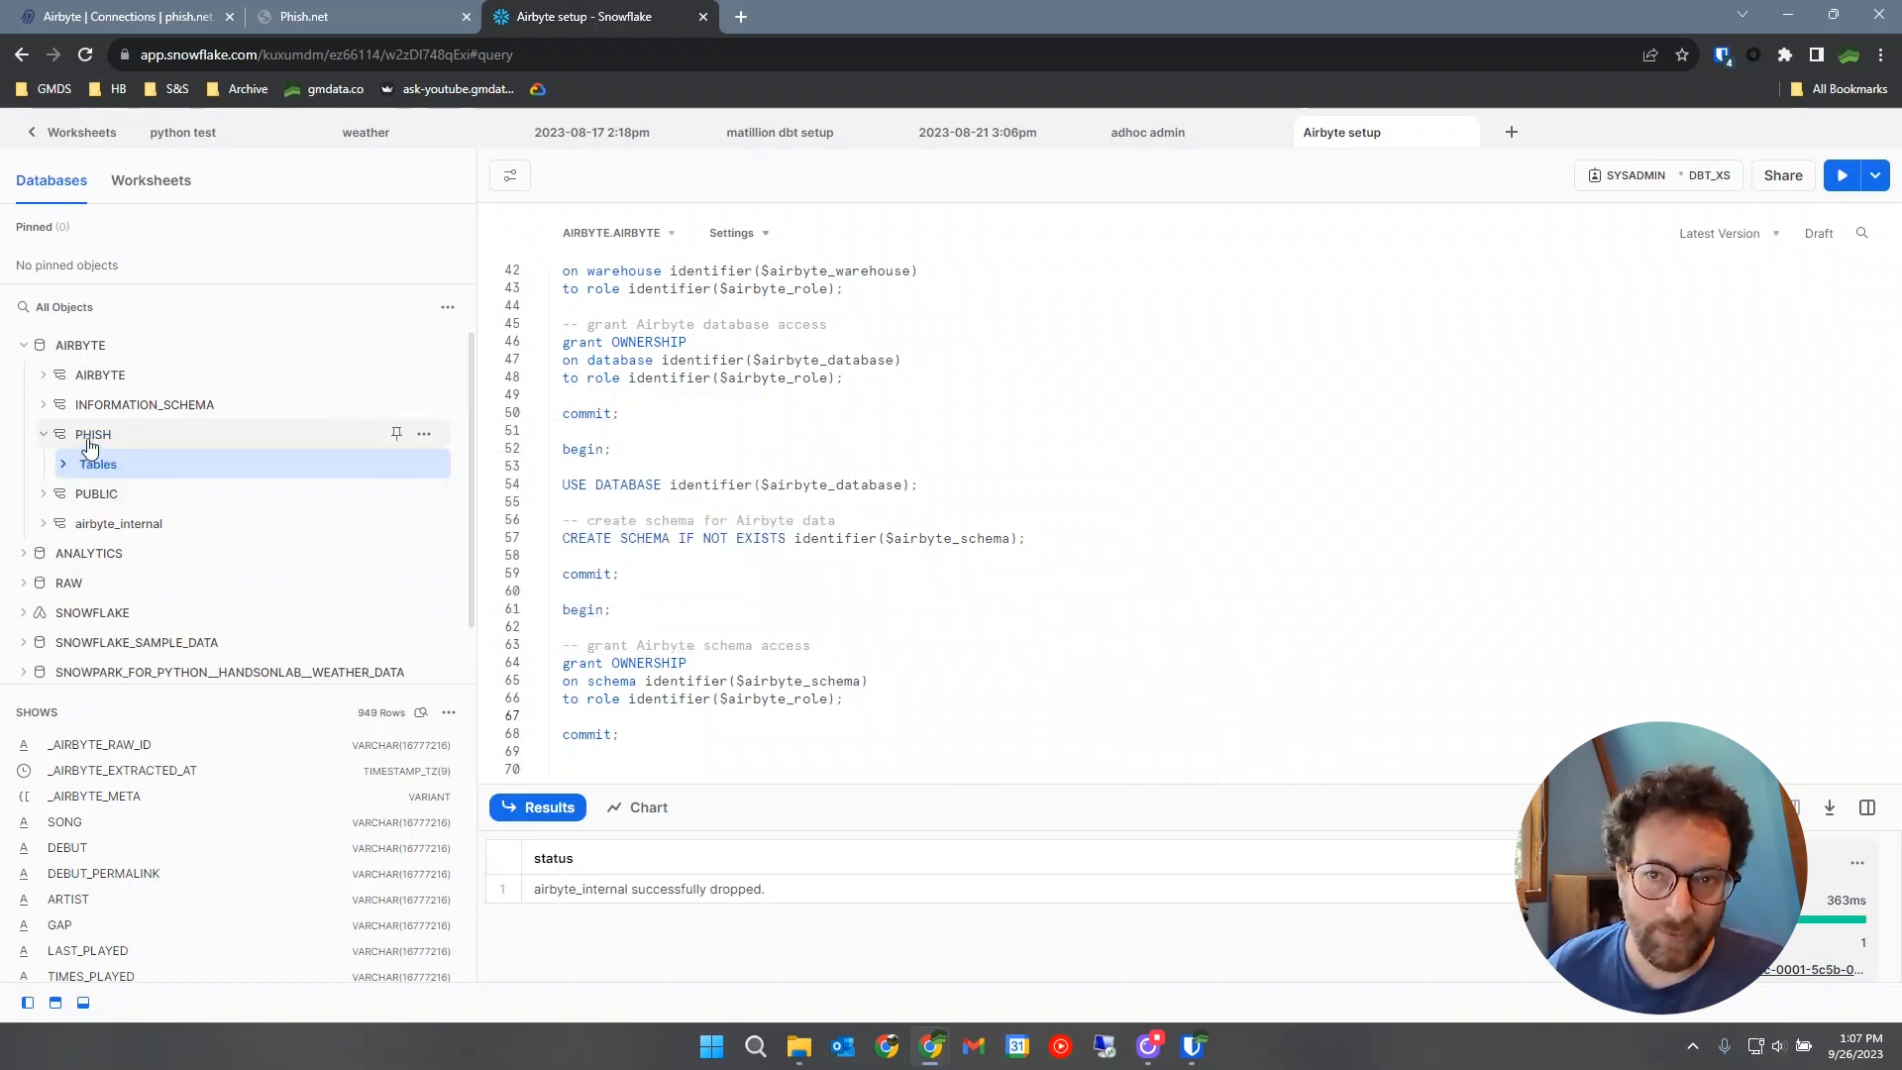
{"action": "left_click", "coordinate": [103, 469]}
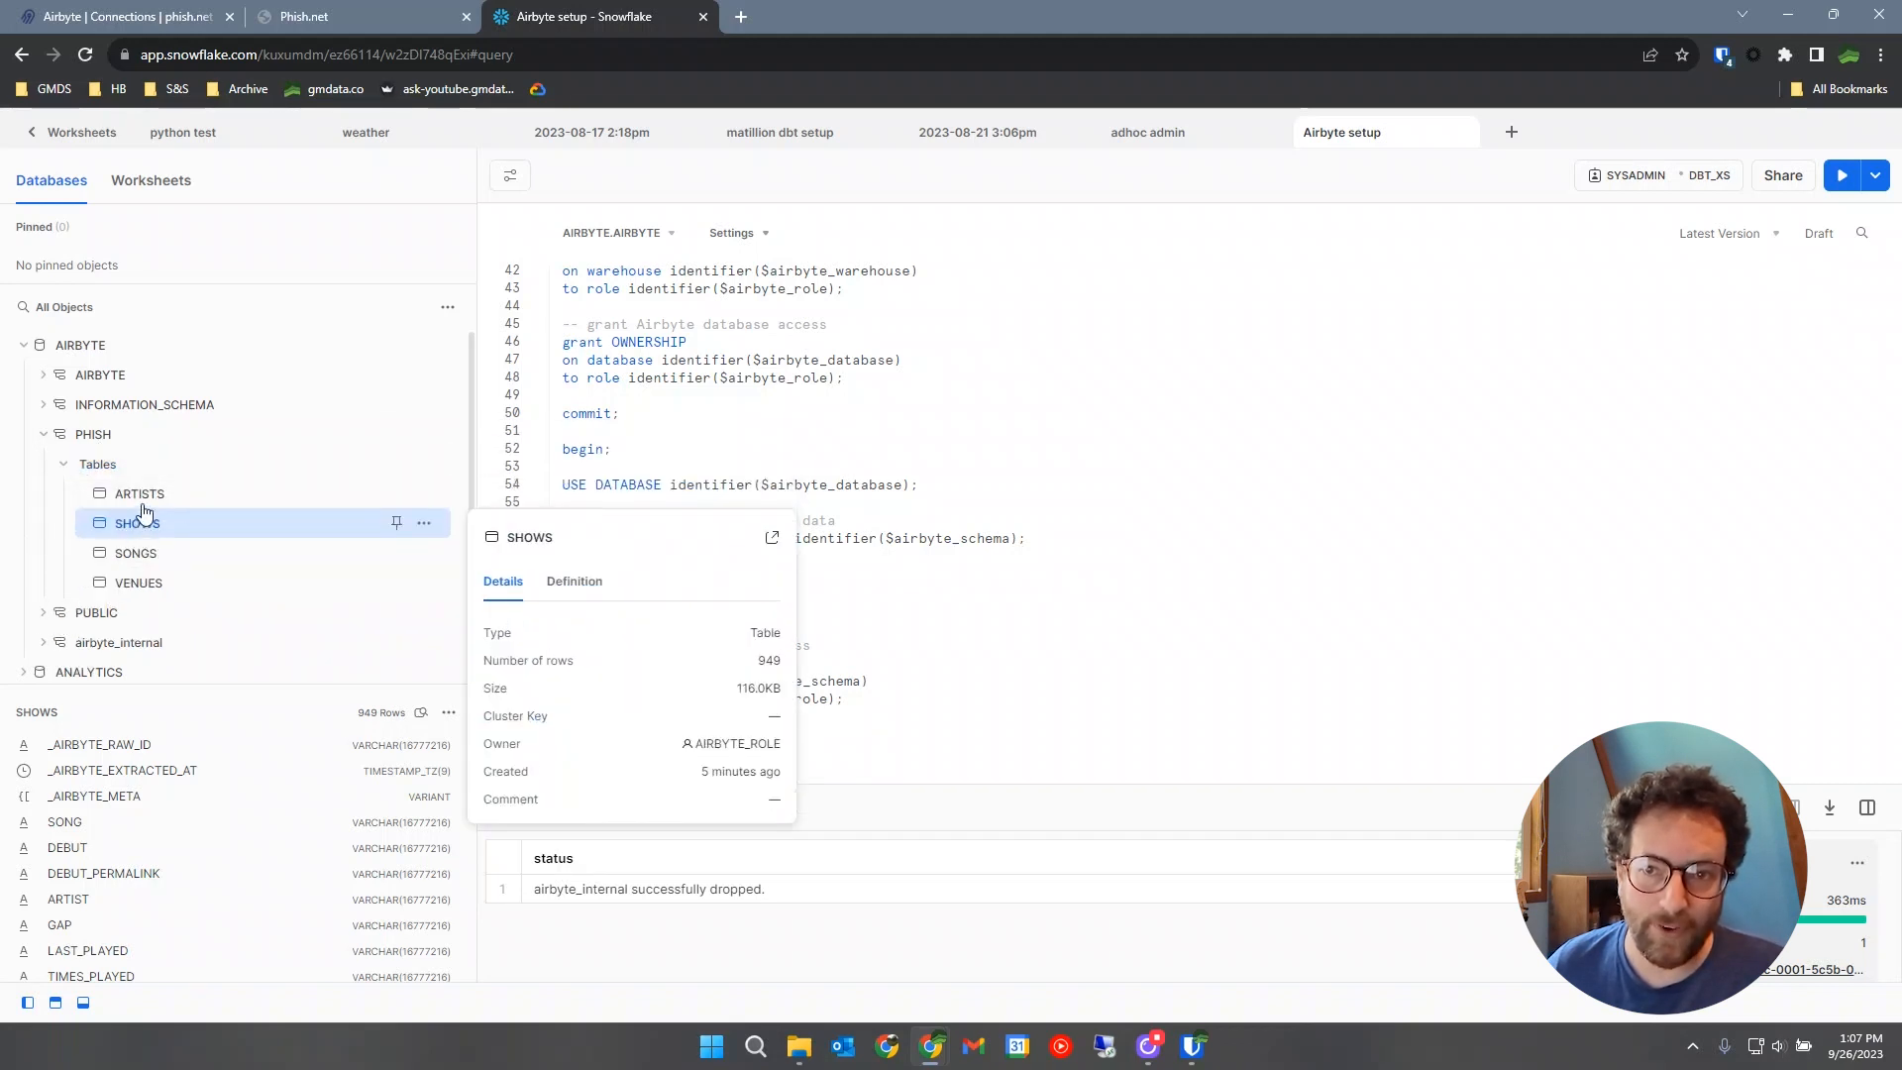
{"action": "mouse_move", "coordinate": [146, 594]}
Select the SONGS table in the PHISH schema and look through its column list.
{"action": "left_click", "coordinate": [139, 555]}
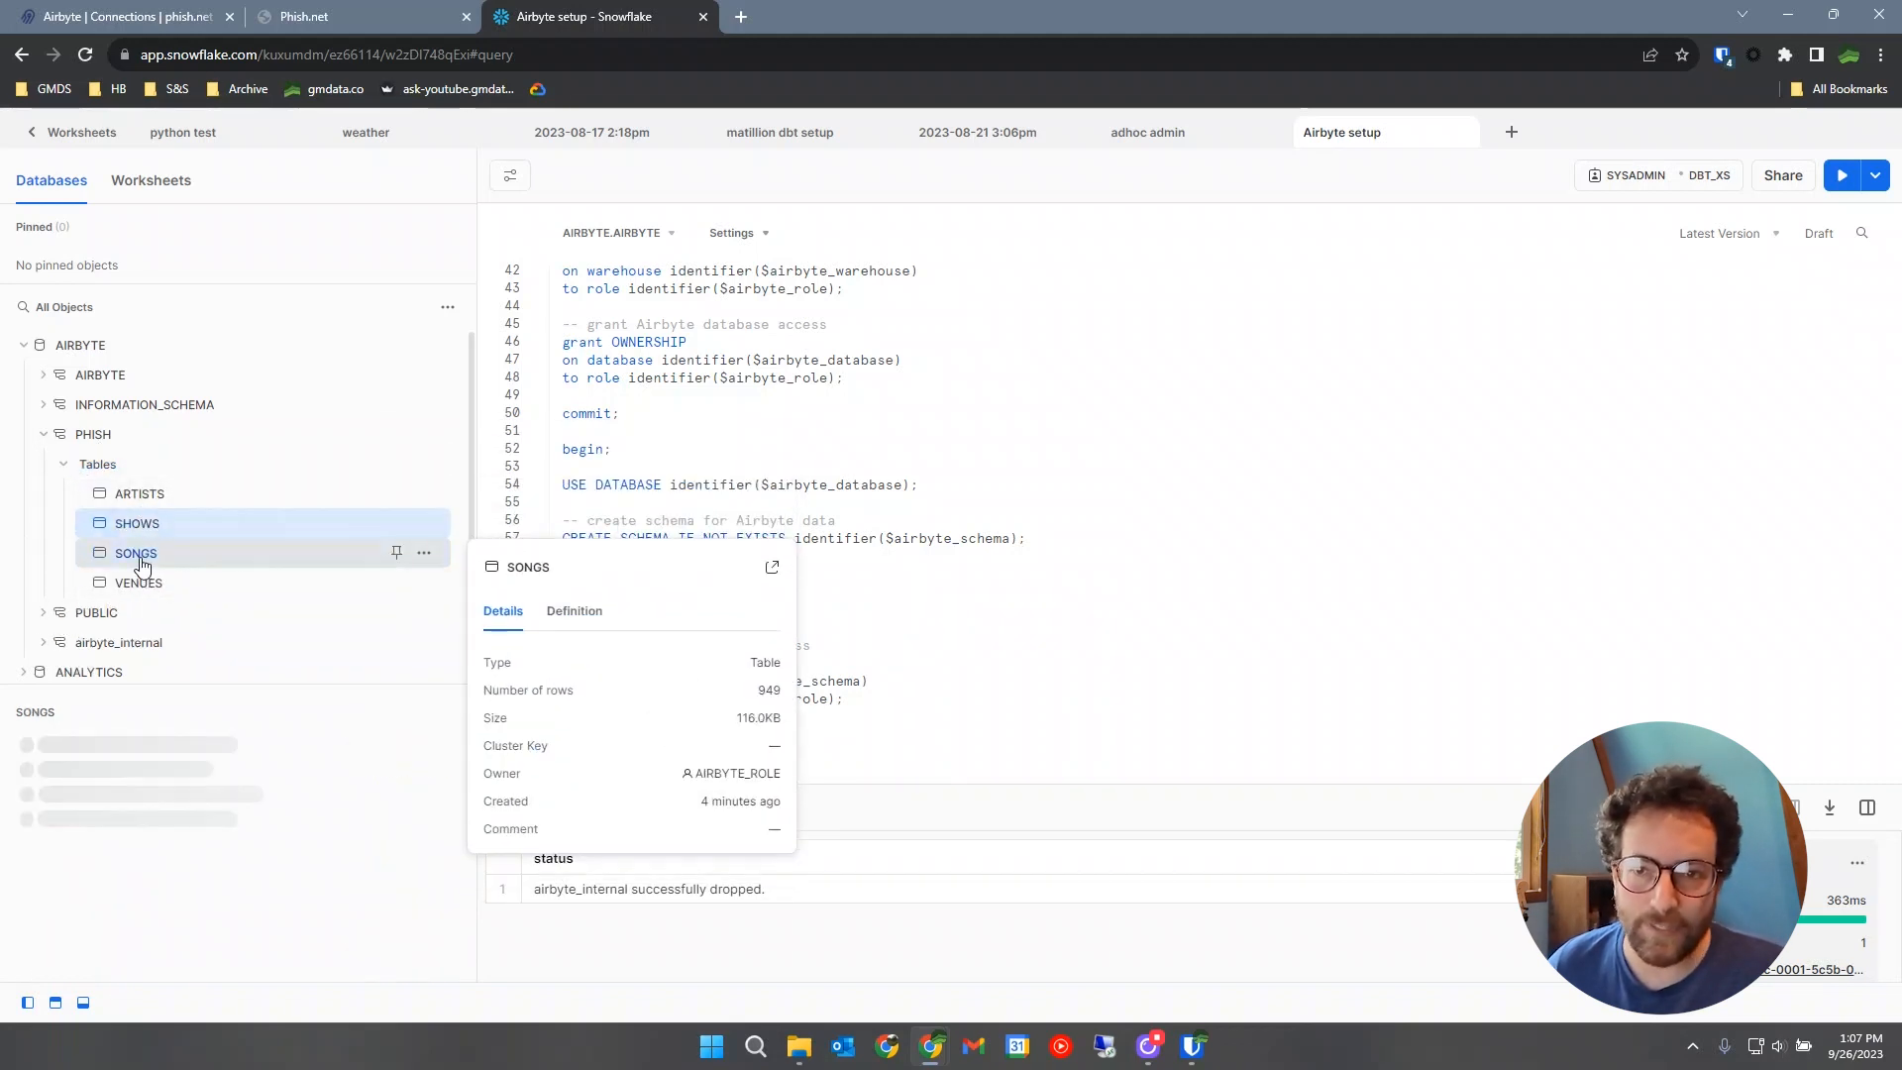
{"action": "scroll", "coordinate": [148, 911], "scroll_direction": "down", "scroll_amount": 2}
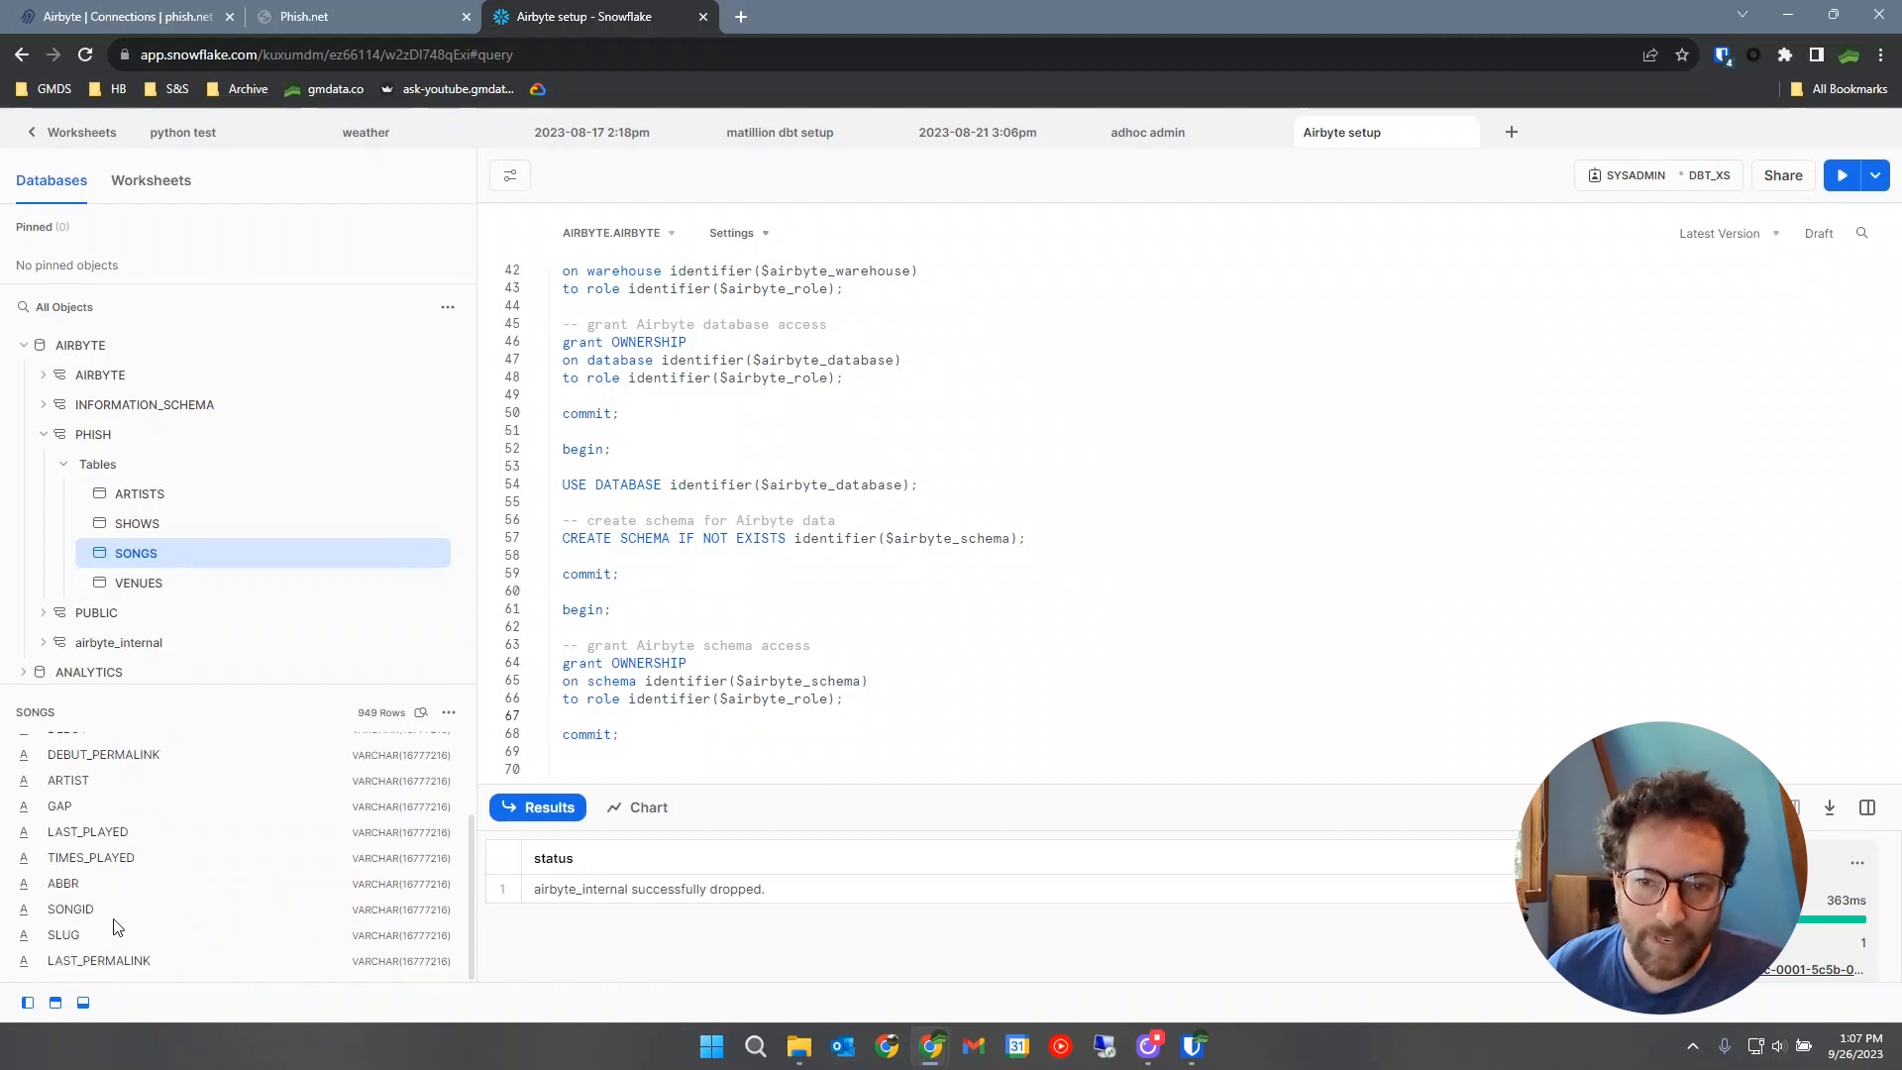
{"action": "scroll", "coordinate": [149, 891], "scroll_direction": "up", "scroll_amount": 2}
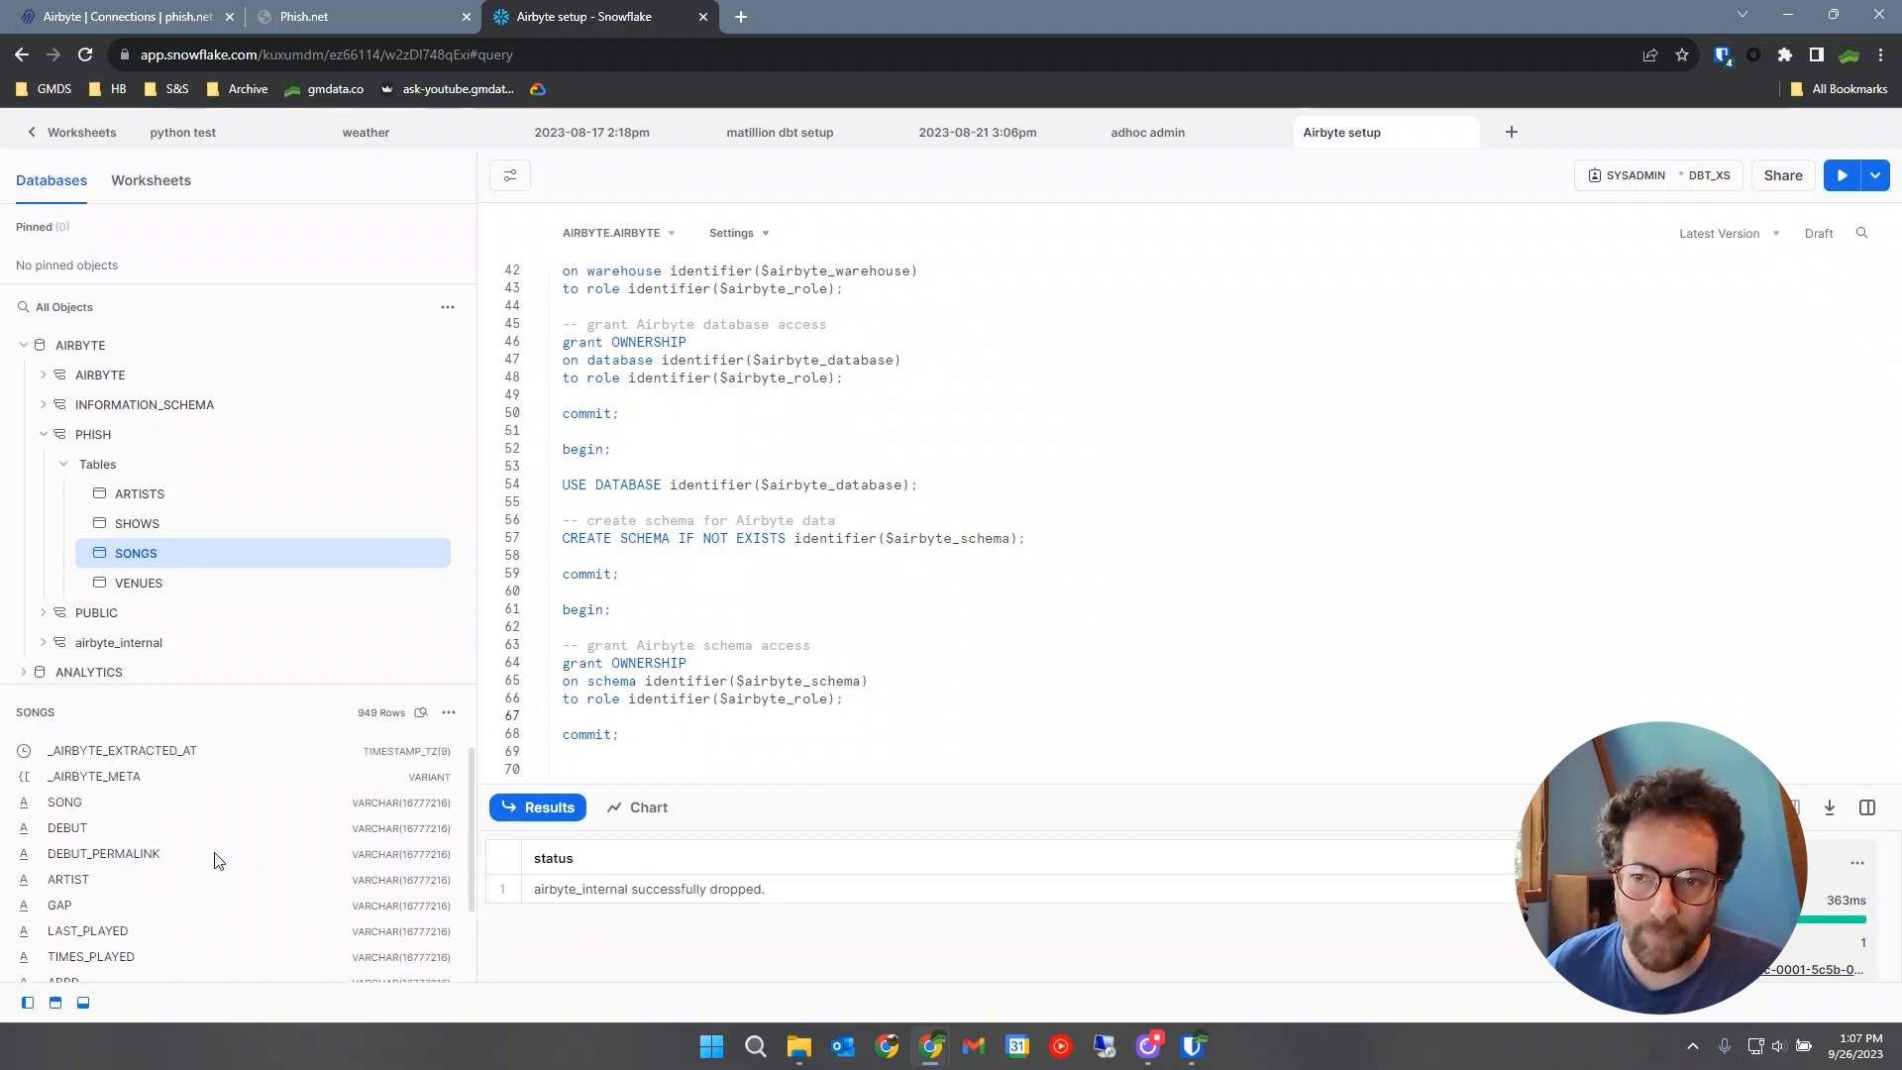
Preview the SONGS table's data and examine its rows across all columns, including the artist of row 9, before closing the preview.
{"action": "left_click", "coordinate": [420, 712]}
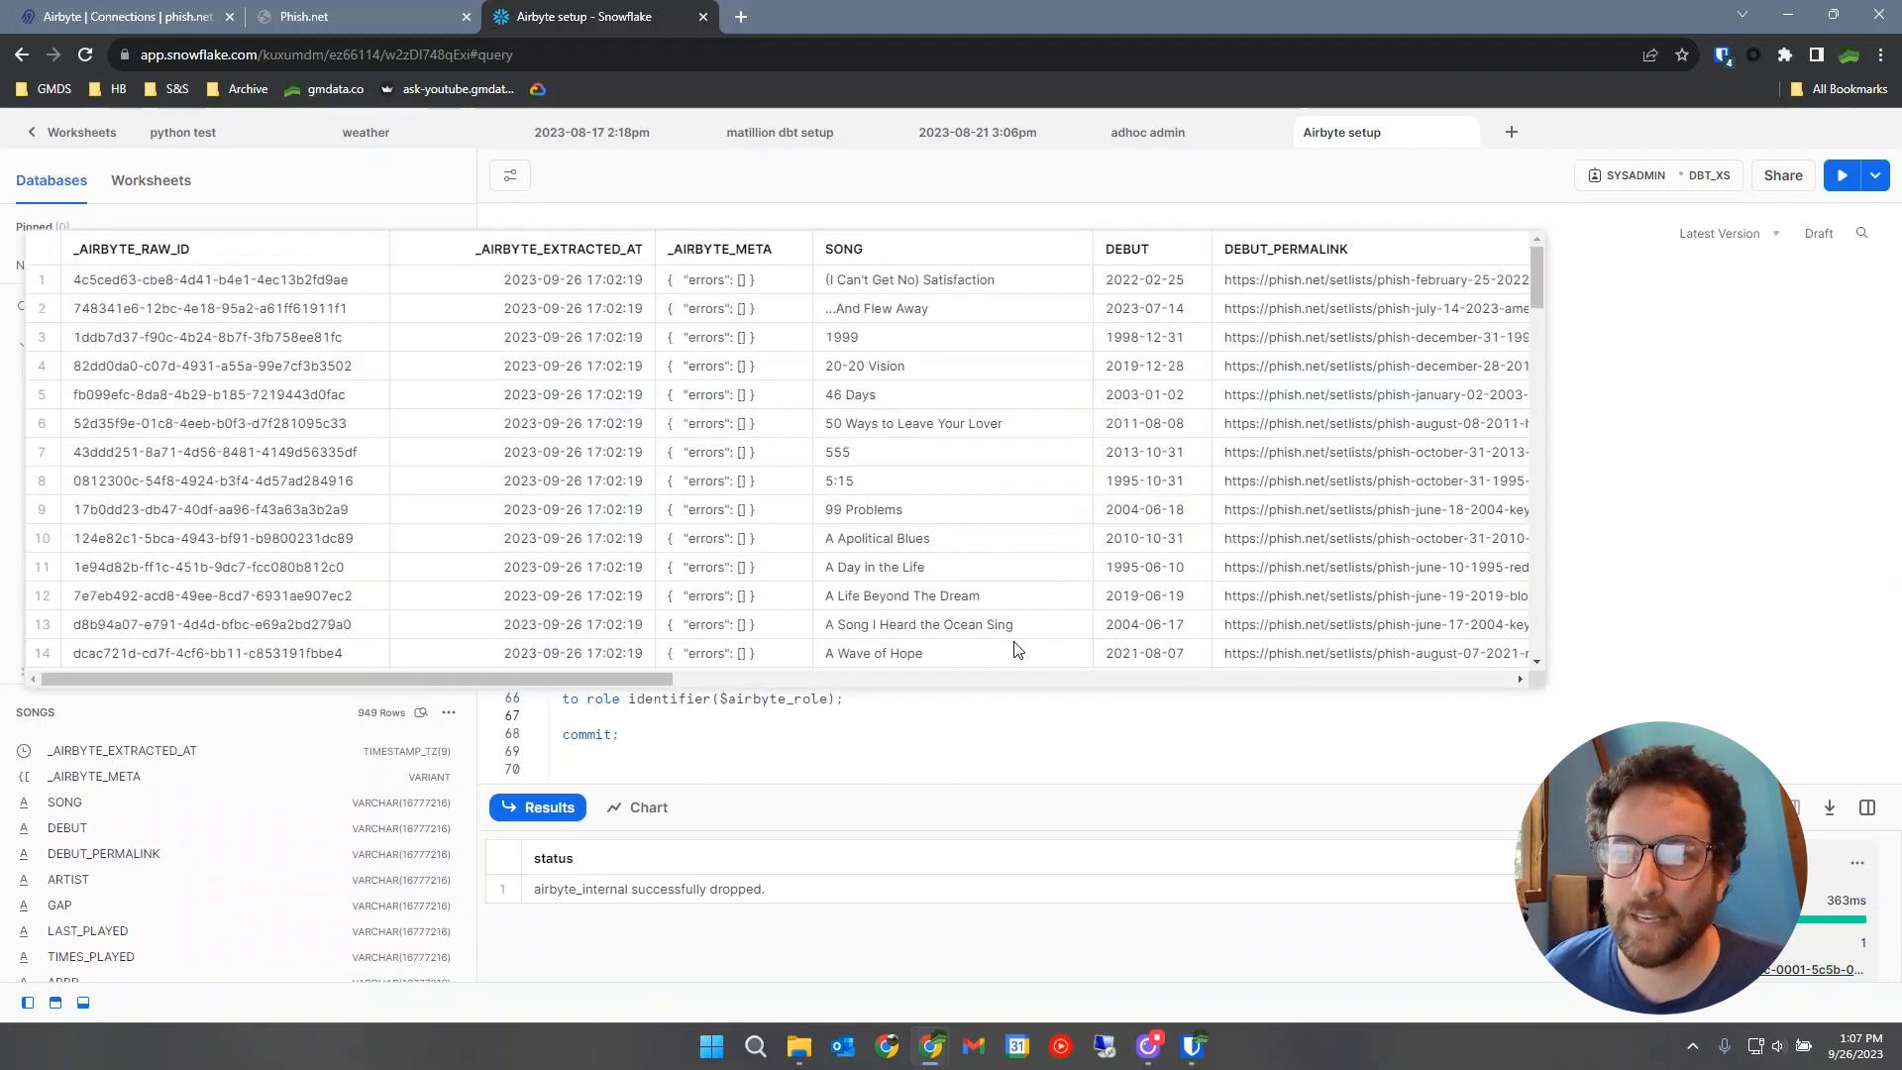
{"action": "left_click_drag", "start_coordinate": [576, 681], "coordinate": [77, 244]}
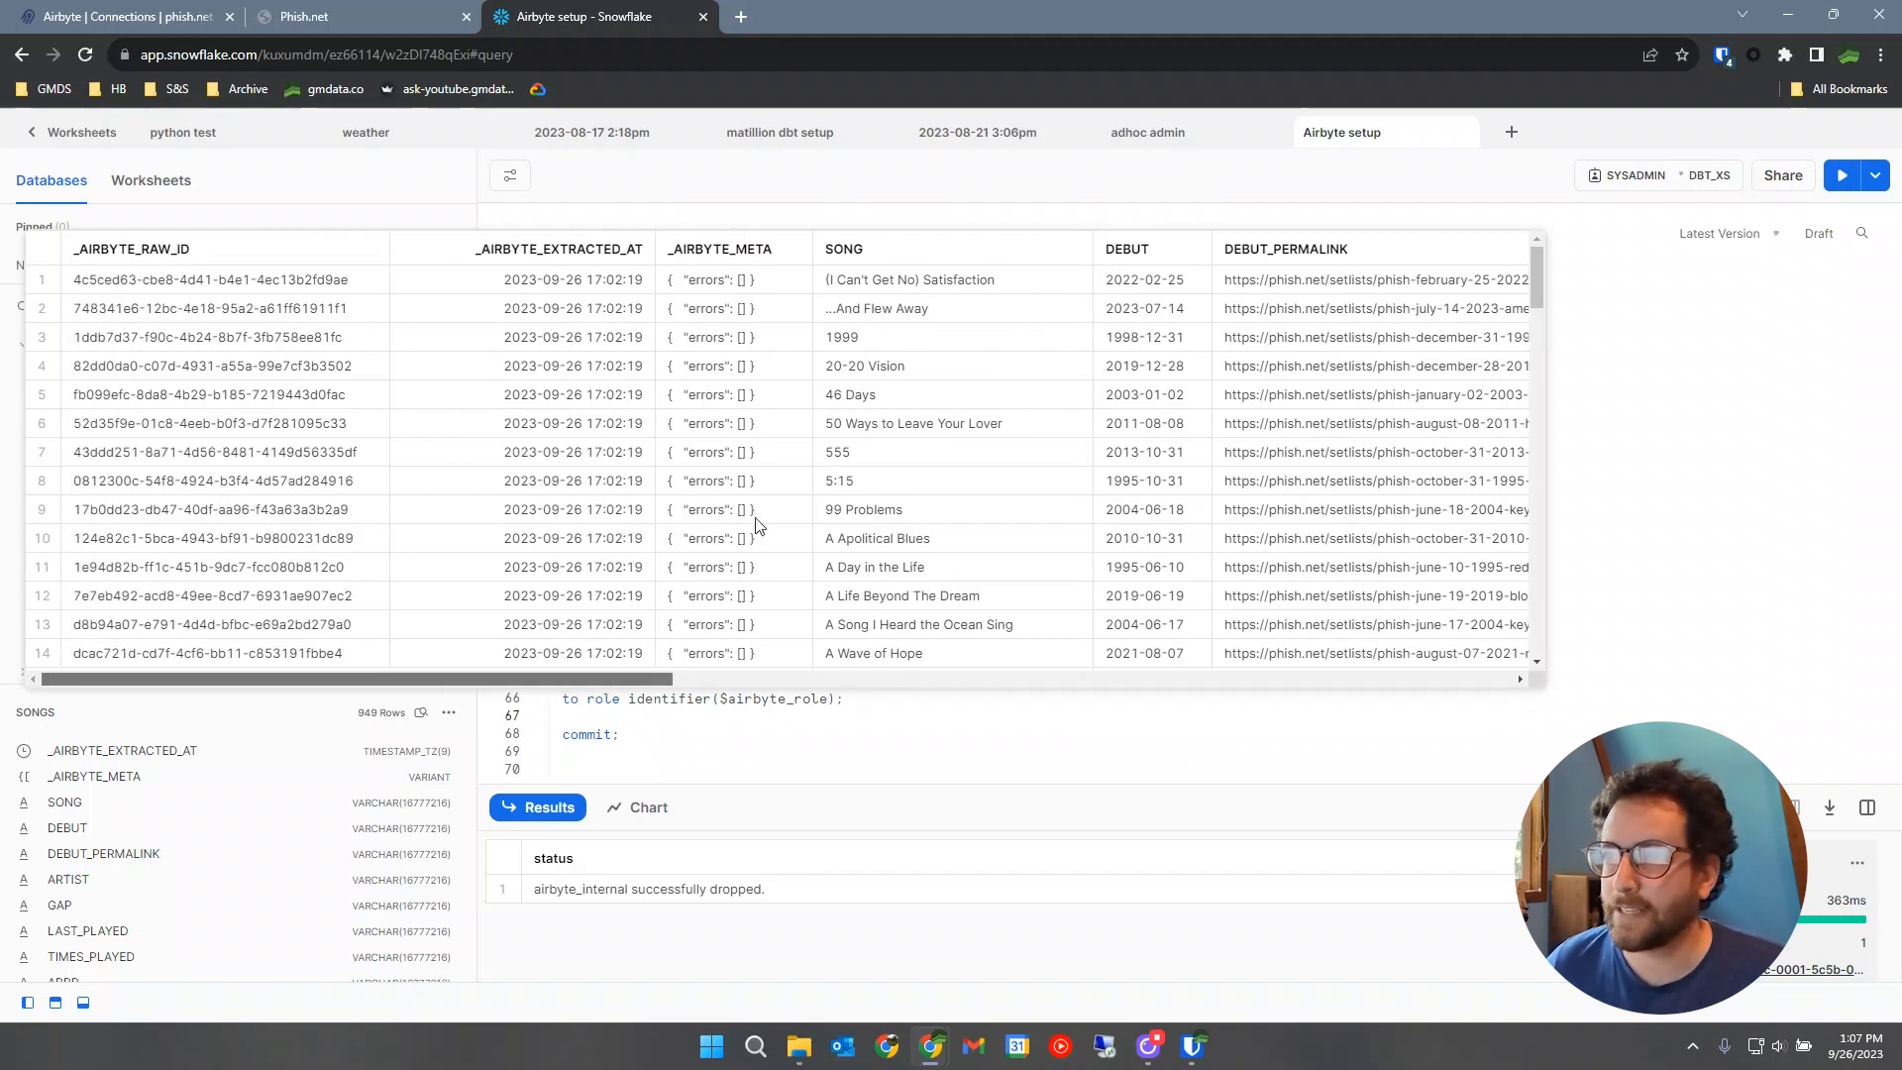
{"action": "left_click_drag", "start_coordinate": [635, 690], "coordinate": [1162, 705]}
{"action": "scroll", "coordinate": [730, 466], "scroll_direction": "down", "scroll_amount": 10}
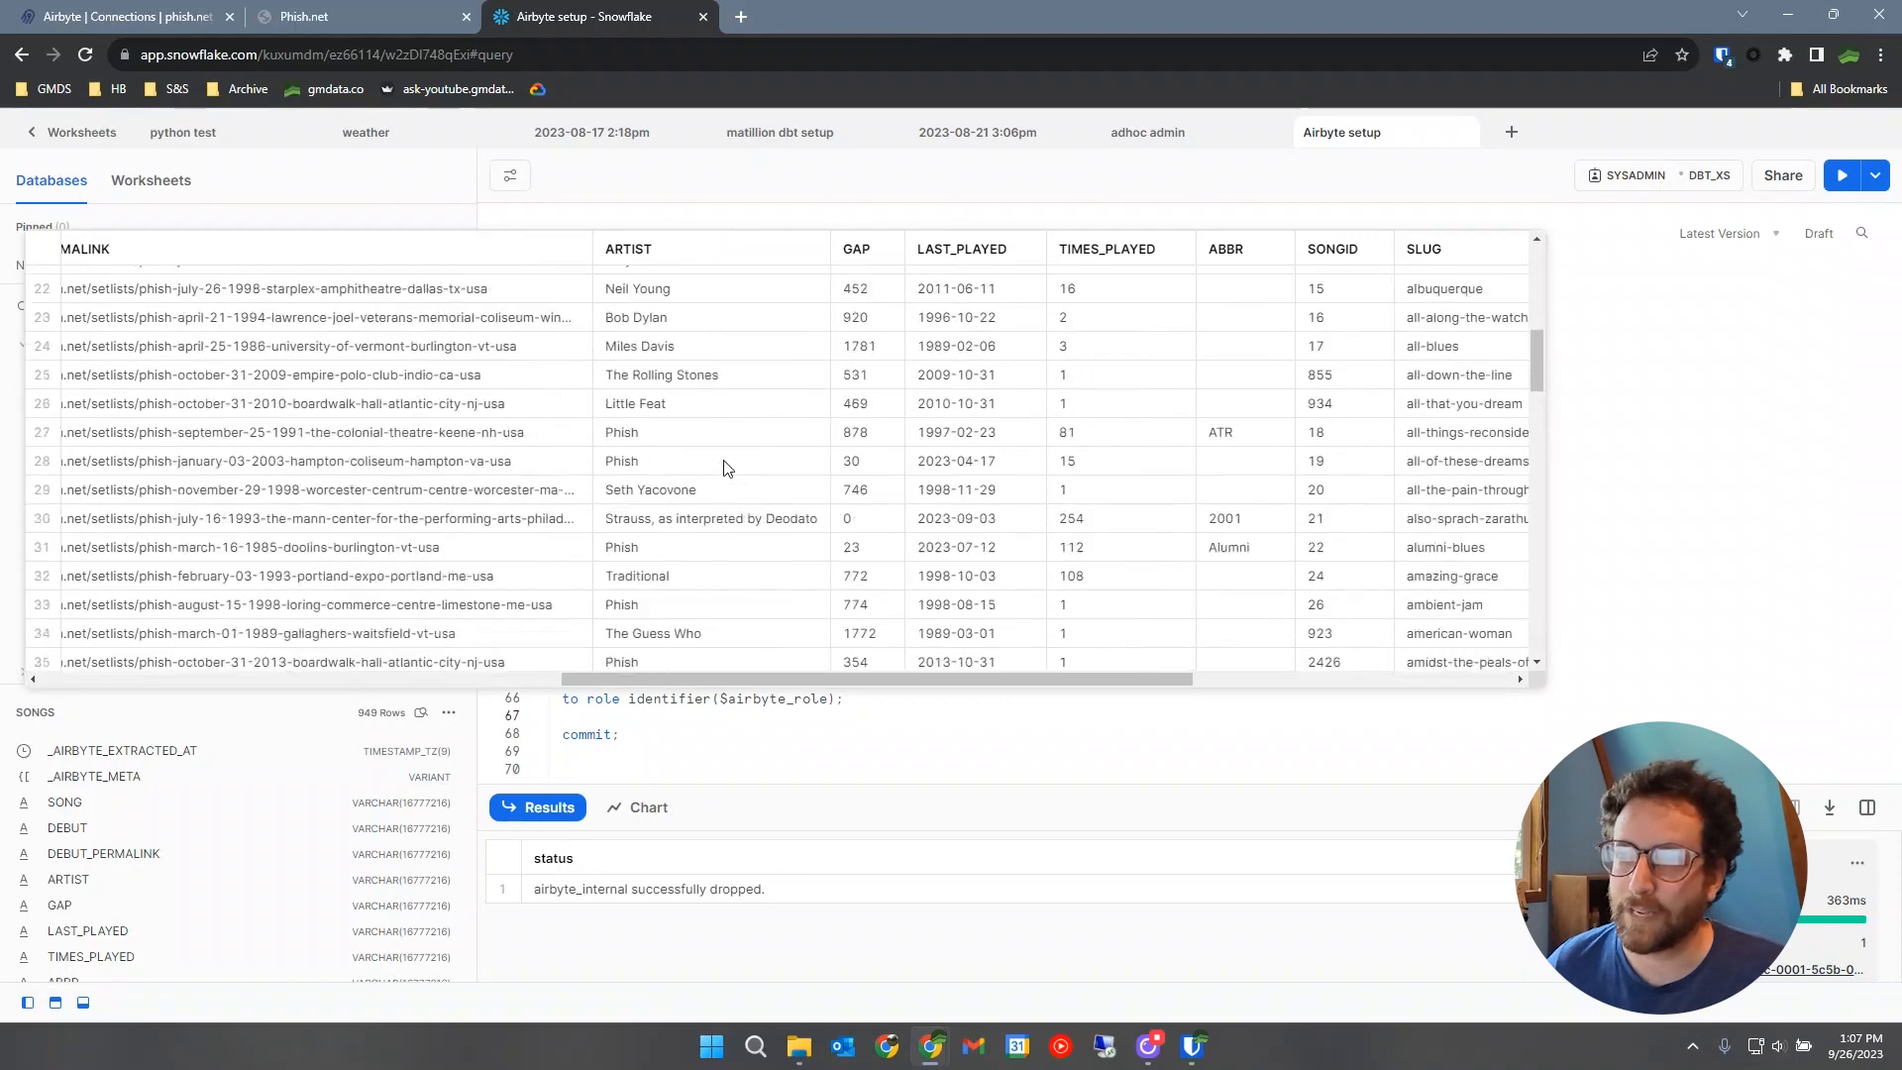
{"action": "scroll", "coordinate": [742, 572], "scroll_direction": "down", "scroll_amount": 1}
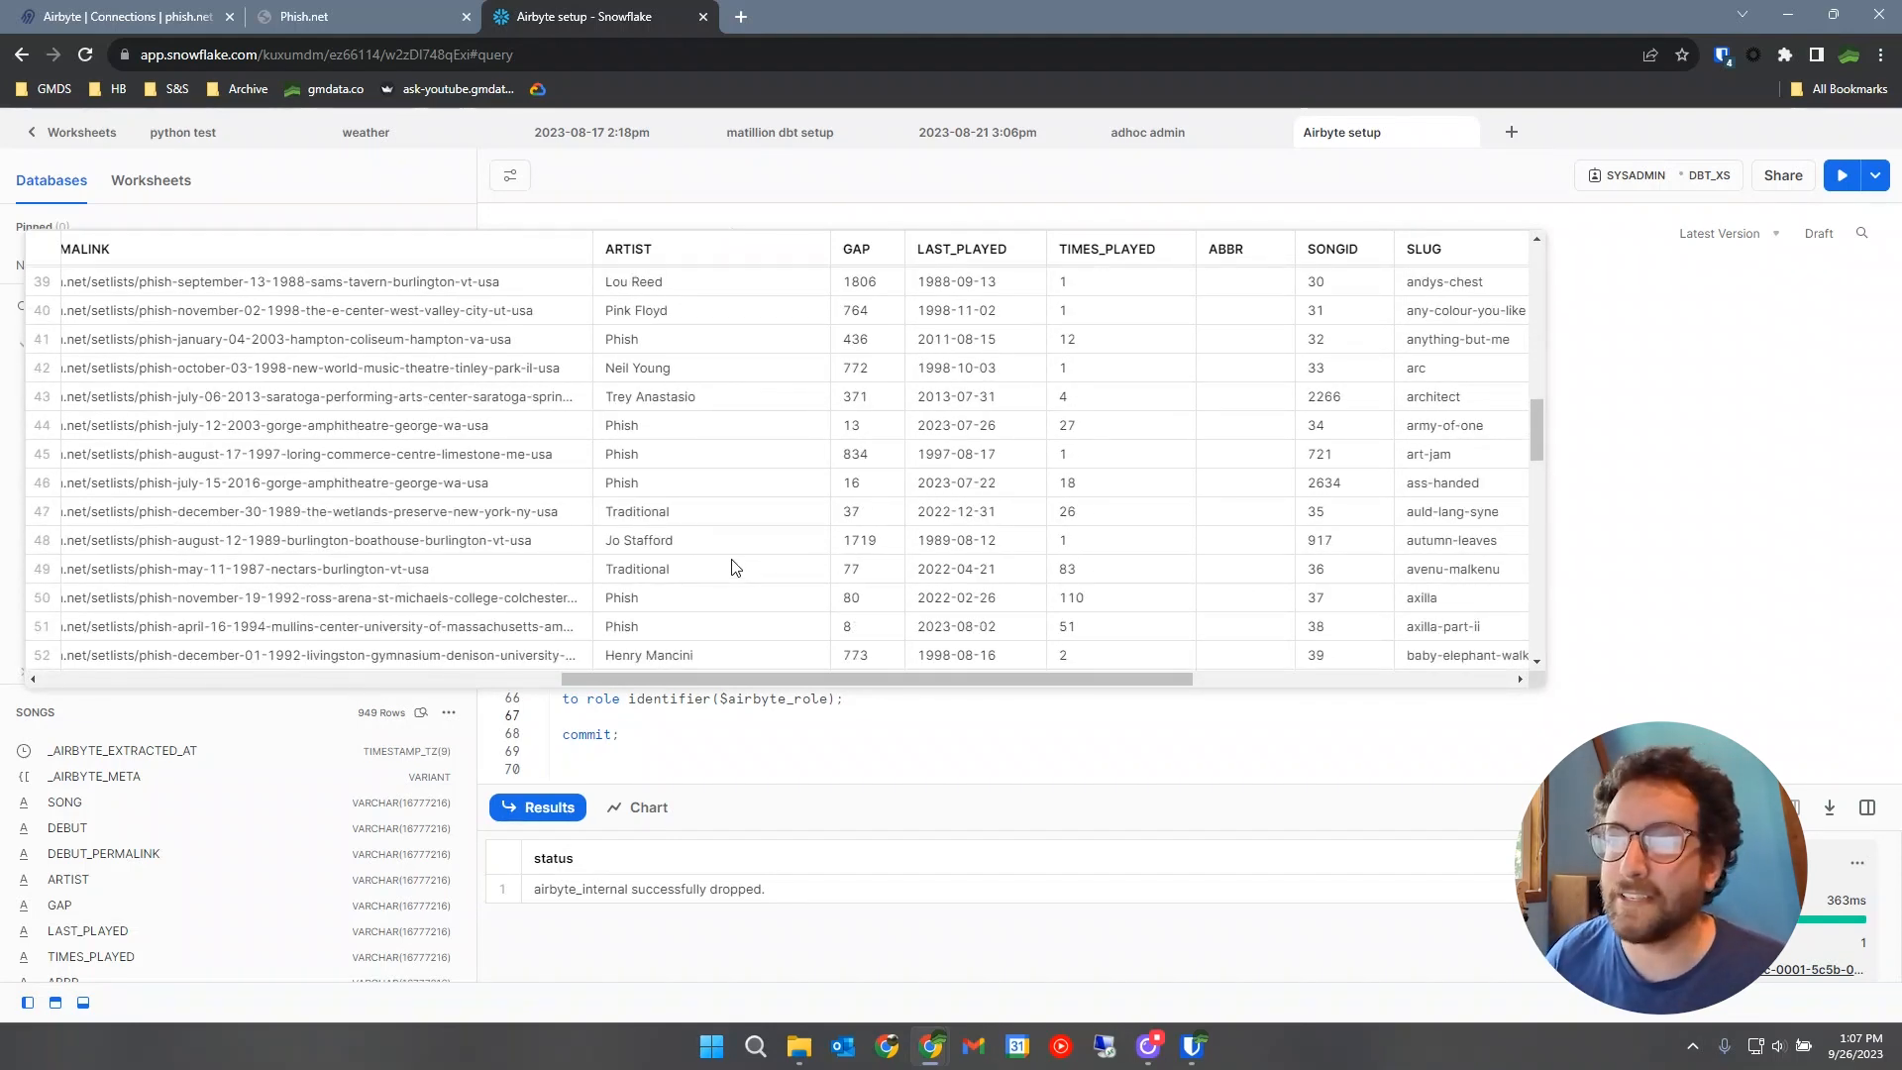
{"action": "scroll", "coordinate": [718, 557], "scroll_direction": "up", "scroll_amount": 10}
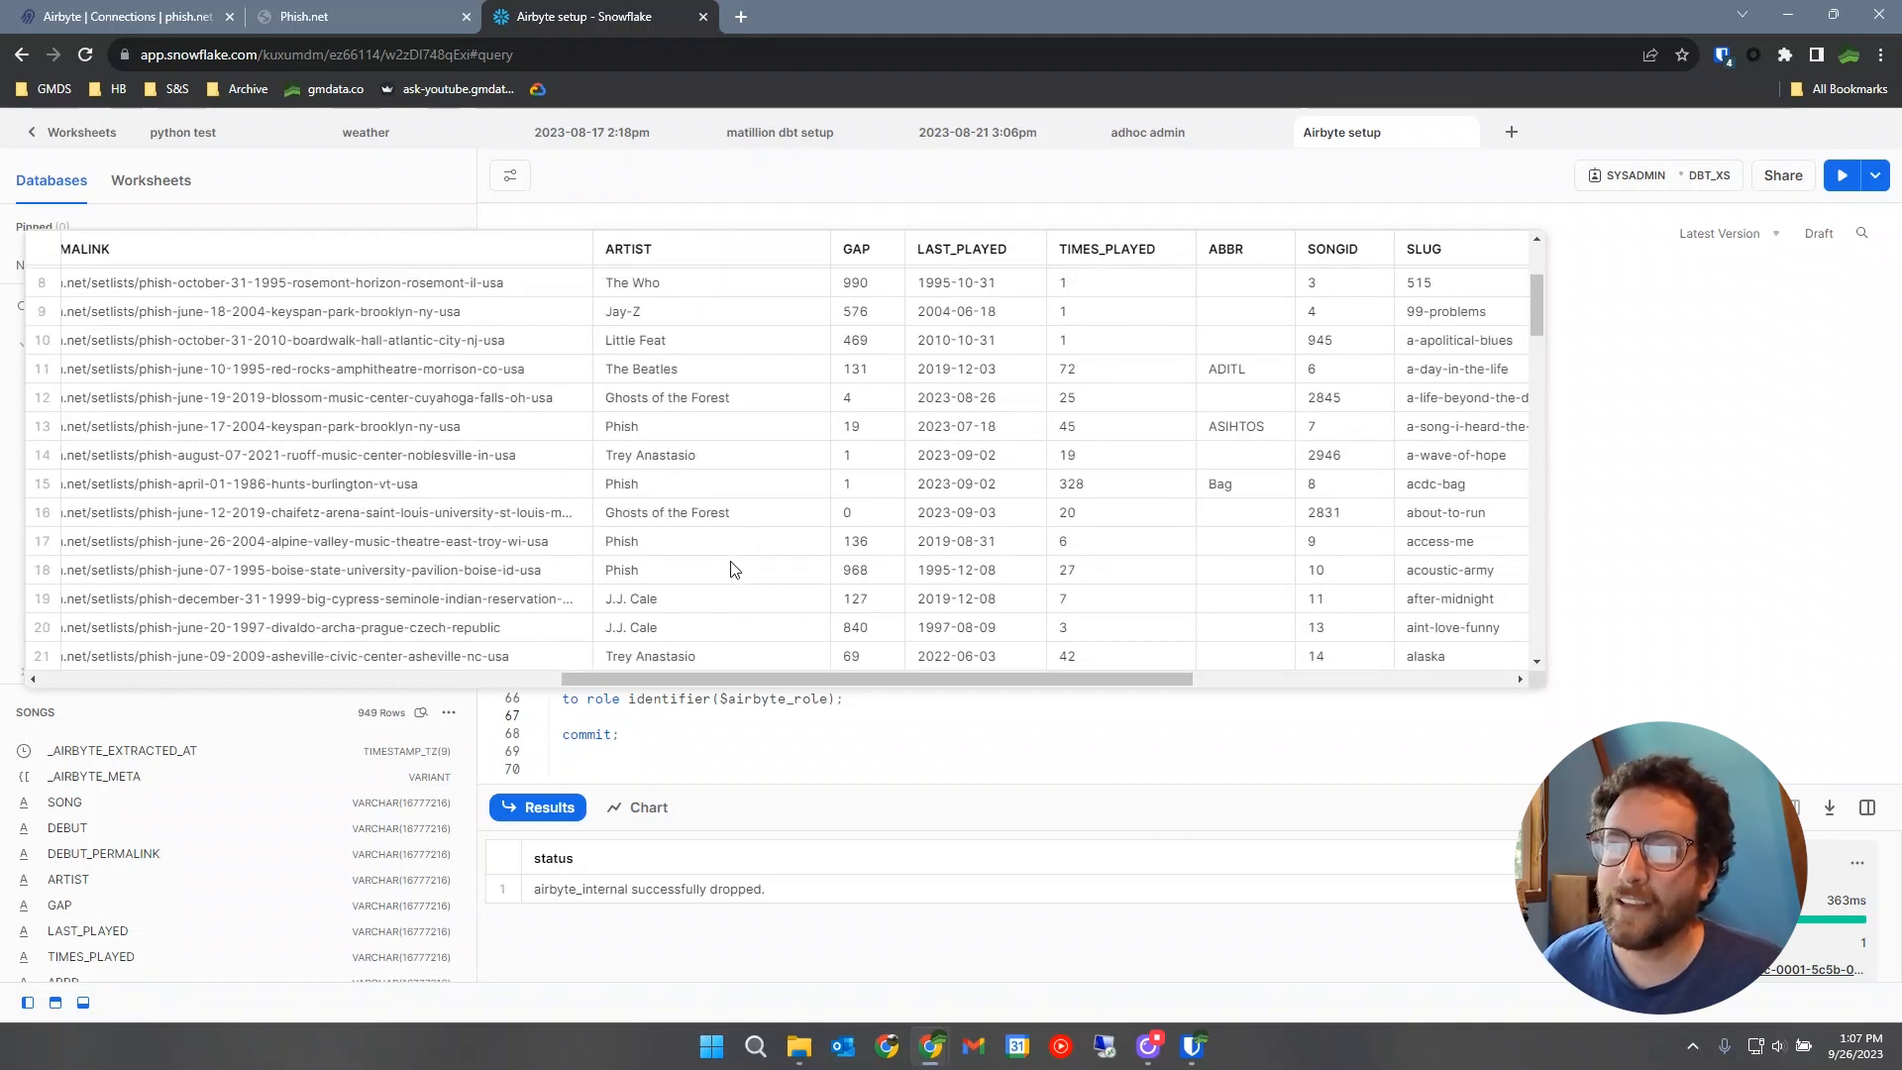
{"action": "left_click", "coordinate": [622, 315]}
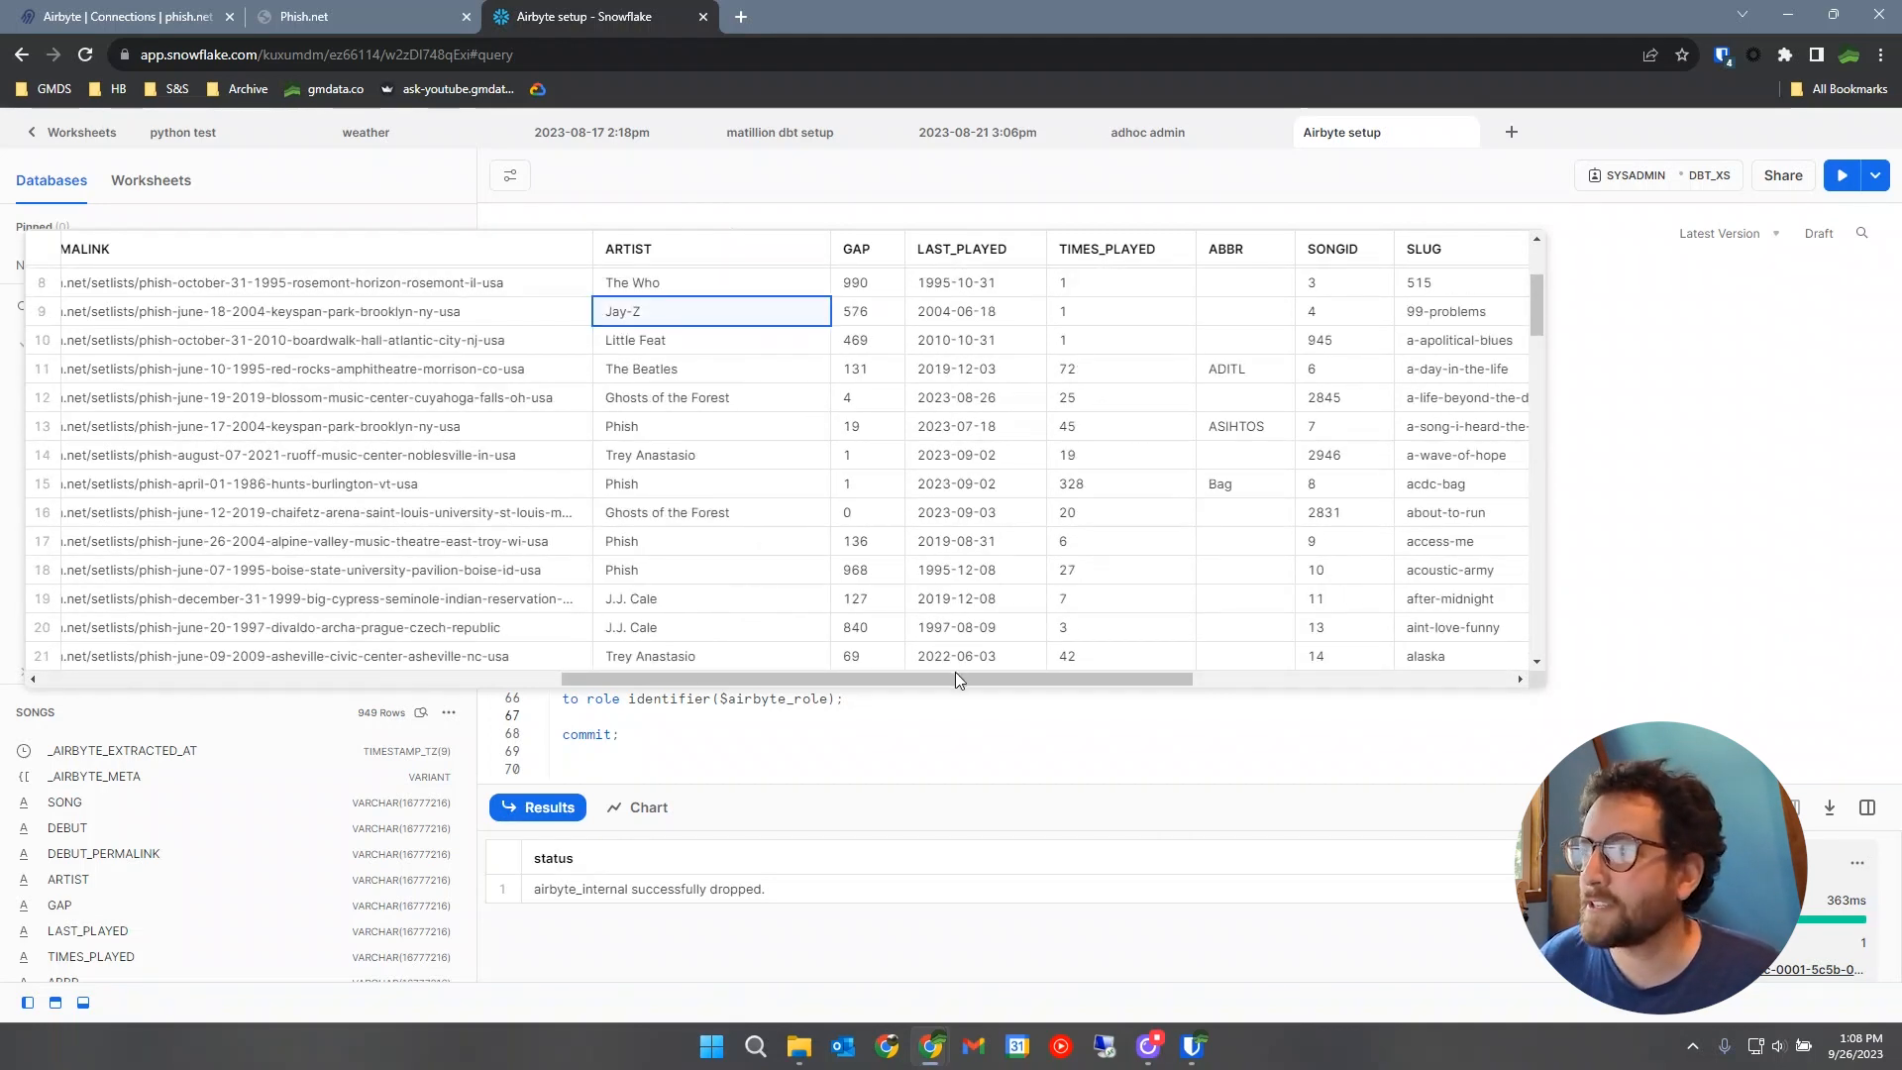
{"action": "left_click_drag", "start_coordinate": [954, 677], "coordinate": [1351, 679]}
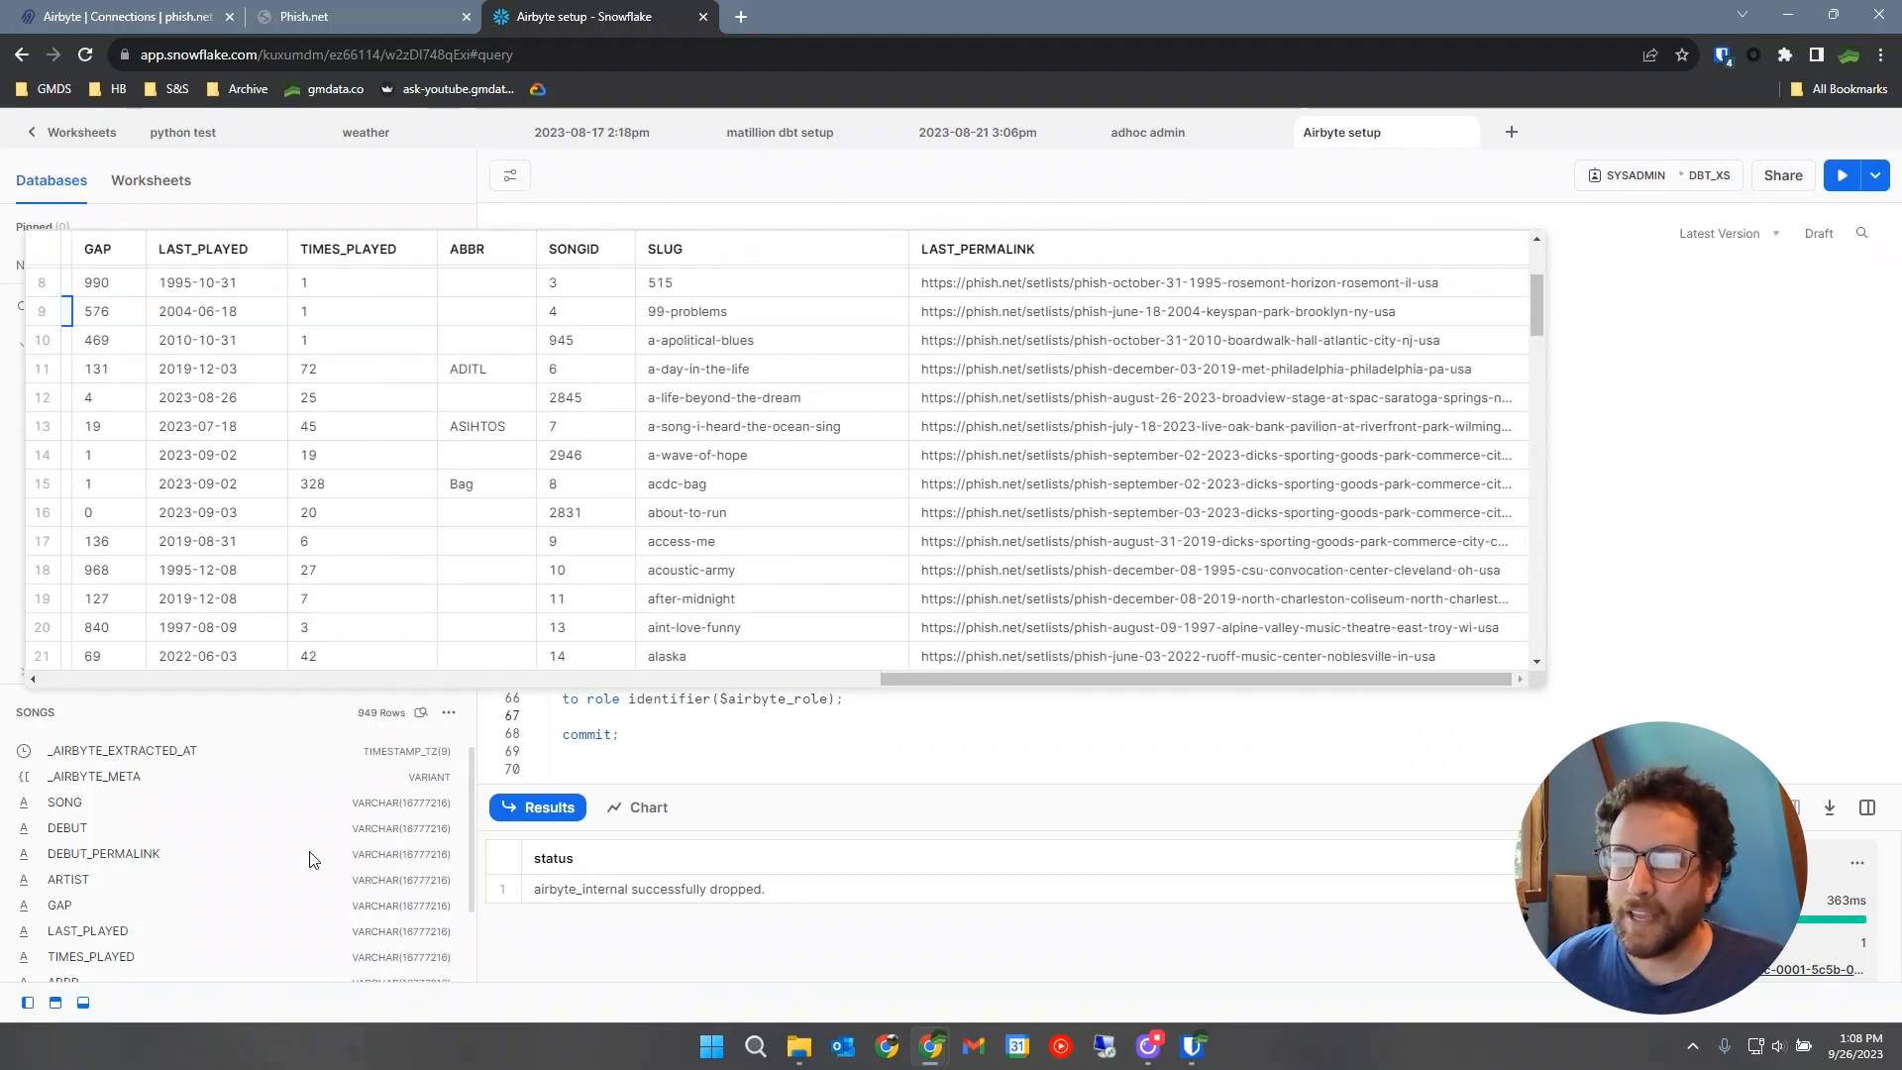
{"action": "left_click", "coordinate": [899, 734]}
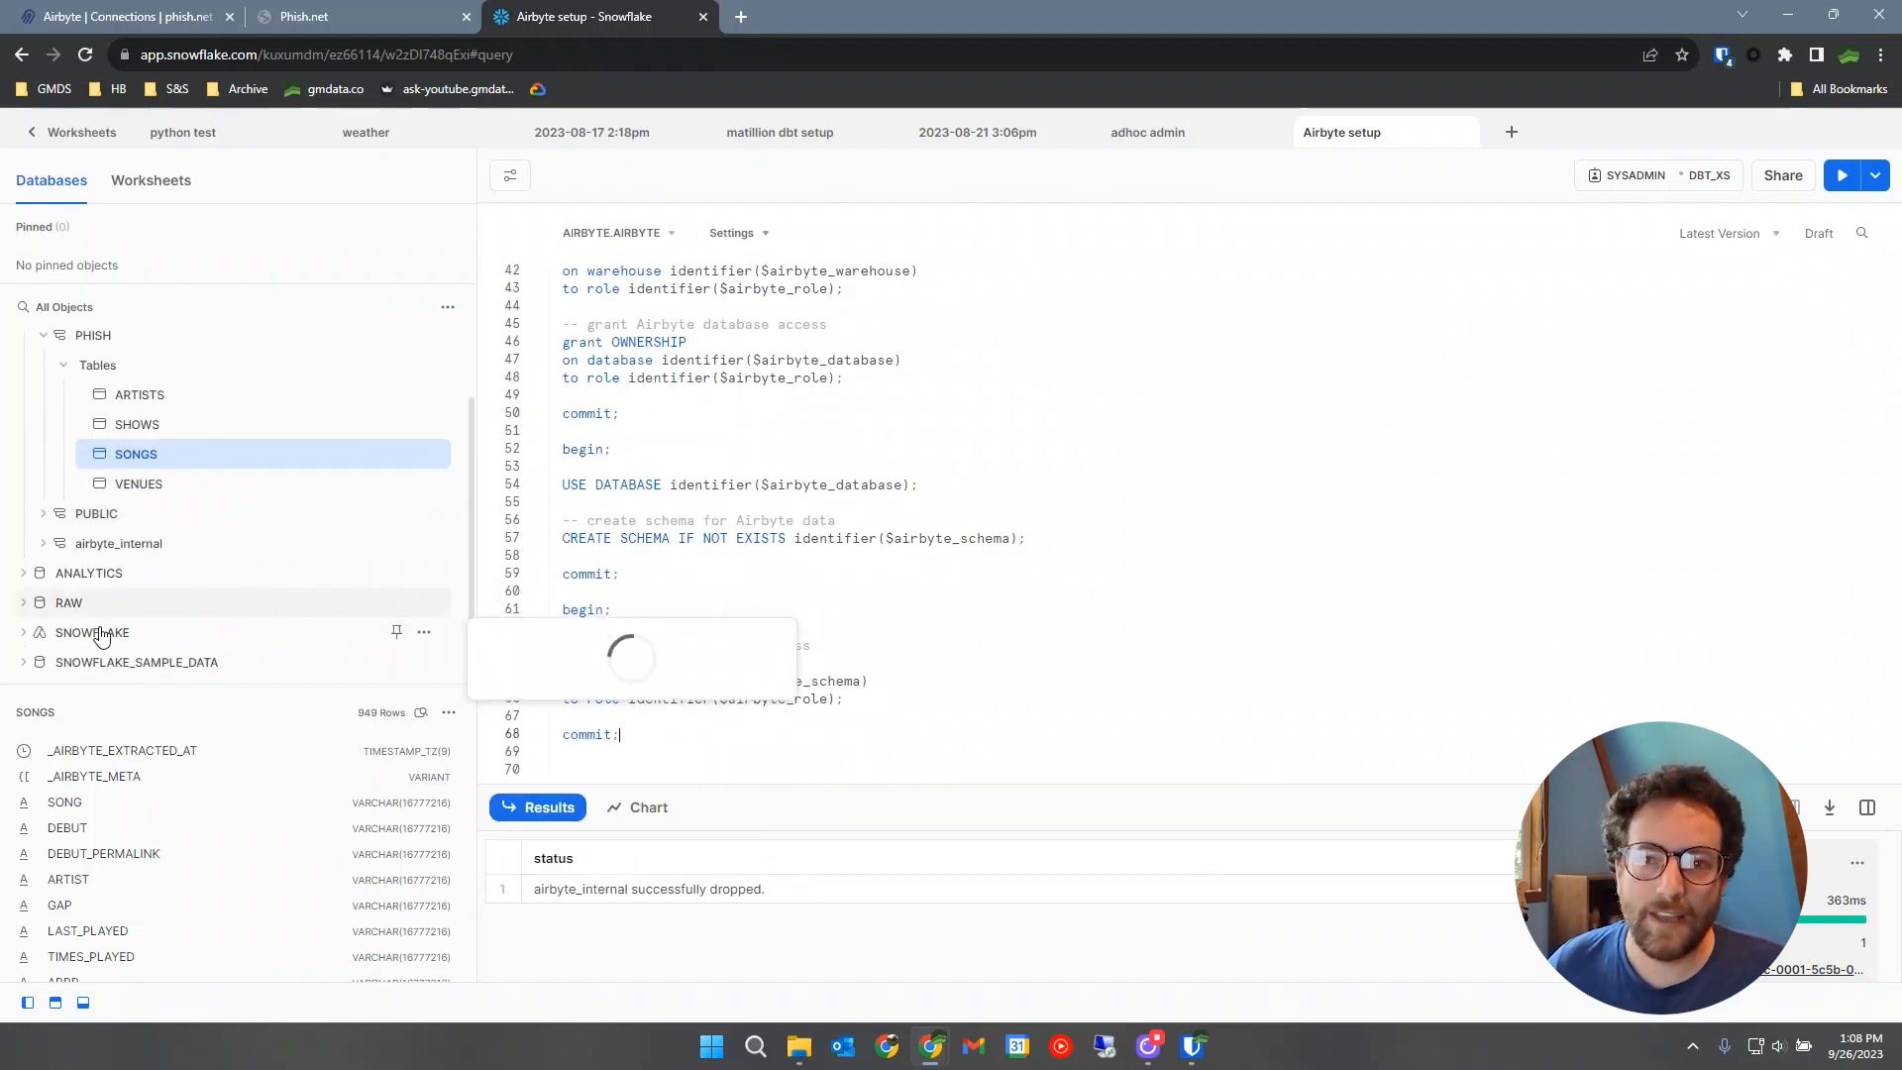
Expand the airbyte_internal schema to view its raw stream tables.
{"action": "left_click", "coordinate": [347, 547]}
{"action": "left_click", "coordinate": [157, 572]}
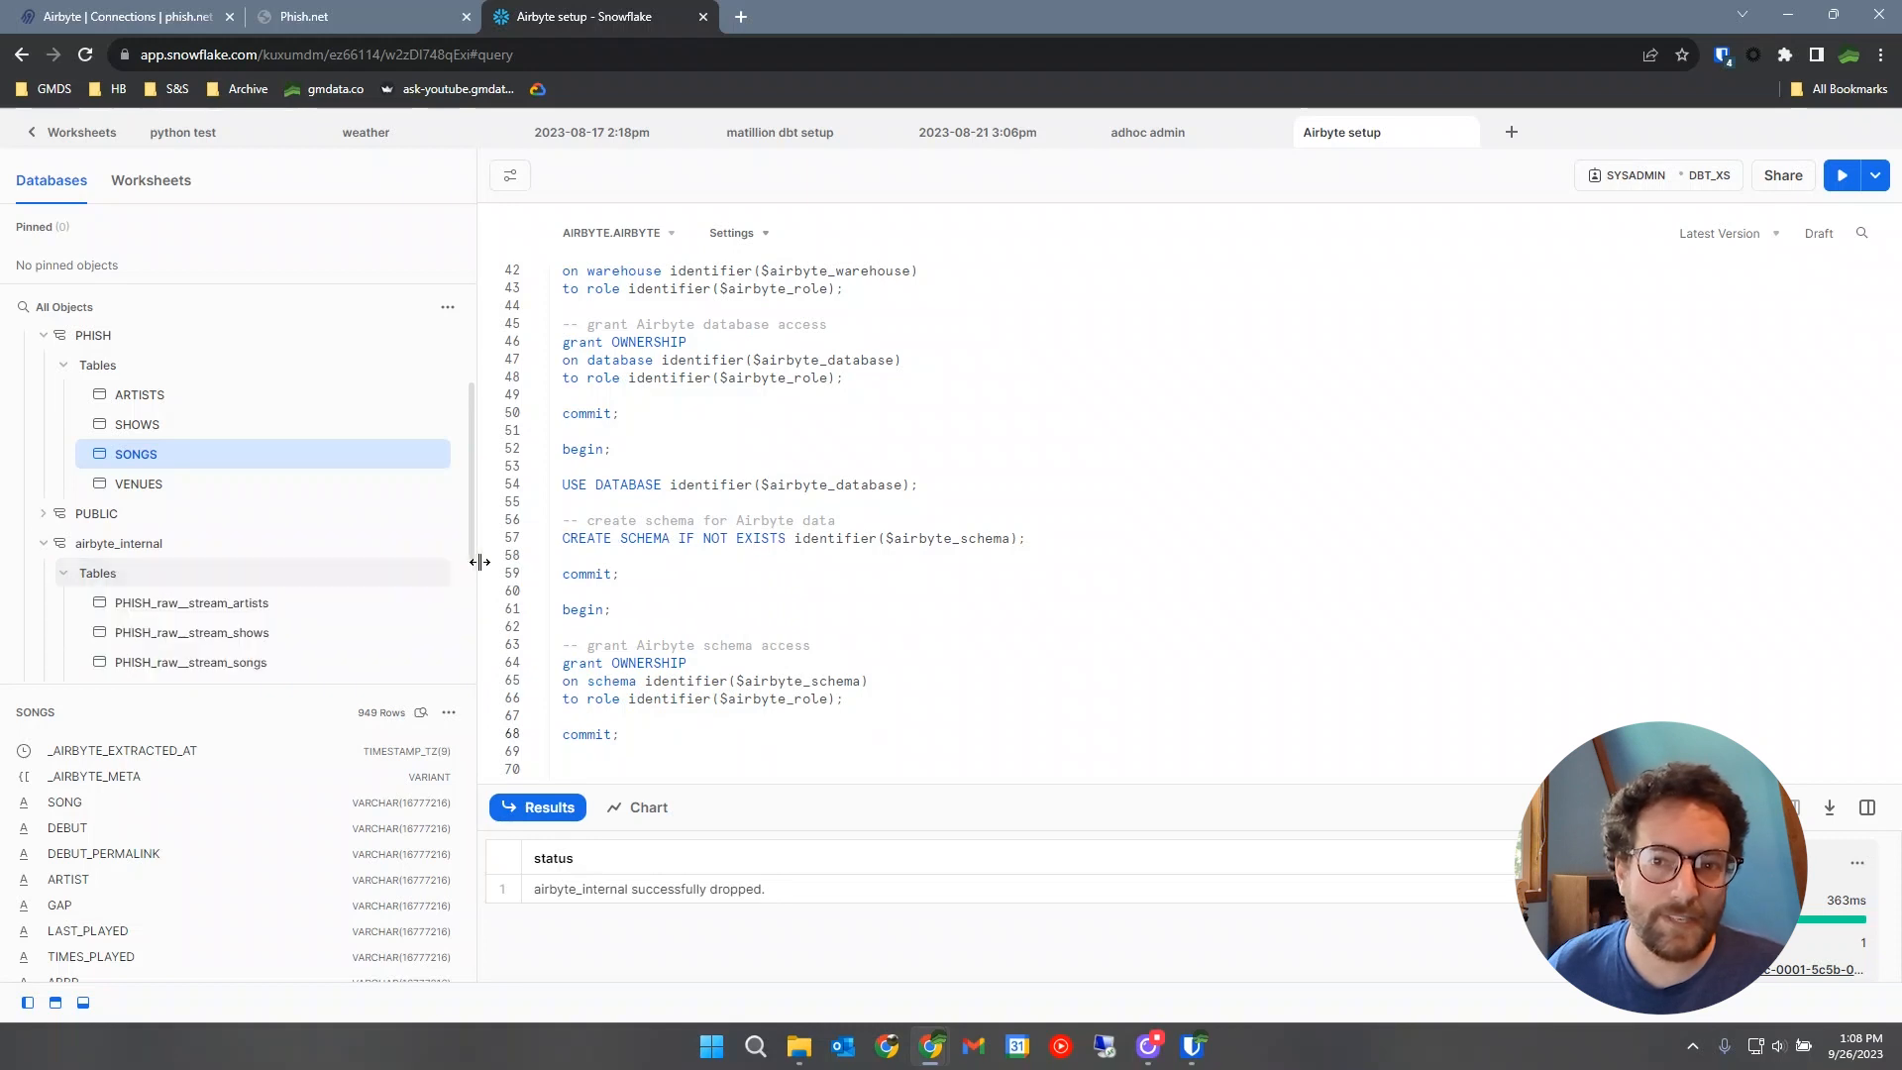
{"action": "scroll", "coordinate": [381, 594], "scroll_direction": "down", "scroll_amount": 1}
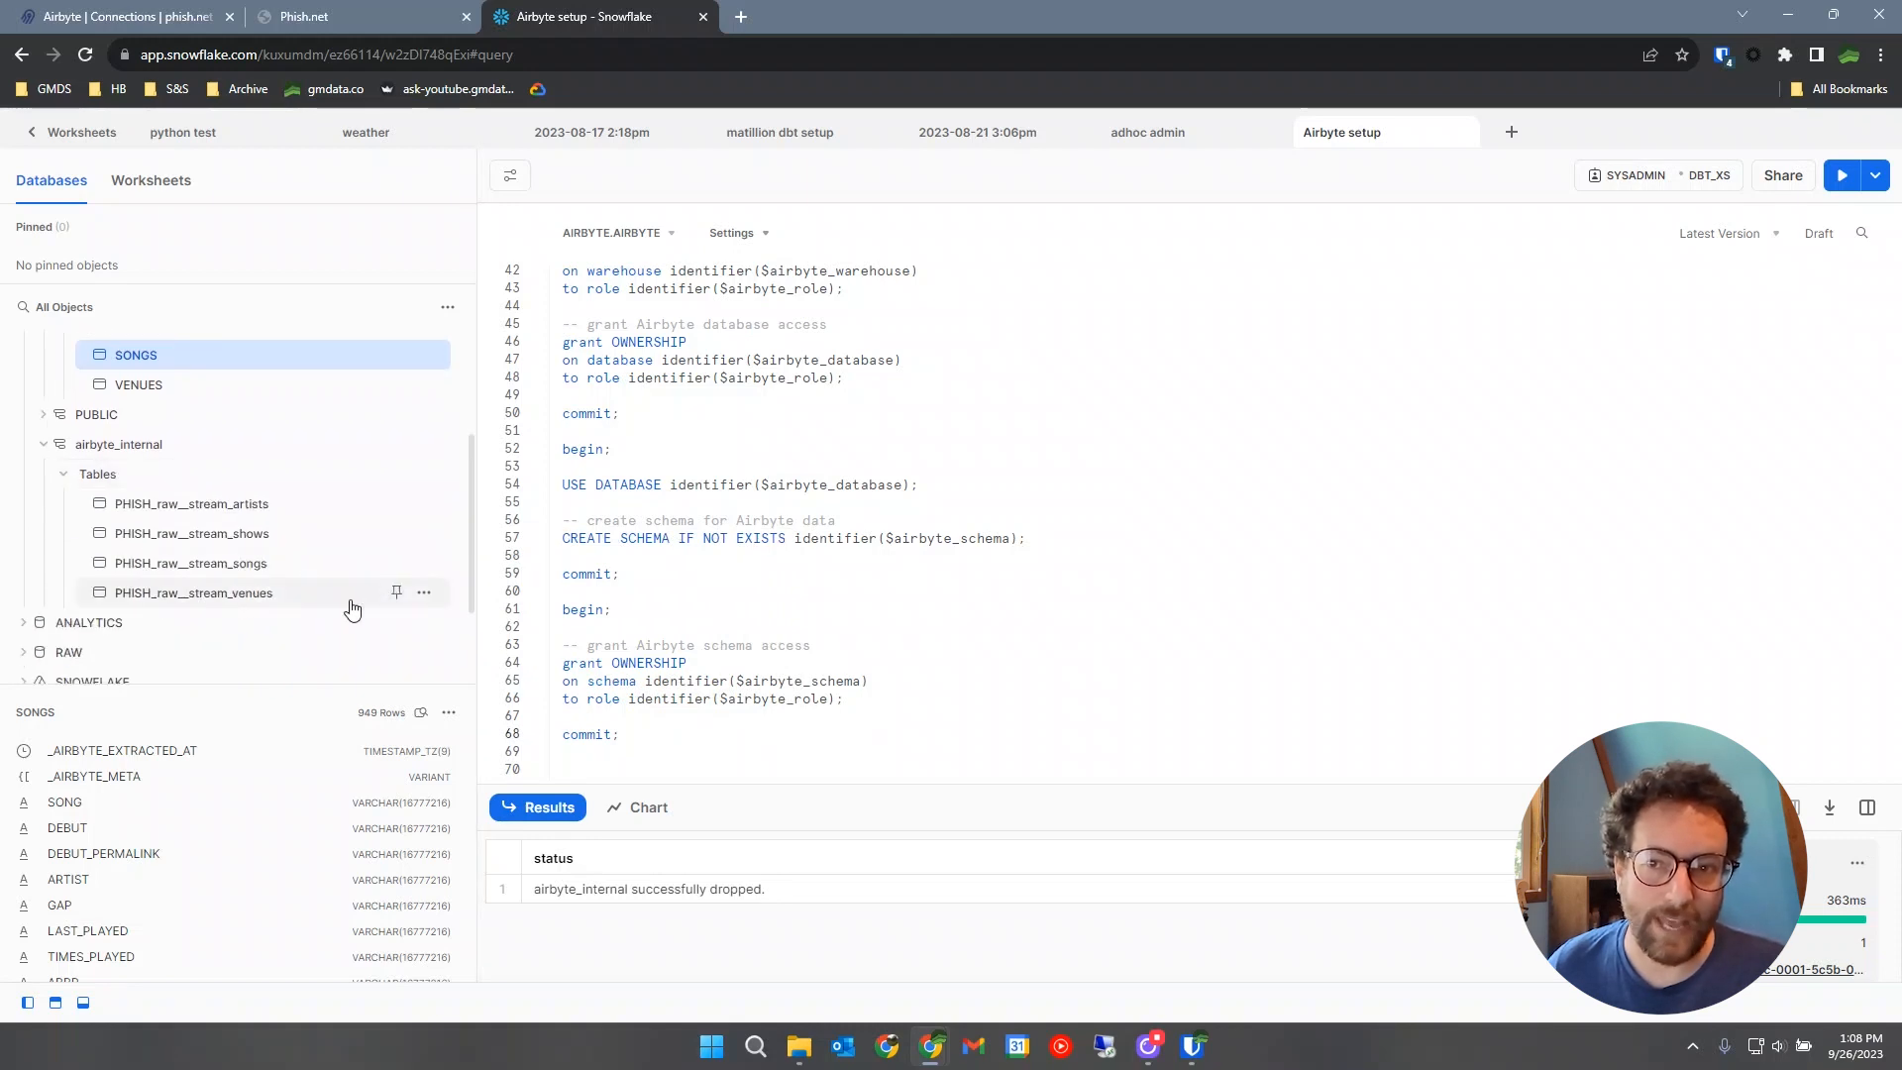
Preview the PHISH_raw__stream_songs table and inspect the JSON in its _airbyte_data column, then close the preview.
{"action": "left_click", "coordinate": [218, 573]}
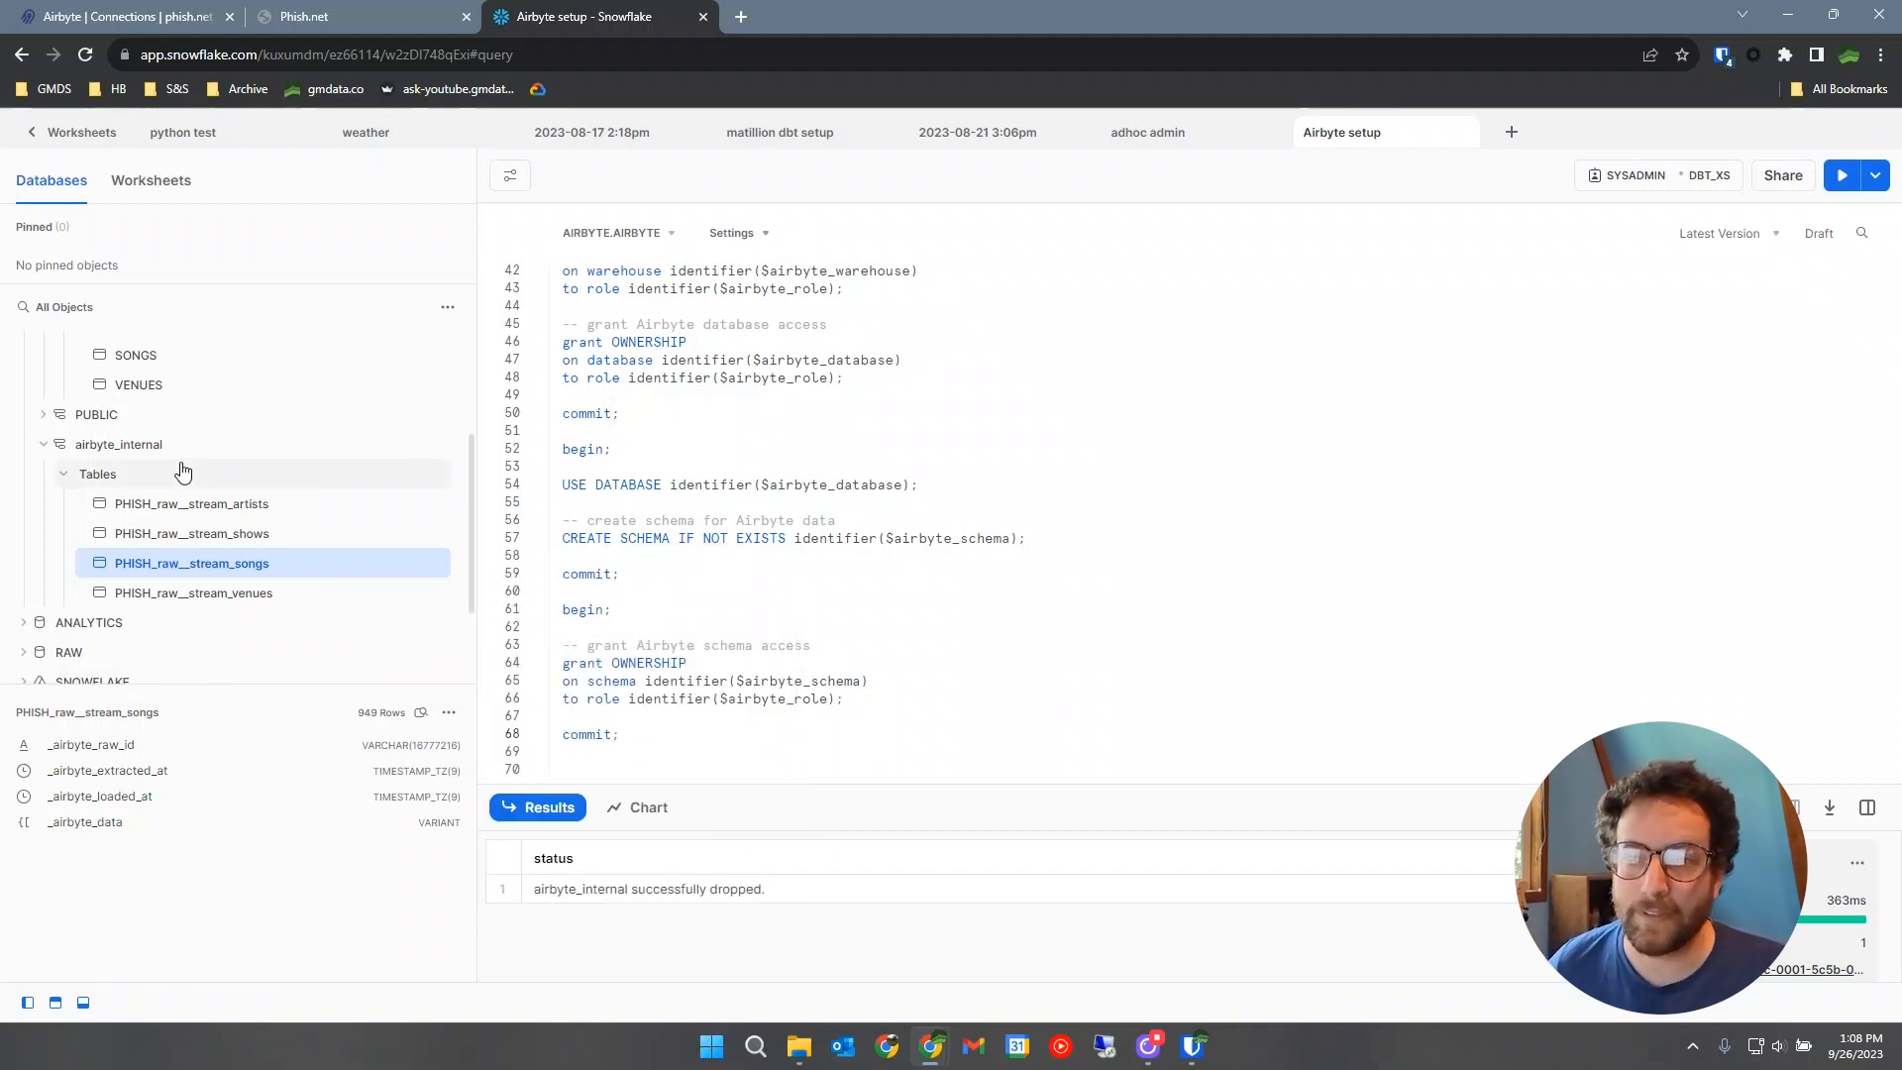
{"action": "left_click", "coordinate": [421, 712]}
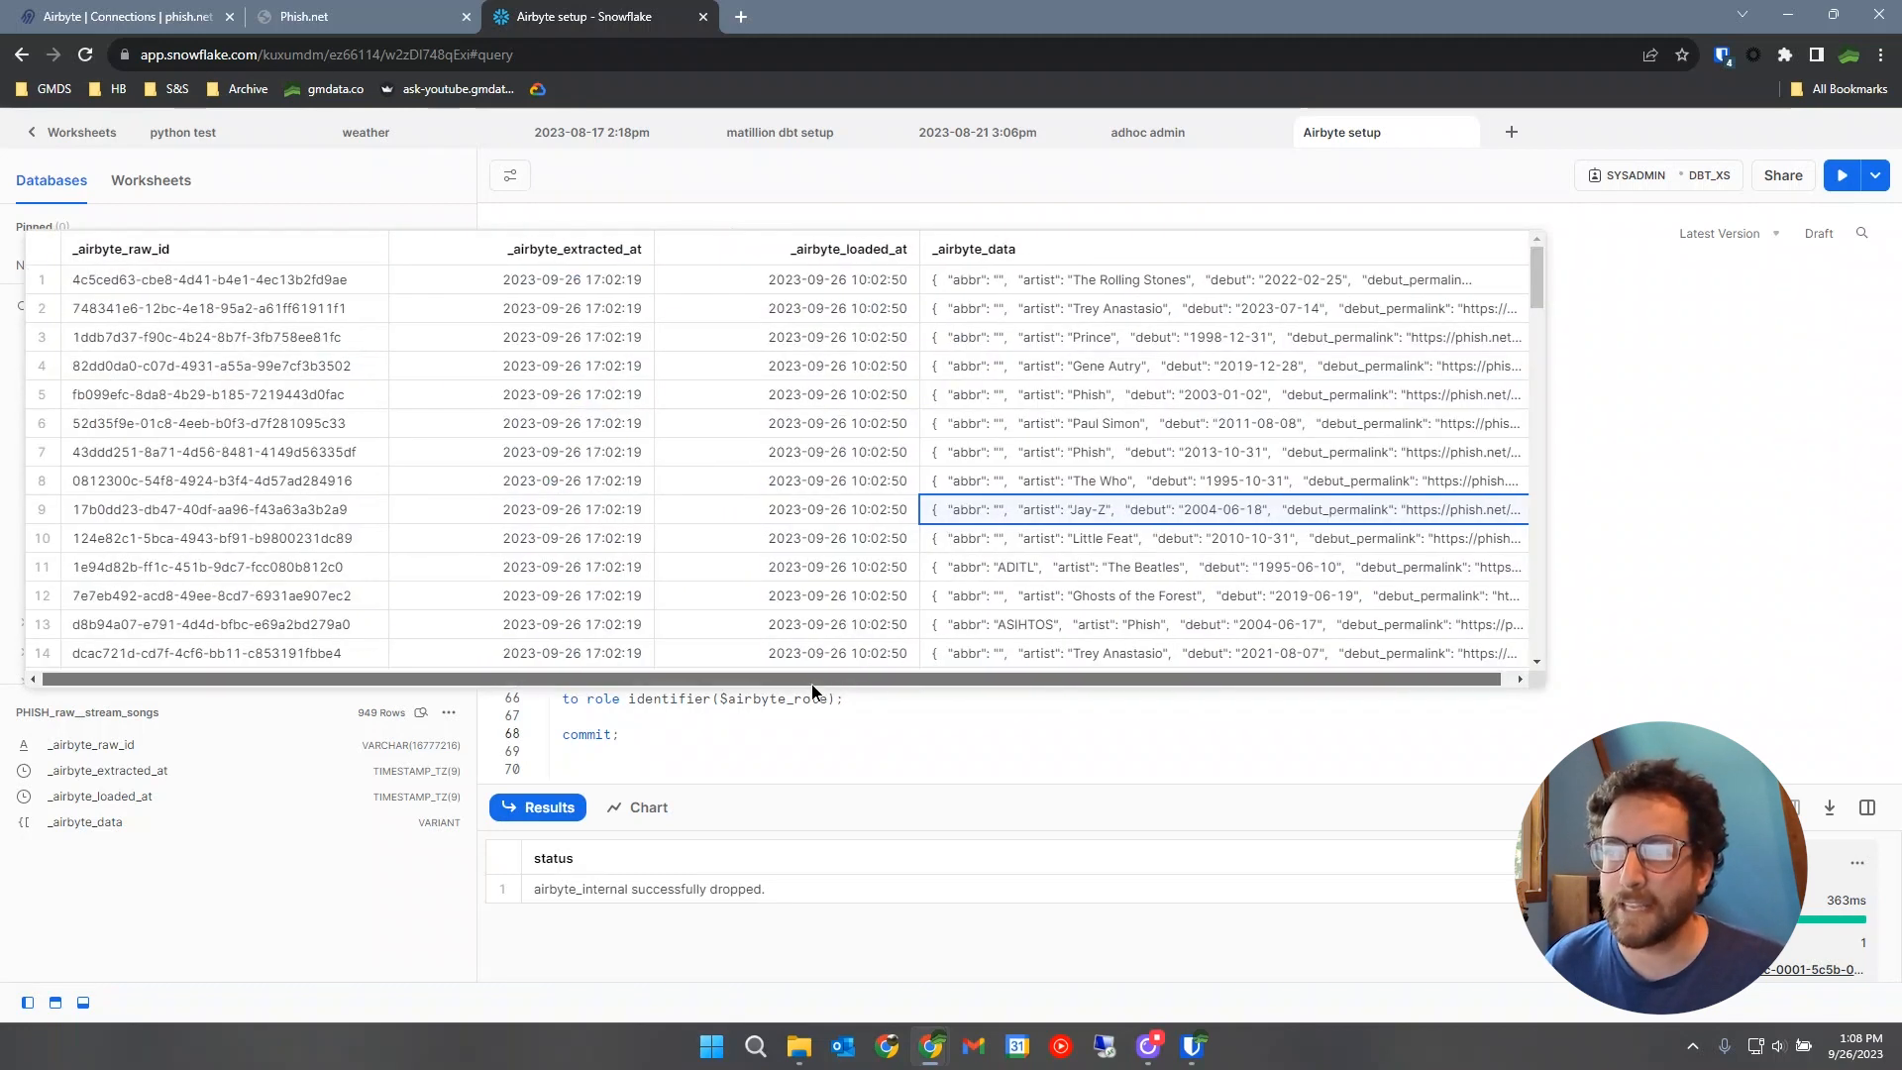
{"action": "left_click_drag", "start_coordinate": [811, 682], "coordinate": [949, 681]}
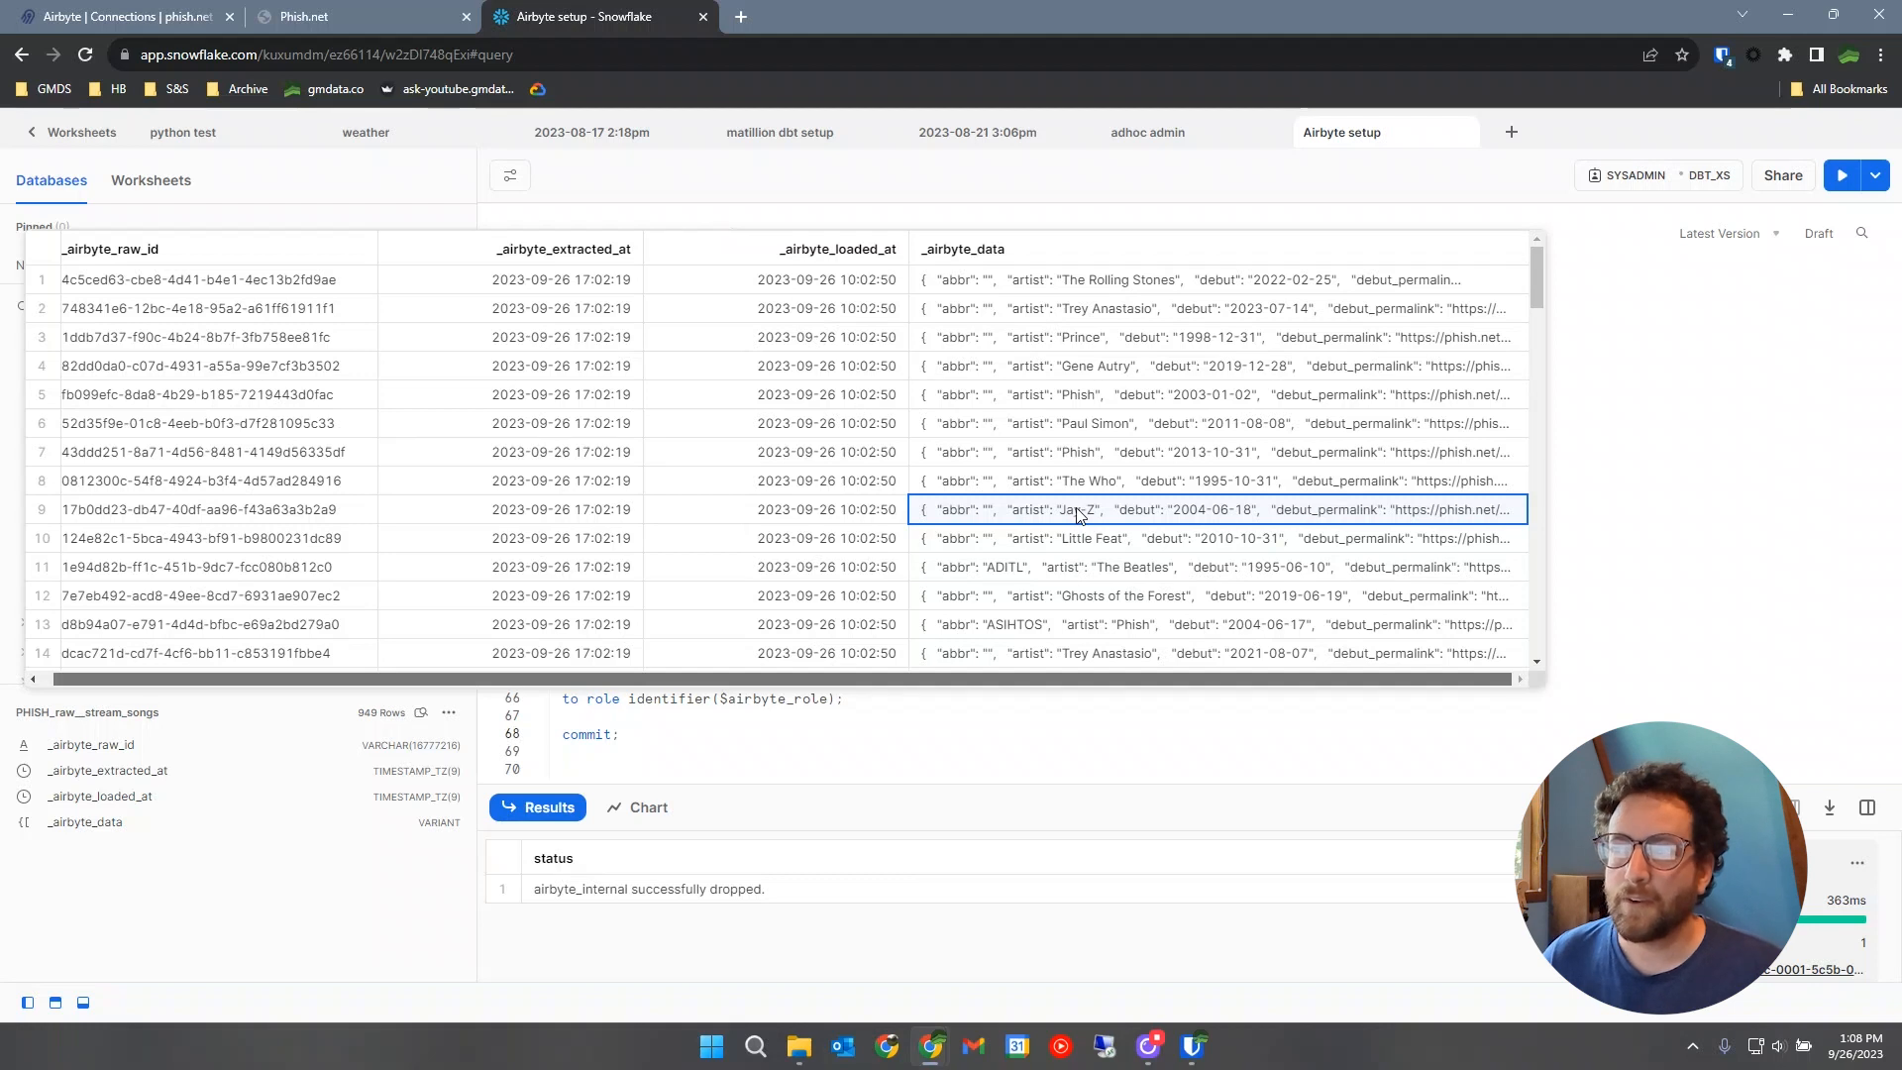
{"action": "left_click", "coordinate": [1107, 479]}
{"action": "left_click", "coordinate": [1117, 451]}
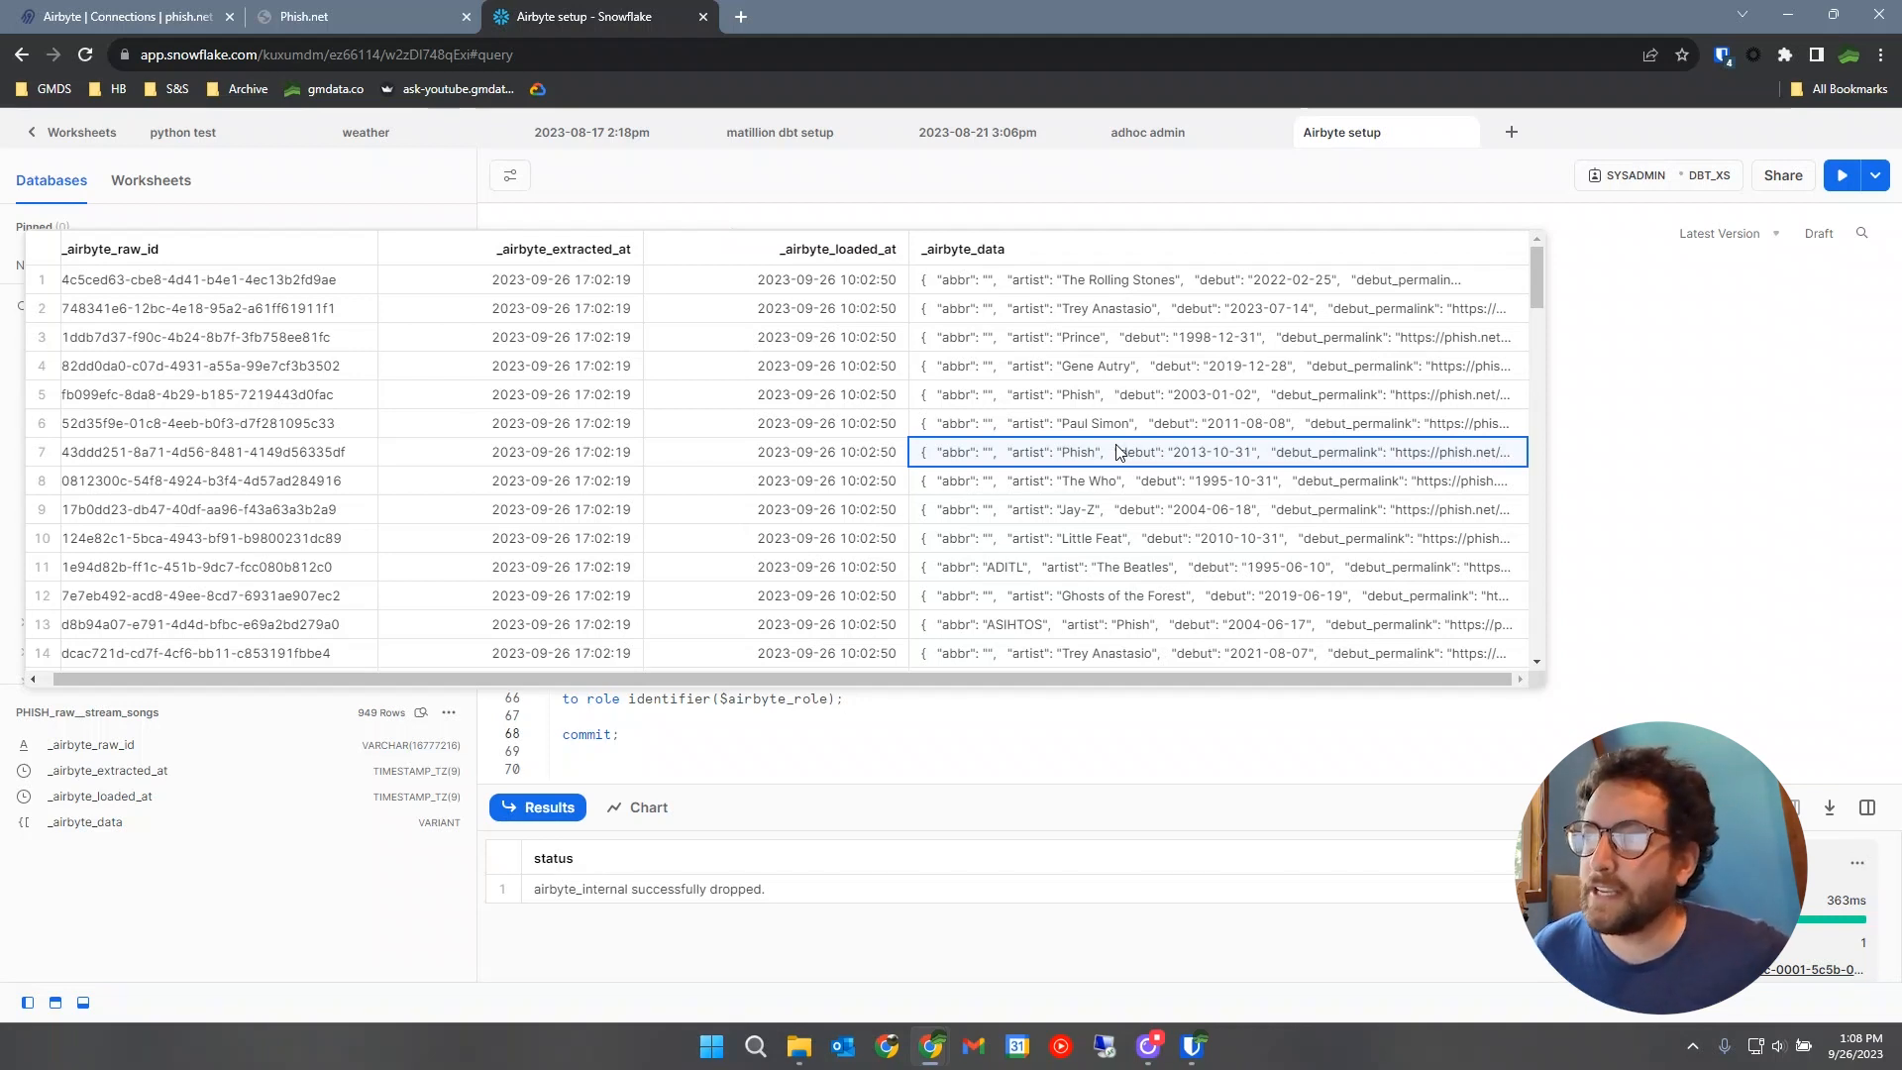
{"action": "left_click", "coordinate": [642, 743]}
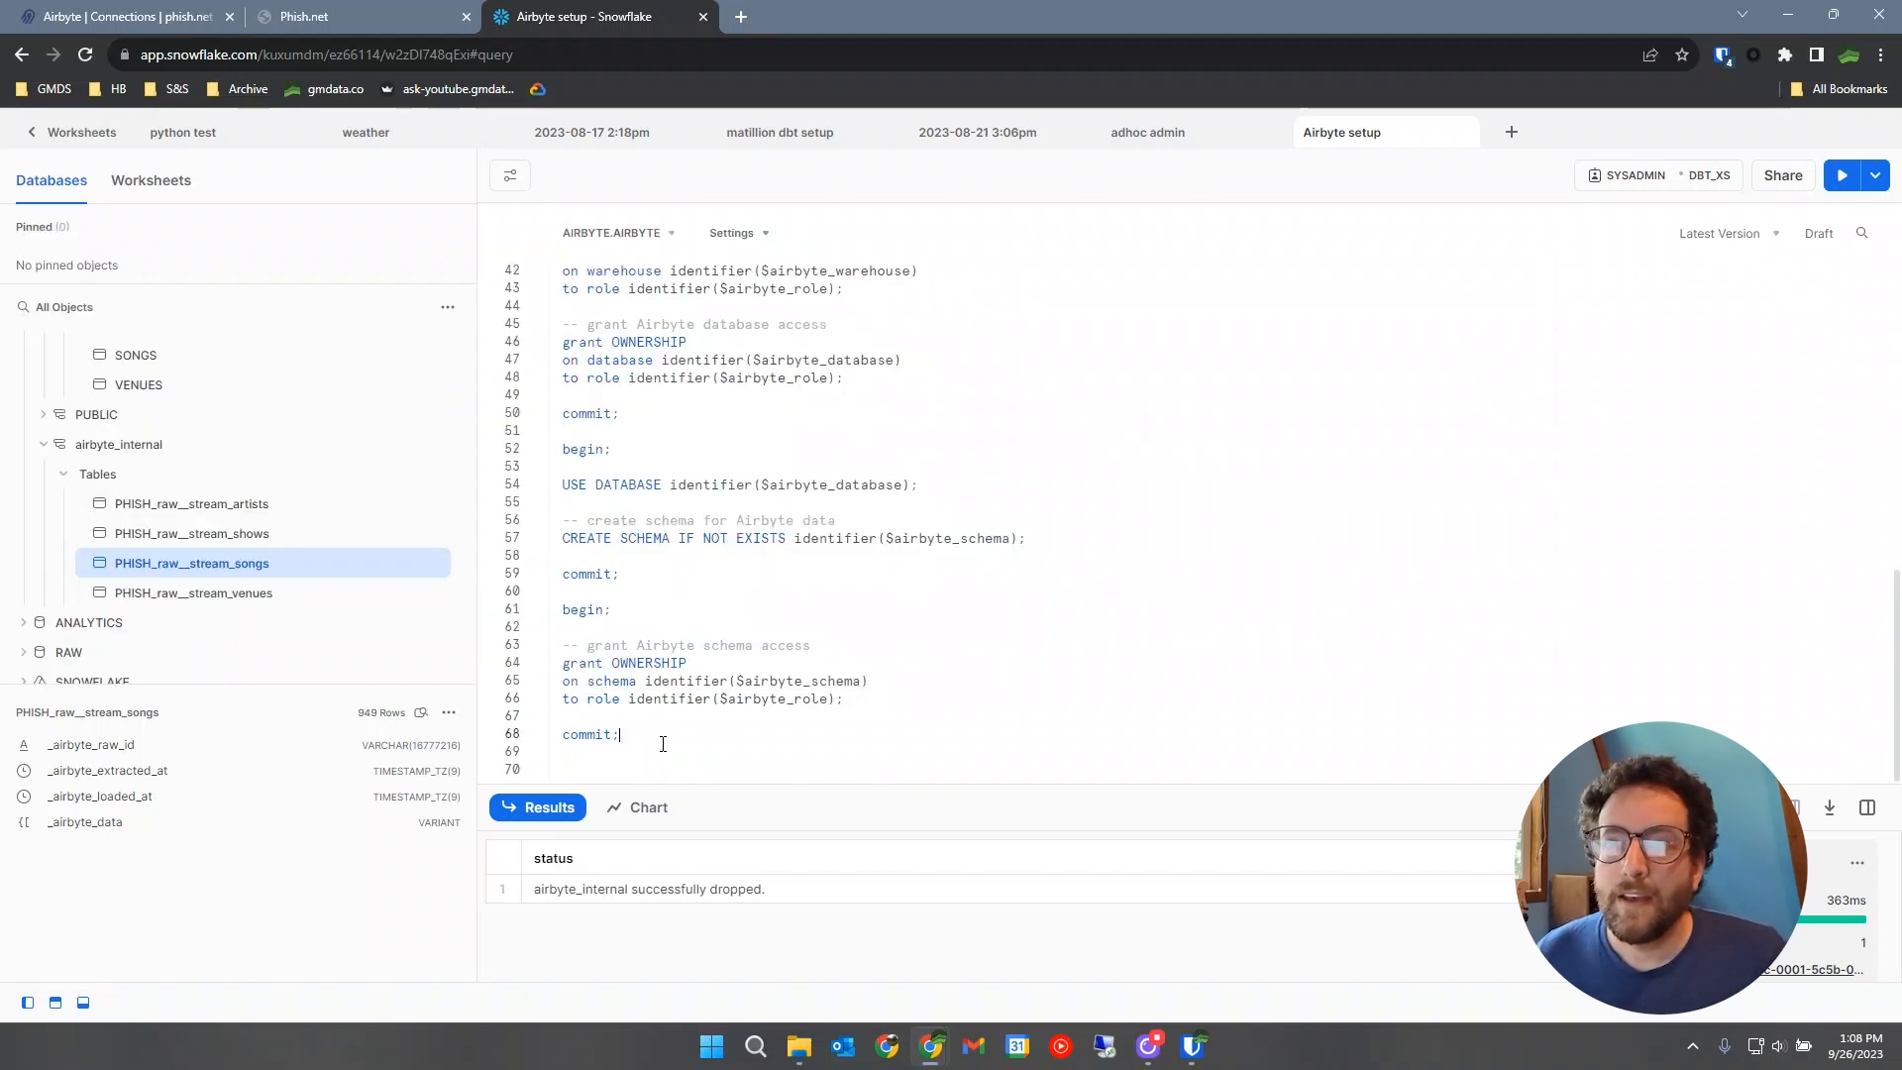
Switch back to Airbyte and open the job history of the phish.net → Snowflake connection.
{"action": "left_click", "coordinate": [129, 15]}
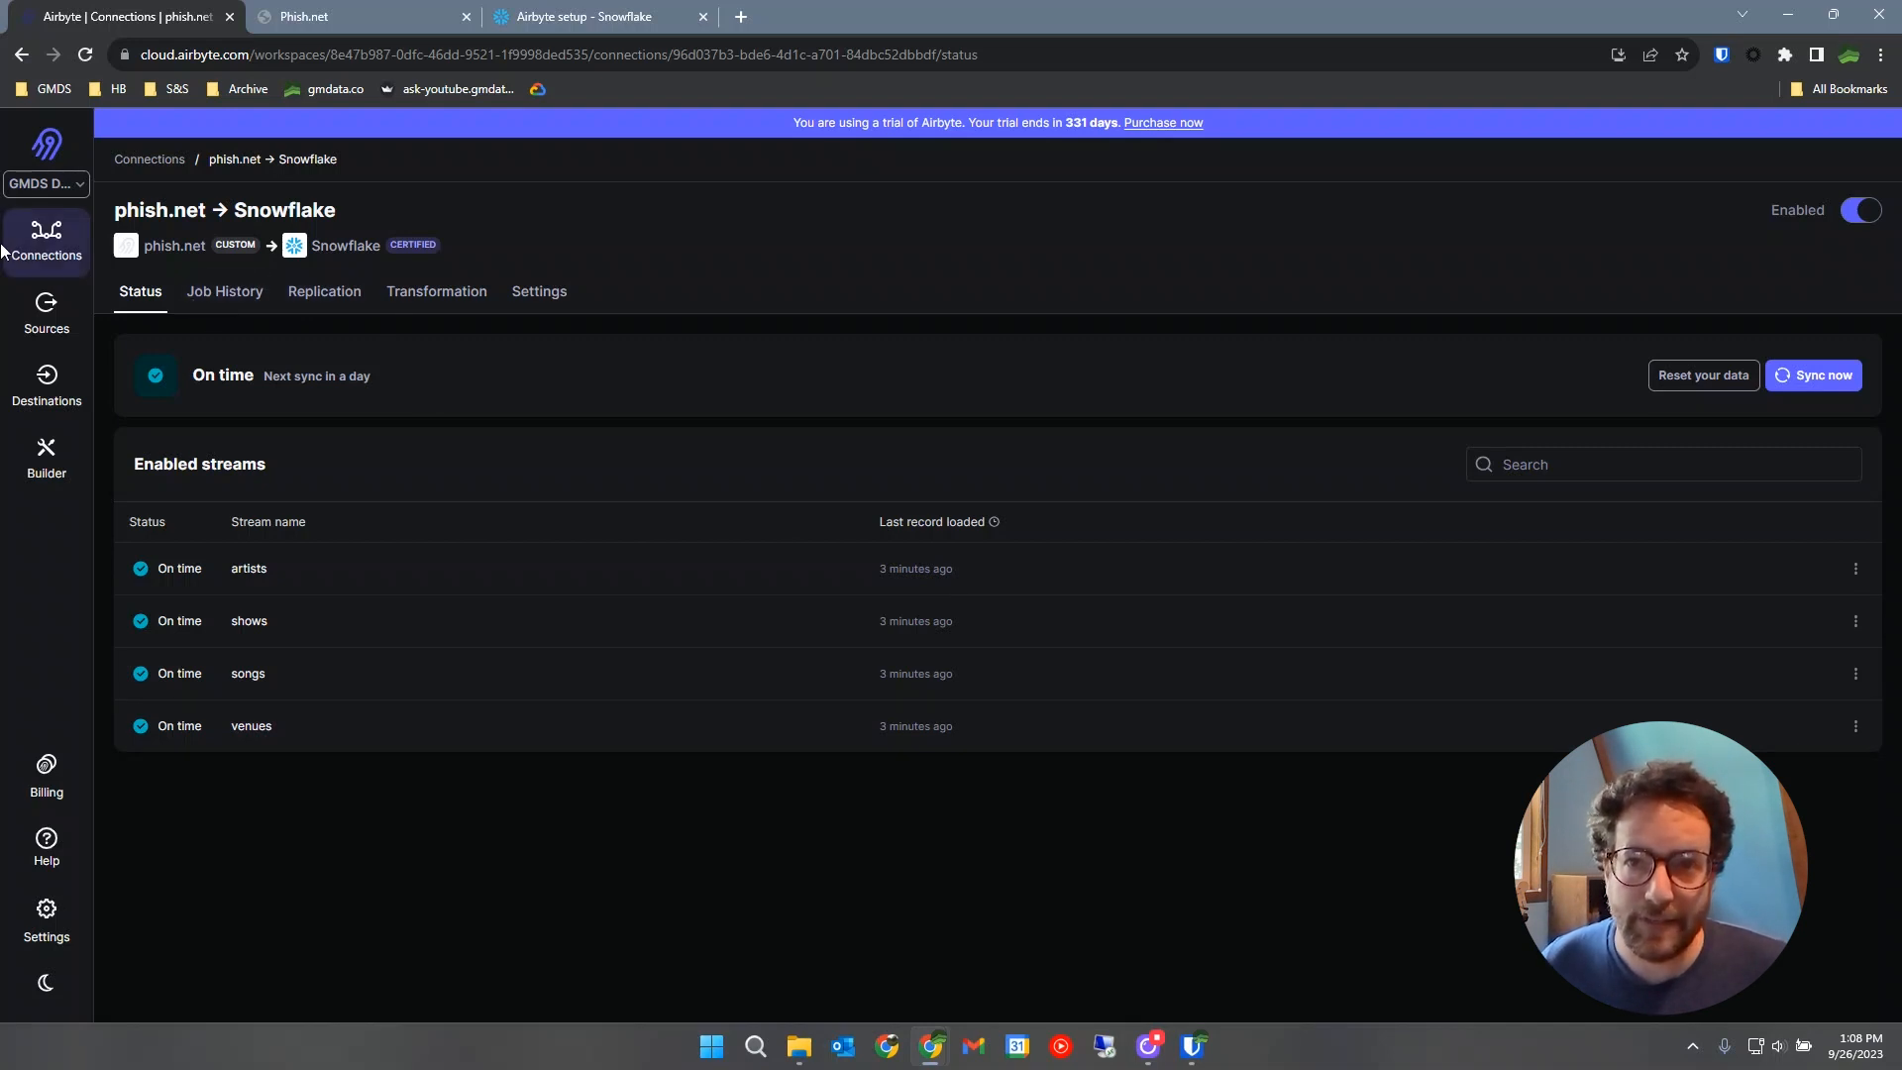
{"action": "left_click", "coordinate": [47, 238]}
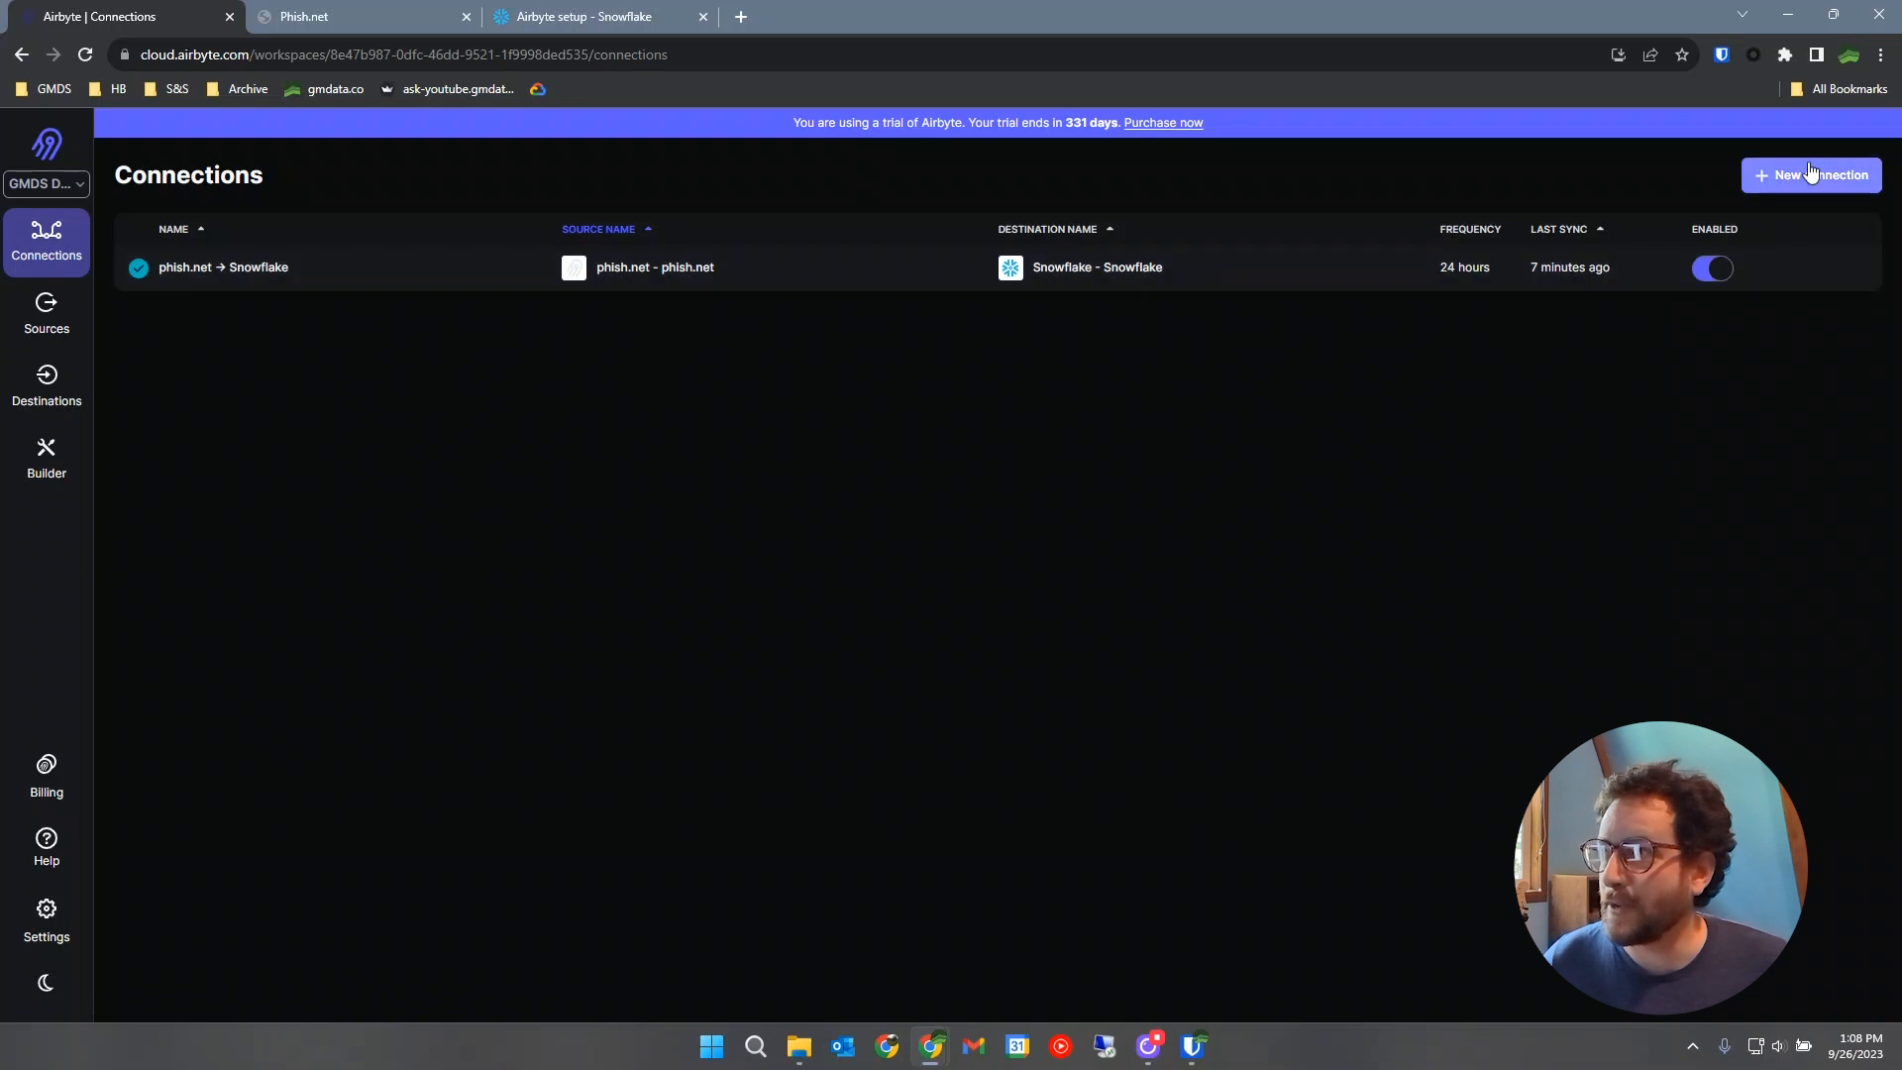
{"action": "left_click", "coordinate": [239, 266]}
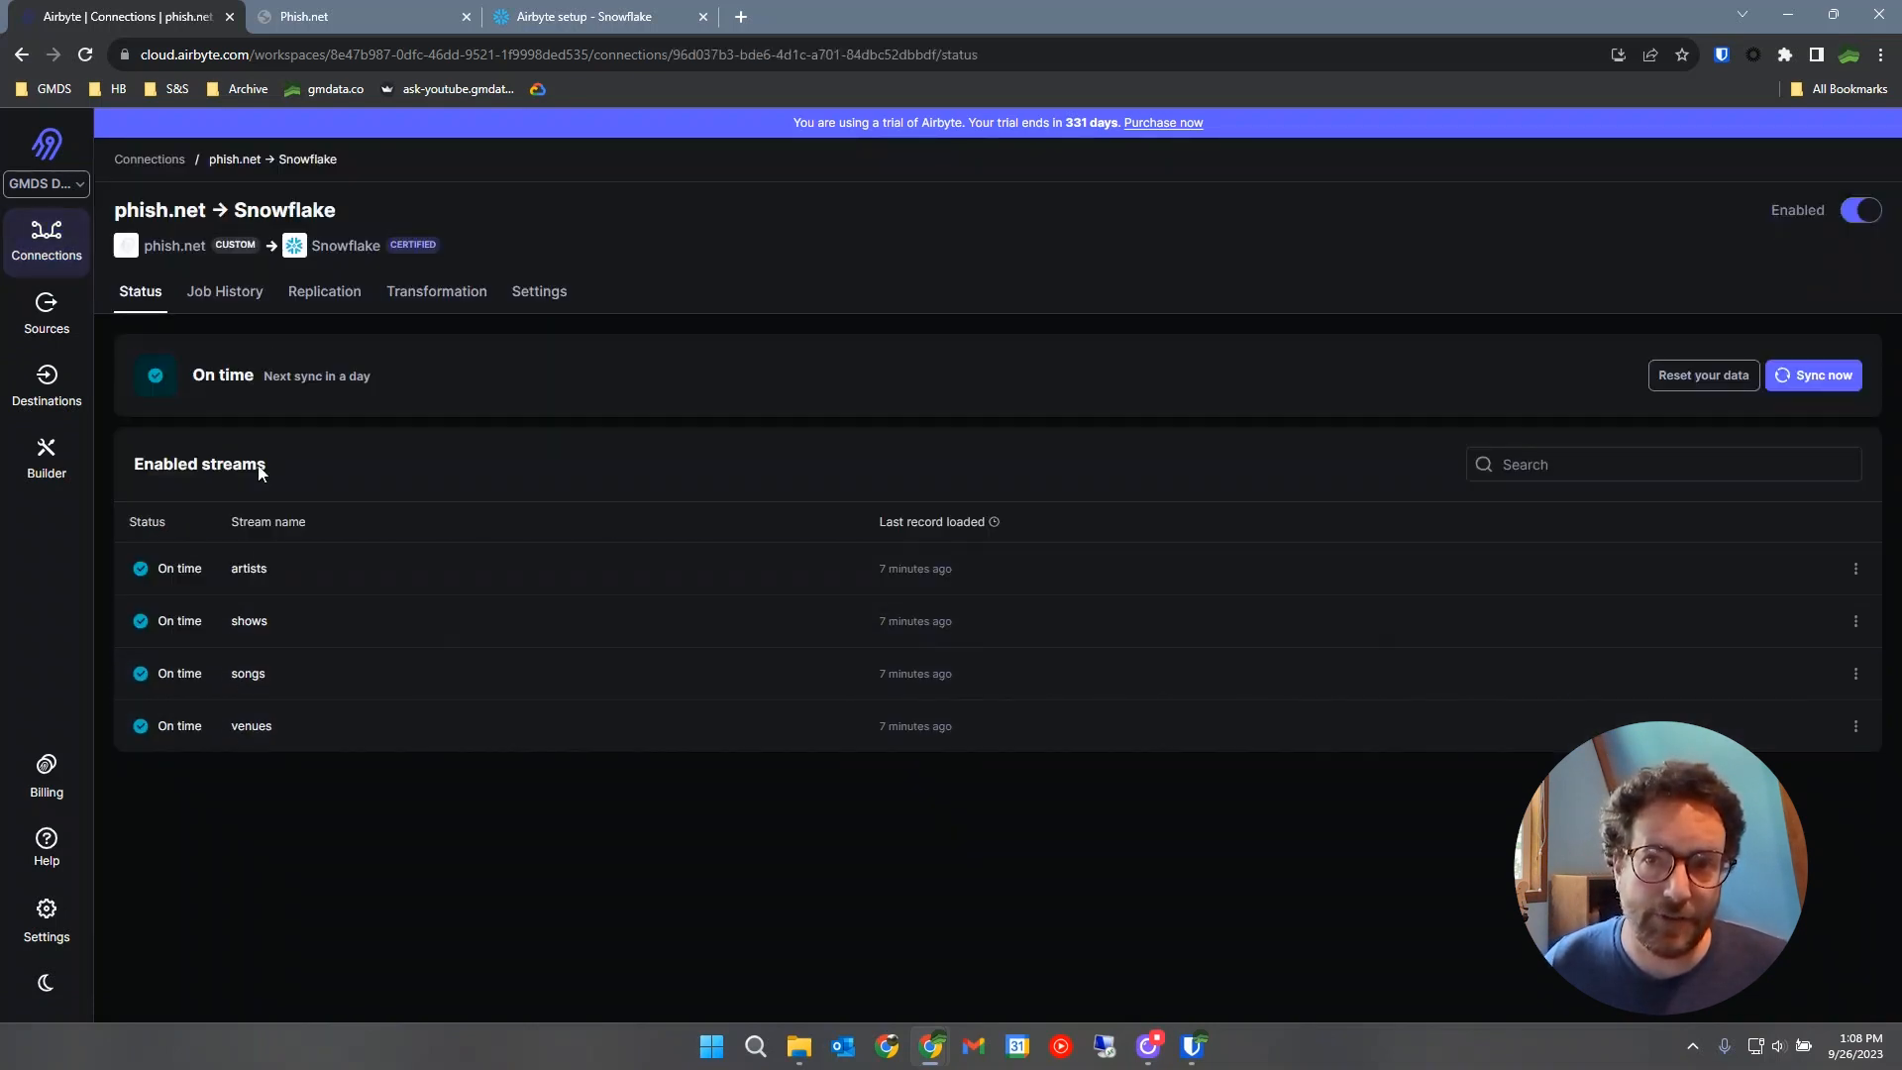
{"action": "left_click", "coordinate": [230, 295]}
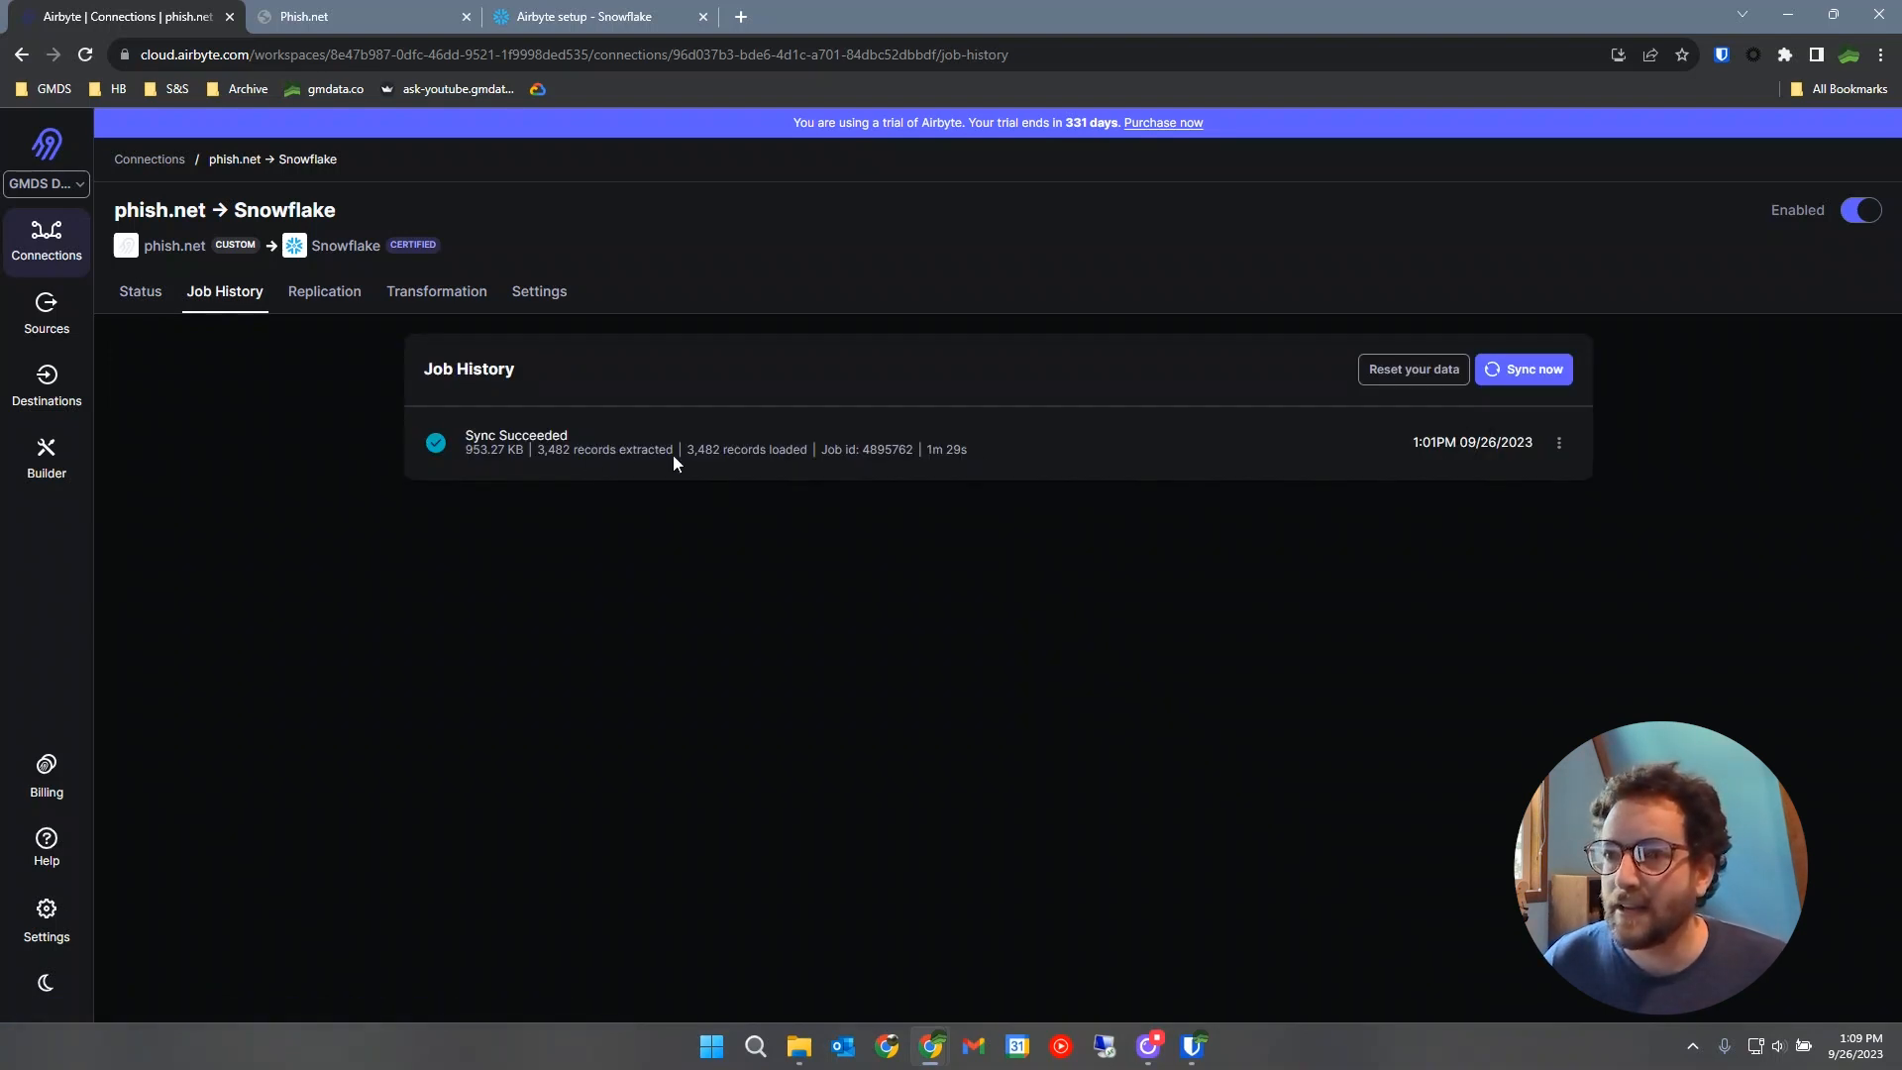
View the sync job's logs and examine the stream statistics, the SQL inserts into the PHISH tables and the typing and deduping entries.
{"action": "left_click", "coordinate": [1559, 444]}
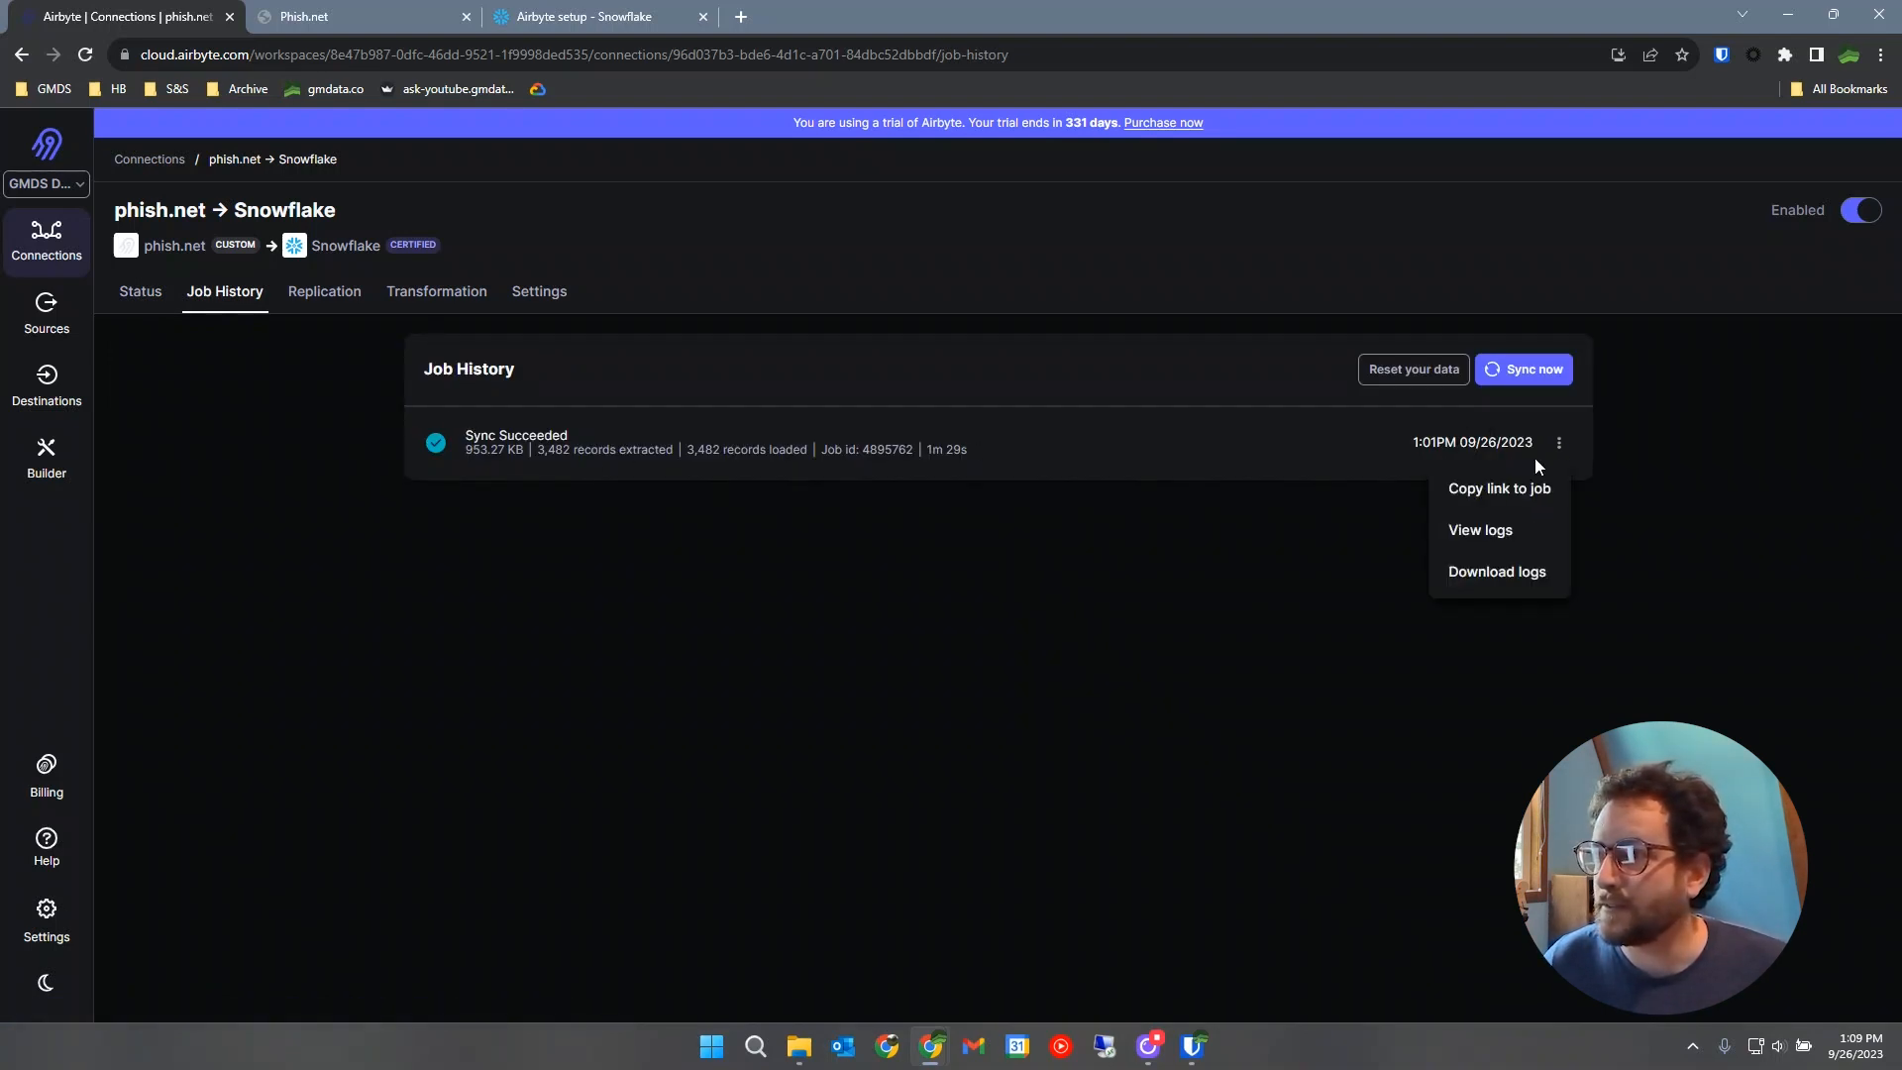
{"action": "left_click", "coordinate": [1514, 530]}
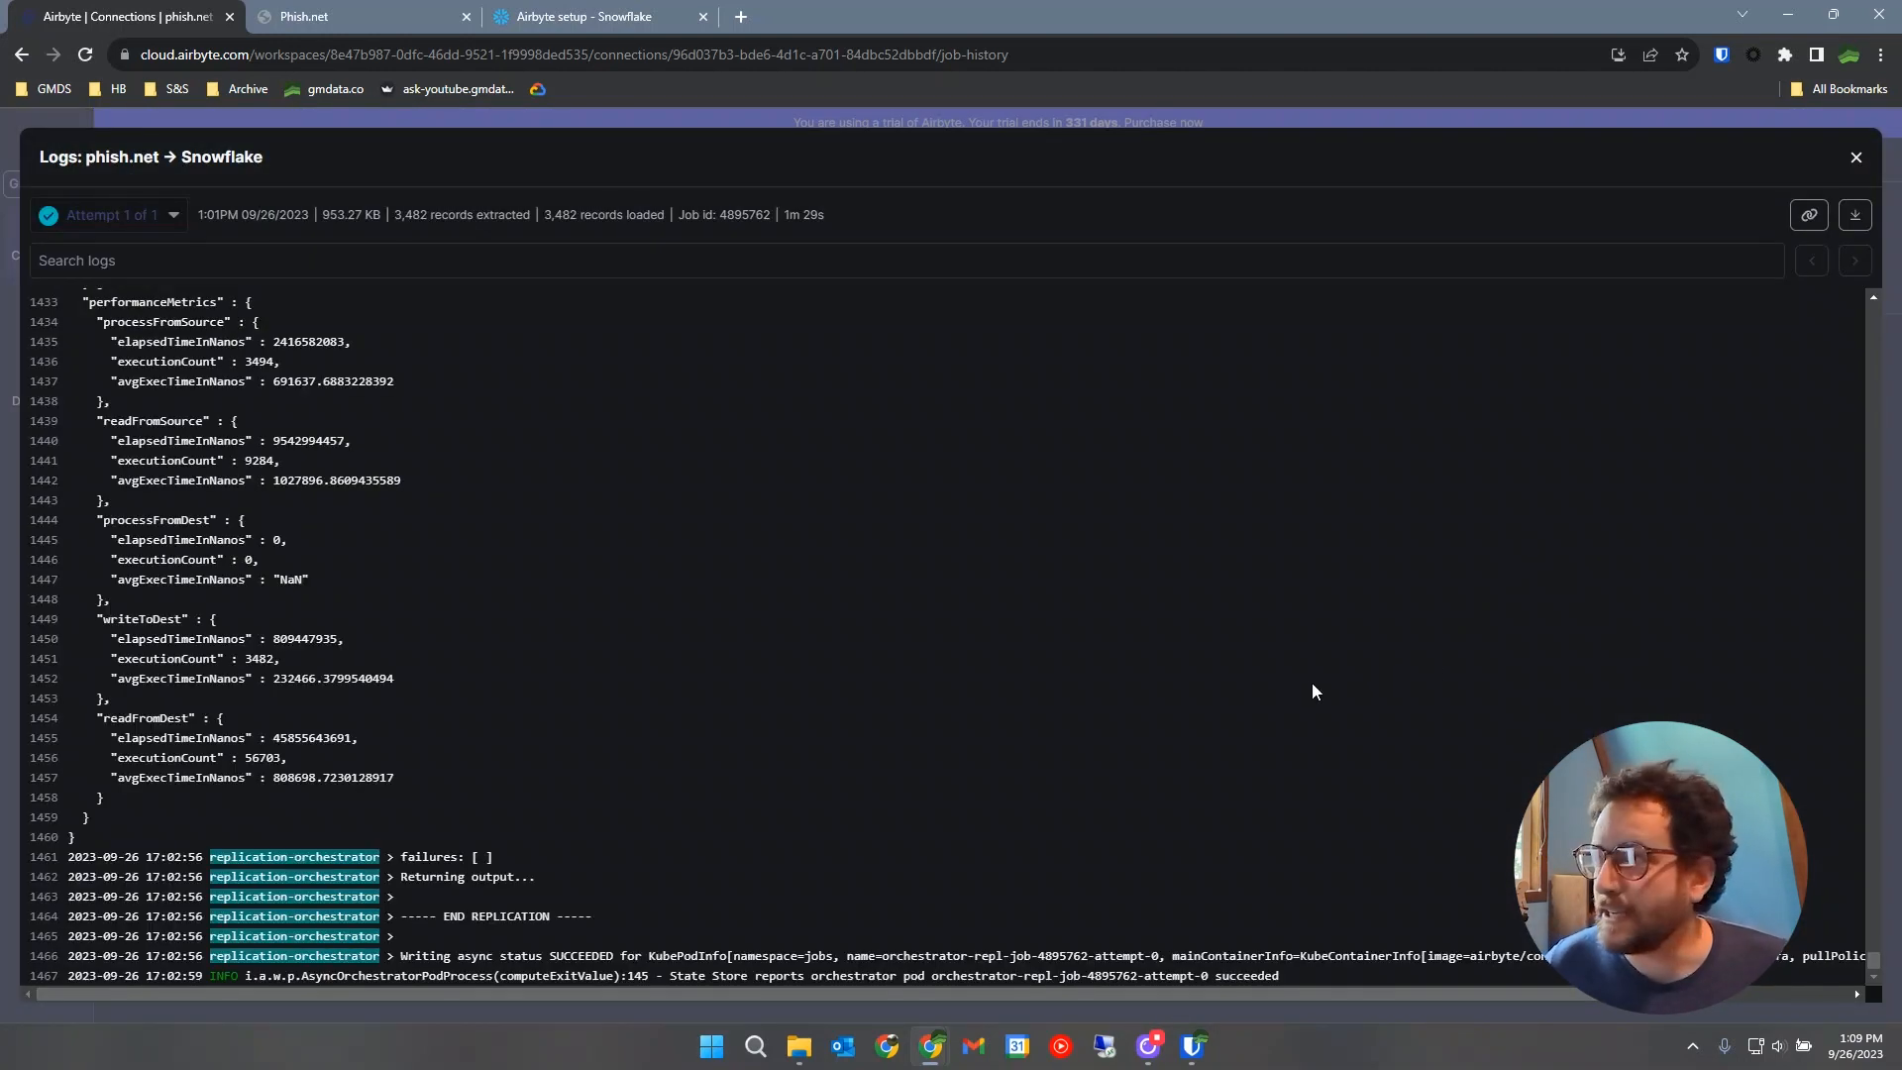
{"action": "scroll", "coordinate": [1595, 710], "scroll_direction": "up", "scroll_amount": 3}
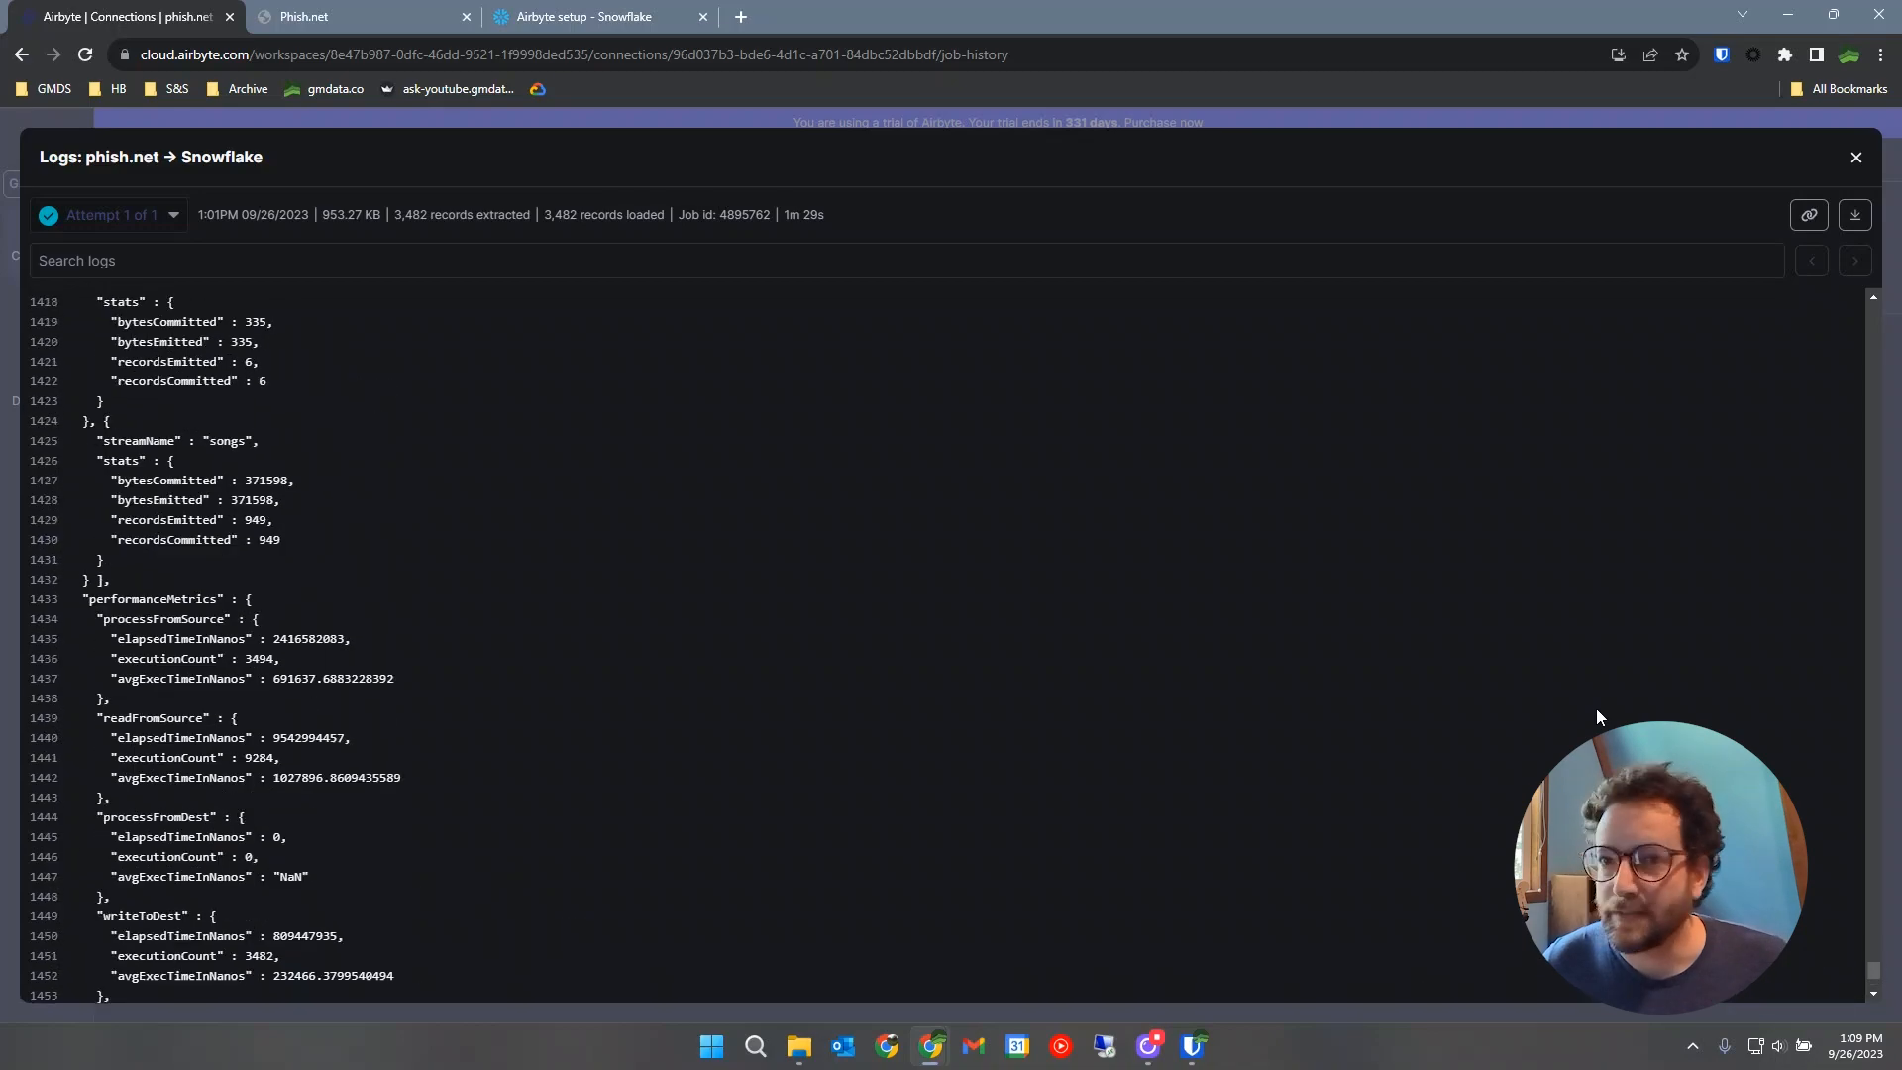
{"action": "scroll", "coordinate": [1596, 710], "scroll_direction": "up", "scroll_amount": 16}
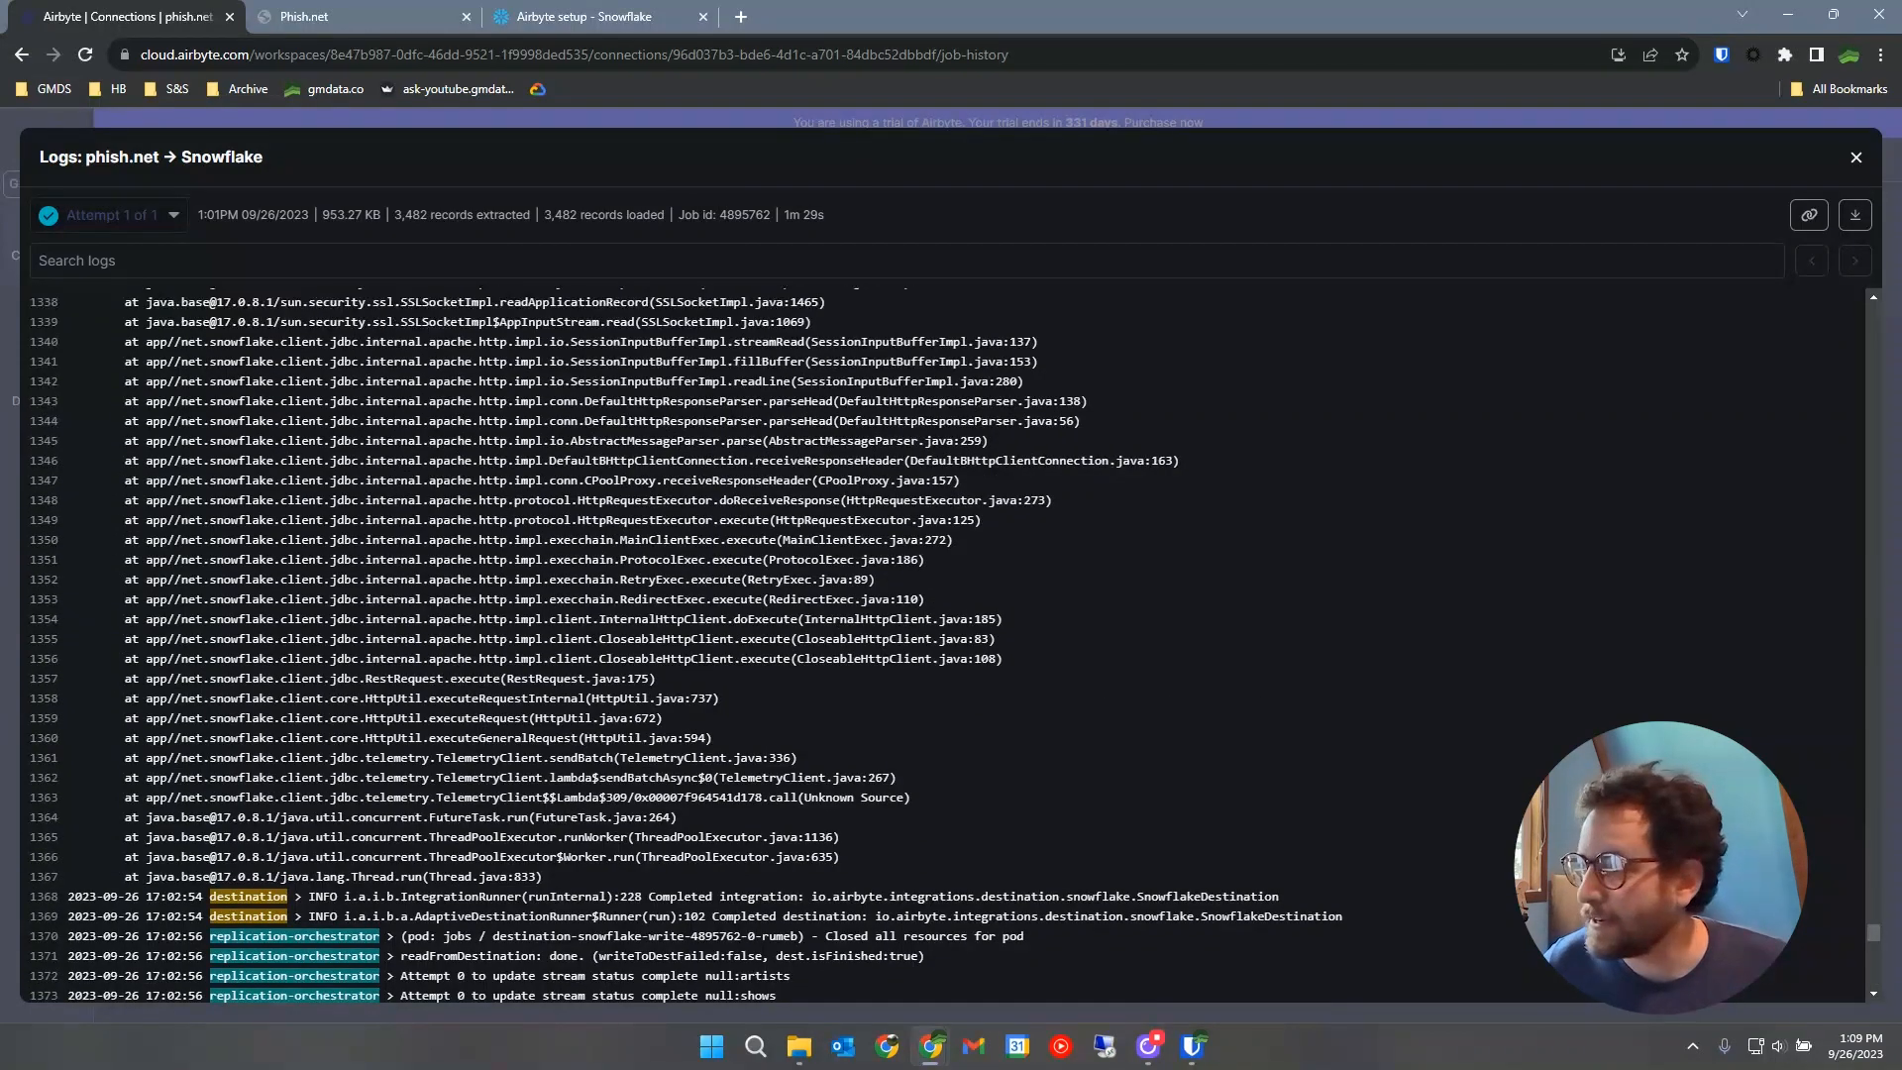
{"action": "left_click_drag", "start_coordinate": [1871, 933], "coordinate": [1871, 872]}
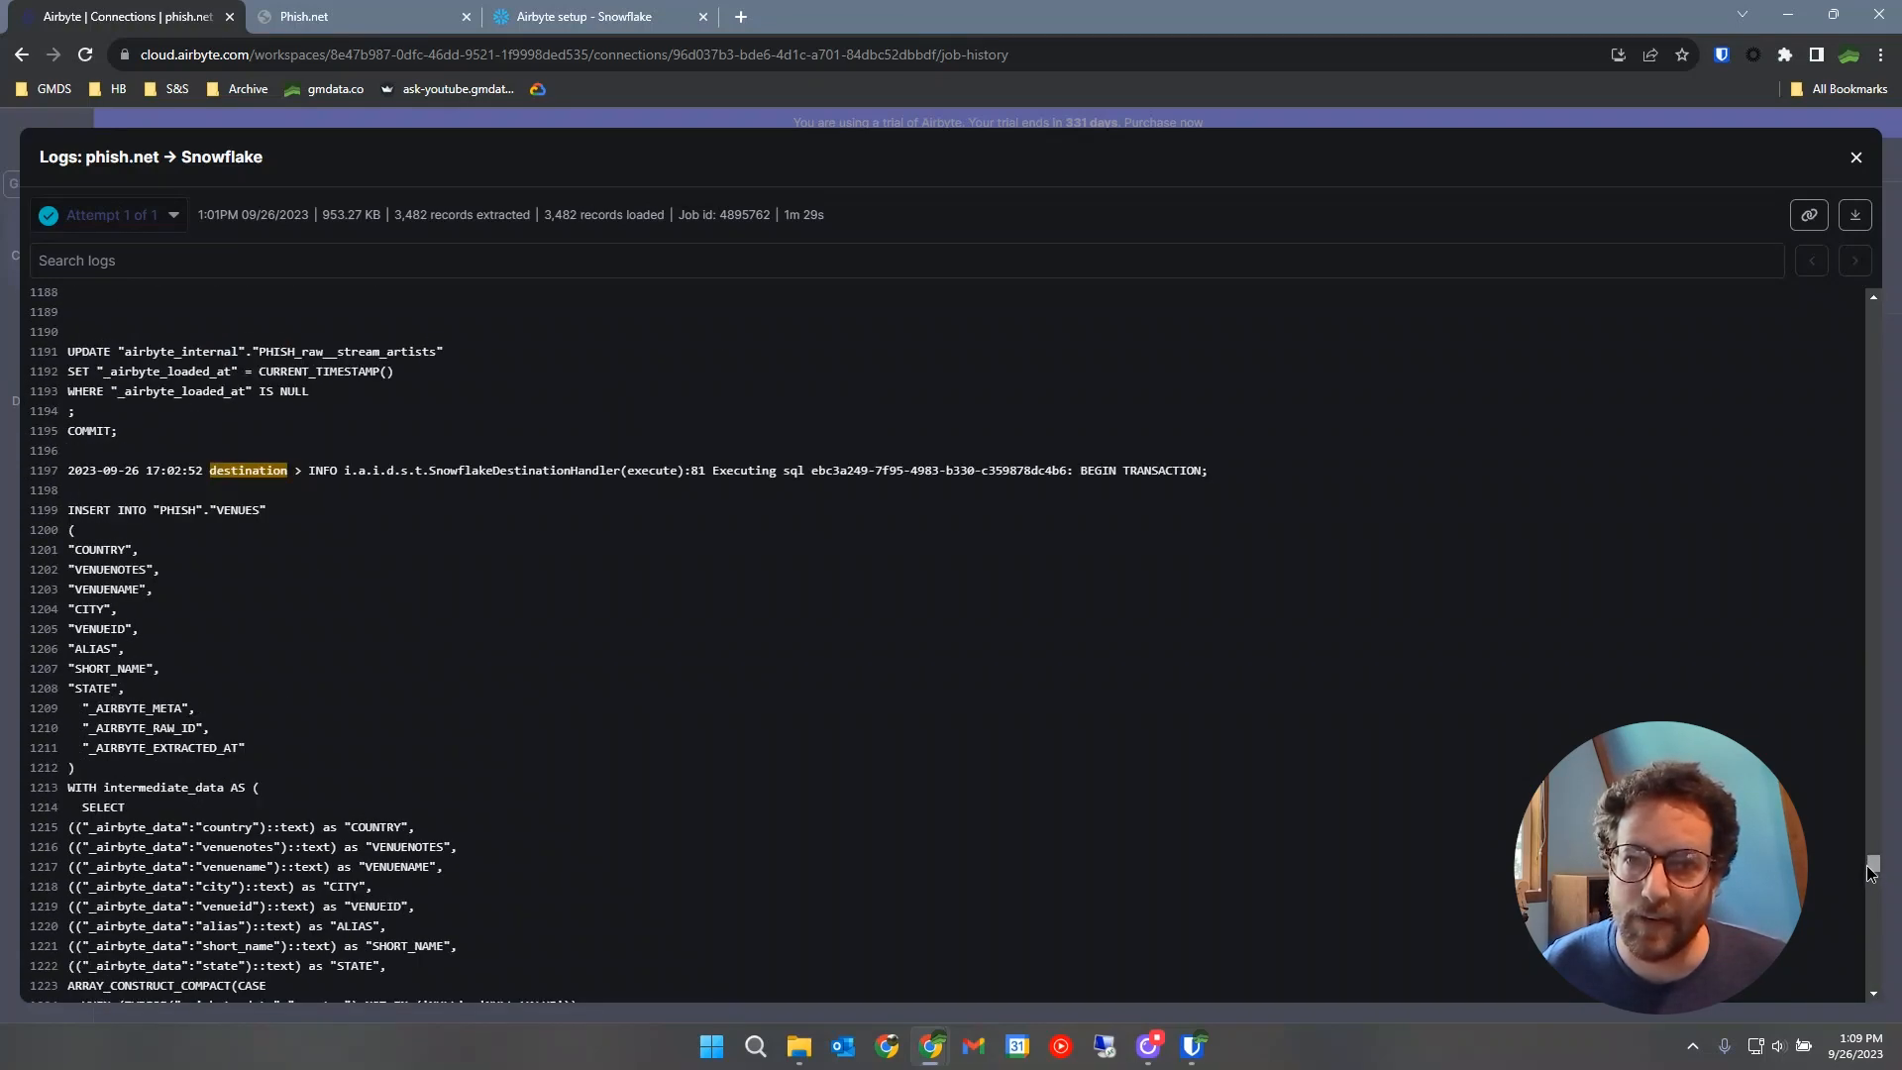
{"action": "left_click_drag", "start_coordinate": [1871, 871], "coordinate": [1875, 719]}
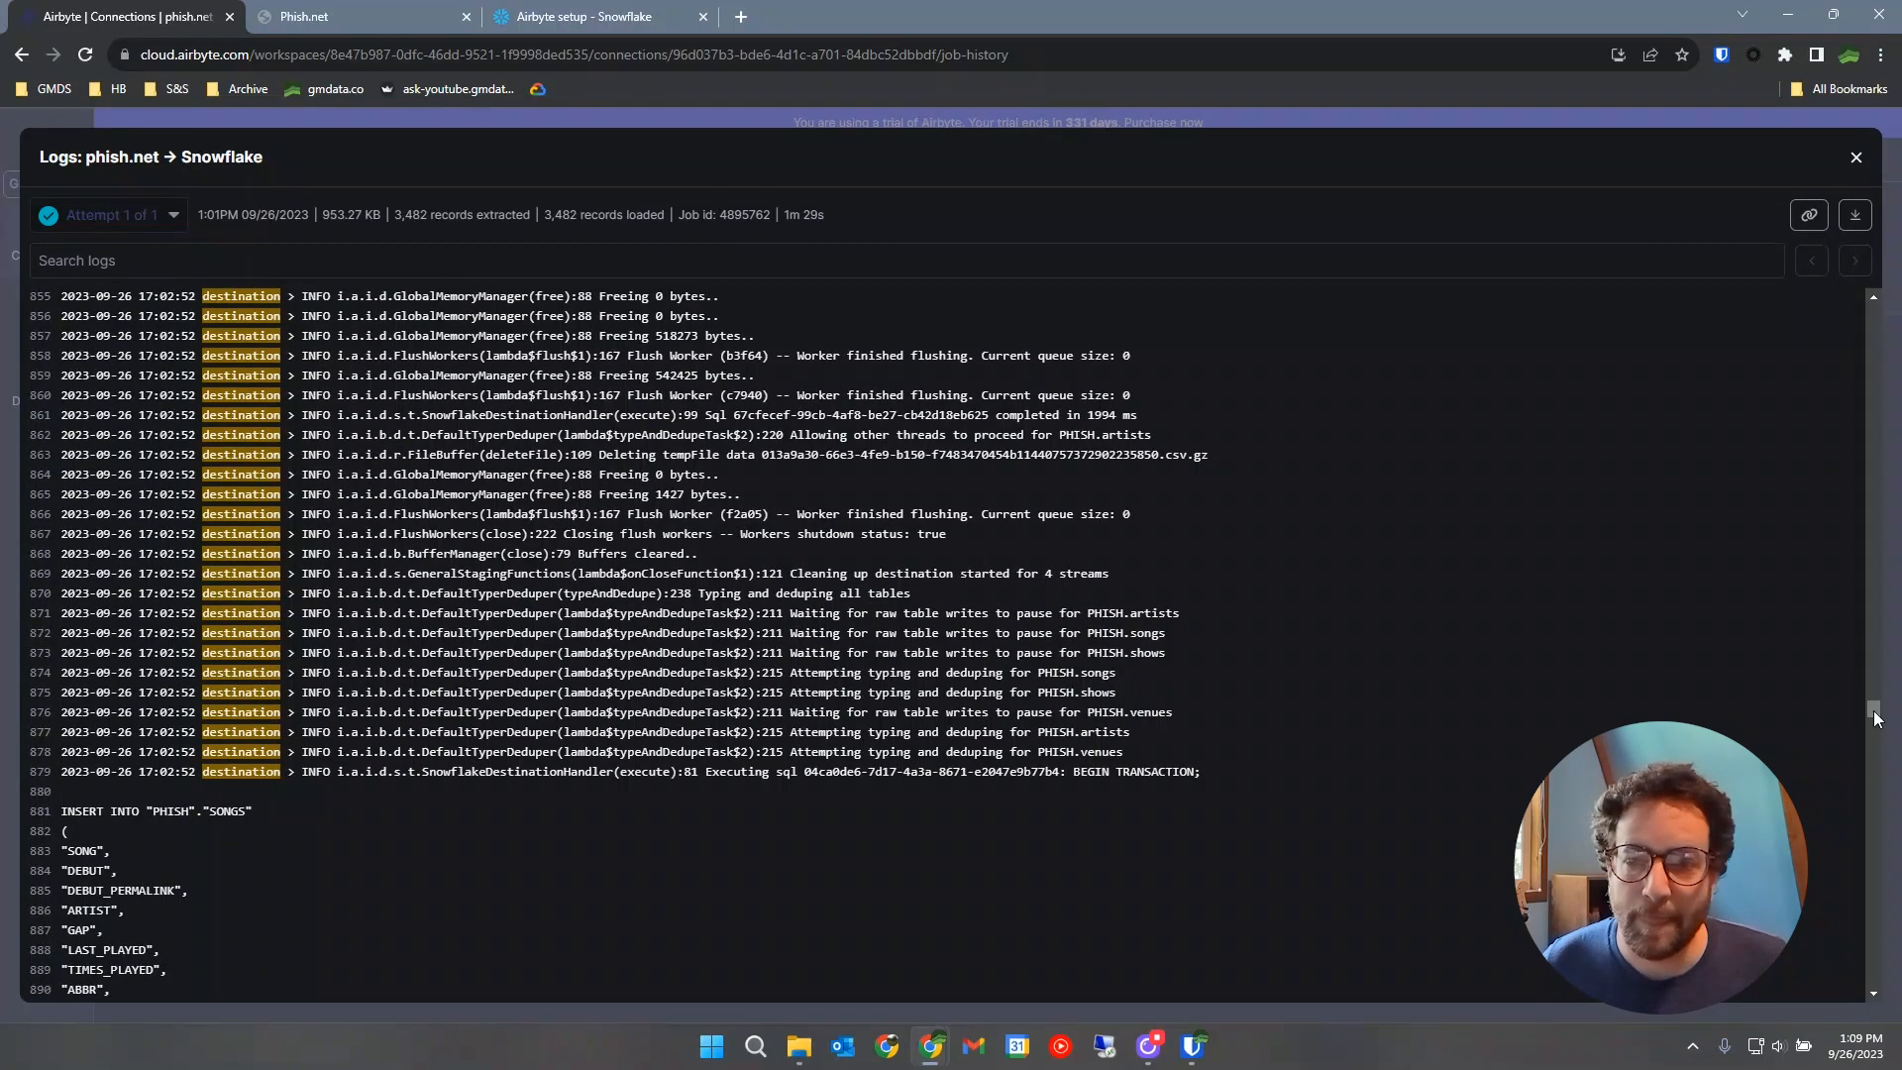
{"action": "scroll", "coordinate": [1133, 646], "scroll_direction": "down", "scroll_amount": 1}
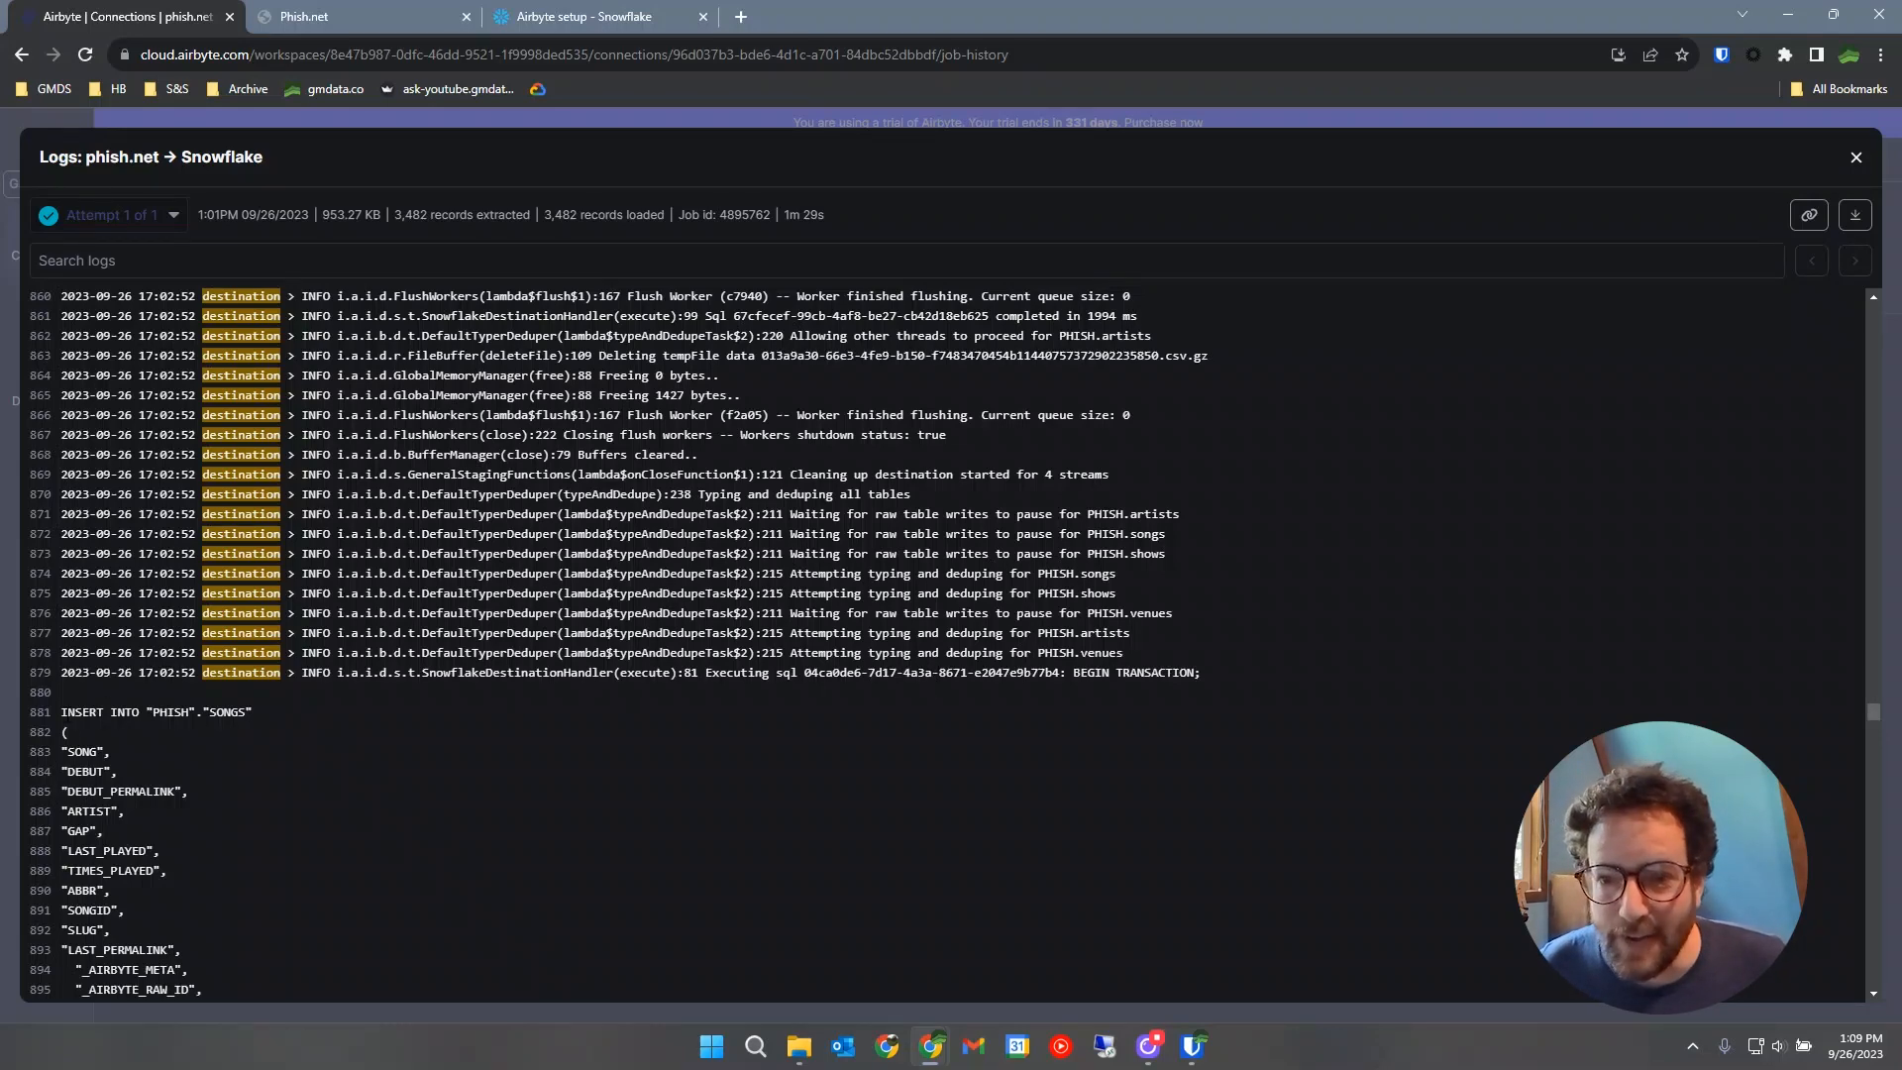
Examine the logged SQL that inserts into the PHISH SONGS table and casts the _airbyte_data fields, then close the logs.
{"action": "left_click_drag", "start_coordinate": [61, 711], "coordinate": [317, 751]}
{"action": "scroll", "coordinate": [317, 752], "scroll_direction": "down", "scroll_amount": 4}
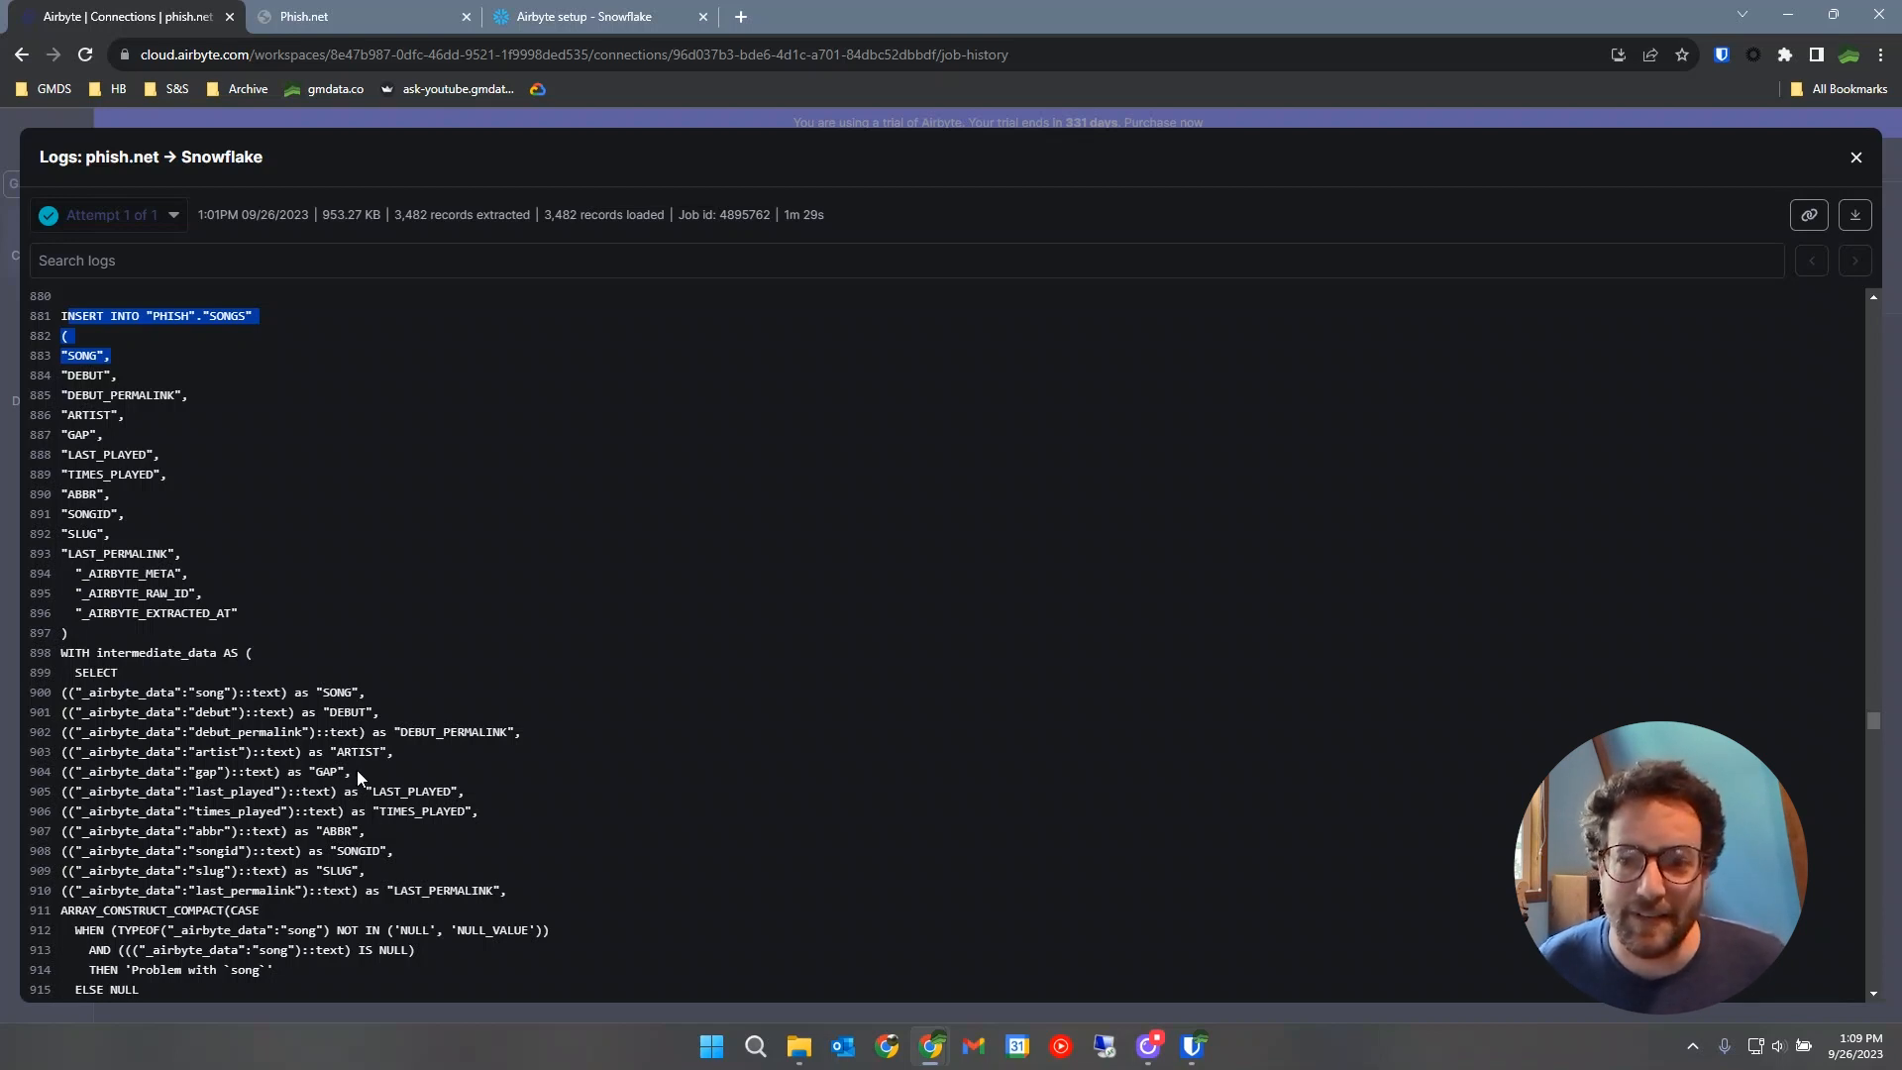
{"action": "scroll", "coordinate": [357, 770], "scroll_direction": "down", "scroll_amount": 2}
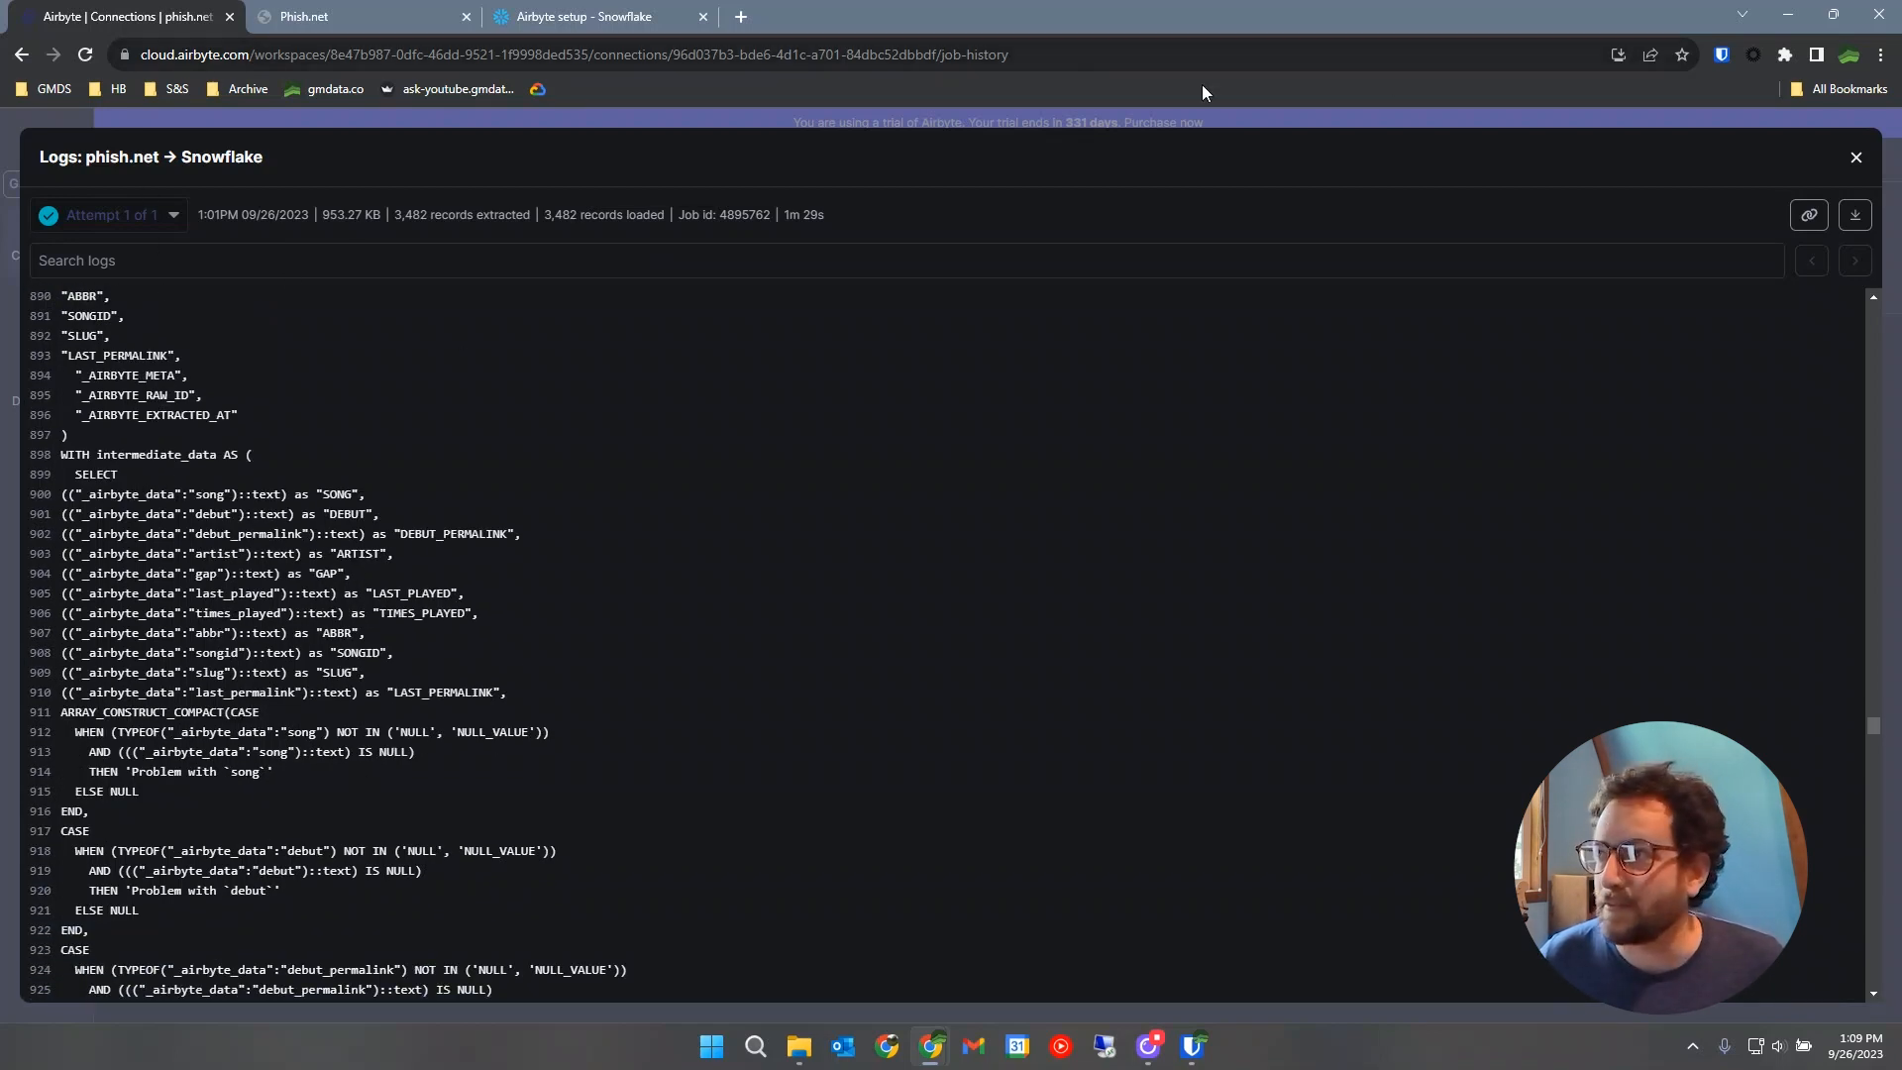
{"action": "left_click", "coordinate": [1854, 161]}
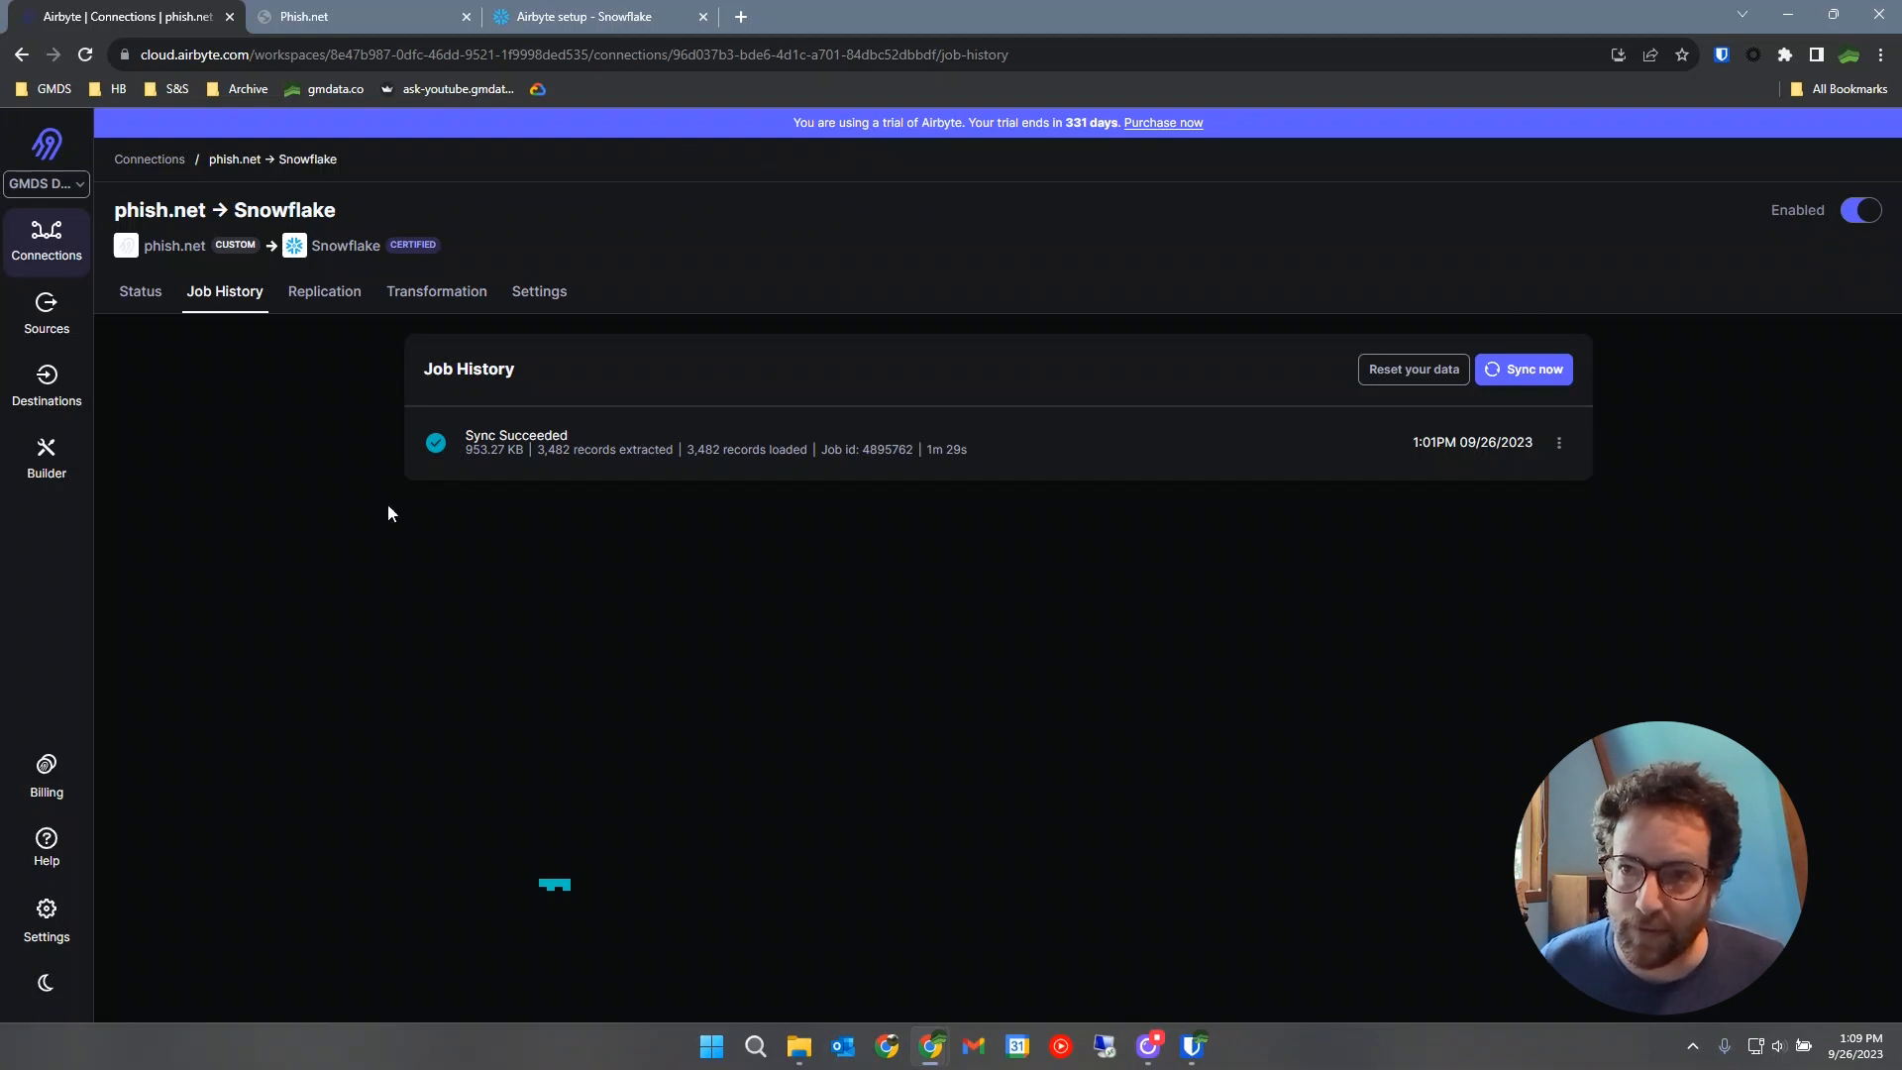
Review the phish.net → Snowflake connection's replication, transformation and general settings, ending on its sync status overview.
{"action": "left_click", "coordinate": [330, 302]}
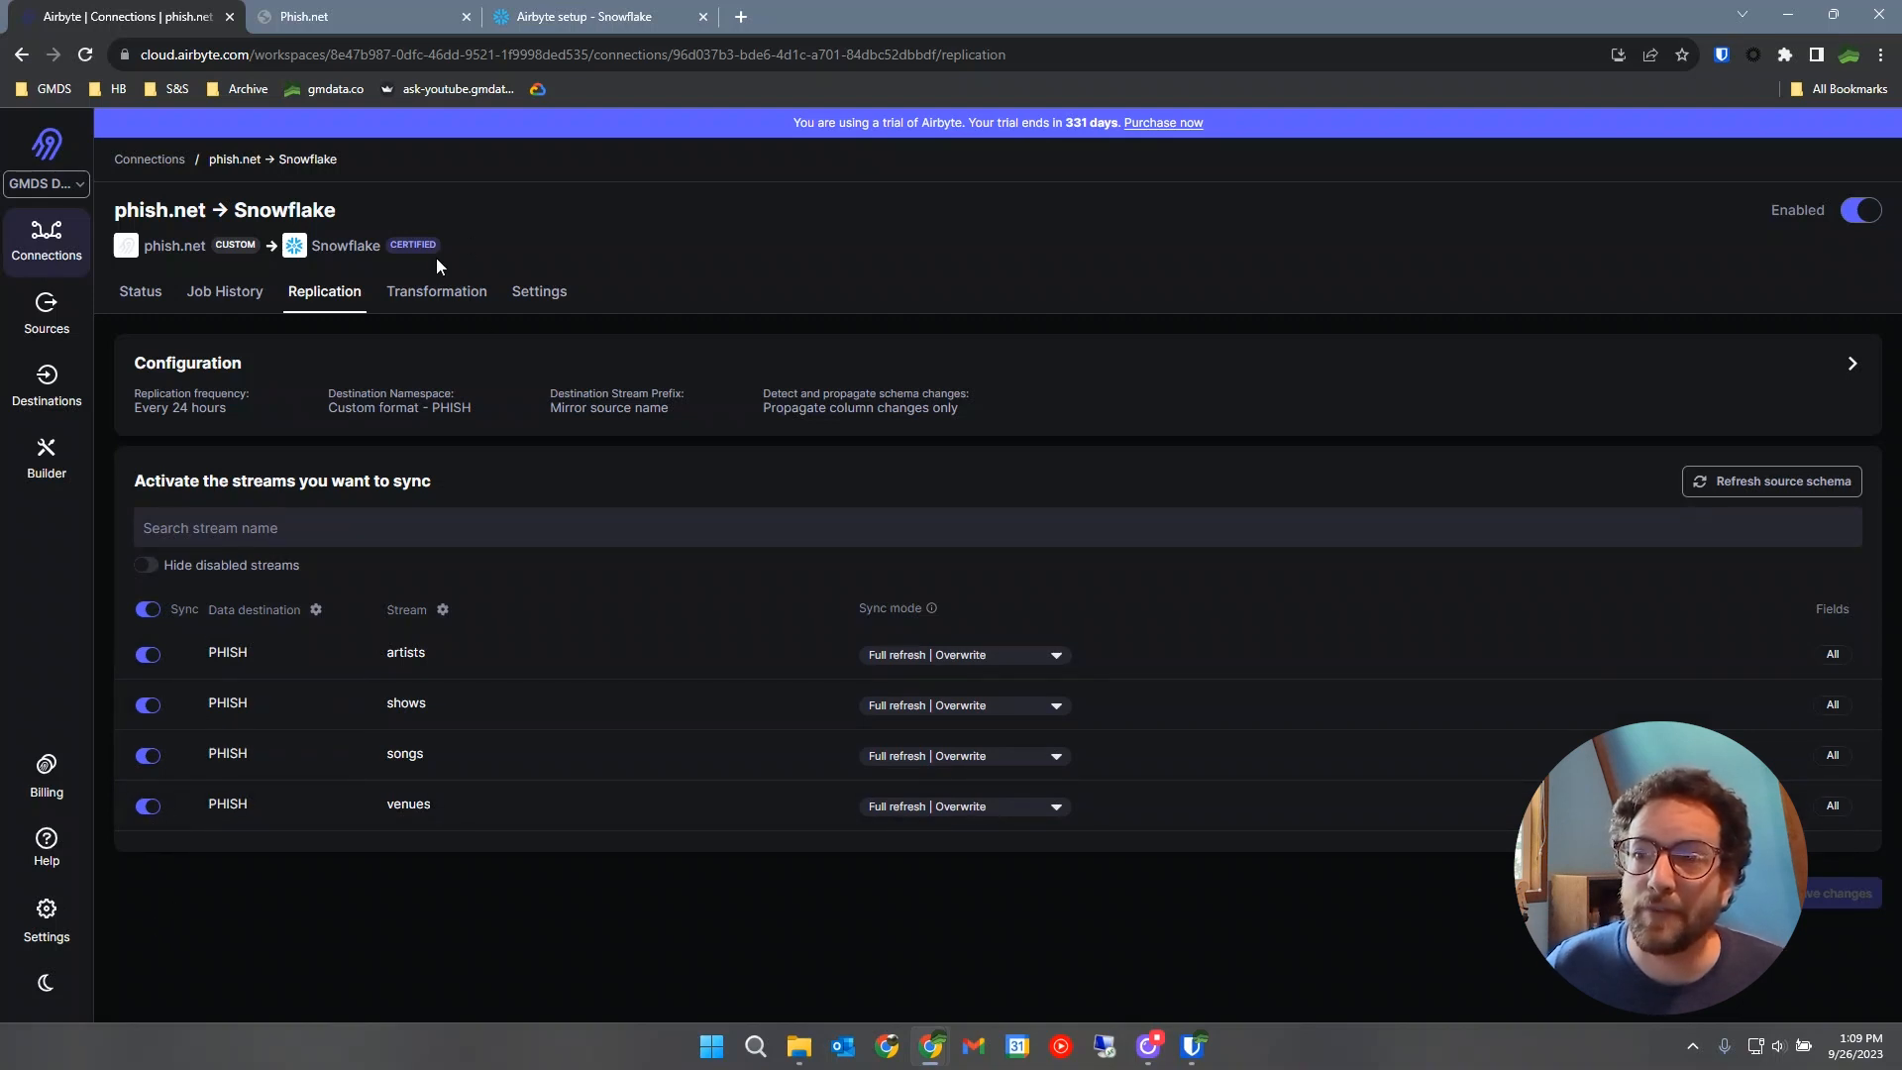
{"action": "left_click", "coordinate": [435, 292]}
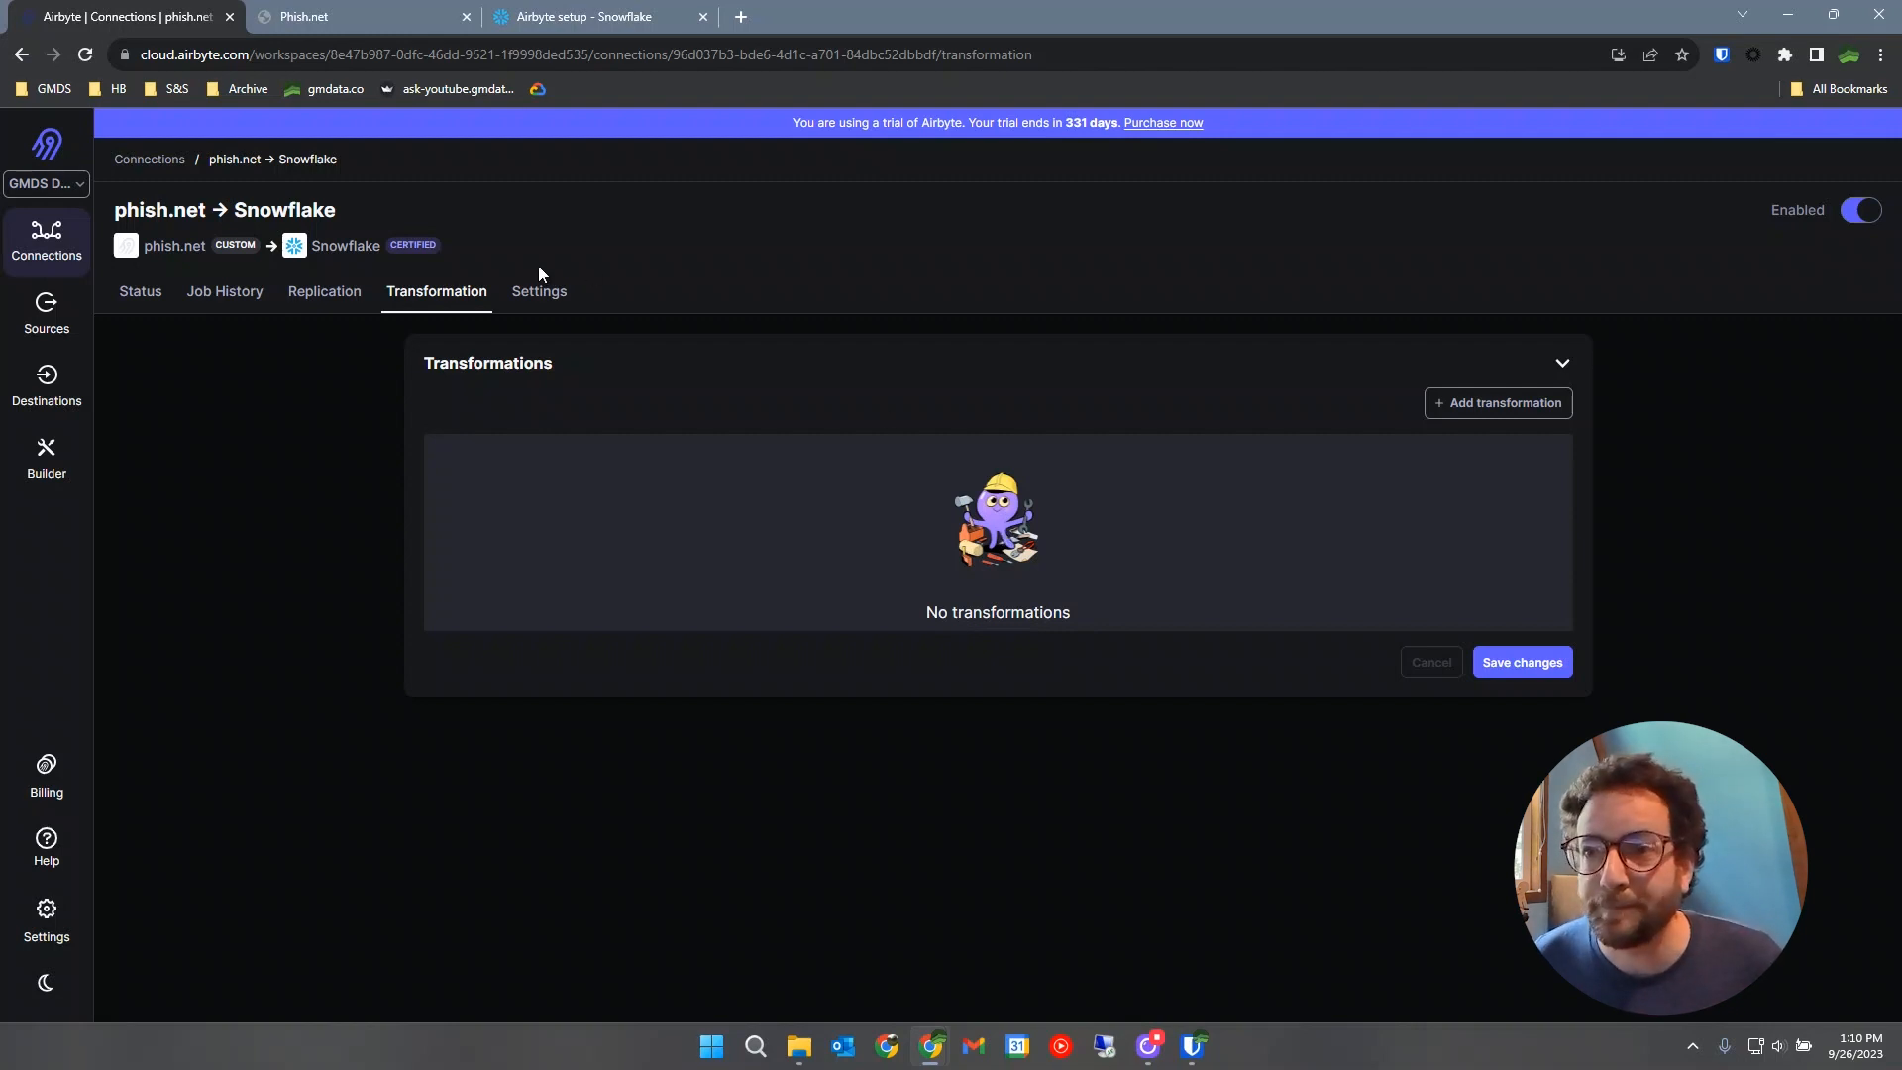
{"action": "left_click", "coordinate": [562, 291]}
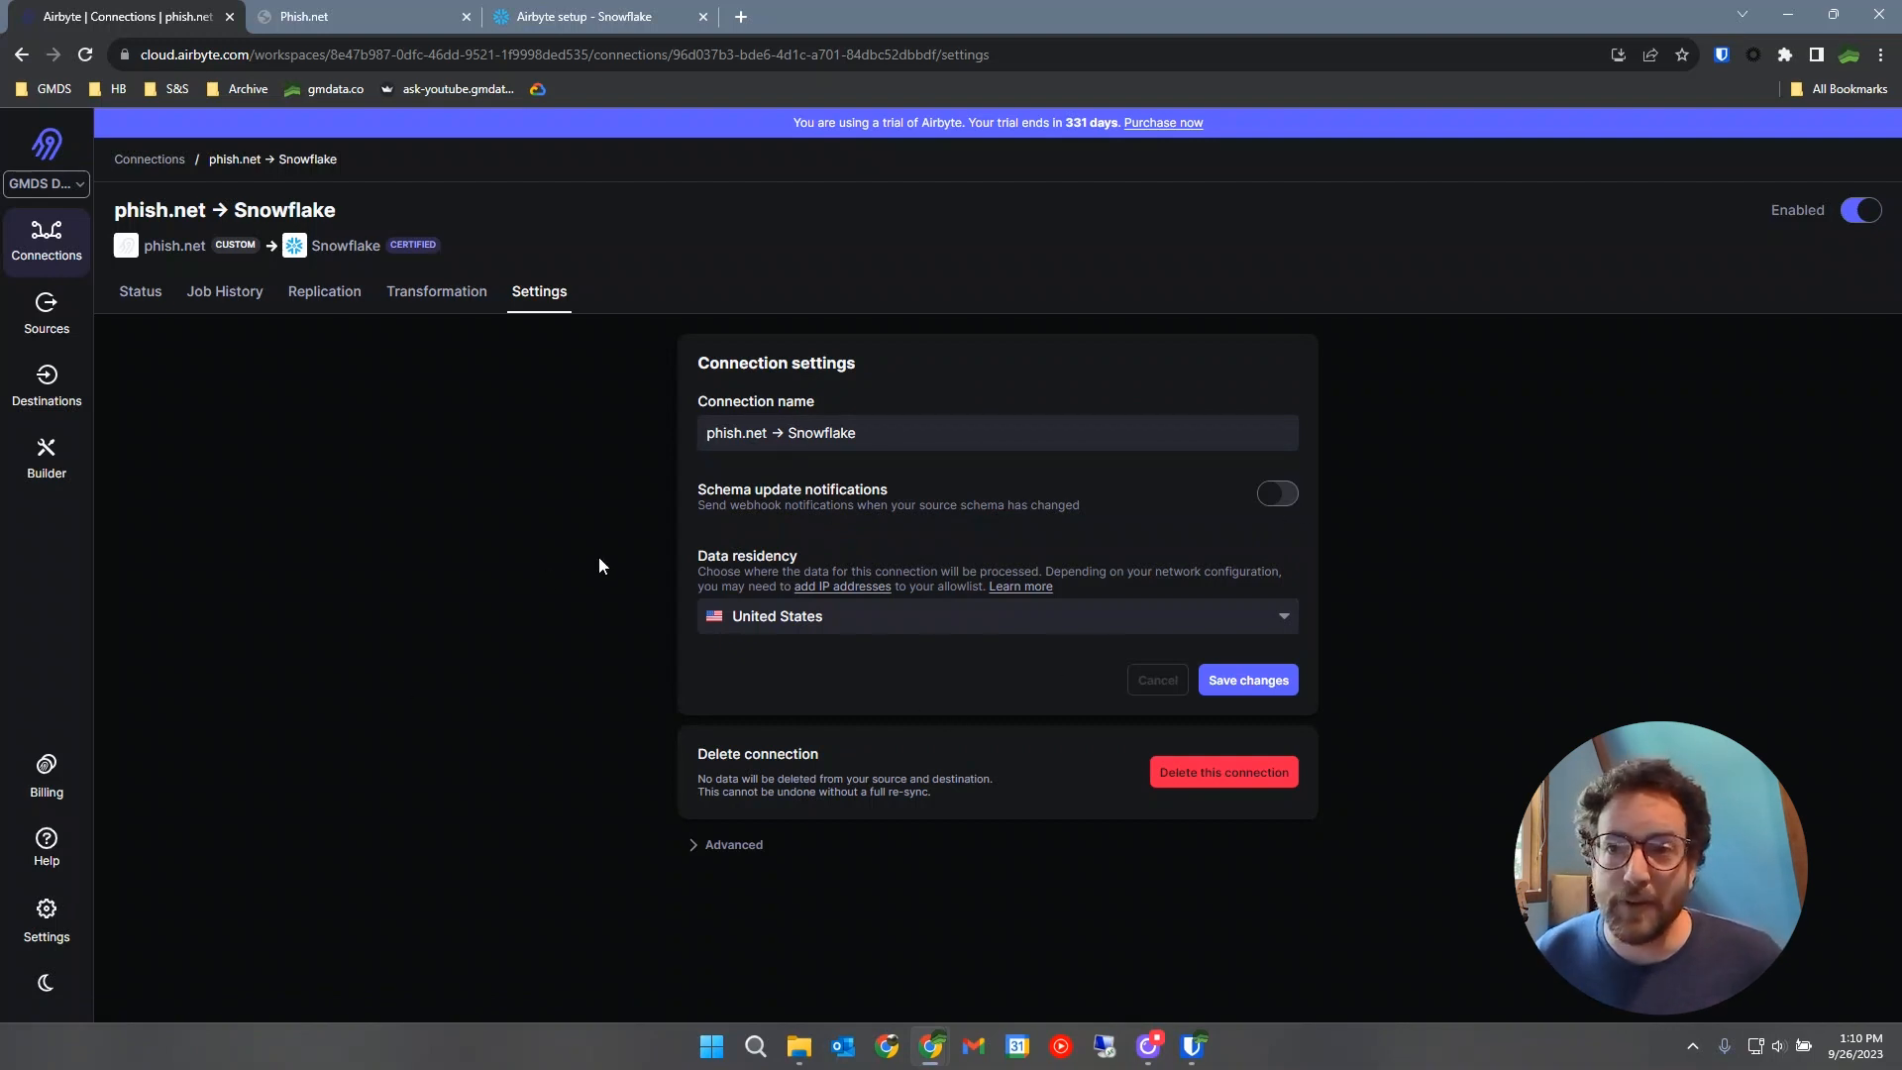
{"action": "left_click", "coordinate": [134, 299]}
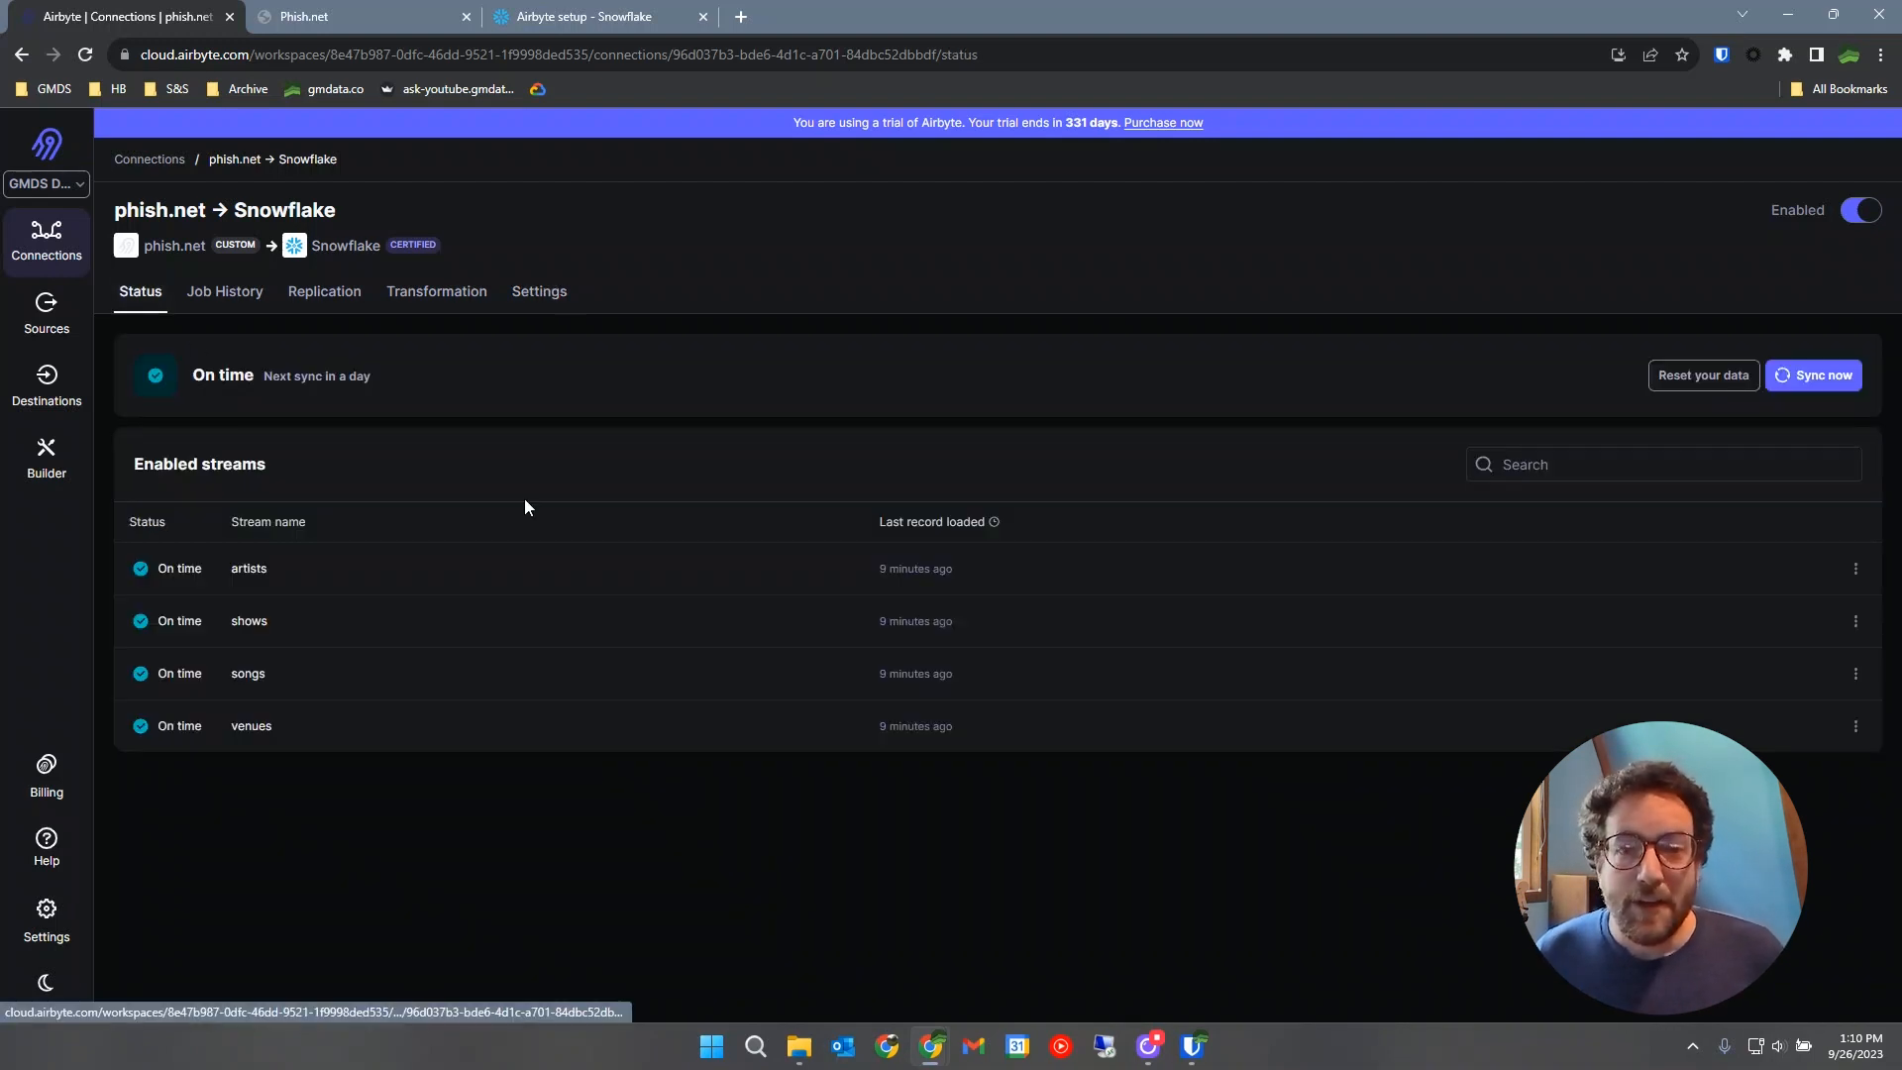